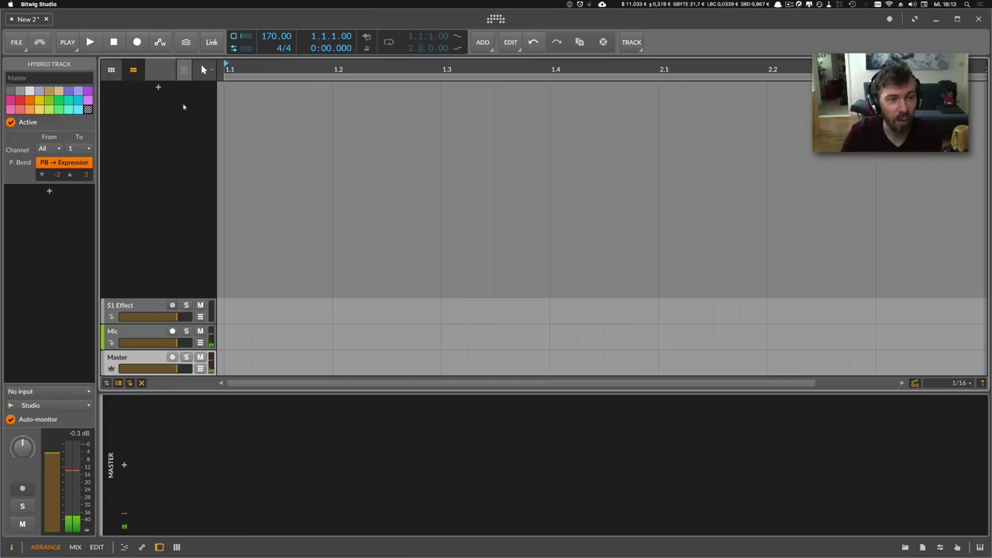
# Add a new instrument track with the Phase-4 synth, select the device and arm the track for recording.
pyautogui.click(158, 88)
pyautogui.write('phase')
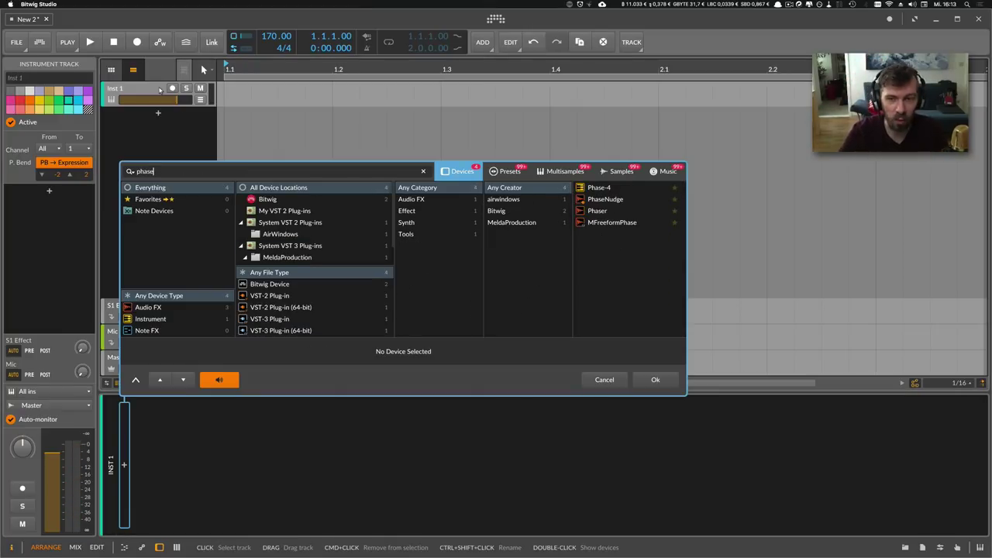
pyautogui.press('Return')
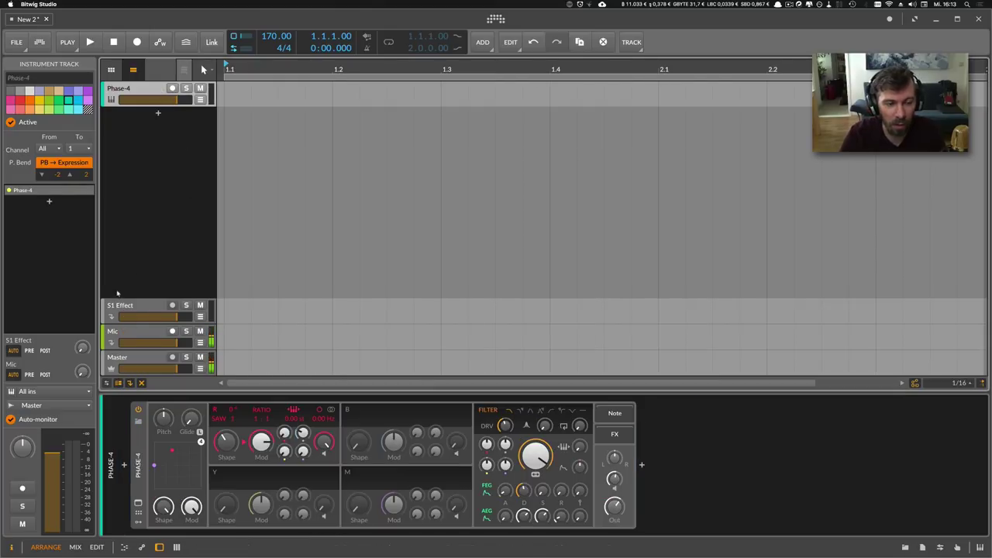
pyautogui.click(143, 457)
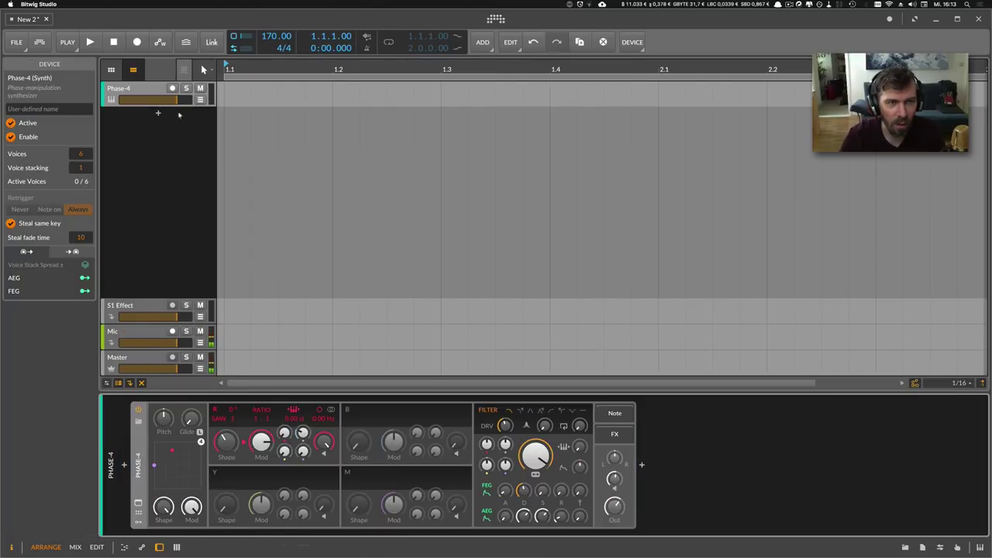
pyautogui.click(172, 88)
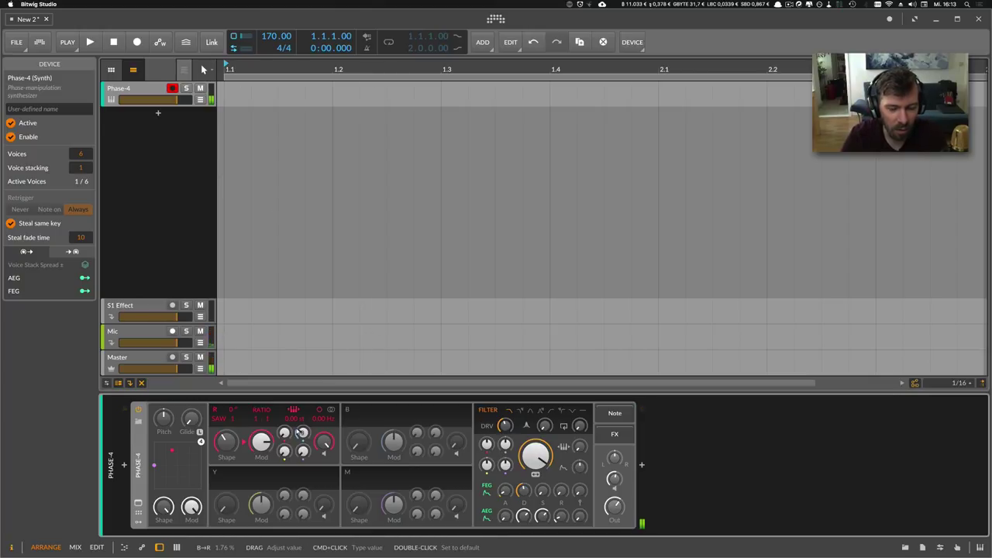
# Raise oscillator B's modulation of oscillator R, detune B to +0.50 st, and set R's waveform to sine.
pyautogui.moveTo(303, 432); pyautogui.dragTo(302, 428)
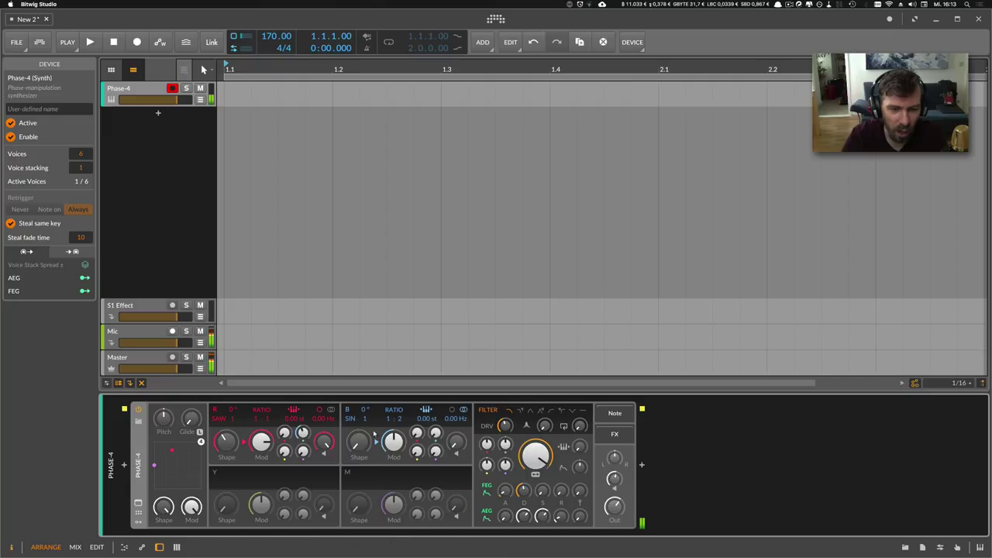
pyautogui.moveTo(417, 433); pyautogui.dragTo(417, 431)
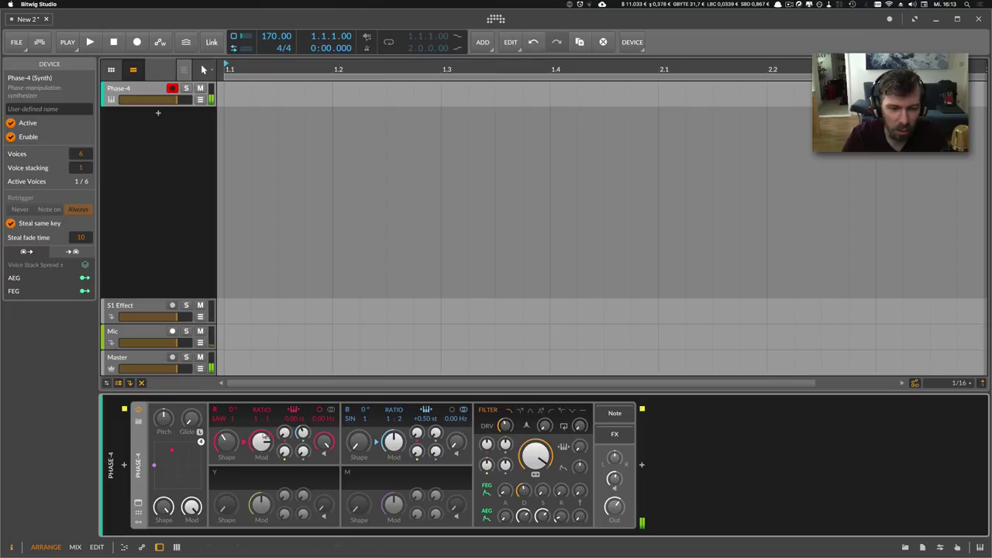
pyautogui.moveTo(225, 442); pyautogui.dragTo(225, 468)
pyautogui.moveTo(223, 418); pyautogui.dragTo(226, 424)
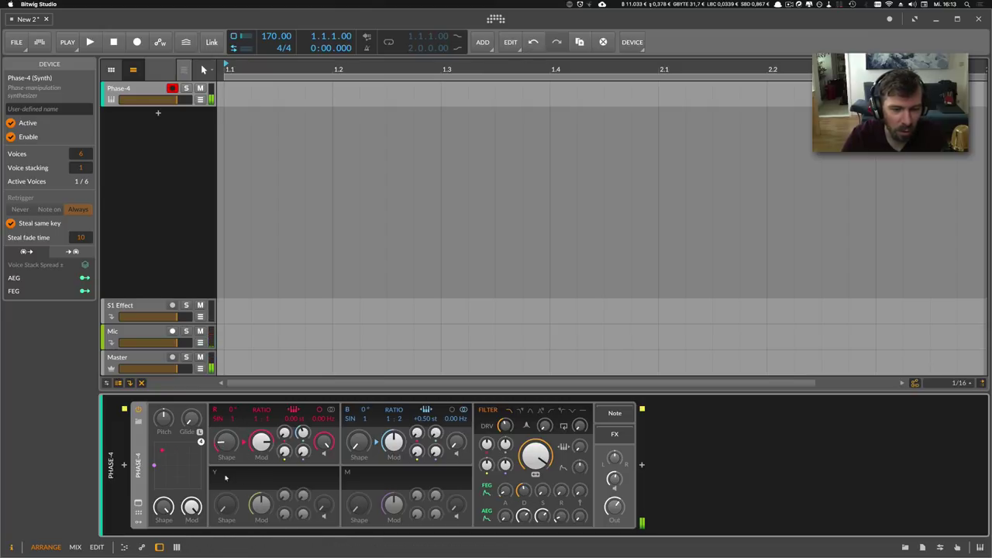
# Enable oscillator Y in Phase-4 and adjust how strongly it modulates oscillator R.
pyautogui.click(218, 472)
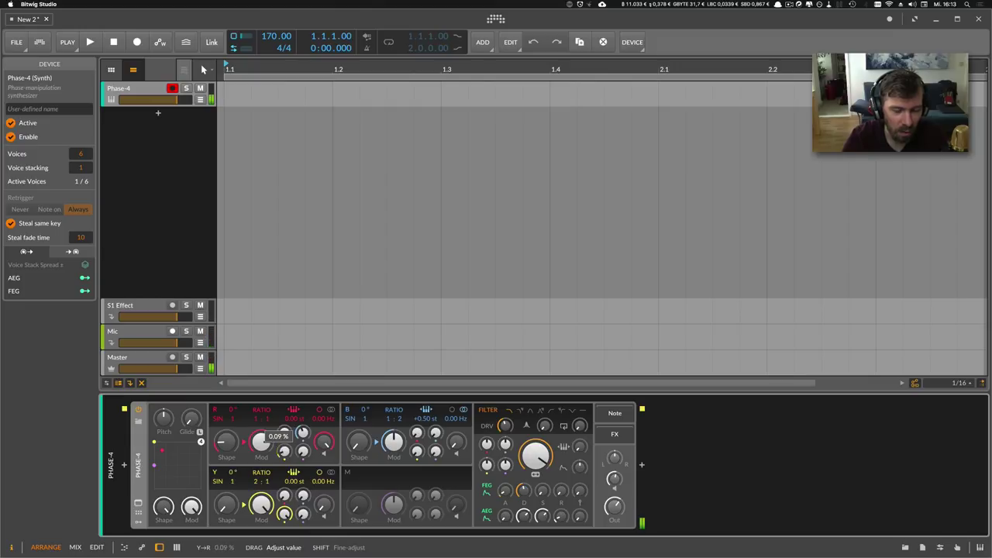
pyautogui.moveTo(284, 436); pyautogui.dragTo(287, 454)
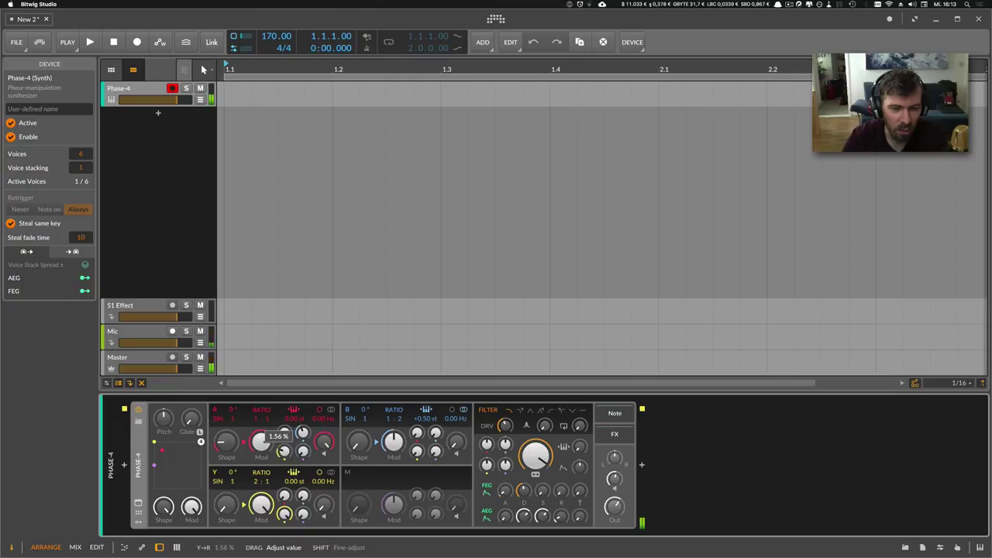
pyautogui.moveTo(287, 453); pyautogui.dragTo(265, 447)
pyautogui.moveTo(394, 443); pyautogui.dragTo(393, 440)
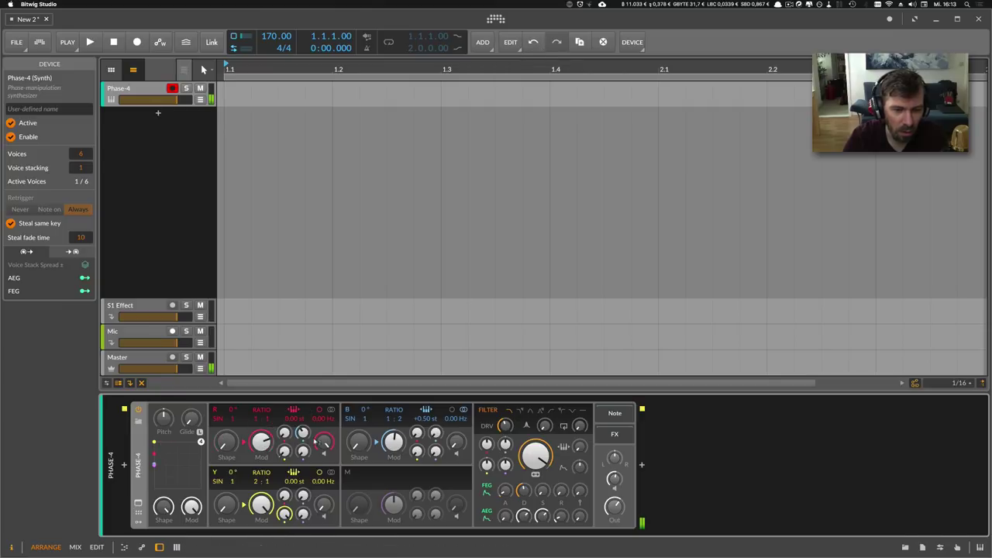
# Rebalance the modulation of oscillator R and set oscillator B to a 1:1 ratio with a pitch of +0.44 st.
pyautogui.moveTo(303, 434); pyautogui.dragTo(303, 427)
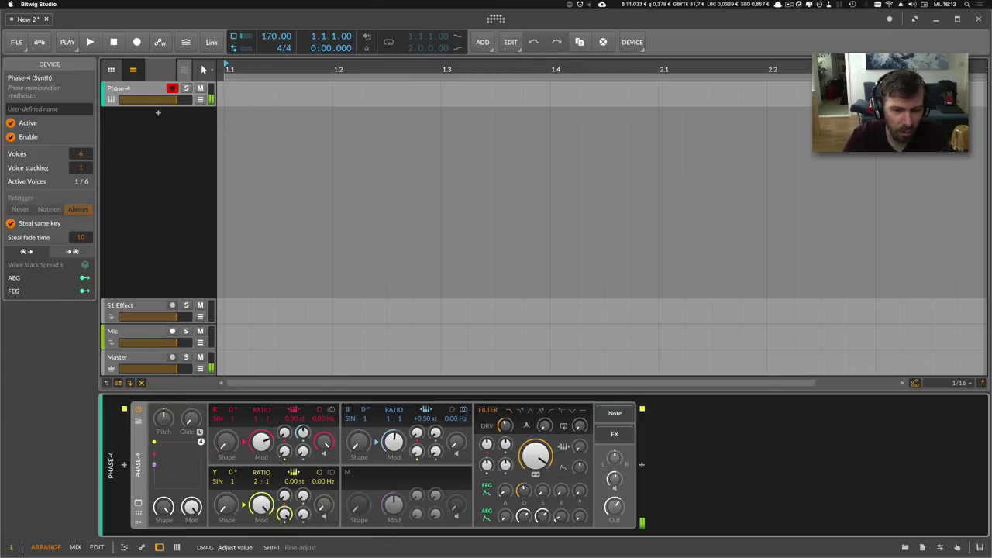
pyautogui.moveTo(427, 420); pyautogui.dragTo(427, 423)
pyautogui.moveTo(303, 434)
pyautogui.mouseDown()
pyautogui.moveTo(285, 452)
pyautogui.moveTo(303, 436)
pyautogui.mouseUp()
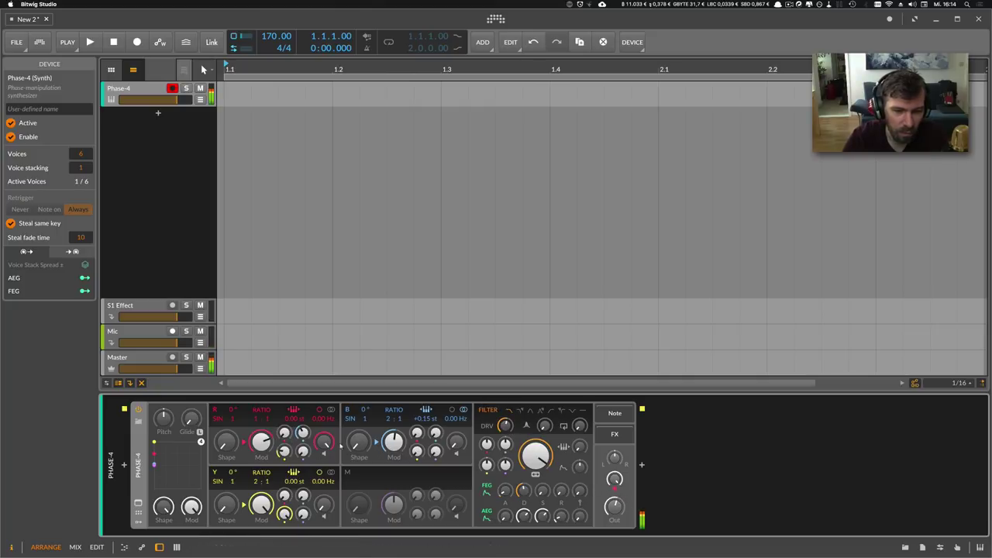
pyautogui.moveTo(417, 433)
pyautogui.mouseDown()
pyautogui.moveTo(426, 420)
pyautogui.moveTo(390, 427)
pyautogui.moveTo(425, 420)
pyautogui.mouseUp()
pyautogui.moveTo(261, 441); pyautogui.dragTo(261, 435)
pyautogui.moveTo(359, 441)
pyautogui.mouseDown()
pyautogui.moveTo(359, 427)
pyautogui.moveTo(359, 445)
pyautogui.mouseUp()
pyautogui.moveTo(302, 433); pyautogui.dragTo(302, 429)
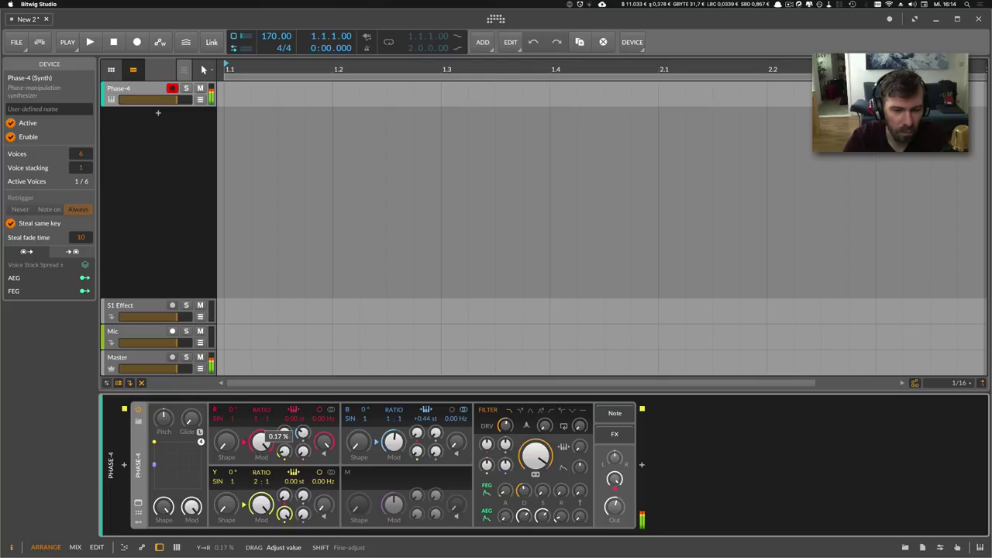
# Set oscillator B to a 2:1 ratio with a pitch of +1.05 st and fine-tune its modulation of oscillator R.
pyautogui.moveTo(425, 418); pyautogui.dragTo(425, 415)
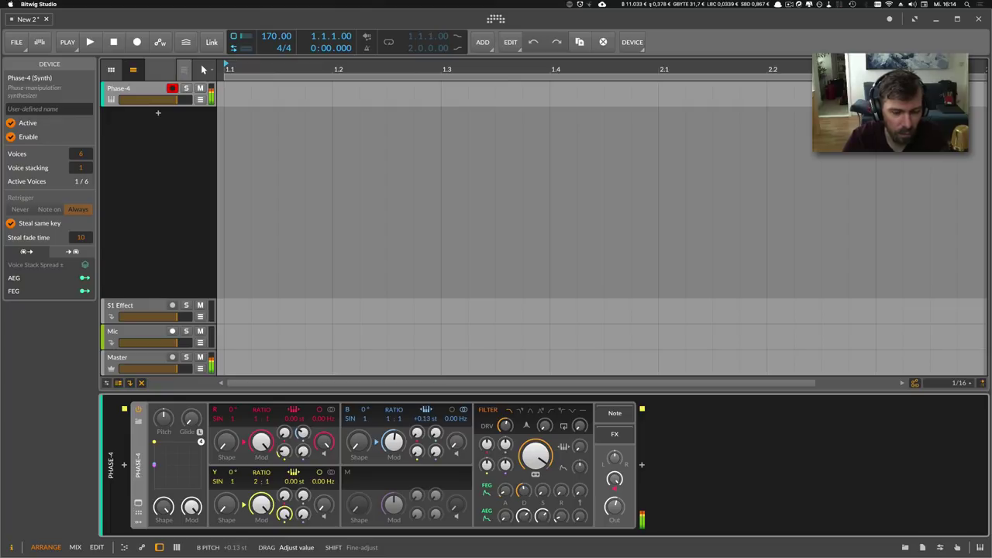
pyautogui.moveTo(425, 419); pyautogui.dragTo(425, 431)
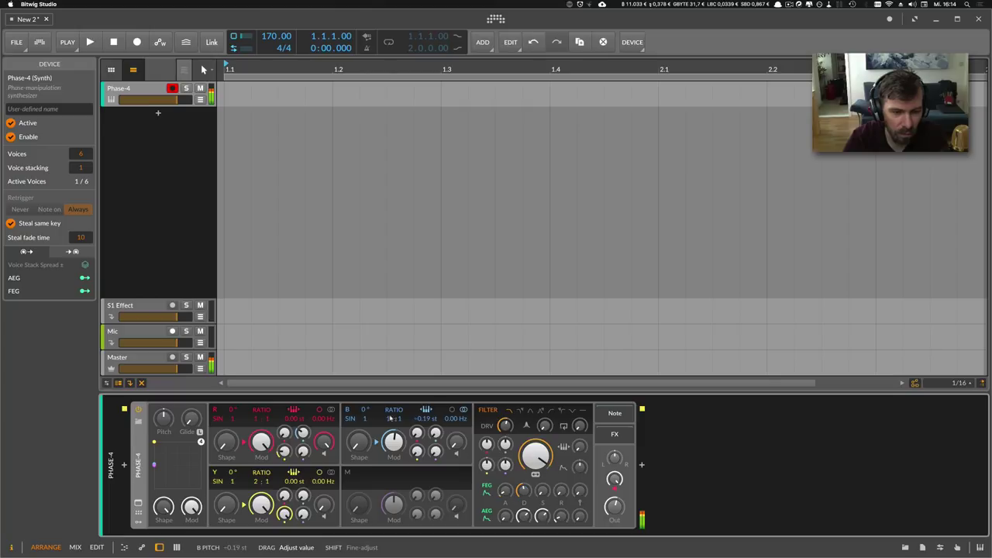
pyautogui.moveTo(303, 434); pyautogui.dragTo(303, 429)
pyautogui.moveTo(425, 419)
pyautogui.mouseDown()
pyautogui.moveTo(425, 410)
pyautogui.moveTo(425, 421)
pyautogui.mouseUp()
pyautogui.moveTo(288, 436); pyautogui.dragTo(287, 436)
pyautogui.moveTo(388, 419); pyautogui.dragTo(389, 412)
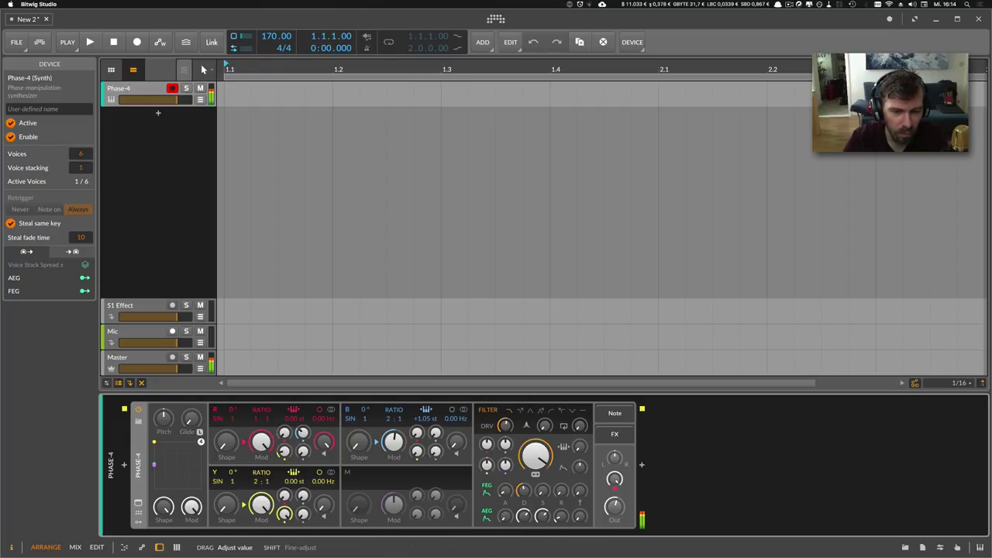
pyautogui.moveTo(303, 433); pyautogui.dragTo(284, 451)
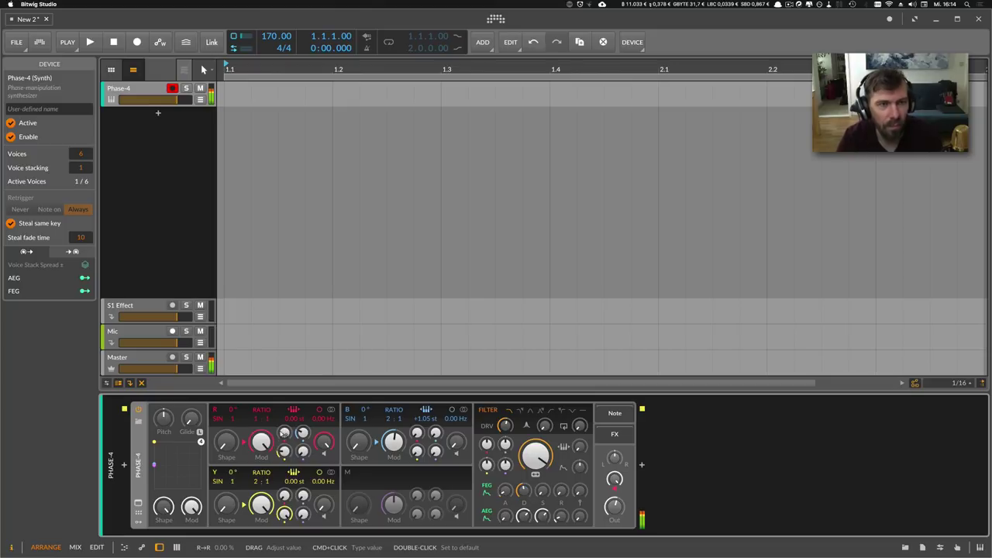
pyautogui.moveTo(614, 479); pyautogui.dragTo(614, 481)
# Insert a one-bar clip at the start of the Phase-4 track and fit the arranger loop range to it.
pyautogui.click(181, 123)
pyautogui.doubleClick(244, 95)
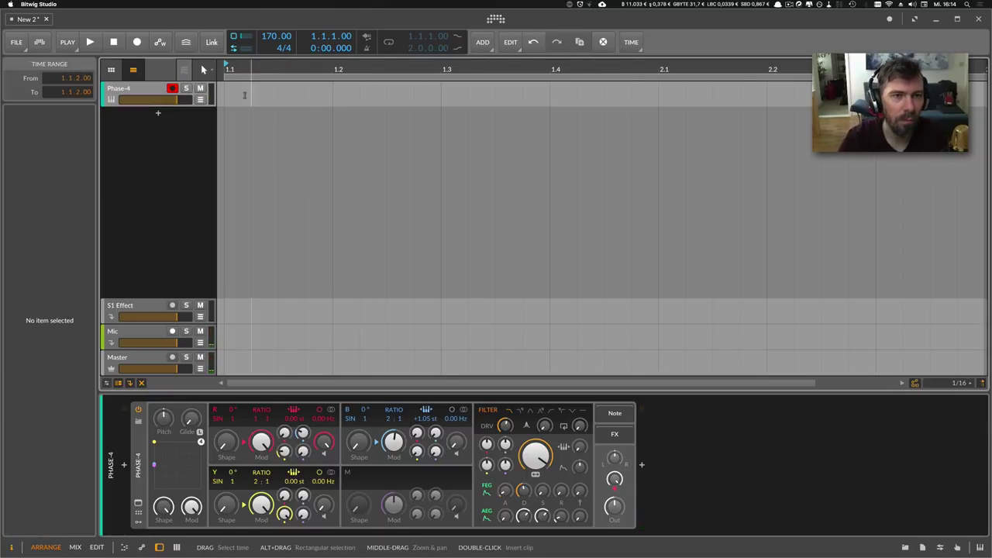
pyautogui.moveTo(251, 68); pyautogui.dragTo(237, 52)
pyautogui.click(228, 68)
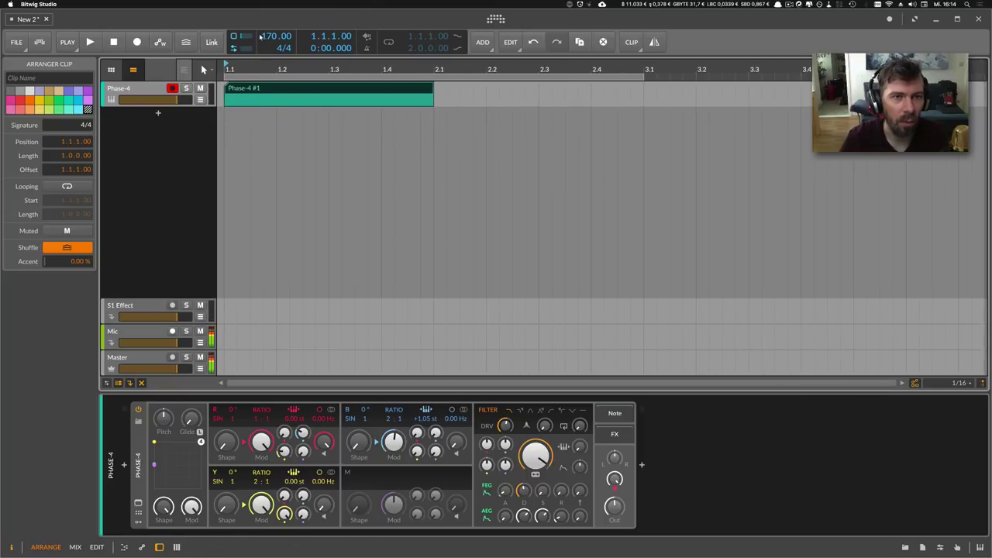
pyautogui.moveTo(249, 69)
pyautogui.mouseDown()
pyautogui.moveTo(259, 84)
pyautogui.moveTo(260, 74)
pyautogui.mouseUp()
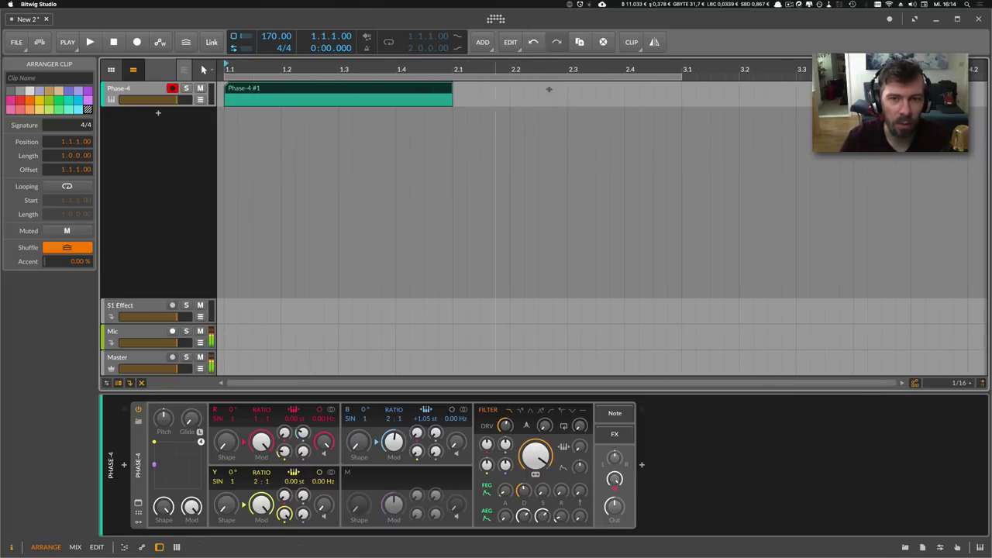
pyautogui.moveTo(682, 76); pyautogui.dragTo(454, 95)
pyautogui.moveTo(308, 71); pyautogui.dragTo(299, 65)
# Open the Phase-4 clip for note editing, draw a note at its start and transpose it down to F0.
pyautogui.doubleClick(268, 88)
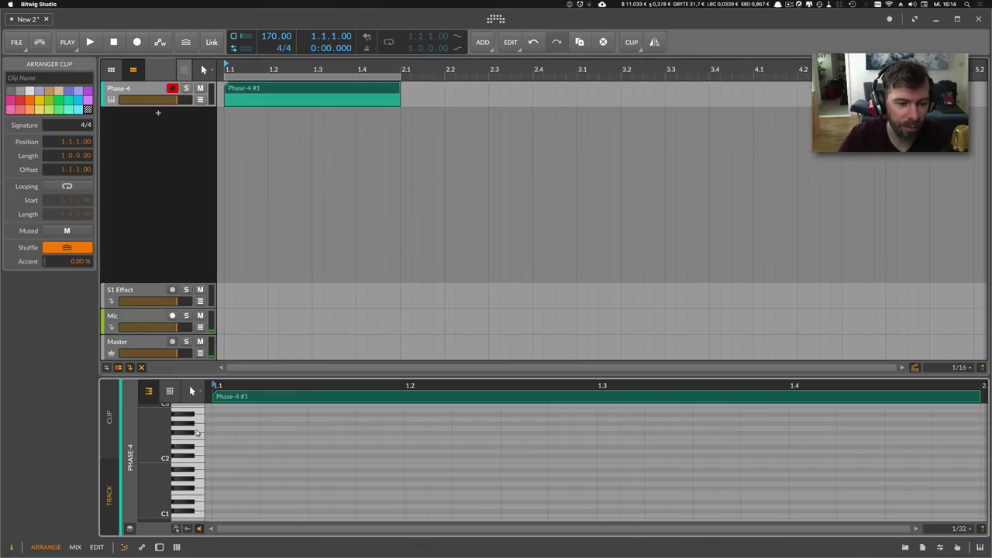
pyautogui.moveTo(197, 433)
pyautogui.mouseDown()
pyautogui.moveTo(198, 514)
pyautogui.moveTo(198, 494)
pyautogui.mouseUp()
pyautogui.doubleClick(216, 489)
pyautogui.click(234, 484)
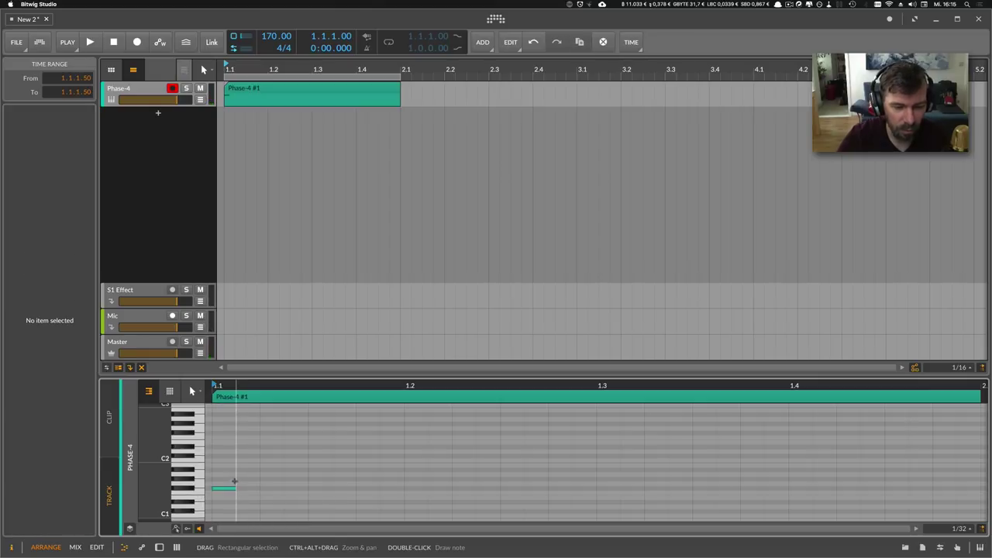
pyautogui.click(228, 488)
pyautogui.press('Down')
pyautogui.hotkey('shift', 'Down')
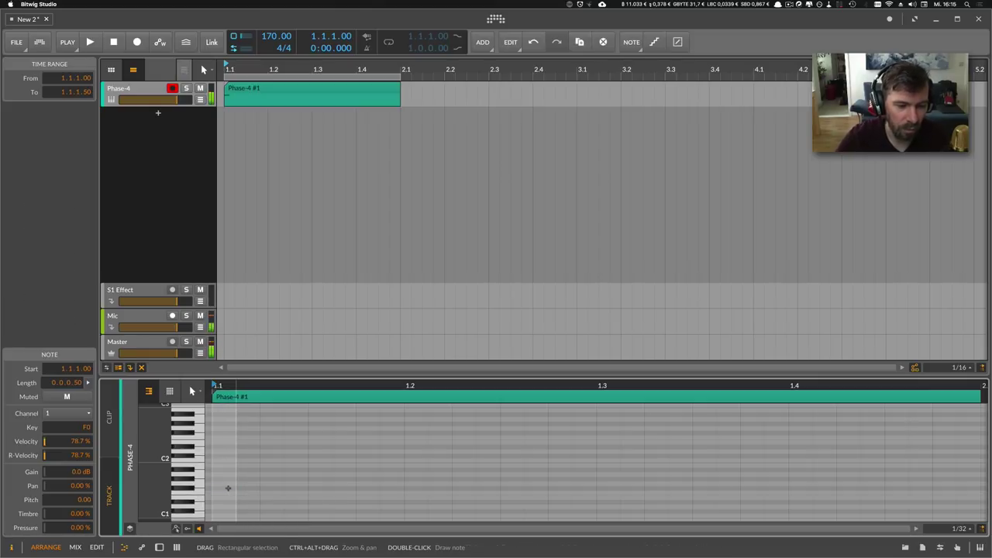
# Lengthen the F0 note at the clip start to 0.1.2.00.
pyautogui.scroll(-5, 250, 454)
pyautogui.moveTo(161, 430); pyautogui.dragTo(438, 445)
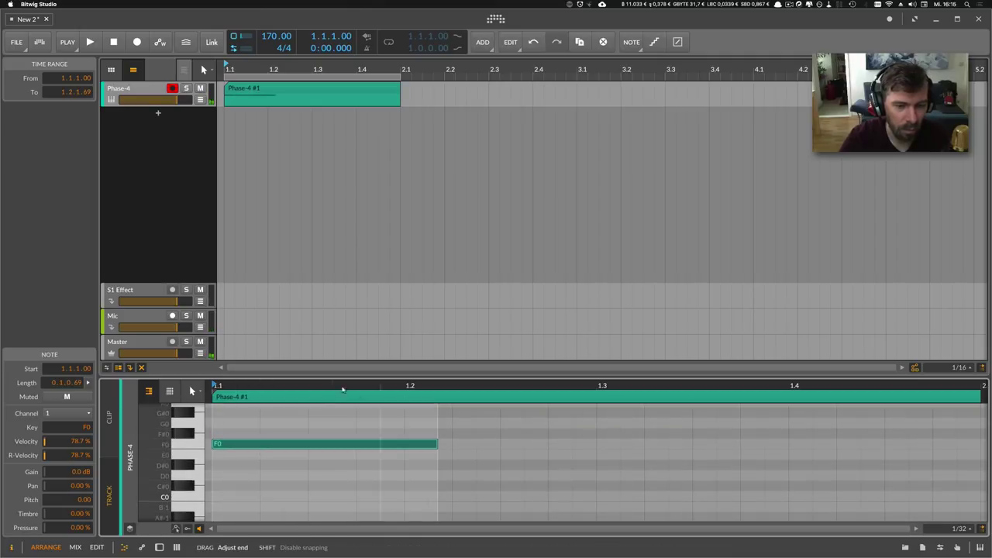
pyautogui.moveTo(343, 390); pyautogui.dragTo(336, 430)
pyautogui.click(290, 429)
pyautogui.moveTo(275, 444); pyautogui.dragTo(293, 444)
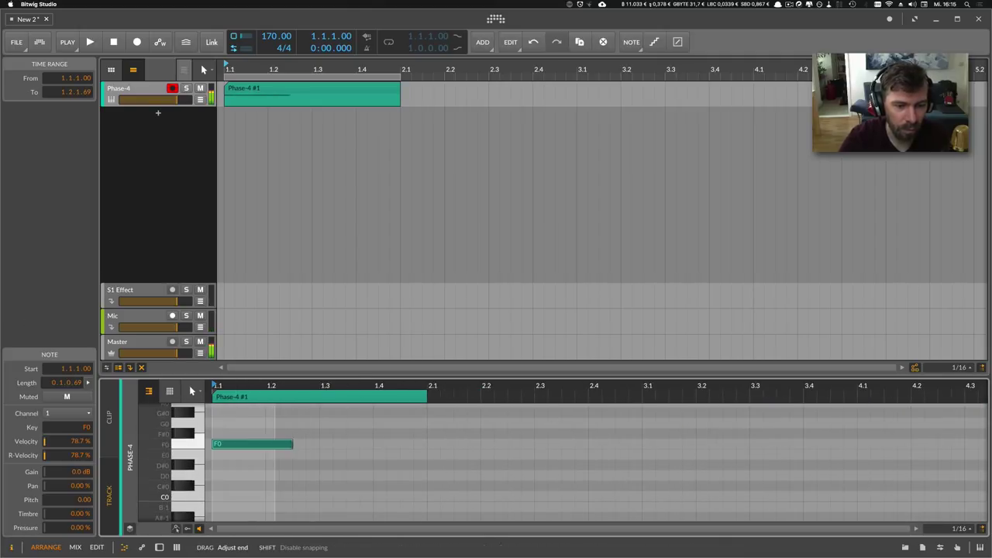
# Play back the clip, enable arranger looping and play it again.
pyautogui.press('space')
pyautogui.press('space')
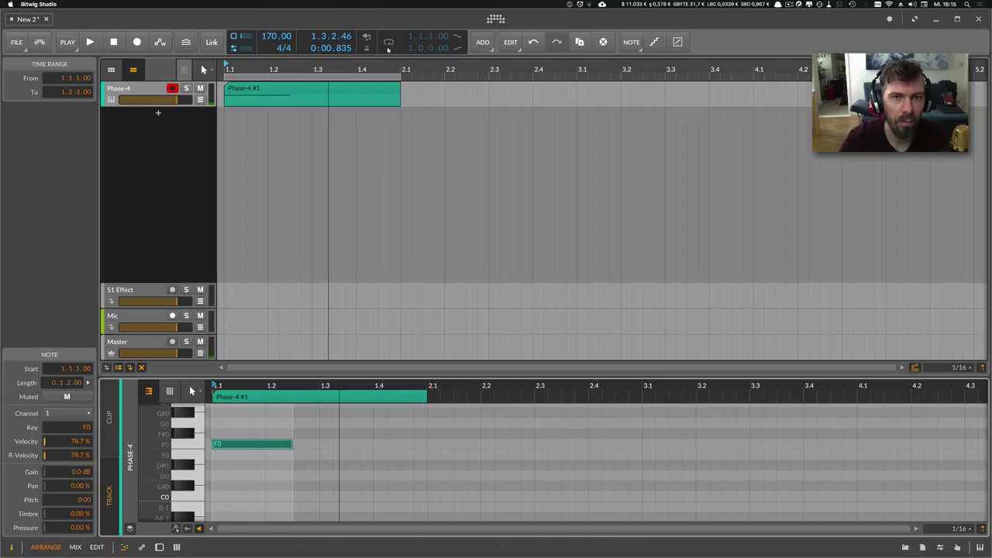
pyautogui.click(388, 46)
pyautogui.press('space')
pyautogui.click(290, 434)
pyautogui.press('space')
# Duplicate the F0 note directly after itself at 1.2.3 and play back the result.
pyautogui.click(290, 447)
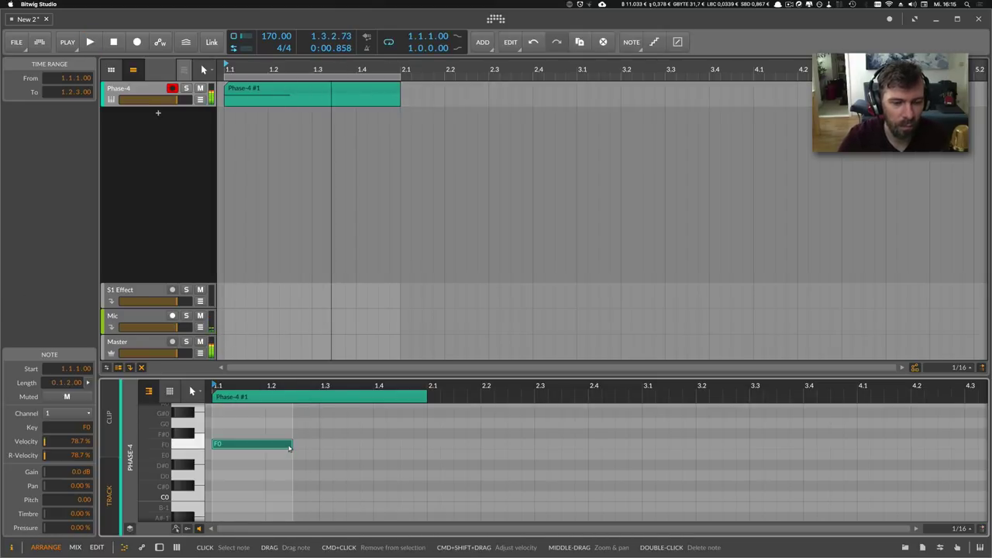
pyautogui.press('super+d')
pyautogui.press('space')
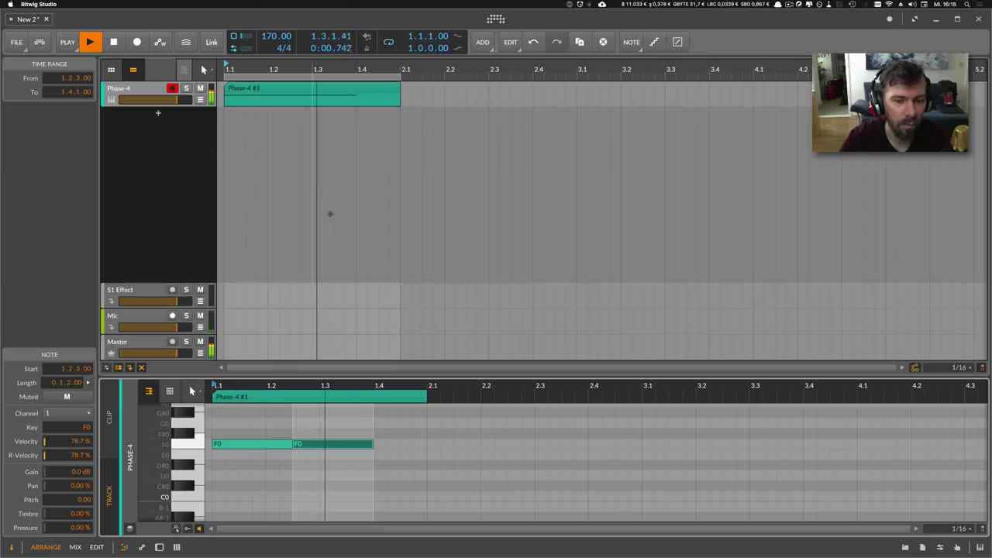
pyautogui.press('space')
# Add a third F0 note from 1.4.1 to the end of the clip at 2.1.1.
pyautogui.click(346, 434)
pyautogui.click(347, 444)
pyautogui.press('super+d')
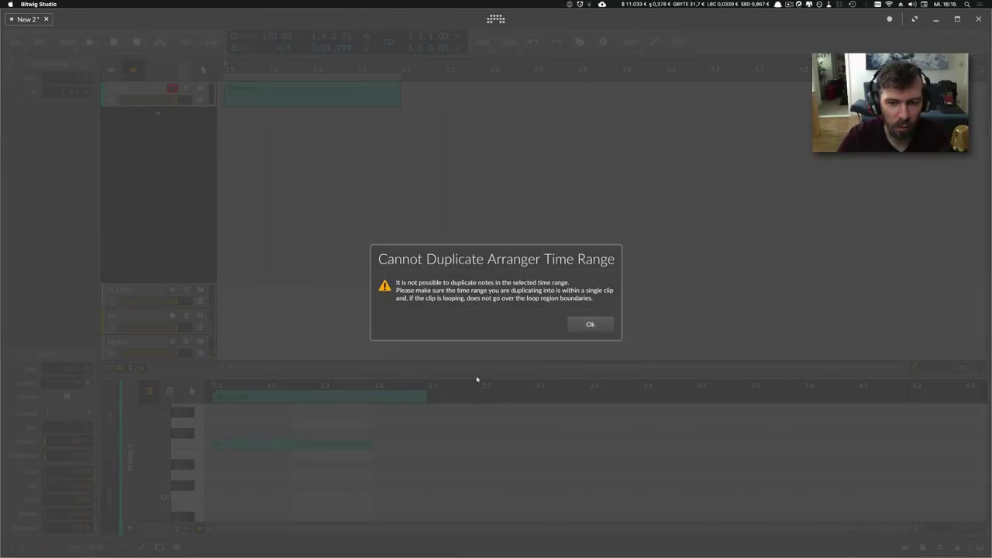
pyautogui.press('Return')
pyautogui.press('super+d')
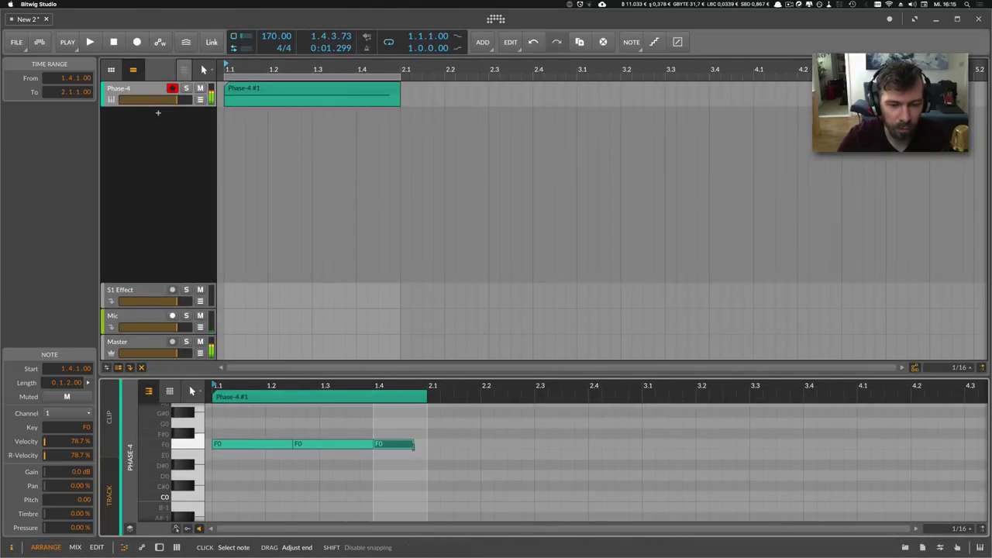
# Play the loop, show the Phase-4 device again and raise oscillator B's modulation of R to about 2.44 %.
pyautogui.press('space')
pyautogui.click(151, 93)
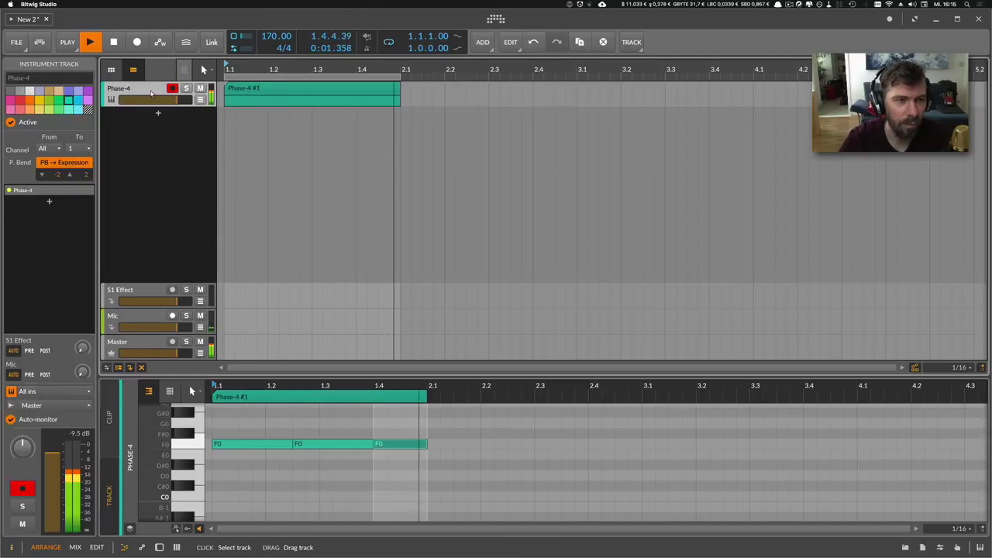
pyautogui.press('d')
pyautogui.moveTo(303, 432); pyautogui.dragTo(303, 408)
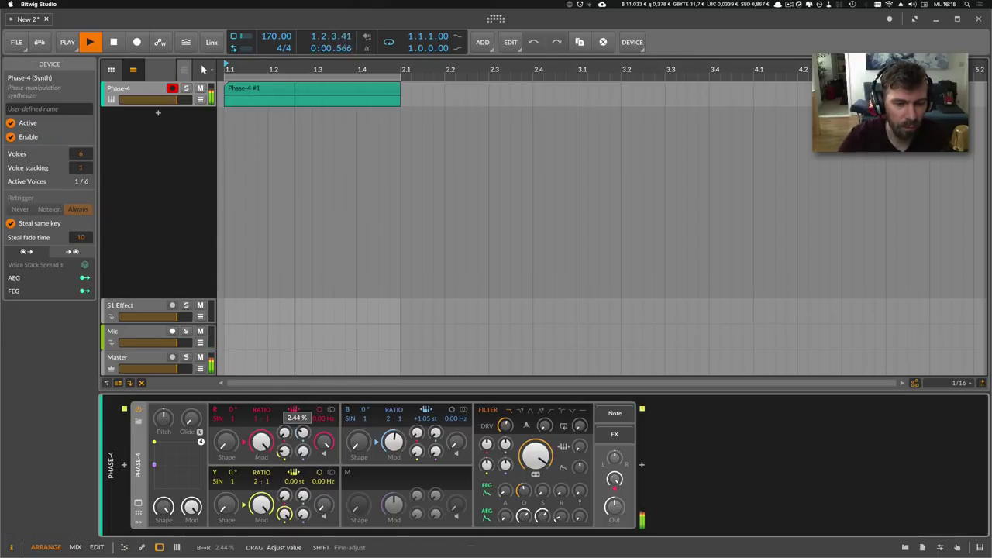
pyautogui.press('space')
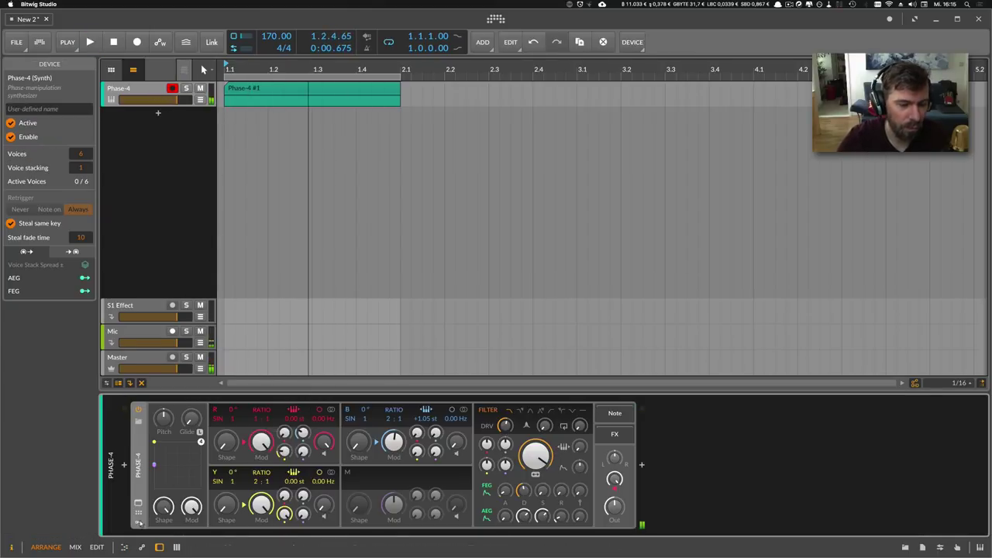
# Show the Phase-4's modulator slots and add an ADSR envelope modulator to the first one.
pyautogui.click(139, 513)
pyautogui.click(139, 522)
pyautogui.click(139, 513)
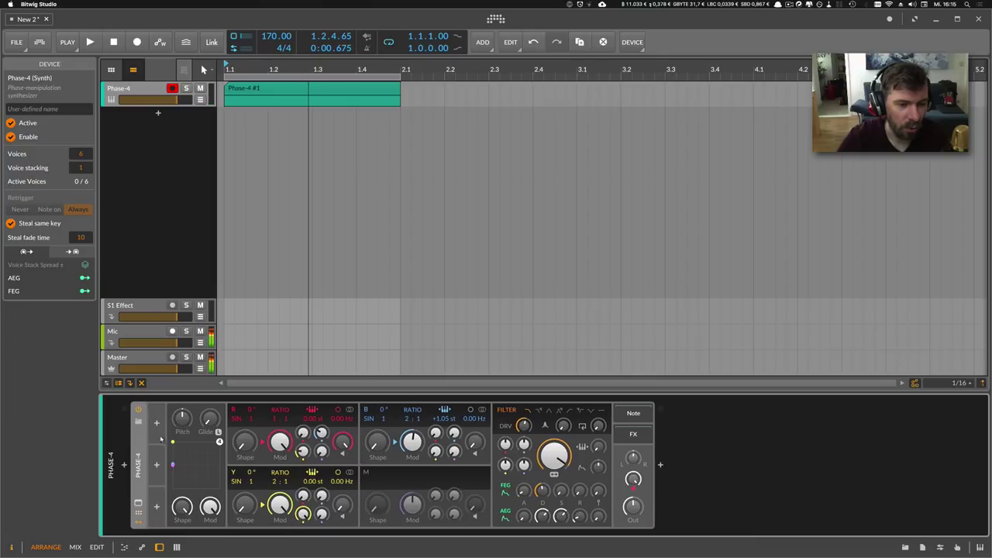
pyautogui.click(157, 423)
pyautogui.write('adsr')
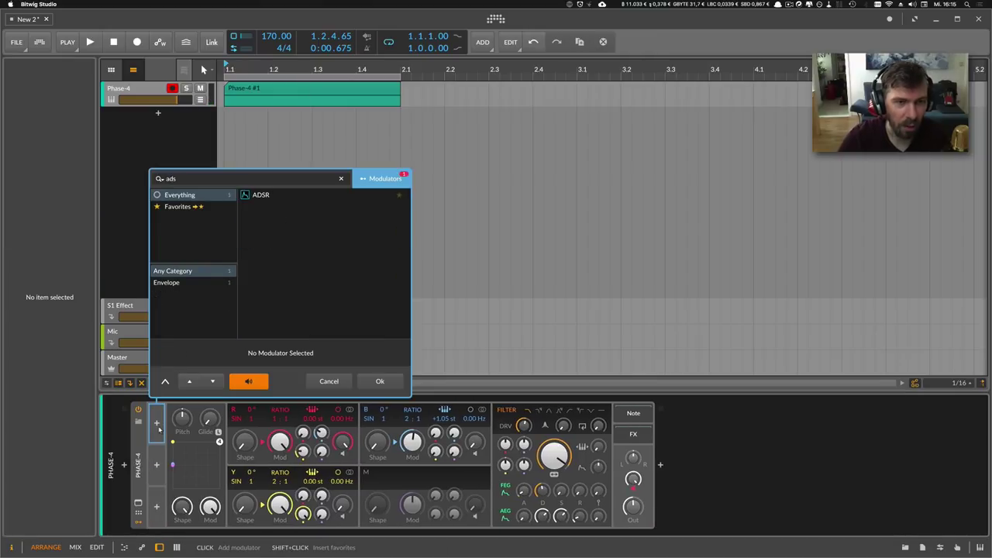
pyautogui.press('Return')
# Map the ADSR to oscillator Y's modulation of R with an amount of about 0.330 and play the loop.
pyautogui.click(168, 438)
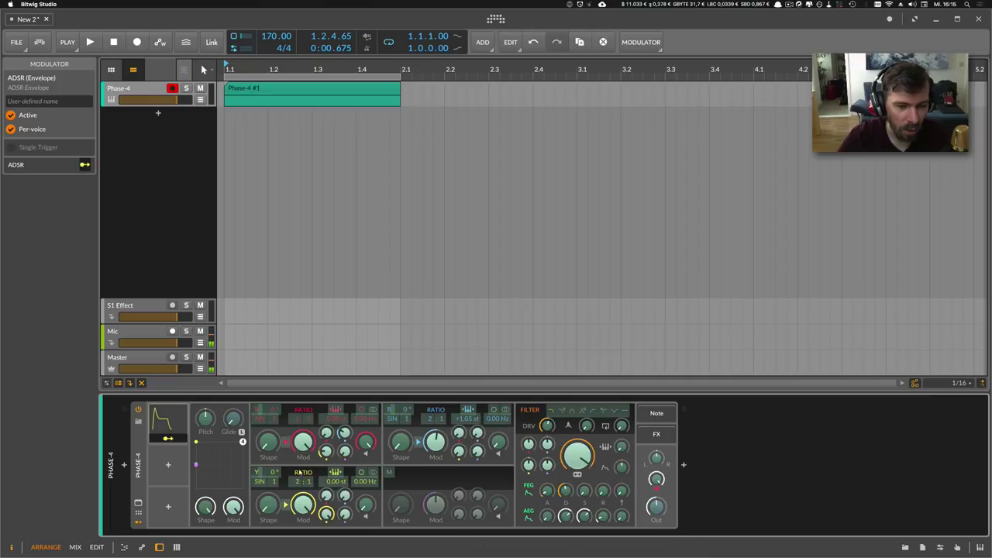
pyautogui.moveTo(326, 457); pyautogui.dragTo(326, 447)
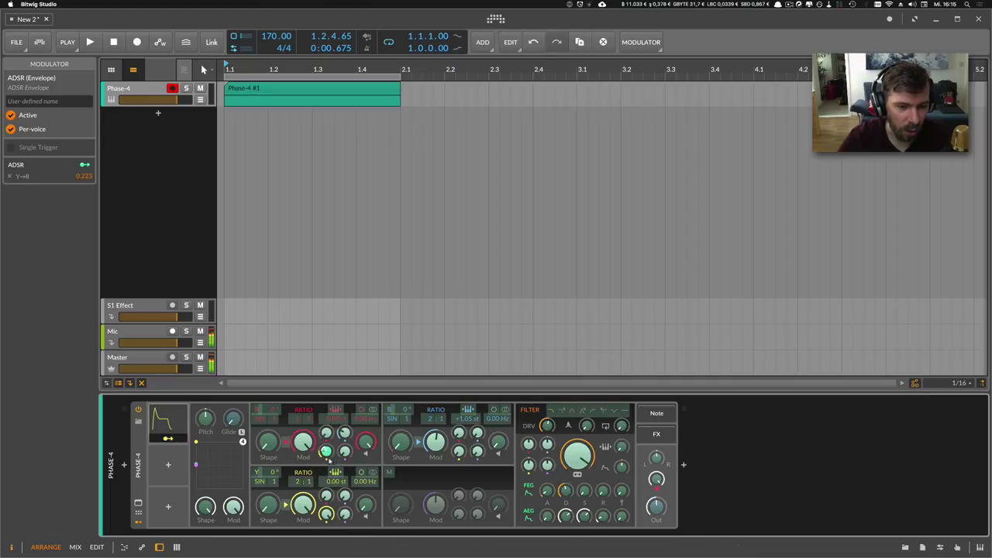
pyautogui.click(168, 439)
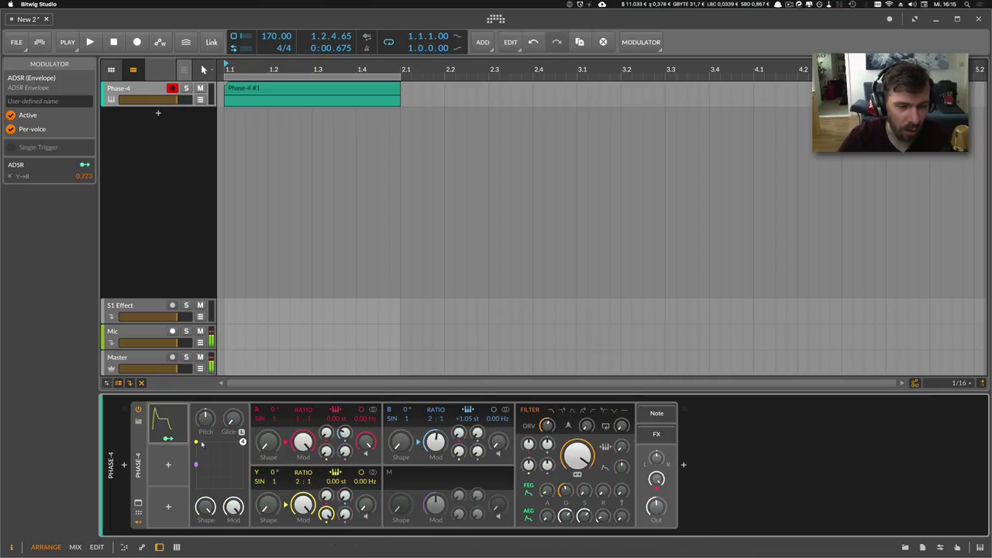
pyautogui.click(169, 439)
pyautogui.moveTo(326, 452); pyautogui.dragTo(325, 446)
pyautogui.press('space')
# Show the ADSR's settings, lengthen its attack and set its modulation amounts to about 0.297 on Y→R and 0.283 on B→R.
pyautogui.click(183, 423)
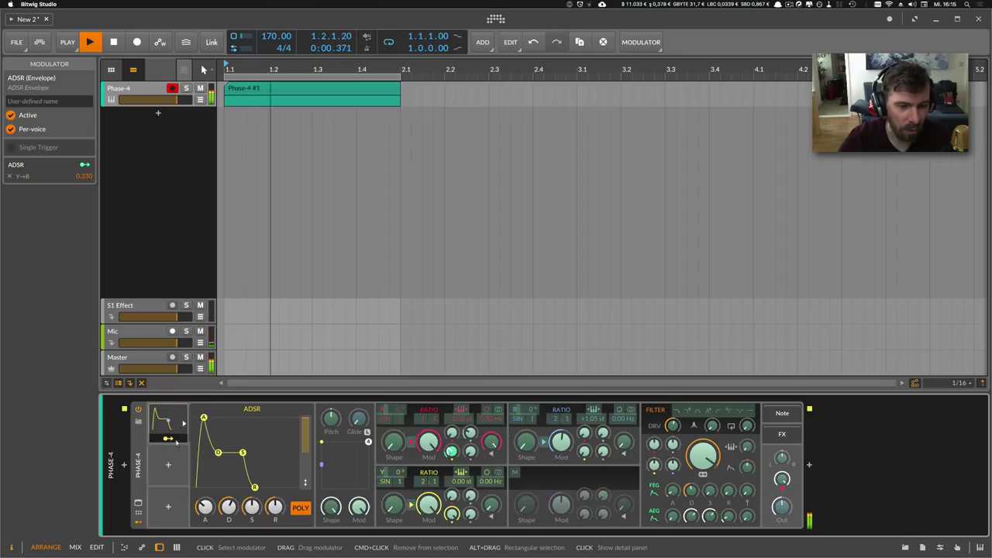
pyautogui.moveTo(206, 507); pyautogui.dragTo(206, 498)
pyautogui.moveTo(450, 452); pyautogui.dragTo(469, 428)
pyautogui.press('Escape')
pyautogui.press('space')
pyautogui.press('space')
pyautogui.press('space')
pyautogui.click(169, 438)
pyautogui.press('space')
pyautogui.moveTo(470, 433); pyautogui.dragTo(470, 436)
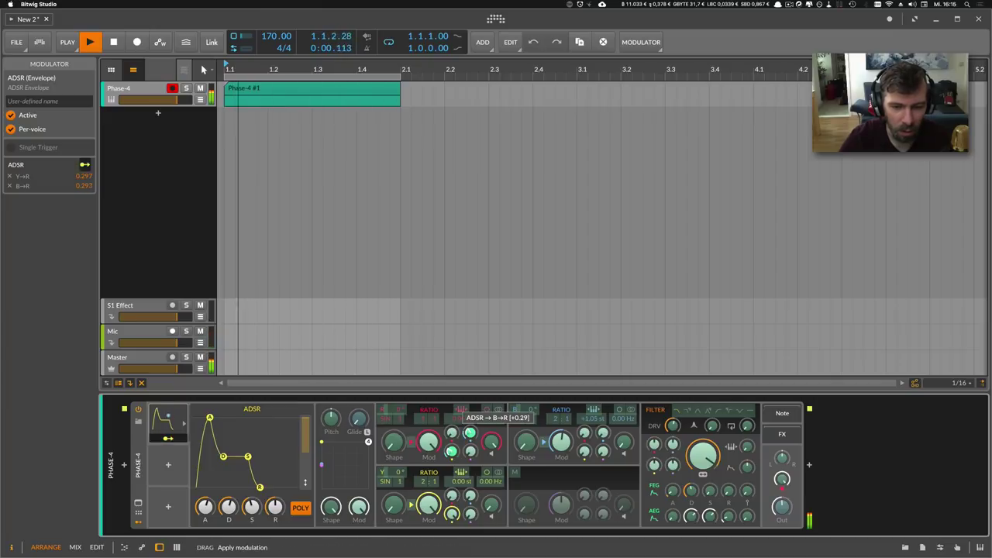
pyautogui.click(168, 438)
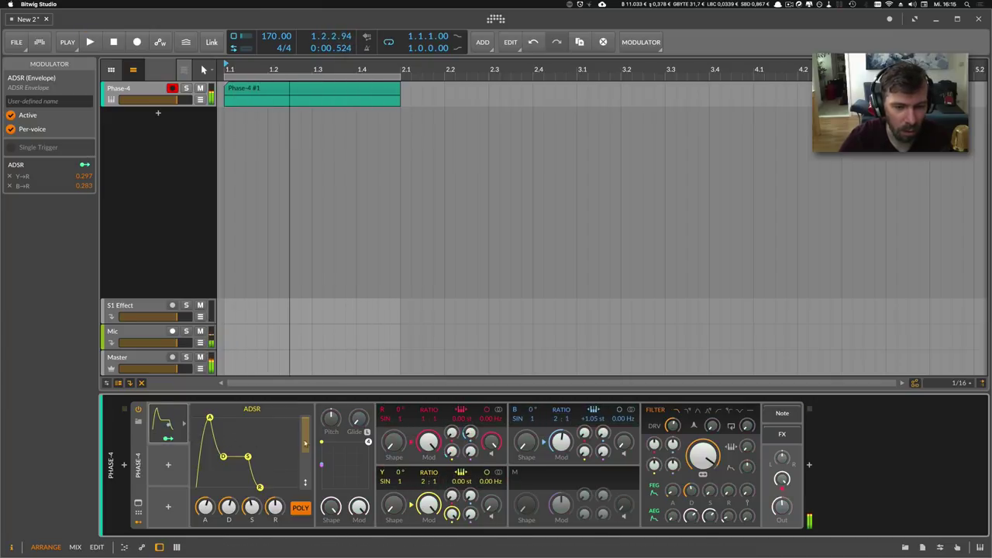
# While the loop plays, lengthen the ADSR's attack slightly and reduce its modulation of Y→R to about 0.220.
pyautogui.press('space')
pyautogui.moveTo(205, 508); pyautogui.dragTo(206, 503)
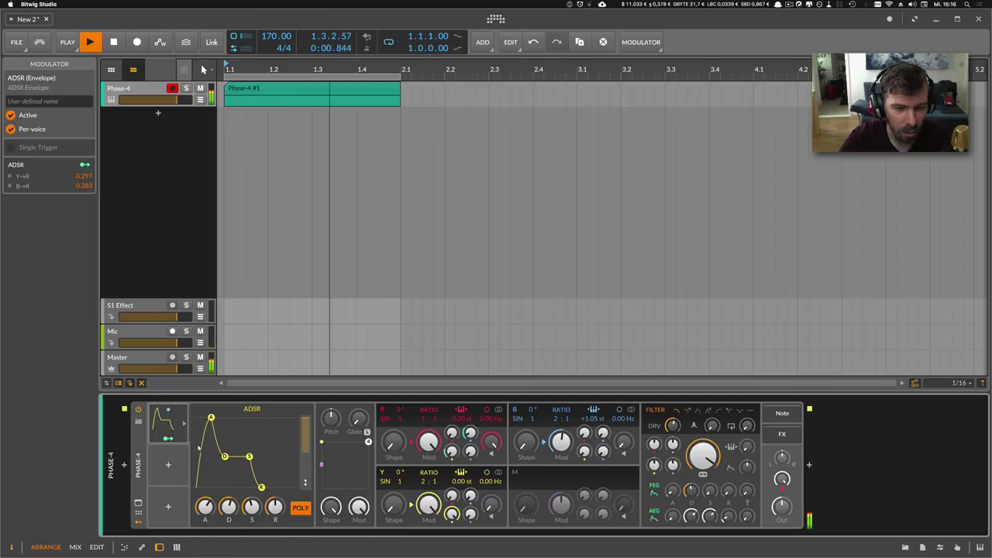
pyautogui.click(168, 439)
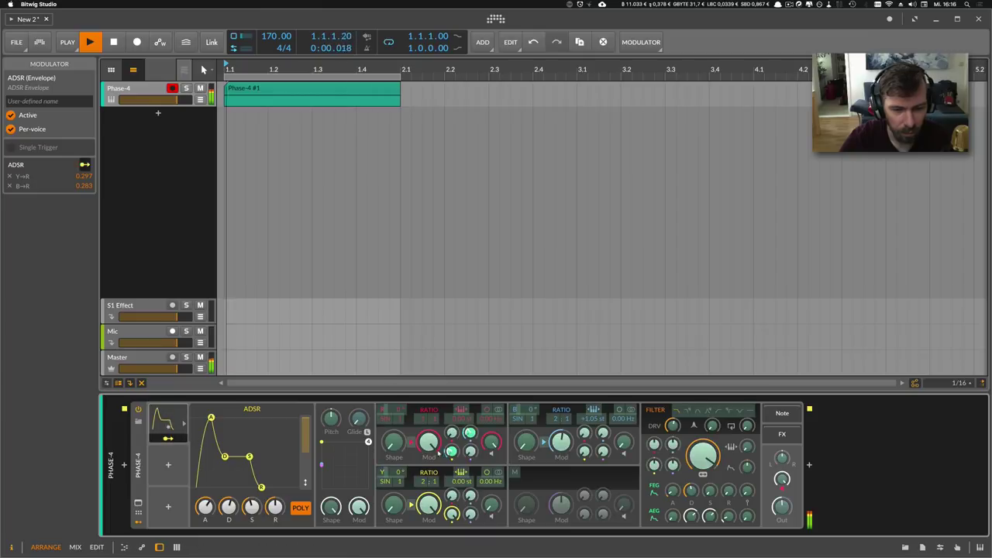
pyautogui.moveTo(440, 450); pyautogui.dragTo(449, 452)
pyautogui.click(168, 439)
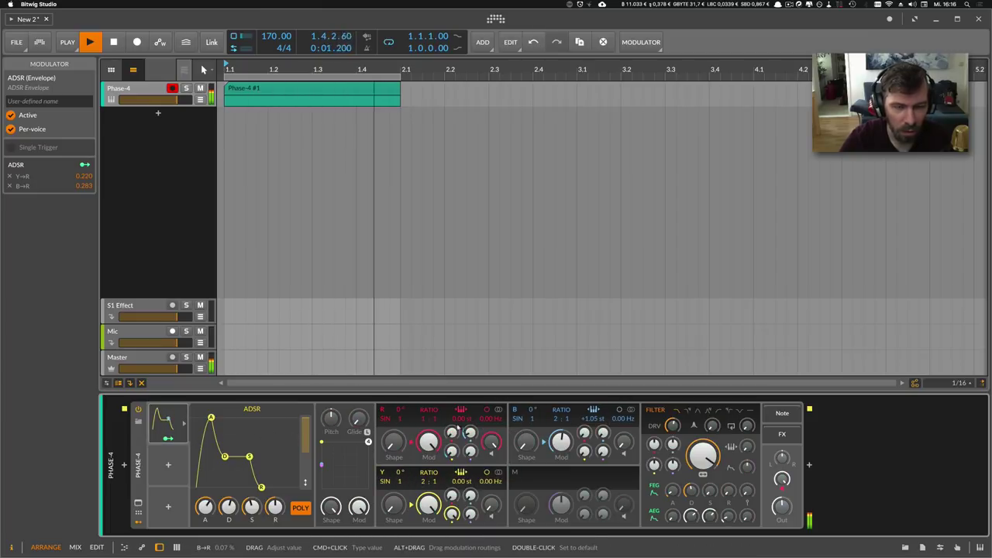
pyautogui.press('space')
# Open the clip's notes, remove the middle F0 and extend the first F0 to 1.4.1, and play the result.
pyautogui.doubleClick(259, 90)
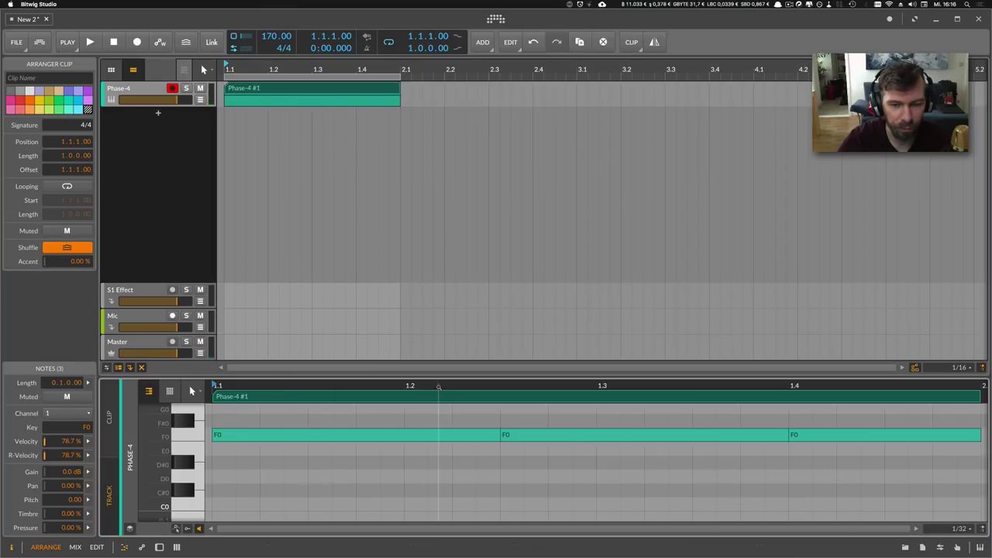
pyautogui.moveTo(439, 387); pyautogui.dragTo(407, 396)
pyautogui.moveTo(344, 407); pyautogui.dragTo(393, 435)
pyautogui.press('Delete')
pyautogui.press('space')
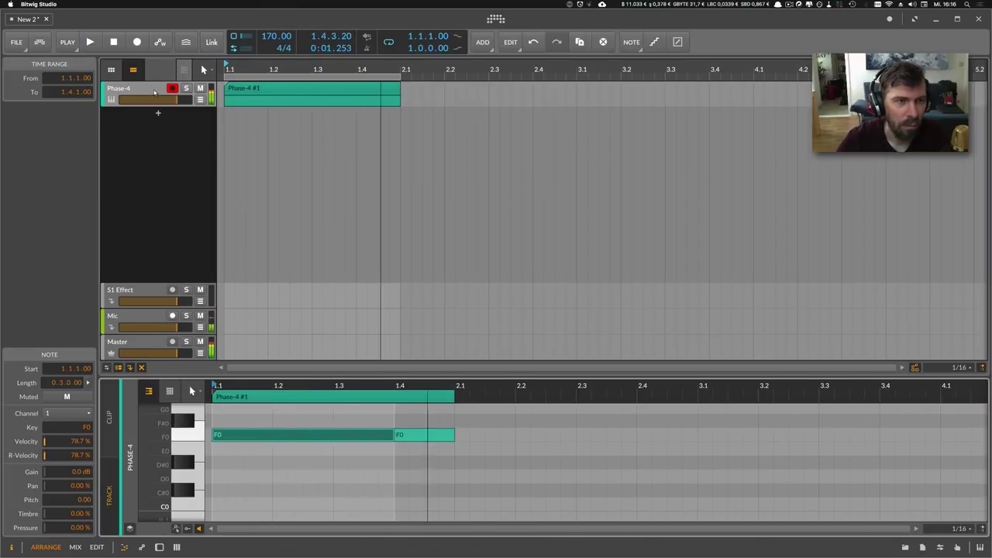
# Show the Phase-4 device again and lengthen the ADSR's attack further, listening to the loop.
pyautogui.press('d')
pyautogui.moveTo(208, 507); pyautogui.dragTo(208, 494)
pyautogui.press('space')
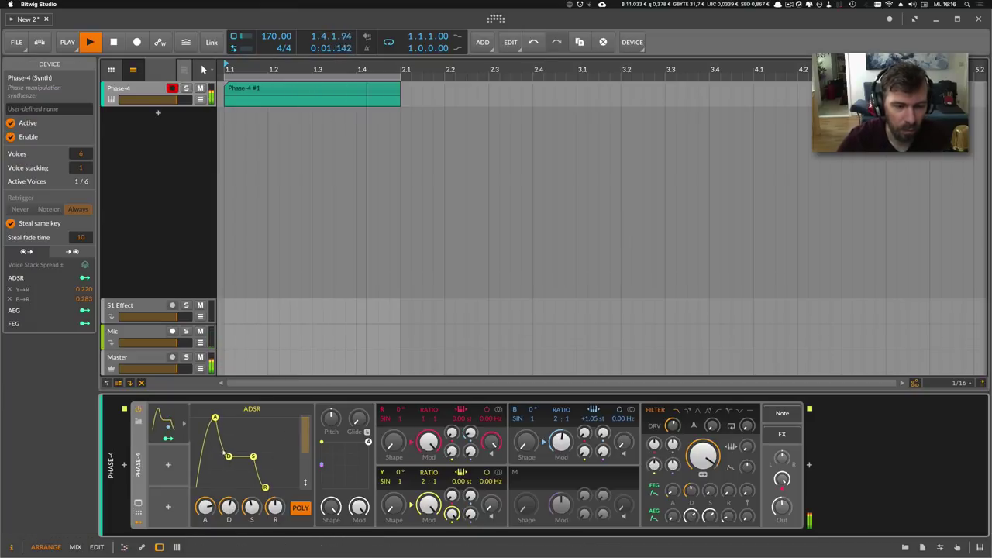
# Revisit the ADSR's modulation routings and raise its amount on Y→R to about 0.277 while auditioning the loop.
pyautogui.click(183, 438)
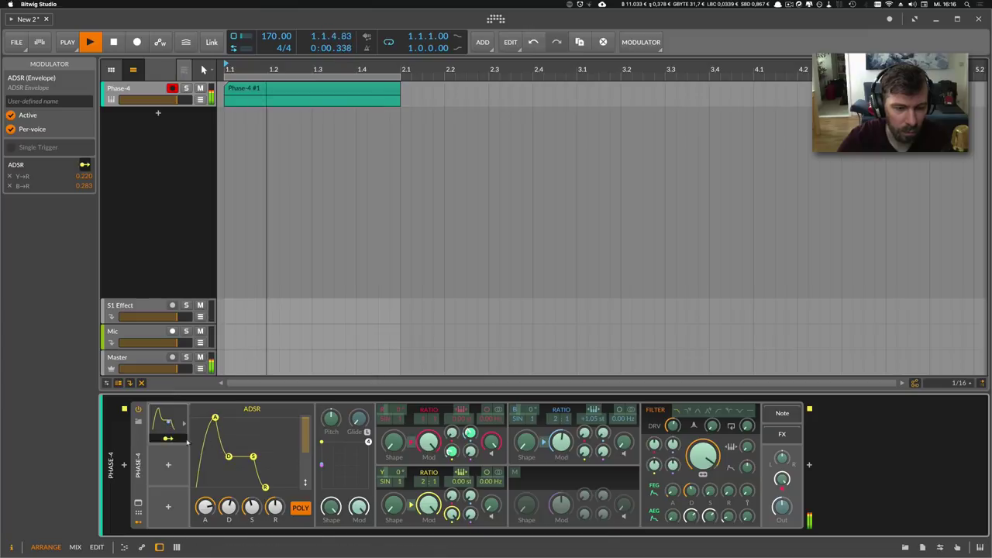
pyautogui.click(185, 440)
pyautogui.moveTo(470, 433); pyautogui.dragTo(471, 431)
pyautogui.press('space')
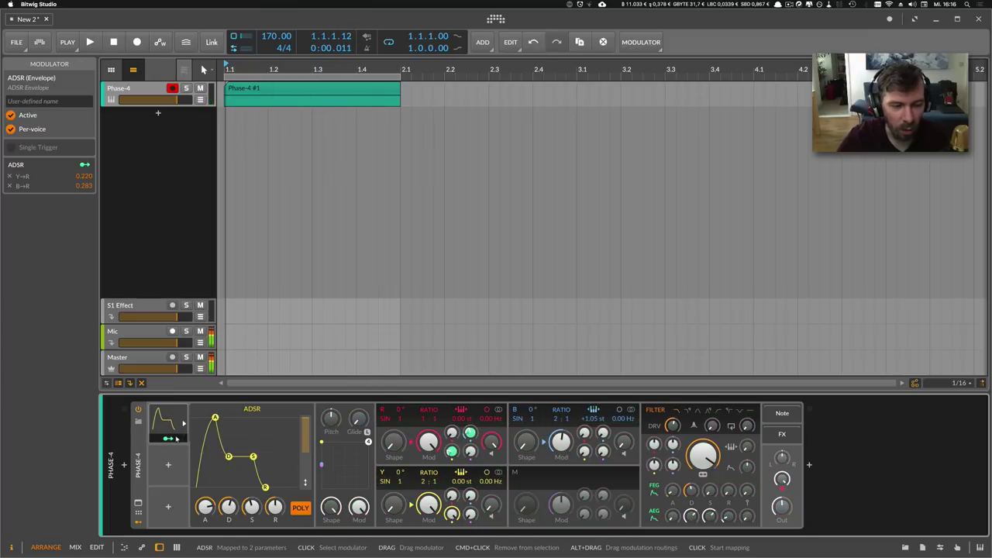
pyautogui.click(176, 438)
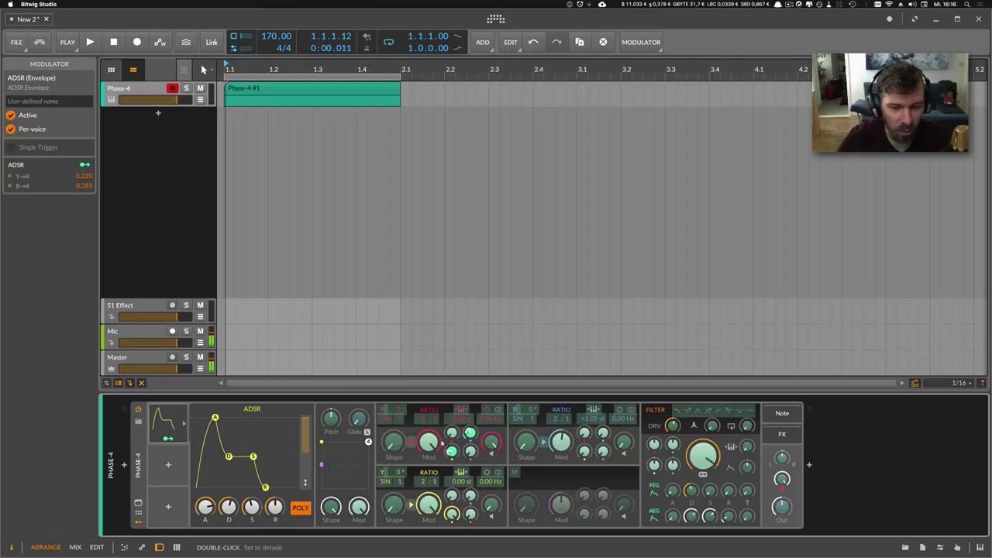
pyautogui.press('space')
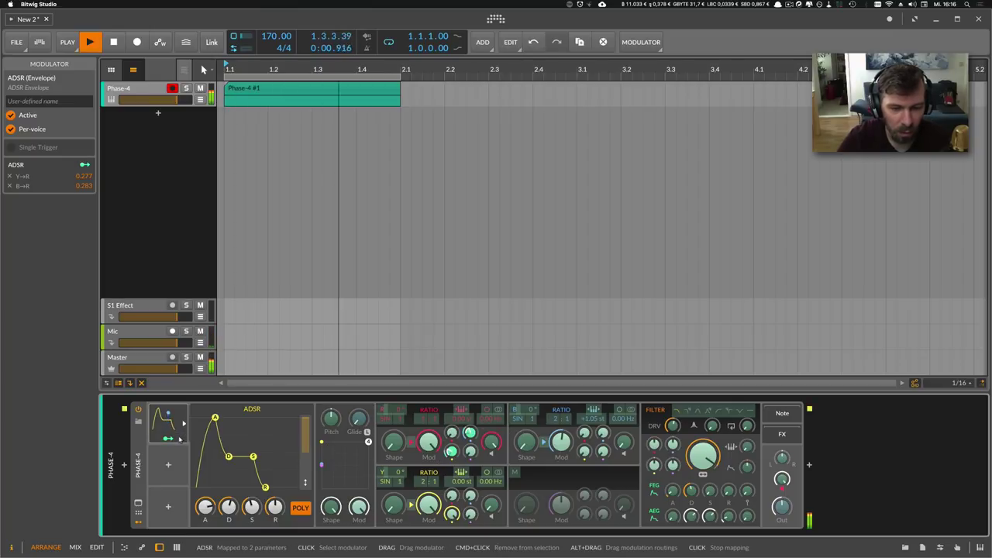
# Lengthen the ADSR's decay, lower its sustain and set its attack to about 78.9 %, auditioning the loop.
pyautogui.press('space')
pyautogui.moveTo(252, 507); pyautogui.dragTo(205, 509)
pyautogui.press('space')
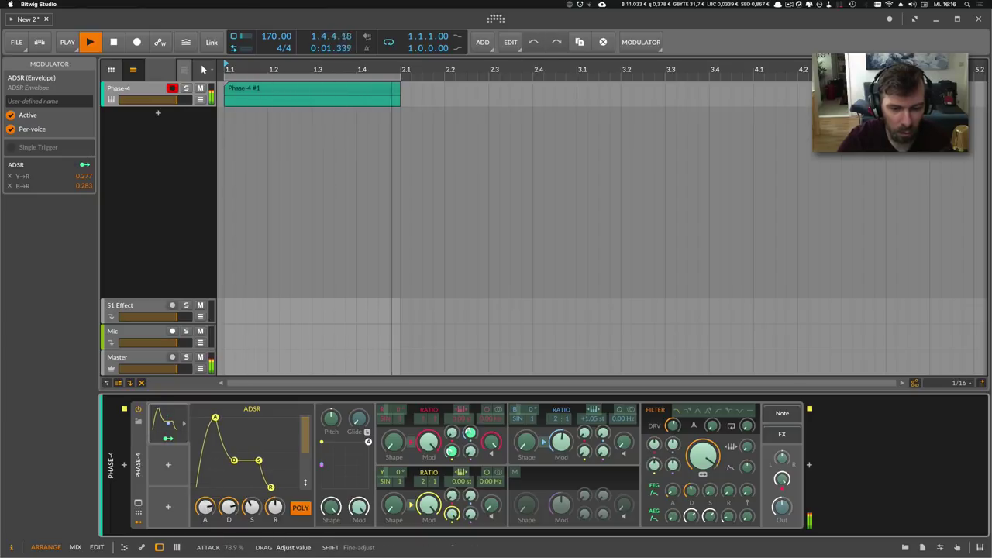
pyautogui.press('space')
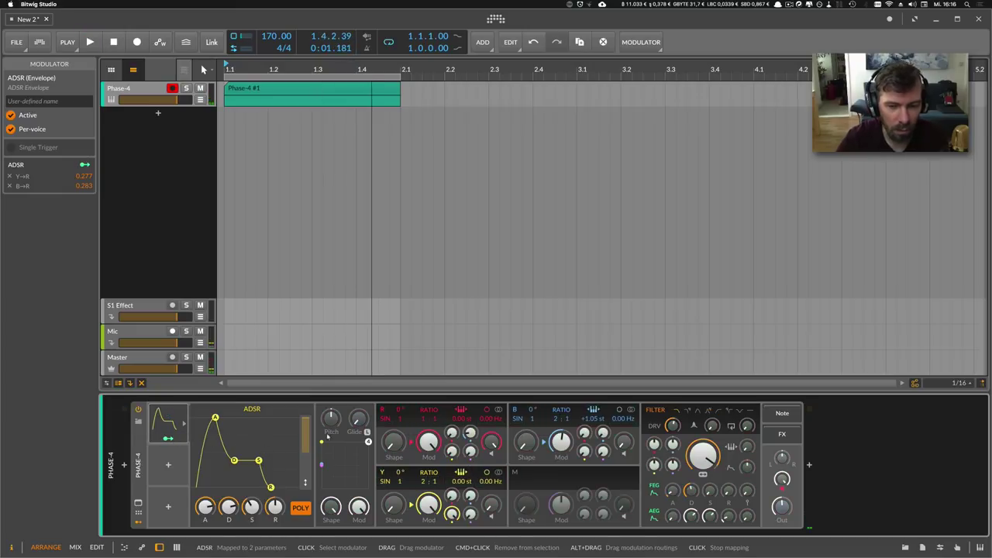
# Play the loop and lower oscillator B's pitch offset to +0.01 st.
pyautogui.press('space')
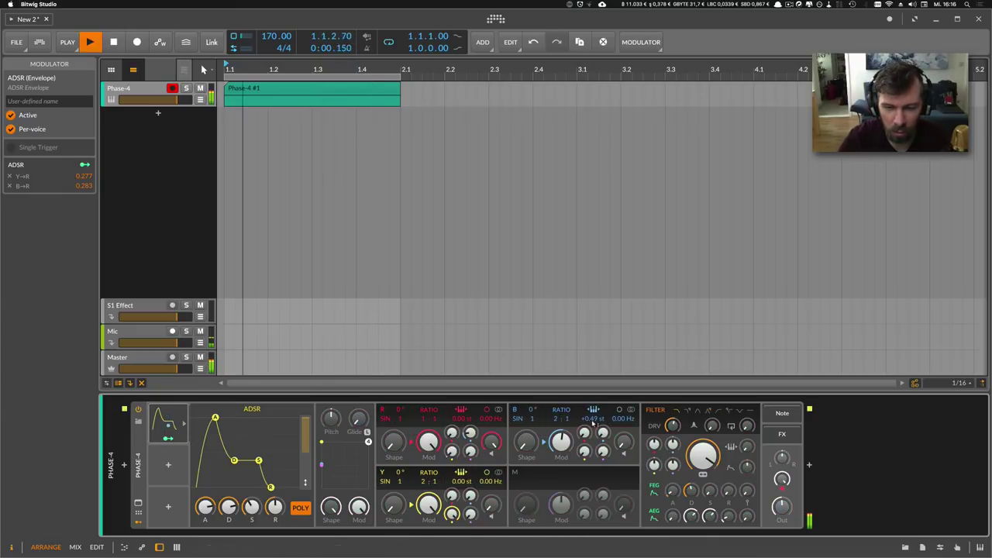
pyautogui.moveTo(591, 421); pyautogui.dragTo(591, 422)
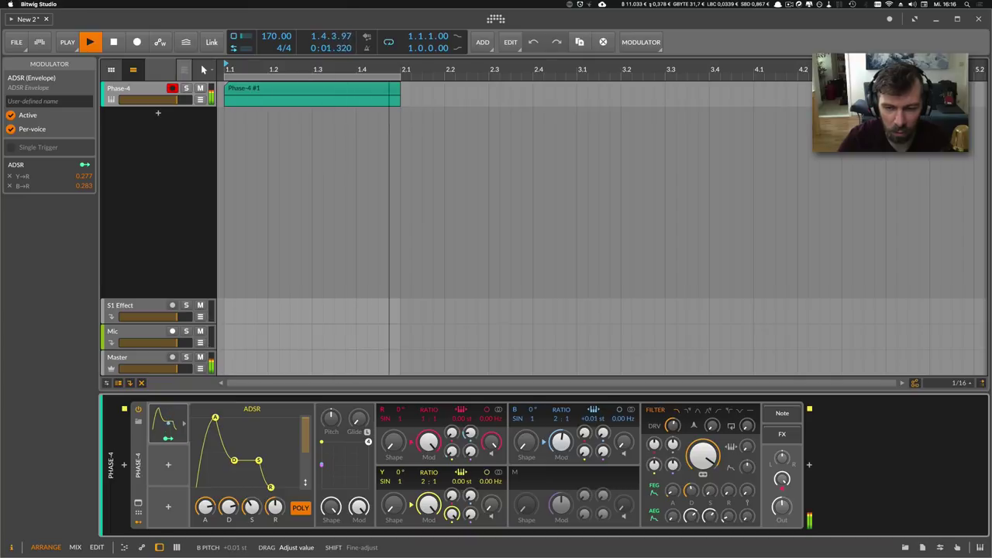
pyautogui.press('space')
# Add a second ADSR modulator and map it to oscillator B's pitch with an amount of about 0.707, playing the loop.
pyautogui.click(169, 465)
pyautogui.write('a')
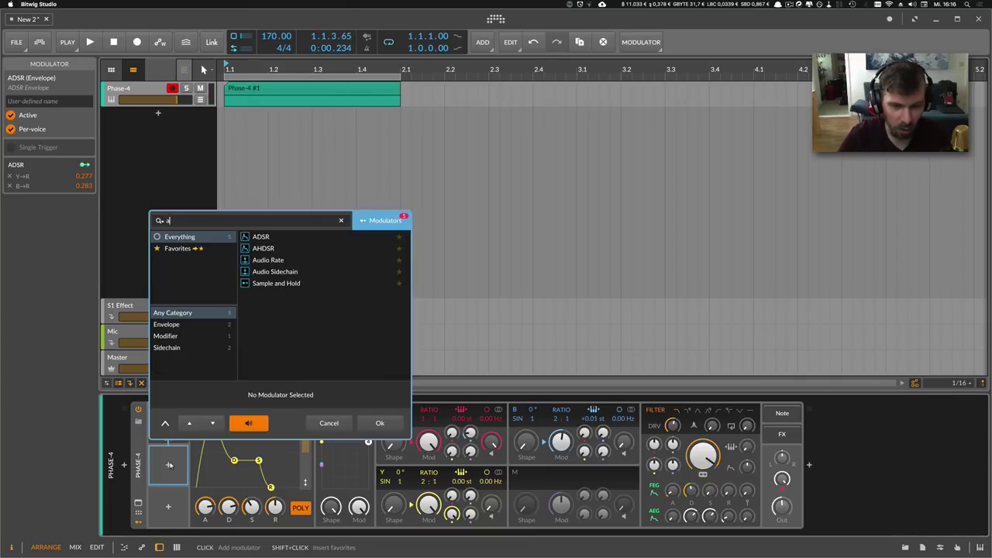
pyautogui.press('Return')
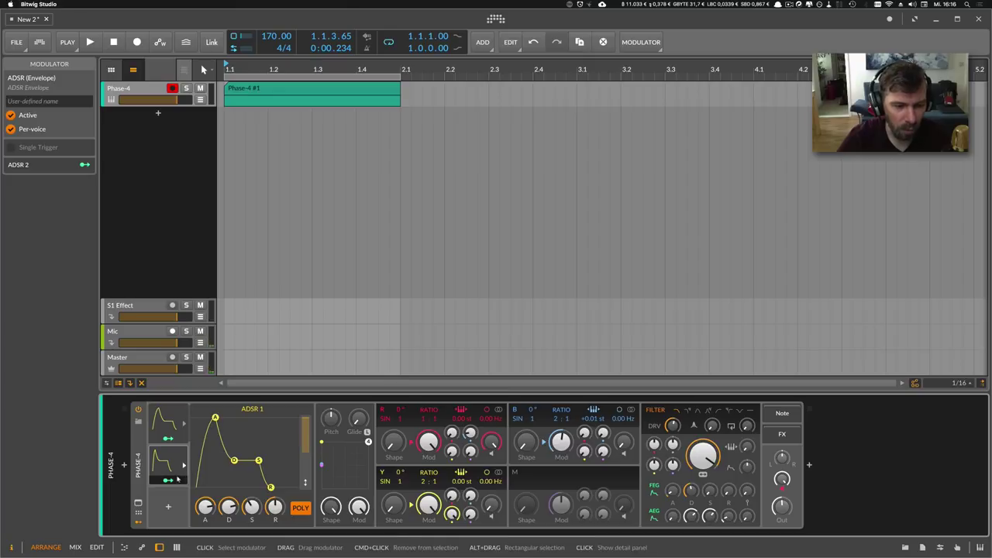
pyautogui.click(169, 481)
pyautogui.moveTo(593, 419); pyautogui.dragTo(593, 403)
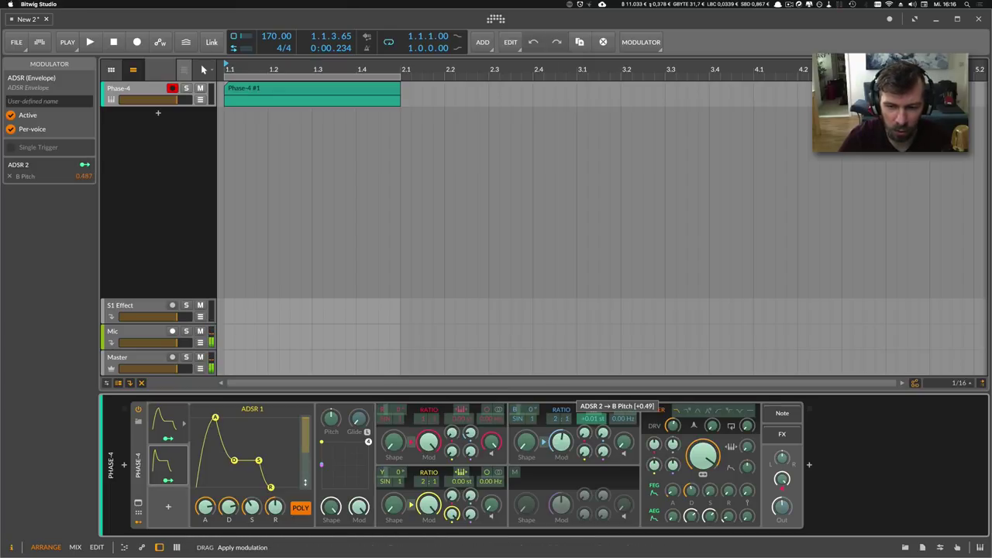
pyautogui.press('space')
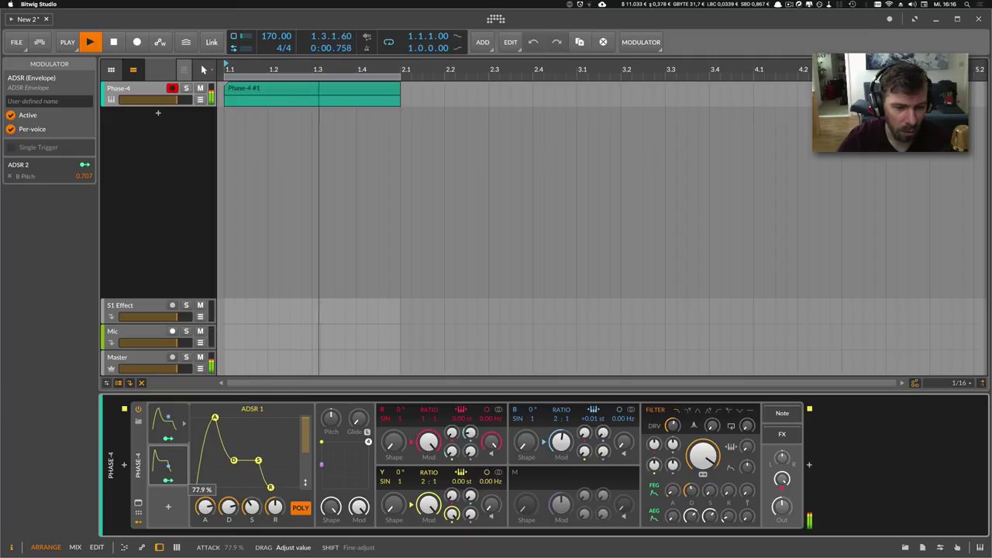
# Show the second ADSR's settings, lengthen its attack and set its sustain to 100 %.
pyautogui.click(165, 464)
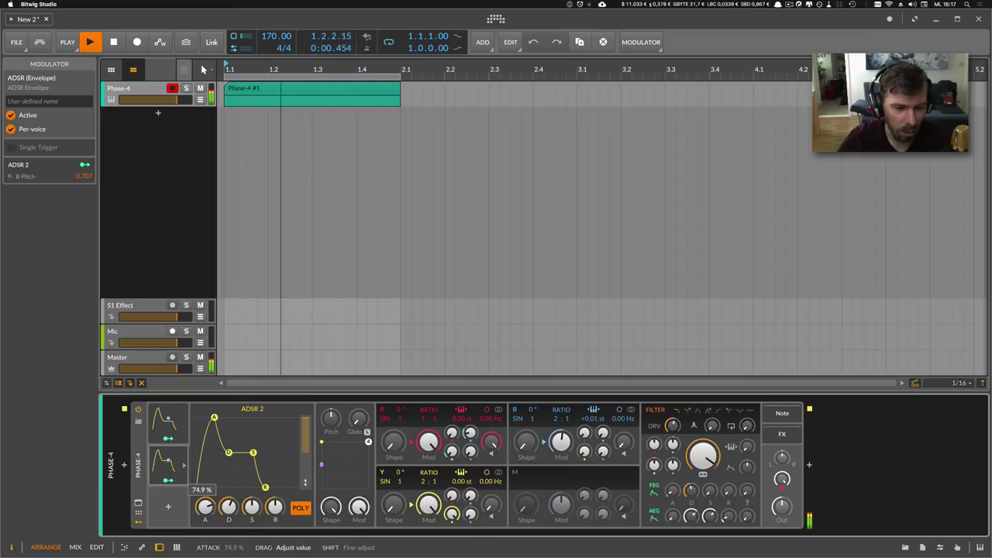
pyautogui.moveTo(205, 506); pyautogui.dragTo(205, 511)
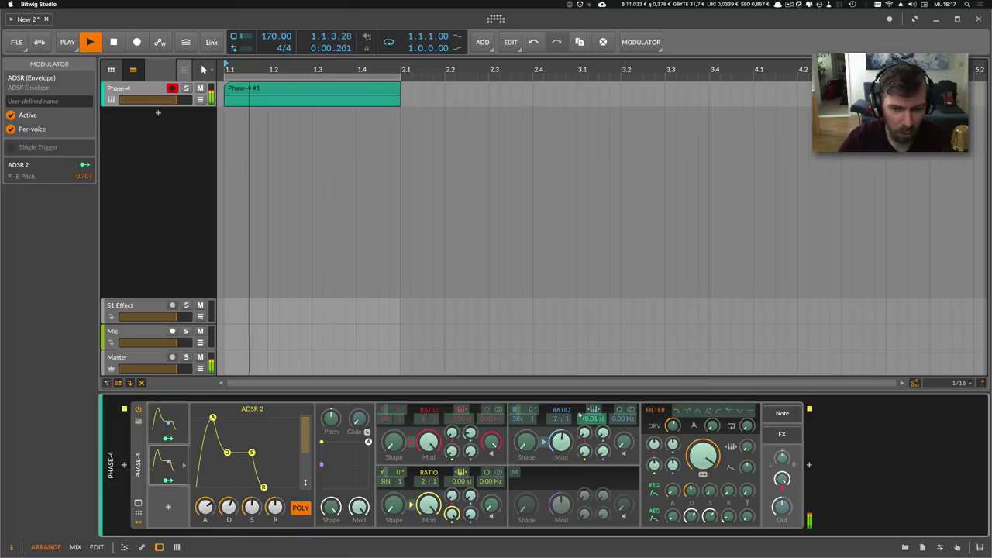
pyautogui.moveTo(252, 507); pyautogui.dragTo(251, 495)
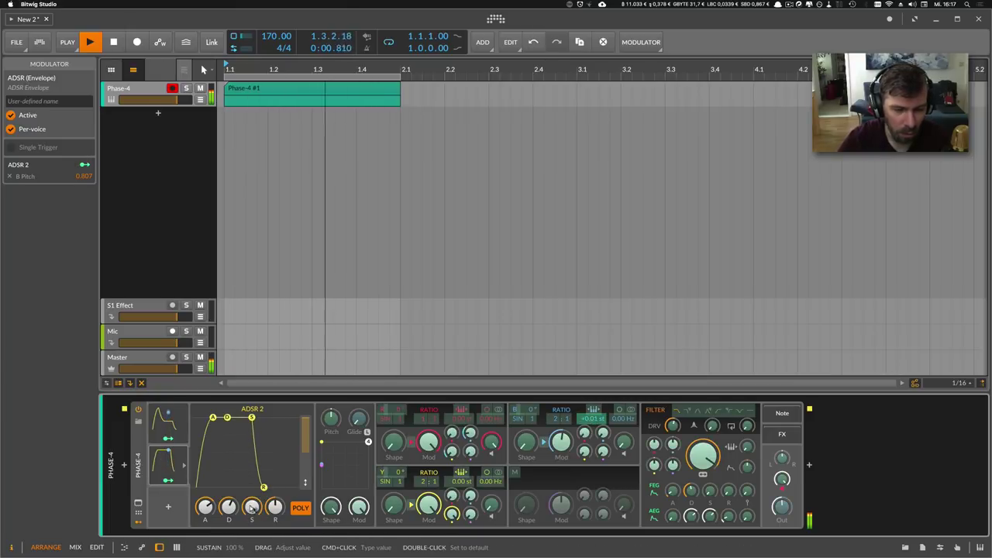
# Raise the second ADSR's modulation of oscillator B's pitch to about 0.913 and increase oscillator B's Mod amount while the loop plays.
pyautogui.click(168, 480)
pyautogui.moveTo(593, 419)
pyautogui.mouseDown()
pyautogui.moveTo(593, 402)
pyautogui.moveTo(589, 429)
pyautogui.mouseUp()
pyautogui.click(168, 479)
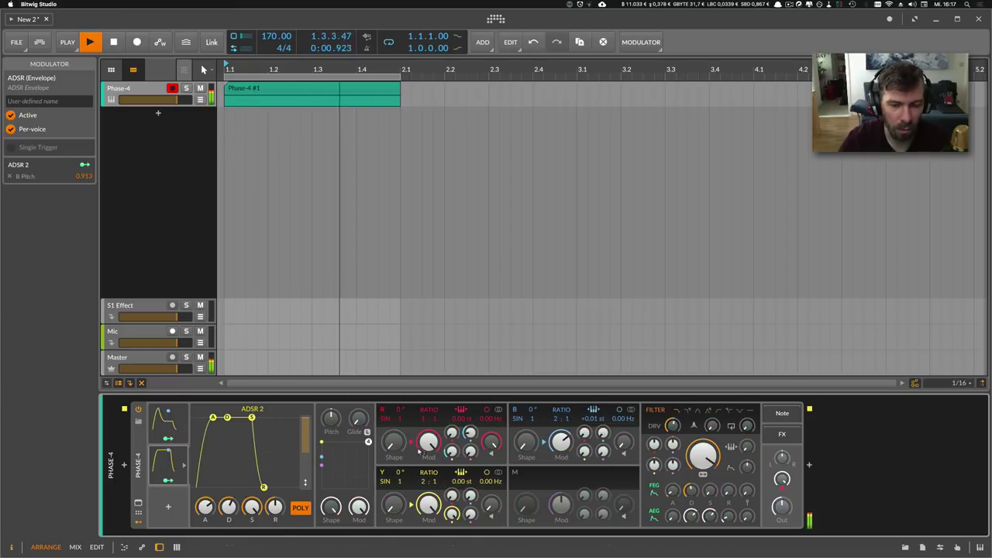
pyautogui.moveTo(470, 434); pyautogui.dragTo(526, 430)
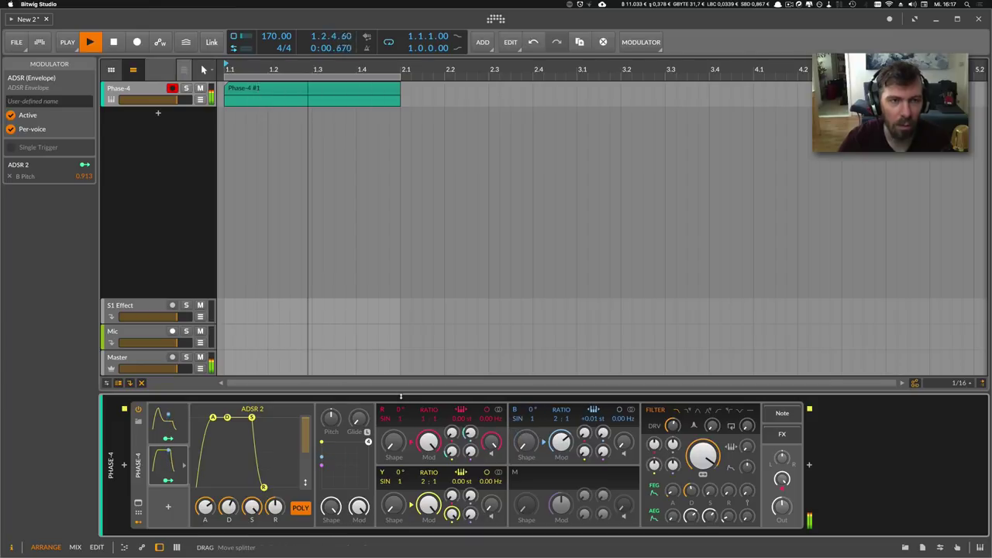
pyautogui.press('space')
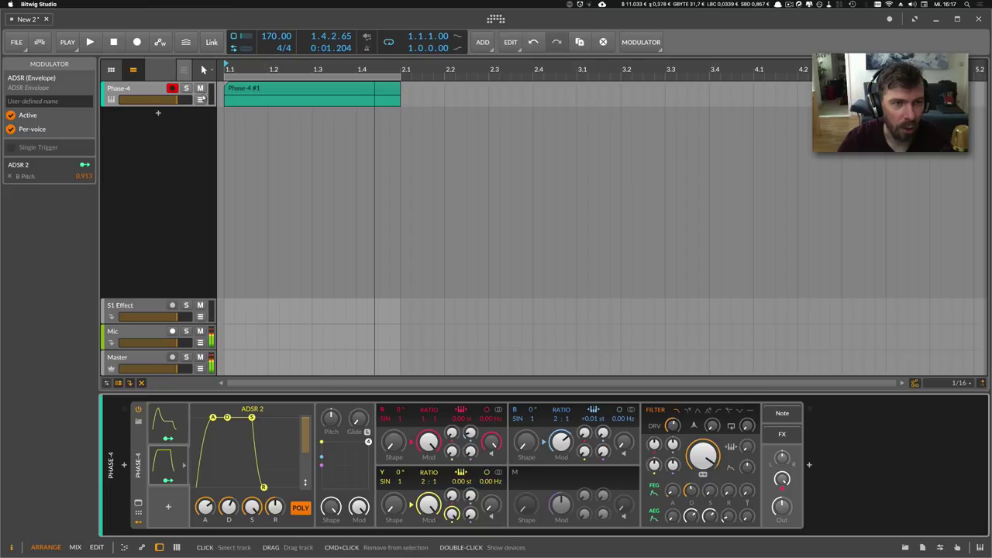
# Show the Phase-4 track's Pitch automation, add points at 1.1.1, 1.2.1 and 2.1.1 falling to about -1.96, and audition the clip.
pyautogui.click(200, 99)
pyautogui.doubleClick(224, 125)
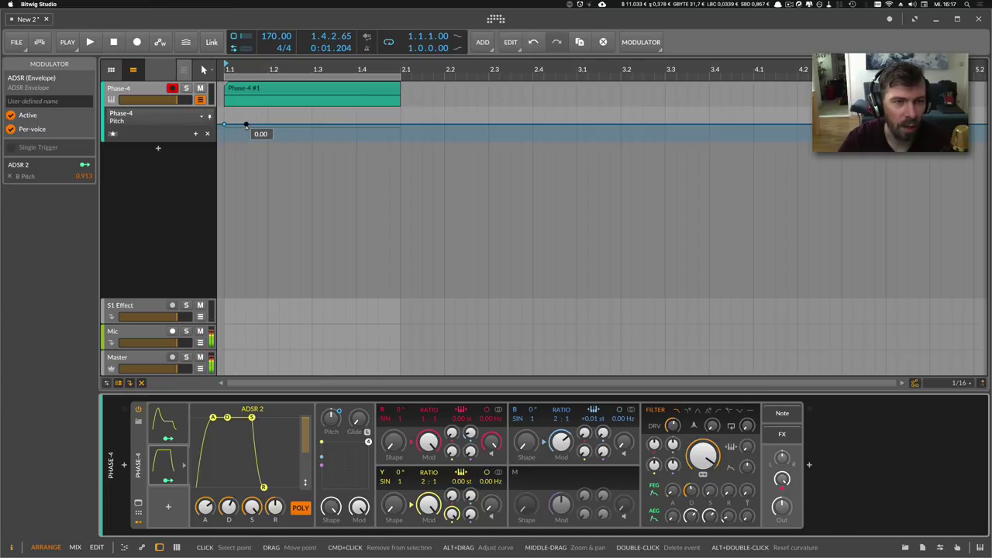
pyautogui.click(246, 125)
pyautogui.moveTo(246, 125); pyautogui.dragTo(400, 125)
pyautogui.press('space')
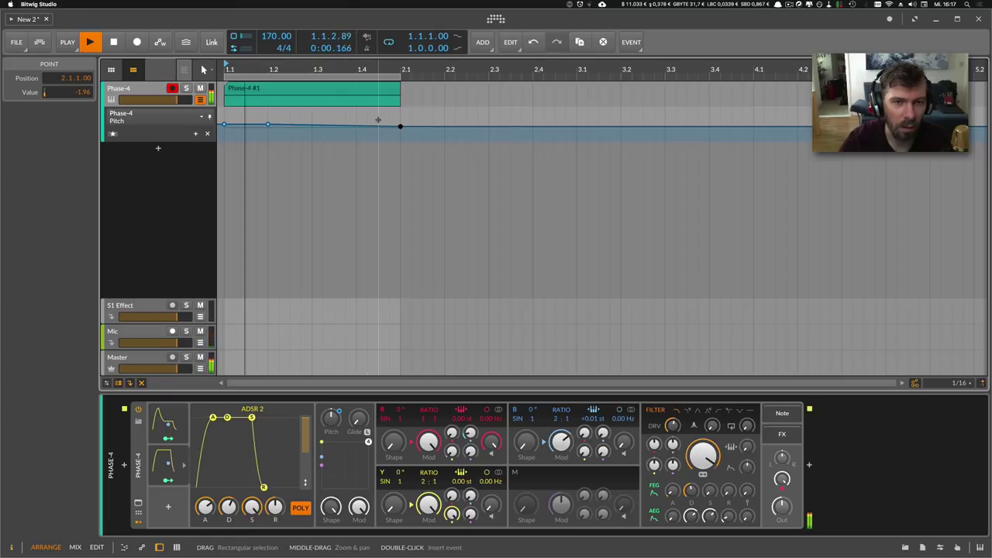
pyautogui.press('space')
pyautogui.click(309, 91)
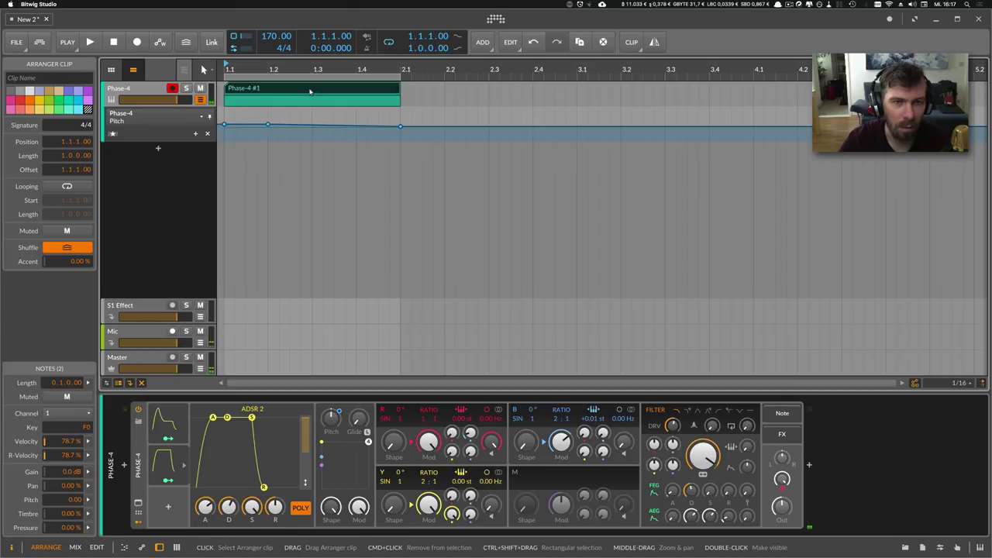
# Open the clip's notes, replace the two F0 notes with one F0 spanning the full bar from 1.1.1, and play the loop.
pyautogui.doubleClick(310, 92)
pyautogui.doubleClick(365, 436)
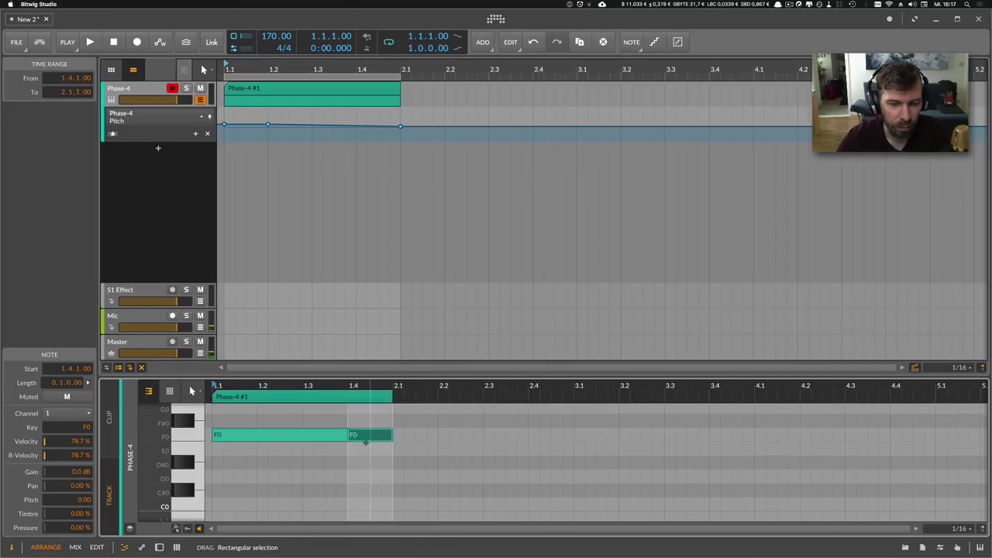
pyautogui.moveTo(347, 434); pyautogui.dragTo(399, 431)
pyautogui.press('space')
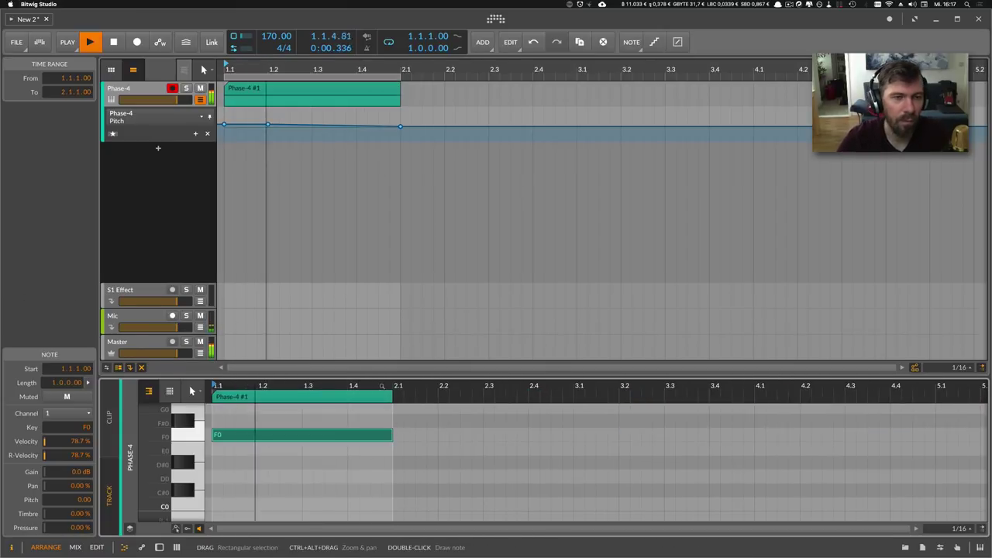
# Show the Phase-4 device again with its Output automation lane and audition the one-bar loop.
pyautogui.doubleClick(143, 88)
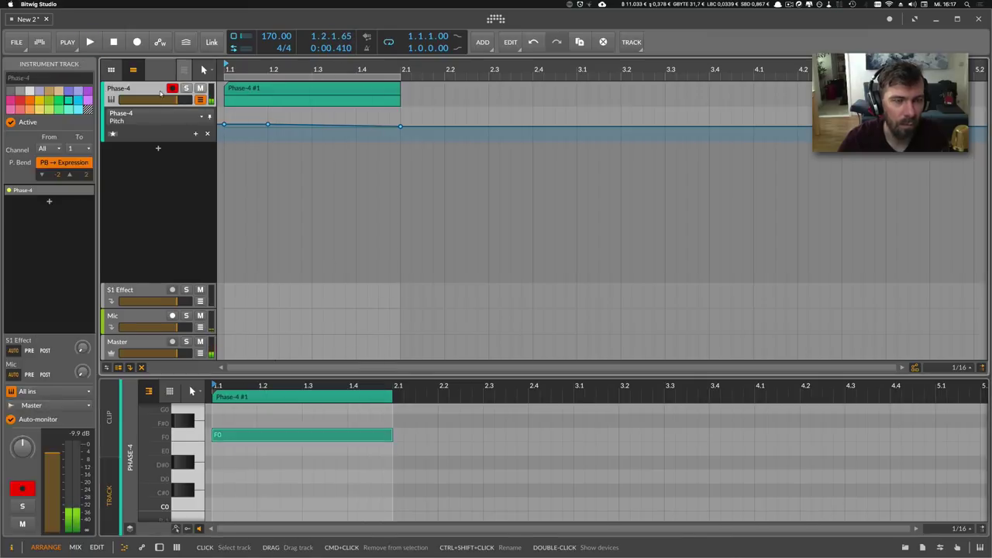
pyautogui.click(783, 508)
pyautogui.press('space')
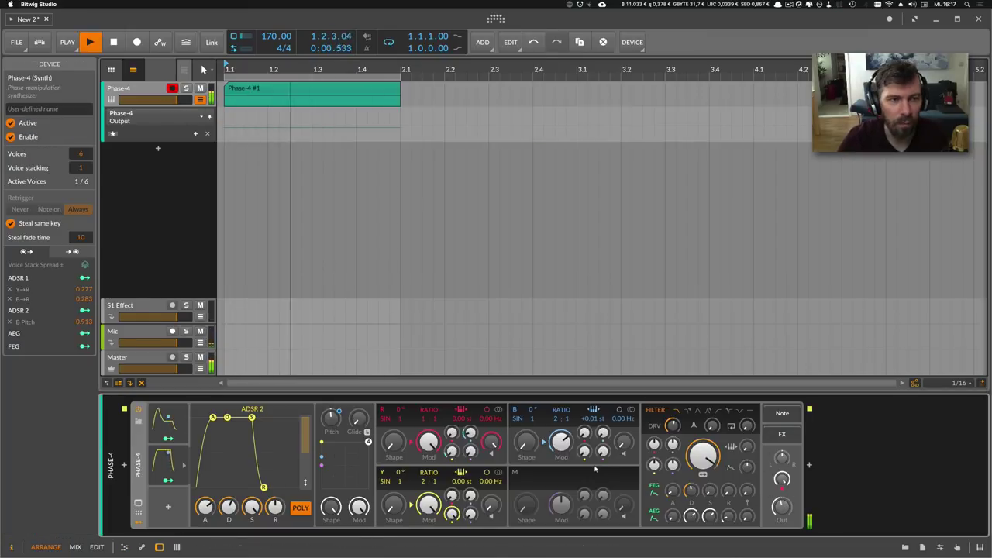
pyautogui.press('space')
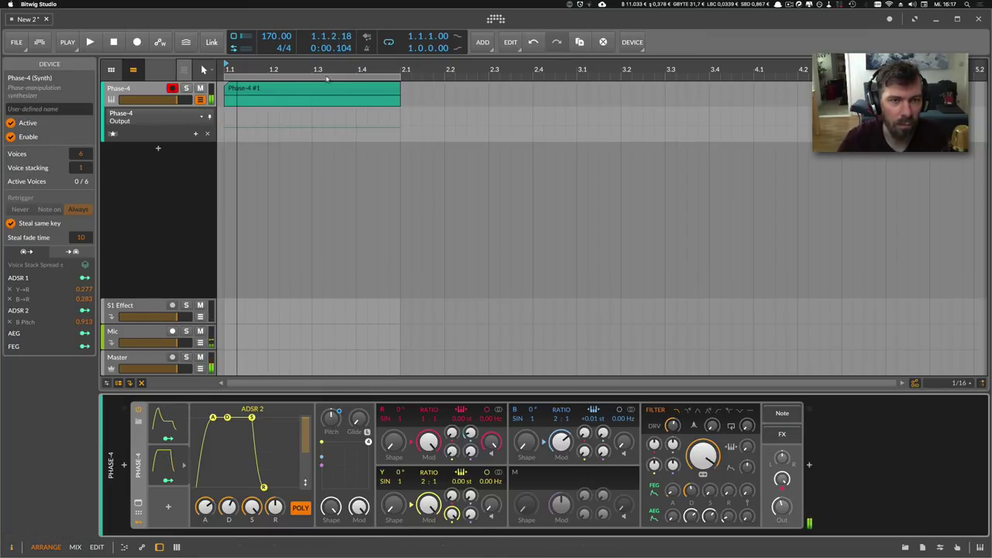
# Duplicate the clip into bar 2 and extend the playing loop region to two bars.
pyautogui.moveTo(329, 69); pyautogui.dragTo(332, 51)
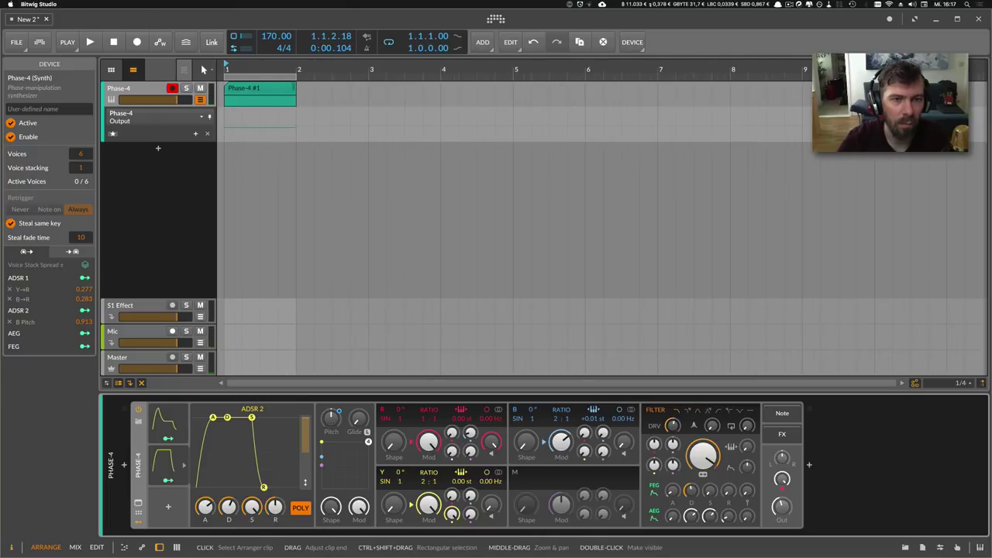
pyautogui.click(296, 86)
pyautogui.hotkey('ctrl', 'd')
pyautogui.press('space')
pyautogui.moveTo(296, 77); pyautogui.dragTo(368, 77)
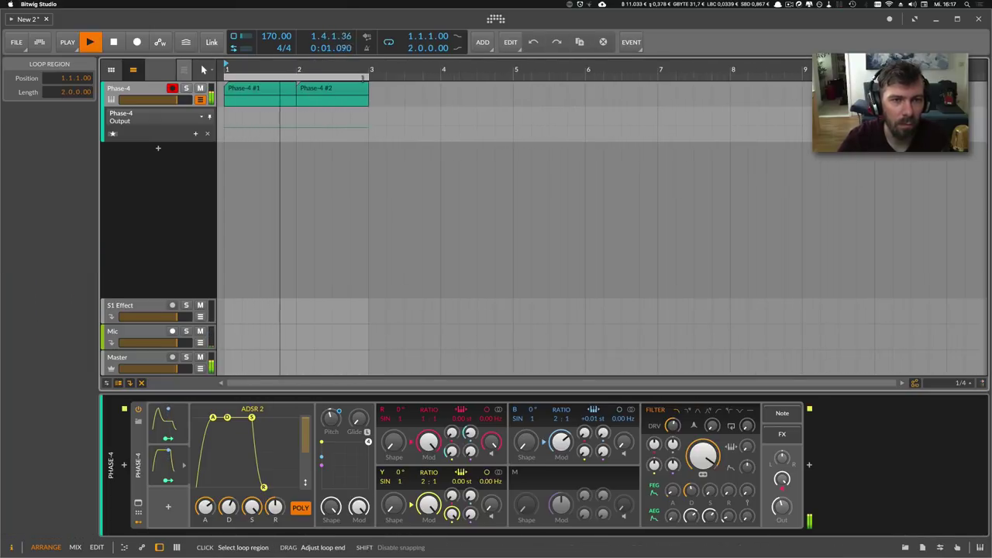
# Show the Pitch automation, add a 0.00 point at about 2.1.2 and set the upper point at 2.1.1 to 7.00.
pyautogui.click(309, 92)
pyautogui.click(186, 116)
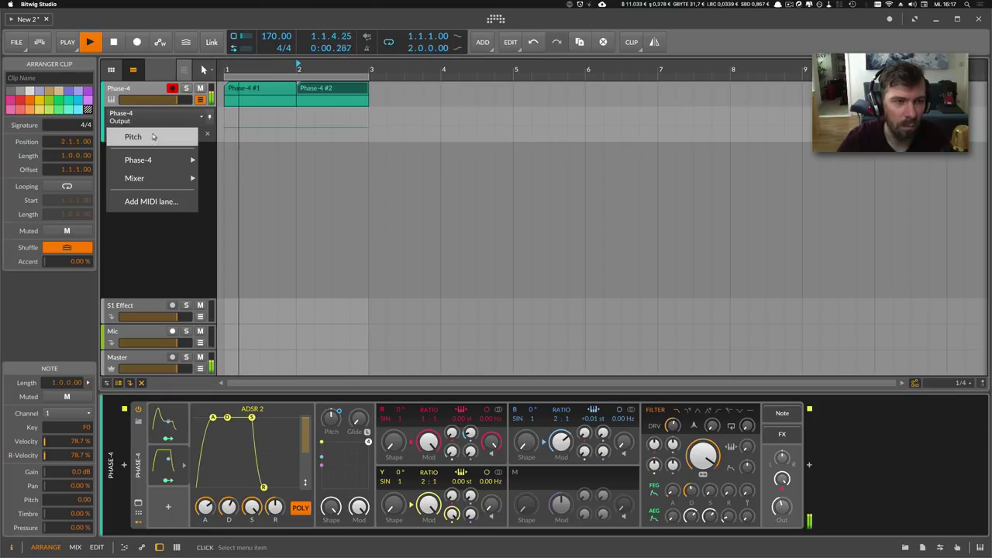
pyautogui.click(186, 136)
pyautogui.press('space')
pyautogui.moveTo(299, 70); pyautogui.dragTo(367, 122)
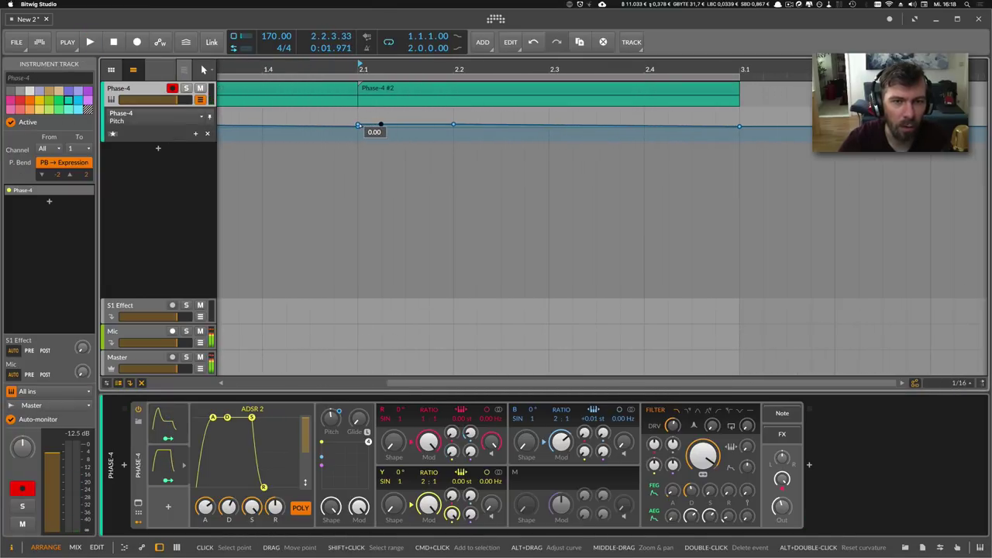
pyautogui.click(358, 125)
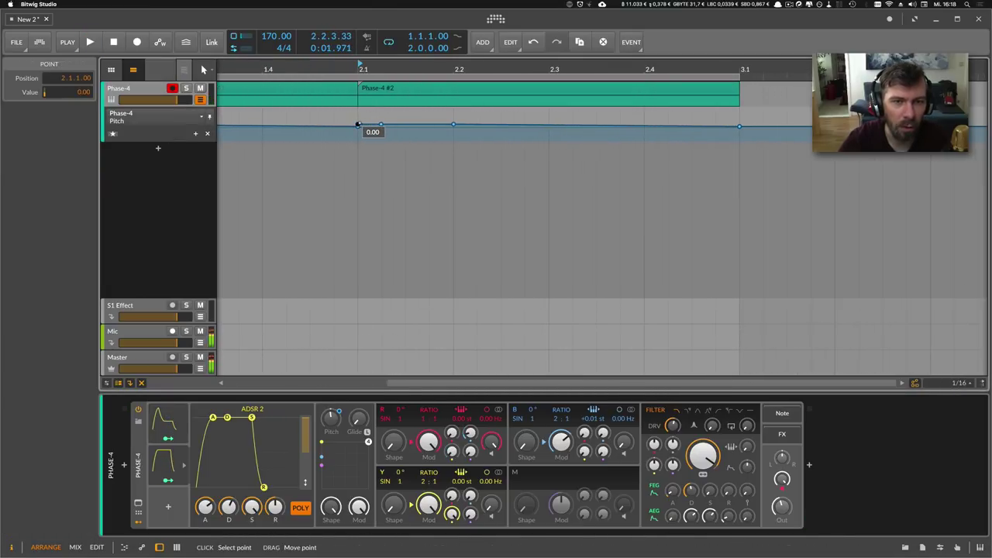
pyautogui.keyDown('super'); pyautogui.click(83, 92); pyautogui.keyUp('super')
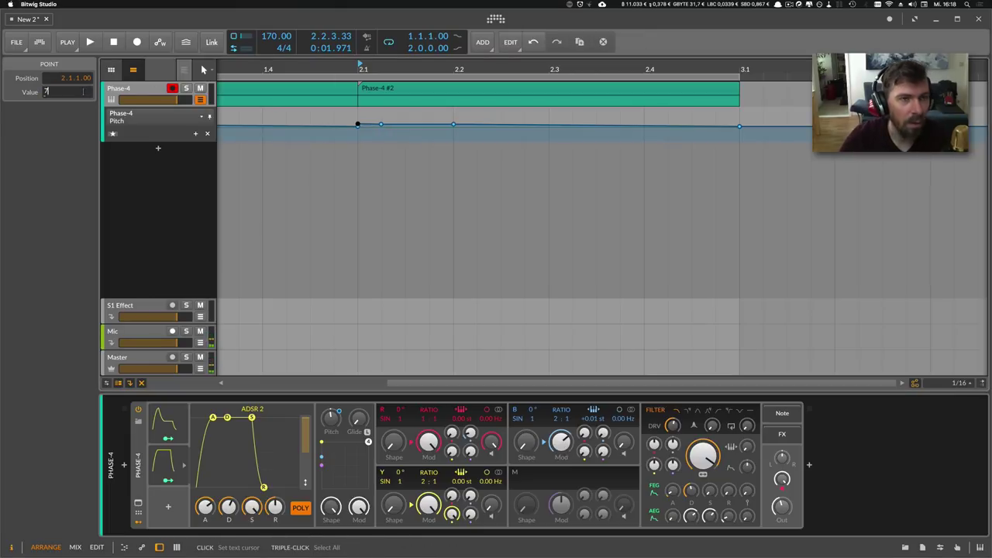
pyautogui.press('Return')
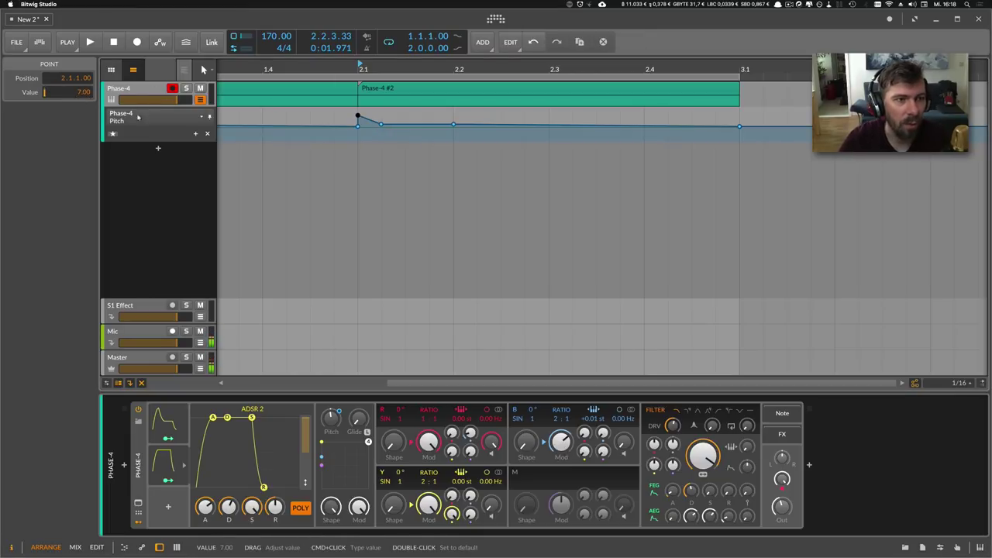
# Audition the pitch drop in the second clip and move its 0.00 end point to 2.1.3.
pyautogui.moveTo(370, 67); pyautogui.dragTo(384, 89)
pyautogui.press('space')
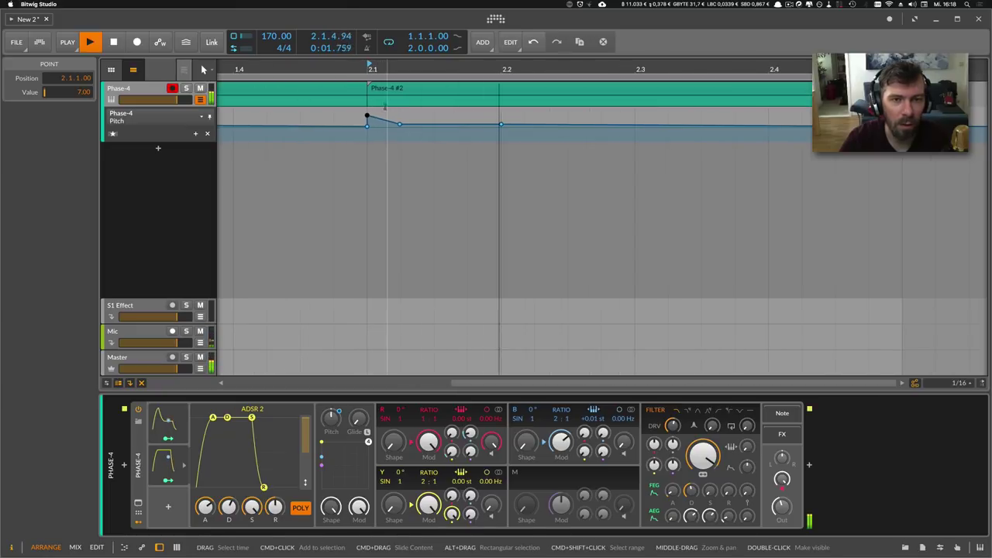
pyautogui.press('space')
pyautogui.press('space')
pyautogui.moveTo(400, 126)
pyautogui.mouseDown()
pyautogui.moveTo(434, 124)
pyautogui.moveTo(402, 113)
pyautogui.mouseUp()
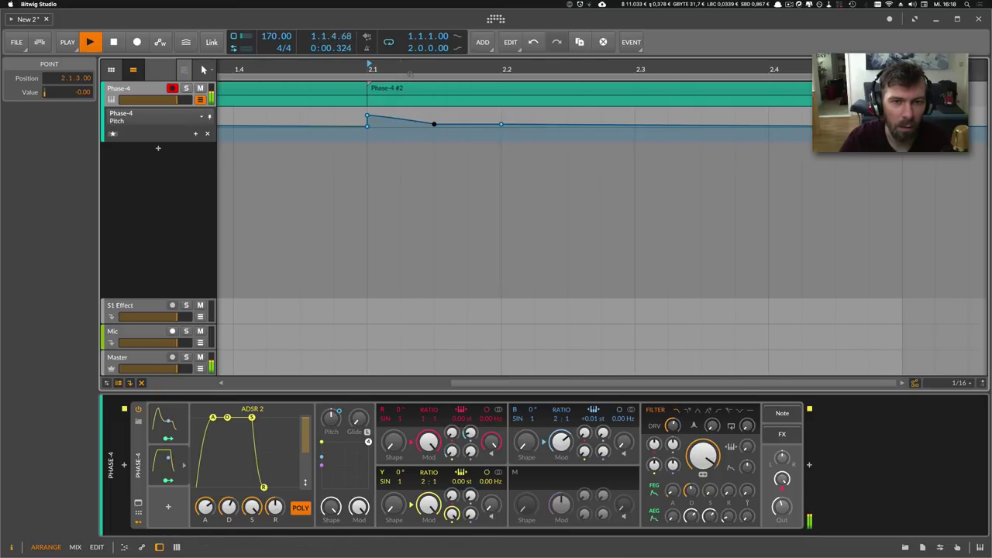
pyautogui.moveTo(401, 74); pyautogui.dragTo(386, 65)
pyautogui.press('space')
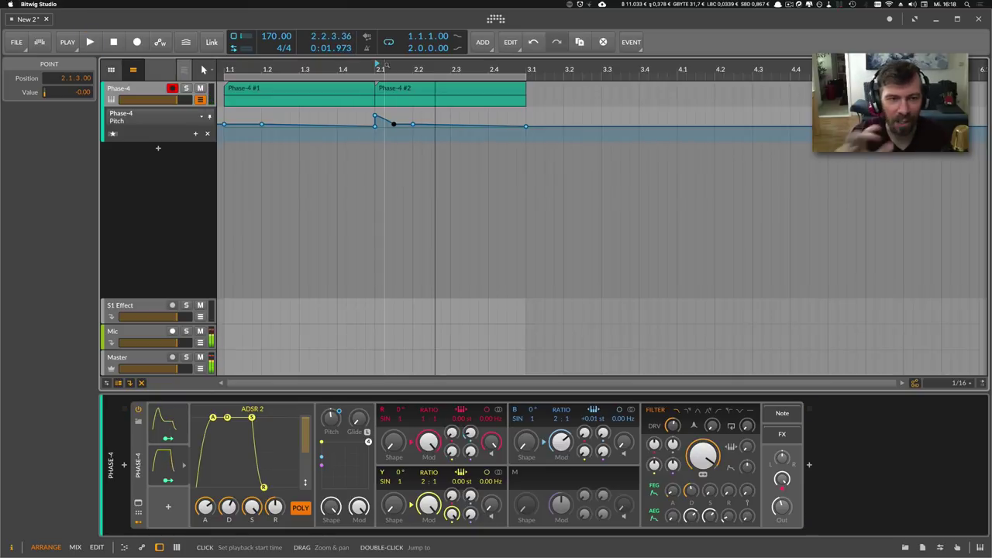
# Audition the two-bar loop and examine the F0 notes of both clips in the note editor.
pyautogui.moveTo(387, 66); pyautogui.dragTo(395, 70)
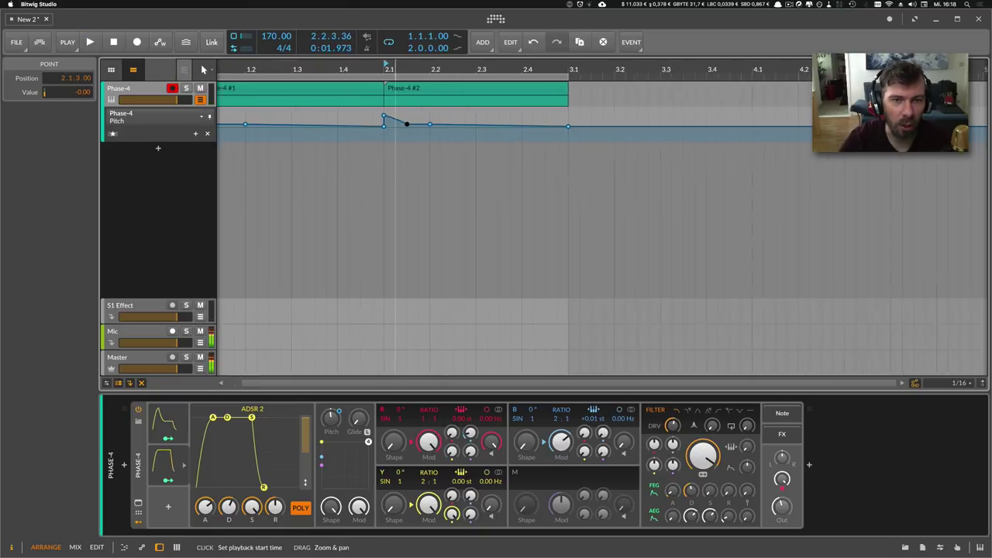
pyautogui.press('space')
pyautogui.moveTo(316, 70); pyautogui.dragTo(300, 64)
pyautogui.press('space')
pyautogui.doubleClick(298, 89)
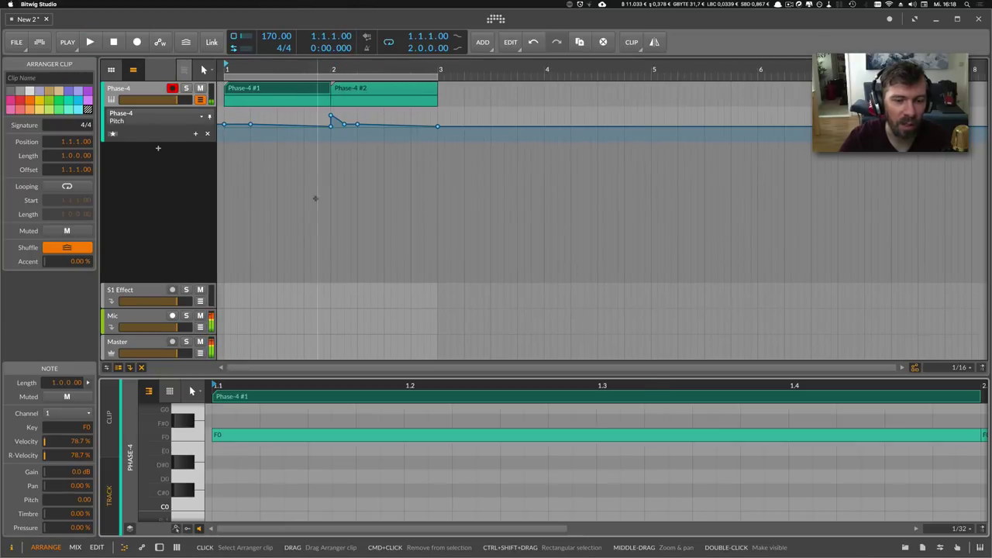
pyautogui.moveTo(298, 391); pyautogui.dragTo(281, 385)
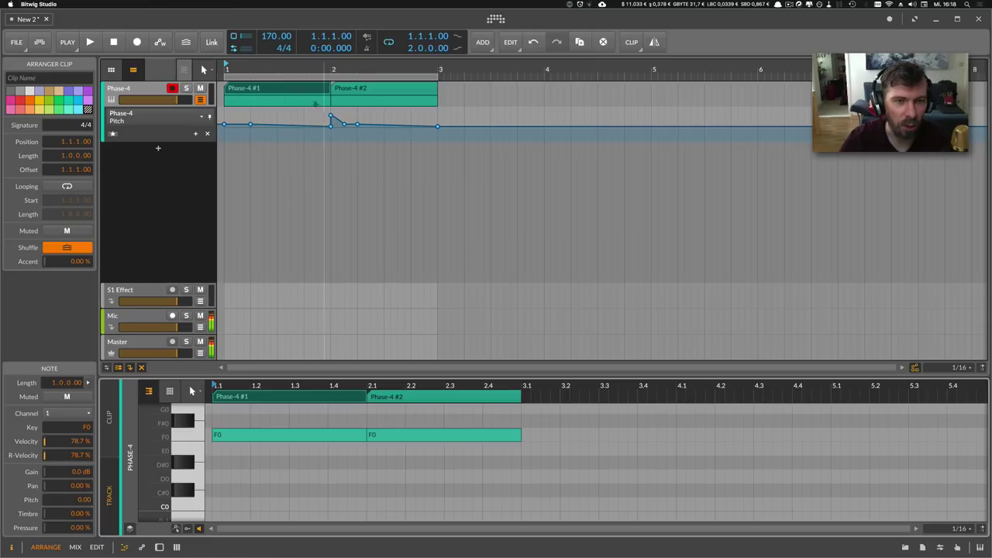
pyautogui.moveTo(275, 69); pyautogui.dragTo(285, 76)
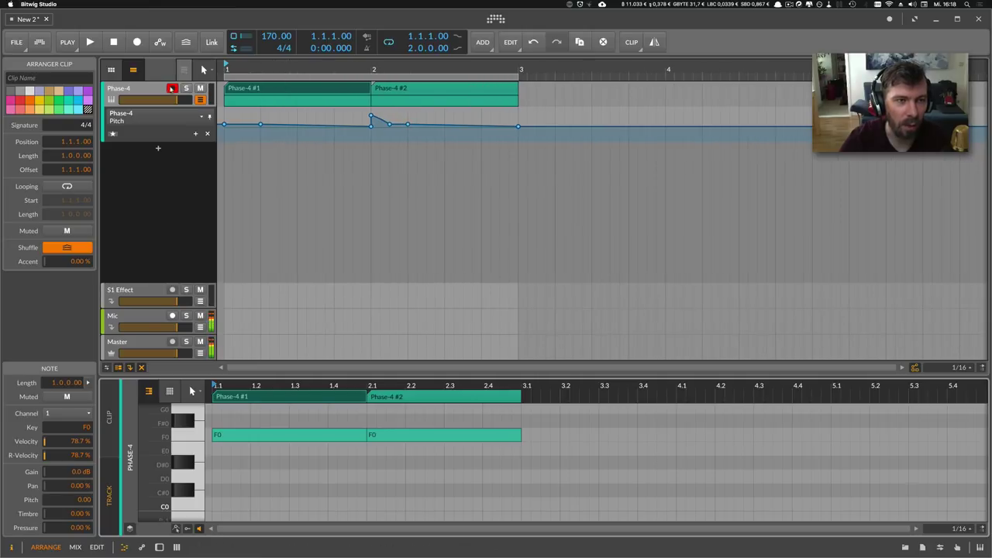
pyautogui.press('space')
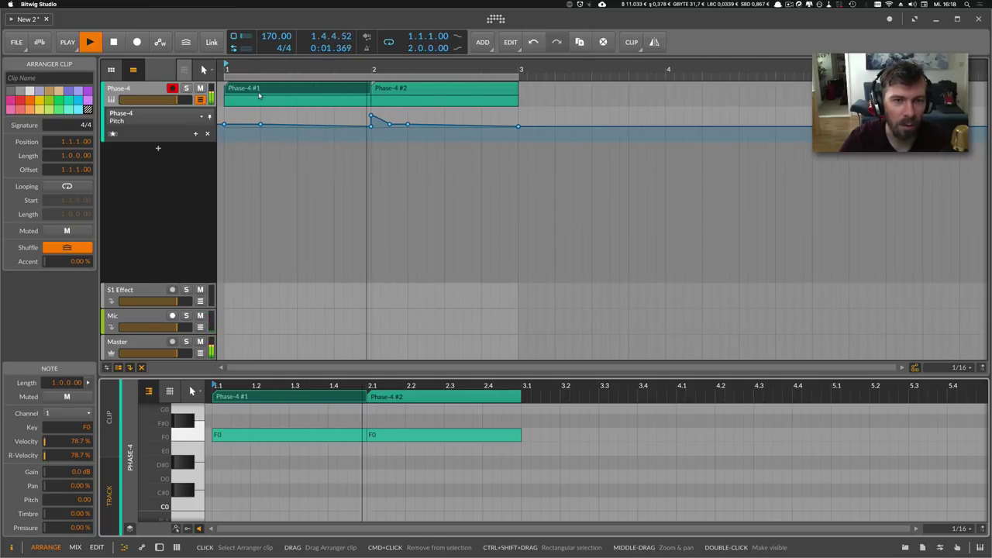
# Return to the Phase-4 device and show the B Modulation and Output automation lanes during playback.
pyautogui.doubleClick(158, 93)
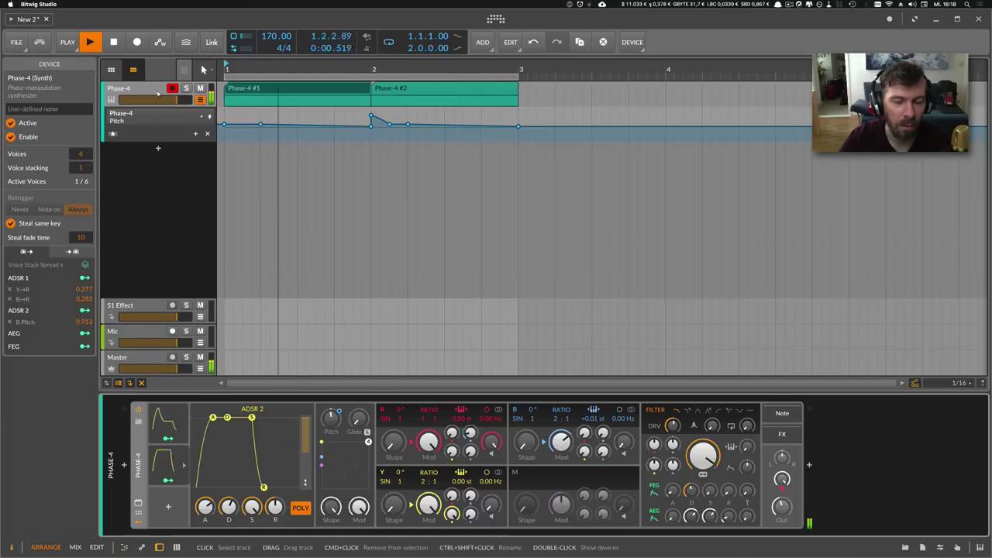
pyautogui.click(561, 441)
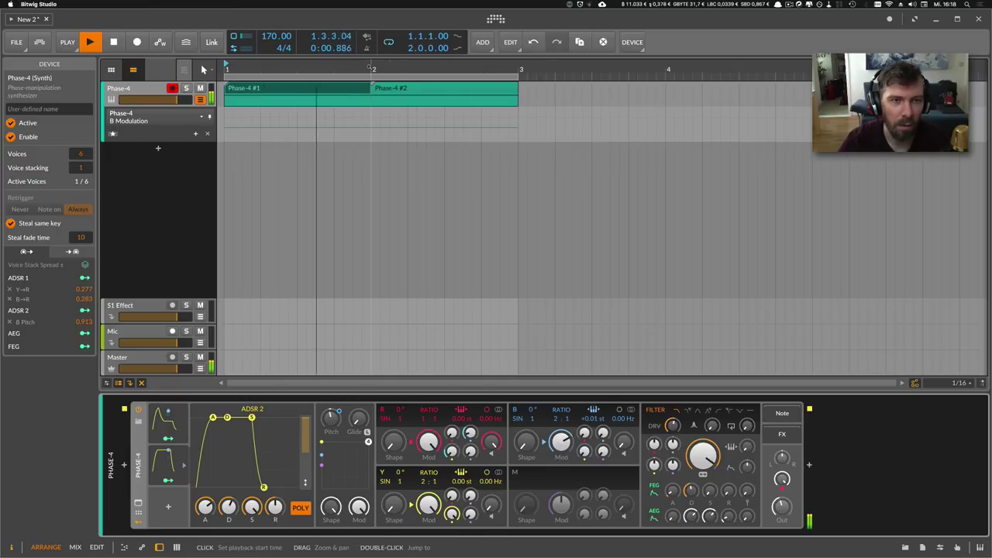
pyautogui.click(782, 480)
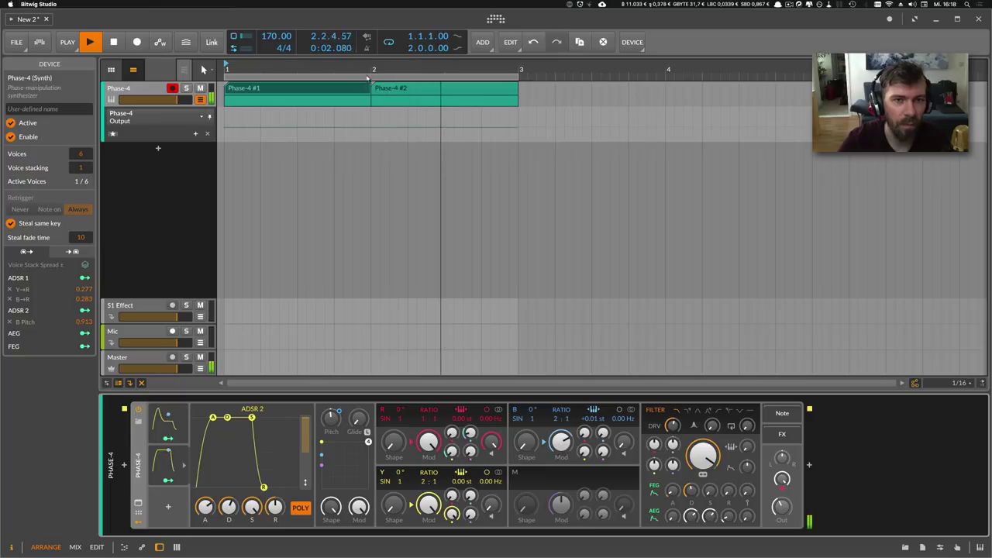
pyautogui.press('space')
# Duplicate both clips into bars 3 and 4 and extend the loop region to four bars.
pyautogui.moveTo(362, 70); pyautogui.dragTo(362, 48)
pyautogui.click(338, 87)
pyautogui.keyDown('shift'); pyautogui.click(256, 87); pyautogui.keyUp('shift')
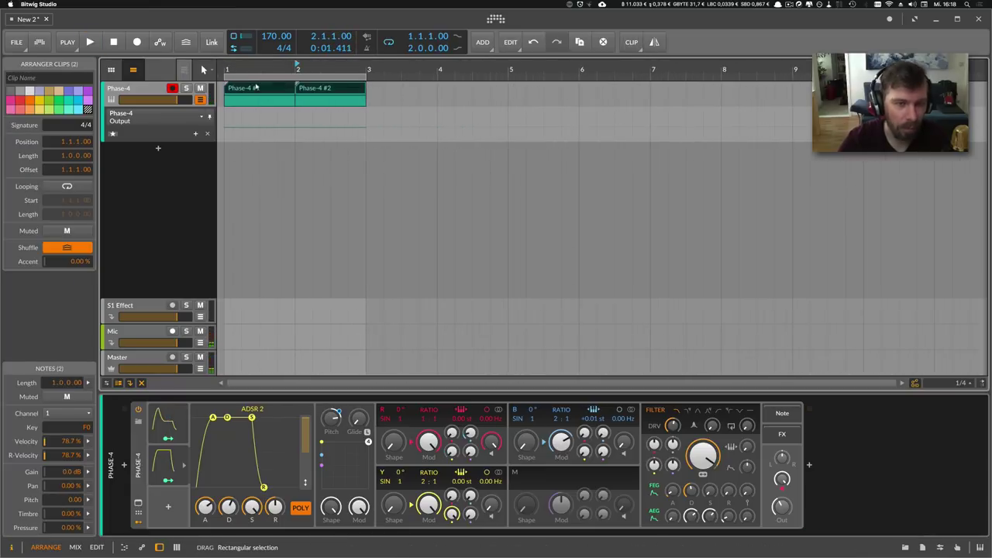
pyautogui.press('super+d')
pyautogui.moveTo(367, 75); pyautogui.dragTo(508, 74)
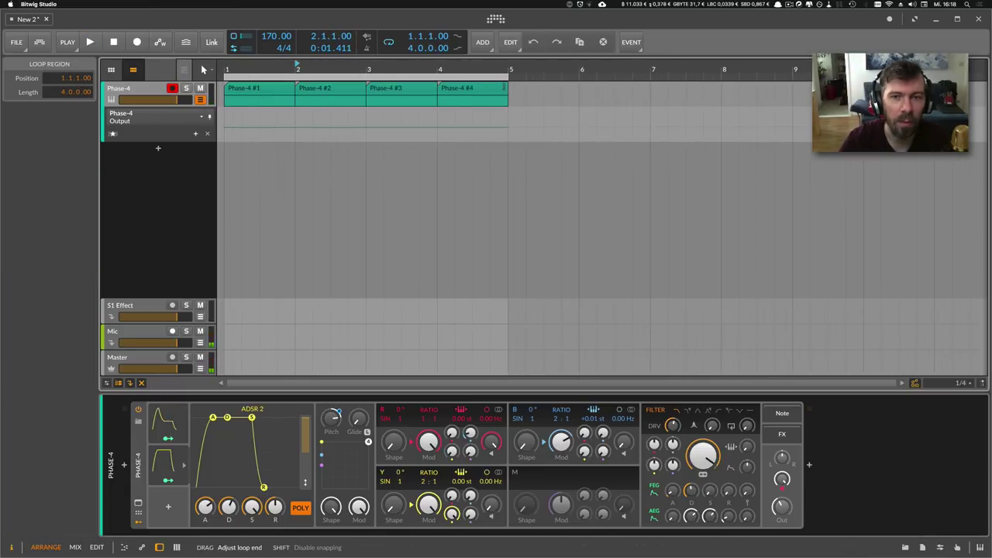
# Play the arrangement from bar 3, set the loop region to 3.1.1 with a length of 0.2.0, and select the third clip.
pyautogui.click(369, 69)
pyautogui.press('space')
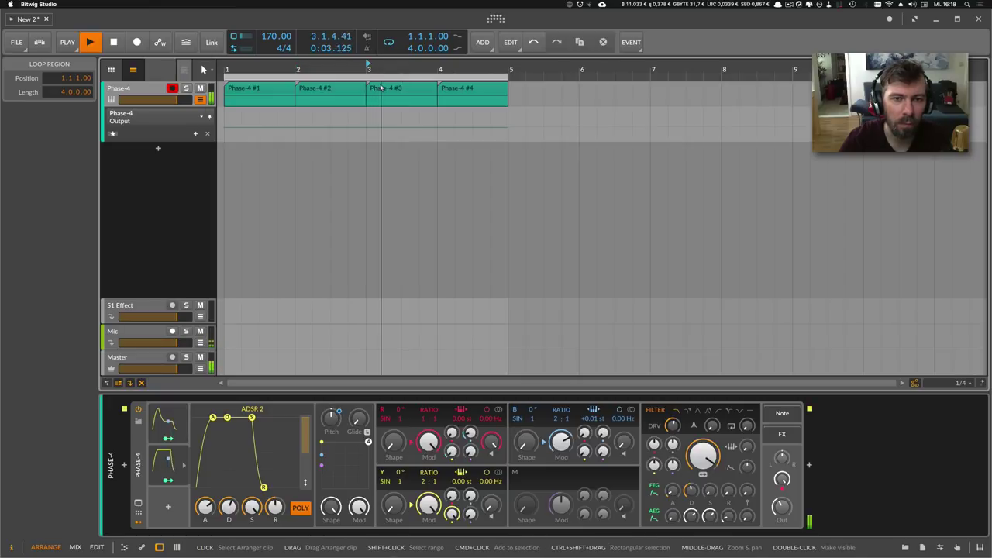
pyautogui.click(388, 88)
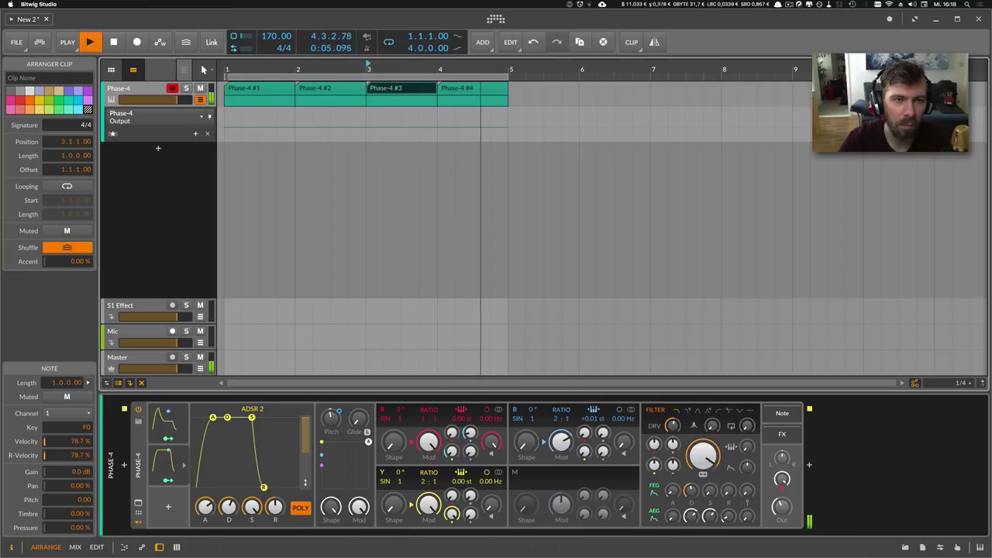
pyautogui.press('space')
pyautogui.click(369, 77)
pyautogui.moveTo(508, 76); pyautogui.dragTo(387, 81)
pyautogui.click(388, 88)
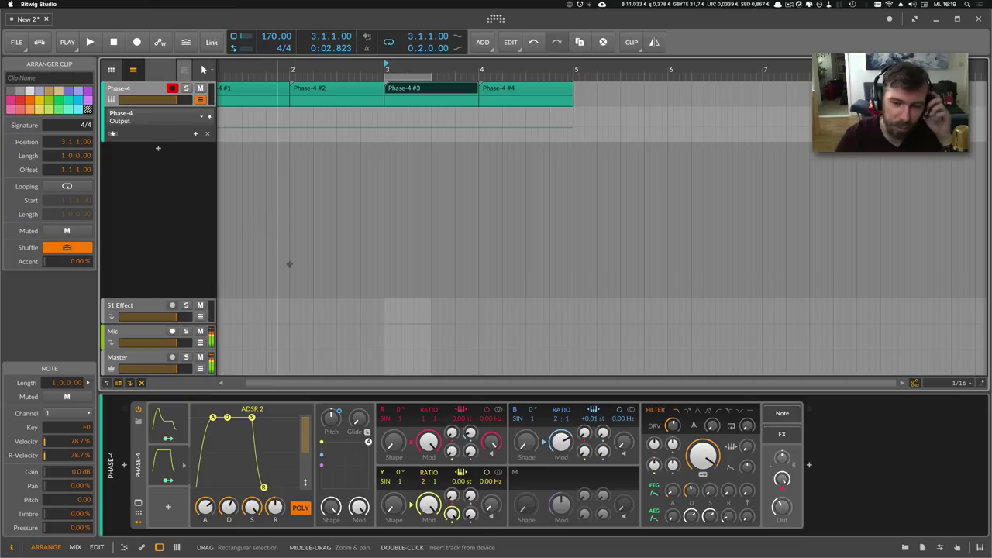
# Show oscillator B's Shape automation lane, keep the Shape at 0 % and audition the shortened loop.
pyautogui.moveTo(531, 442); pyautogui.dragTo(526, 418)
pyautogui.press('space')
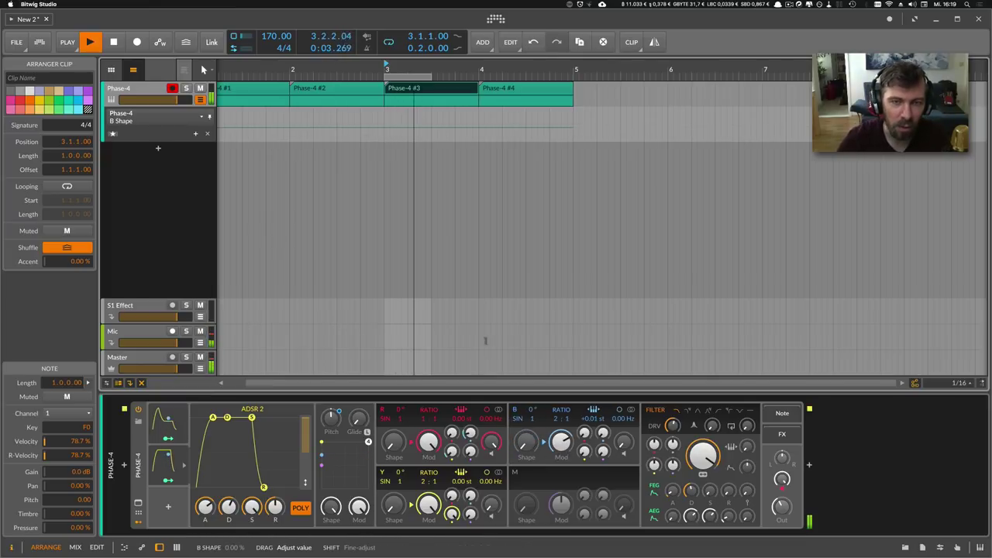
pyautogui.press('space')
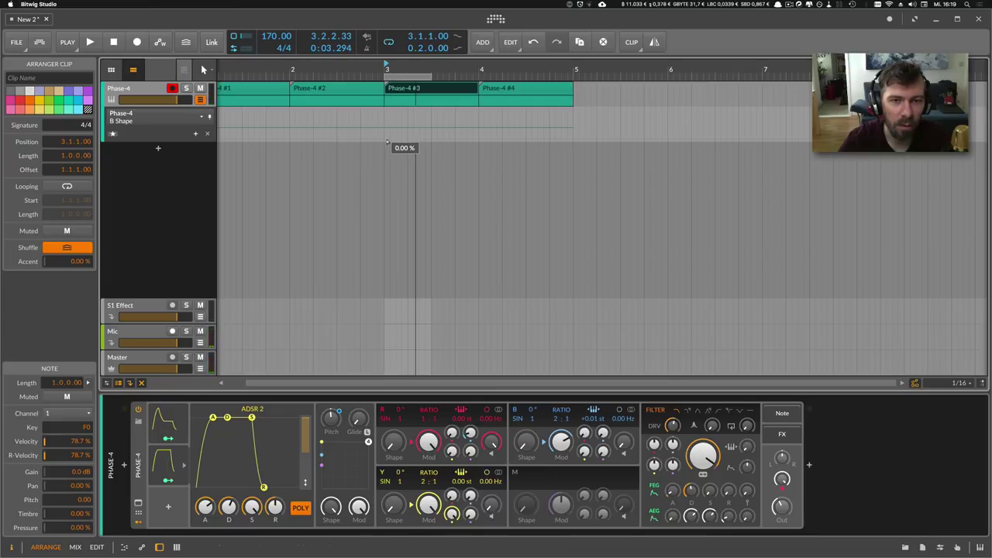
# Draw B Shape automation rising from 0 % at about 3.3.1 to 4.1.1, dropping to 0 %, then rising from about 4.2.1 to 45.1 % at 5.1.1.
pyautogui.click(395, 140)
pyautogui.click(433, 140)
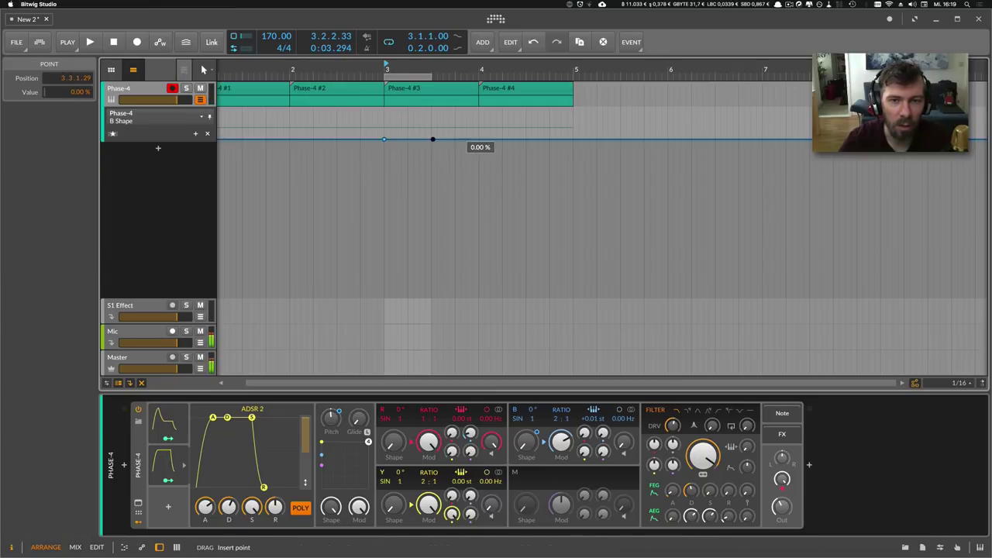
pyautogui.moveTo(464, 140)
pyautogui.mouseDown()
pyautogui.moveTo(480, 124)
pyautogui.moveTo(479, 141)
pyautogui.mouseUp()
pyautogui.click(502, 140)
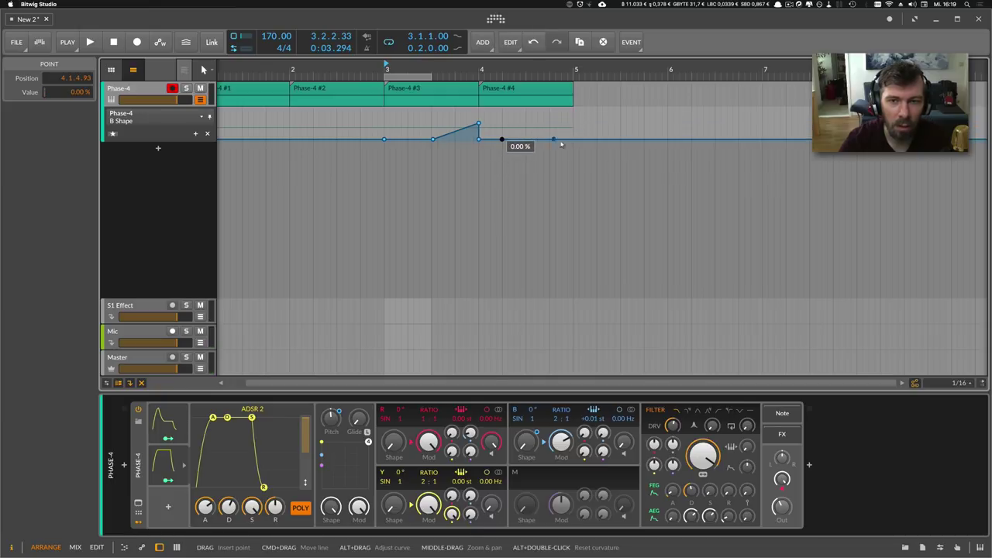
pyautogui.moveTo(575, 141); pyautogui.dragTo(573, 125)
pyautogui.press('space')
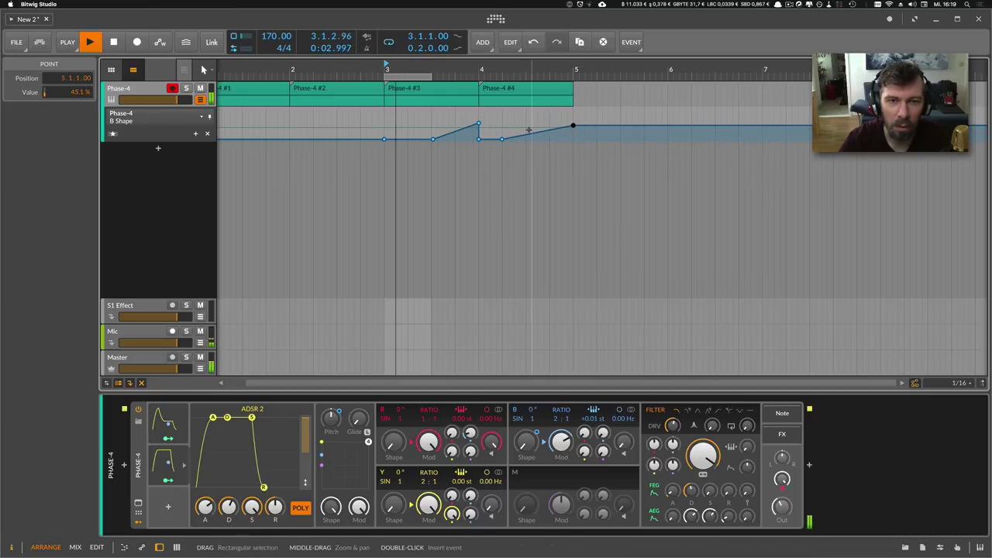
# Draw R Shape automation rising from 1.33 % at 4.3.1 to 73.3 % at 5.1.1, dropping to its minimum, and extend the loop to two bars.
pyautogui.moveTo(432, 76); pyautogui.dragTo(479, 76)
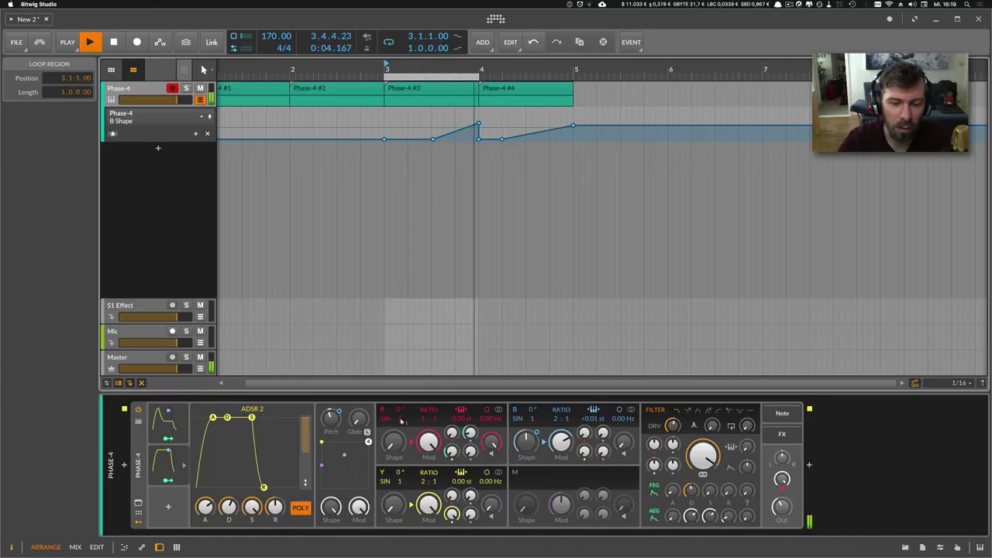
pyautogui.click(393, 441)
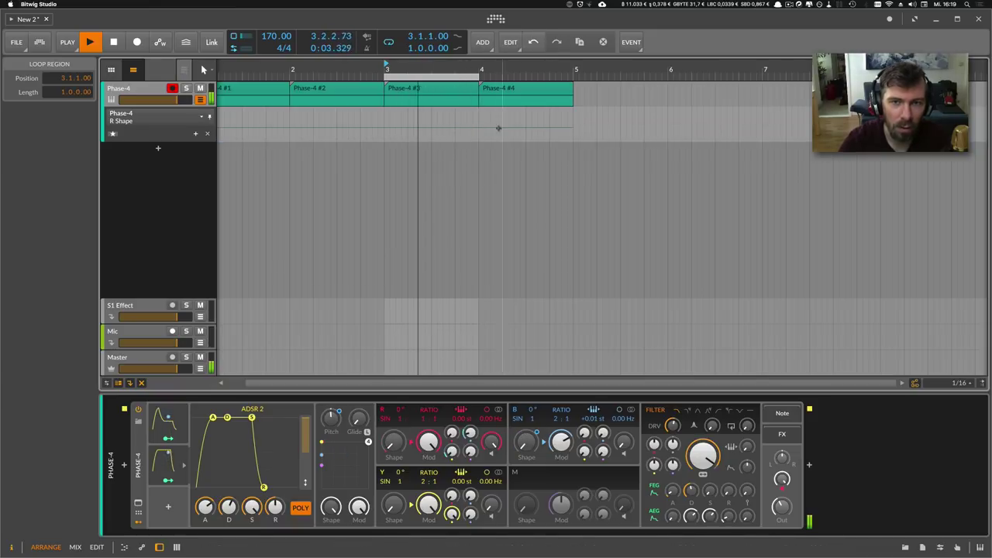
pyautogui.doubleClick(526, 134)
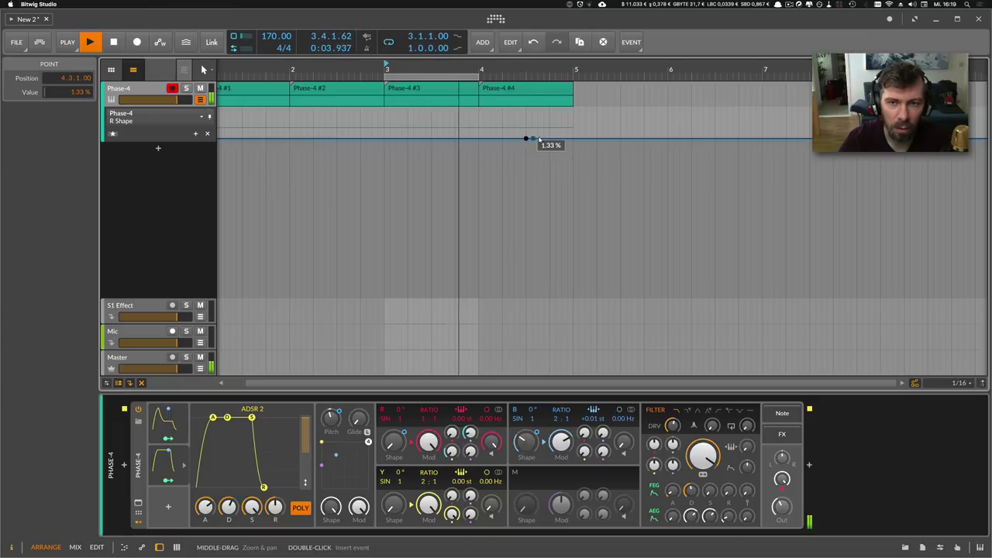
pyautogui.click(570, 117)
pyautogui.doubleClick(570, 117)
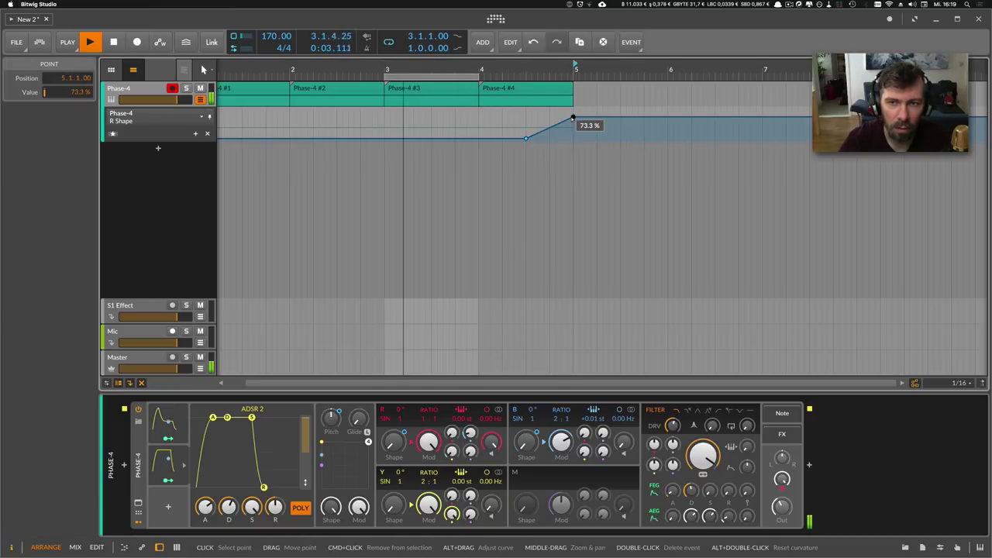
pyautogui.moveTo(581, 117); pyautogui.dragTo(574, 142)
pyautogui.moveTo(477, 77); pyautogui.dragTo(572, 77)
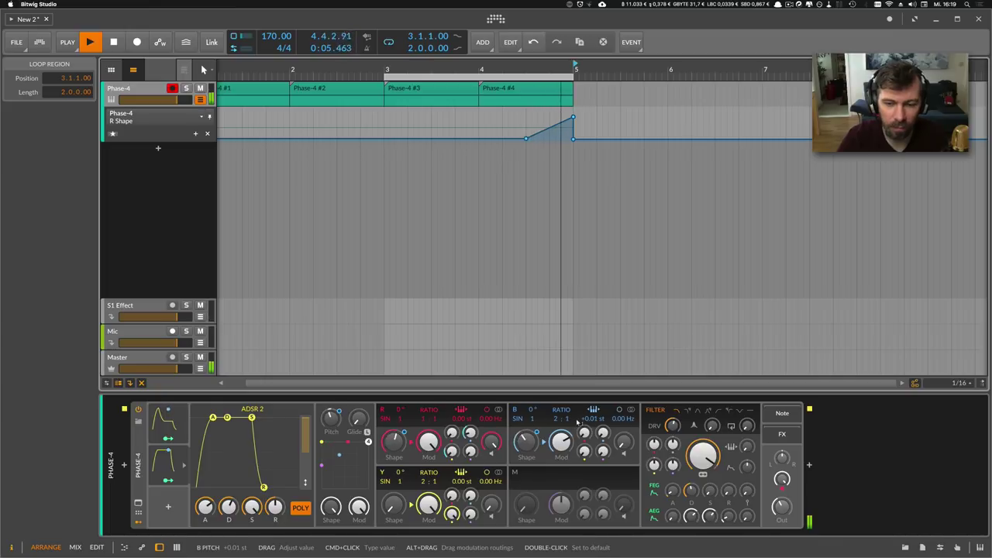
pyautogui.moveTo(559, 422); pyautogui.dragTo(558, 431)
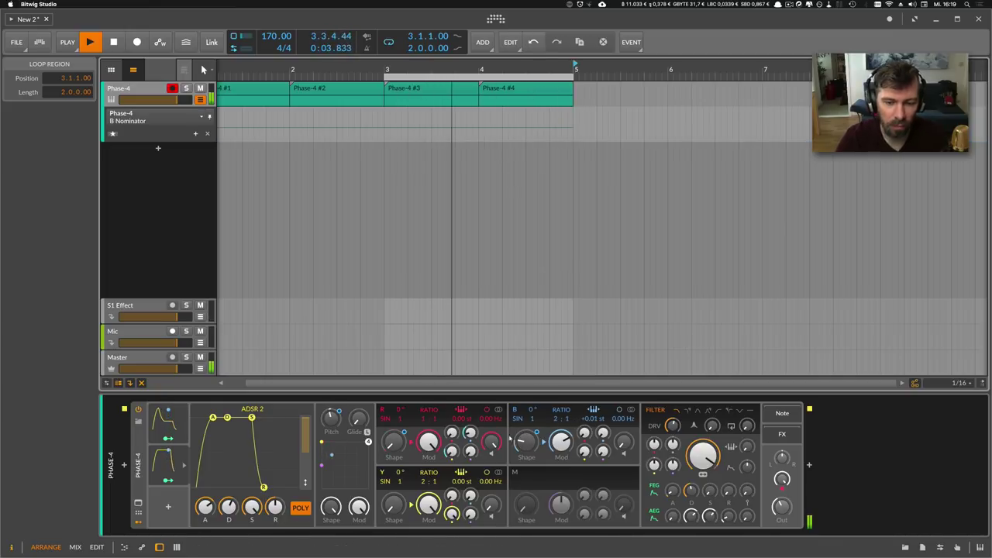
pyautogui.doubleClick(452, 451)
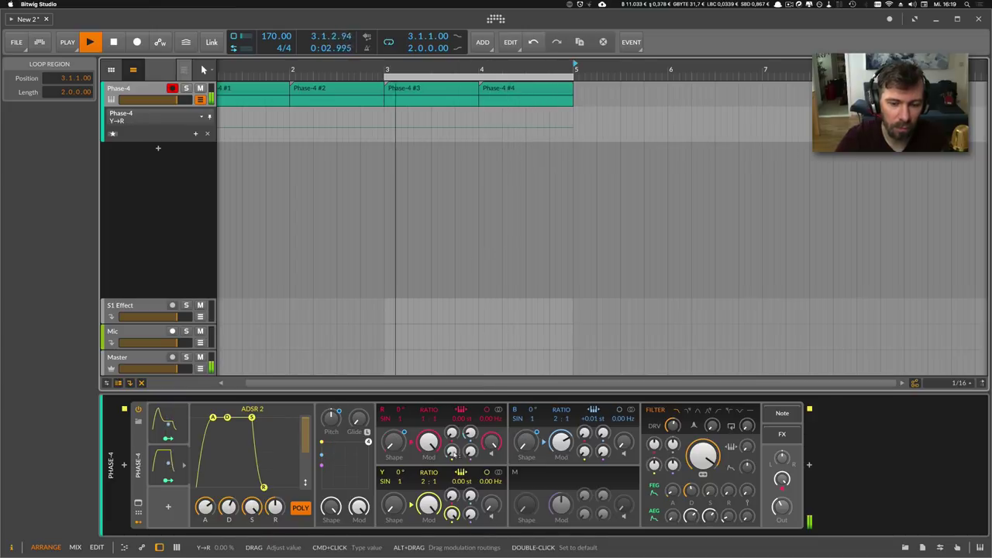
pyautogui.click(479, 139)
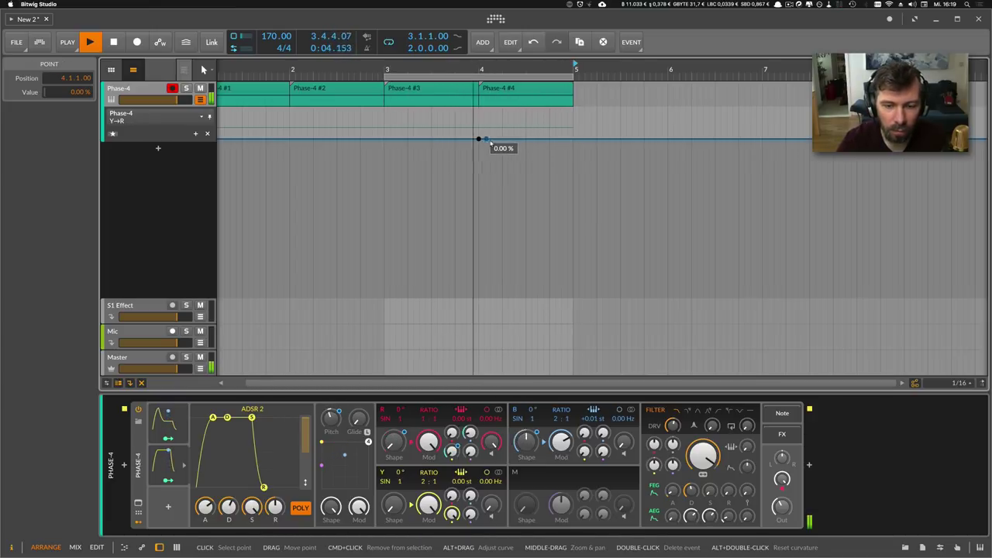
pyautogui.click(513, 140)
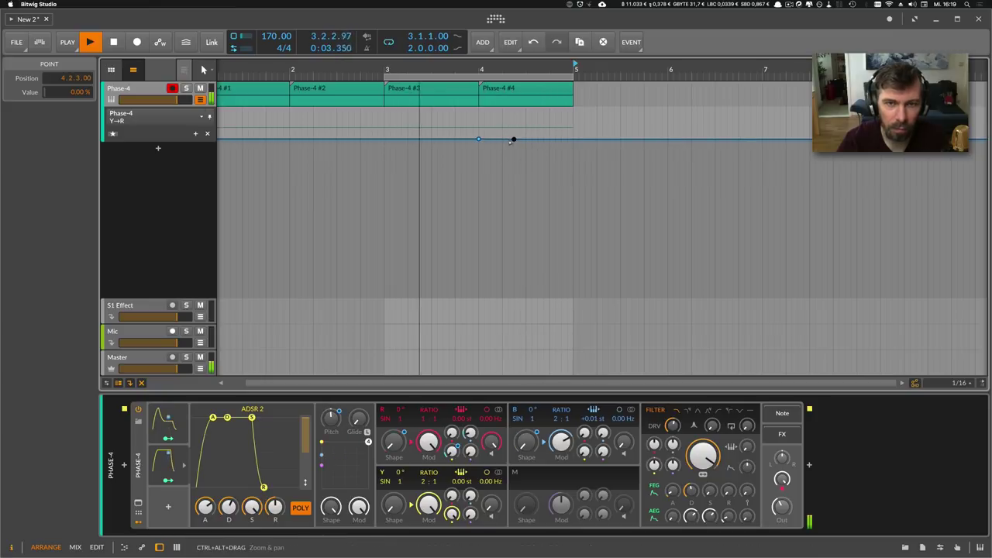
pyautogui.click(478, 140)
pyautogui.press('Delete')
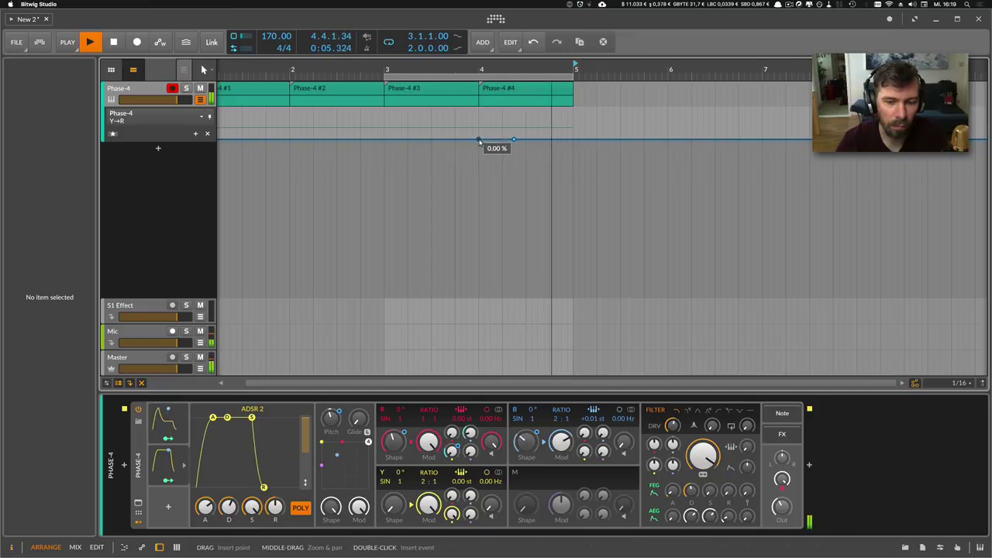
pyautogui.click(513, 140)
pyautogui.press('Delete')
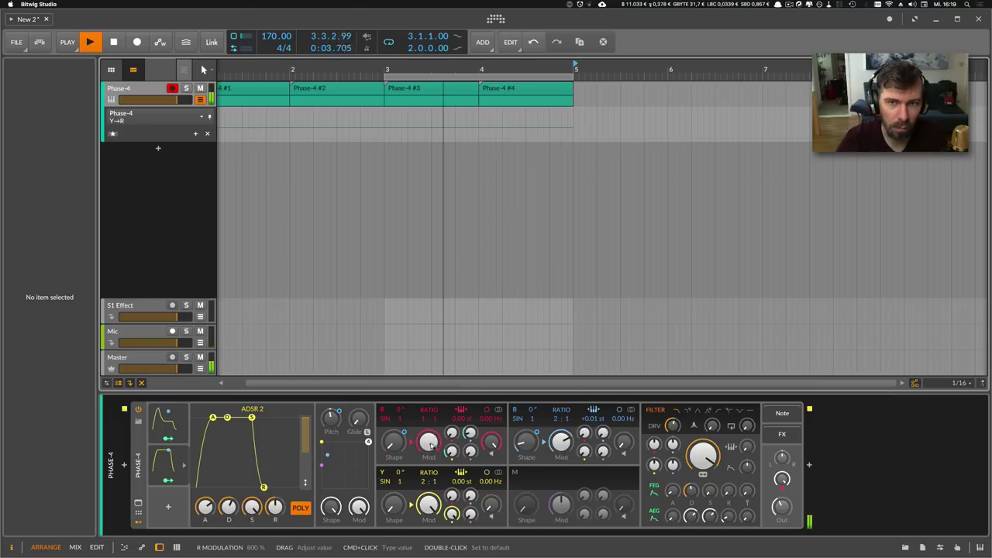
# Draw R Modulation automation falling from 800 % shortly after 4.1.1 to 181 % at 5.1.1.
pyautogui.click(433, 440)
pyautogui.click(484, 110)
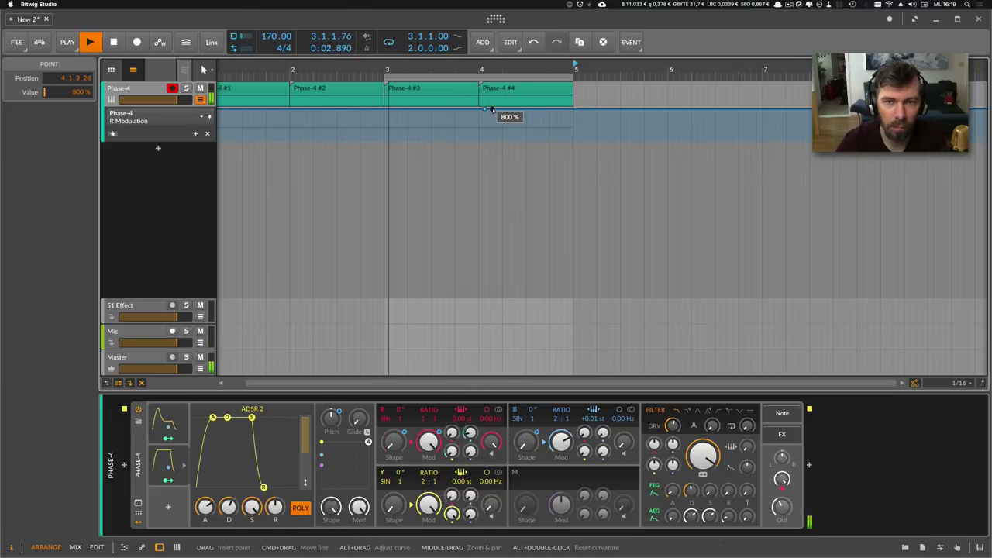
pyautogui.moveTo(499, 110); pyautogui.dragTo(572, 121)
# In the Pitch automation, remove the point shortly after 4.1.1 and set the point at 4.2.1 to 7.
pyautogui.click(128, 120)
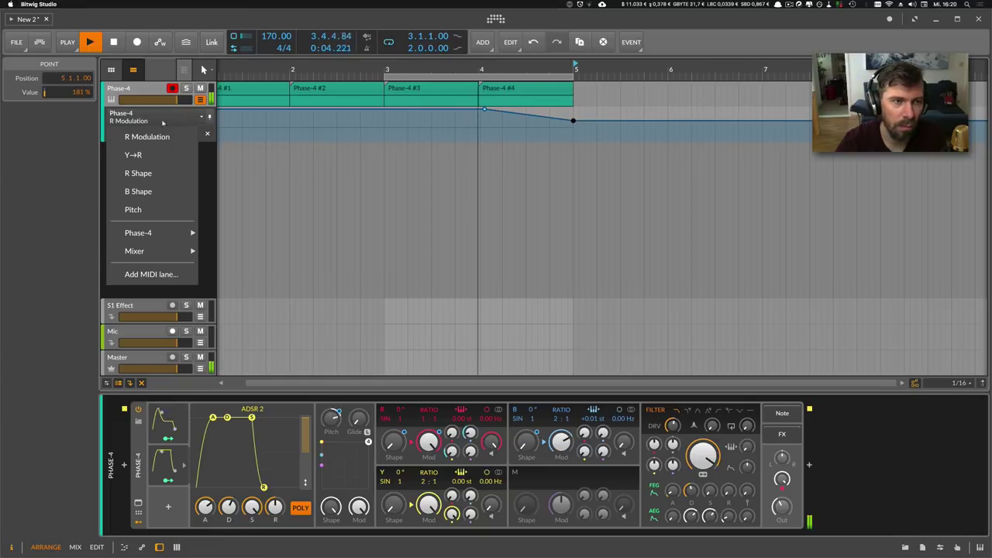
pyautogui.click(126, 210)
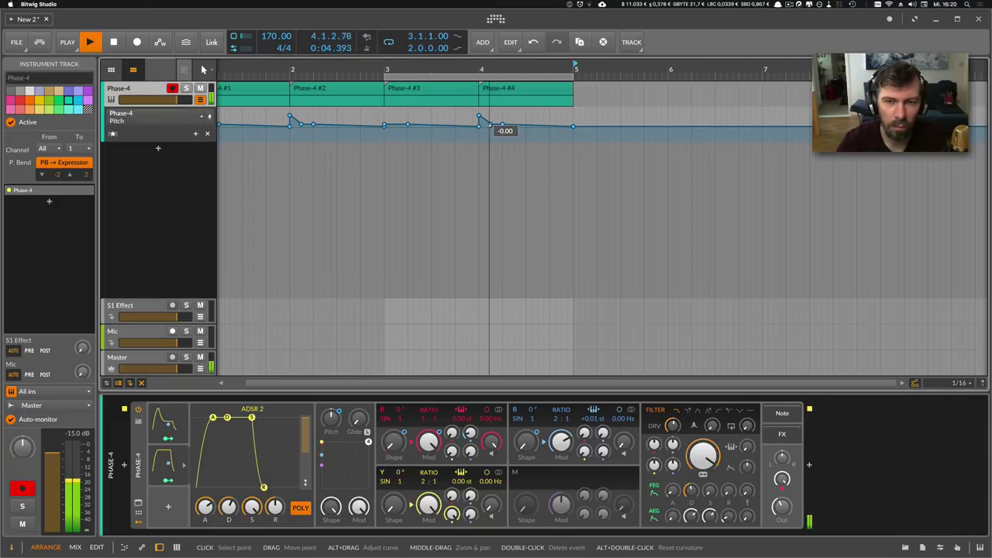
pyautogui.click(501, 125)
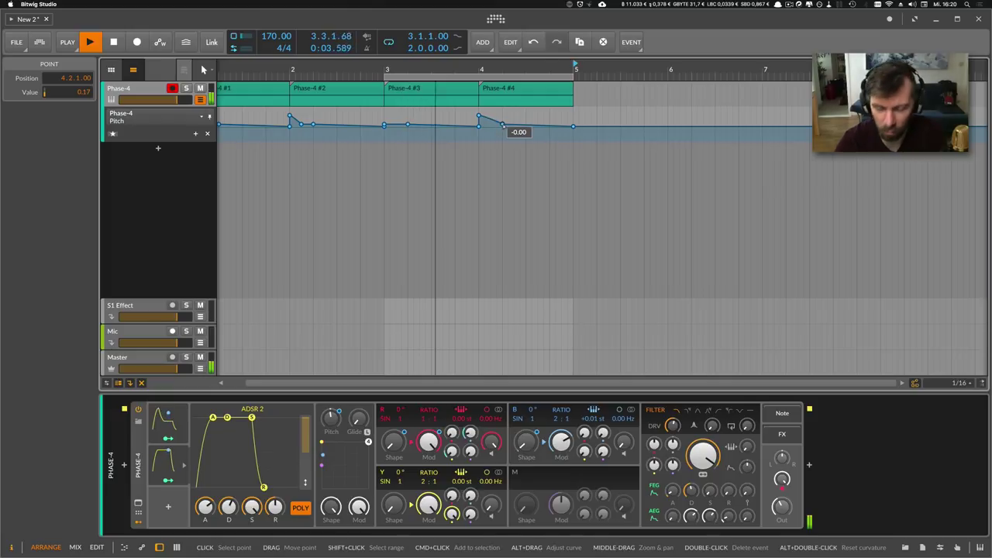
pyautogui.moveTo(502, 125); pyautogui.dragTo(502, 124)
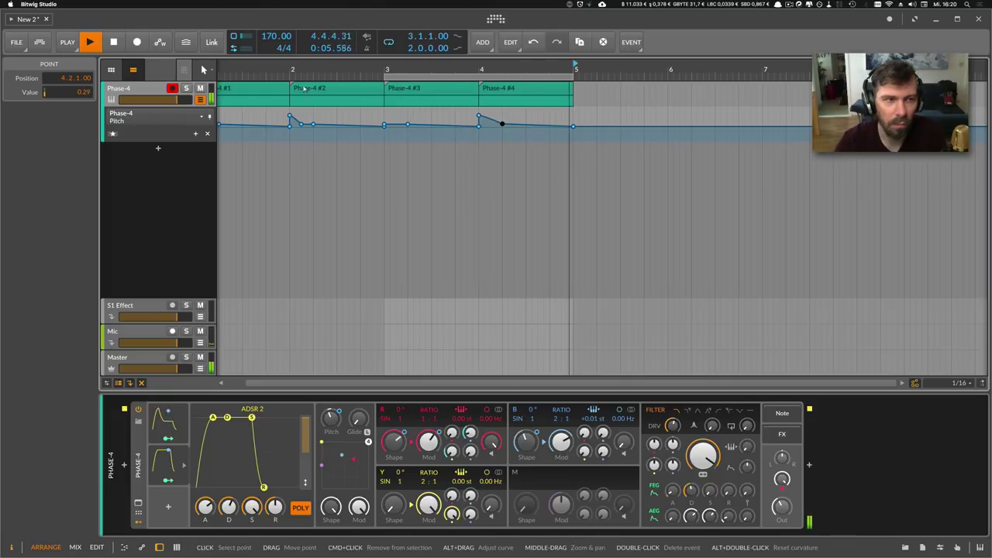
pyautogui.keyDown('super'); pyautogui.click(86, 91); pyautogui.keyUp('super')
pyautogui.write('7')
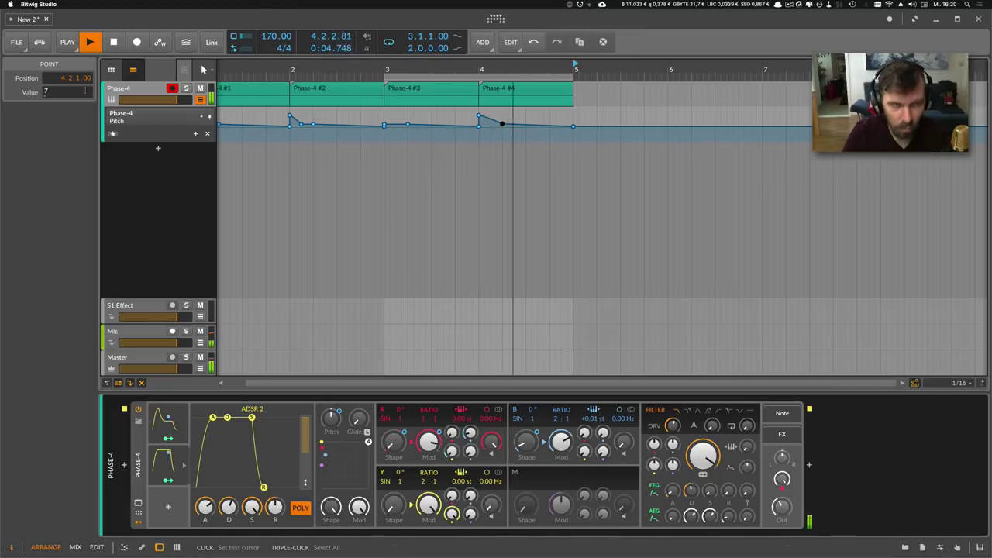
pyautogui.press('Return')
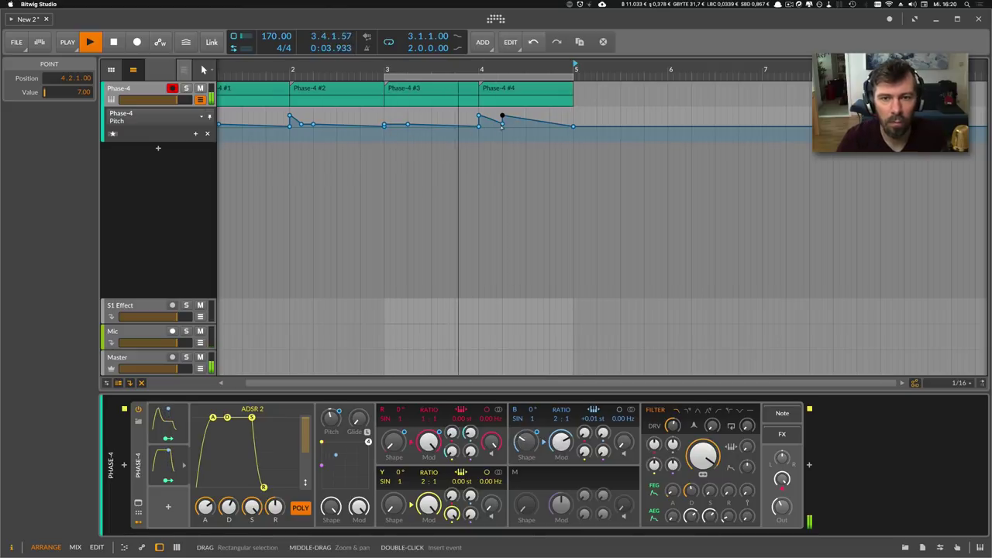
# Remove the leftover lower pitch points at 4.2.1 and bow the descent to 5.1.1 upwards.
pyautogui.doubleClick(501, 124)
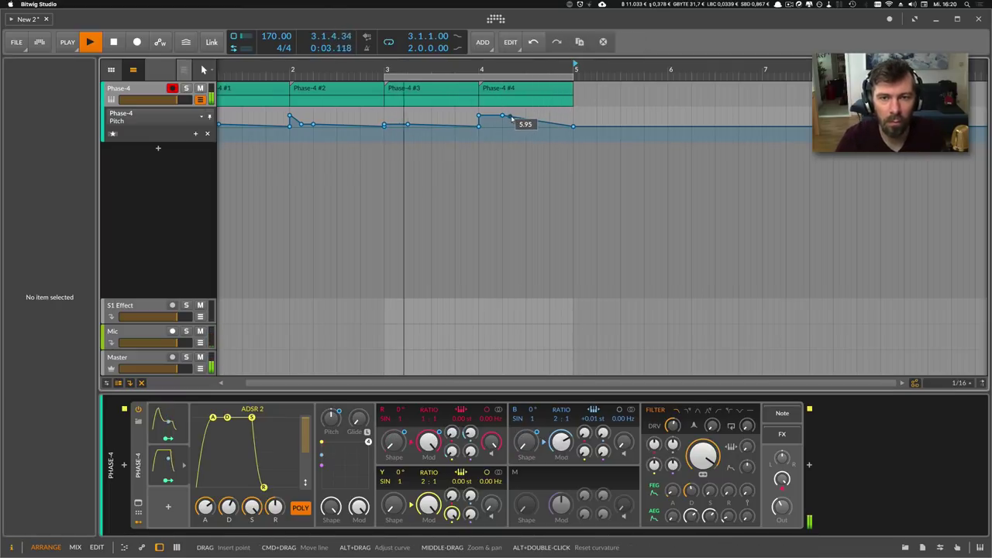
pyautogui.doubleClick(524, 120)
pyautogui.moveTo(534, 120); pyautogui.dragTo(534, 108)
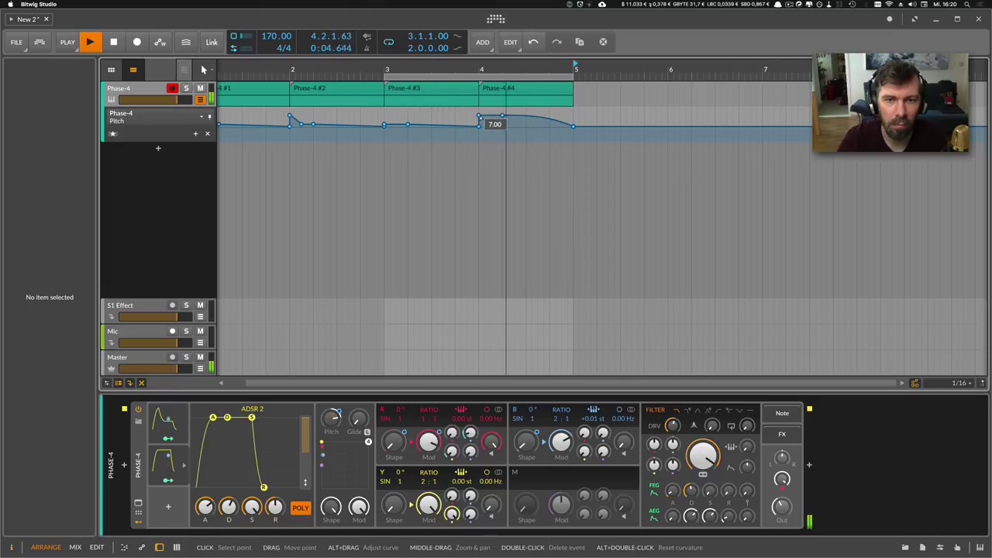
# Set the upper pitch automation point at 4.1.1 to 12.
pyautogui.click(480, 116)
pyautogui.doubleClick(83, 93)
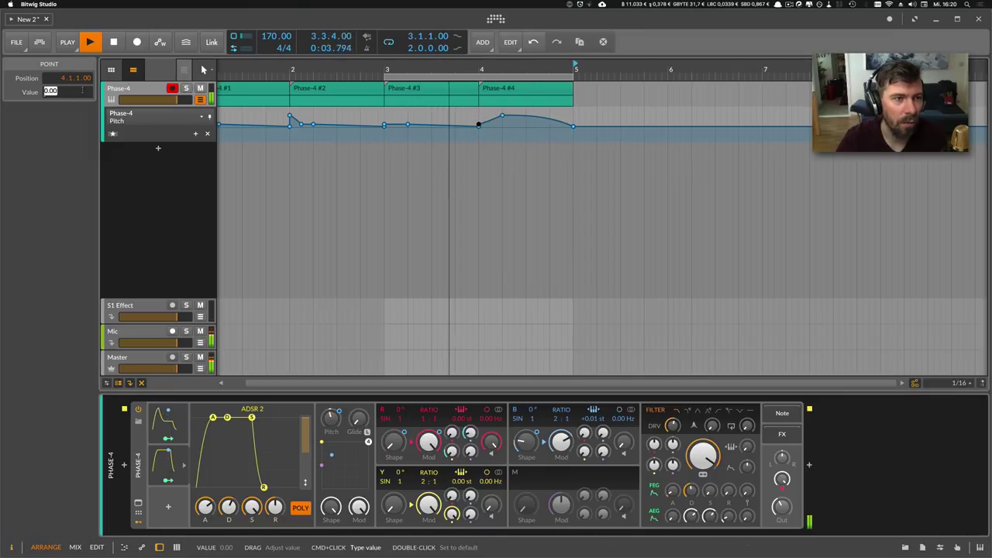
pyautogui.write('12')
pyautogui.press('Return')
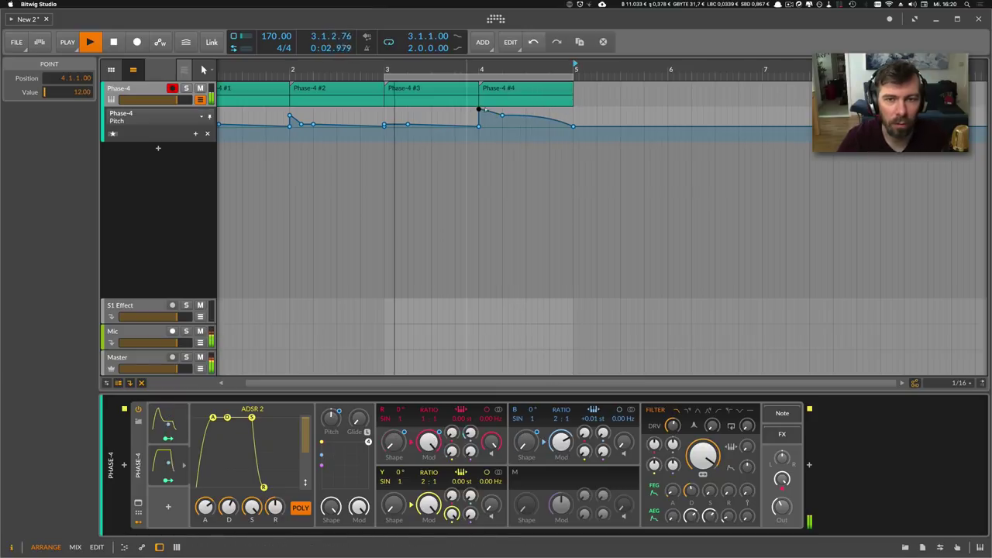
# Delete the pitch point at 4.2.1 and curve the descent from 4.1.1 to 5.1.1 upwards.
pyautogui.click(502, 116)
pyautogui.press('Delete')
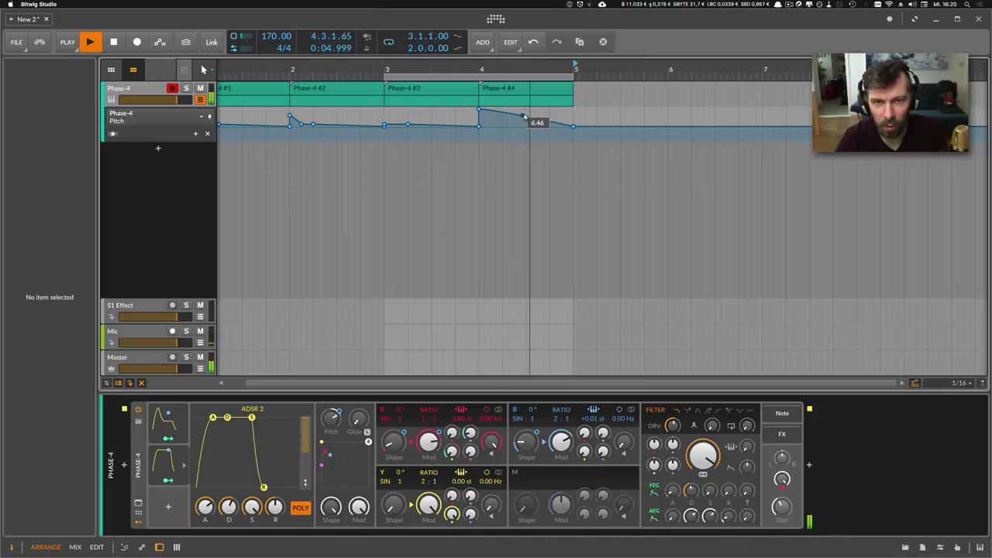
pyautogui.moveTo(524, 117); pyautogui.dragTo(504, 93)
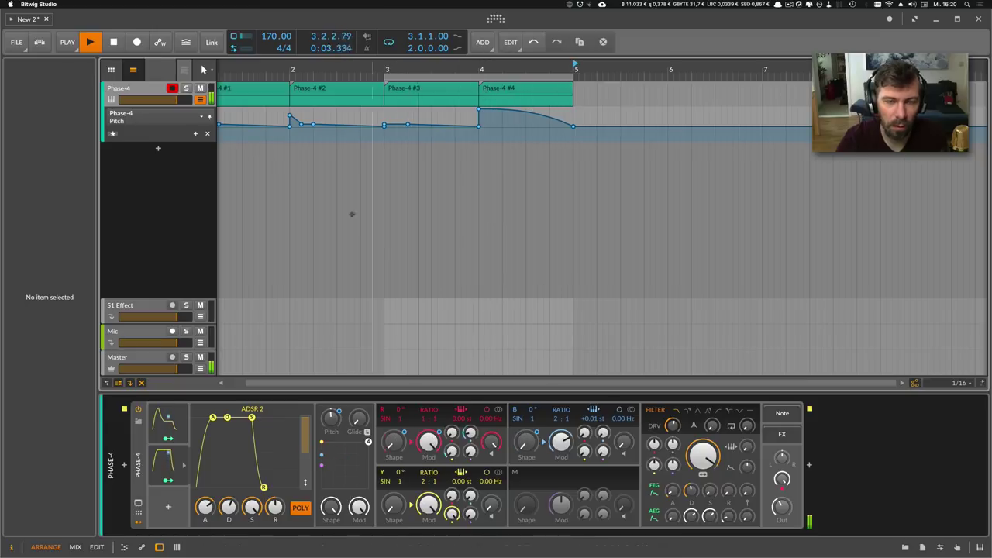
# Extend the loop region to 1.1.1 with a length of 4.0.0, then audition from bar 1 while trying a filter frequency of about 73 Hz.
pyautogui.moveTo(369, 69); pyautogui.dragTo(362, 97)
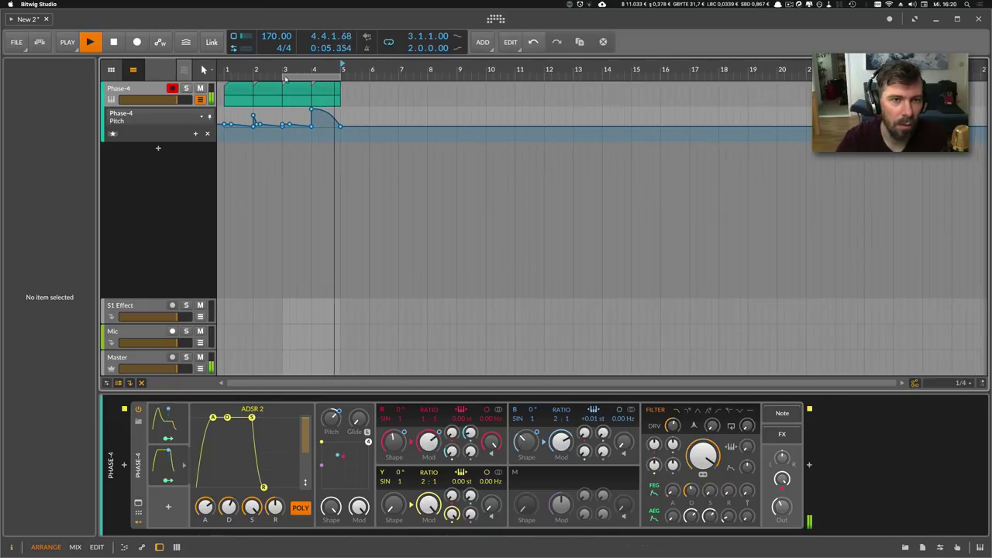
pyautogui.moveTo(283, 77); pyautogui.dragTo(226, 78)
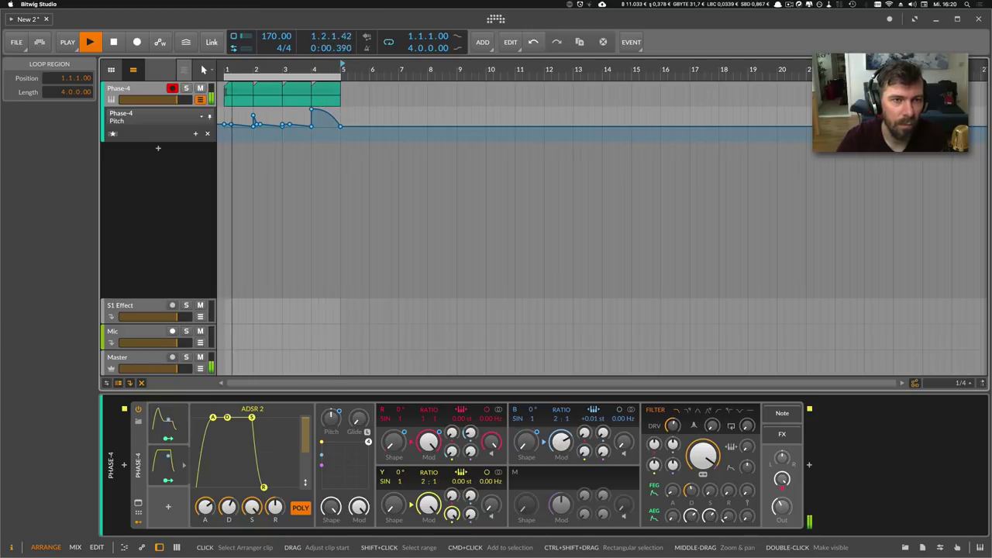
pyautogui.click(226, 71)
pyautogui.moveTo(249, 70); pyautogui.dragTo(299, 91)
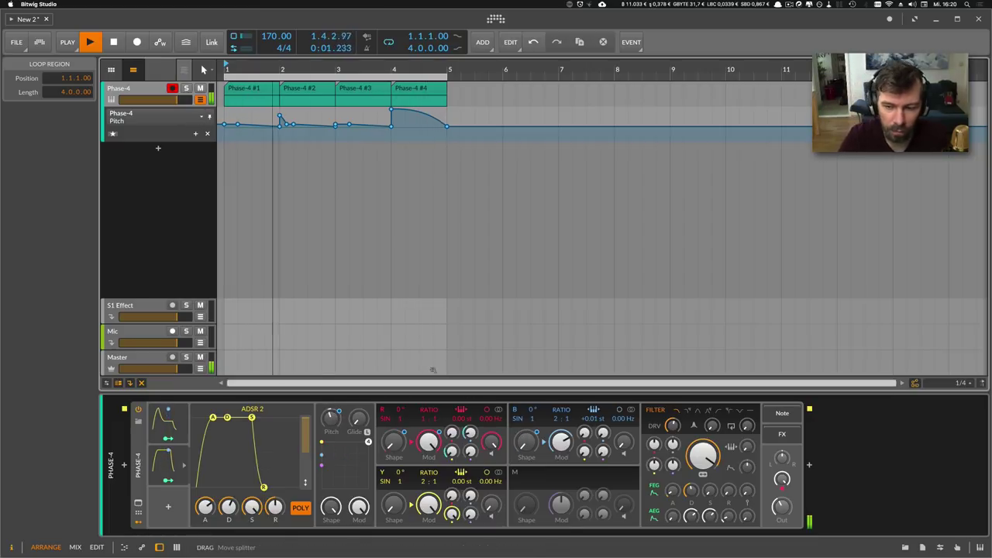
pyautogui.click(702, 453)
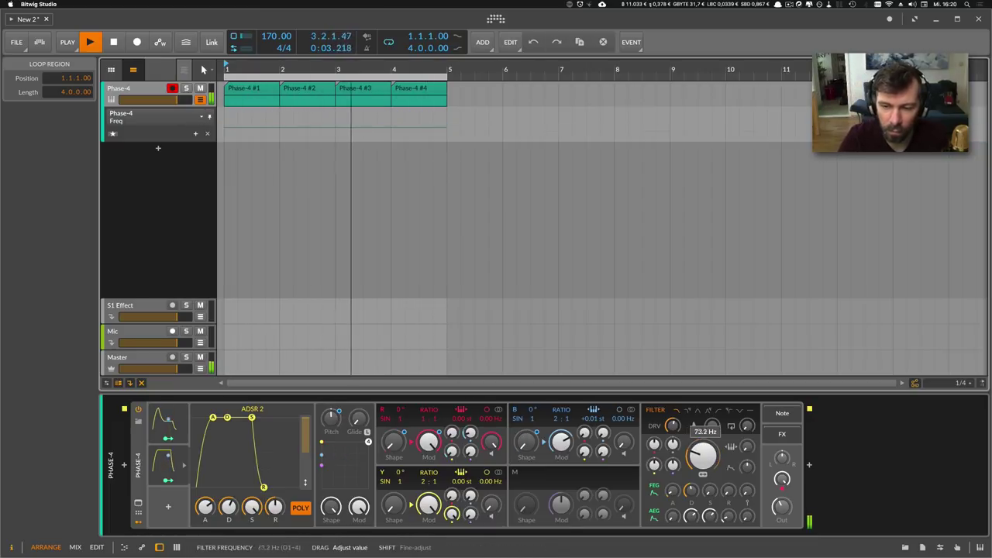
pyautogui.click(434, 533)
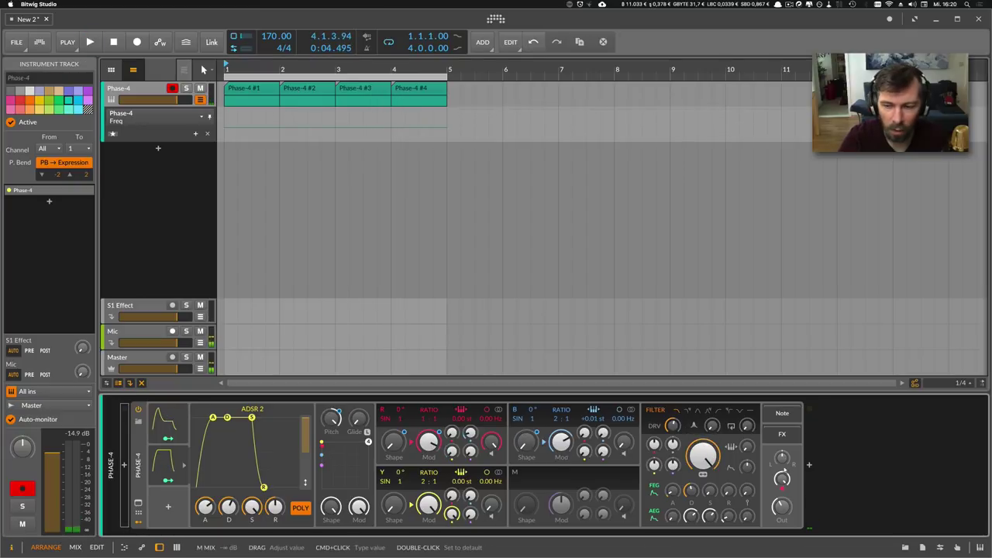
# Search the audio effects for "fx-" and insert Multiband FX-2 into the Phase-4's FX chain.
pyautogui.click(808, 465)
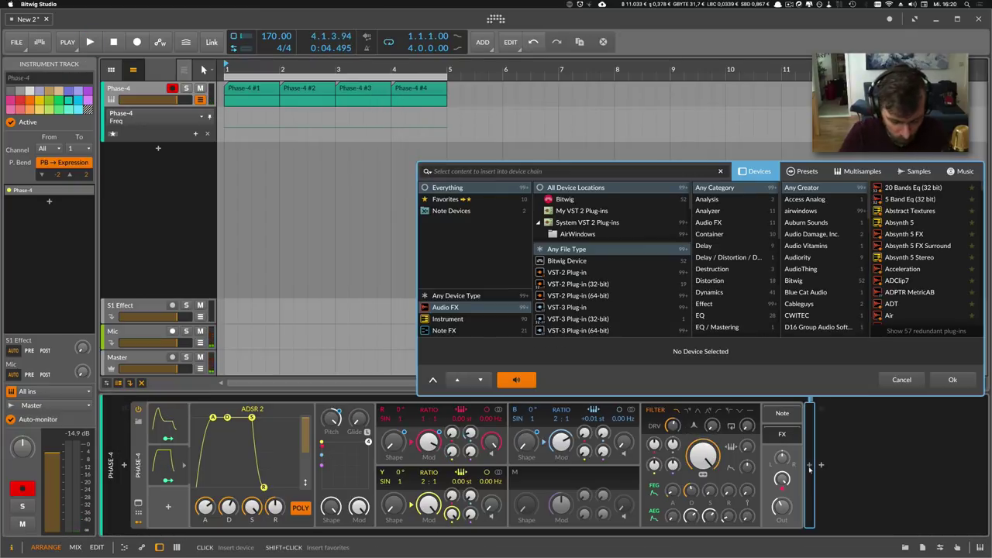
pyautogui.write('fxy')
pyautogui.press('BackSpace')
pyautogui.write('-')
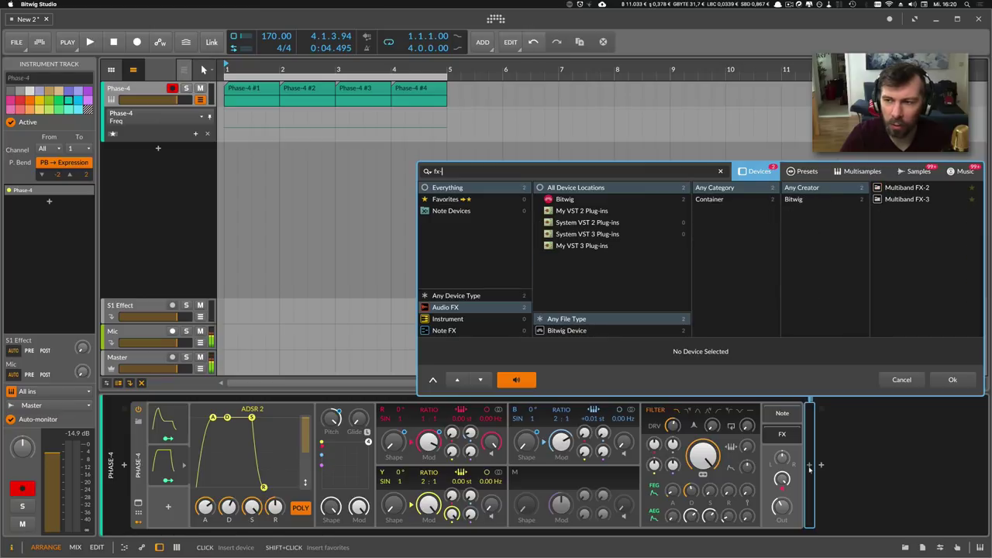
pyautogui.press('Down')
pyautogui.press('Return')
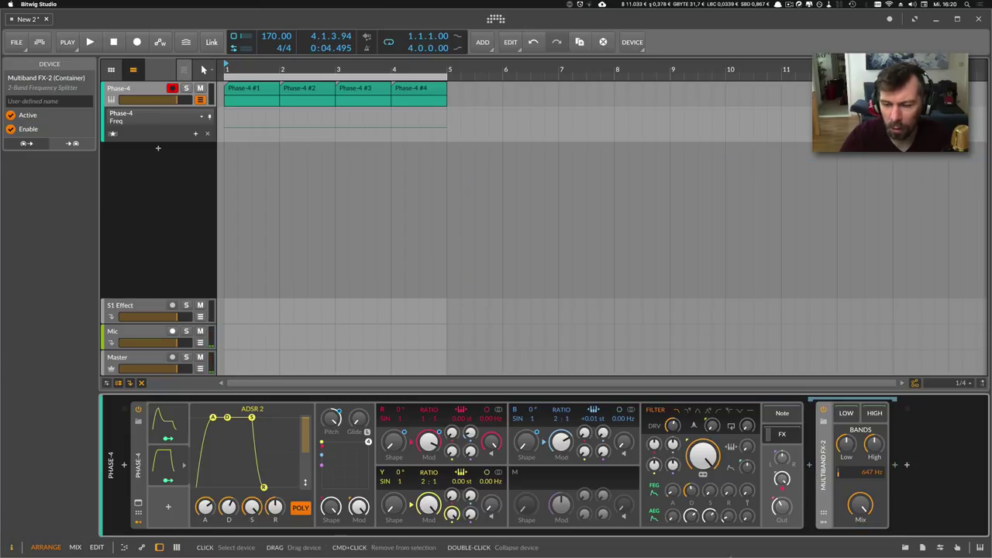
# Set the split frequency of Multiband FX-2 to 300 Hz.
pyautogui.doubleClick(871, 475)
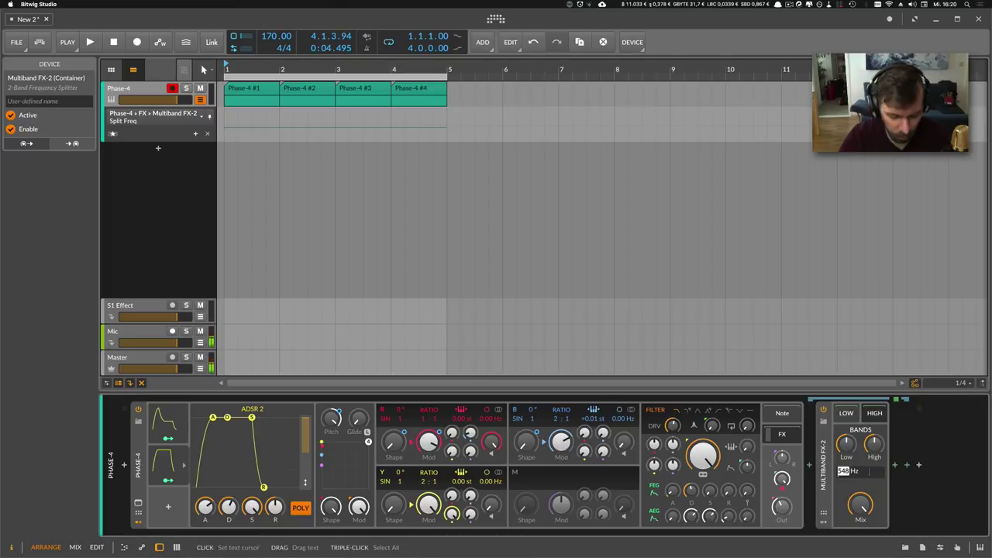
pyautogui.write('300')
pyautogui.press('Return')
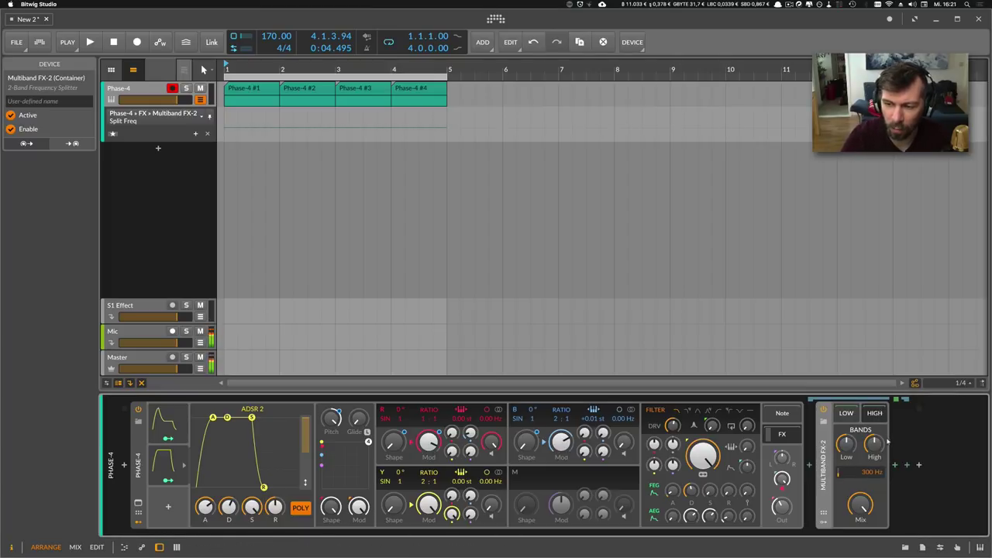
# Insert a Reverb into the high band of Multiband FX-2 and shorten its reverb time to about 636 ms during playback.
pyautogui.doubleClick(895, 465)
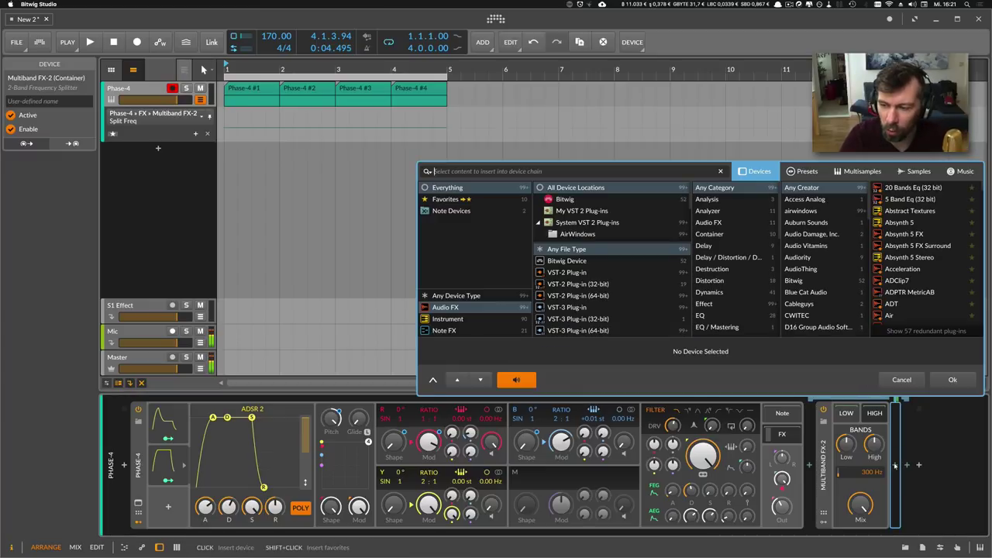
pyautogui.write('reverb')
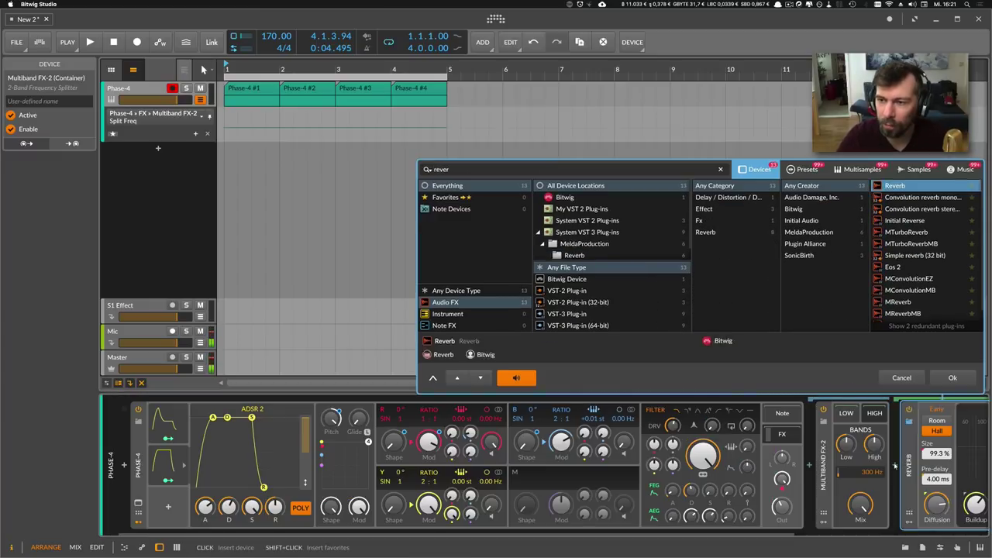
pyautogui.press('Return')
pyautogui.click(835, 538)
pyautogui.click(836, 534)
pyautogui.press('space')
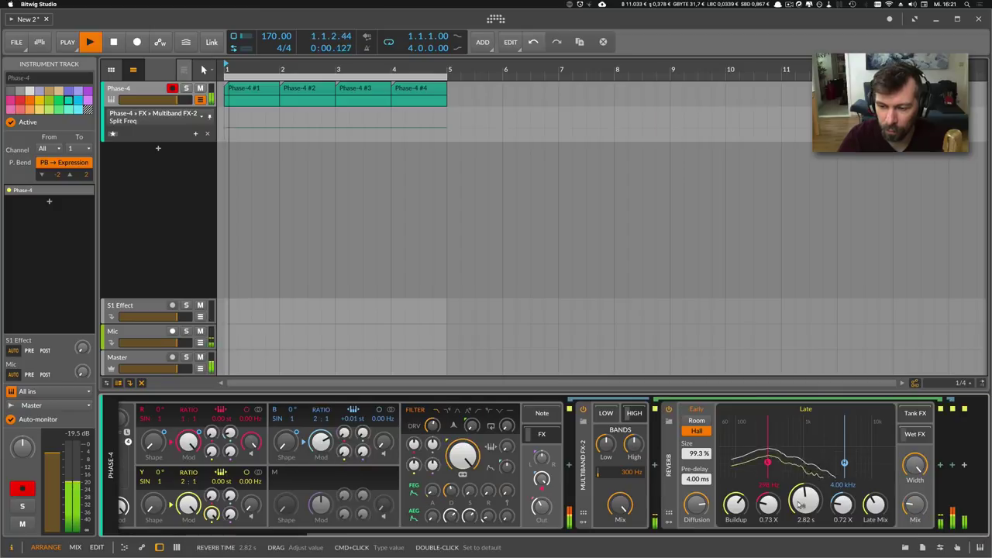
pyautogui.click(805, 500)
pyautogui.moveTo(805, 500); pyautogui.dragTo(806, 531)
# Add EQ-2 to the Reverb's Wet FX chain with a low cut at 293 Hz and a high cut at 3.98 kHz, then resume playback.
pyautogui.click(928, 437)
pyautogui.moveTo(689, 534); pyautogui.dragTo(776, 534)
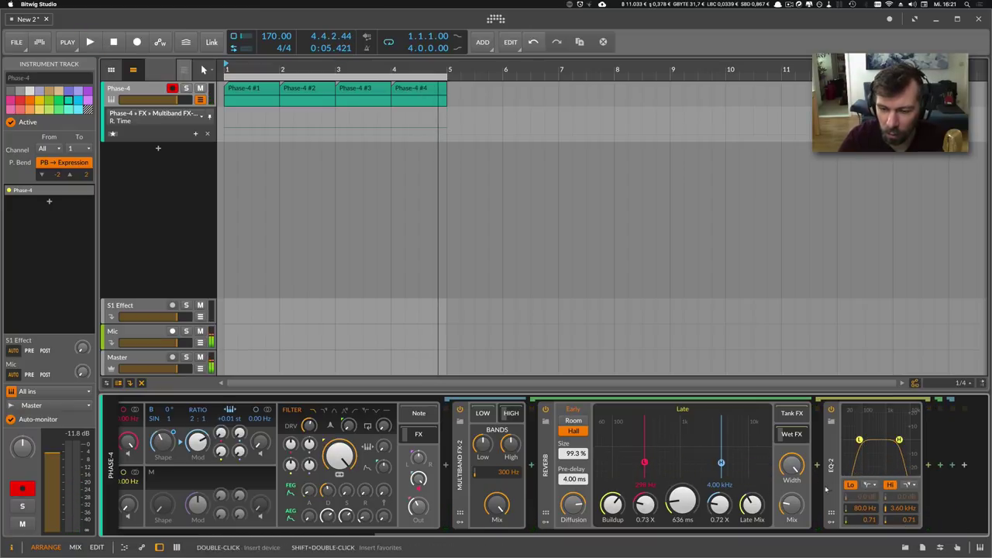
pyautogui.moveTo(866, 511); pyautogui.dragTo(866, 510)
pyautogui.press('space')
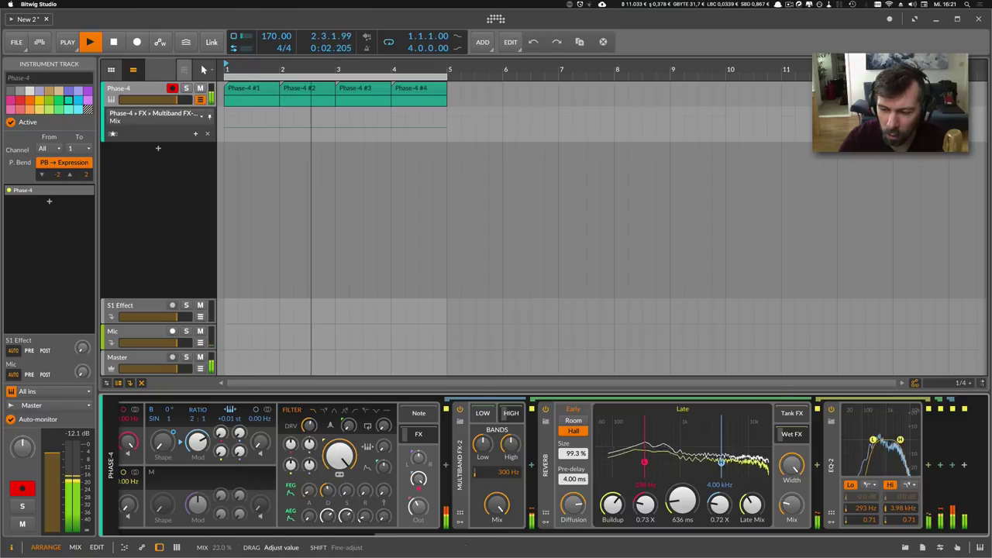
# Switch the Reverb to Room with size 50.1 % and reverb time 825 ms, and adjust its mix.
pyautogui.moveTo(683, 500); pyautogui.dragTo(683, 496)
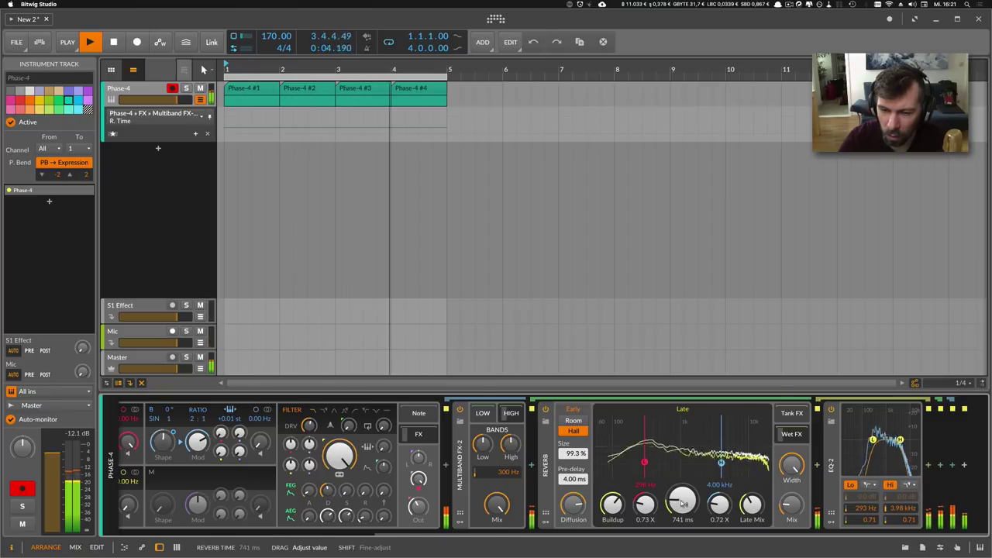
pyautogui.click(575, 421)
pyautogui.moveTo(574, 453); pyautogui.dragTo(574, 474)
pyautogui.moveTo(682, 501); pyautogui.dragTo(683, 497)
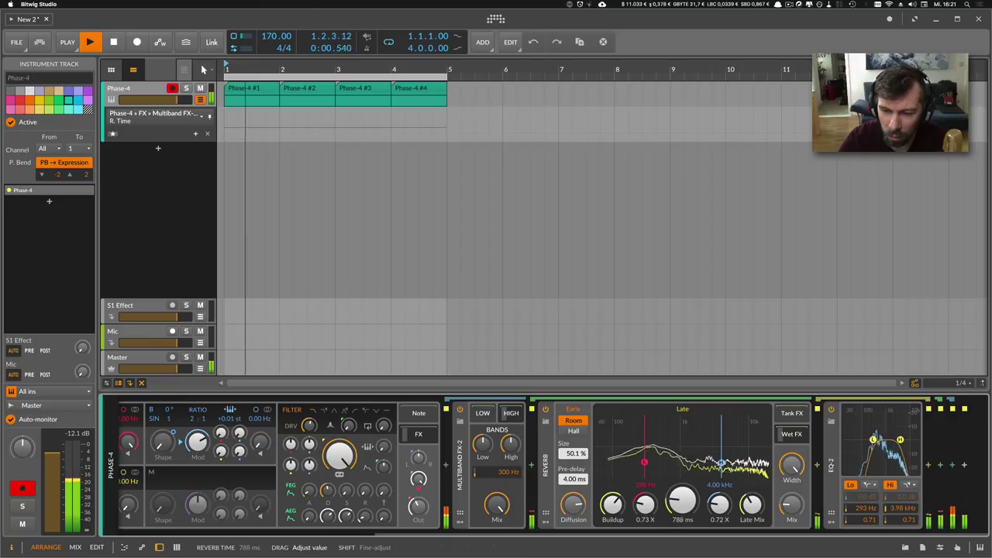
pyautogui.moveTo(791, 506); pyautogui.dragTo(791, 502)
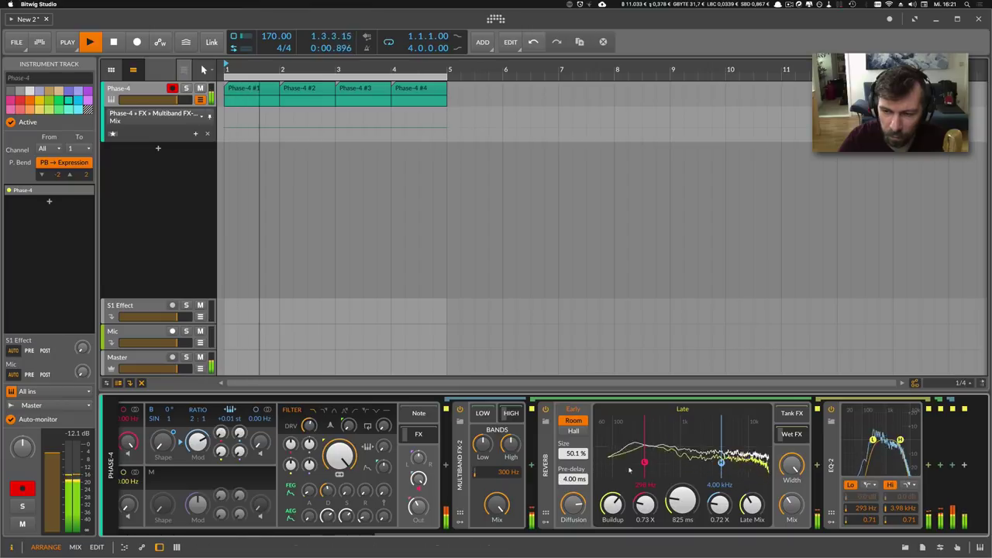
# Search the audio effects for "blur" and insert Blur before the Reverb in the high band.
pyautogui.hscroll(-3, 792, 434)
pyautogui.click(655, 465)
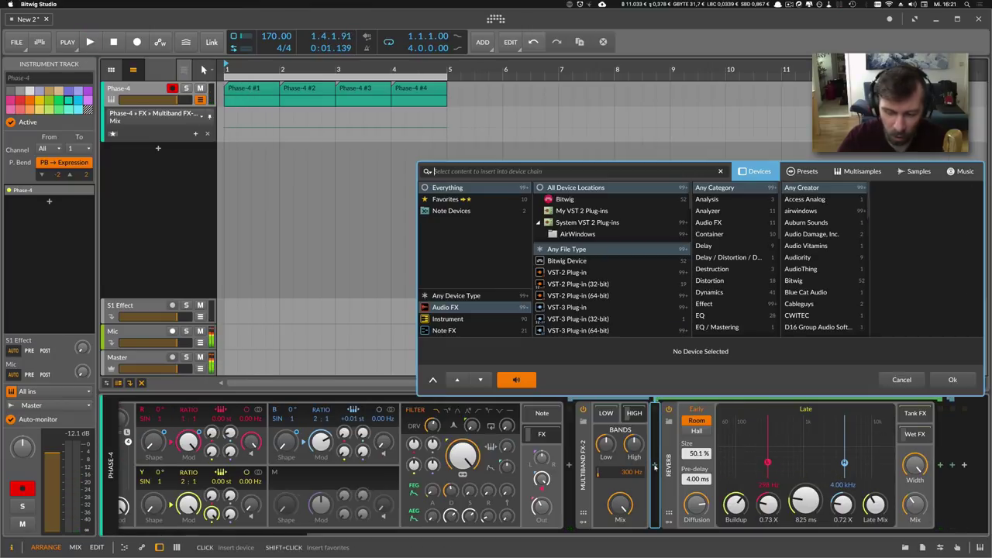
pyautogui.write('blur')
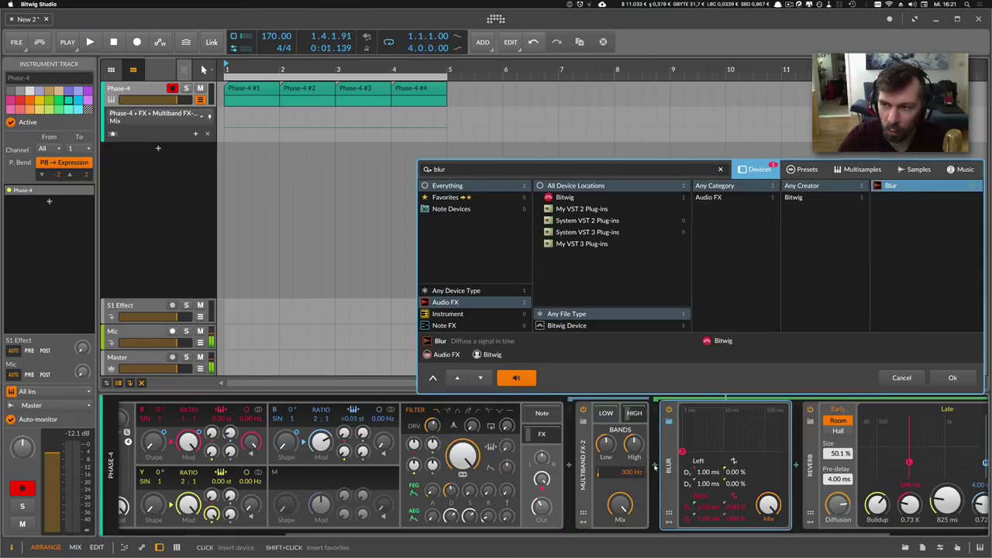
pyautogui.press('Return')
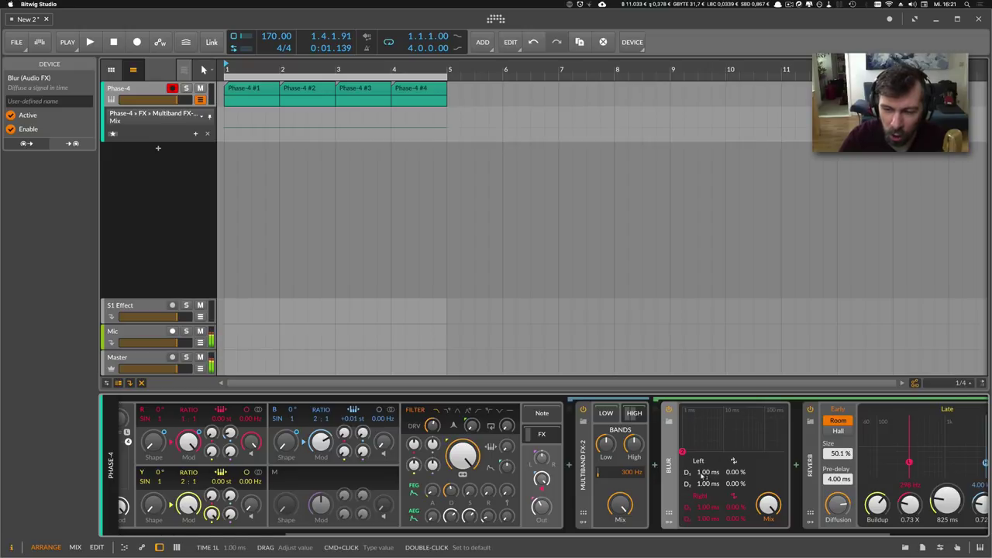
# Set Blur's left delays to 2.32 ms and 22.2 ms, second left feedback to 0.75 %, first right delay to 10.8 ms and mix to 36 %.
pyautogui.press('space')
pyautogui.moveTo(702, 472); pyautogui.dragTo(702, 465)
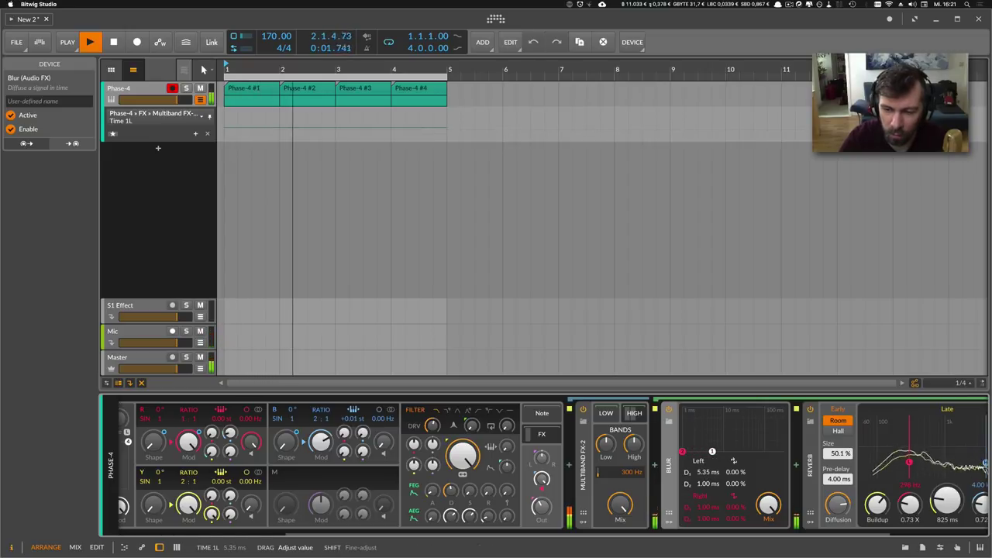
pyautogui.moveTo(767, 504); pyautogui.dragTo(767, 500)
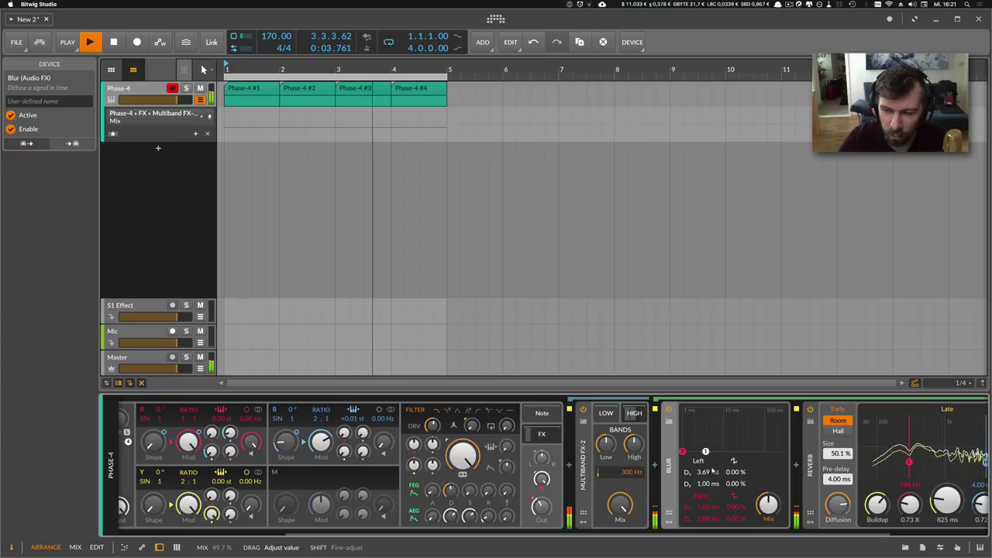
pyautogui.moveTo(700, 499)
pyautogui.mouseDown()
pyautogui.moveTo(700, 488)
pyautogui.moveTo(701, 514)
pyautogui.moveTo(702, 469)
pyautogui.mouseUp()
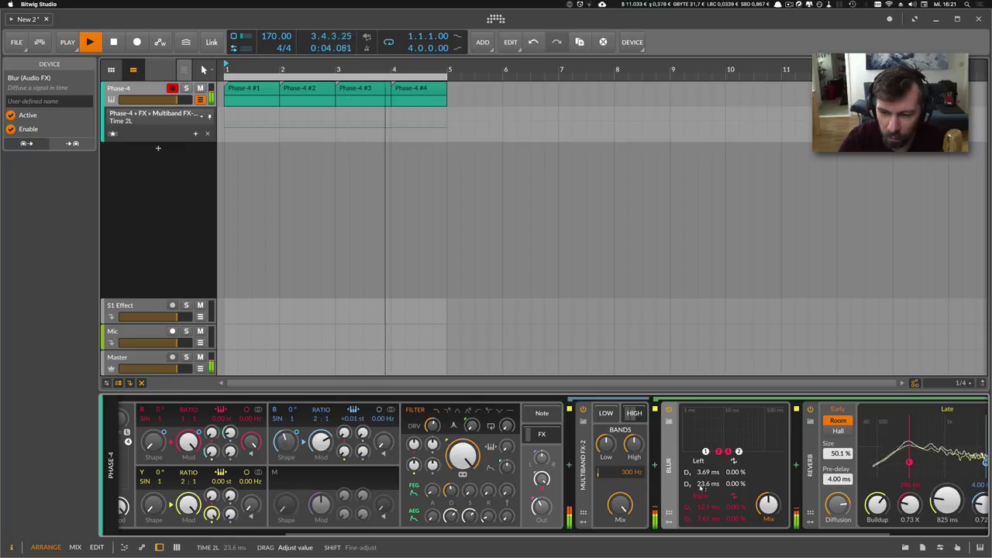
pyautogui.moveTo(767, 504); pyautogui.dragTo(768, 501)
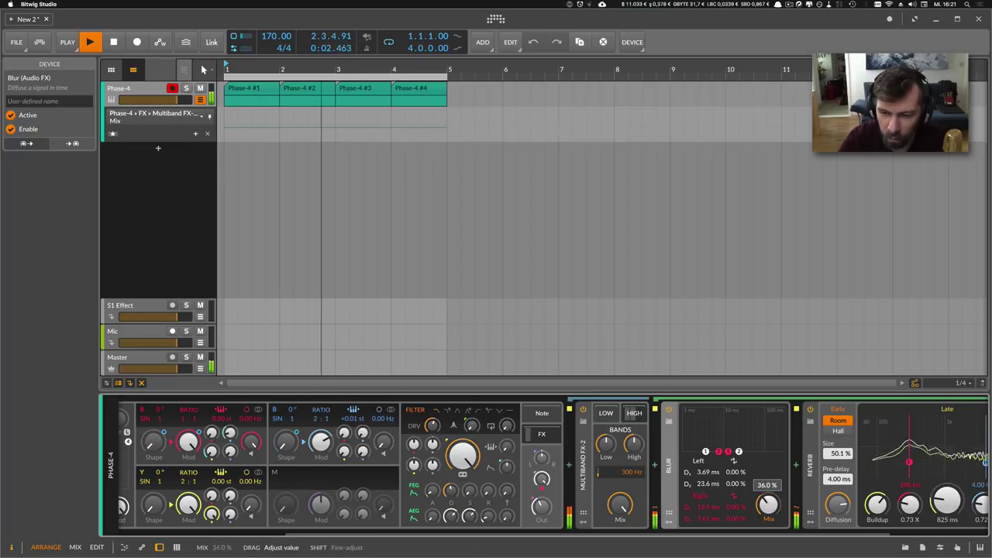
pyautogui.moveTo(702, 484); pyautogui.dragTo(738, 451)
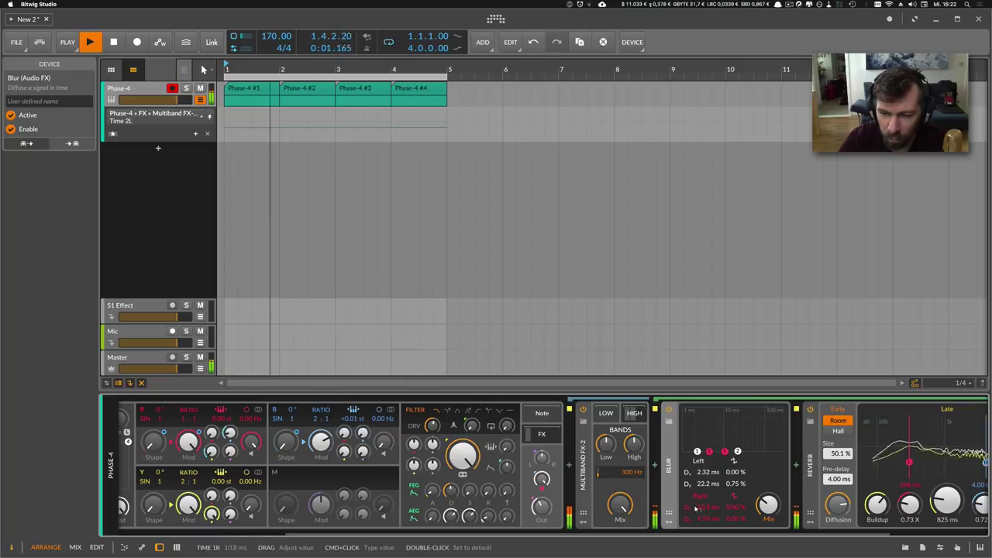
# Stop playback and collapse the Blur and Reverb devices in the high-band chain.
pyautogui.press('space')
pyautogui.moveTo(671, 534); pyautogui.dragTo(802, 531)
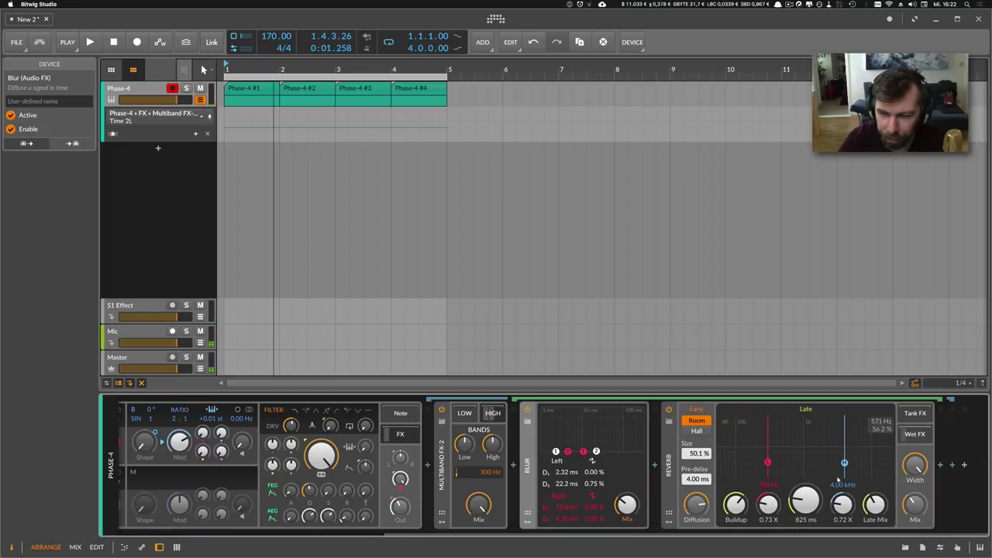
pyautogui.click(527, 462)
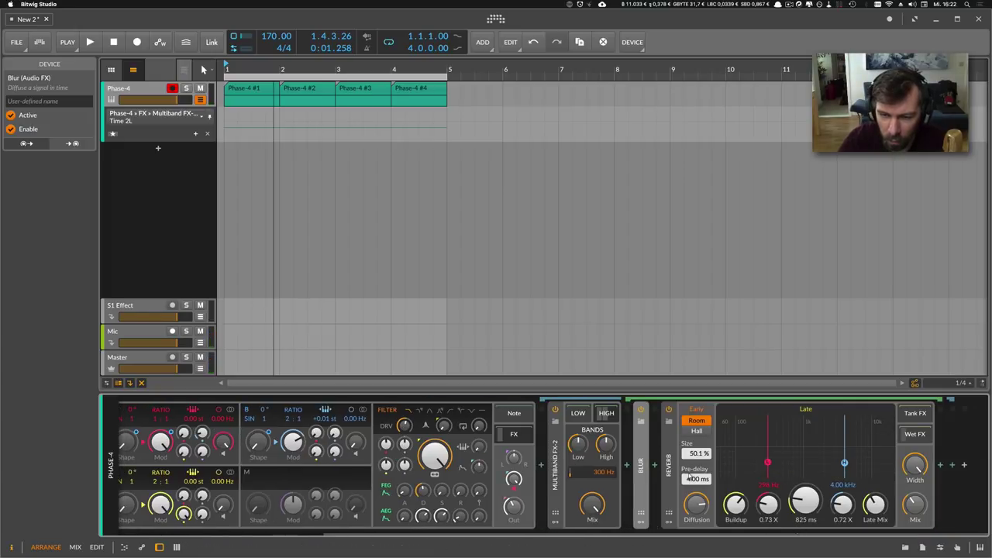
pyautogui.doubleClick(669, 469)
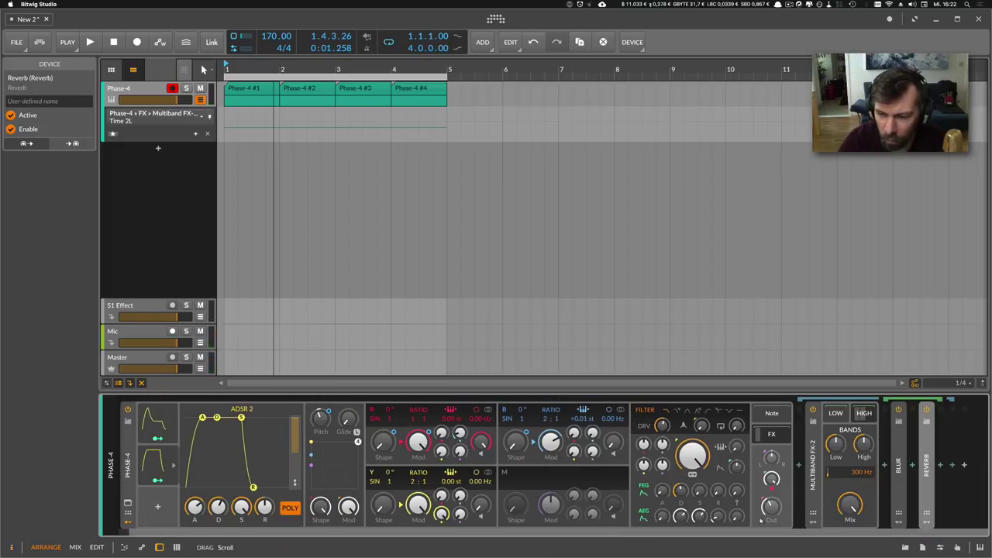
# Search the audio effects for "side" and insert Mid-Side Split after the Reverb.
pyautogui.click(941, 466)
pyautogui.write('side')
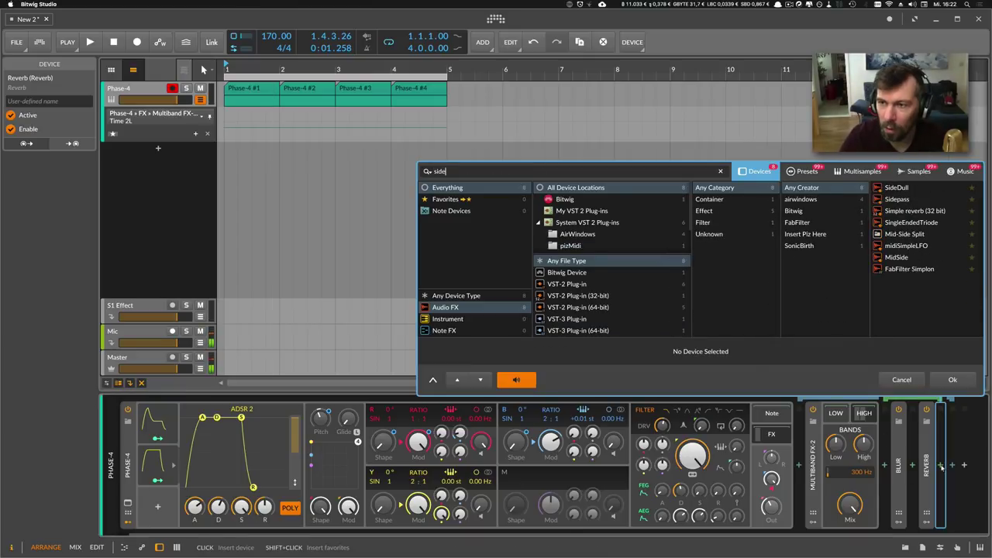
pyautogui.press('Down')
pyautogui.press('Down')
pyautogui.press('Down')
pyautogui.press('Return')
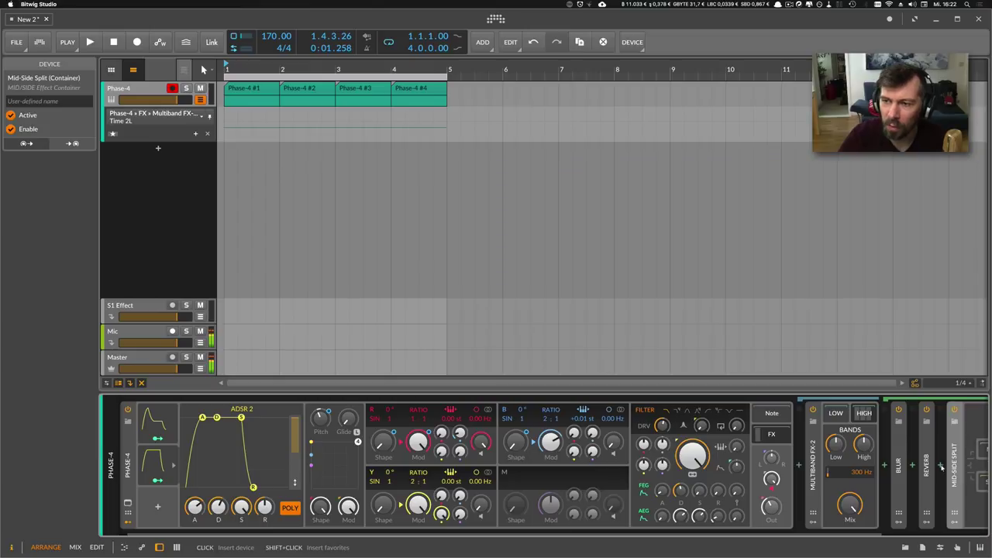
# Search for "eq" and insert EQ-2 into a nested chain of Mid-Side Split.
pyautogui.moveTo(851, 535); pyautogui.dragTo(926, 500)
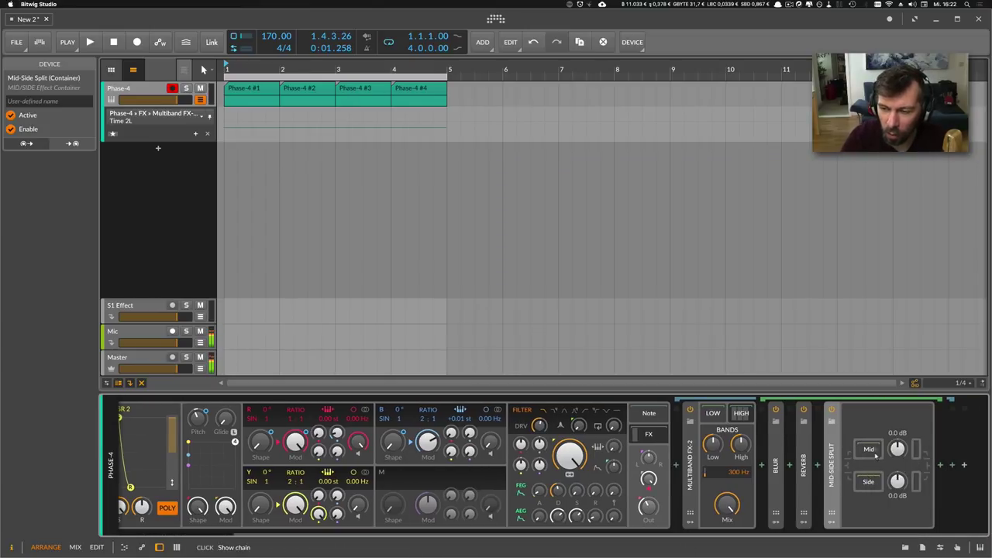
pyautogui.moveTo(832, 535); pyautogui.dragTo(854, 532)
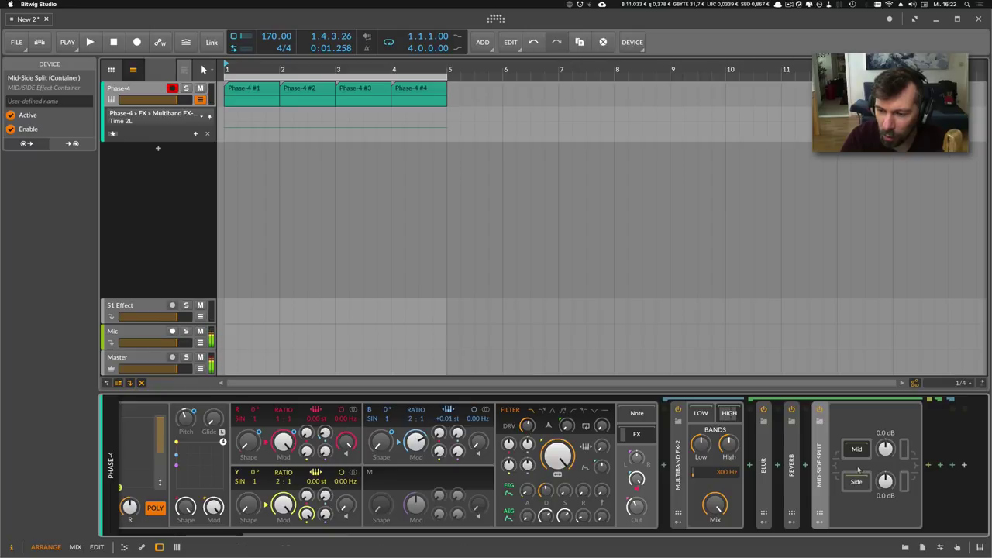
pyautogui.click(858, 457)
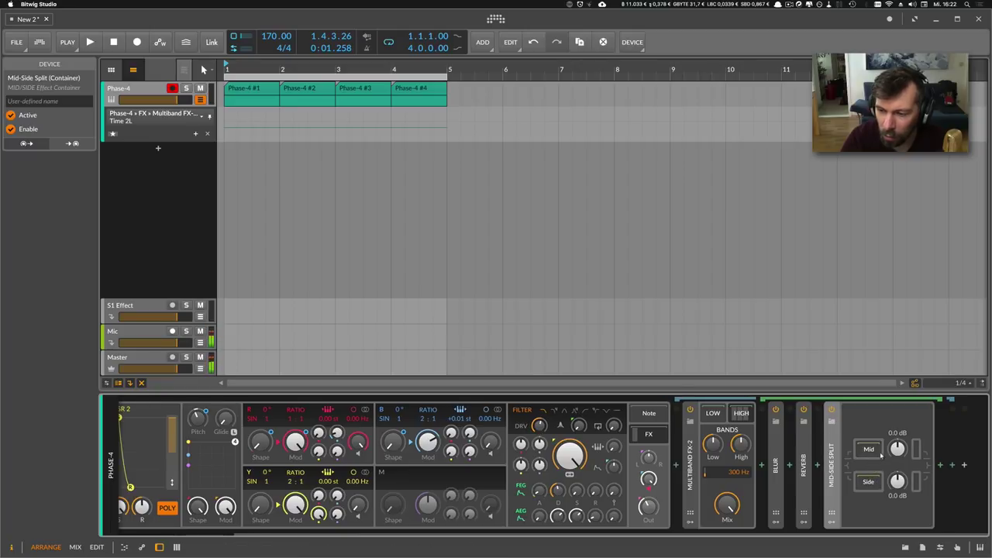
pyautogui.click(939, 466)
pyautogui.write('eq')
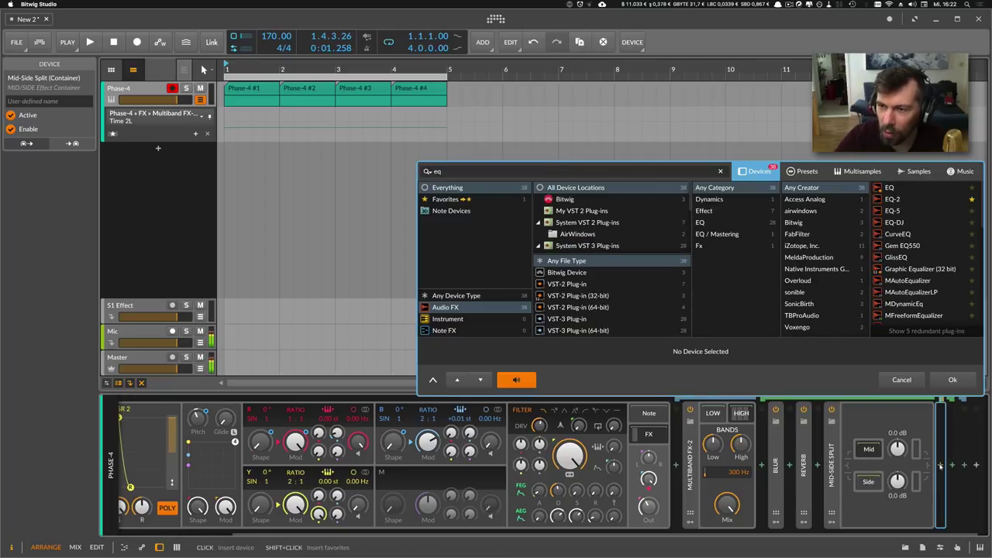
pyautogui.press('Down')
pyautogui.press('Return')
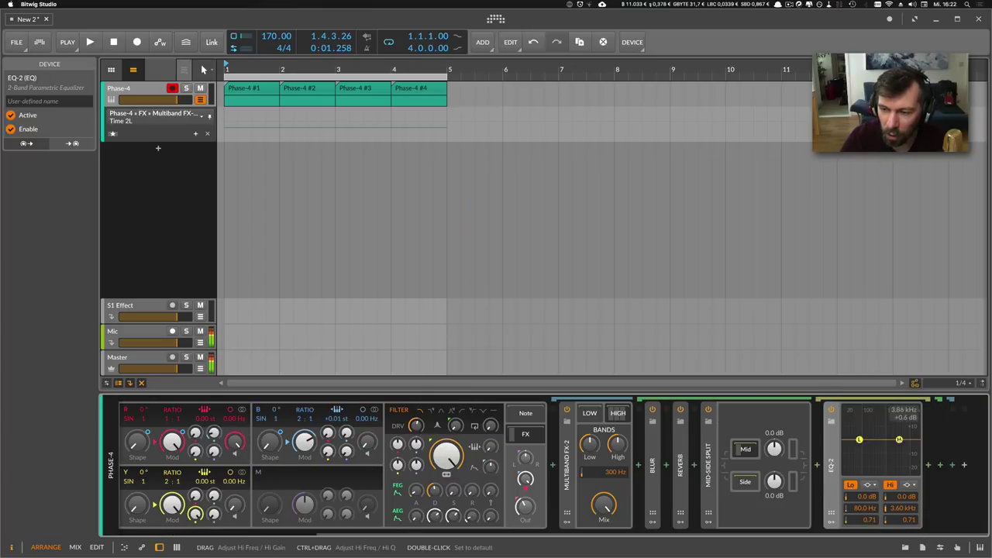
# Change the low band of EQ-2 to a low cut and raise its frequency to 156 Hz while playing the loop.
pyautogui.click(874, 485)
pyautogui.click(876, 500)
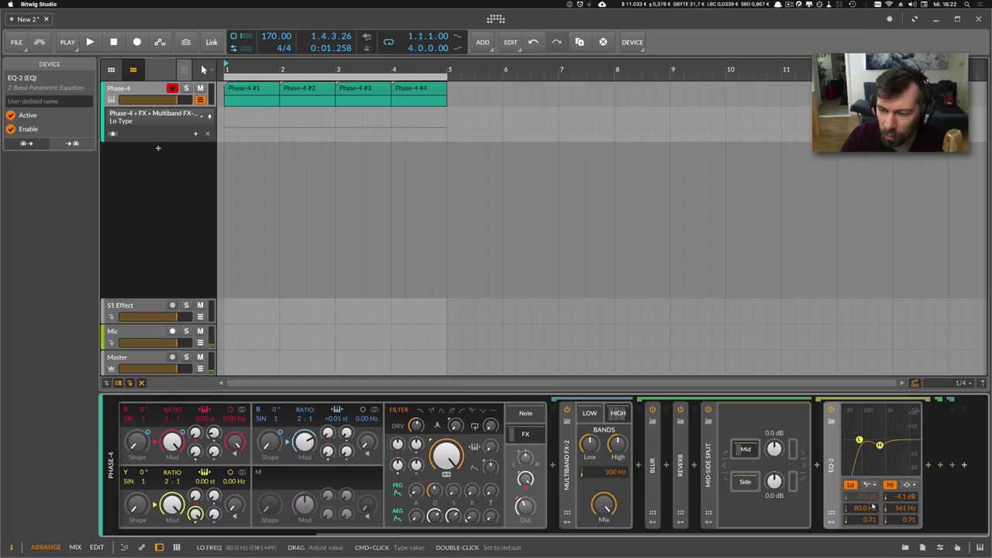
pyautogui.press('space')
pyautogui.moveTo(865, 509); pyautogui.dragTo(865, 488)
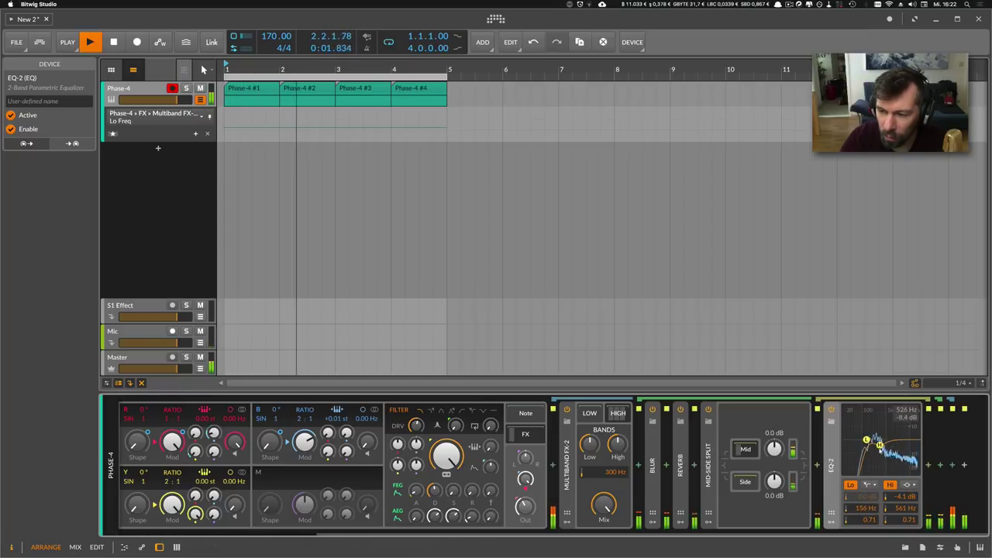
# Try the EQ-2 low cut at 276 Hz with the high band at 580 Hz and -9.0 dB, then stop playback.
pyautogui.moveTo(880, 444); pyautogui.dragTo(889, 434)
pyautogui.moveTo(867, 508); pyautogui.dragTo(866, 492)
pyautogui.moveTo(891, 435); pyautogui.dragTo(879, 453)
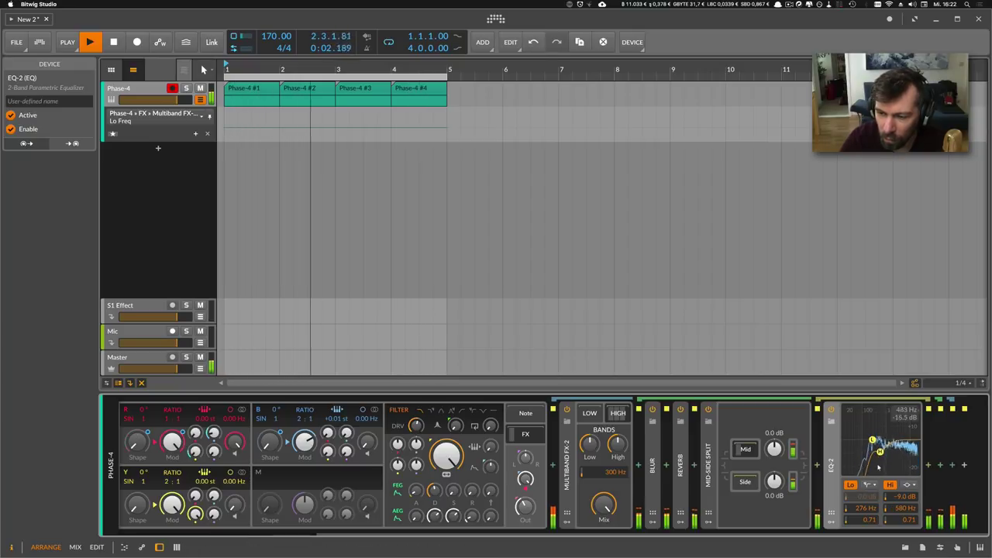
pyautogui.press('space')
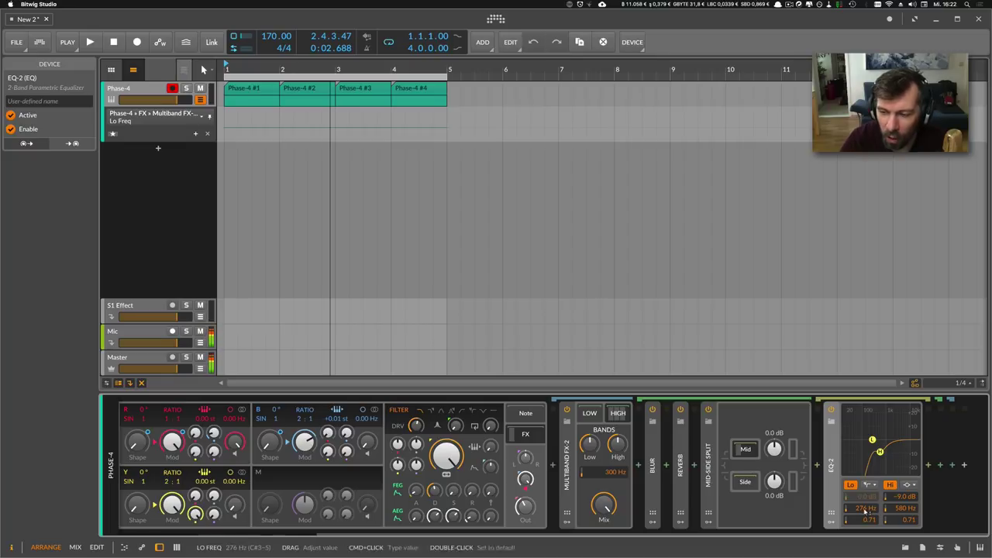
# Restart playback and try the EQ-2 low cut at 194 Hz with the high band at 374 Hz and +3.6 dB.
pyautogui.press('space')
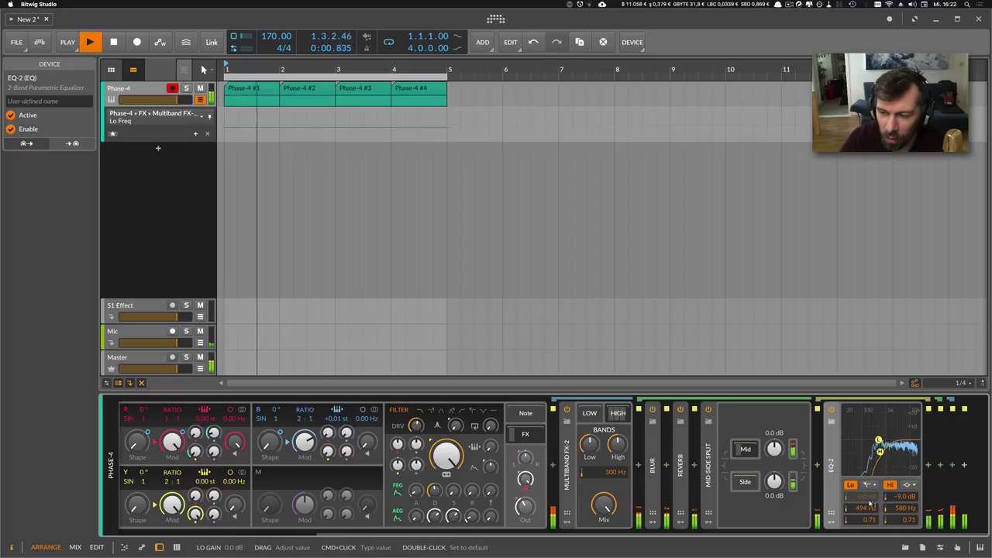
pyautogui.moveTo(867, 509); pyautogui.dragTo(868, 523)
pyautogui.moveTo(880, 451); pyautogui.dragTo(878, 436)
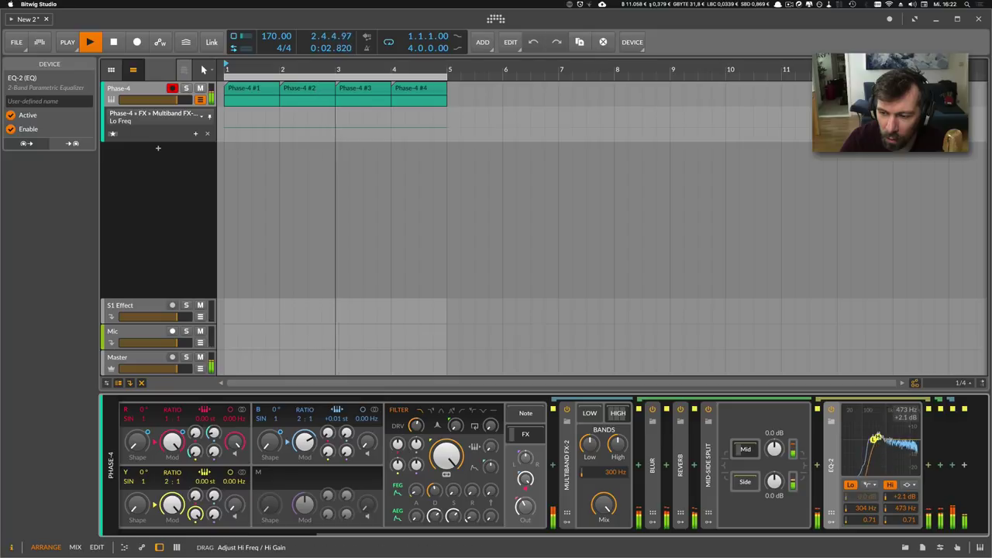
pyautogui.moveTo(865, 509); pyautogui.dragTo(865, 522)
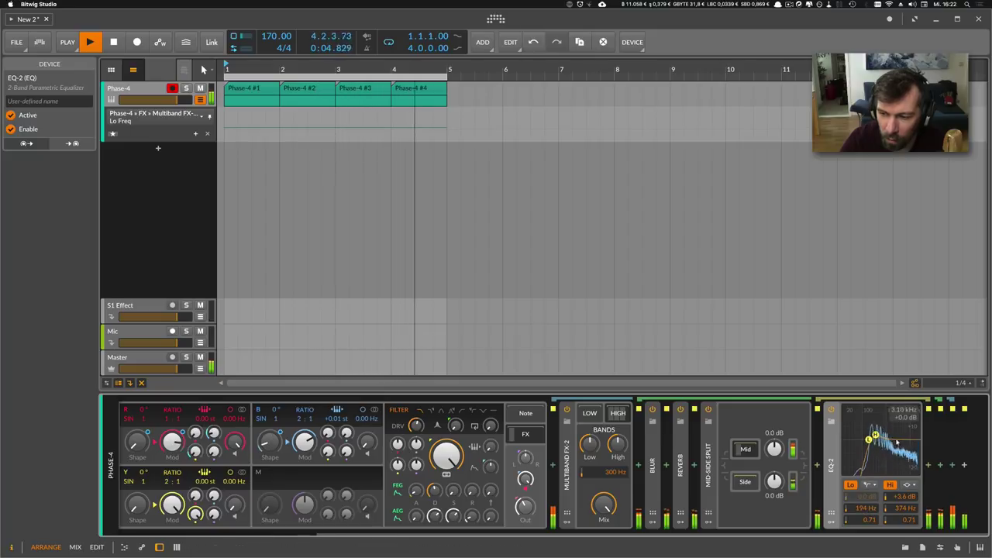
# Set the EQ-2 low cut to 158 Hz with Q 0.58 and the high band to 5.65 kHz, -1.5 dB and Q 0.29.
pyautogui.moveTo(876, 437); pyautogui.dragTo(893, 432)
pyautogui.moveTo(865, 519); pyautogui.dragTo(902, 528)
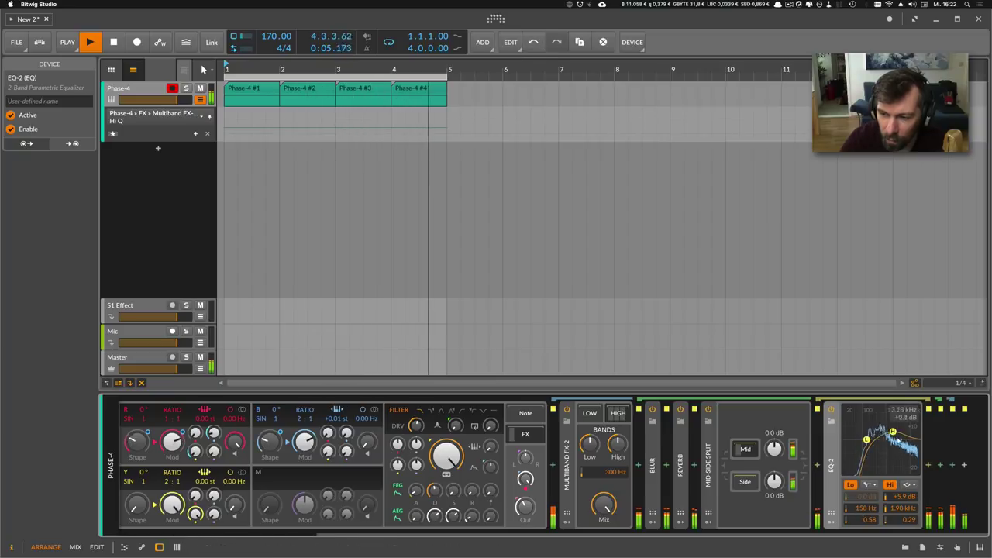
pyautogui.moveTo(893, 431); pyautogui.dragTo(903, 442)
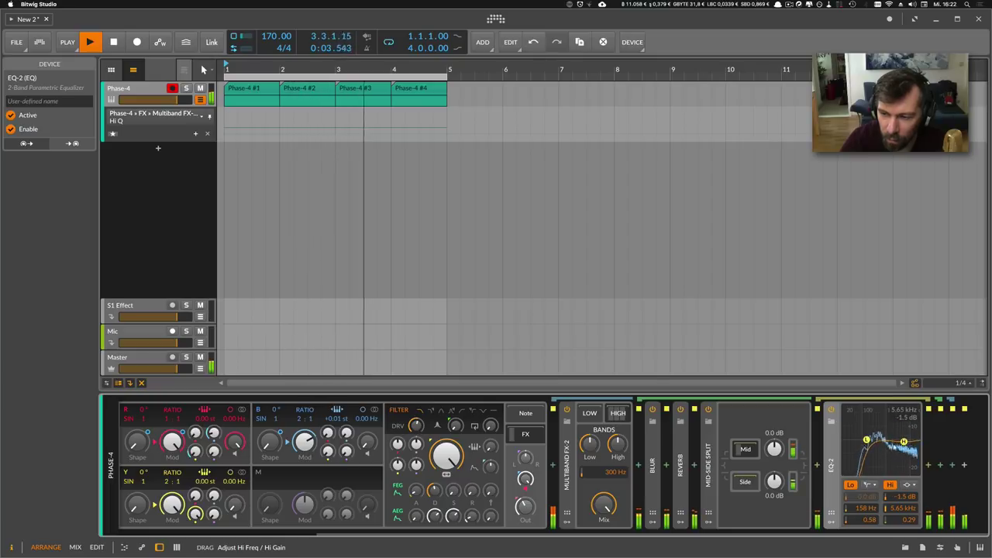
# Set the EQ-2 low cut to 202 Hz, then collapse the Mid-Side Split and Multiband FX-2 and hide the FX chain.
pyautogui.moveTo(868, 509); pyautogui.dragTo(868, 503)
pyautogui.hscroll(-3, 745, 482)
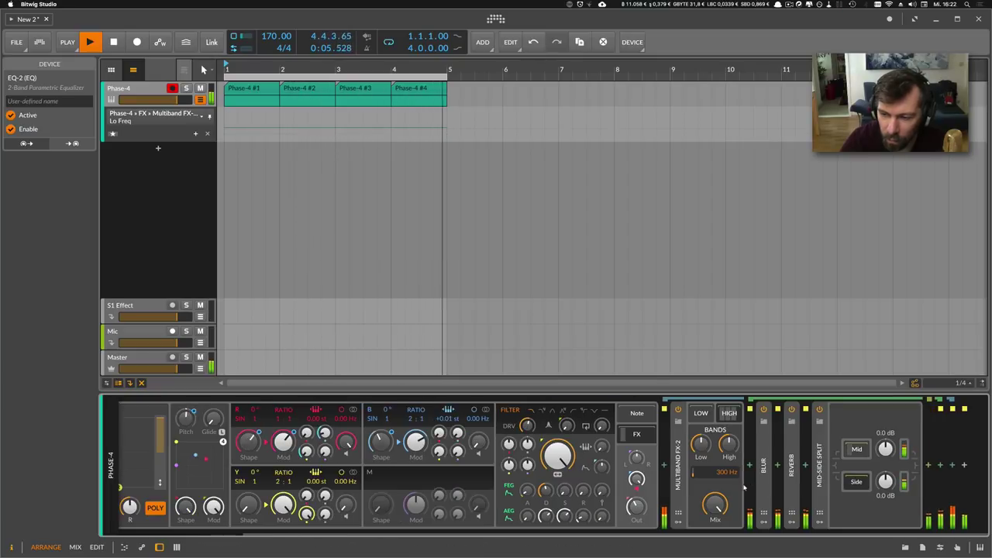
pyautogui.click(847, 458)
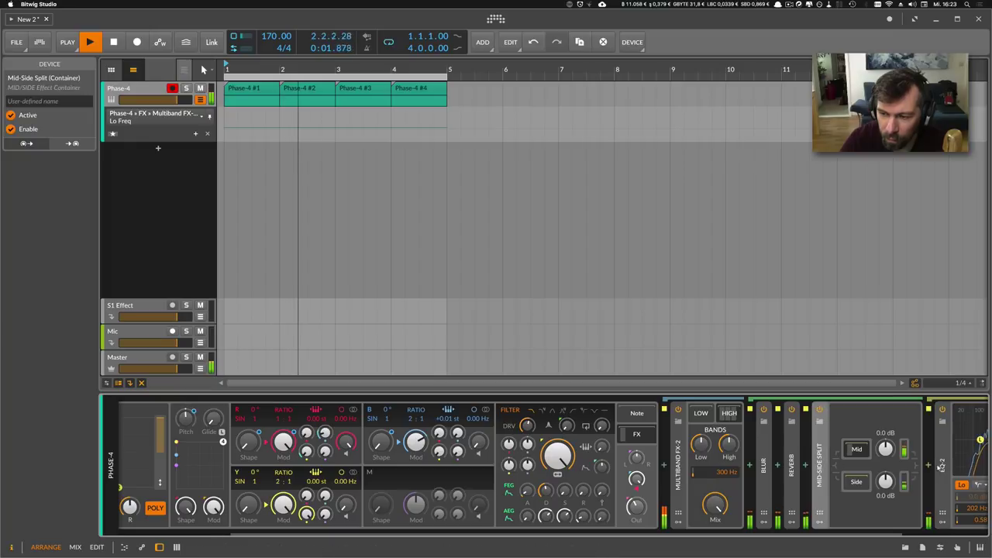
pyautogui.doubleClick(819, 465)
pyautogui.doubleClick(785, 473)
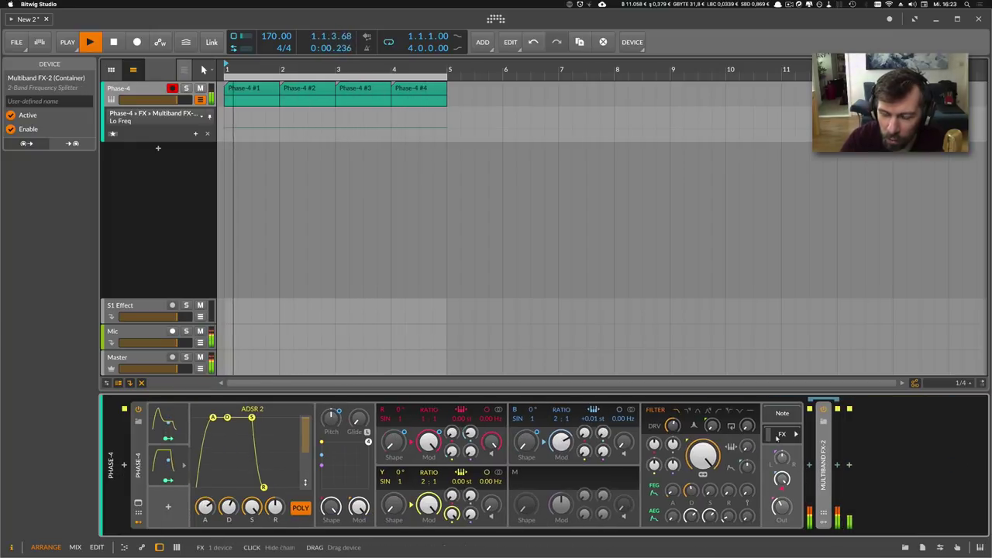
pyautogui.click(777, 438)
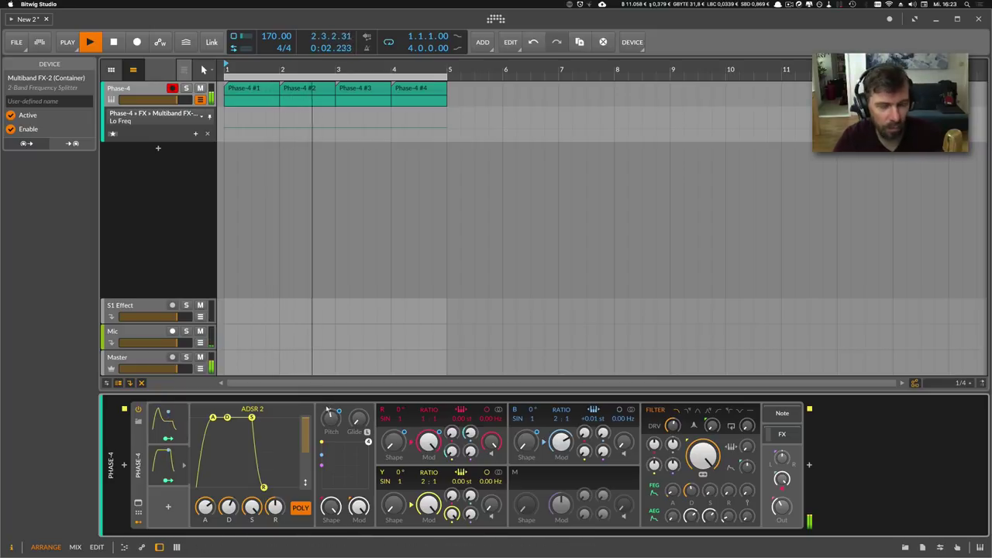
# Stop playback, hide the Phase-4 track's automation lane and disarm the track for recording.
pyautogui.press('space')
pyautogui.click(157, 138)
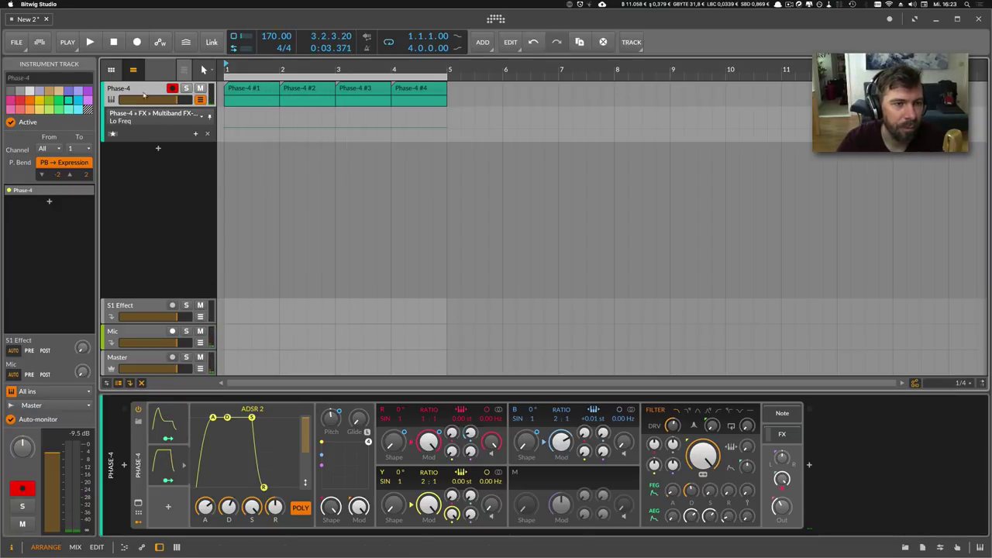
pyautogui.doubleClick(143, 95)
pyautogui.click(158, 92)
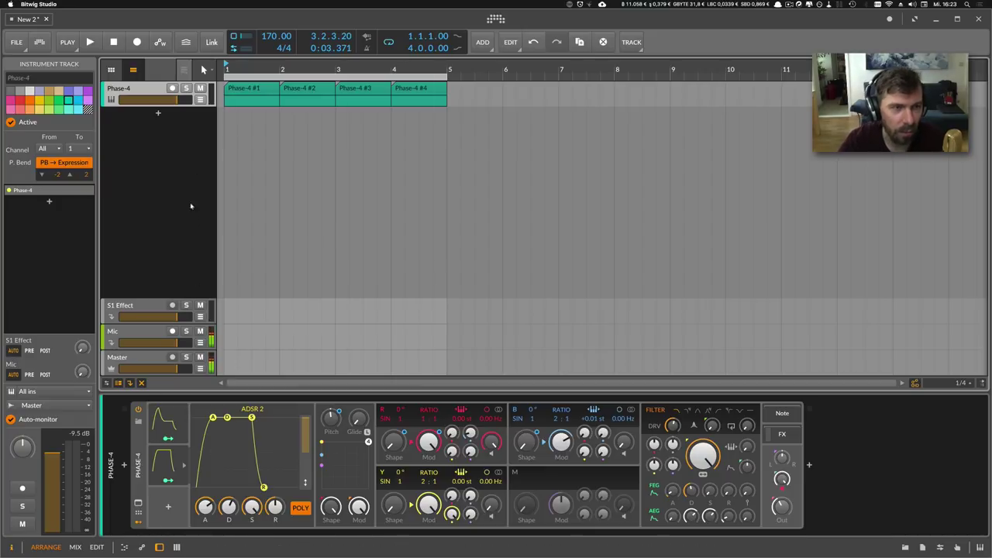
# Create a new instrument track below Phase-4 and load the E-Kick device on it.
pyautogui.doubleClick(150, 112)
pyautogui.write('kick')
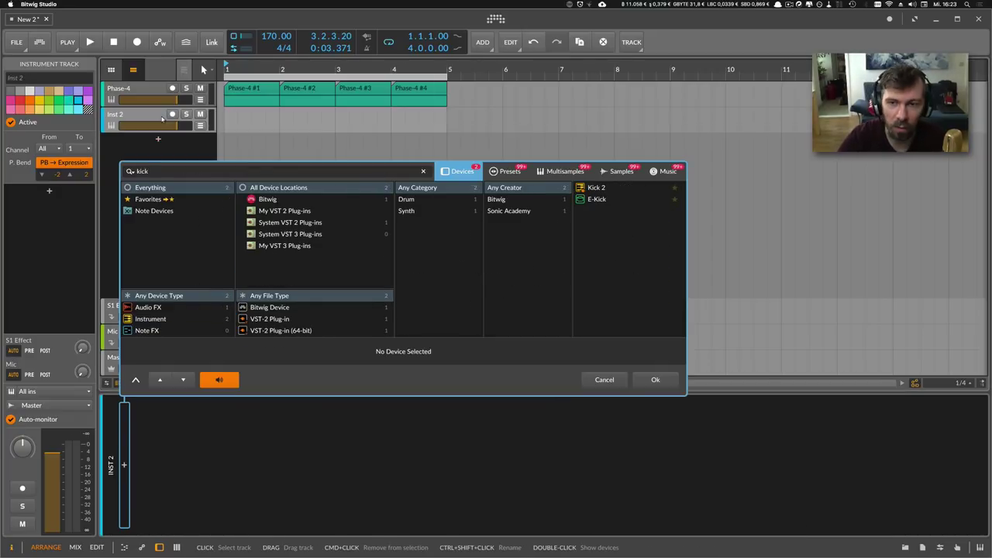
pyautogui.press('Down')
pyautogui.press('Down')
pyautogui.press('Return')
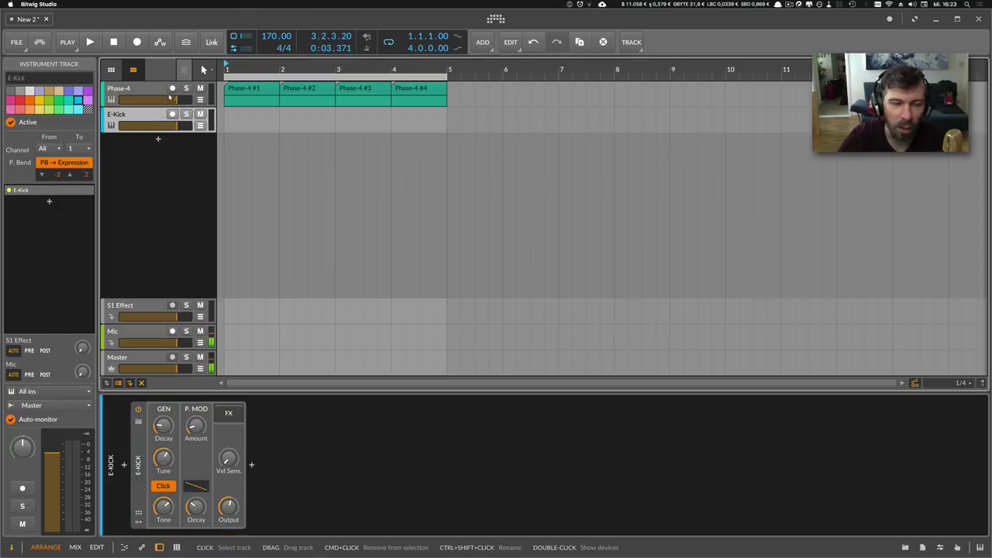
# Create a one-bar clip at bar 1 of the E-Kick track, loop it to four bars and open its notes.
pyautogui.doubleClick(240, 120)
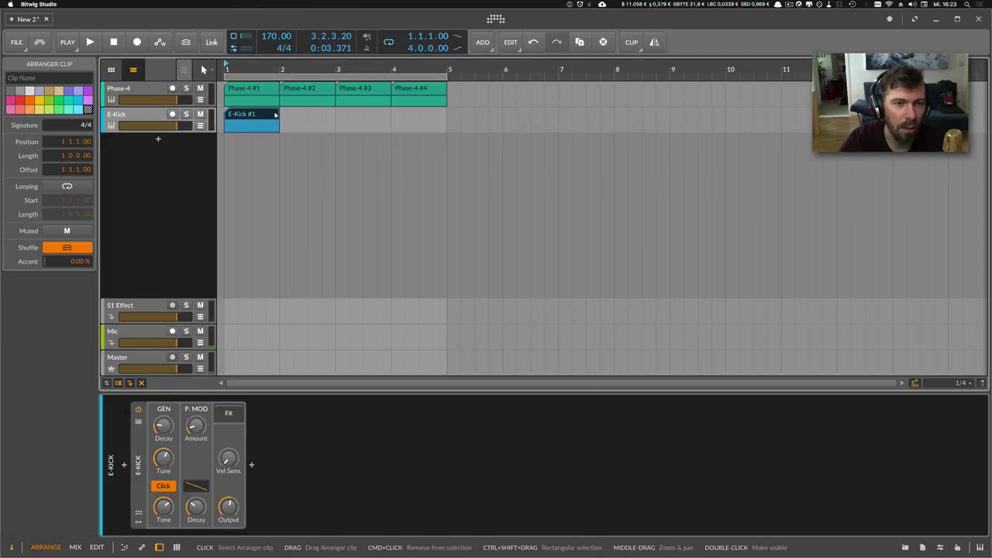
pyautogui.moveTo(279, 128); pyautogui.dragTo(445, 138)
pyautogui.doubleClick(255, 113)
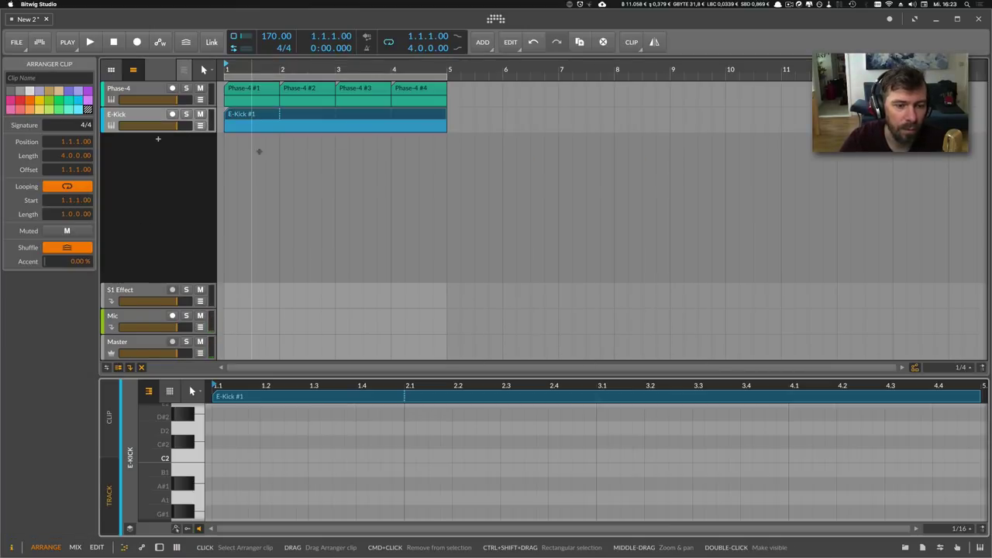
# Add a sixteenth kick note on beat 1.1, transpose it up an octave to C3 and audition it with the bass.
pyautogui.doubleClick(218, 455)
pyautogui.click(218, 456)
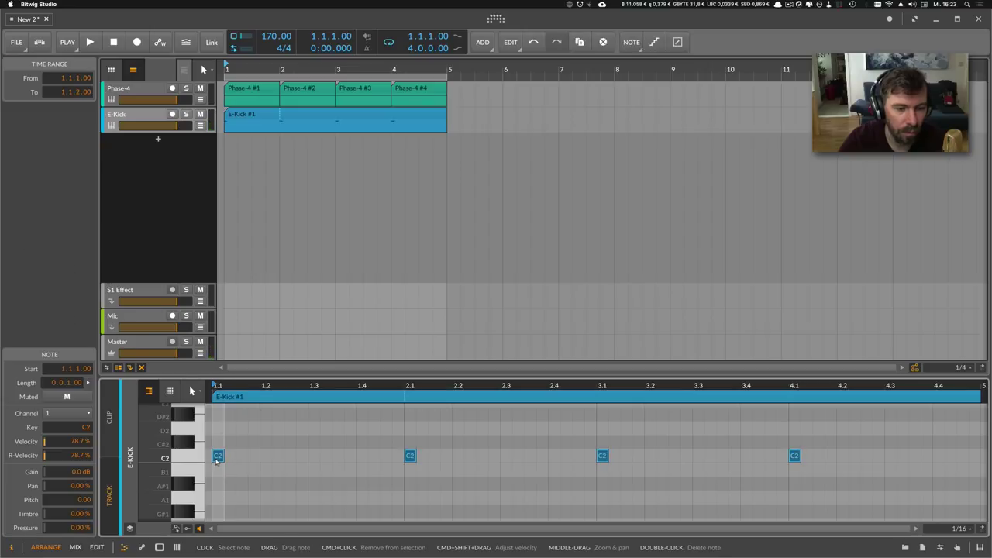
pyautogui.hotkey('shift', 'Up')
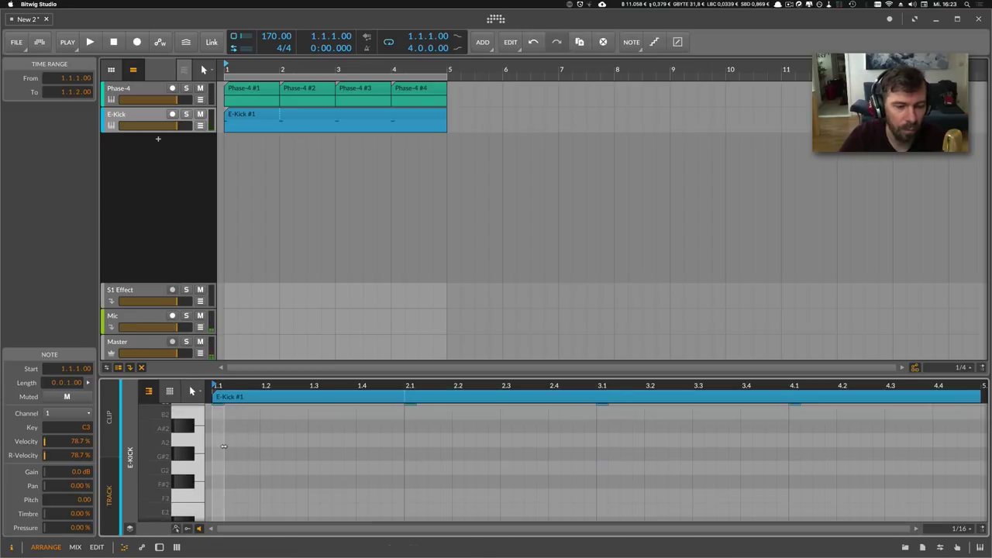
pyautogui.press('space')
pyautogui.press('space')
pyautogui.press('space')
pyautogui.press('space')
pyautogui.press('space')
pyautogui.press('space')
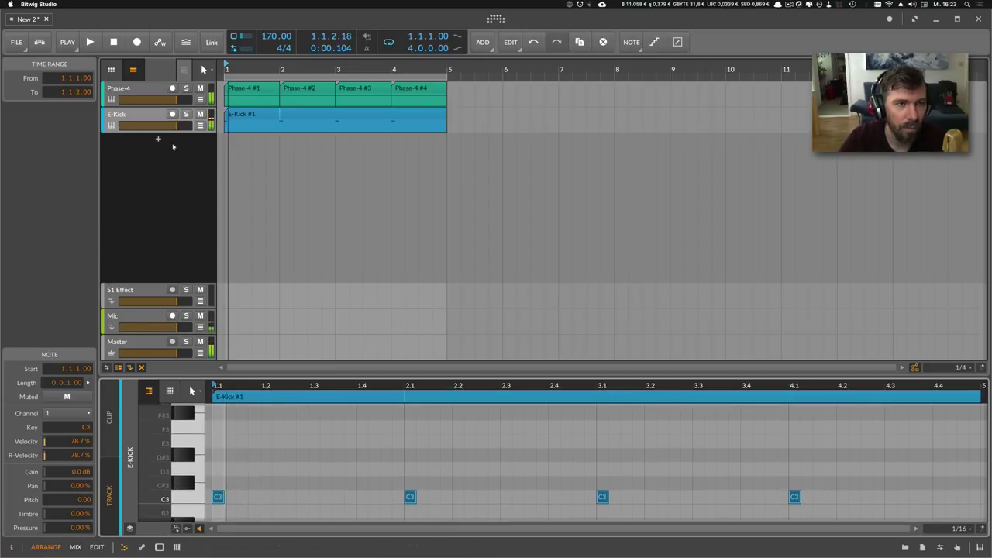
# Examine the note pitch in the Phase-4 clips, then return to the E-Kick clip's notes.
pyautogui.doubleClick(231, 92)
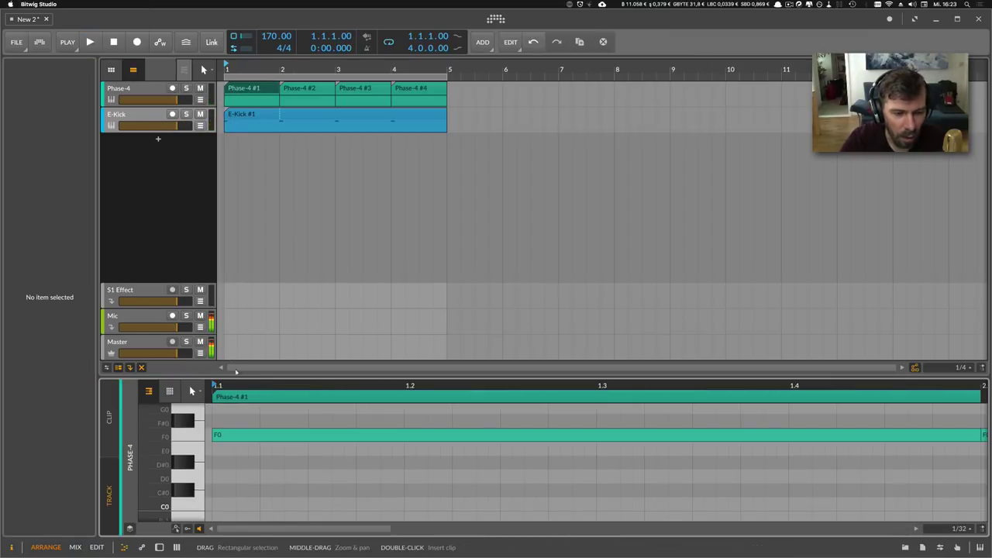
pyautogui.moveTo(236, 385); pyautogui.dragTo(236, 366)
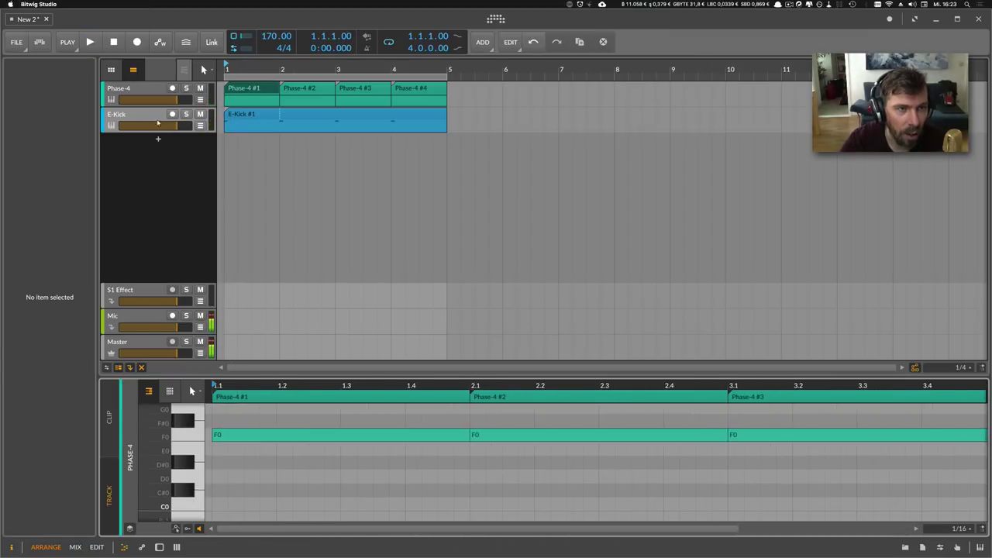
pyautogui.click(157, 122)
pyautogui.click(246, 118)
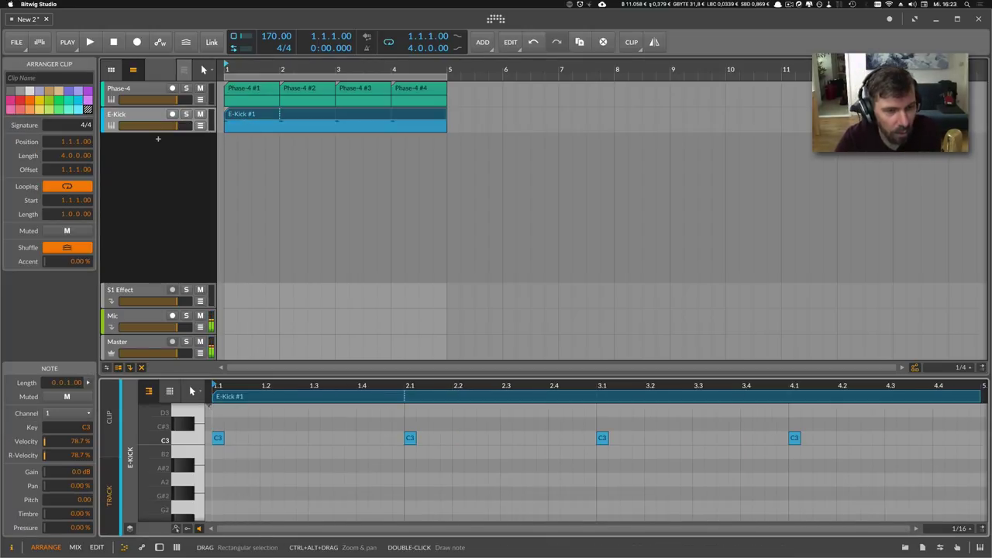
pyautogui.scroll(3, 230, 431)
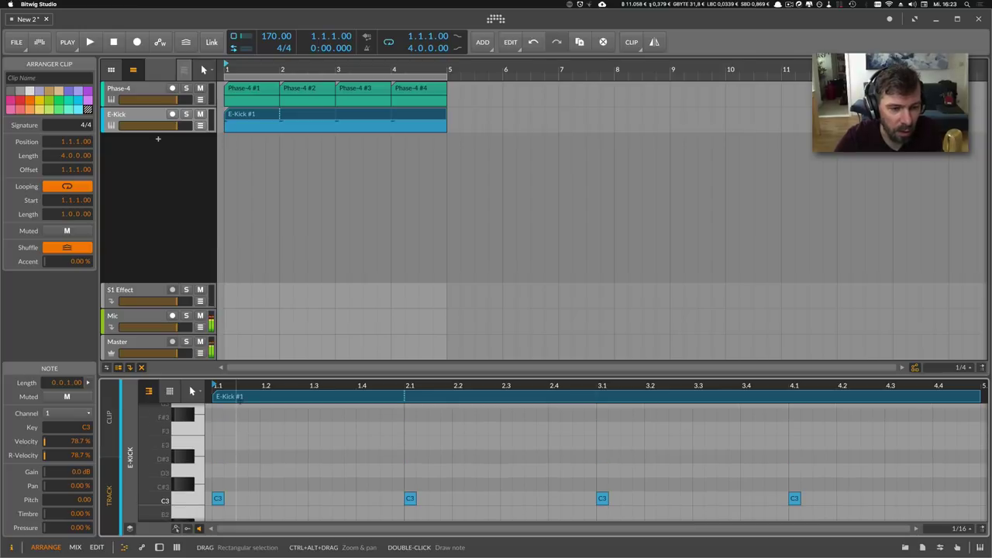
# Enlarge the note editor, add F2 and A2 notes below the C3 kick note and audition each pitch.
pyautogui.moveTo(241, 377); pyautogui.dragTo(248, 191)
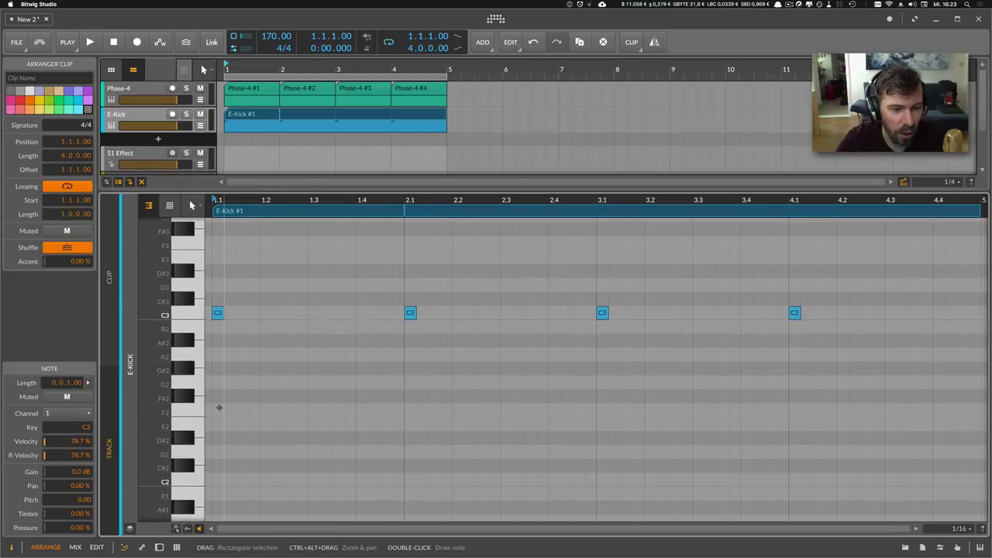
pyautogui.doubleClick(219, 408)
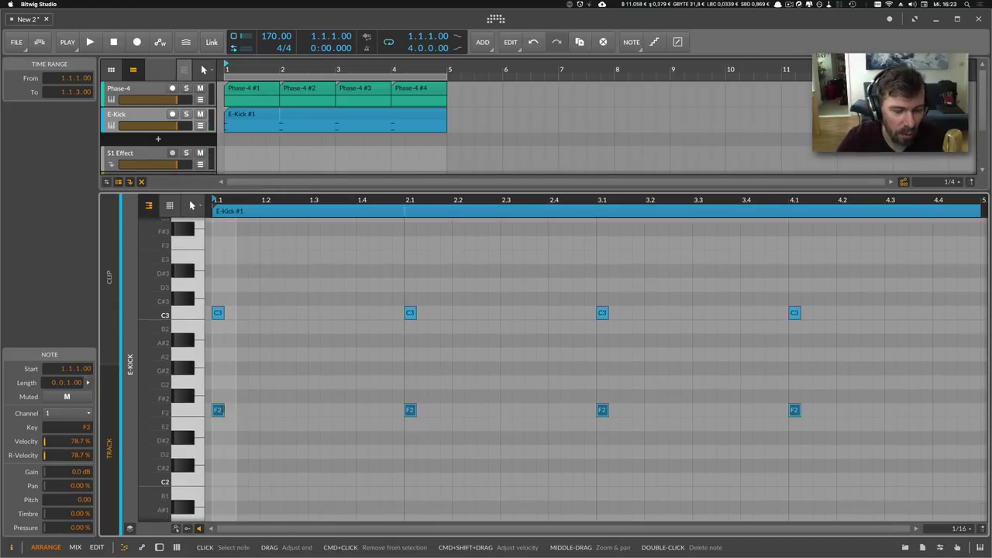
pyautogui.doubleClick(220, 354)
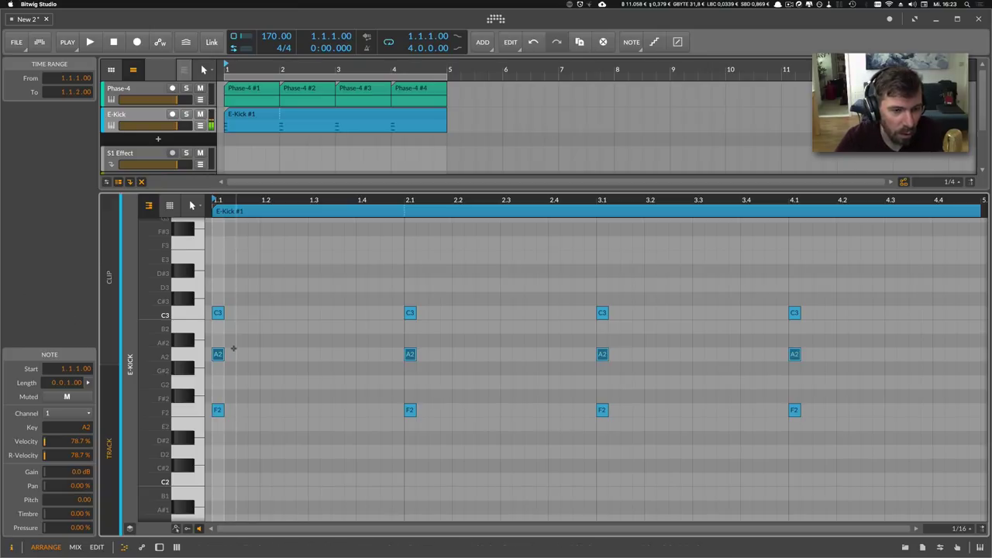
pyautogui.moveTo(262, 387); pyautogui.dragTo(222, 295)
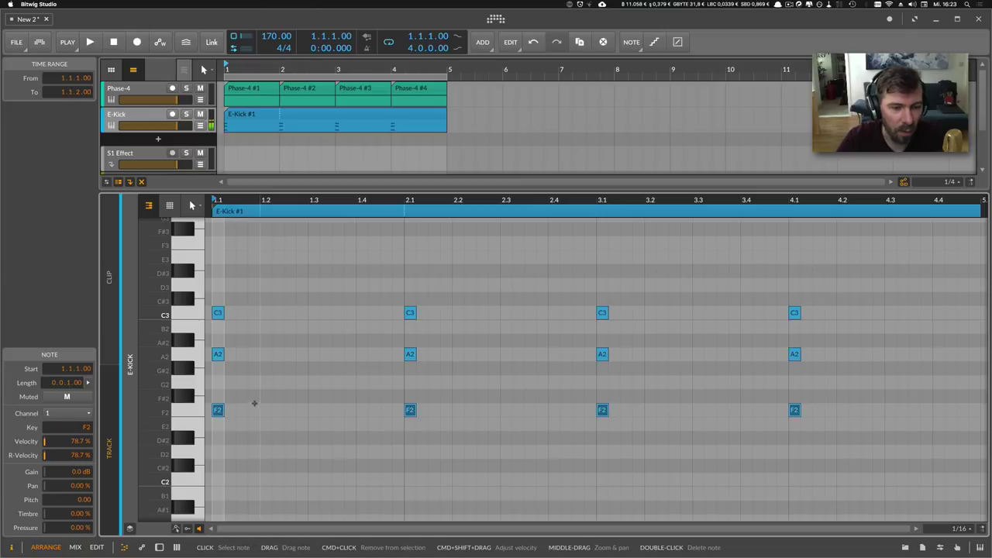
pyautogui.click(219, 354)
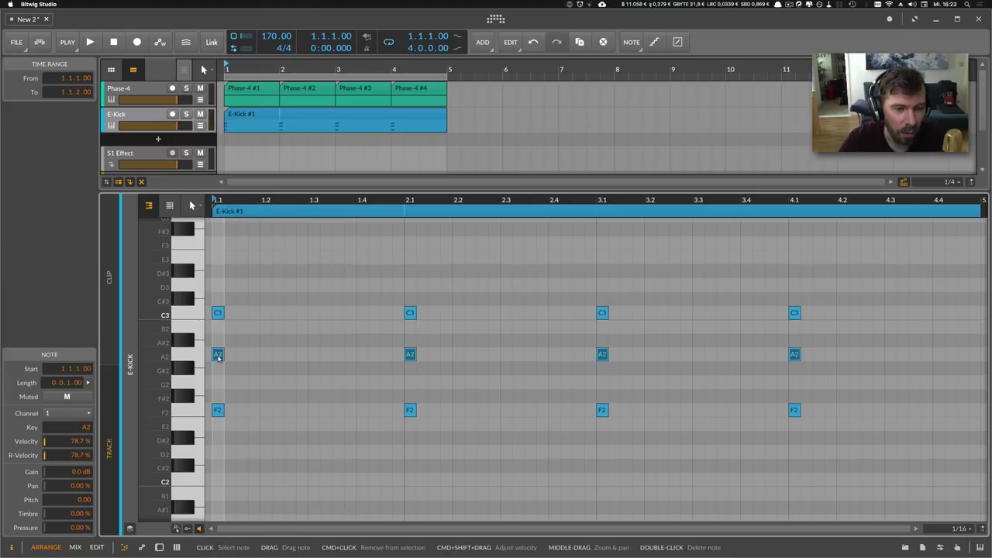
pyautogui.click(219, 313)
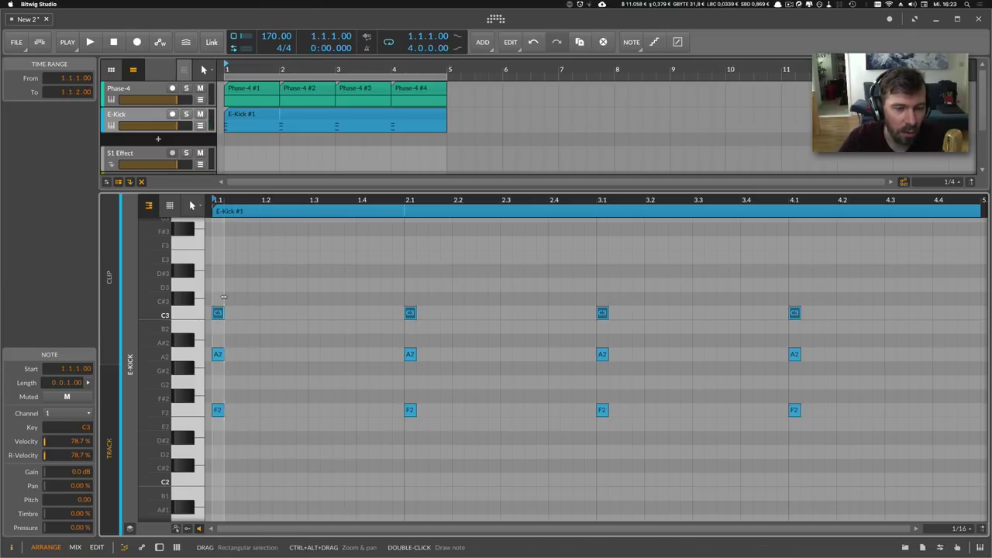
# Delete the F2 and A2 notes from the E-Kick clip.
pyautogui.moveTo(230, 201); pyautogui.dragTo(235, 242)
pyautogui.click(270, 318)
pyautogui.moveTo(270, 420); pyautogui.dragTo(223, 344)
pyautogui.press('Delete')
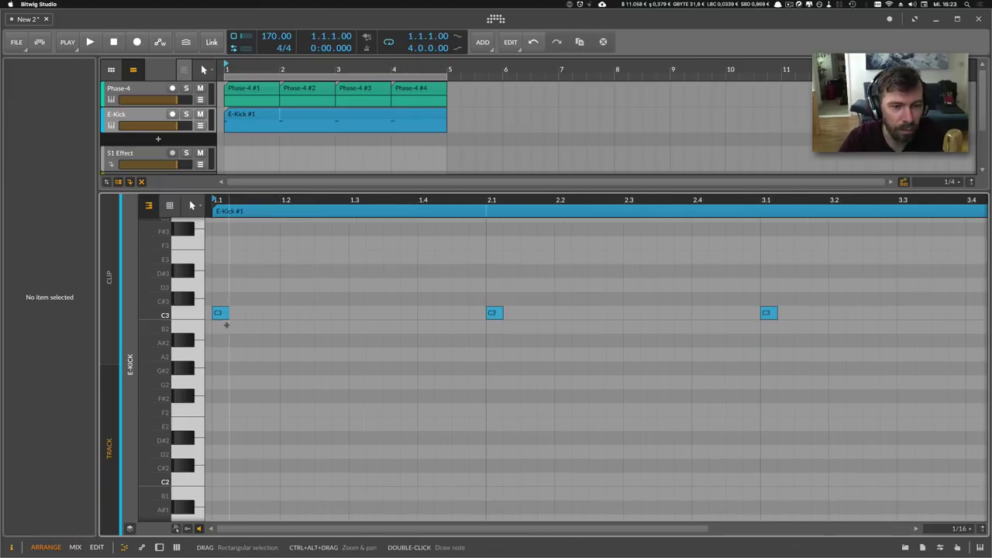
# Transpose the remaining kick note down three semitones to A2 and start playback.
pyautogui.hotkey('ctrl', 'a')
pyautogui.press('Down')
pyautogui.press('Down')
pyautogui.press('Down')
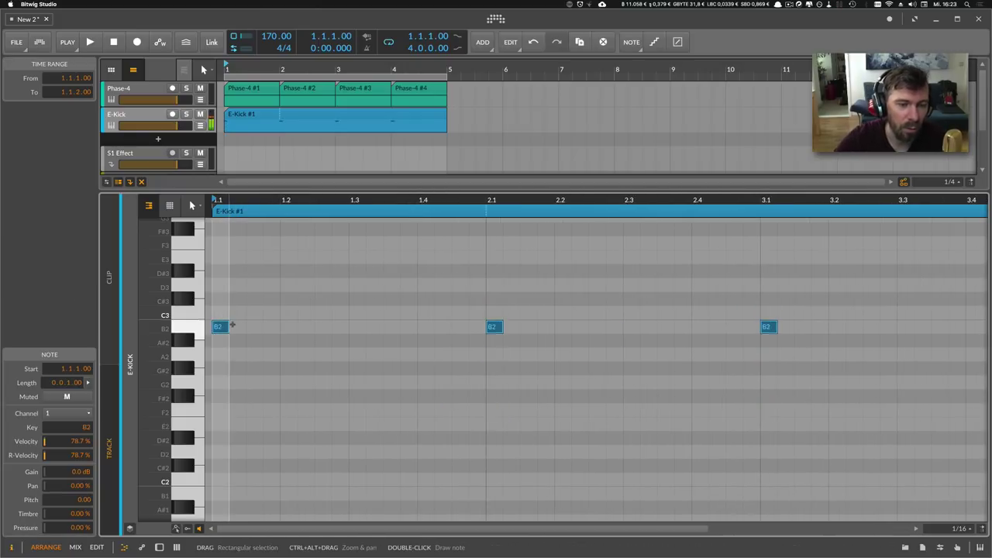
pyautogui.moveTo(229, 200)
pyautogui.mouseDown()
pyautogui.moveTo(232, 224)
pyautogui.moveTo(236, 206)
pyautogui.mouseUp()
pyautogui.press('space')
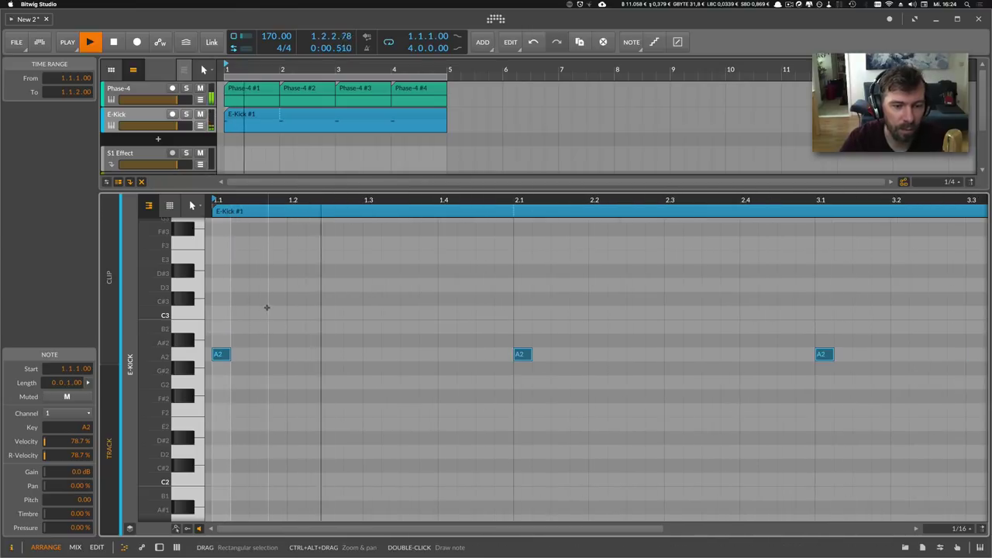
# Add a second A2 kick note at 1.2.3 in the looped clip, then stop playback.
pyautogui.doubleClick(293, 354)
pyautogui.press('Right')
pyautogui.press('Right')
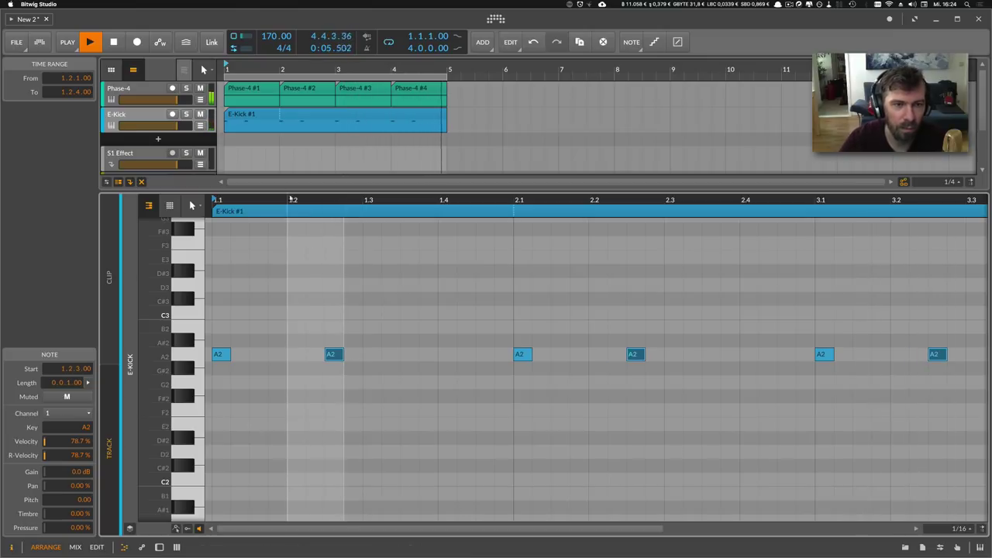
pyautogui.press('space')
# Show the E-Kick device, tune the kick to A and lengthen its generator decay.
pyautogui.doubleClick(124, 114)
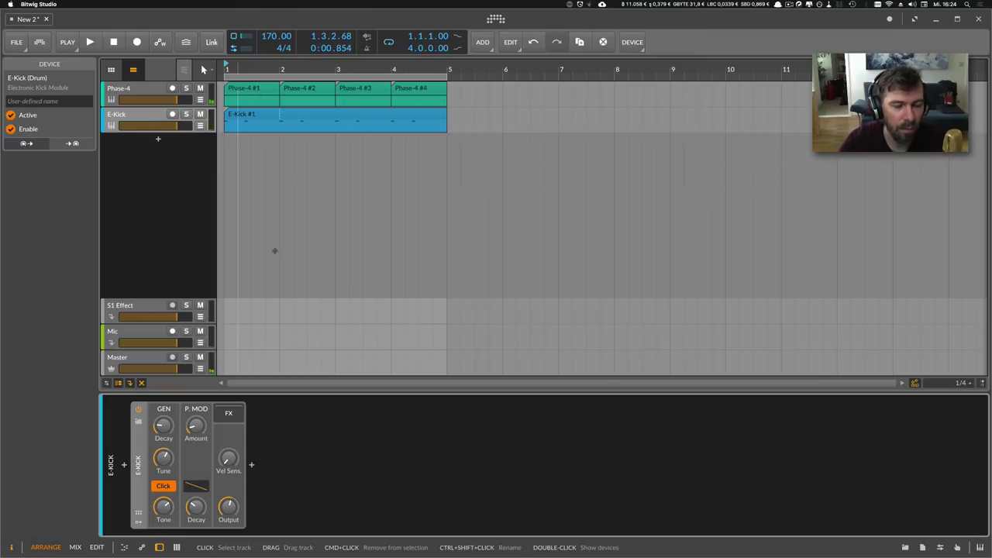
pyautogui.click(163, 459)
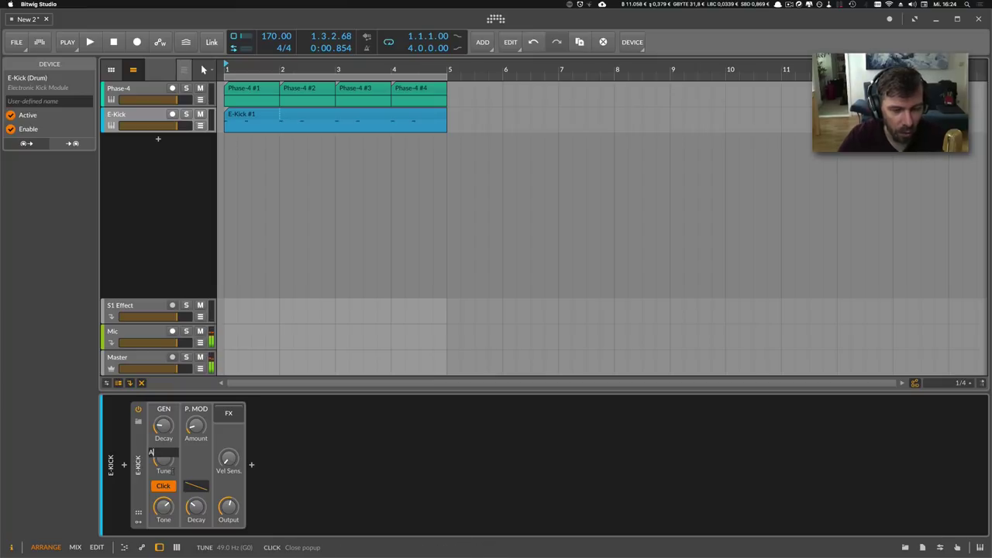
pyautogui.click(163, 458)
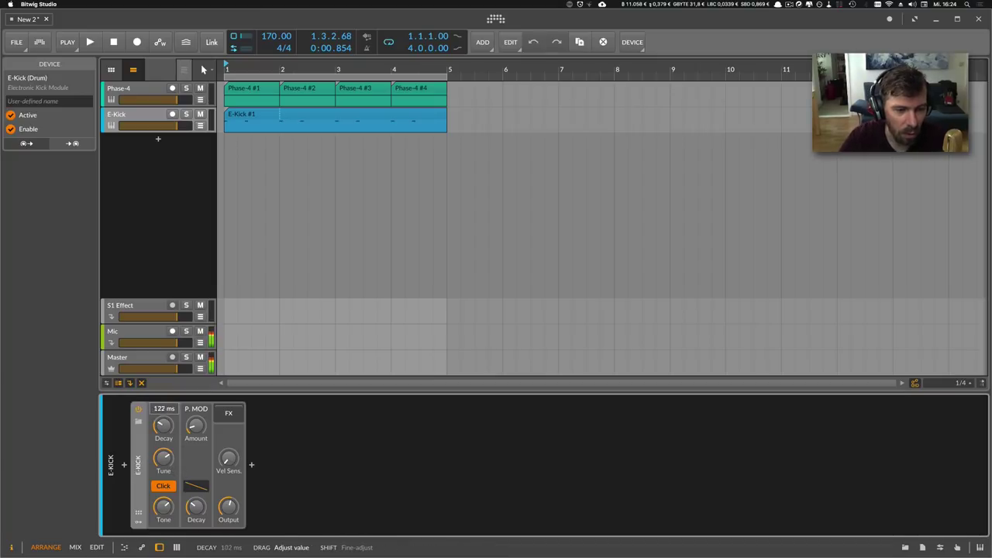
# Raise the E-Kick output level and restart playback to hear it.
pyautogui.press('space')
pyautogui.moveTo(227, 512); pyautogui.dragTo(228, 482)
pyautogui.press('space')
pyautogui.press('space')
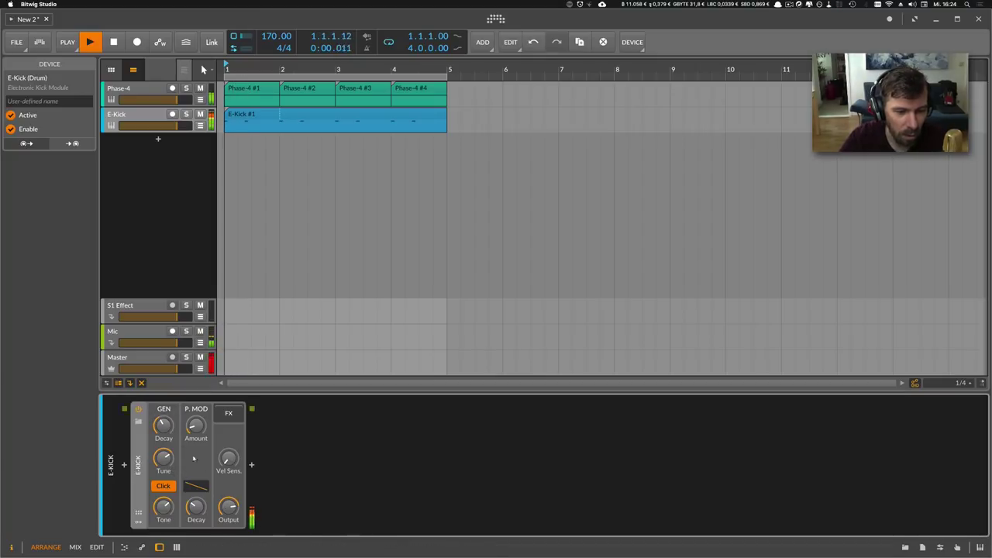
# Lengthen the E-Kick generator decay further and audition the kick from the loop start.
pyautogui.moveTo(163, 427); pyautogui.dragTo(163, 414)
pyautogui.press('space')
pyautogui.press('space')
pyautogui.press('space')
pyautogui.press('space')
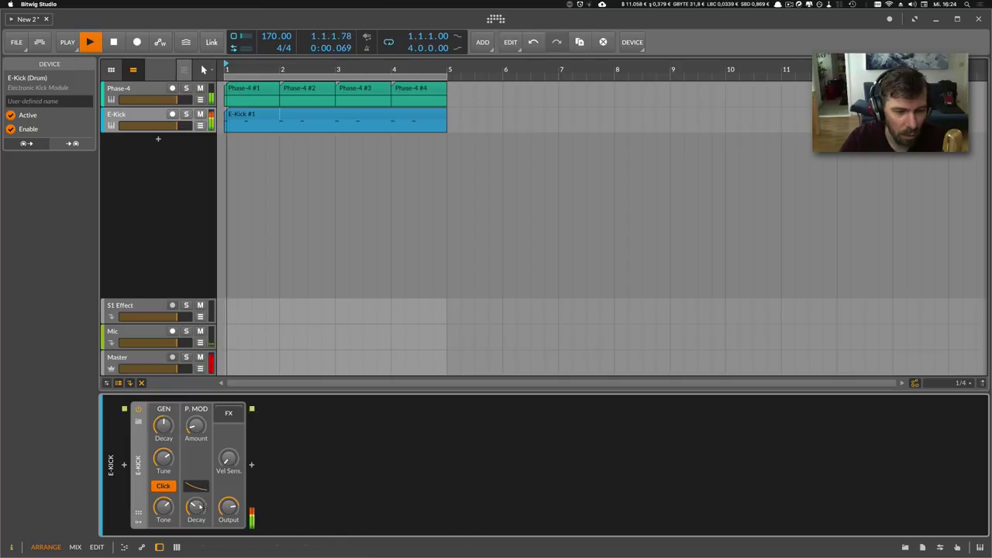
# Lengthen the E-Kick pitch modulation decay to 257 ms while repeatedly auditioning the kick.
pyautogui.press('space')
pyautogui.press('space')
pyautogui.press('space')
pyautogui.press('space')
pyautogui.press('space')
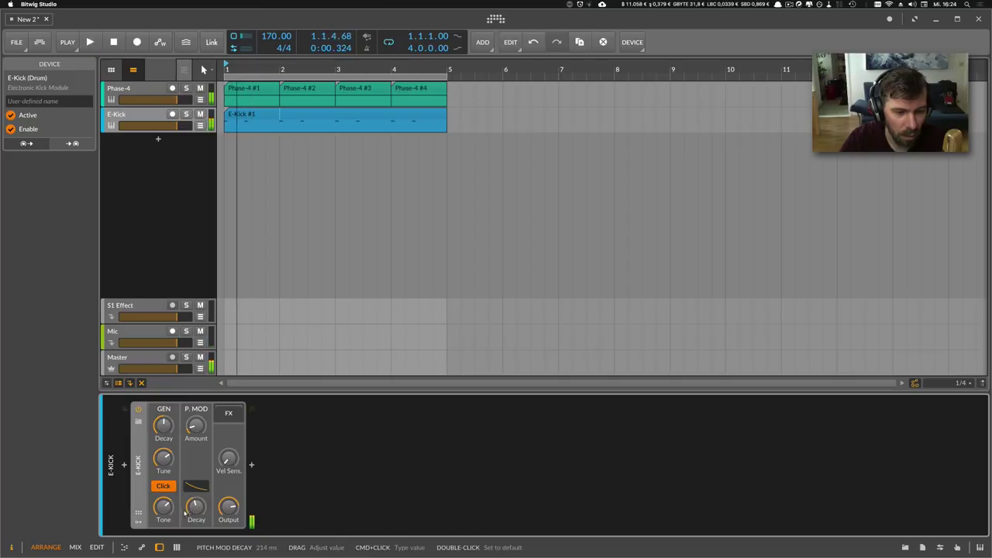
pyautogui.press('space')
pyautogui.moveTo(196, 512); pyautogui.dragTo(195, 501)
# Audition the adjusted kick together with the bass by repeatedly starting and stopping playback from the loop start.
pyautogui.press('space')
pyautogui.press('space')
pyautogui.press('space')
pyautogui.press('space')
pyautogui.press('space')
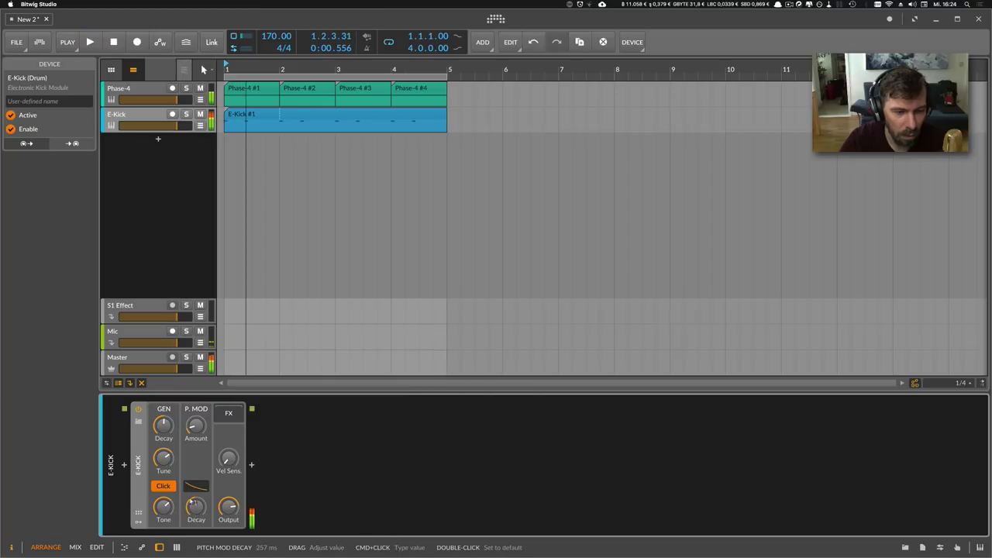
pyautogui.press('space')
pyautogui.press('space')
pyautogui.press('space')
pyautogui.press('space')
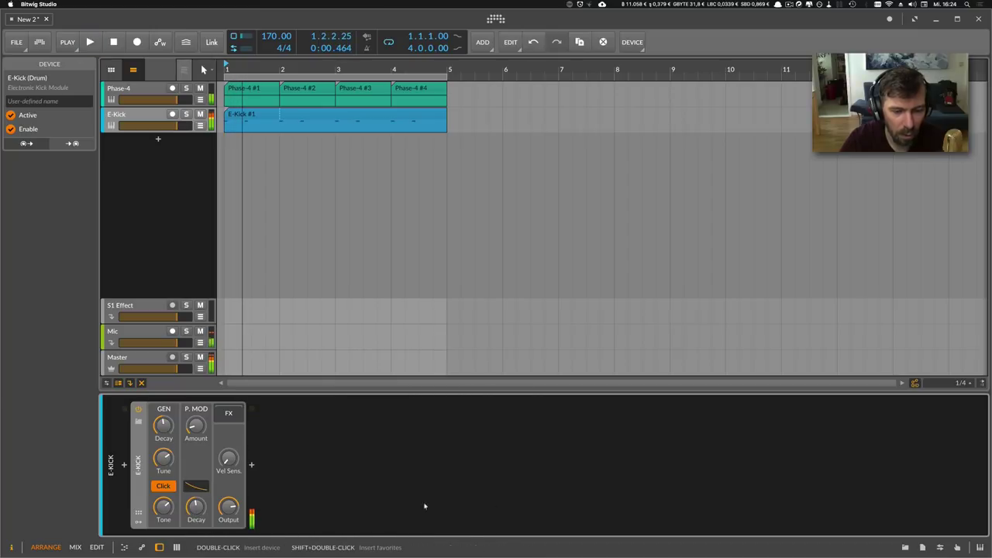
# Search the sample library for "kick" and audition several of the kick samples, including the Legend 606 ones.
pyautogui.click(904, 548)
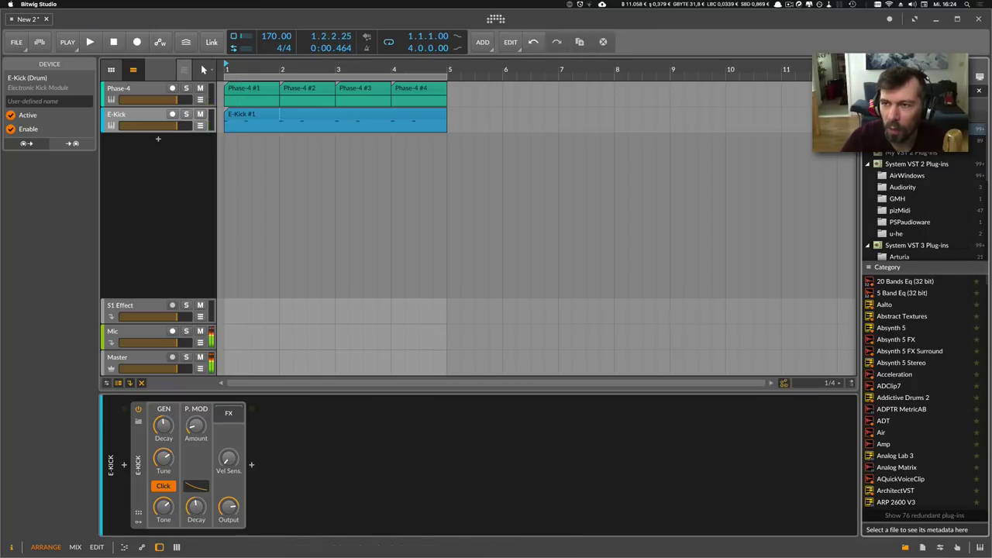
pyautogui.click(927, 77)
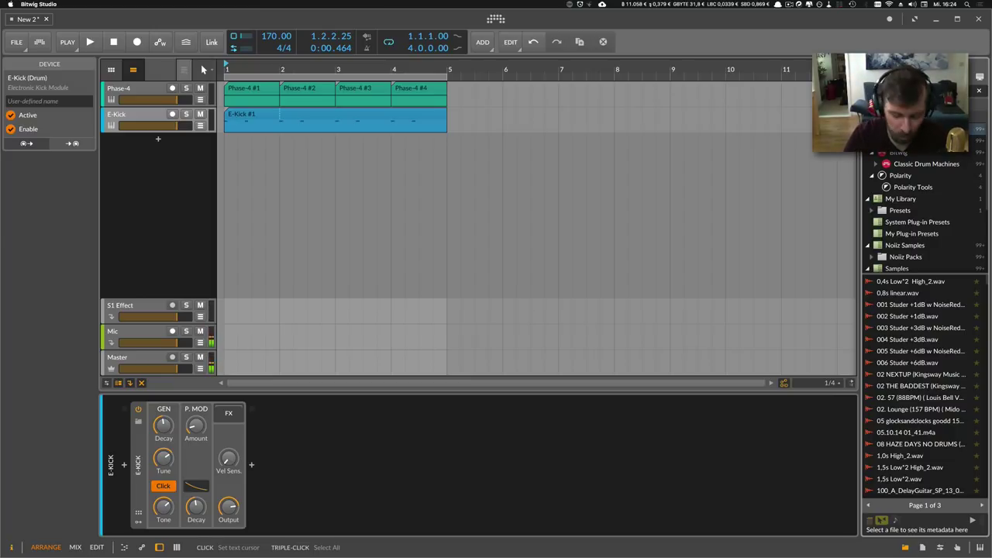
pyautogui.write('kick')
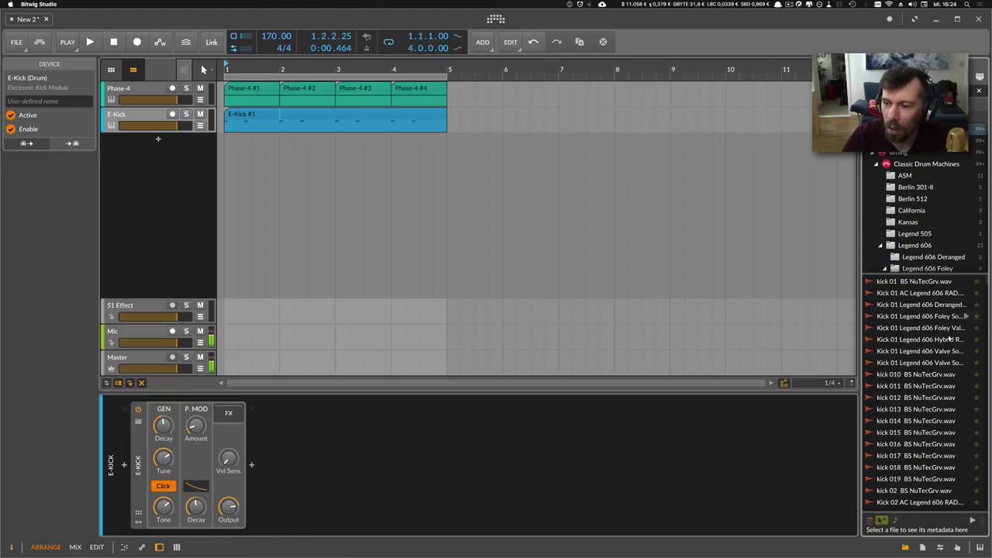
pyautogui.scroll(-5, 930, 341)
pyautogui.click(907, 329)
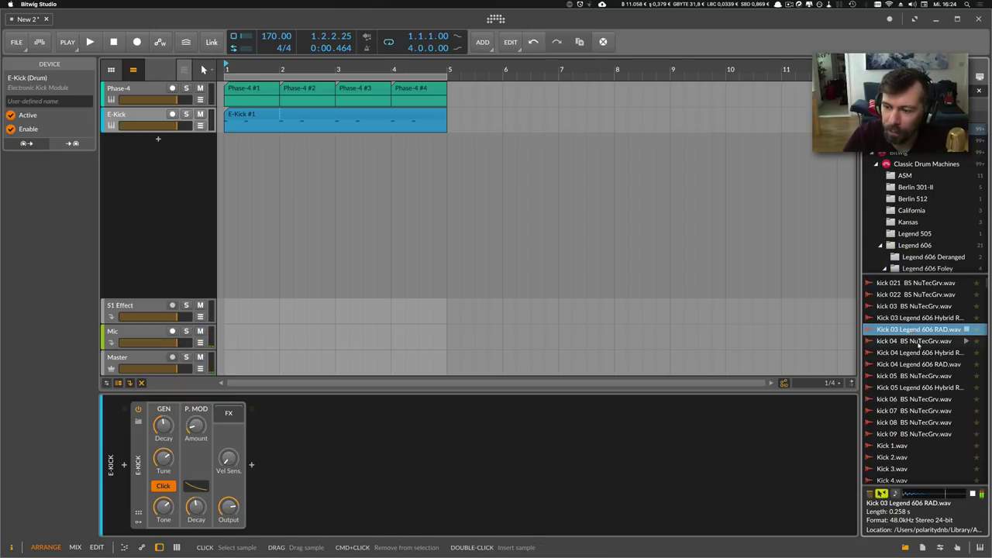
pyautogui.click(919, 352)
pyautogui.click(915, 387)
pyautogui.click(913, 399)
pyautogui.scroll(-5, 912, 406)
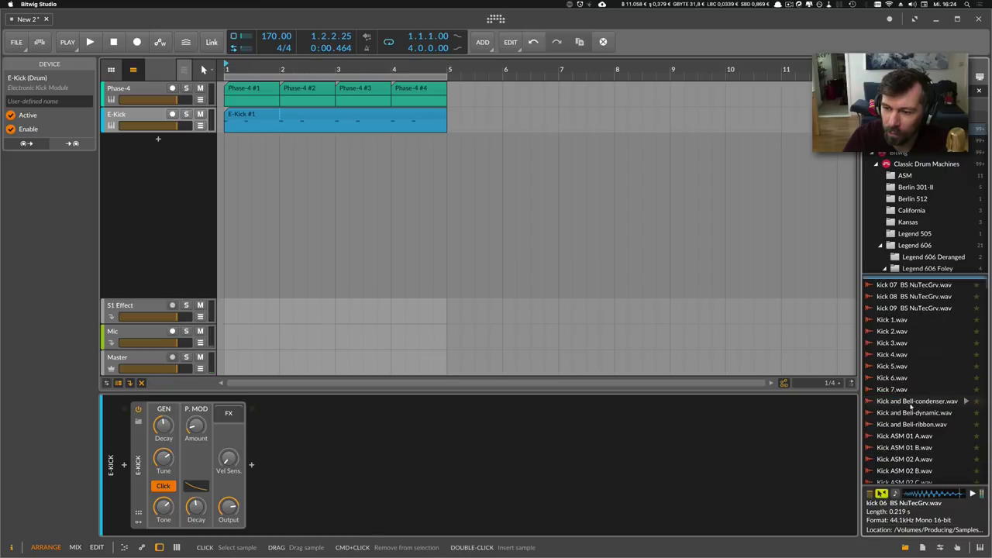
# Audition further kicks and load Kick Legend 606 Valve Train RAD.wav as a Sampler in the E-Kick's FX chain.
pyautogui.click(910, 404)
pyautogui.click(911, 411)
pyautogui.scroll(-10, 910, 409)
pyautogui.click(910, 405)
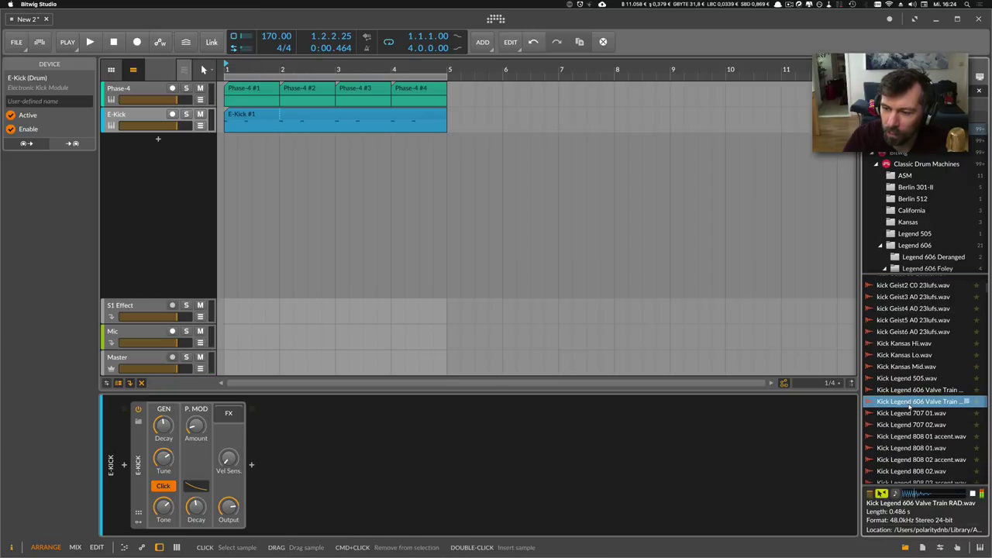
pyautogui.moveTo(910, 404); pyautogui.dragTo(231, 413)
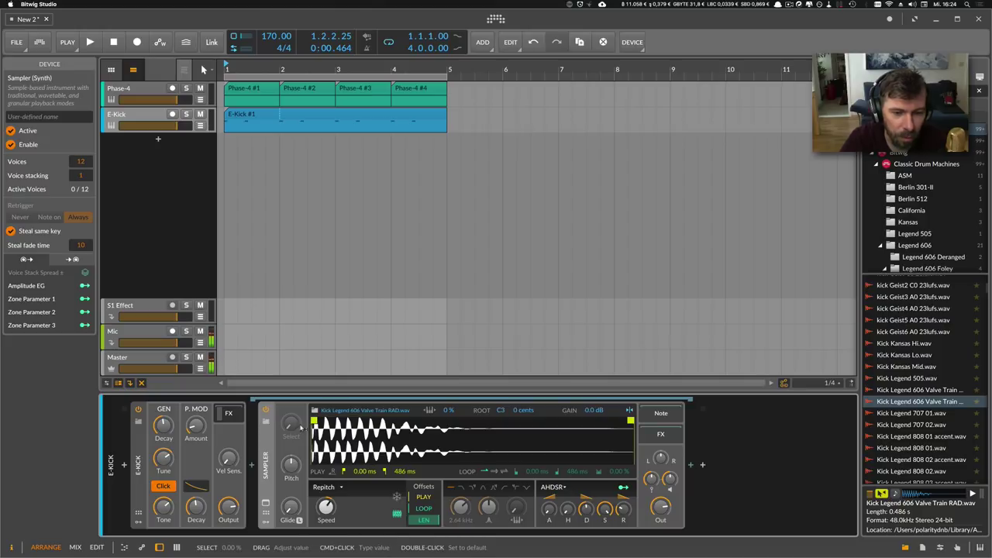
# Insert a Replacer before the Sampler, move the Sampler into the Replacer's Generator chain, and close the browser.
pyautogui.click(252, 465)
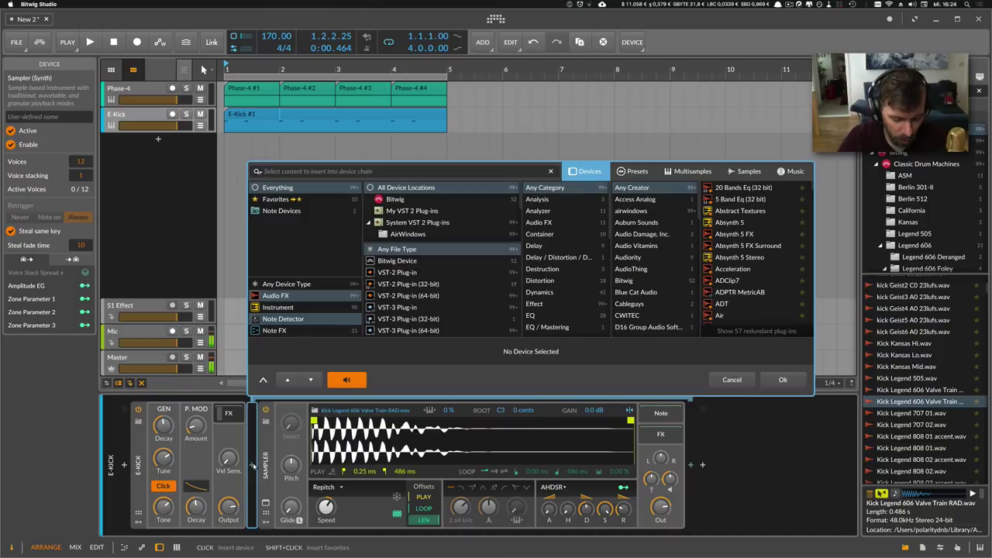
pyautogui.write('replace')
pyautogui.press('Return')
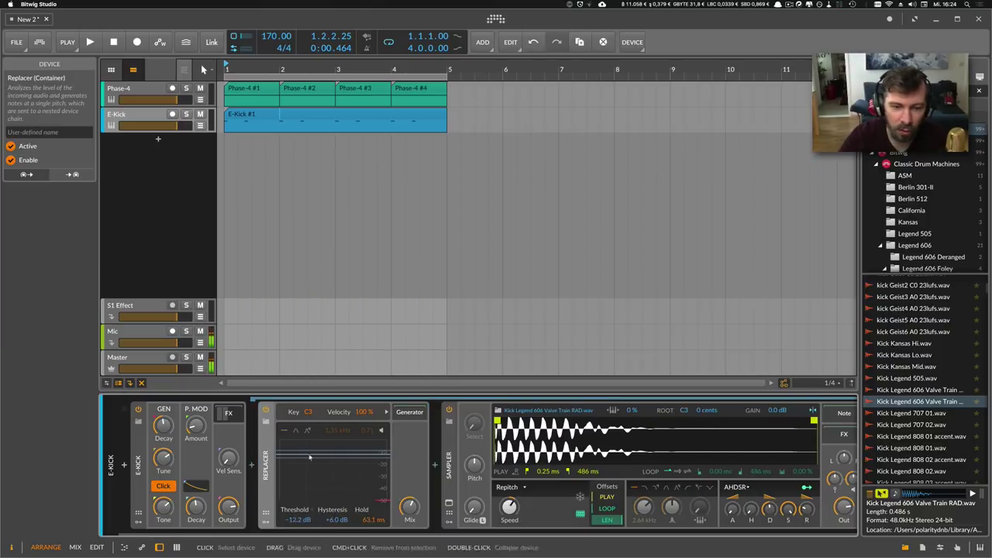
pyautogui.click(450, 456)
pyautogui.moveTo(403, 415); pyautogui.dragTo(405, 416)
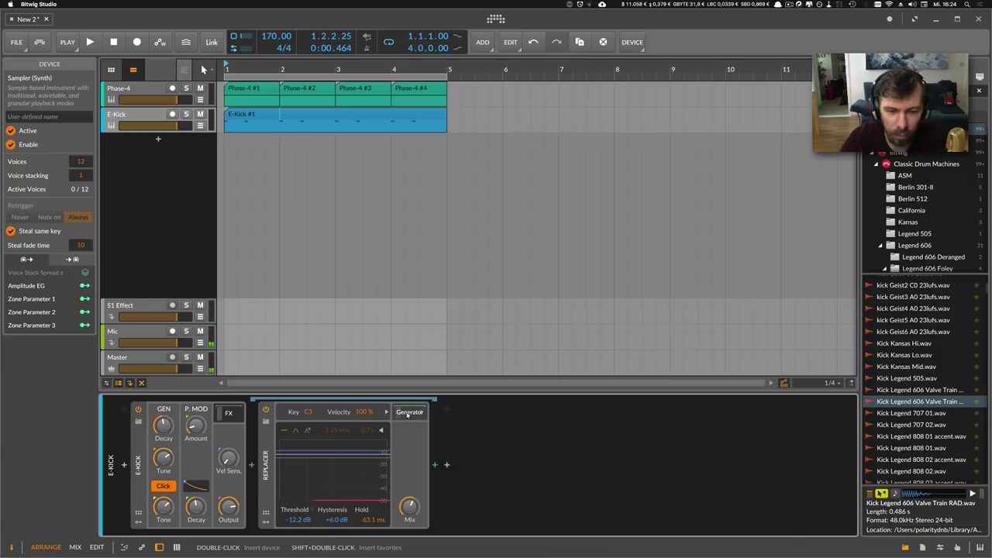
pyautogui.moveTo(465, 534); pyautogui.dragTo(806, 531)
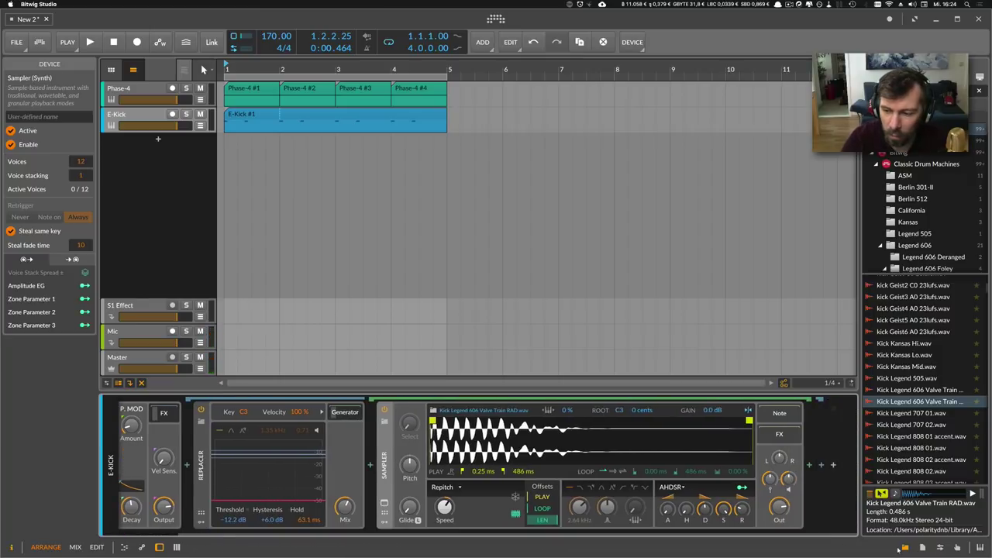
pyautogui.click(904, 547)
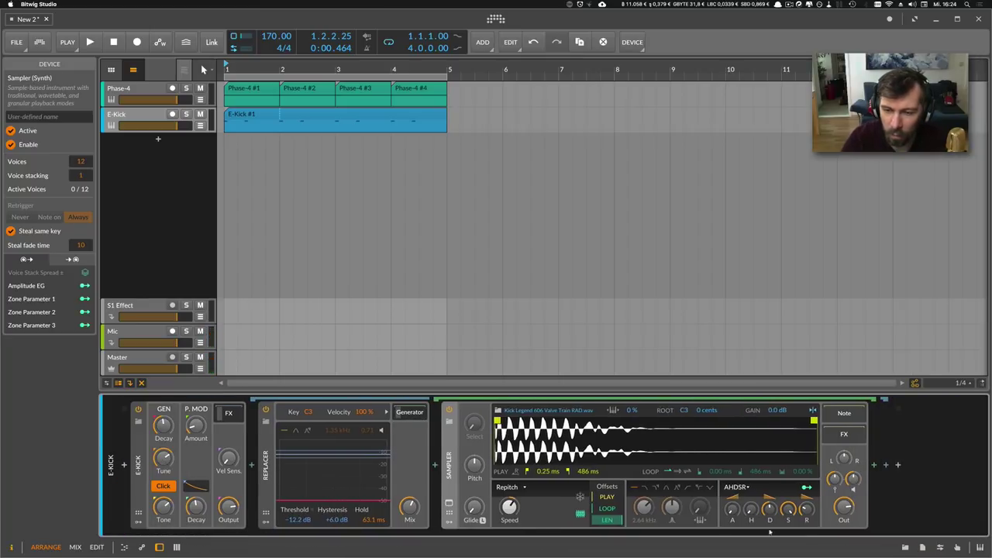
# Solo the E-Kick track, audition the layered kick, and lower the Sampler's output level.
pyautogui.click(186, 114)
pyautogui.press('space')
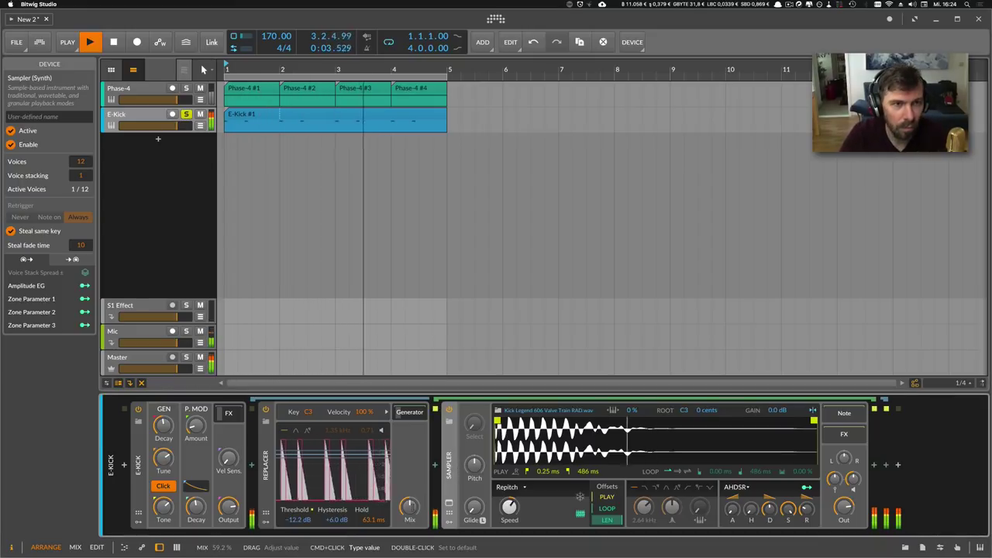
pyautogui.press('space')
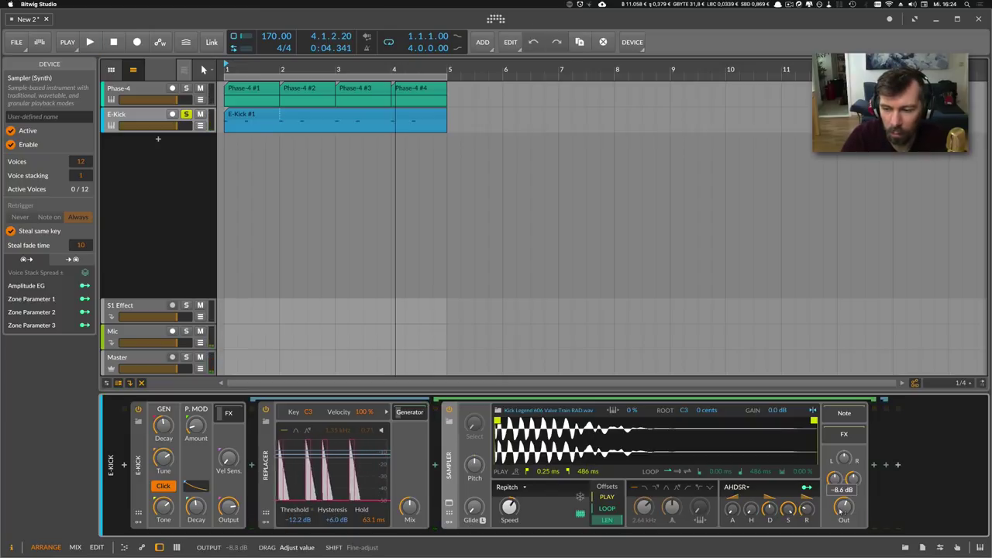
pyautogui.press('space')
pyautogui.press('space')
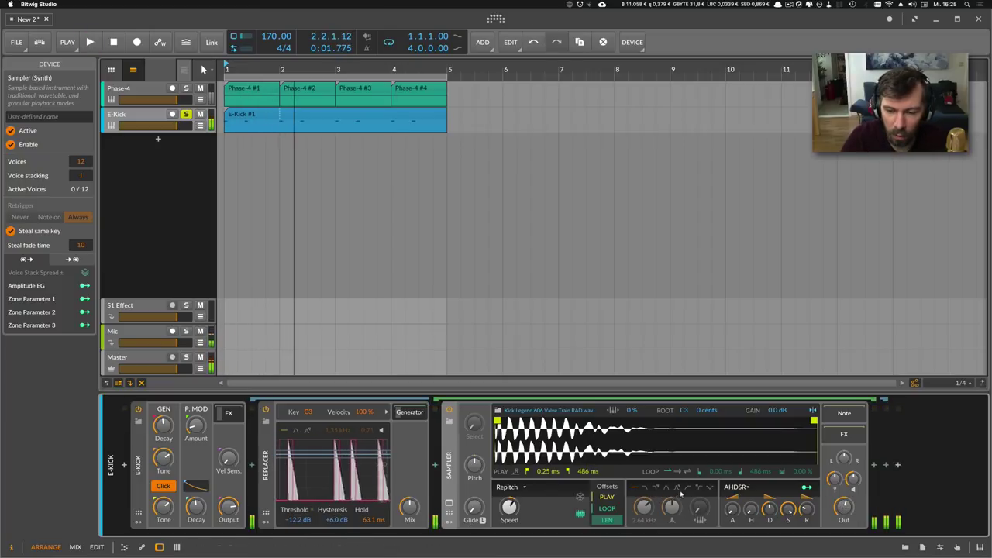
# Give the Sampler a high-pass filter with reduced resonance and a 305 Hz cutoff, and set its output to -5.3 dB.
pyautogui.click(677, 488)
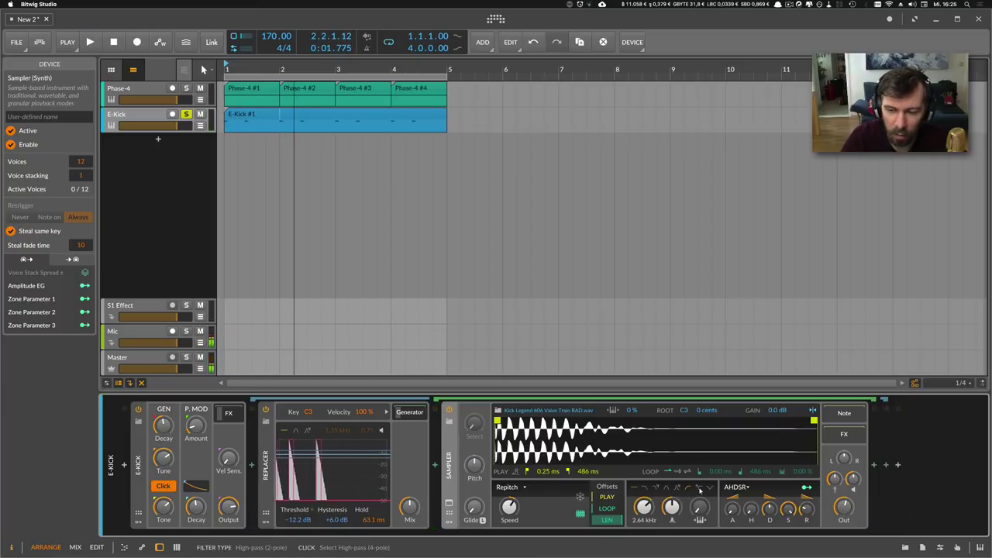
pyautogui.moveTo(672, 505); pyautogui.dragTo(643, 517)
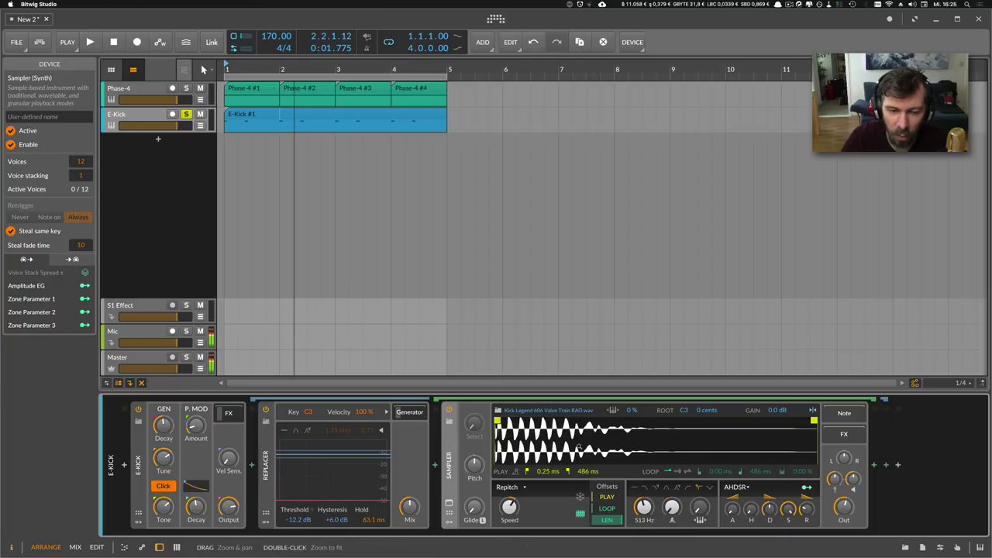
pyautogui.press('space')
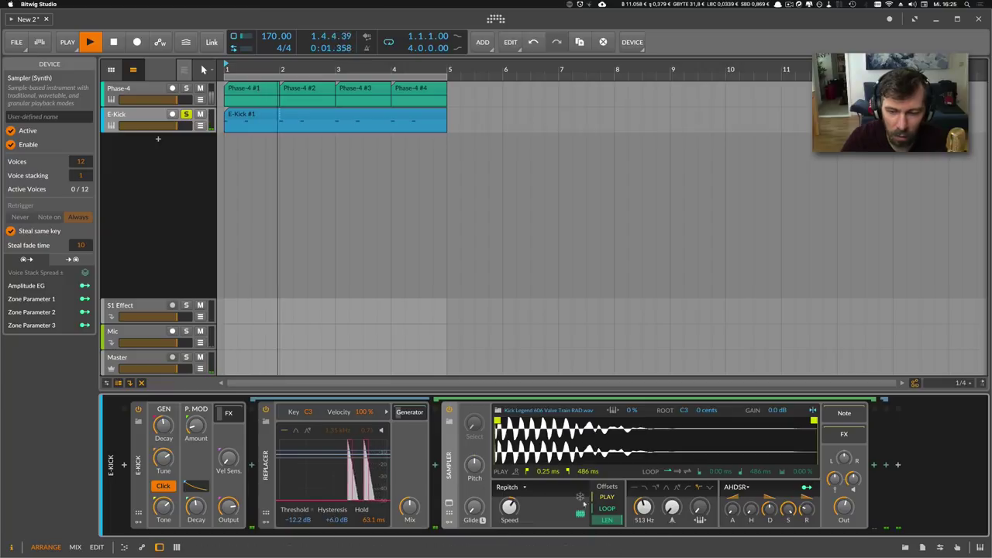
pyautogui.moveTo(648, 509); pyautogui.dragTo(648, 517)
pyautogui.moveTo(843, 508); pyautogui.dragTo(844, 501)
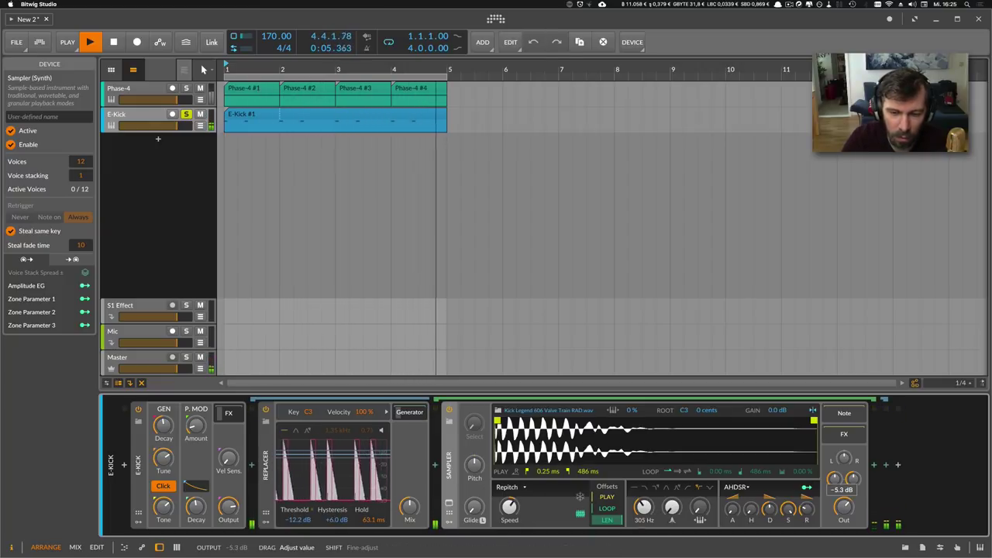
# During playback, set the E-Kick decay to 327 ms and its output to -4.0 dB, and lower the Sampler's high-pass cutoff to 92.5 Hz.
pyautogui.moveTo(509, 507)
pyautogui.mouseDown()
pyautogui.moveTo(510, 496)
pyautogui.moveTo(509, 508)
pyautogui.mouseUp()
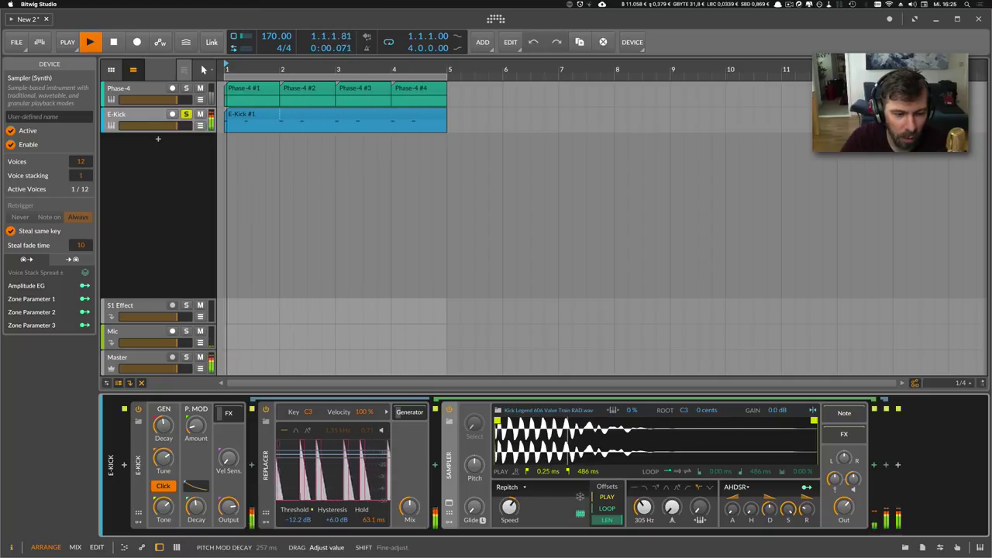
pyautogui.moveTo(164, 425); pyautogui.dragTo(163, 421)
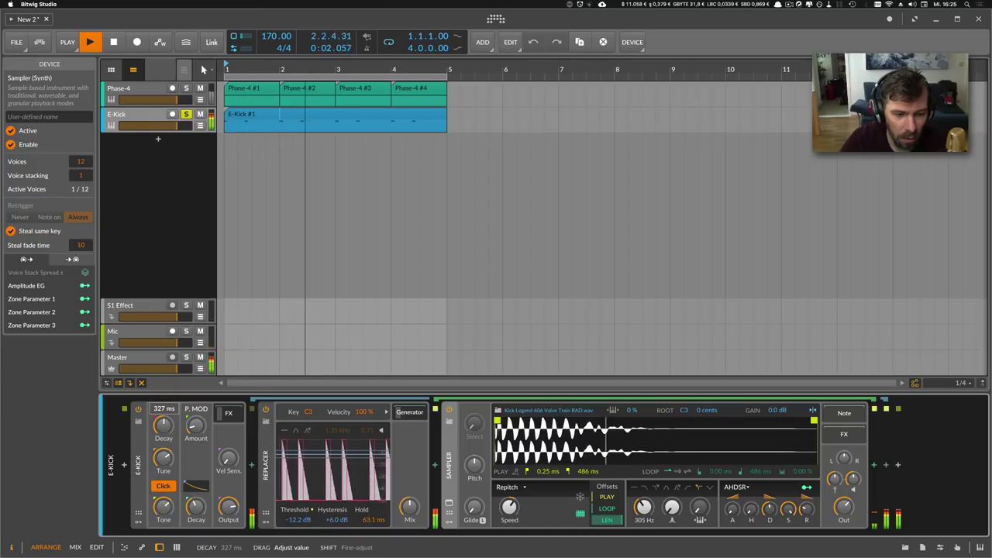
pyautogui.moveTo(644, 508); pyautogui.dragTo(644, 526)
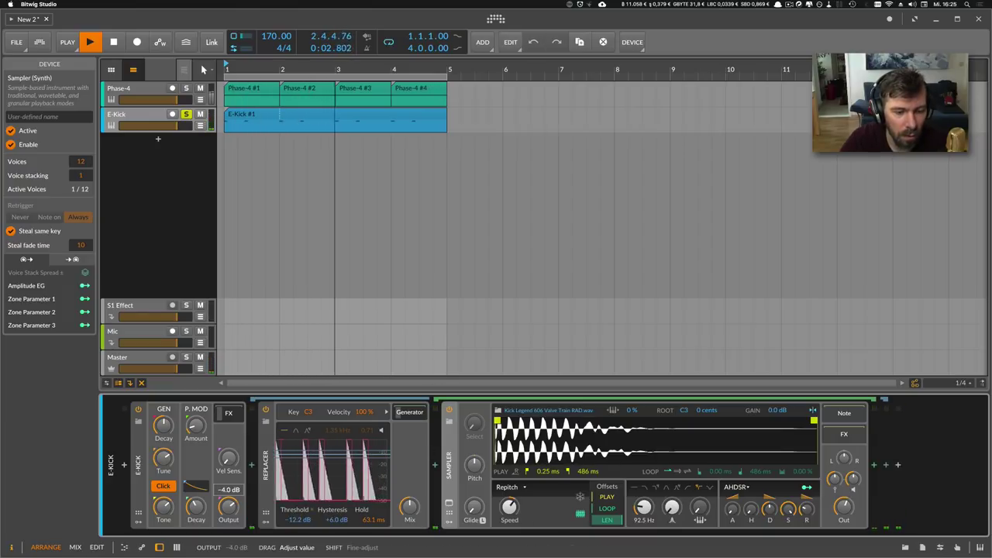
# Fold away the Replacer's Generator chain and insert an EQ-2 after the Replacer.
pyautogui.click(414, 416)
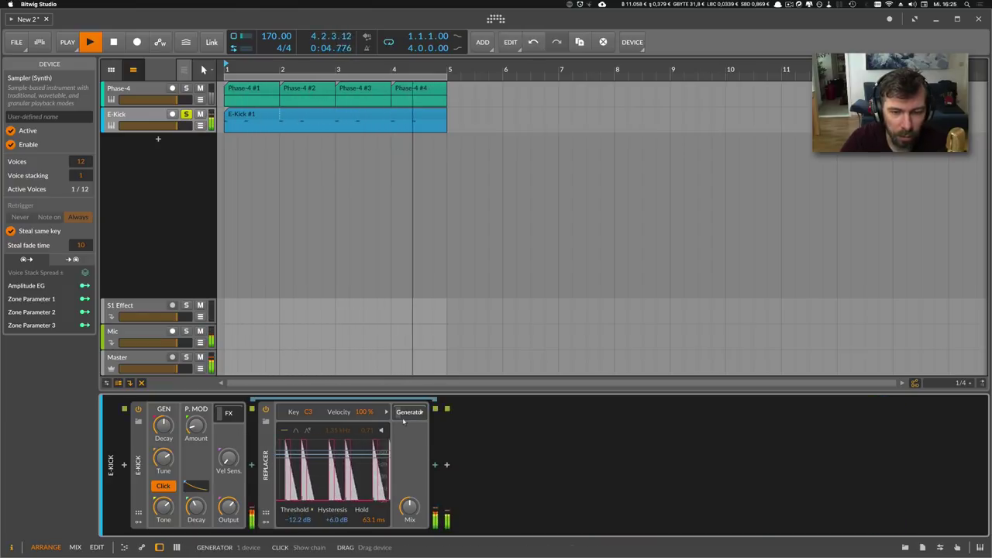
pyautogui.click(434, 466)
pyautogui.write('e')
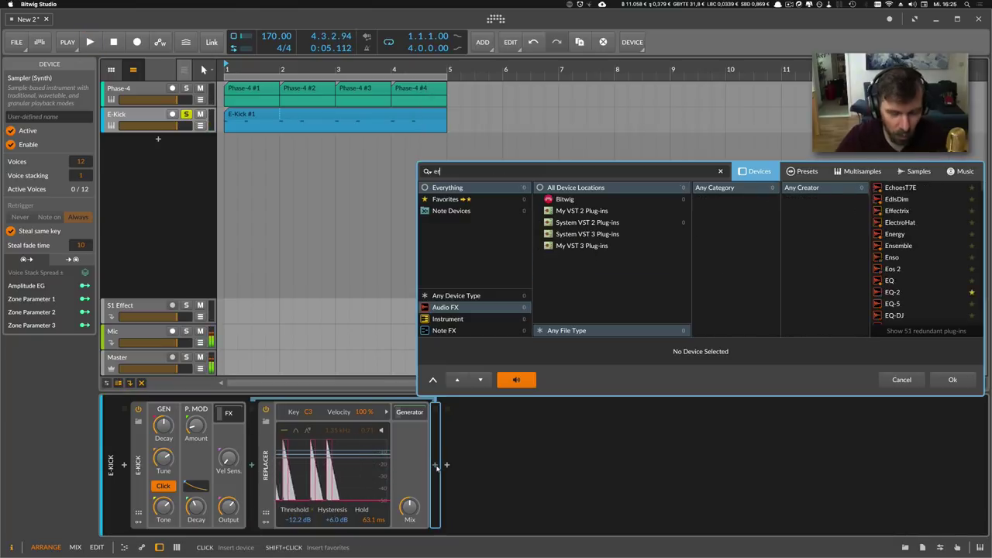
pyautogui.write('q')
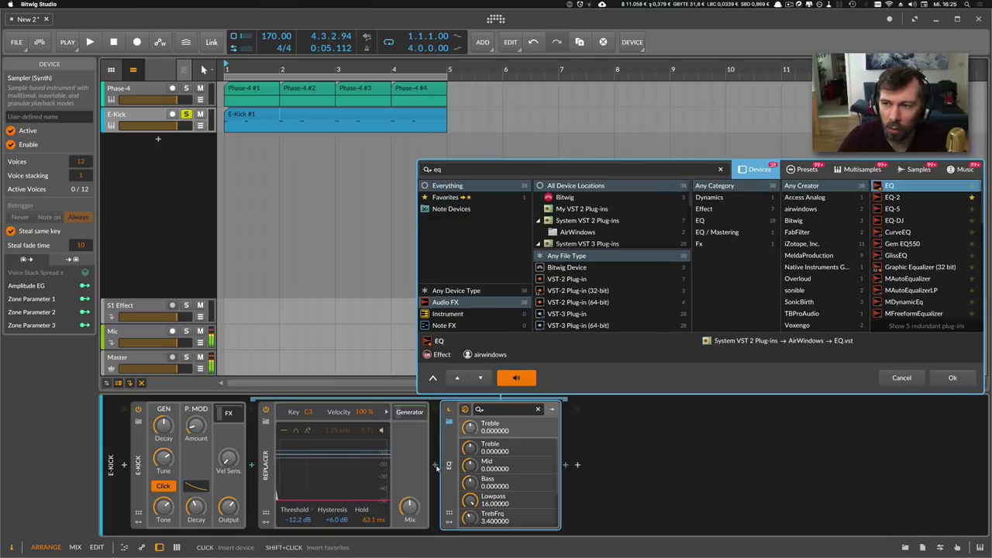
pyautogui.press('Return')
# Set the EQ-2 low band to A0 (55 Hz) with a 6.7 dB boost and audition the kick briefly.
pyautogui.keyDown('super'); pyautogui.click(484, 508); pyautogui.keyUp('super')
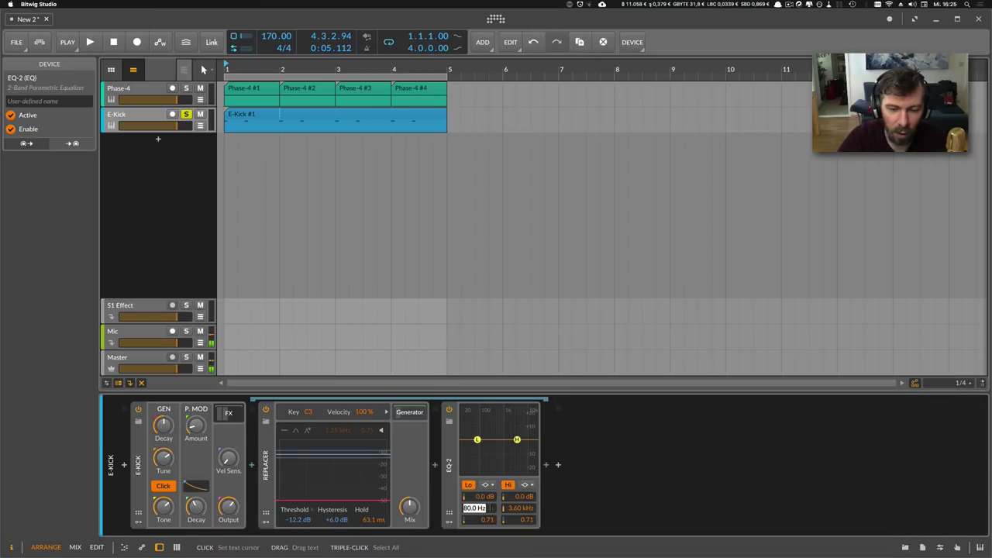
pyautogui.write('A0')
pyautogui.press('Return')
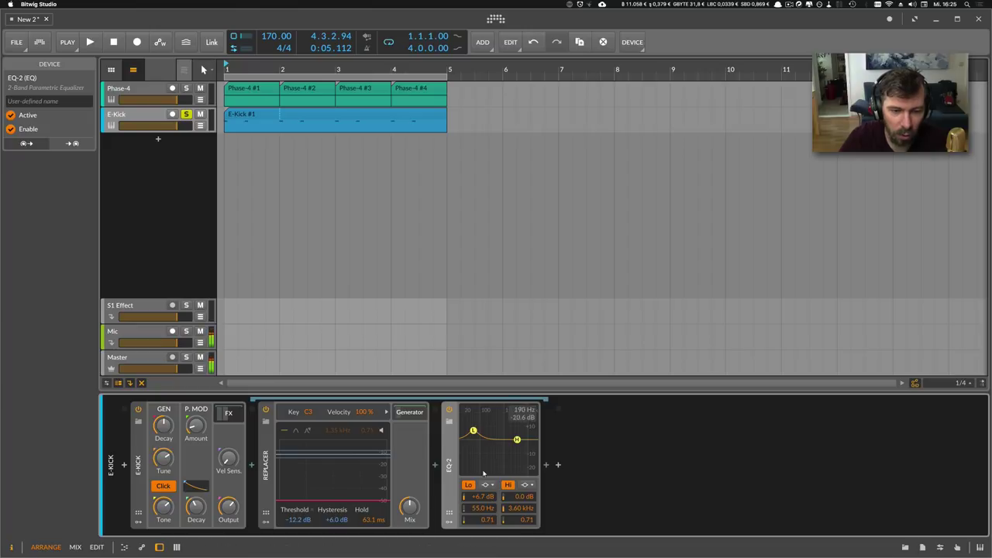
pyautogui.press('space')
pyautogui.press('space')
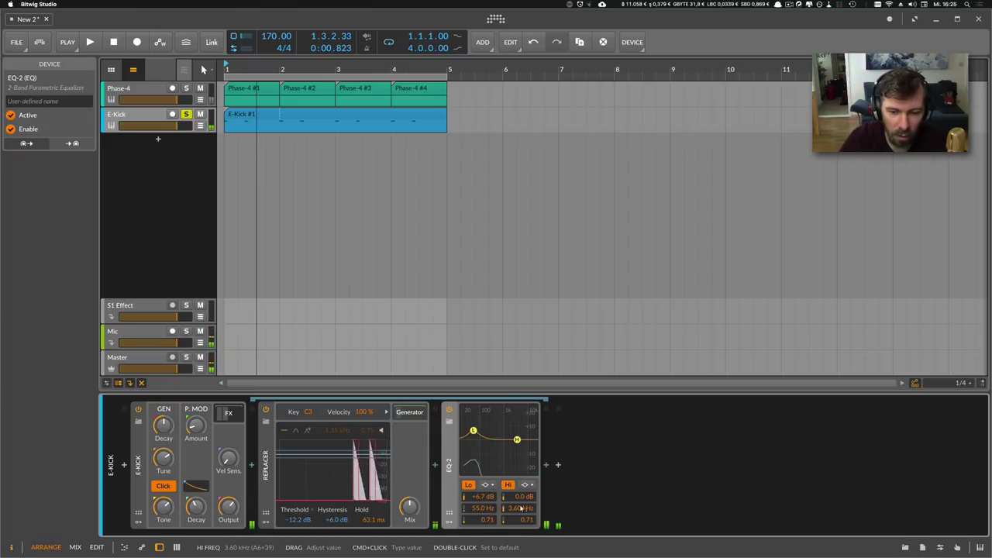
# Set the EQ-2 high band to 110 Hz with a Q of 2.22 and an 11.7 dB boost while auditioning.
pyautogui.keyDown('super'); pyautogui.click(519, 508); pyautogui.keyUp('super')
pyautogui.write('110')
pyautogui.press('Return')
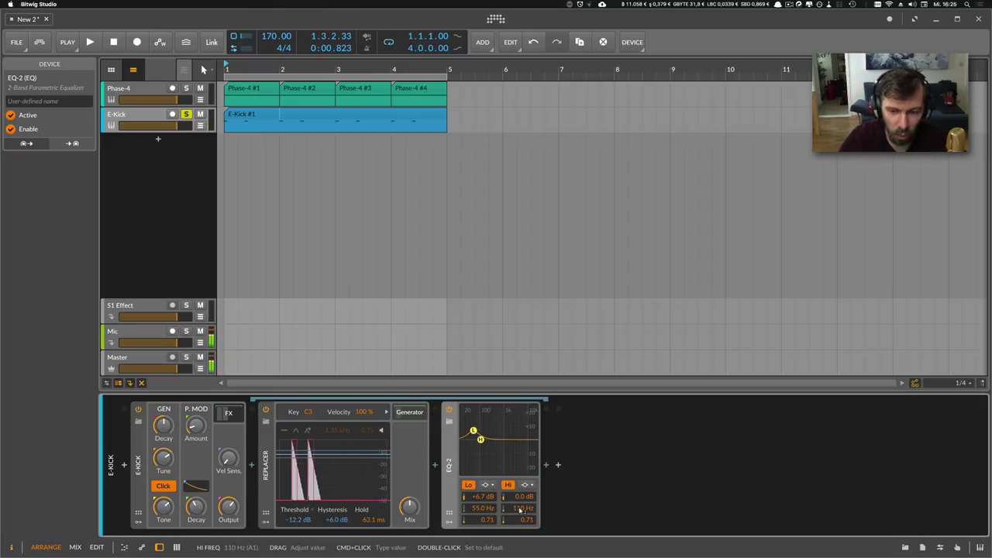
pyautogui.moveTo(522, 498); pyautogui.dragTo(523, 488)
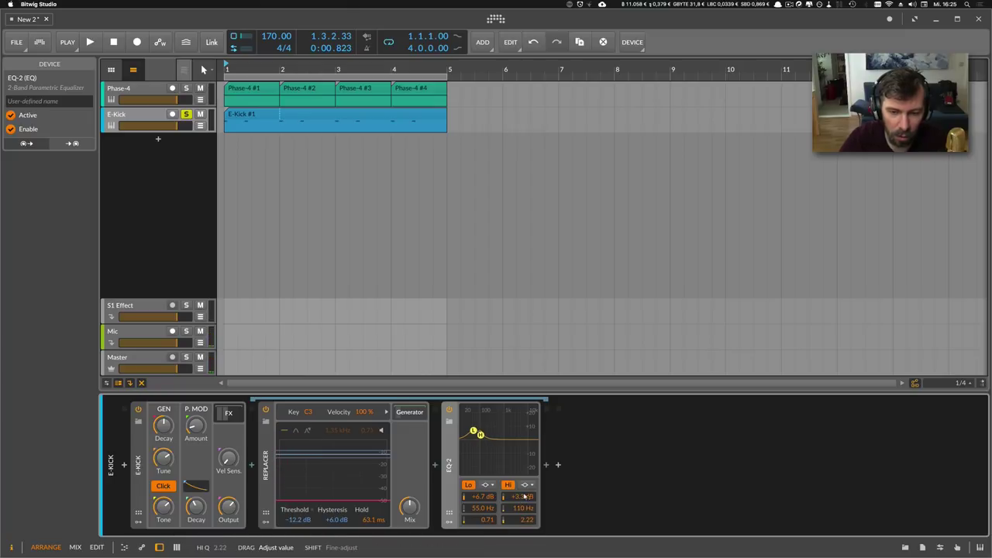
pyautogui.press('space')
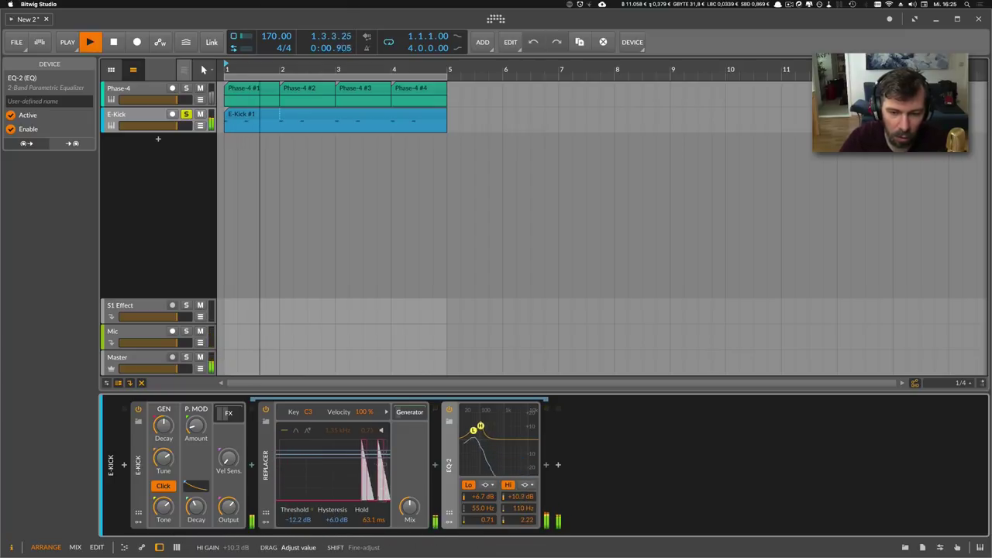
pyautogui.moveTo(524, 498); pyautogui.dragTo(525, 482)
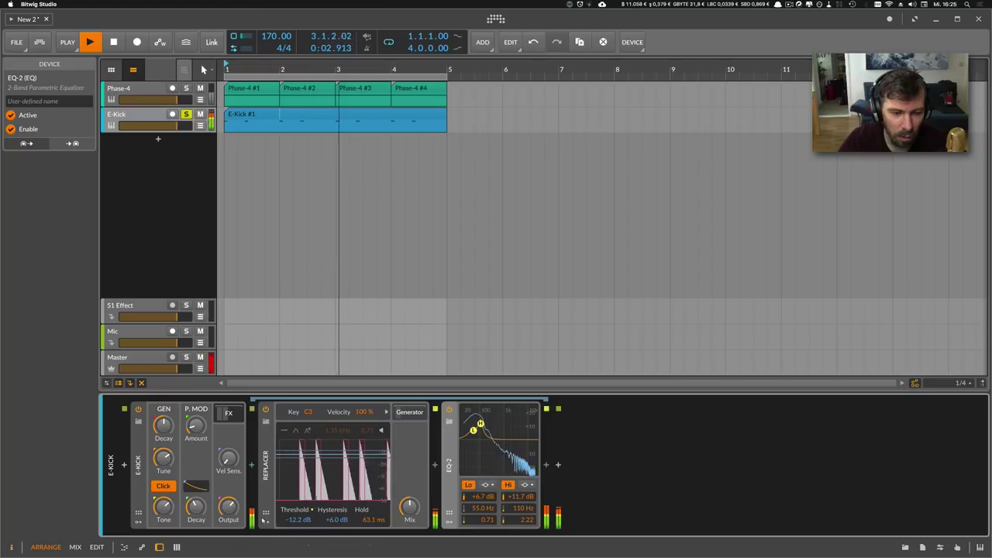
# Lower the E-Kick output to -11.2 dB and rebalance EQ-2: low band +9.9 dB with Q 2.43, high band +8.5 dB with Q 1.44.
pyautogui.moveTo(228, 507); pyautogui.dragTo(229, 517)
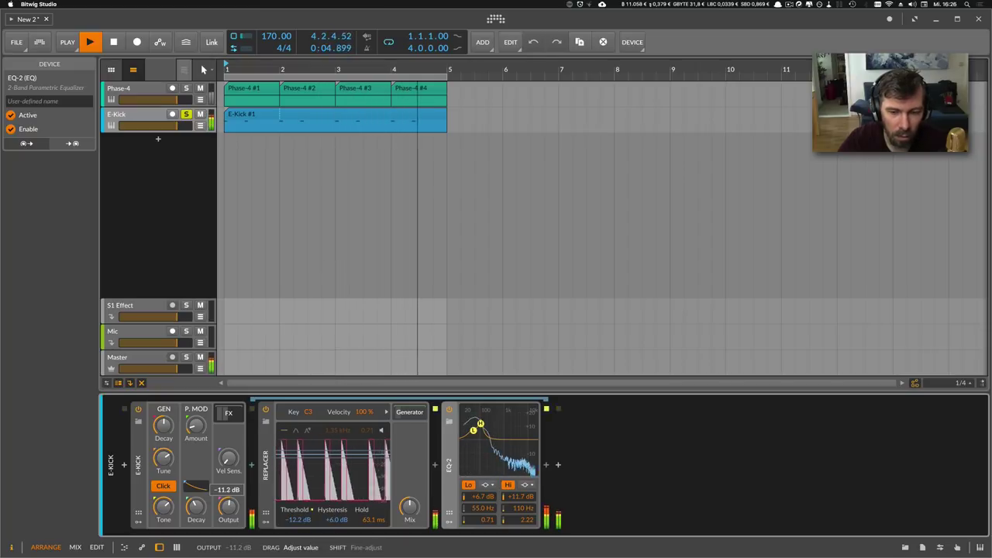
pyautogui.moveTo(523, 497); pyautogui.dragTo(480, 481)
pyautogui.moveTo(487, 520); pyautogui.dragTo(487, 512)
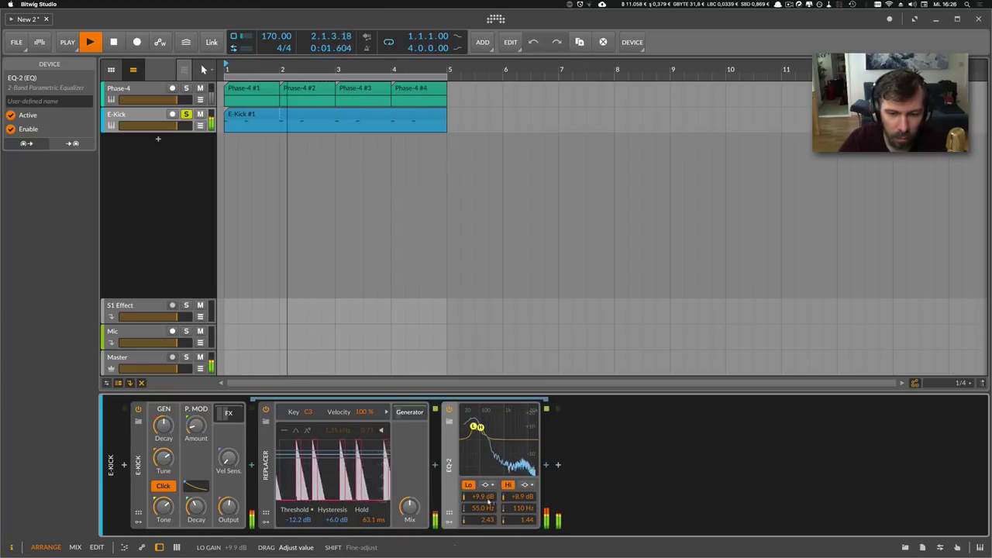
pyautogui.press('space')
# Insert an EQ-5 after the EQ-2 in the E-Kick's effect chain.
pyautogui.click(547, 465)
pyautogui.write('eq')
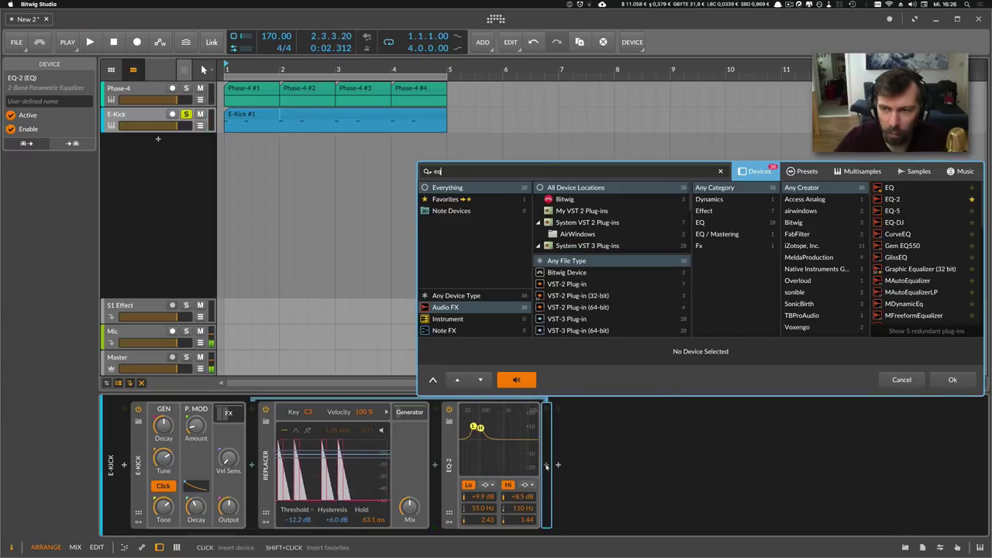
pyautogui.press('Down')
pyautogui.press('Down')
pyautogui.press('Up')
pyautogui.press('Down')
pyautogui.press('Down')
pyautogui.press('Return')
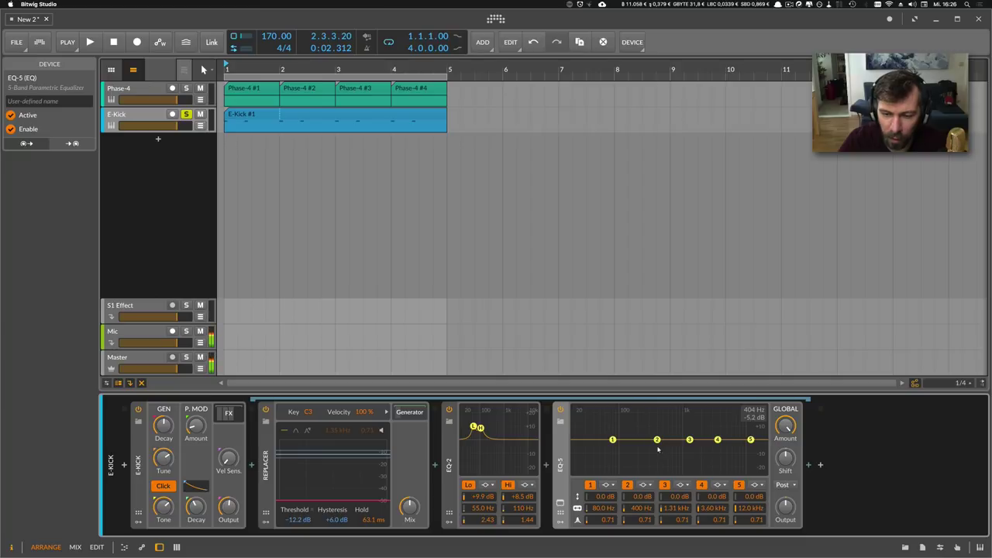
# Try boosting EQ-5 band 2 at A4 (880 Hz) by 9.3 dB with a Q of 1.29 during loop playback.
pyautogui.keyDown('super'); pyautogui.click(608, 512); pyautogui.keyUp('super')
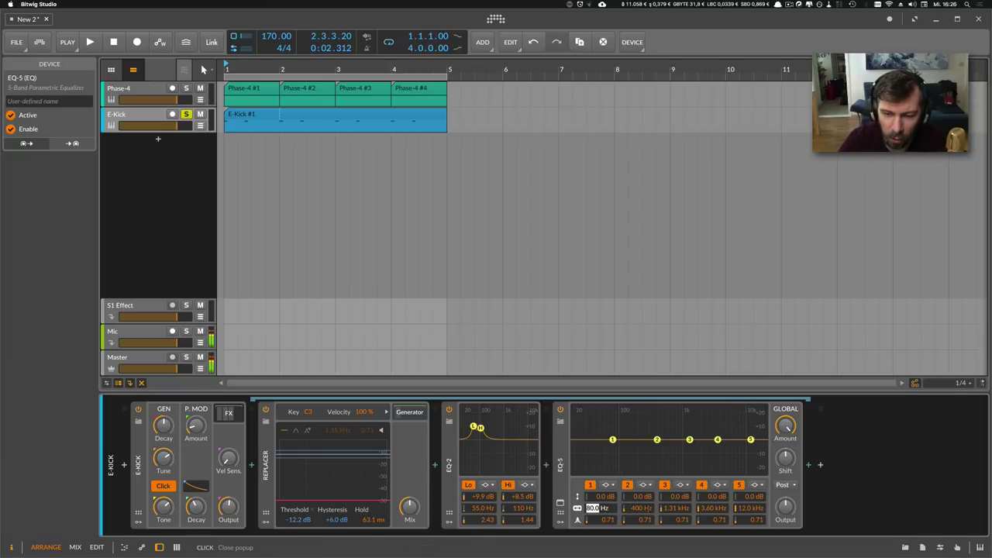
pyautogui.click(648, 511)
pyautogui.keyDown('super'); pyautogui.click(644, 510); pyautogui.keyUp('super')
pyautogui.write('A')
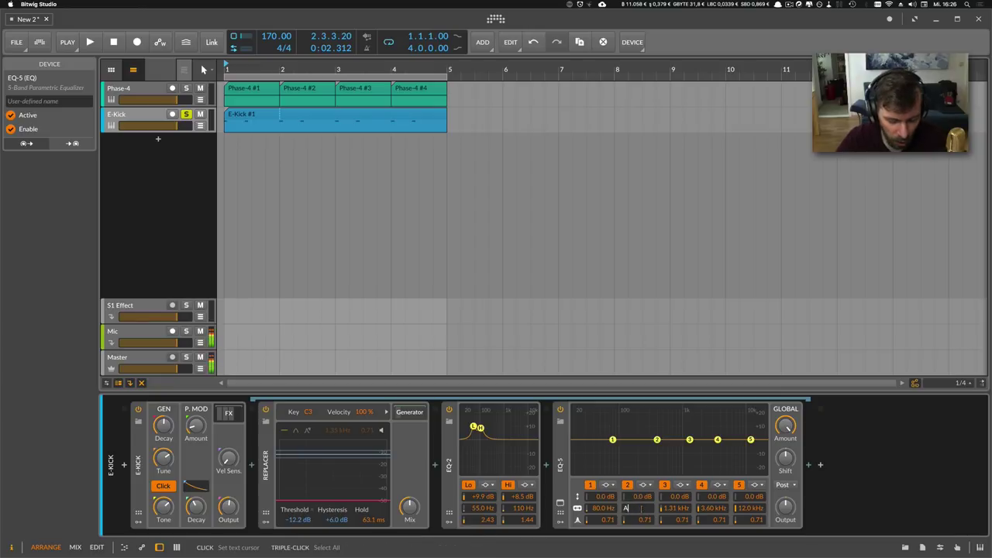
pyautogui.write('4')
pyautogui.press('Return')
pyautogui.moveTo(641, 497); pyautogui.dragTo(640, 468)
pyautogui.press('space')
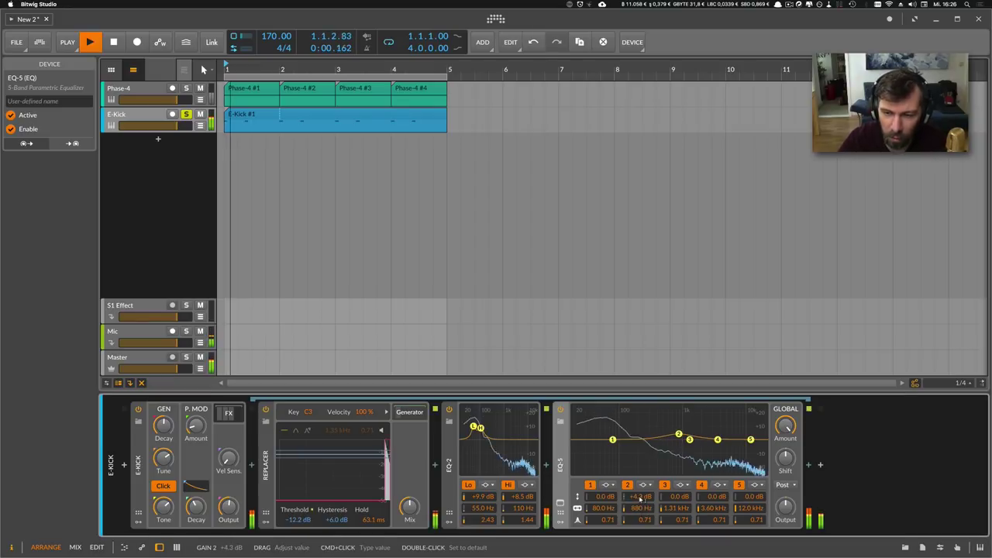
pyautogui.moveTo(644, 520); pyautogui.dragTo(644, 504)
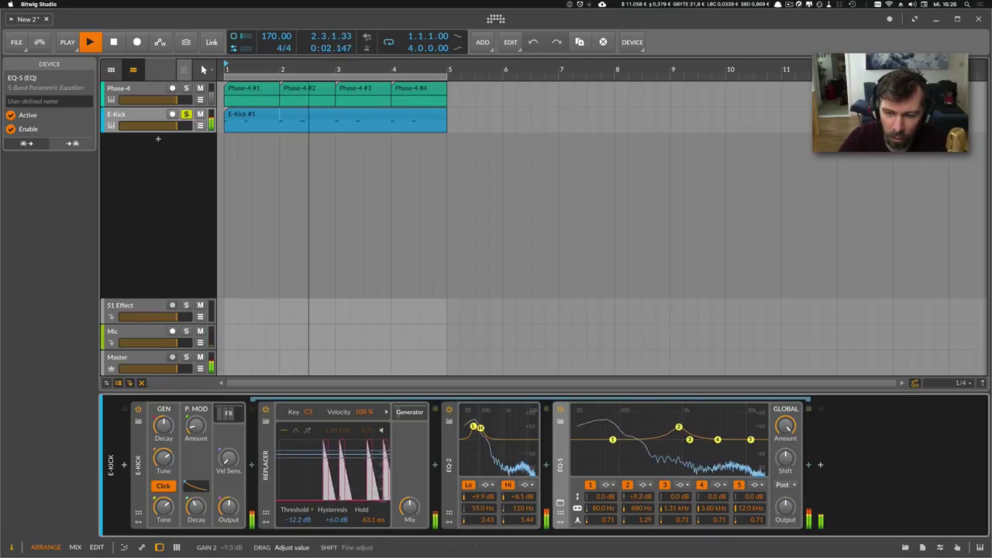
# Sweep the boosted EQ-5 band 2 across the spectrum by ear, then reset its frequency and gain to default.
pyautogui.moveTo(680, 428); pyautogui.dragTo(656, 425)
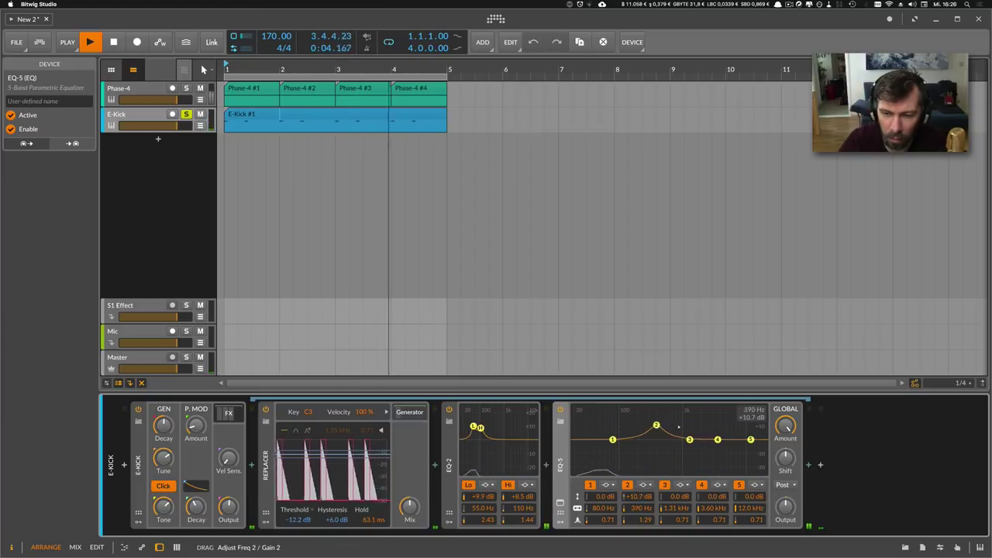
pyautogui.moveTo(717, 425); pyautogui.dragTo(664, 427)
pyautogui.doubleClick(664, 428)
# Set EQ-5 band 4 to A6 (3.52 kHz) with a 9.9 dB boost and a Q of 1.05.
pyautogui.moveTo(714, 498); pyautogui.dragTo(714, 489)
pyautogui.keyDown('super'); pyautogui.click(712, 509); pyautogui.keyUp('super')
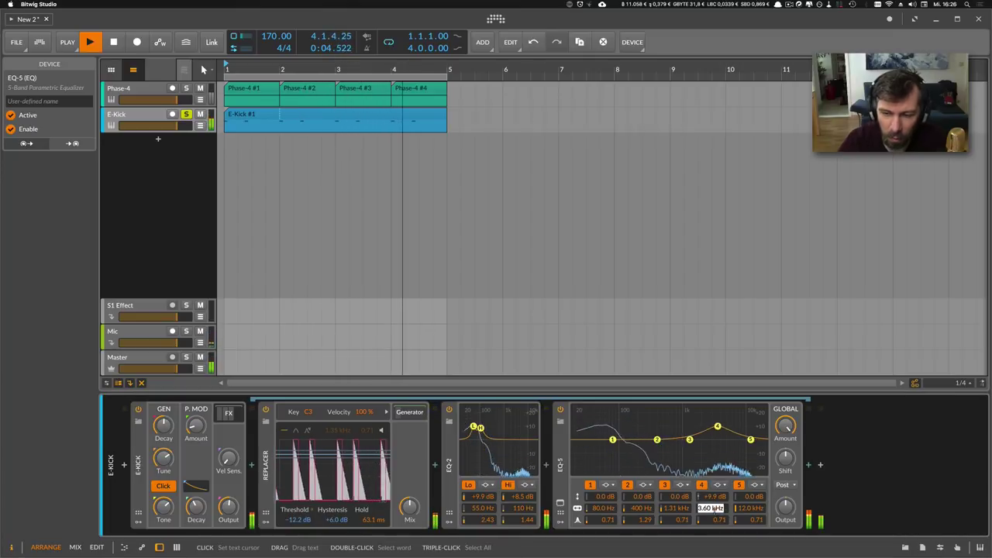
pyautogui.press('Escape')
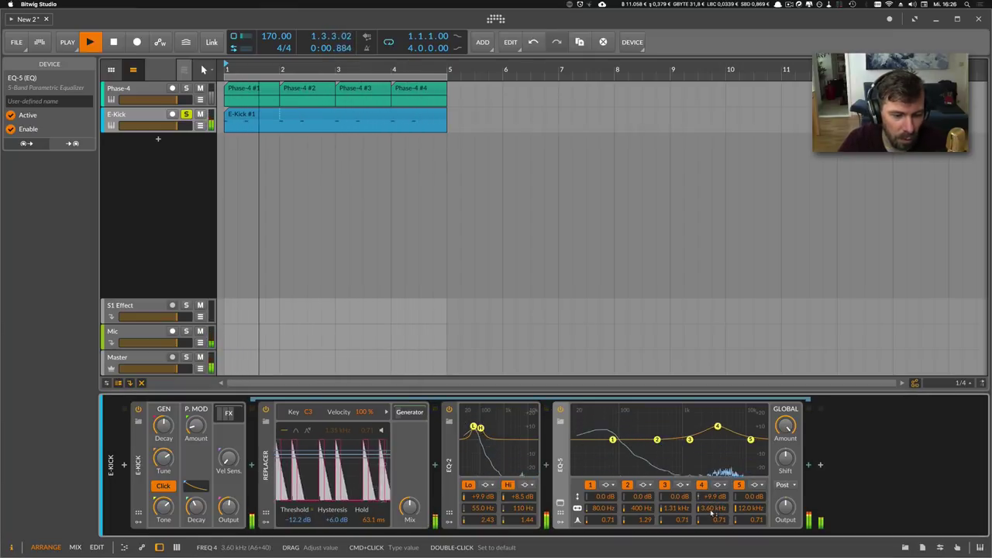
pyautogui.keyDown('super'); pyautogui.click(710, 509); pyautogui.keyUp('super')
pyautogui.write('A')
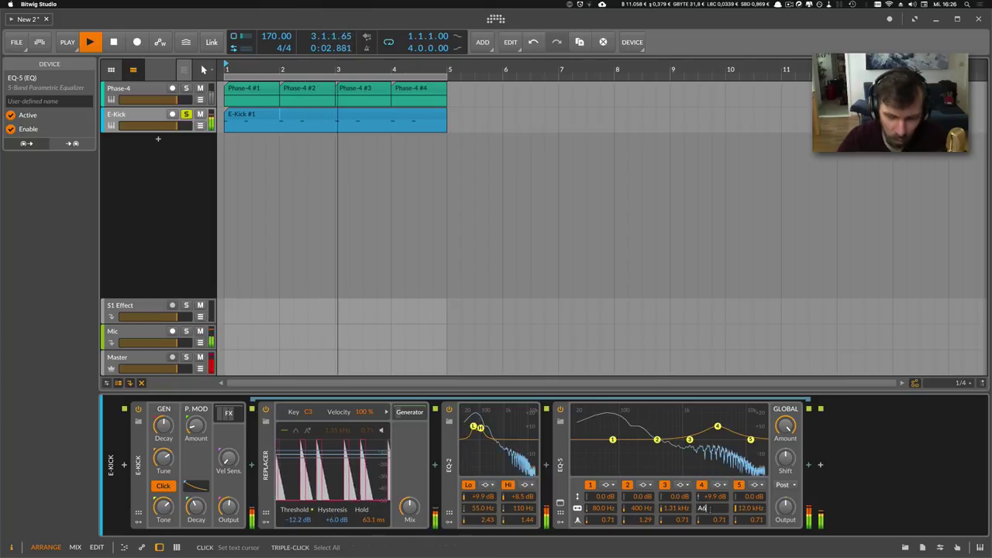
pyautogui.write('6')
pyautogui.press('Return')
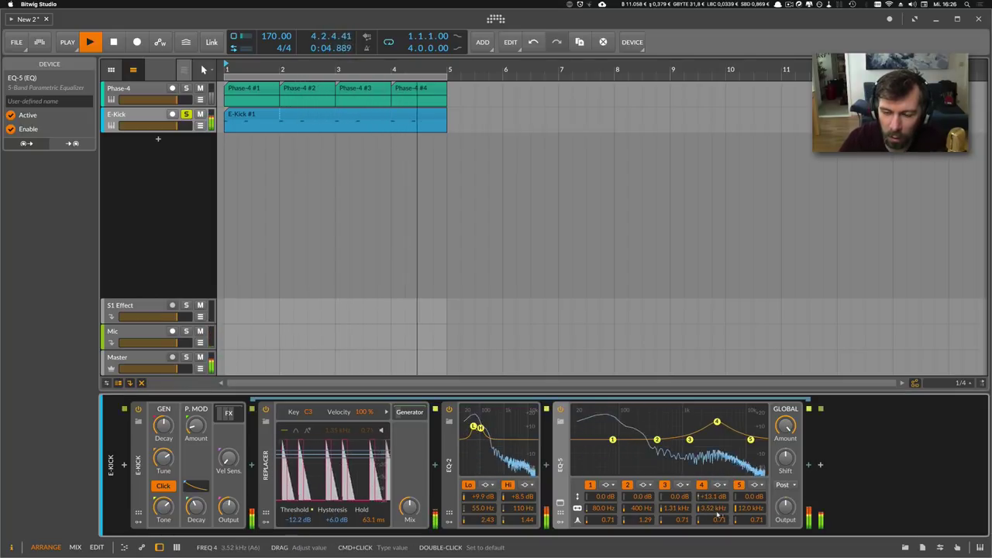
pyautogui.moveTo(714, 520); pyautogui.dragTo(714, 487)
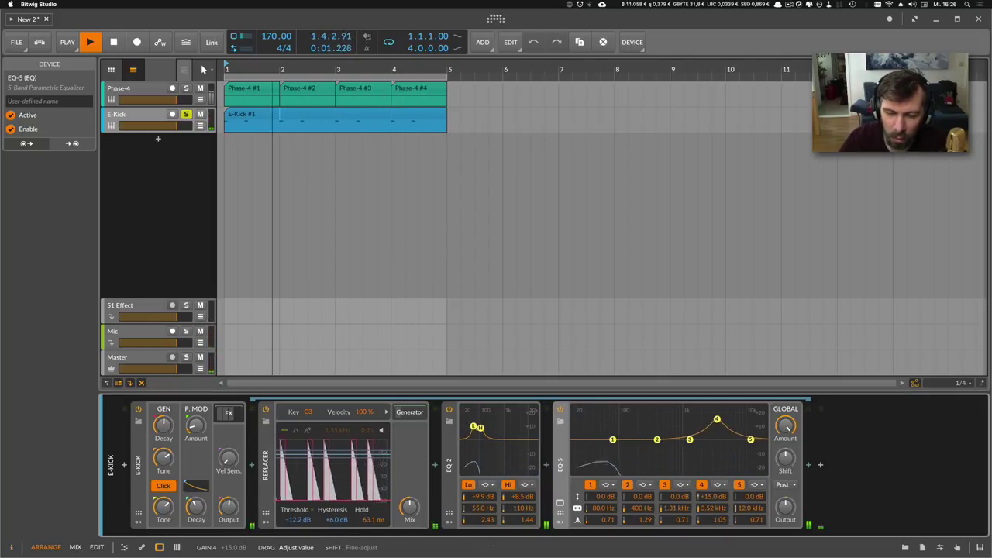
# Set EQ-5 band 3 to A4 (880 Hz) with a 5.9 dB boost and a Q of 1.36.
pyautogui.doubleClick(676, 508)
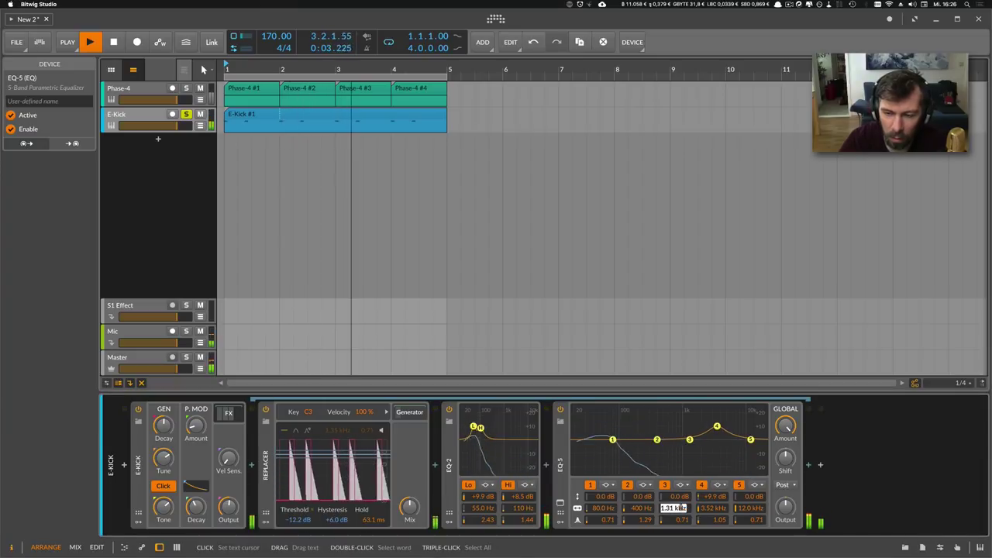
pyautogui.write('A4')
pyautogui.press('Return')
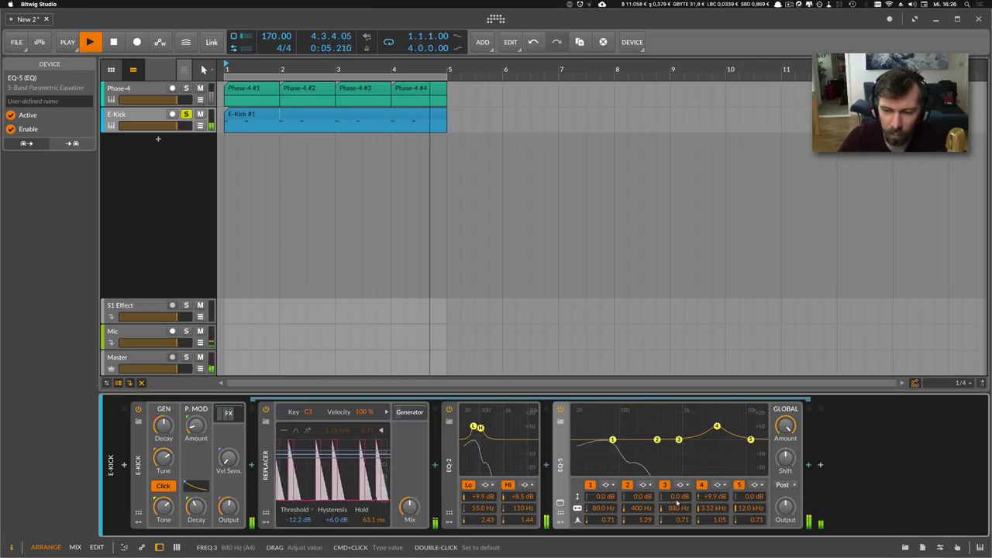
pyautogui.moveTo(679, 497)
pyautogui.mouseDown()
pyautogui.moveTo(679, 484)
pyautogui.moveTo(679, 508)
pyautogui.mouseUp()
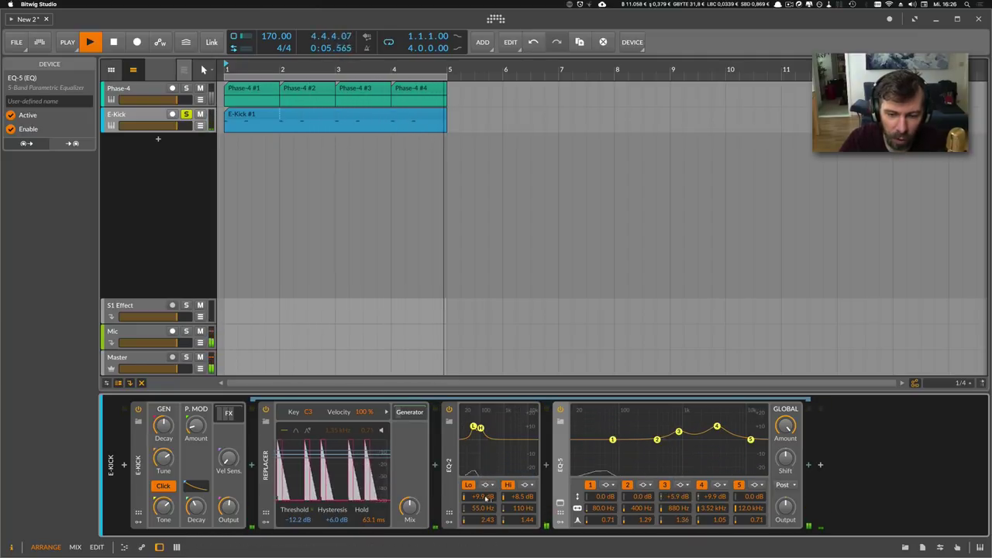
# Reduce the EQ-2 boosts to +8.8 dB low and +6.3 dB high, and set EQ-5 band 3 to +6.3 dB with Q 2.70.
pyautogui.moveTo(487, 499); pyautogui.dragTo(522, 504)
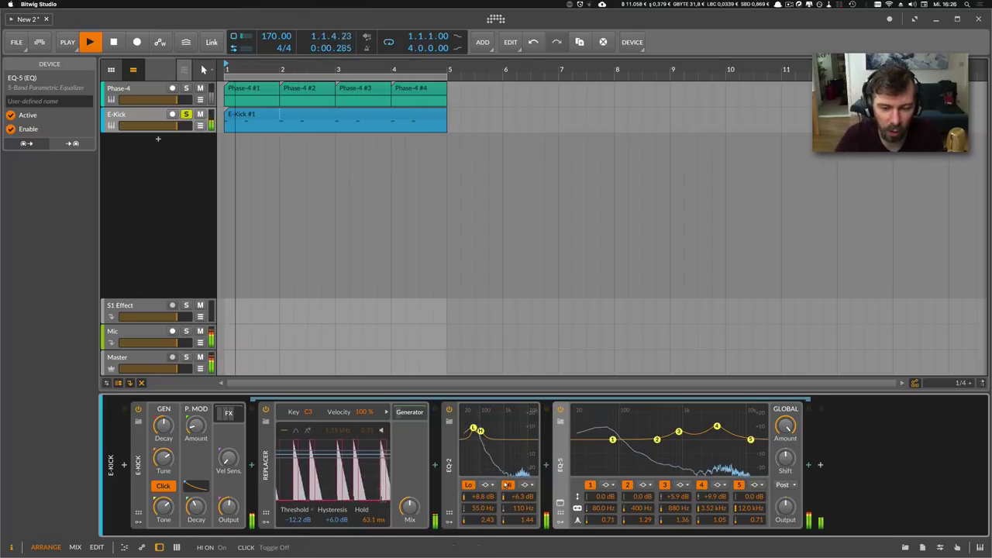
pyautogui.click(457, 470)
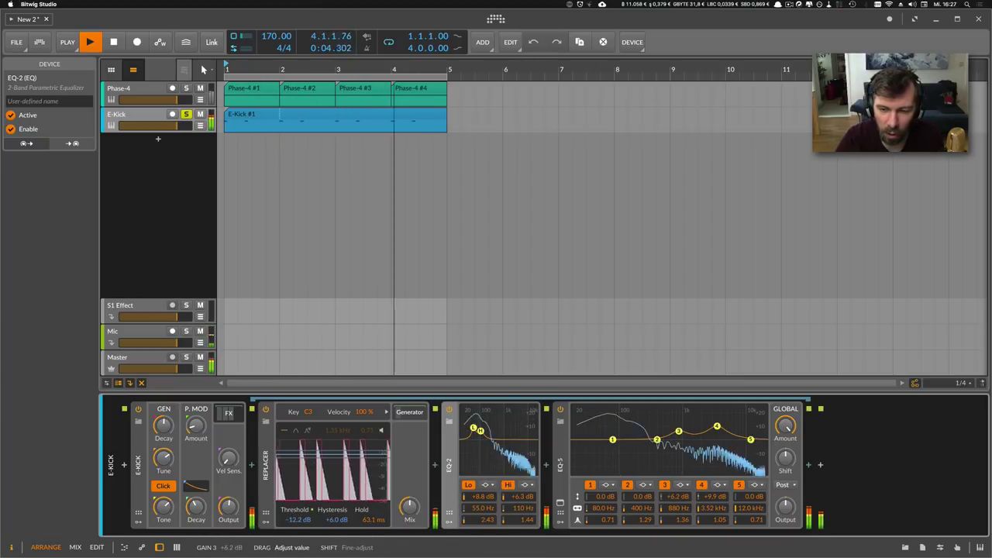
pyautogui.moveTo(681, 520); pyautogui.dragTo(682, 509)
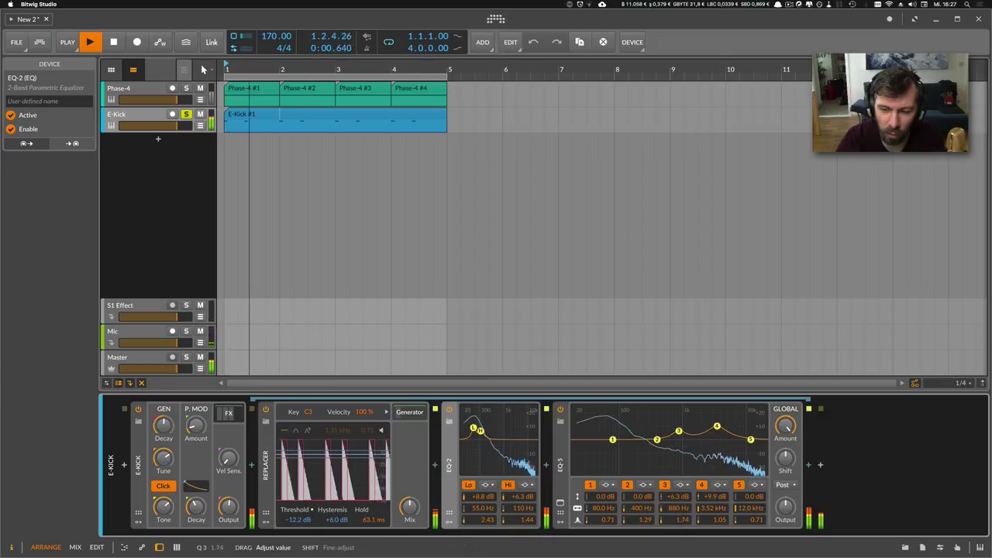
# Unfold the Replacer's Generator chain, set the Sampler speed to about 103 %, fold the chain away and stop playback.
pyautogui.click(411, 414)
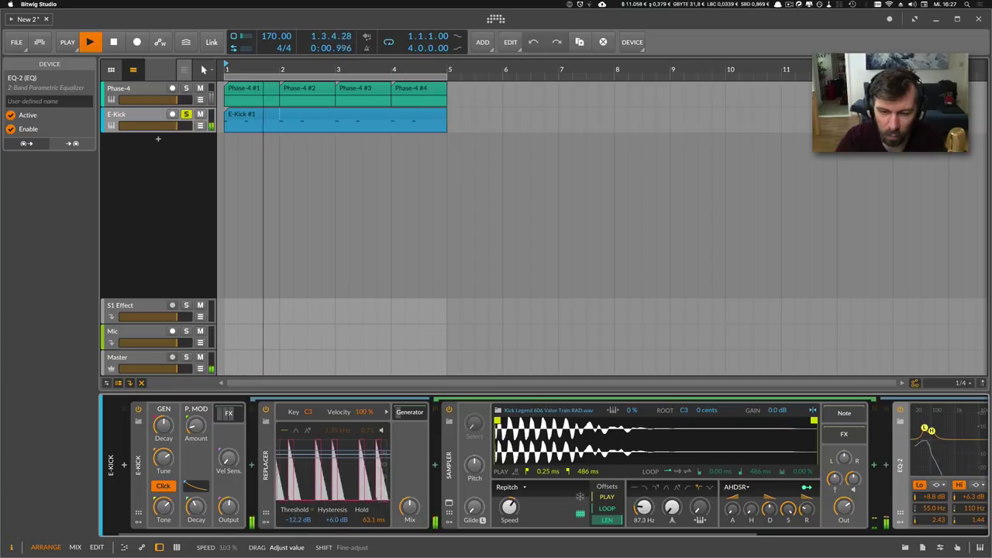
pyautogui.moveTo(510, 506)
pyautogui.mouseDown()
pyautogui.moveTo(510, 516)
pyautogui.moveTo(510, 508)
pyautogui.mouseUp()
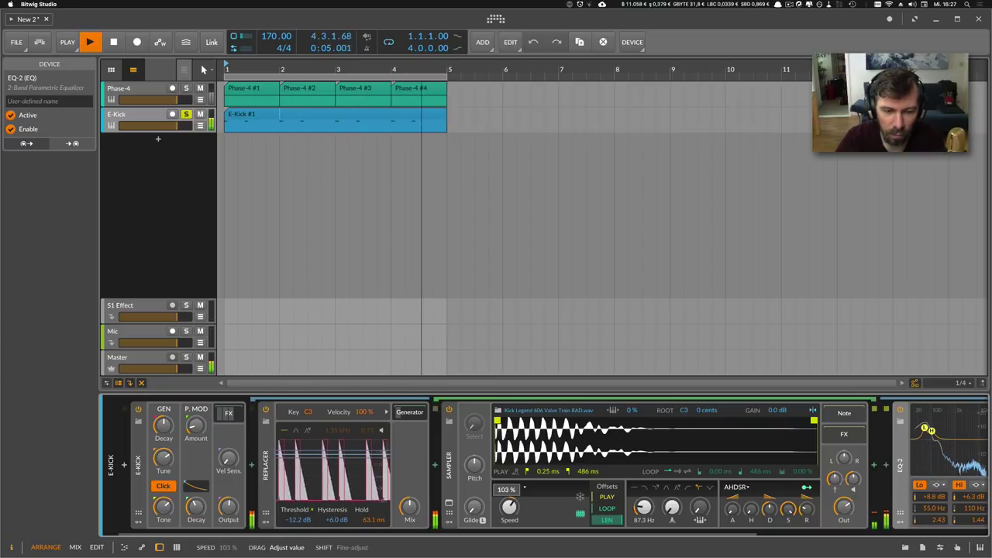
pyautogui.click(405, 412)
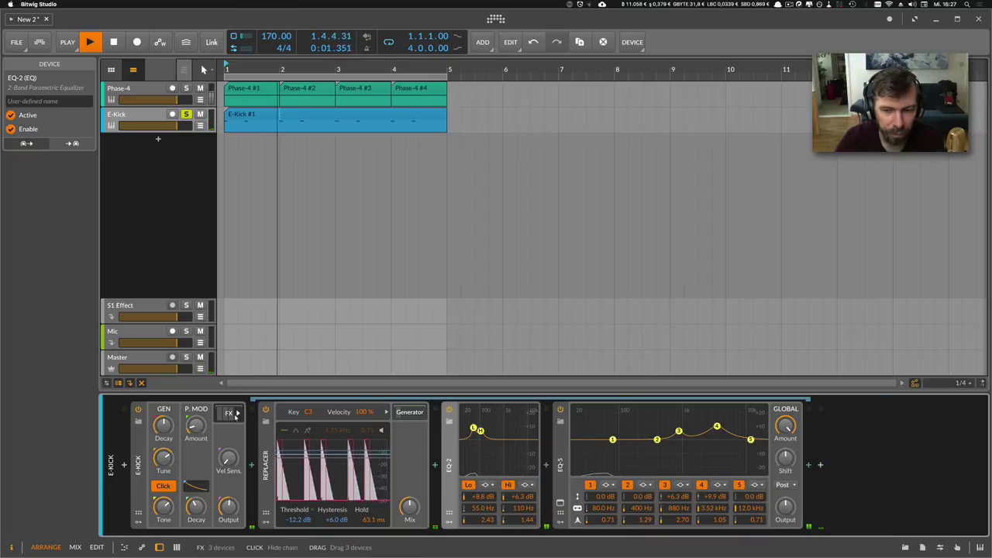
pyautogui.press('space')
# Collapse the EQ-2 and EQ-5 devices and insert a Transient Control after the EQ-5.
pyautogui.doubleClick(447, 462)
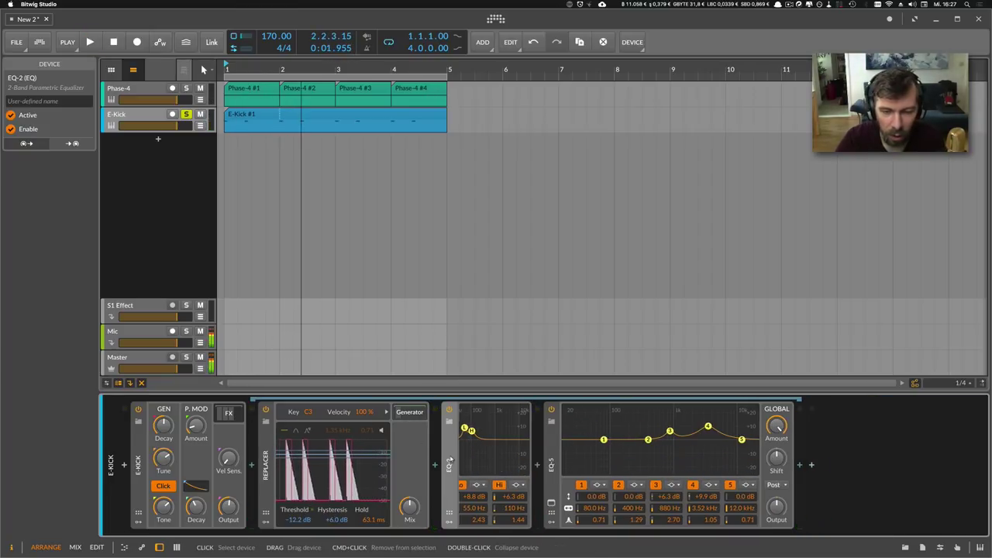
pyautogui.doubleClick(477, 465)
pyautogui.click(491, 466)
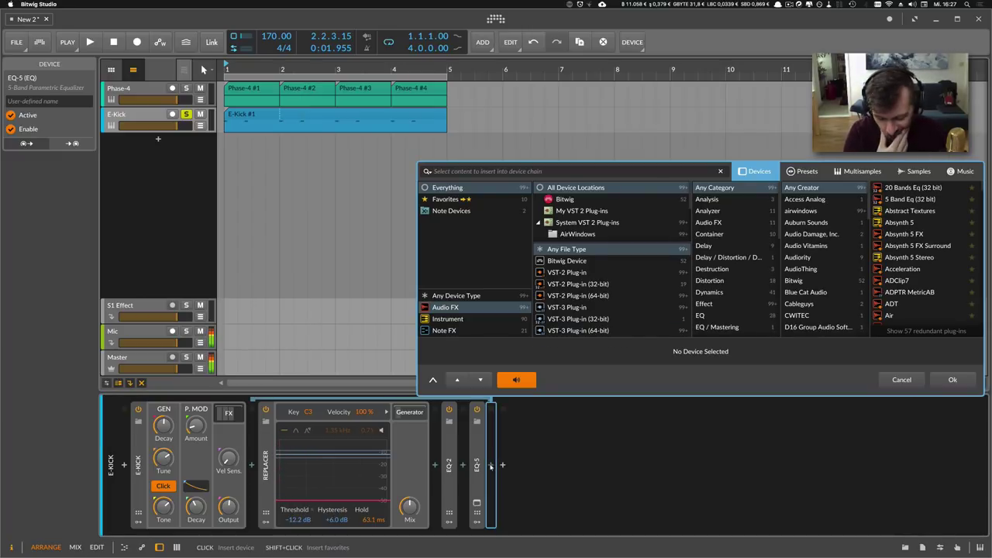
pyautogui.write('t')
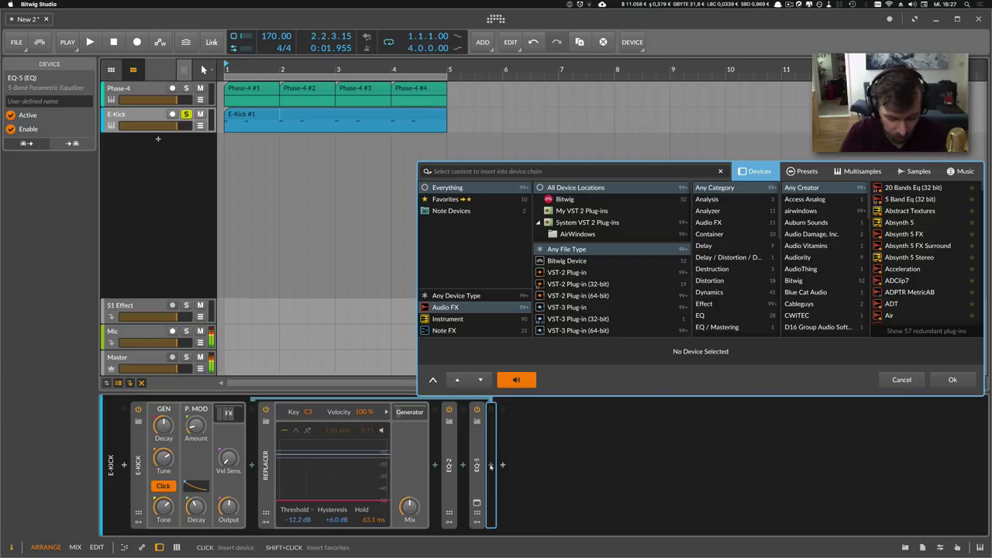
pyautogui.write('trans')
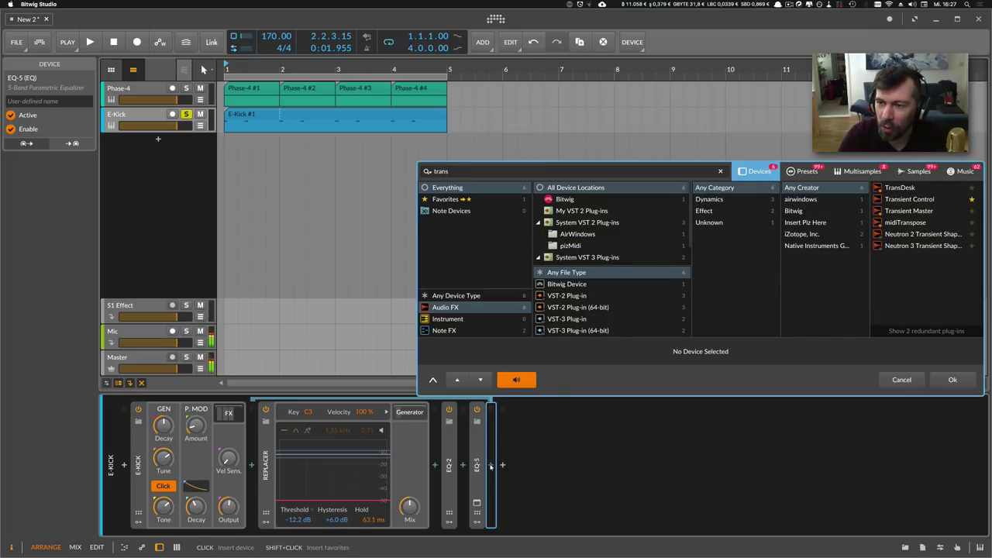
pyautogui.press('Down')
pyautogui.press('Return')
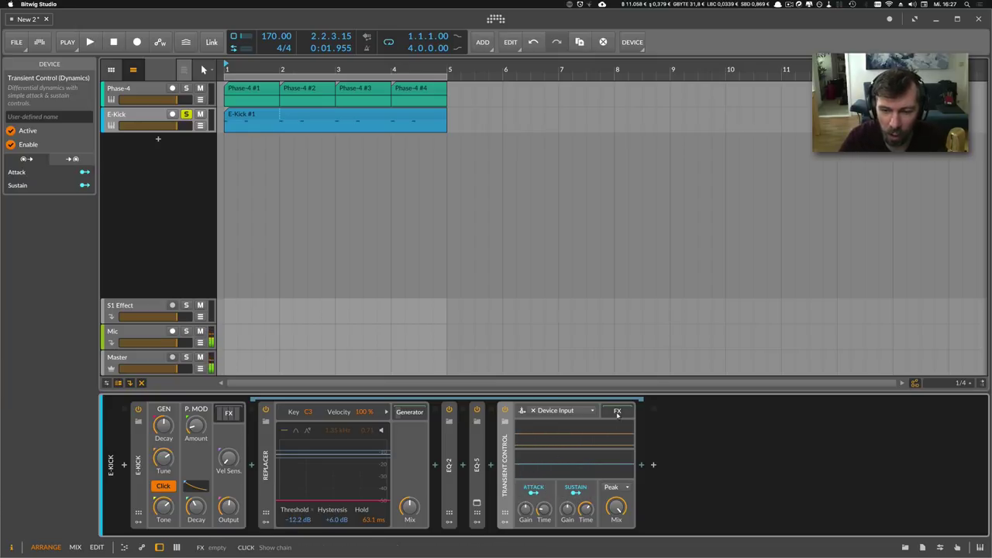
# Insert an Amp (SoftClip) into the Transient Control's FX chain.
pyautogui.click(641, 465)
pyautogui.write('a')
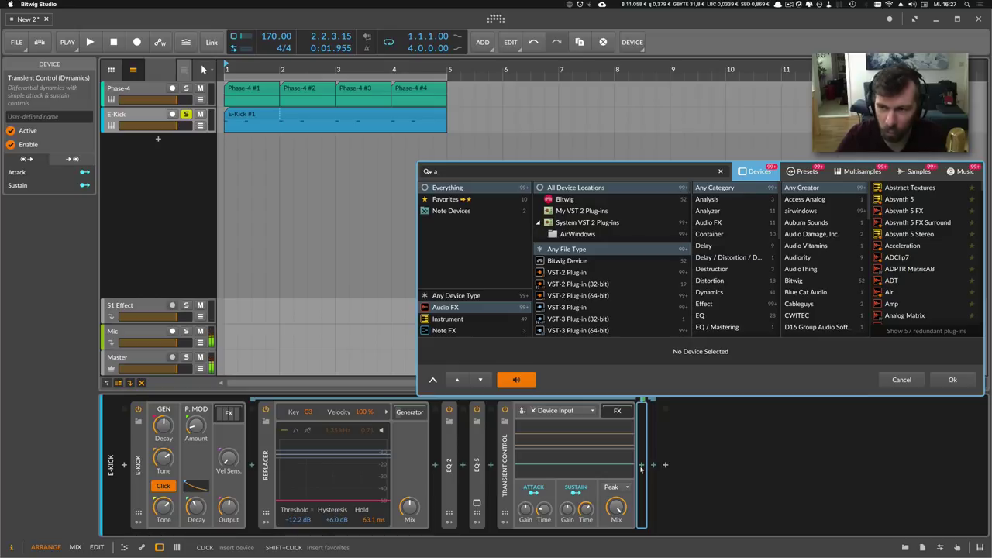
pyautogui.write('mp')
pyautogui.press('Return')
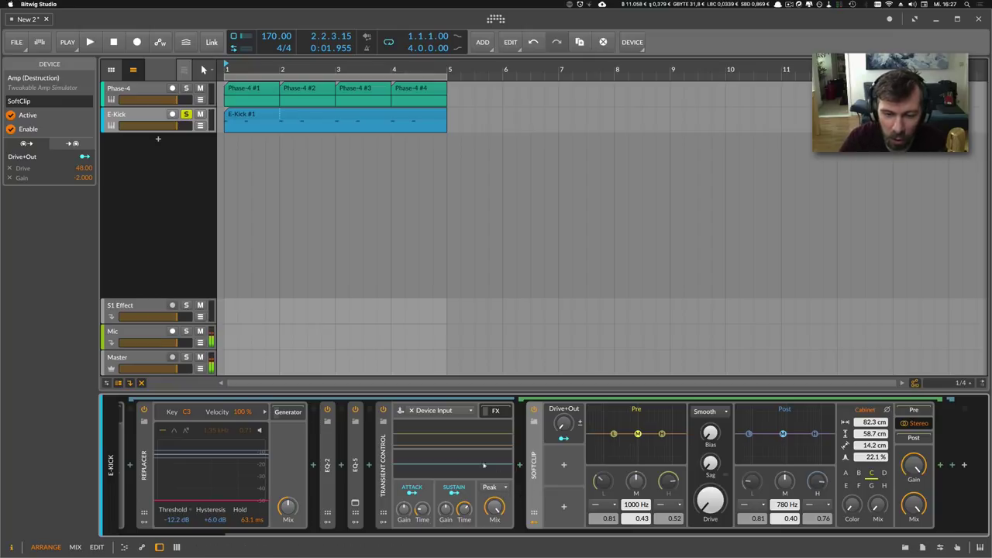
# Map the Transient Control's Sustain modulator to the Amp's Drive and start loop playback.
pyautogui.click(463, 493)
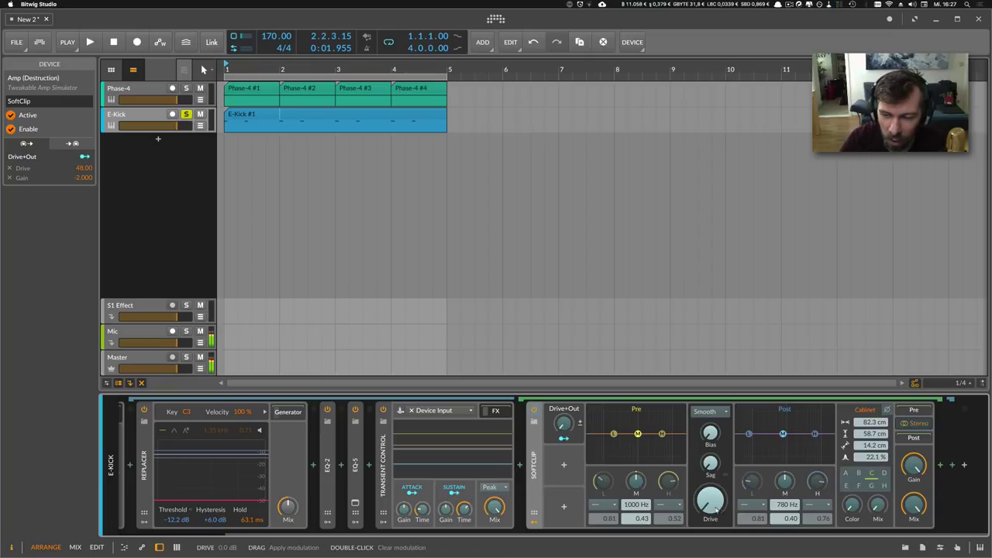
pyautogui.moveTo(715, 507); pyautogui.dragTo(710, 496)
pyautogui.click(455, 493)
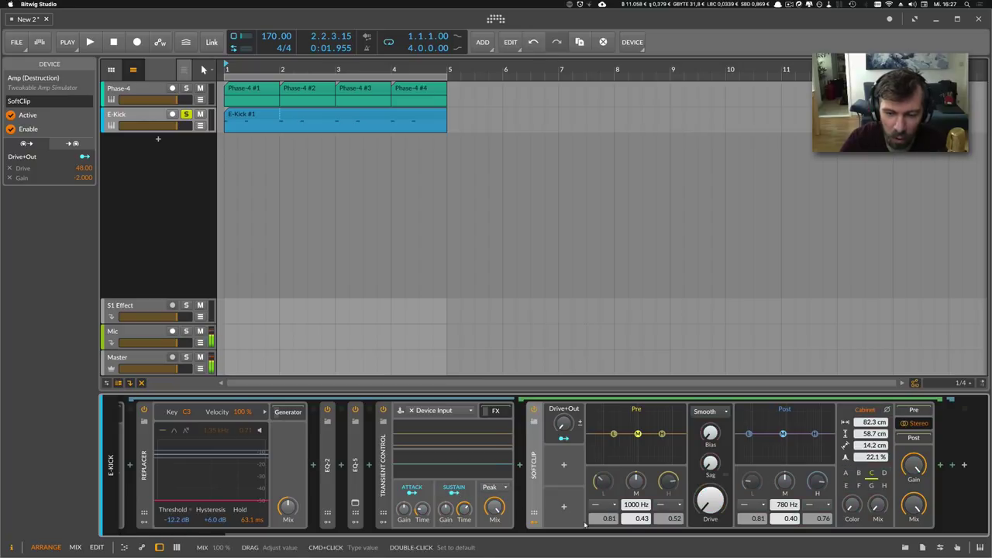
pyautogui.press('space')
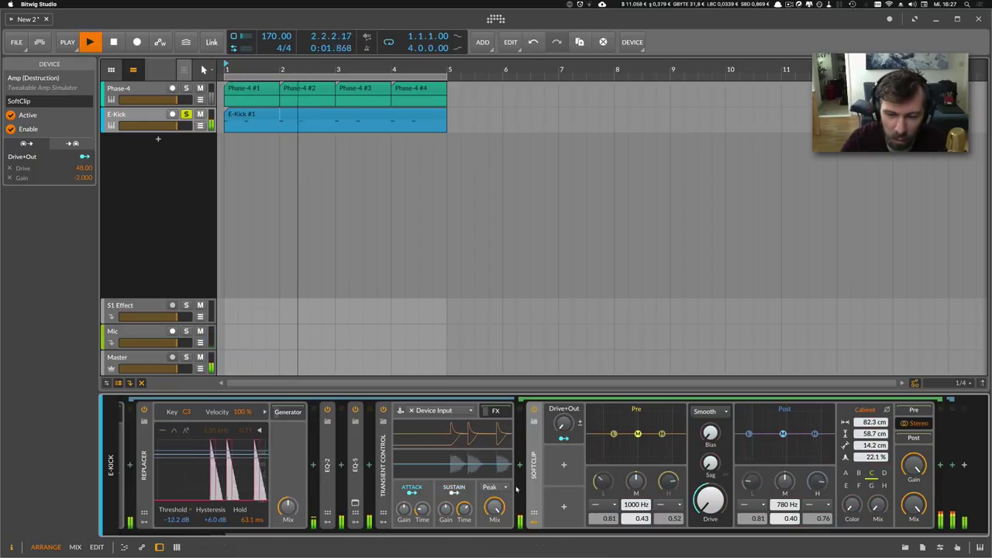
# Readjust the Sustain modulation amount on the Amp's Drive while listening, with the Sustain time set to about 63.8 ms.
pyautogui.click(455, 493)
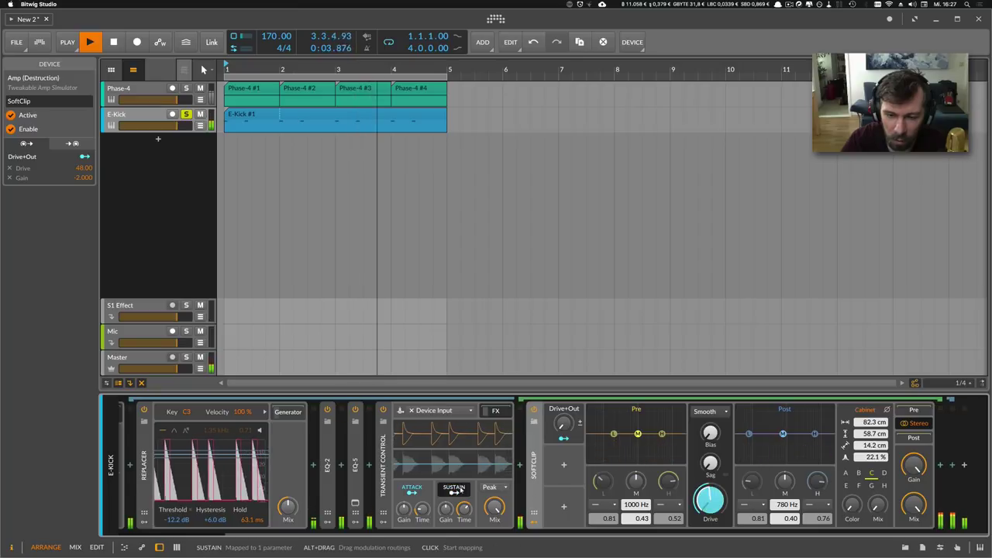
pyautogui.click(455, 493)
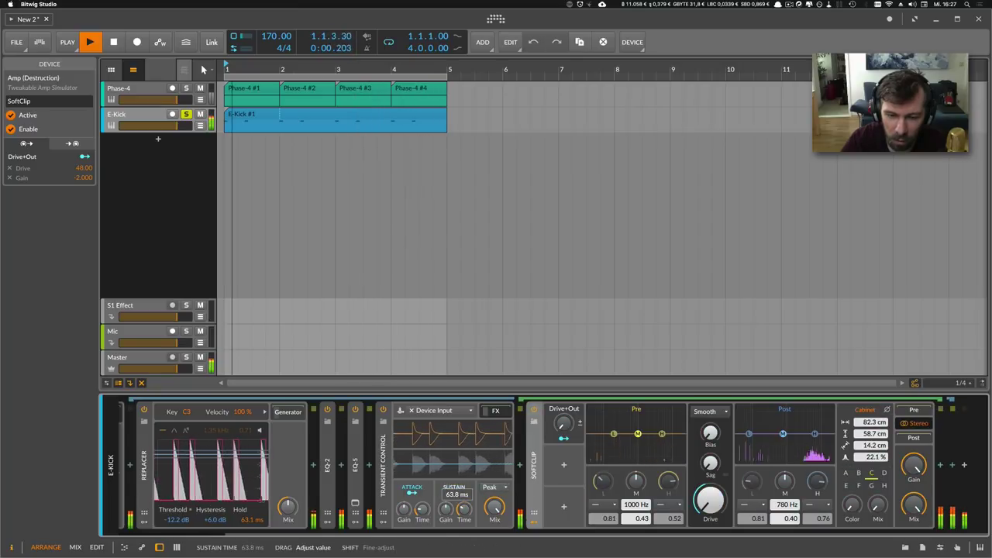
pyautogui.click(455, 493)
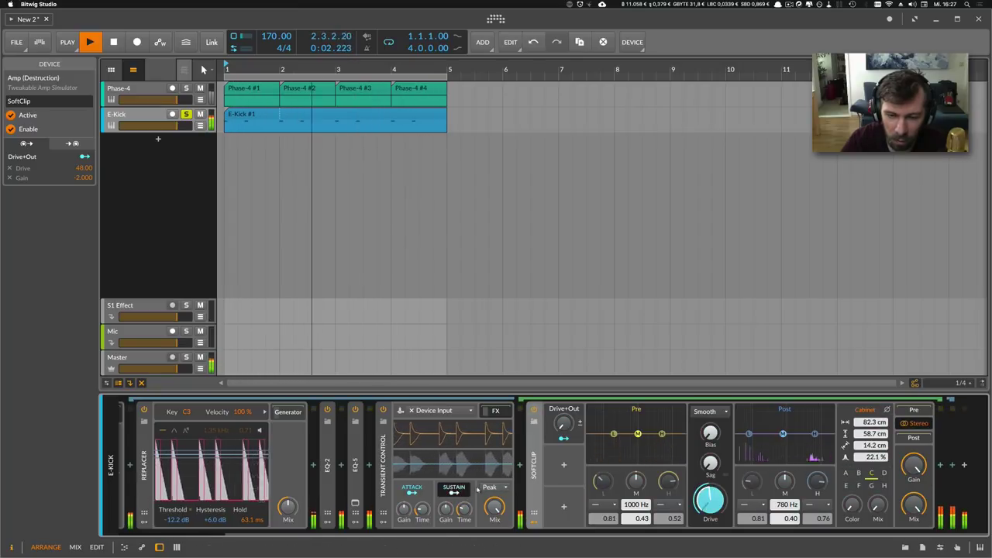
pyautogui.moveTo(709, 501)
pyautogui.mouseDown()
pyautogui.moveTo(709, 482)
pyautogui.moveTo(709, 493)
pyautogui.mouseUp()
pyautogui.click(455, 493)
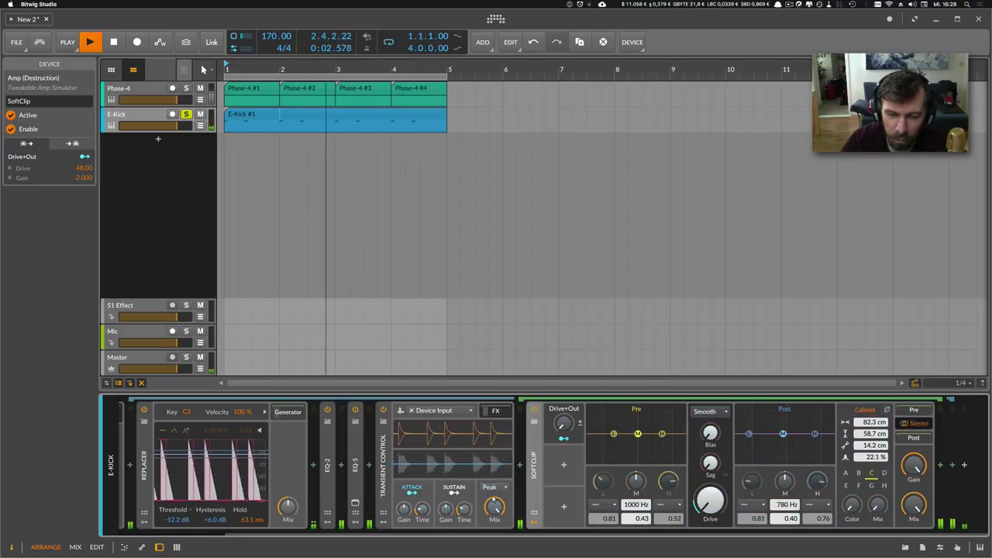
# Check the Transient Control's Sustain and Attack modulation routing into the Amp while auditioning the E-Kick loop.
pyautogui.press('space')
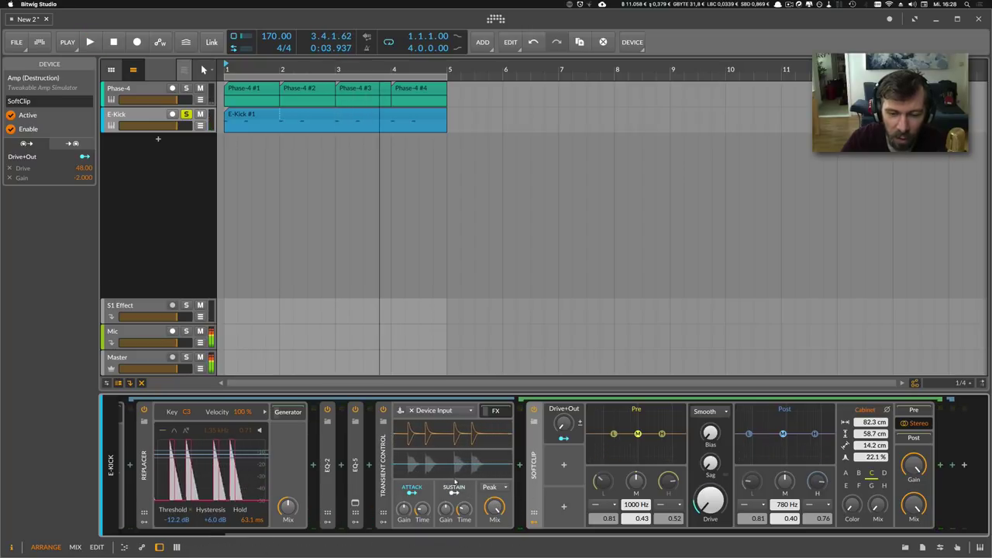
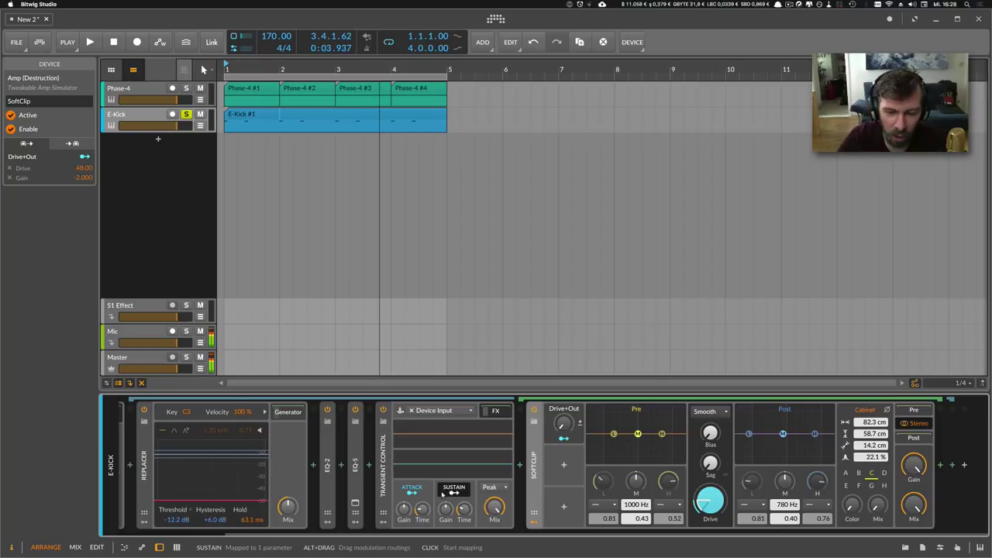
pyautogui.click(455, 493)
pyautogui.click(455, 493)
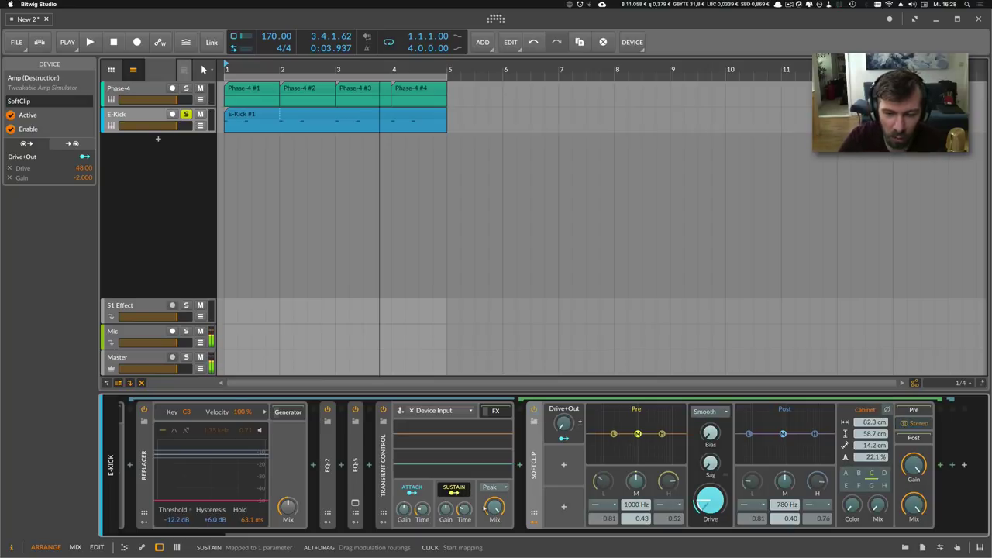
pyautogui.press('space')
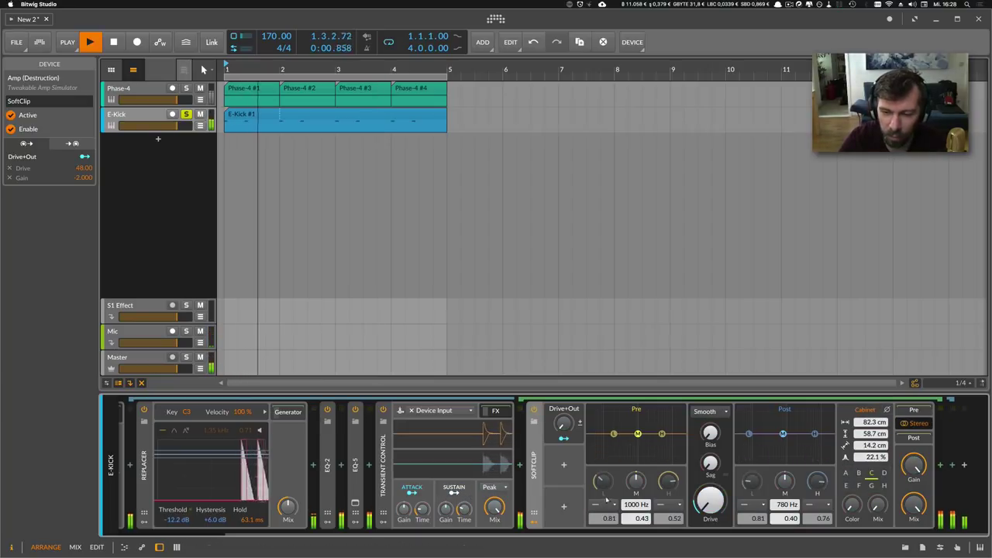
pyautogui.click(411, 493)
pyautogui.press('space')
pyautogui.click(454, 492)
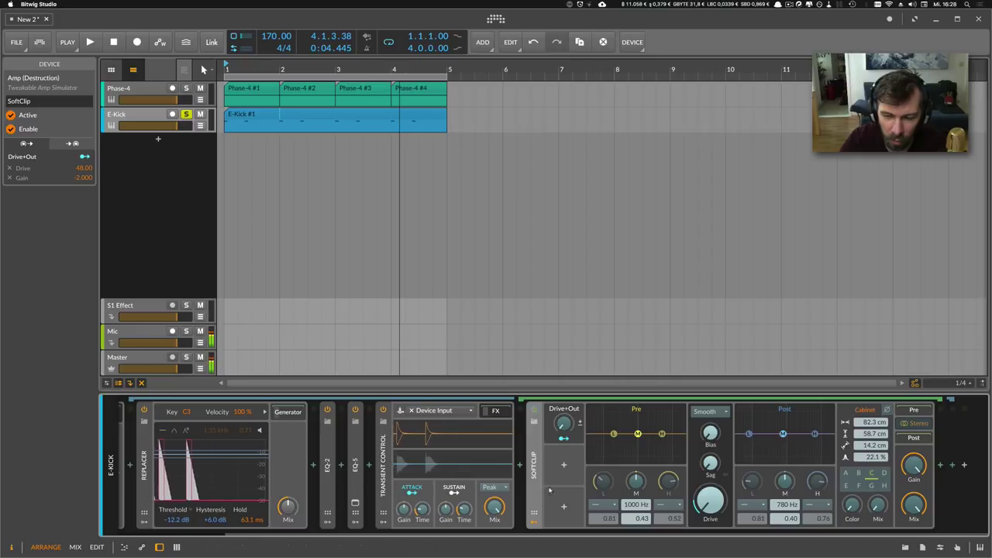
pyautogui.click(419, 493)
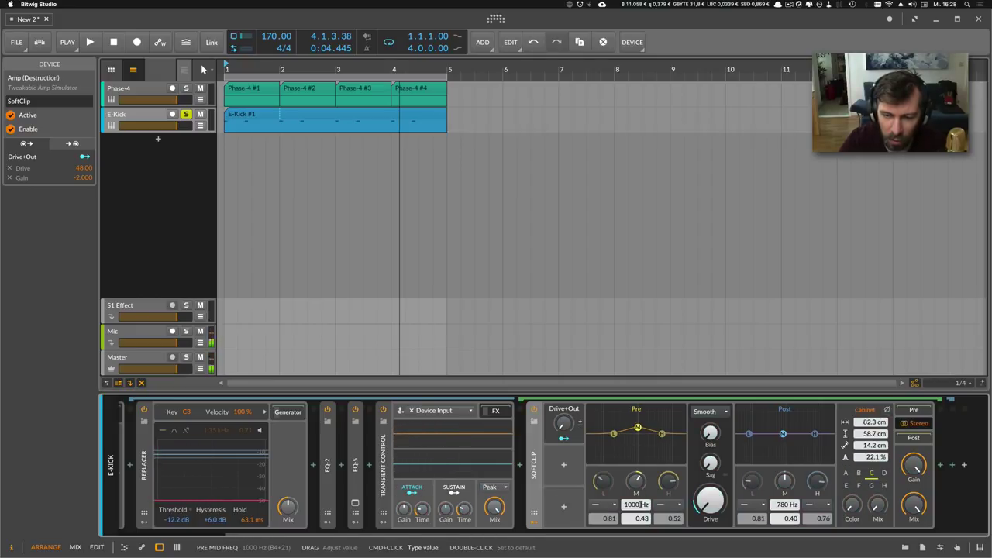
# Try the Amp's Pre mid frequency at A4 and A5, and reset that band's gain to 0 dB.
pyautogui.keyDown('super'); pyautogui.click(636, 504); pyautogui.keyUp('super')
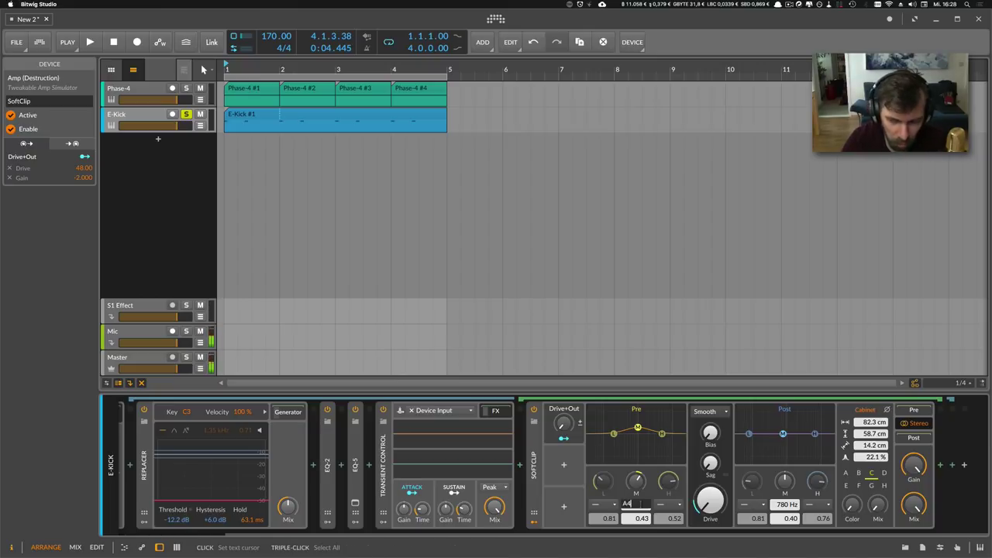
pyautogui.press('Return')
pyautogui.keyDown('super'); pyautogui.click(636, 504); pyautogui.keyUp('super')
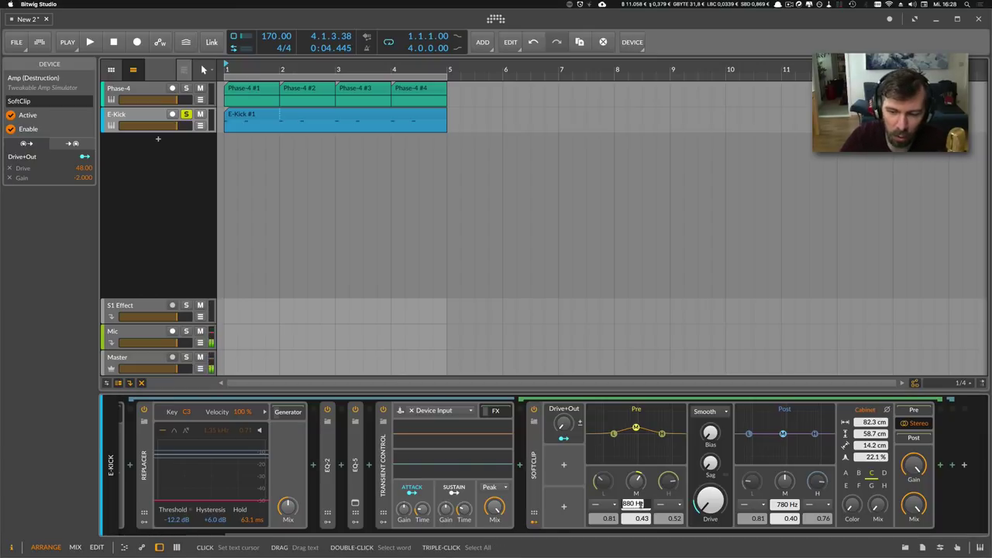
pyautogui.write('A5')
pyautogui.press('Return')
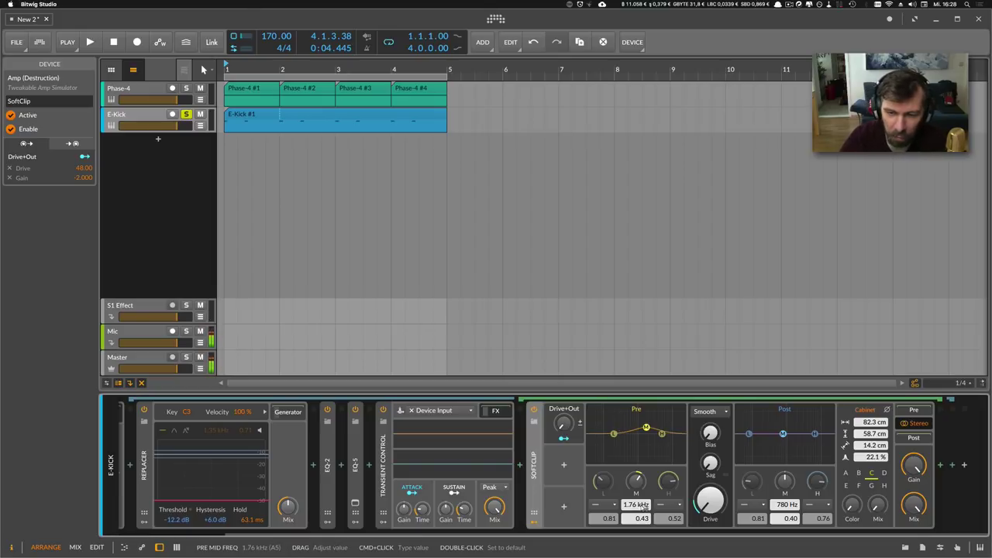
pyautogui.doubleClick(636, 481)
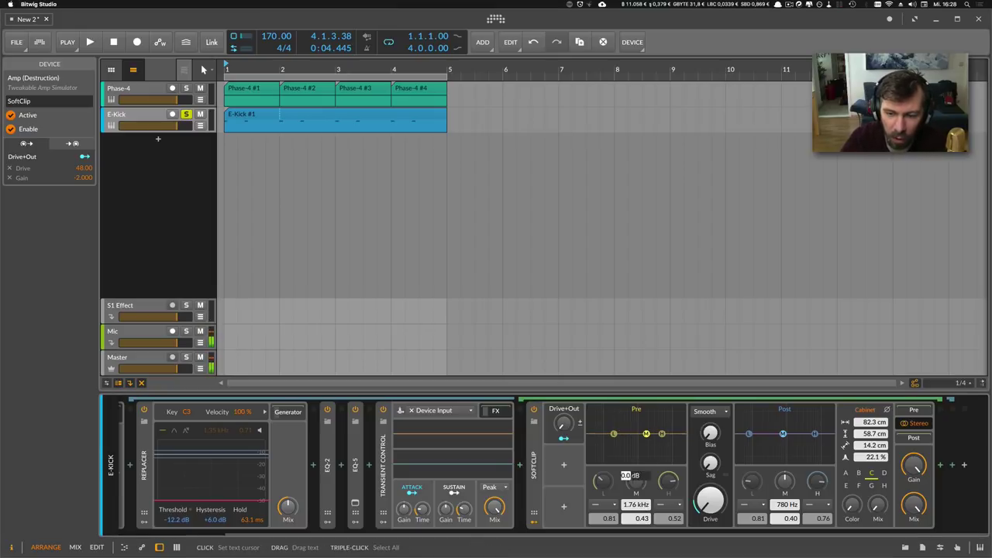
# Map the Transient Control's Attack modulator to the Amp's Pre mid gain during playback and try an Attack gain of about 18.7 %.
pyautogui.click(414, 493)
pyautogui.click(411, 491)
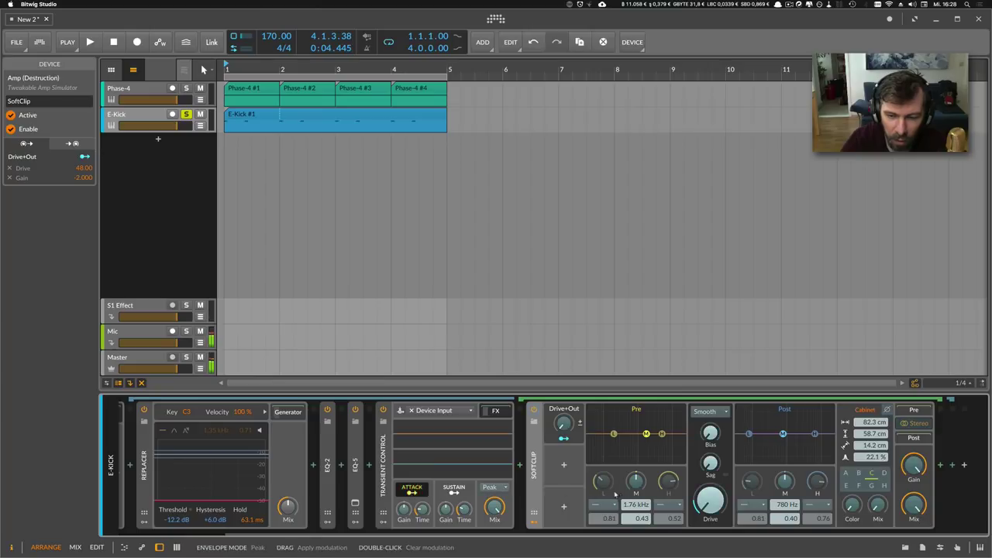
pyautogui.moveTo(635, 482); pyautogui.dragTo(636, 474)
pyautogui.press('space')
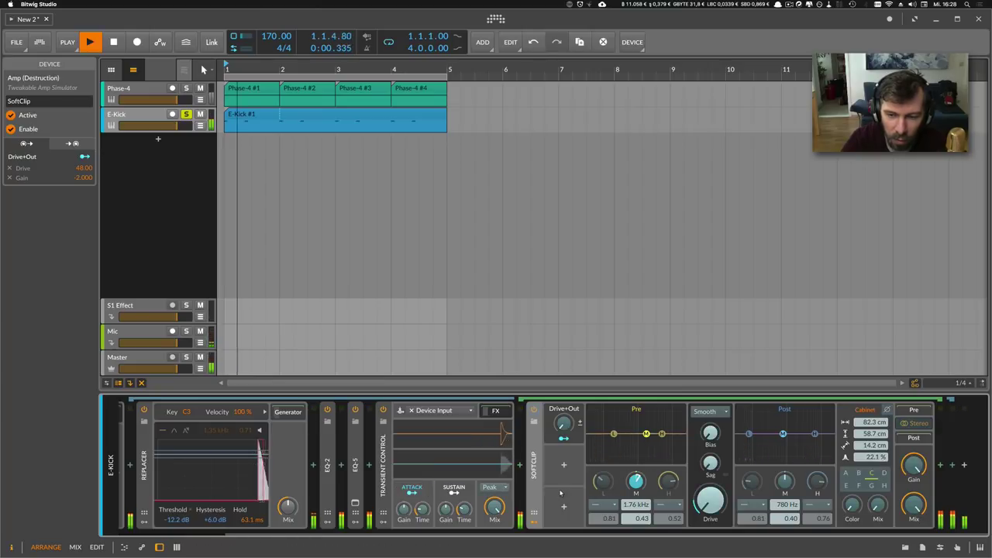
pyautogui.moveTo(636, 482); pyautogui.dragTo(636, 467)
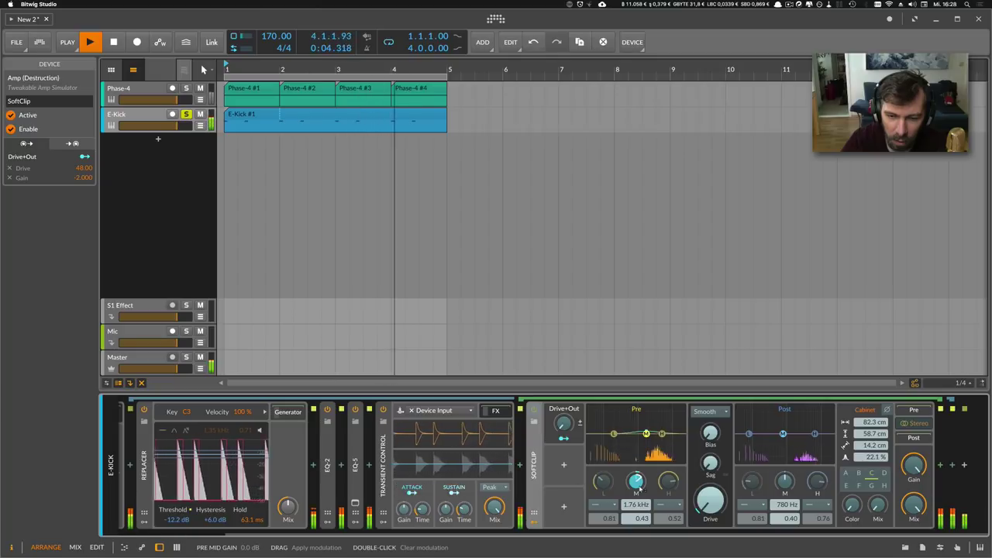
pyautogui.click(412, 492)
pyautogui.moveTo(404, 509); pyautogui.dragTo(404, 505)
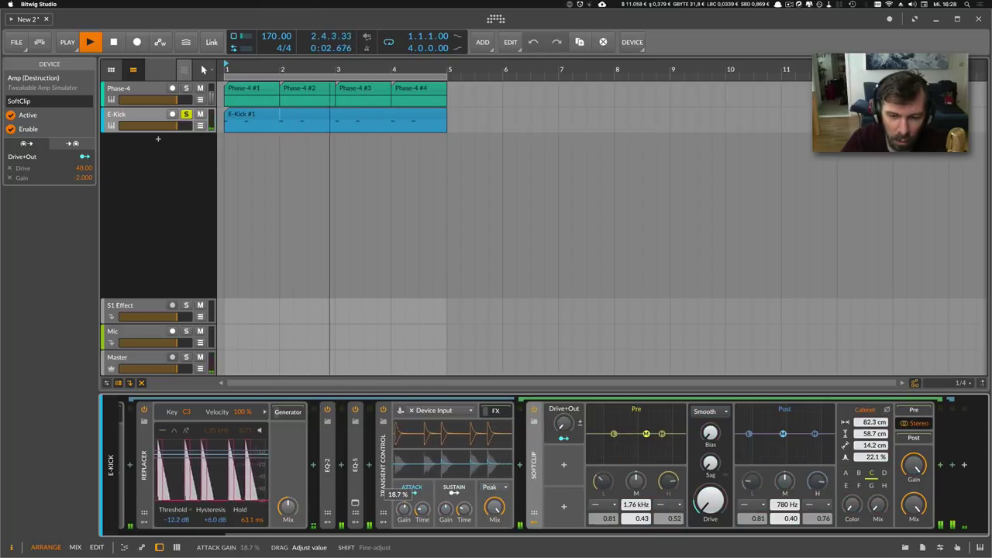
# Set the Amp's Pre mid frequency to A4 and readjust the Attack modulation of its gain to about 6.67.
pyautogui.keyDown('super'); pyautogui.click(640, 504); pyautogui.keyUp('super')
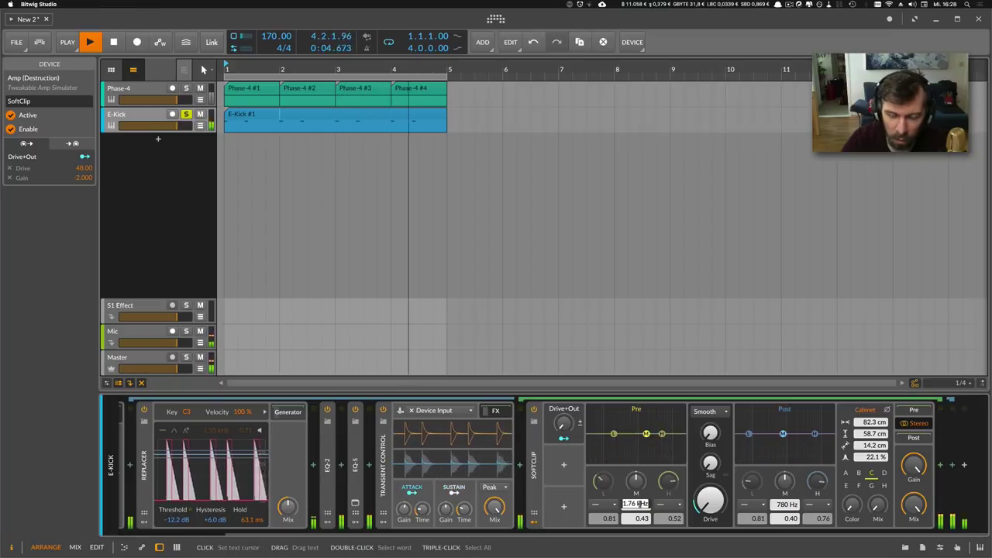
pyautogui.write('a4')
pyautogui.press('Return')
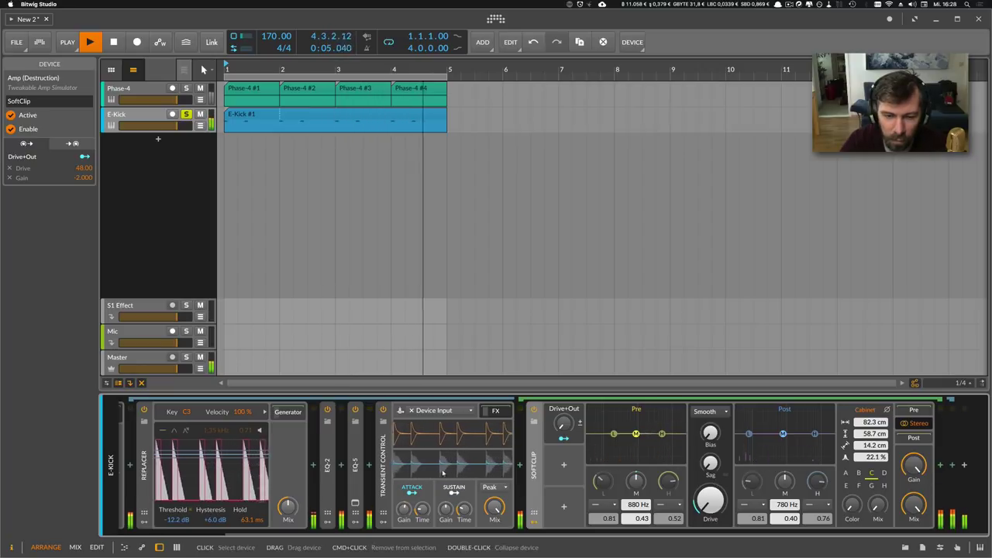
pyautogui.click(411, 493)
pyautogui.moveTo(637, 483); pyautogui.dragTo(638, 477)
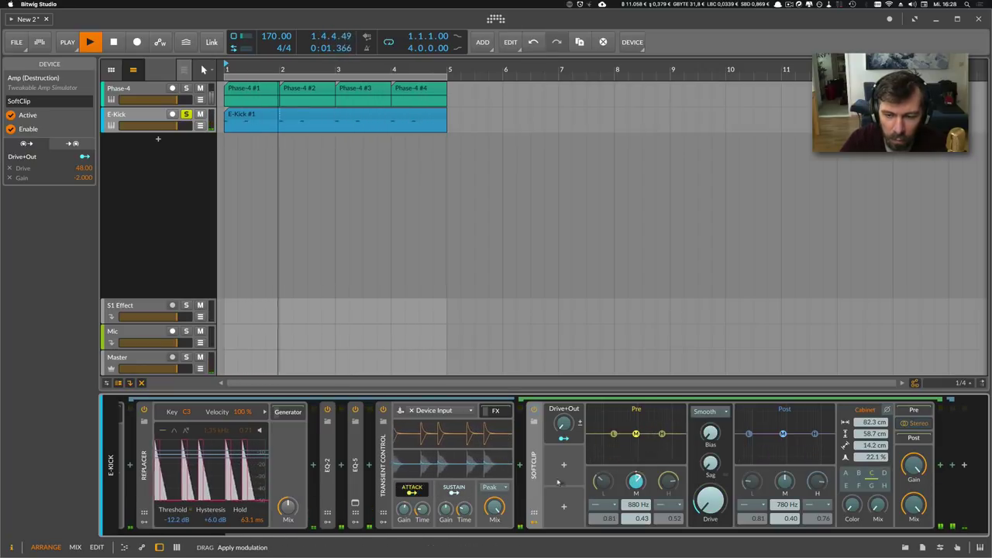
pyautogui.click(412, 492)
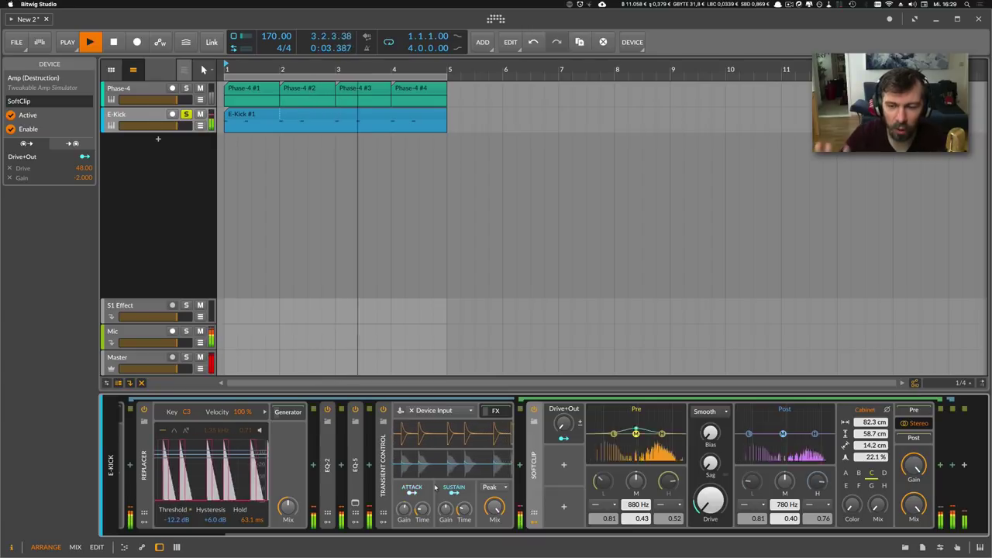
# Hide the Transient Control's FX chain and select the Transient Control device.
pyautogui.click(493, 411)
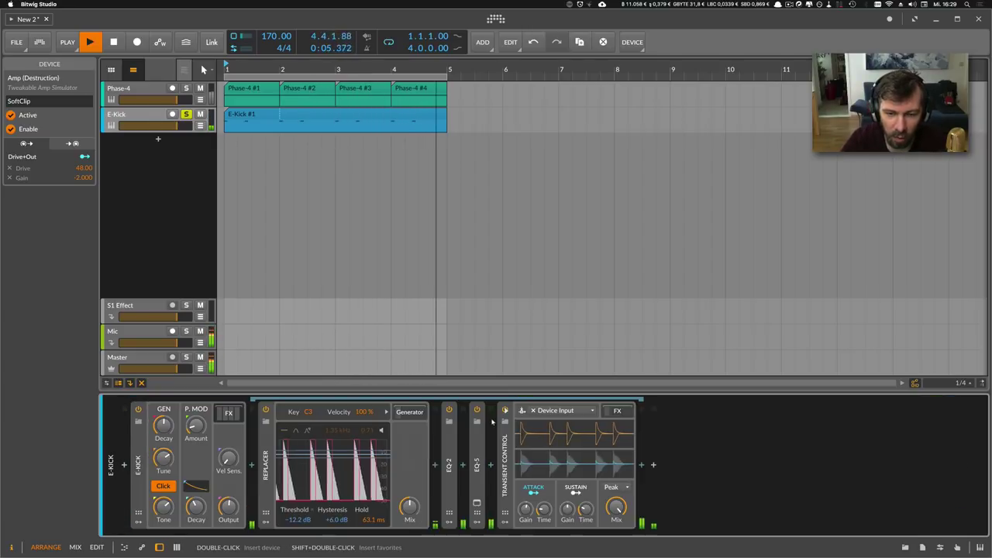
pyautogui.click(450, 458)
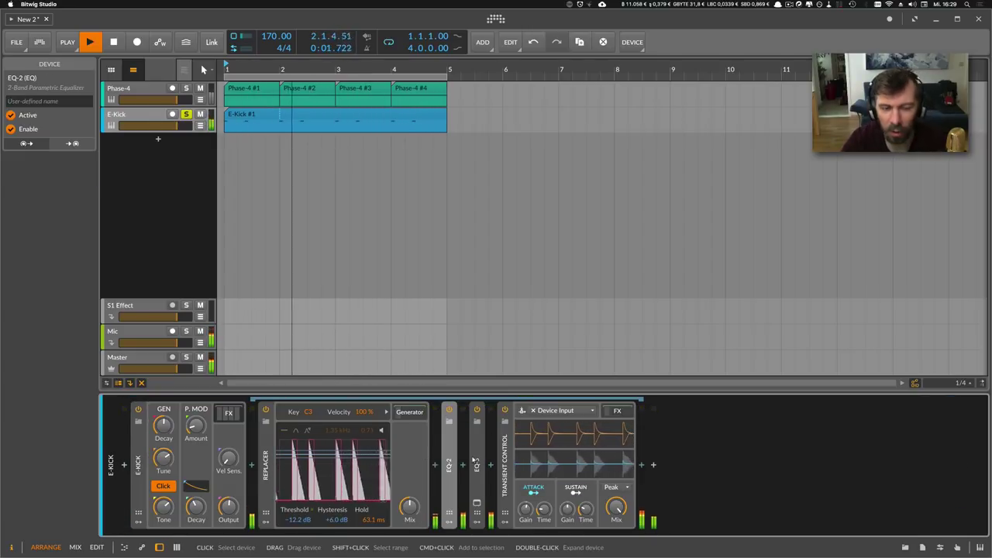
pyautogui.click(507, 453)
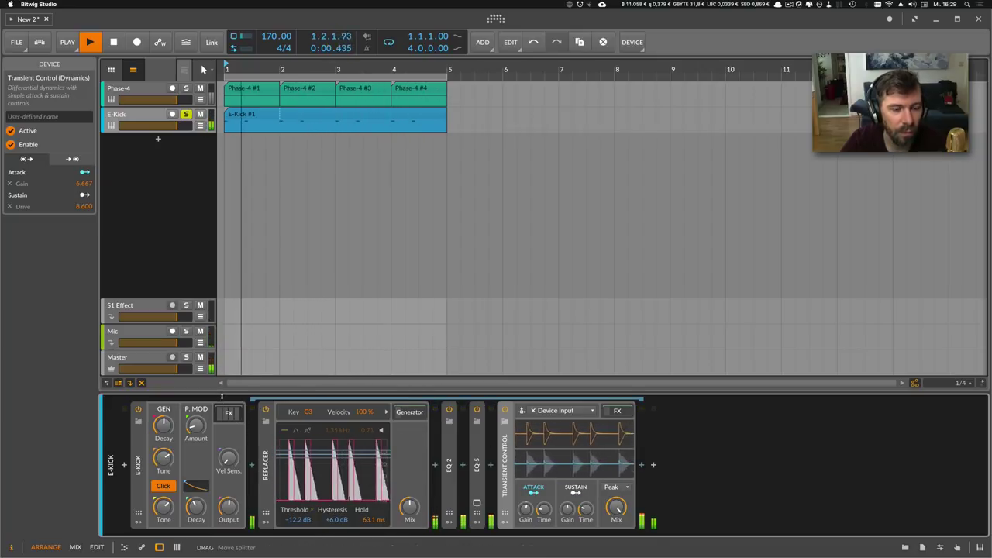
# With the FX chain hidden, set the E-Kick's pitch mod decay to about 182 ms, output to about -14.4 dB, and lengthen its generator decay.
pyautogui.click(235, 413)
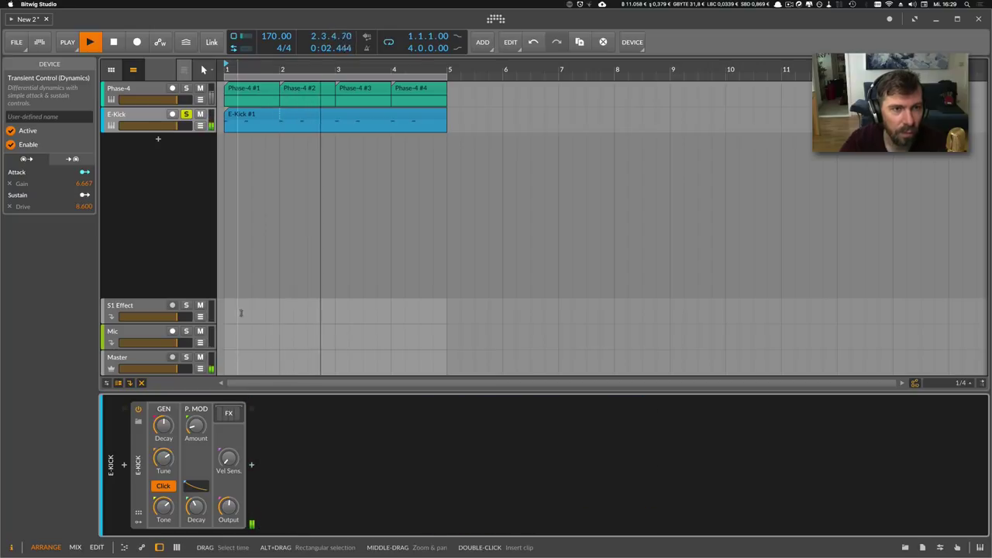
pyautogui.moveTo(228, 507); pyautogui.dragTo(228, 516)
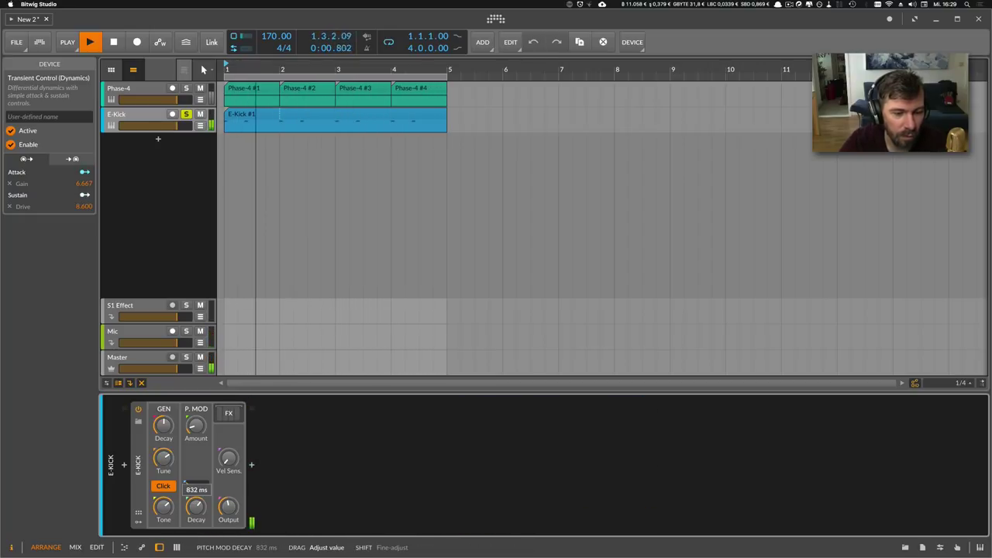
pyautogui.moveTo(196, 485); pyautogui.dragTo(196, 465)
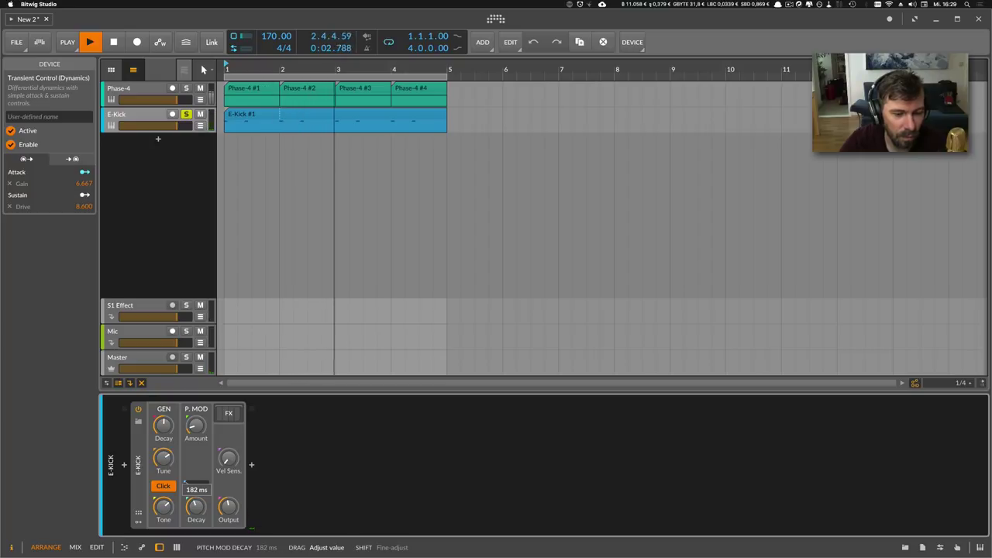
pyautogui.moveTo(194, 486)
pyautogui.mouseDown()
pyautogui.moveTo(194, 475)
pyautogui.moveTo(195, 501)
pyautogui.mouseUp()
pyautogui.moveTo(163, 426); pyautogui.dragTo(163, 415)
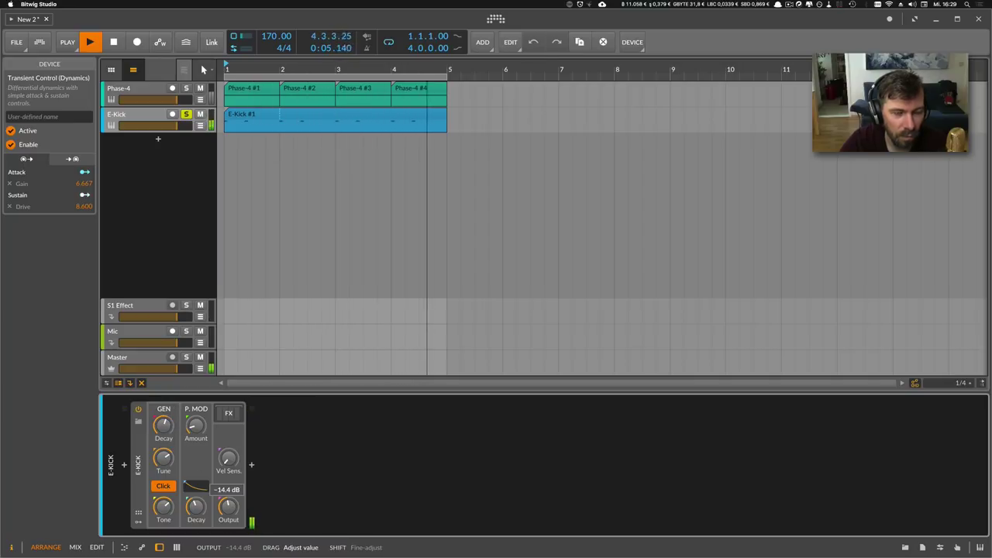
# Reopen the E-Kick's FX chain, show the Replacer's Sampler, and adjust its playback speed and AHDSR envelope.
pyautogui.click(229, 413)
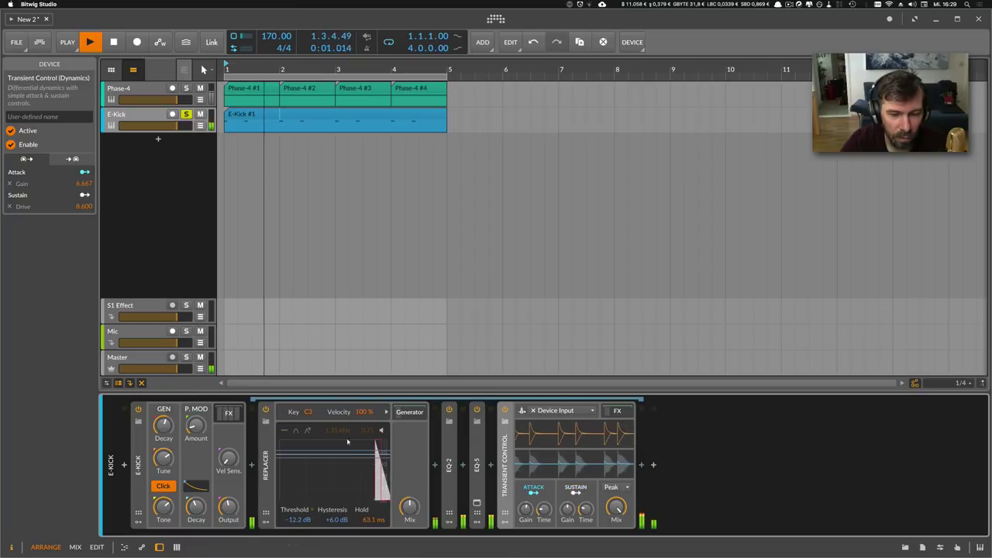
pyautogui.click(409, 413)
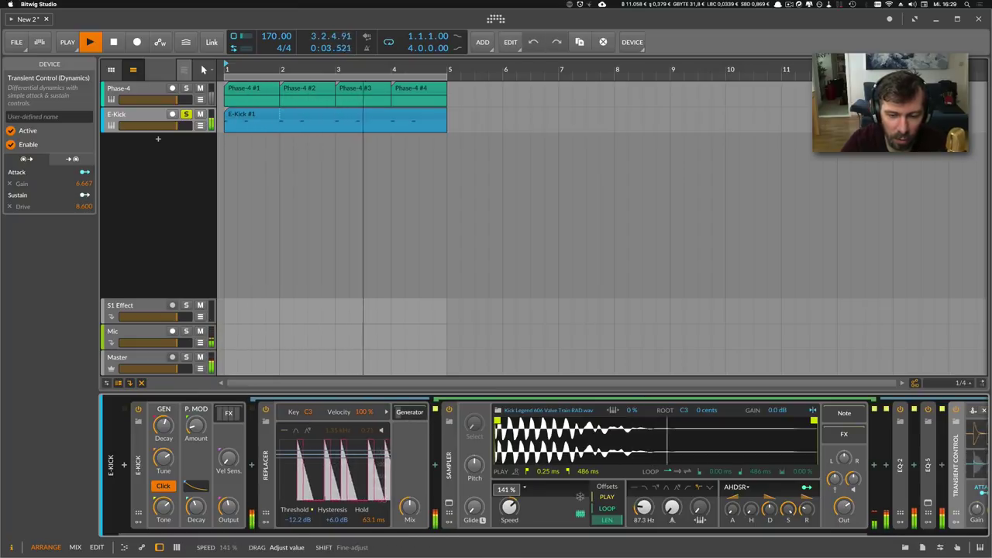
pyautogui.moveTo(806, 509); pyautogui.dragTo(769, 524)
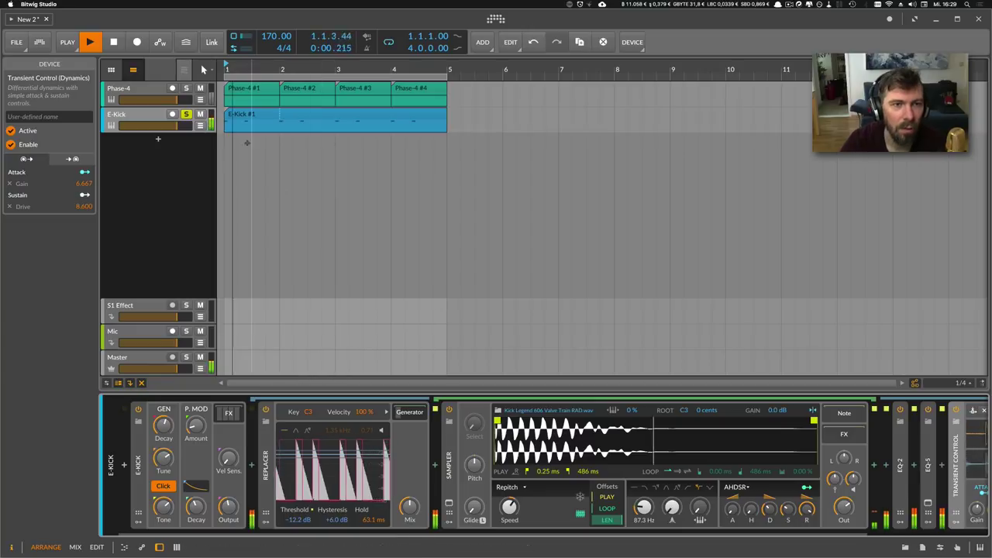
# Open the E-Kick clip for note editing and move the bar's second A2 kick one sixteenth later to 1.2.4.
pyautogui.doubleClick(242, 116)
pyautogui.press('space')
pyautogui.press('space')
pyautogui.moveTo(284, 200); pyautogui.dragTo(338, 282)
pyautogui.press('space')
pyautogui.press('Right')
pyautogui.press('space')
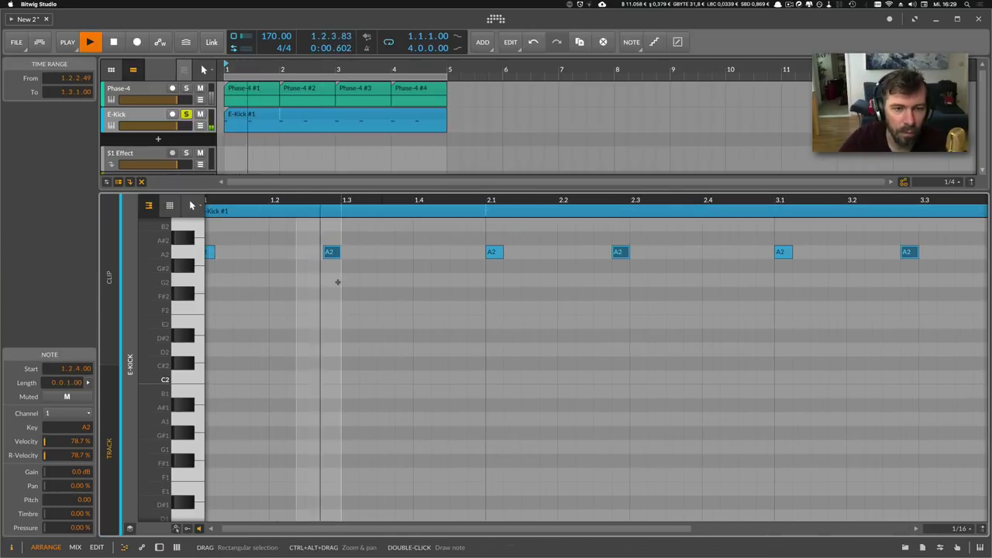
# Try the second kick three sixteenths later at 1.3.3 during playback, and return it to 1.2.4.
pyautogui.press('Right')
pyautogui.press('Right')
pyautogui.press('Right')
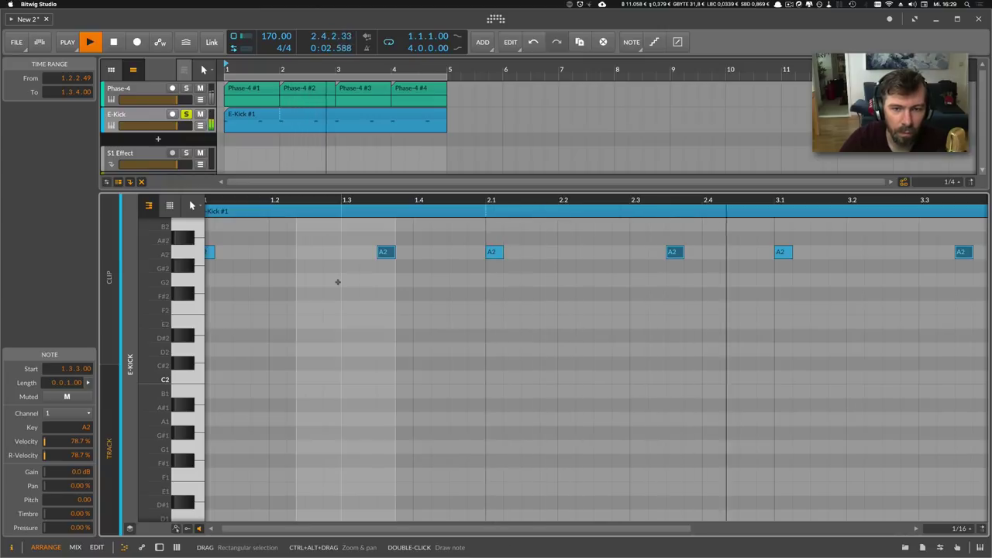
pyautogui.press('Left')
pyautogui.press('Left')
pyautogui.press('Left')
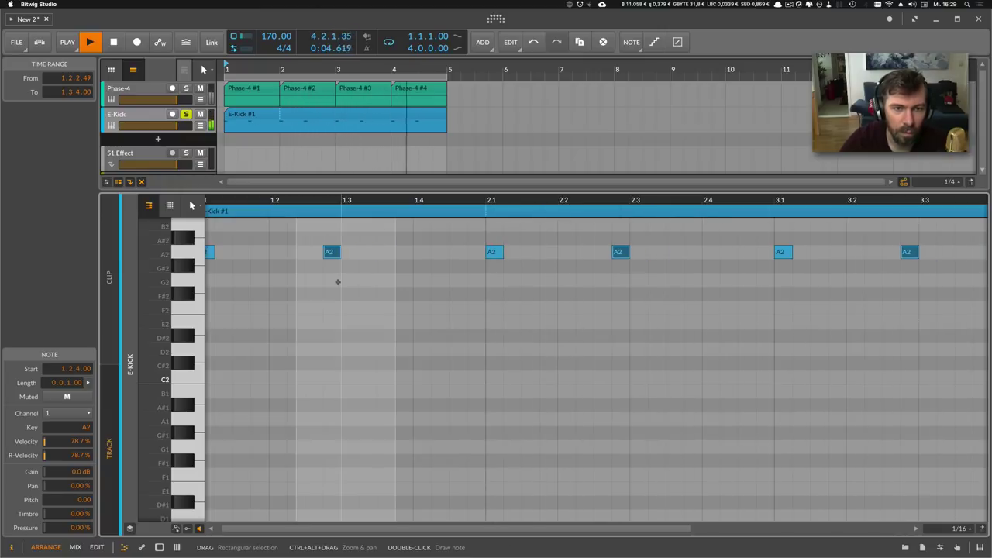
pyautogui.press('space')
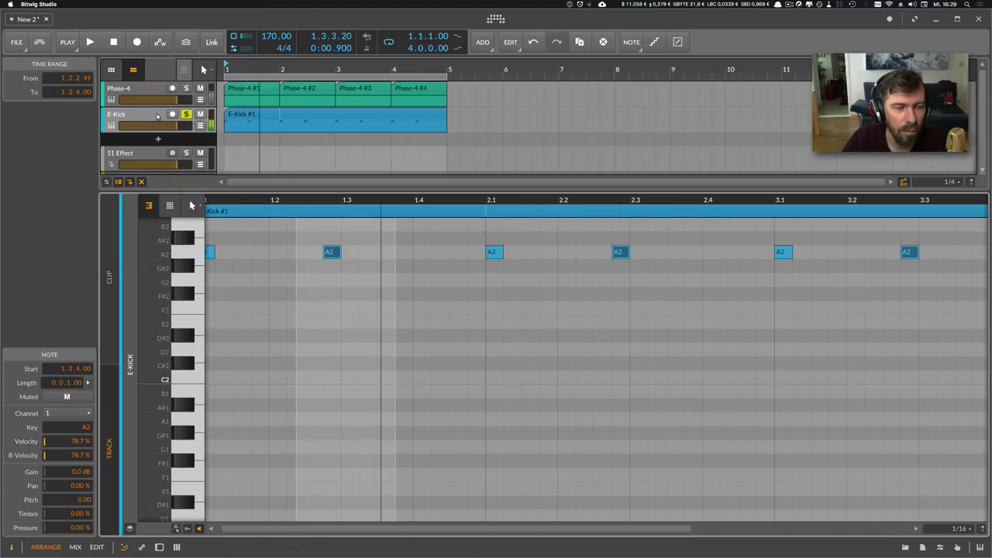
# Open the sample browser and search for "hat".
pyautogui.click(475, 122)
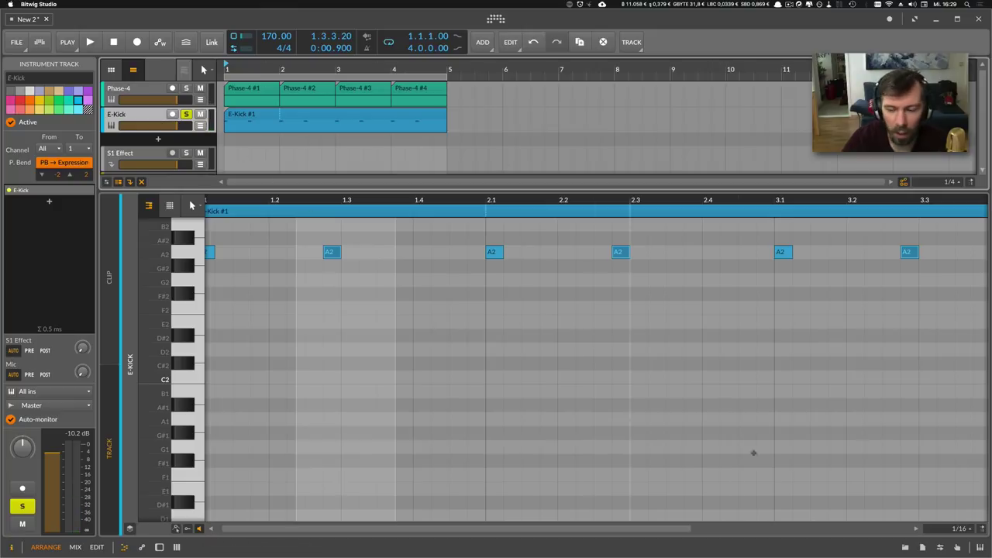
pyautogui.click(905, 548)
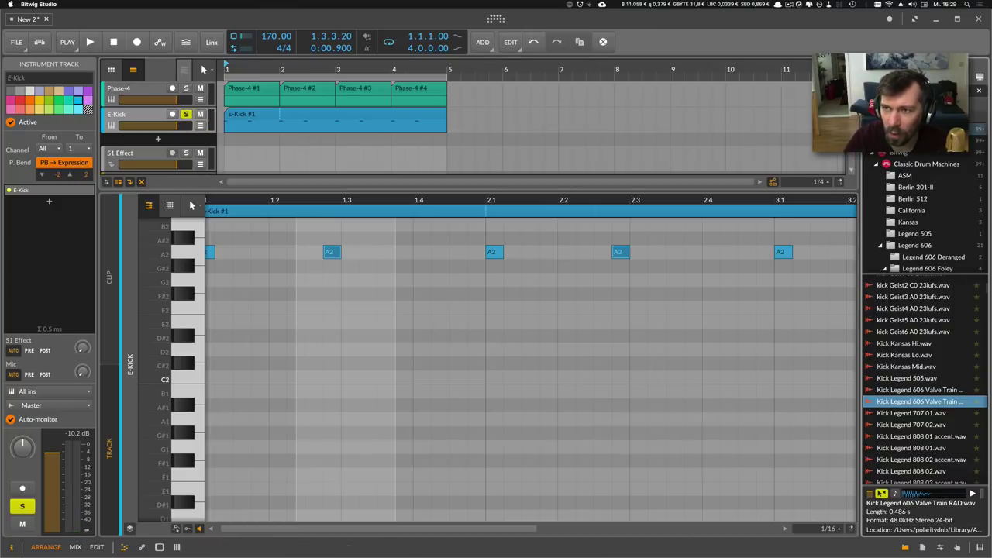
pyautogui.click(918, 90)
pyautogui.write('hat')
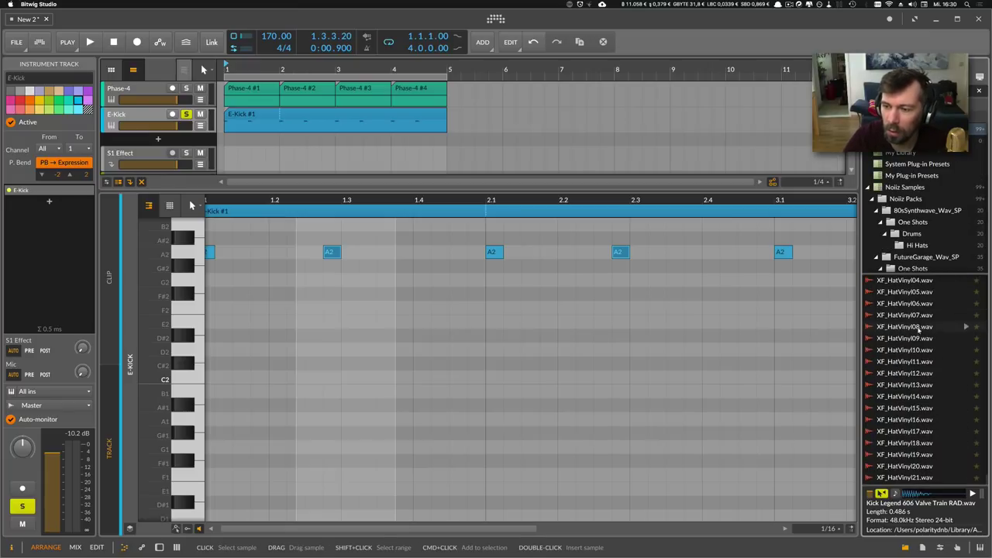
# Audition several 18_Hats&Perc samples and load 18_Hats&Perc_30_SP.wav onto a new track below E-Kick.
pyautogui.scroll(10, 920, 330)
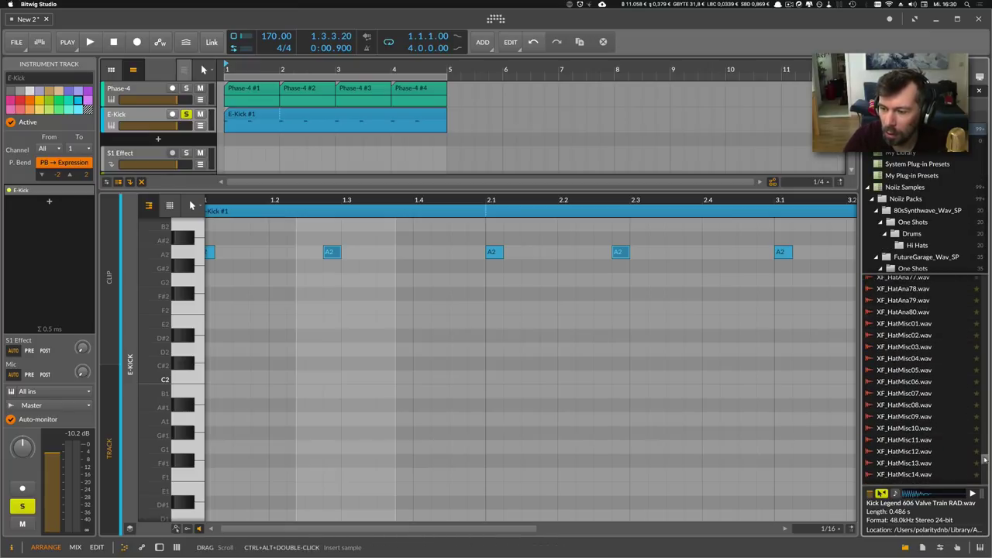
pyautogui.moveTo(985, 461); pyautogui.dragTo(985, 287)
pyautogui.click(937, 298)
pyautogui.click(931, 310)
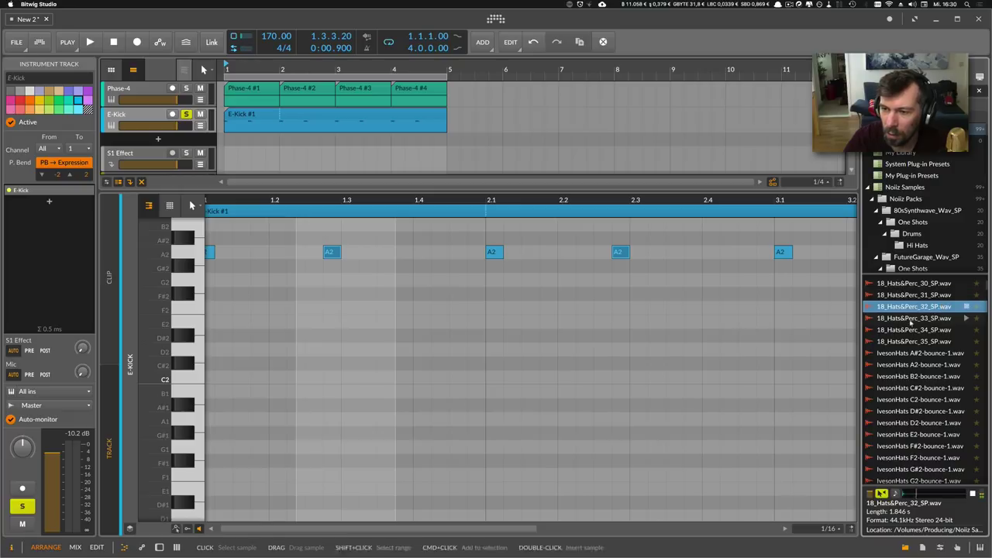
pyautogui.click(900, 296)
pyautogui.click(900, 285)
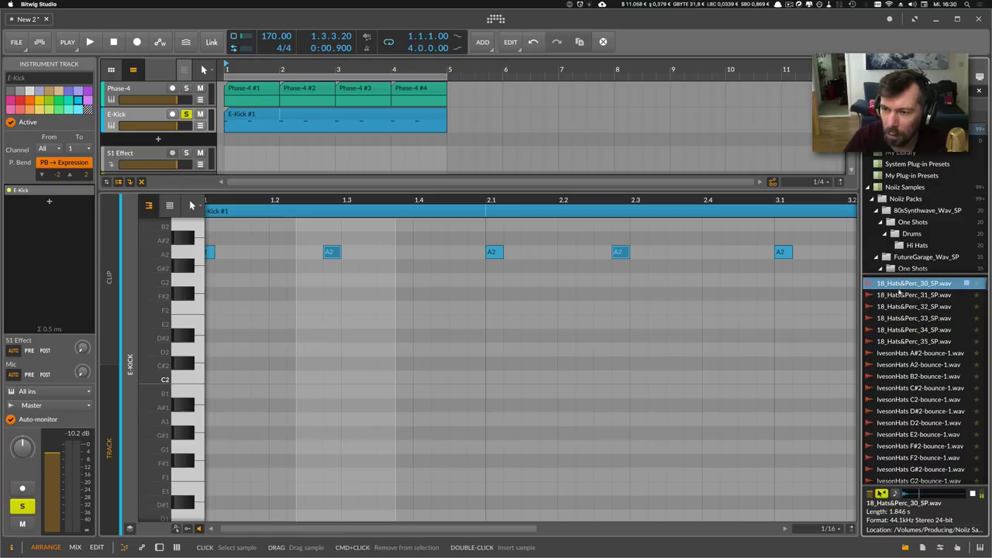
pyautogui.scroll(1, 898, 290)
pyautogui.scroll(-1, 254, 147)
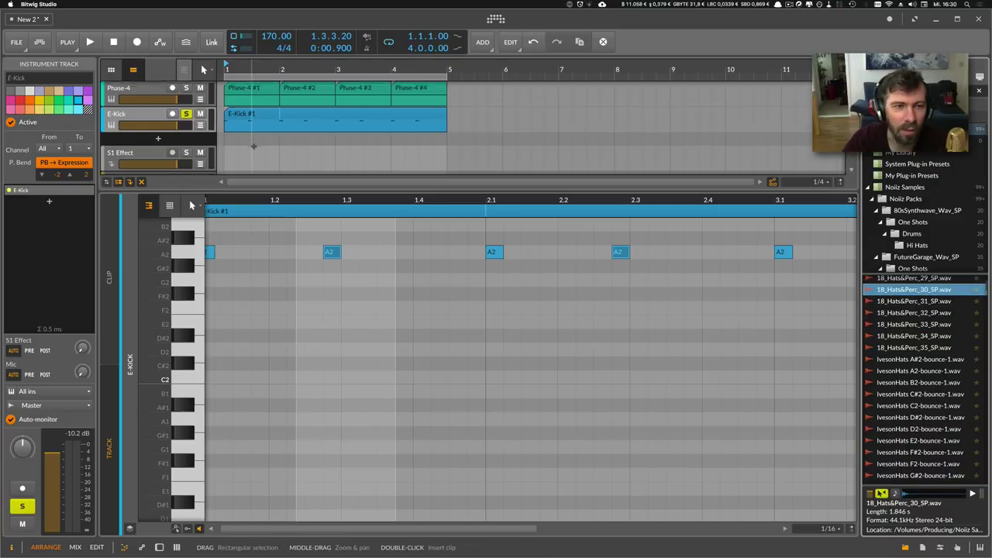
pyautogui.moveTo(914, 292); pyautogui.dragTo(240, 135)
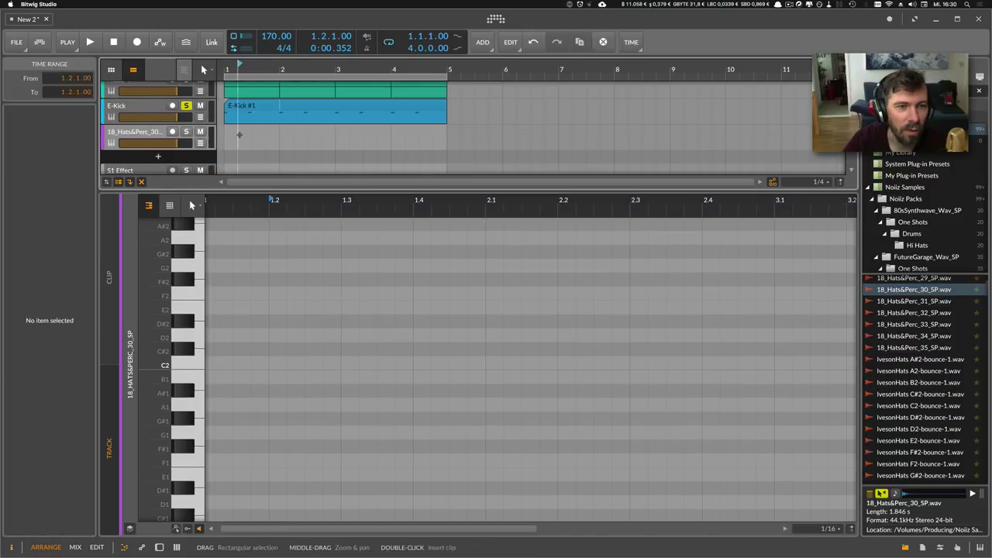
# Create a one-bar clip at bar 1 on the hat track, add an F#2 note at 1.3.1, and solo the track.
pyautogui.doubleClick(240, 135)
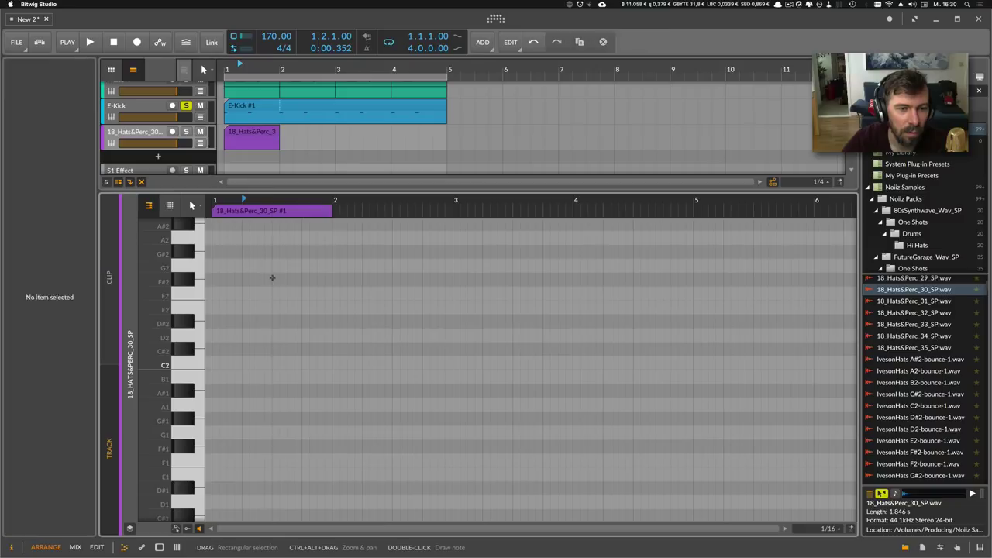
pyautogui.doubleClick(275, 279)
pyautogui.click(172, 138)
pyautogui.click(187, 131)
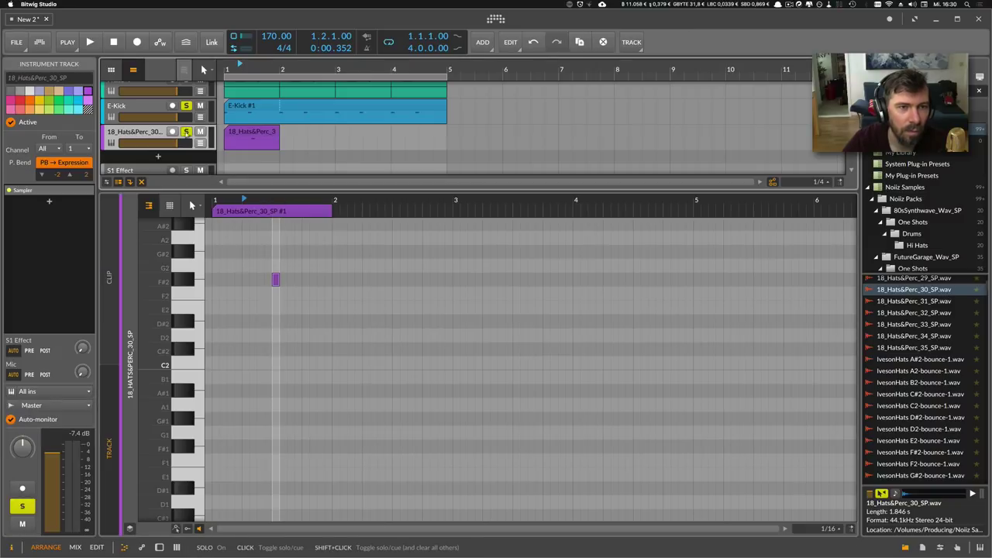
# Move the F#2 hat note one beat earlier to 1.2.1 and play the loop from the start.
pyautogui.press('space')
pyautogui.press('space')
pyautogui.moveTo(266, 295); pyautogui.dragTo(286, 295)
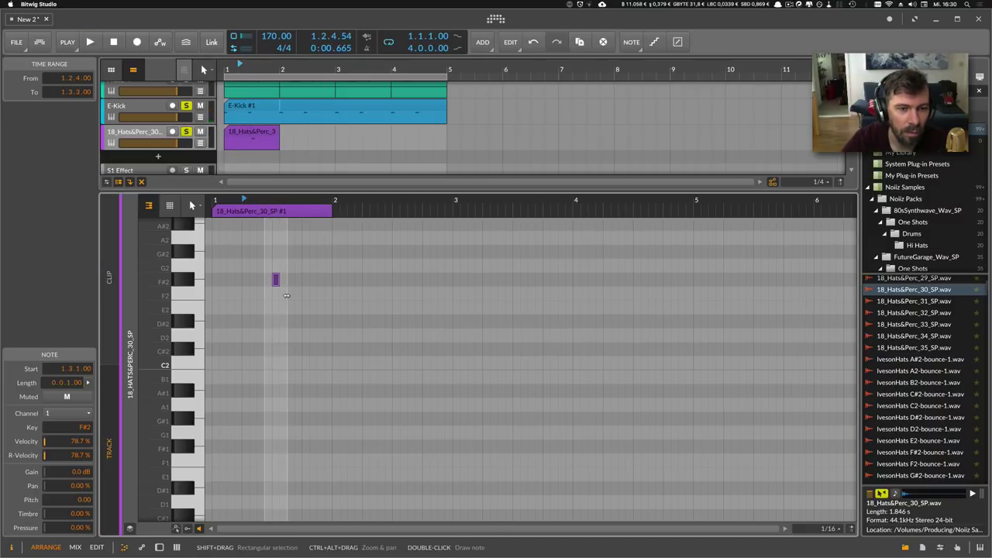
pyautogui.press('Left')
pyautogui.press('Left')
pyautogui.press('Left')
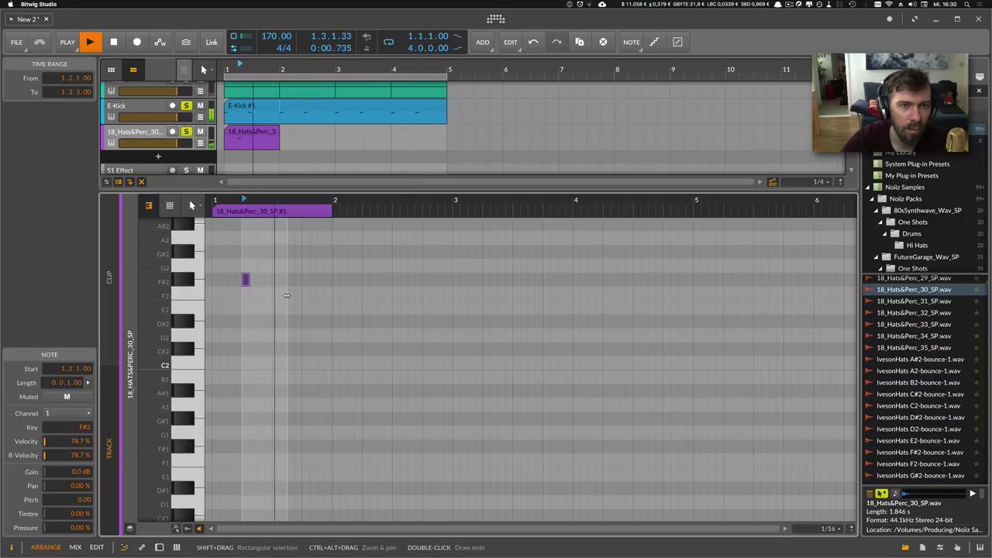
pyautogui.press('space')
pyautogui.press('space')
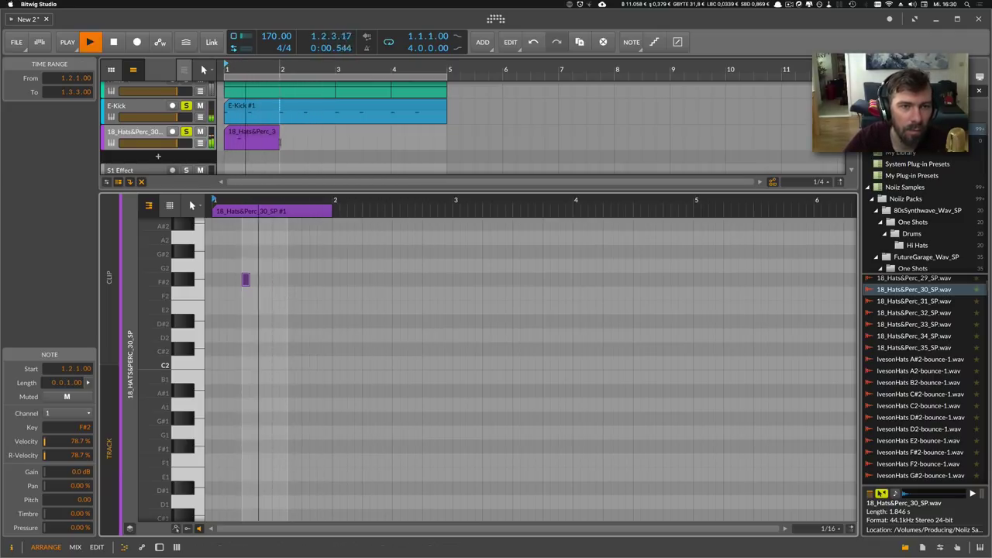
# Extend the looping hat clip to four bars and move its repeated F#2 note one beat later to 1.3.1.
pyautogui.moveTo(279, 147); pyautogui.dragTo(444, 151)
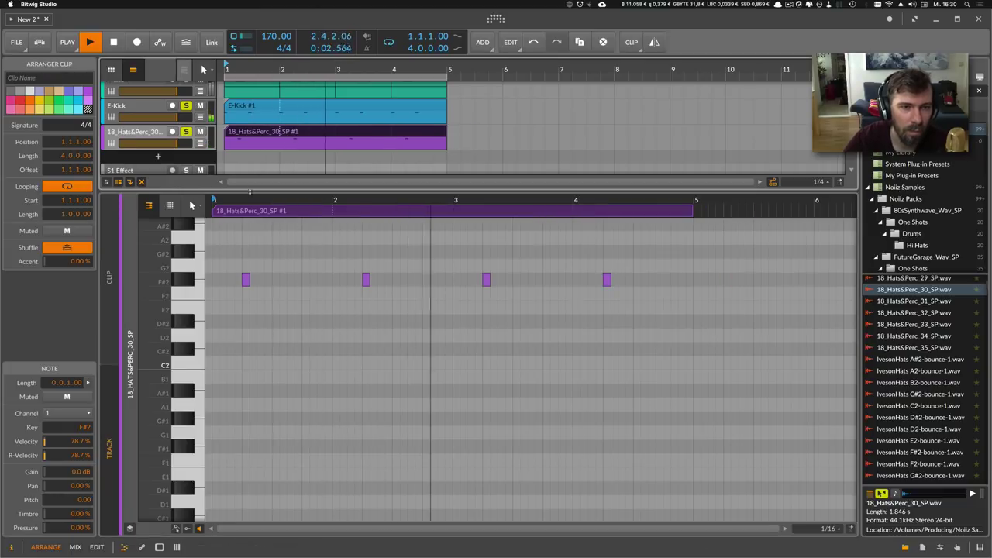
pyautogui.moveTo(241, 201); pyautogui.dragTo(301, 299)
pyautogui.press('Right')
pyautogui.press('Right')
pyautogui.press('Right')
pyautogui.press('Right')
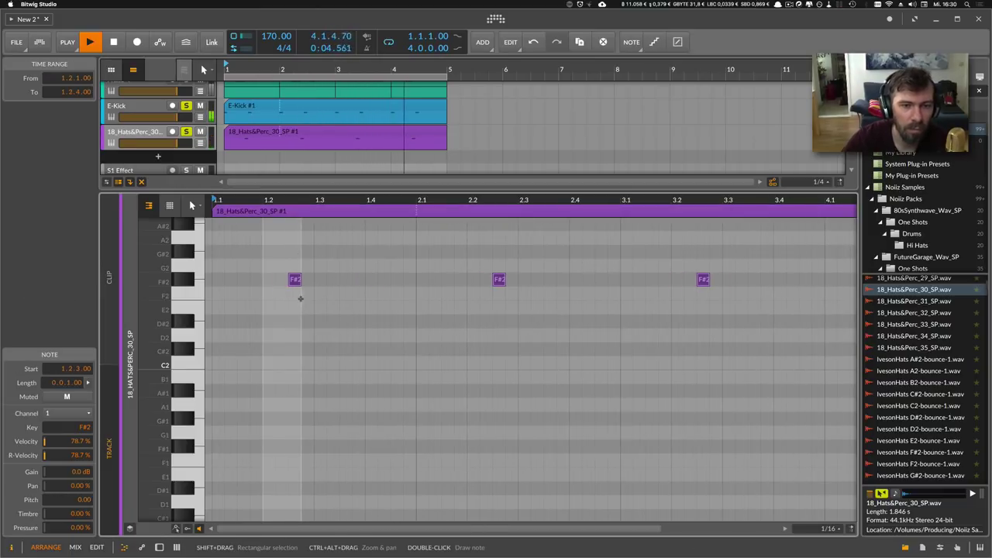
# Open the E-Kick clip's notes and move the second A2 kick one sixteenth earlier to 1.2.3.
pyautogui.doubleClick(259, 104)
pyautogui.click(286, 251)
pyautogui.press('Left')
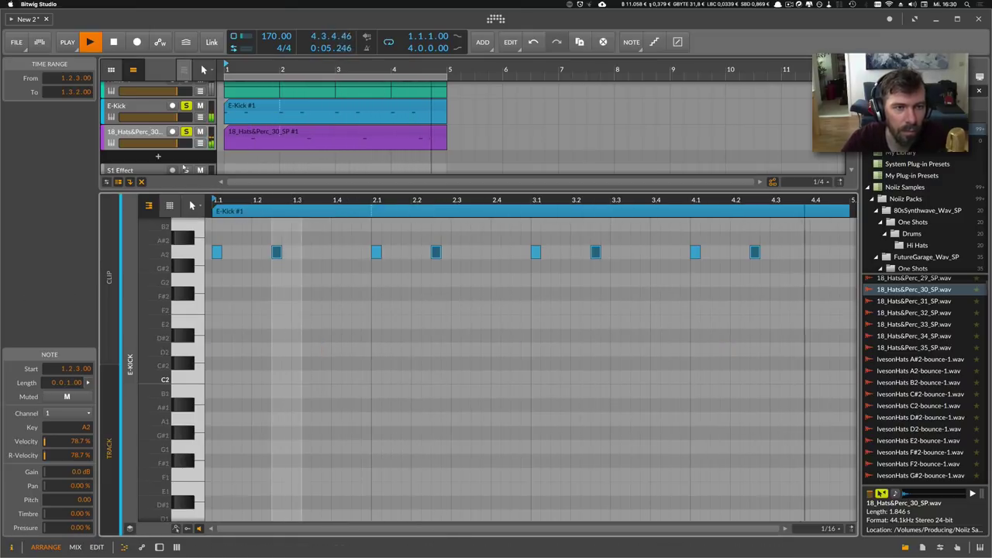
# Show the Sampler device on the 18_Hats&Perc_30_SP track.
pyautogui.doubleClick(159, 132)
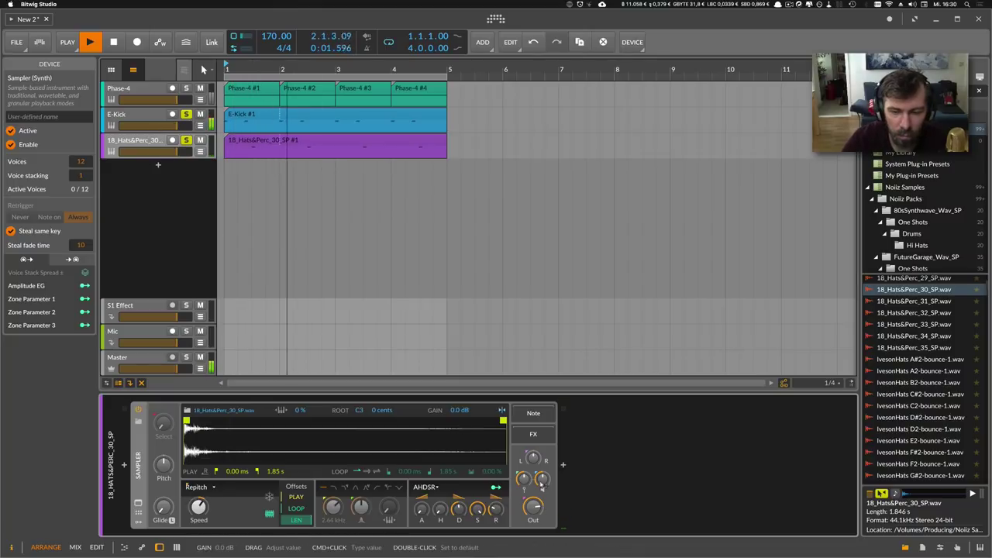
# Raise the release of the 18_Hats&Perc_30_SP sampler's amplitude envelope and set the sampler's gain to +4.8 dB.
pyautogui.moveTo(496, 508); pyautogui.dragTo(496, 465)
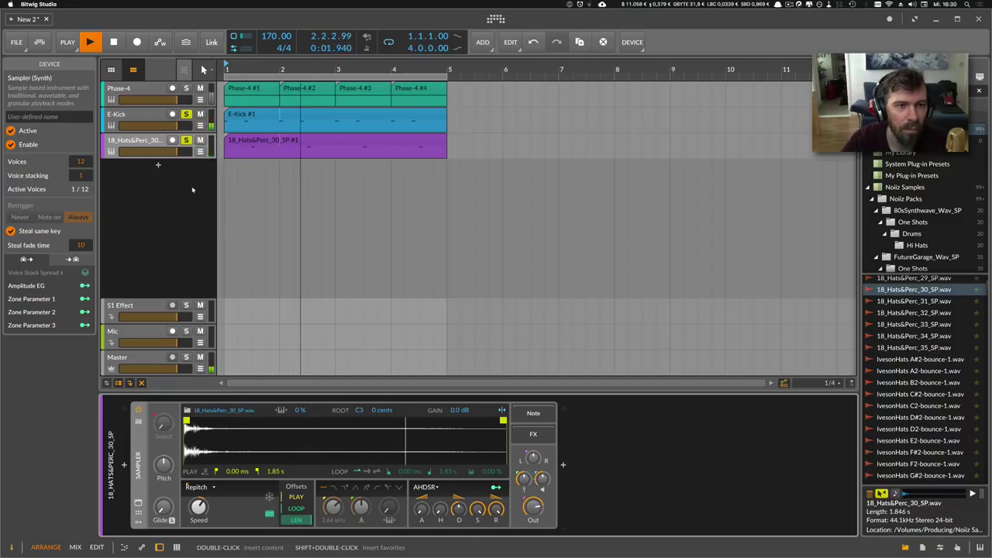
pyautogui.moveTo(543, 479); pyautogui.dragTo(542, 463)
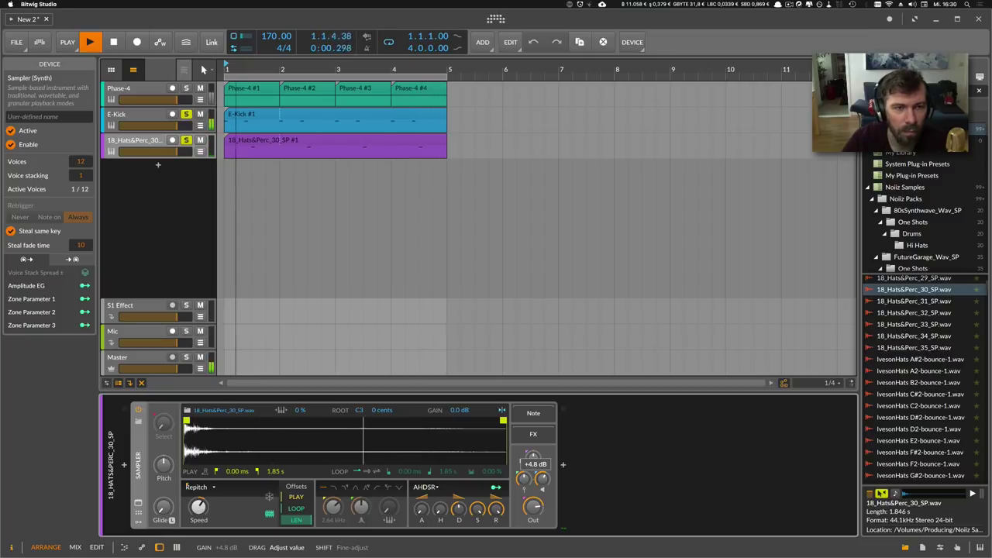
# Split the E-Kick clip at bar 2 and delete the part after the split.
pyautogui.press('e')
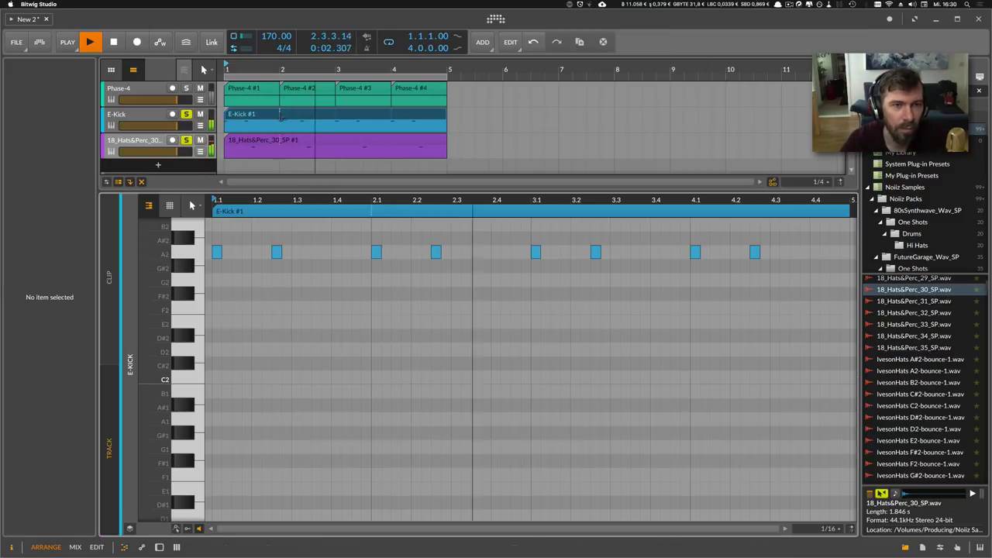
pyautogui.click(280, 116)
pyautogui.press('space')
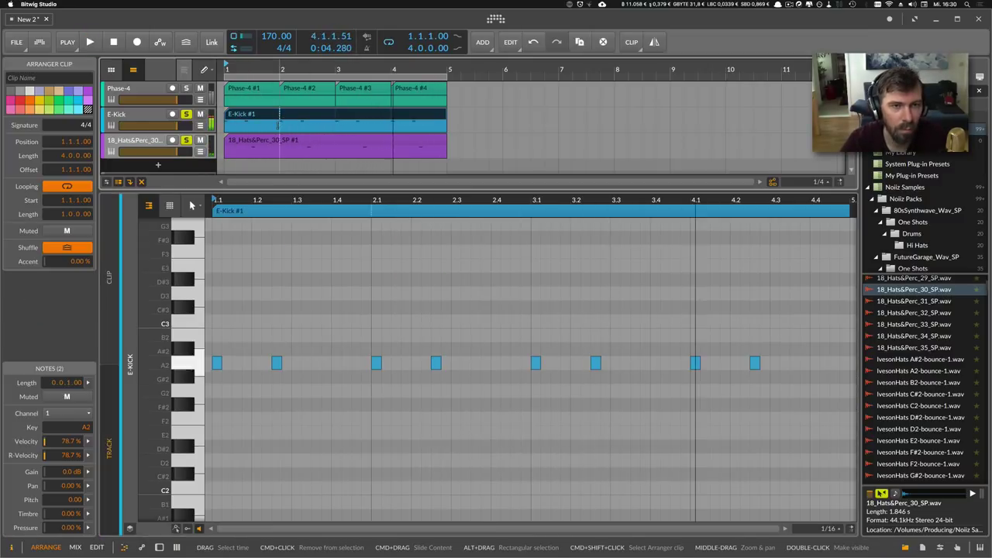
pyautogui.press('super+e')
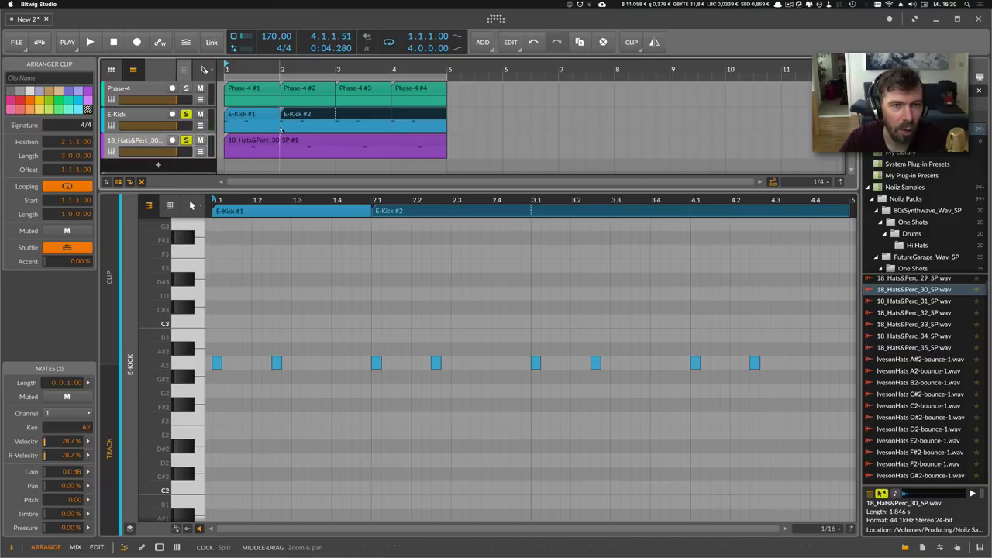
pyautogui.press('Delete')
# Extend the remaining one-bar E-Kick clip and its content to a length of two bars.
pyautogui.click(269, 114)
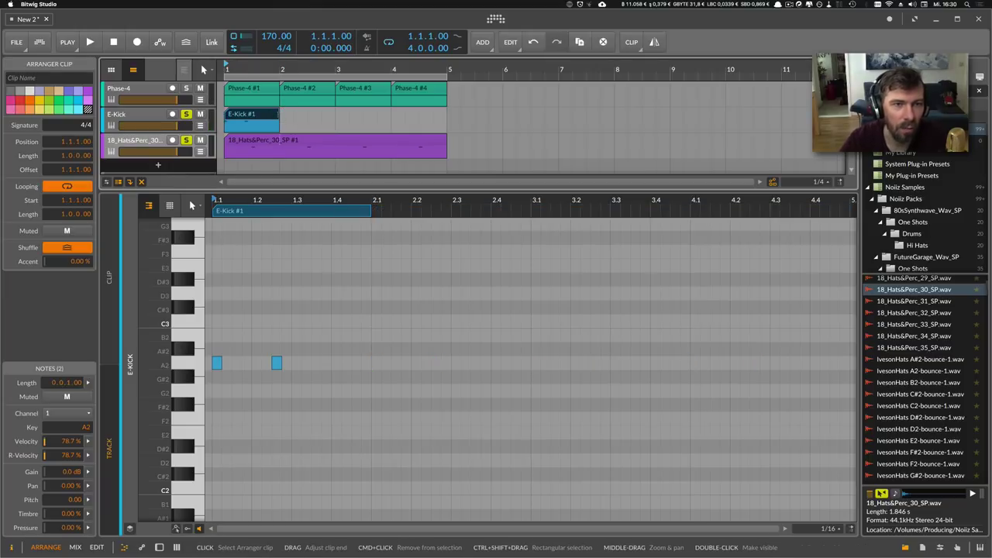
pyautogui.moveTo(278, 122); pyautogui.dragTo(325, 117)
# Add two more A2 kick notes to the E-Kick clip, at 1.4.3 and 2.1.3.
pyautogui.moveTo(279, 201); pyautogui.dragTo(279, 196)
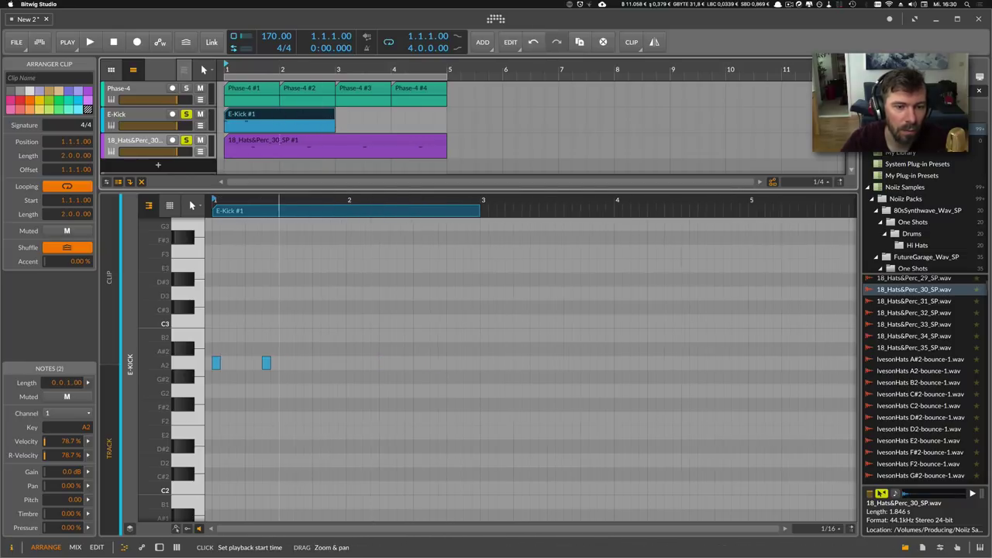
pyautogui.doubleClick(315, 363)
pyautogui.moveTo(305, 359); pyautogui.dragTo(343, 369)
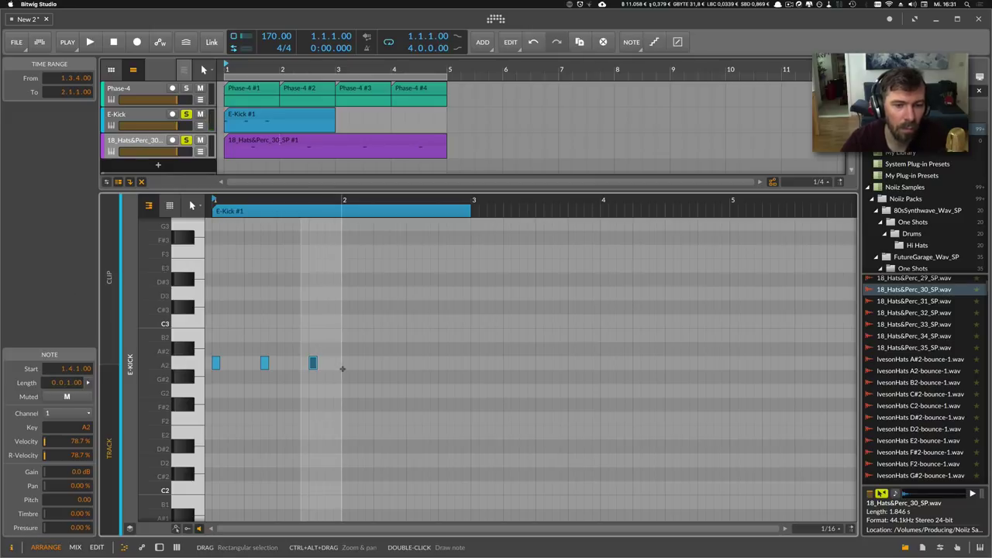
pyautogui.press('space')
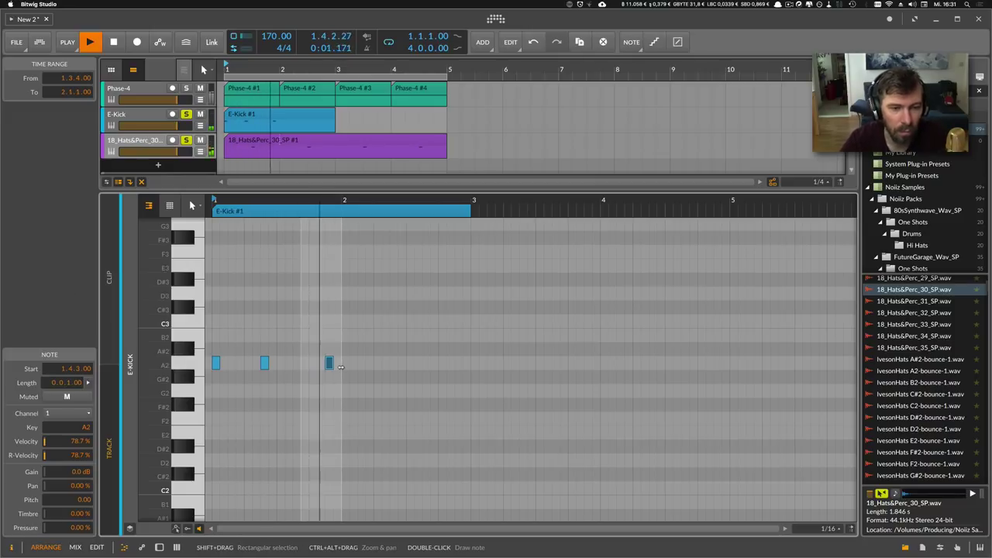
pyautogui.doubleClick(361, 363)
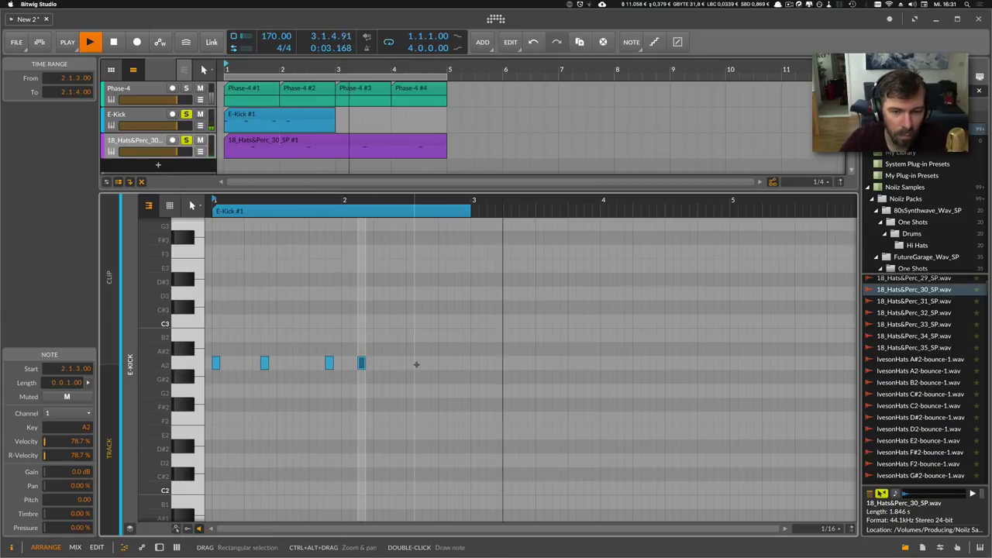
pyautogui.press('space')
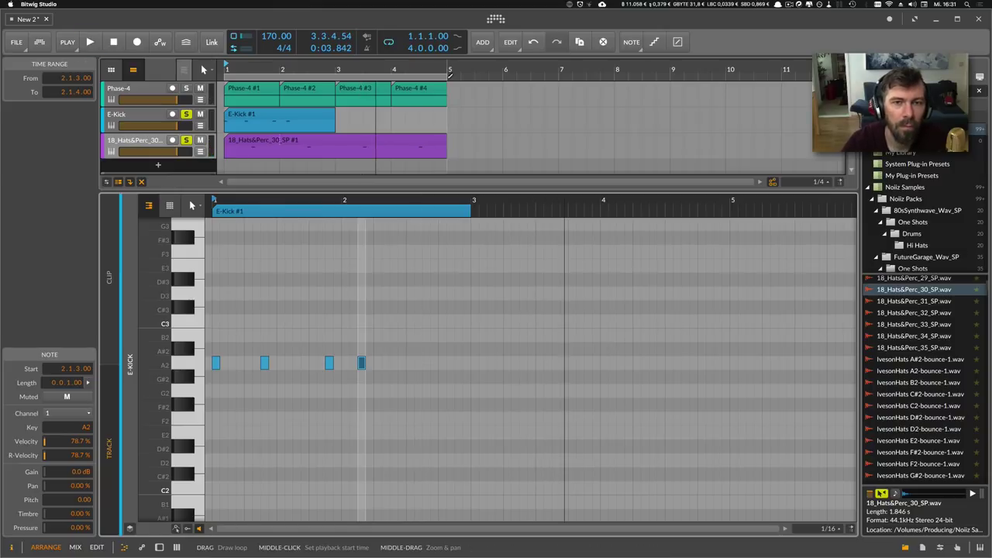
# Shorten the arranger loop region to two bars and move the last kick note to 2.2.3 during playback.
pyautogui.moveTo(447, 76); pyautogui.dragTo(335, 78)
pyautogui.press('space')
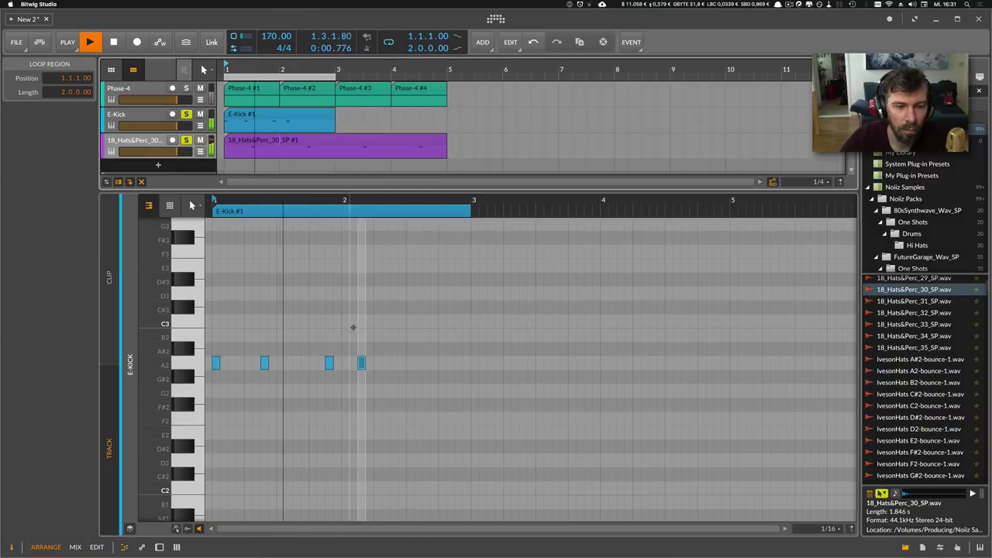
pyautogui.click(359, 363)
pyautogui.moveTo(359, 363); pyautogui.dragTo(369, 363)
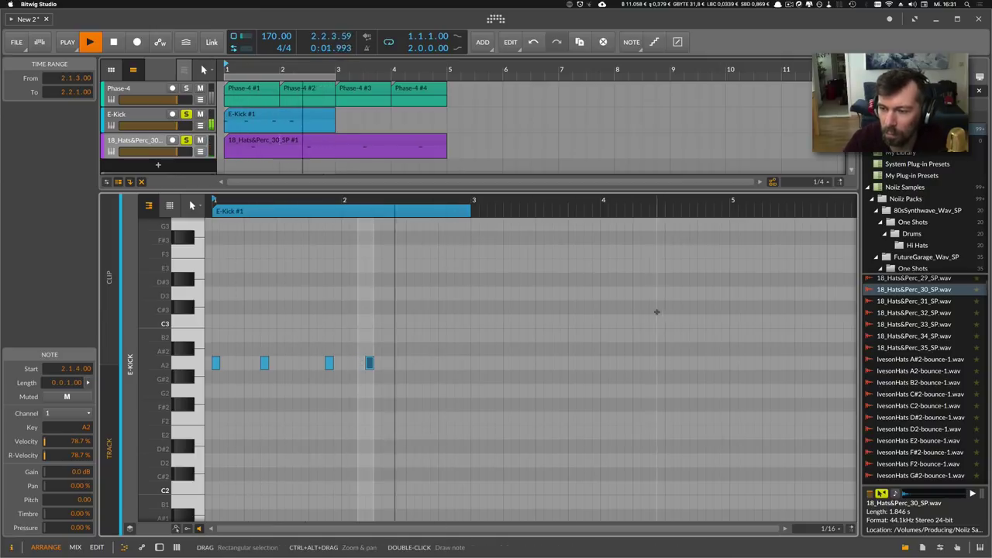
pyautogui.press('Right')
pyautogui.press('Right')
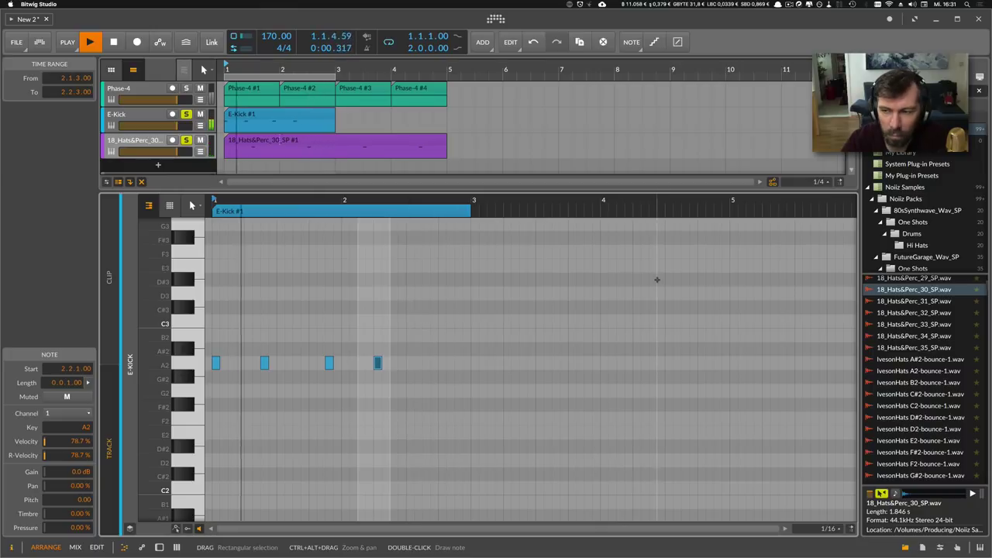
pyautogui.press('Right')
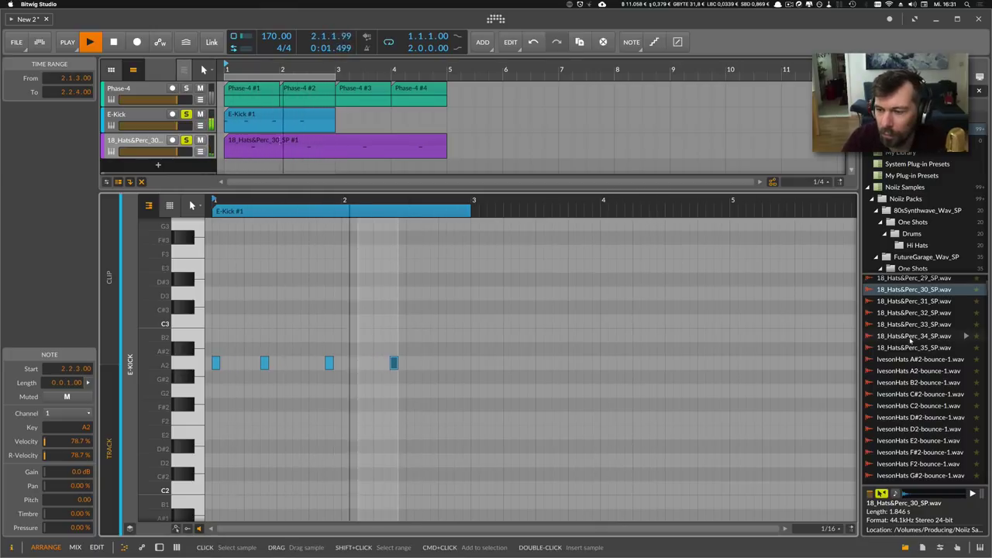
pyautogui.press('space')
# Audition several hat and percussion samples in the browser, including IvesonHats C2-bounce-1.wav and 18_Hats&Perc_16_SP.wav.
pyautogui.click(909, 359)
pyautogui.scroll(-2, 909, 356)
pyautogui.click(908, 357)
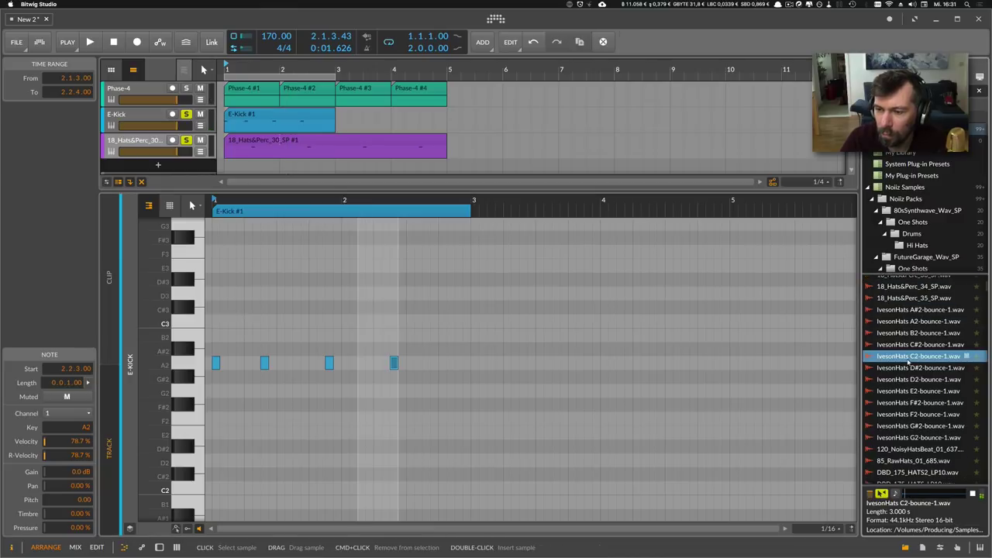
pyautogui.scroll(8, 909, 355)
pyautogui.click(908, 340)
pyautogui.scroll(2, 907, 331)
pyautogui.click(907, 328)
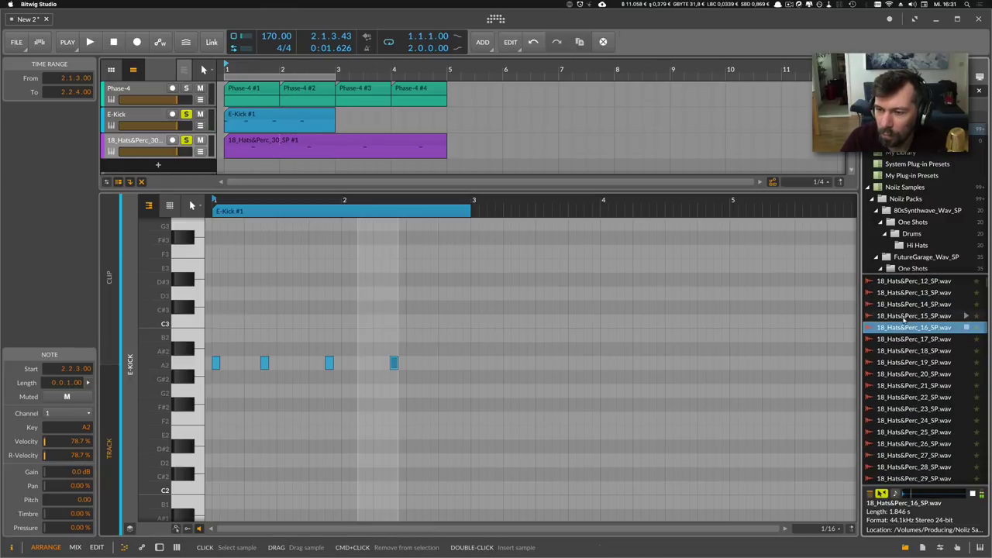
pyautogui.click(904, 316)
pyautogui.click(903, 328)
# Insert 18_Hats&Perc_16_SP.wav as a new sampler track below the 18_Hats&Perc_30_SP track and solo it with the other drums.
pyautogui.scroll(-2, 350, 154)
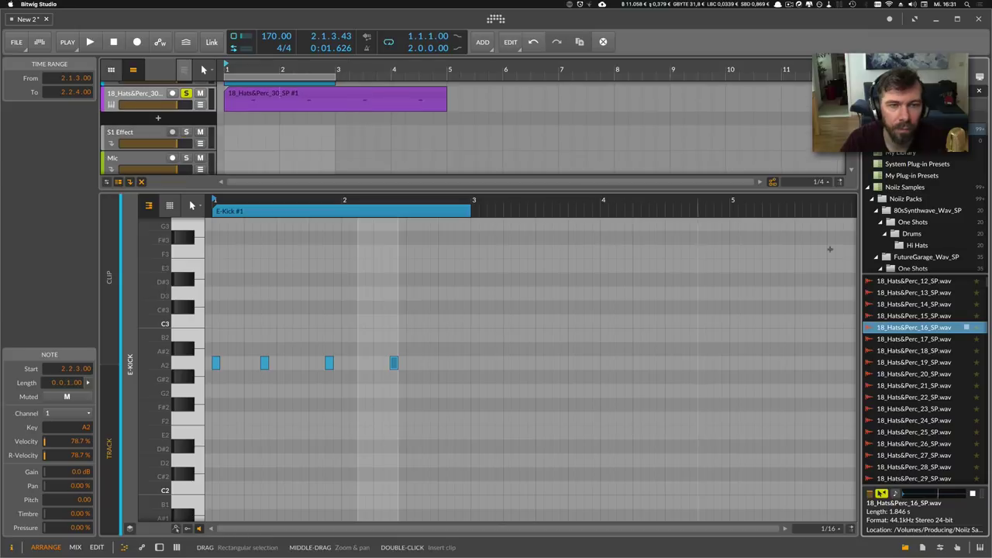
pyautogui.moveTo(725, 297); pyautogui.dragTo(160, 120)
pyautogui.scroll(2, 168, 119)
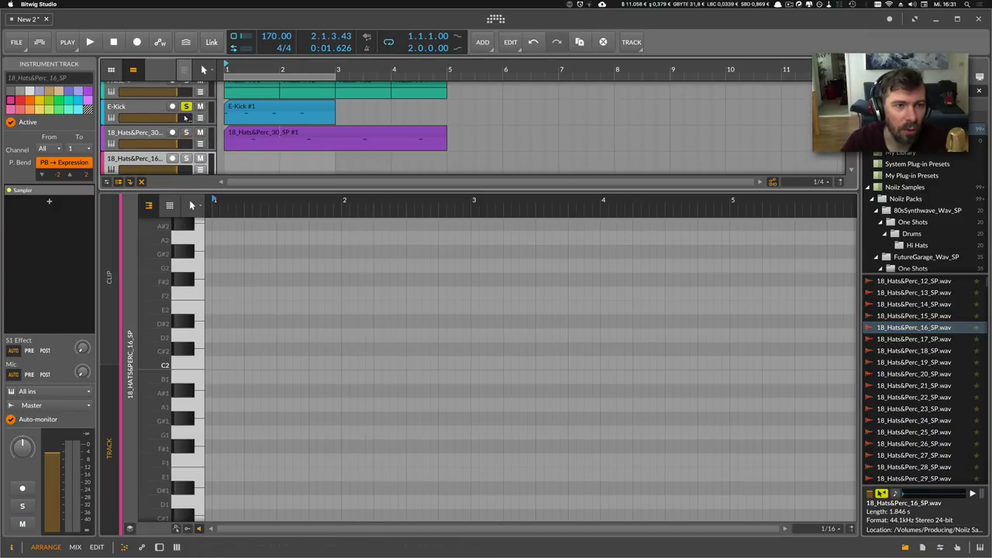
pyautogui.click(185, 158)
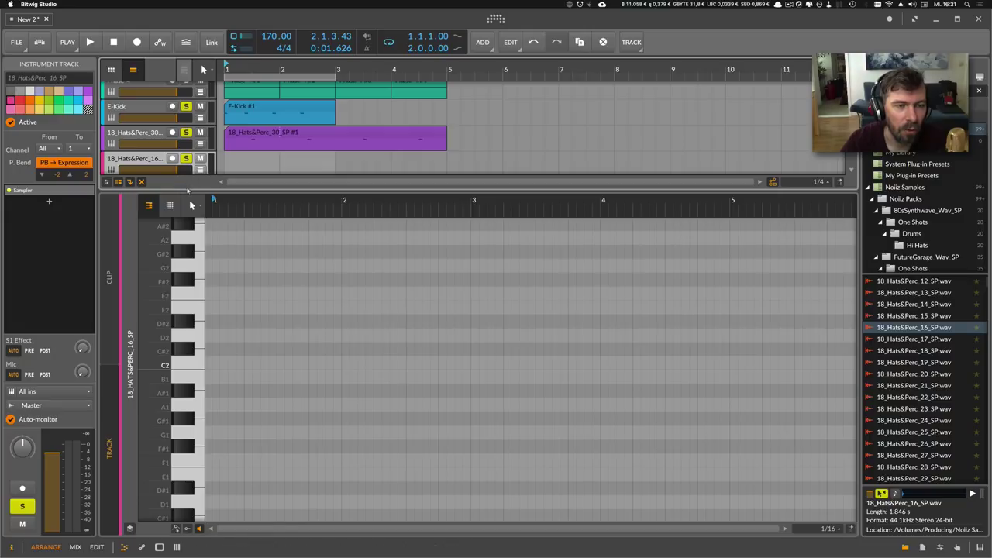
# Create a two-bar clip starting at bar 1 on the 18_Hats&Perc_16_SP track.
pyautogui.moveTo(186, 188); pyautogui.dragTo(186, 260)
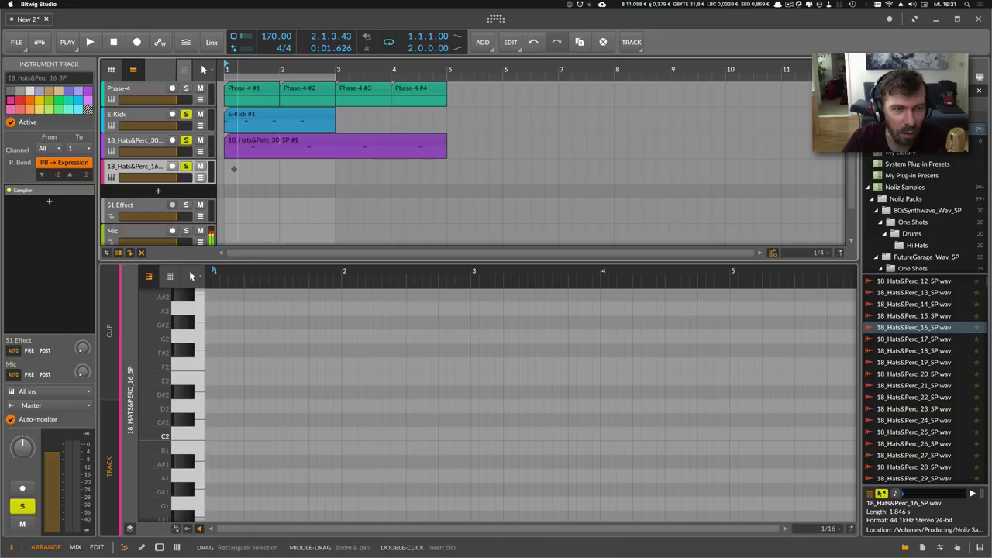
pyautogui.doubleClick(239, 171)
pyautogui.moveTo(278, 171); pyautogui.dragTo(335, 172)
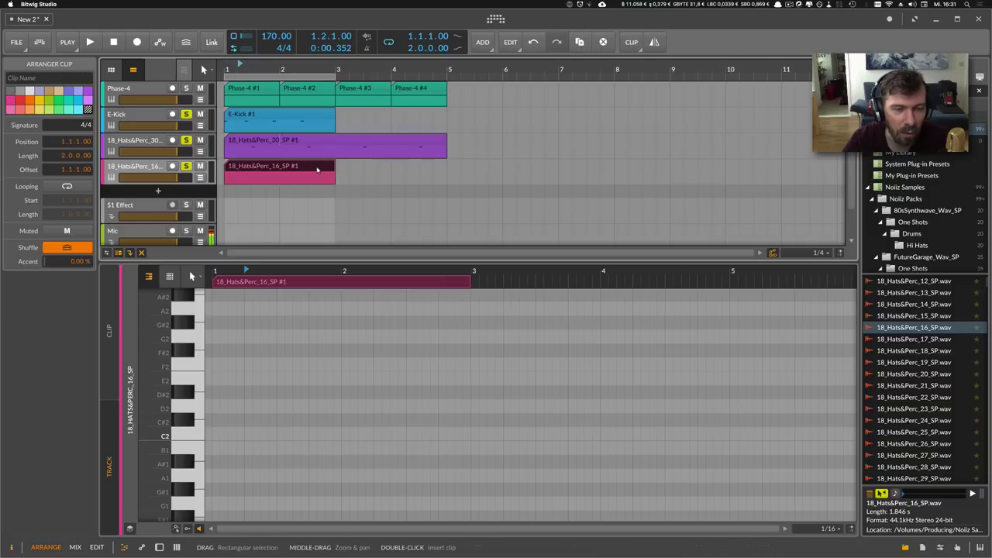
# Draw two consecutive eighth-note C2 hats from the clip's start and lower the second note's velocity.
pyautogui.moveTo(214, 271); pyautogui.dragTo(215, 331)
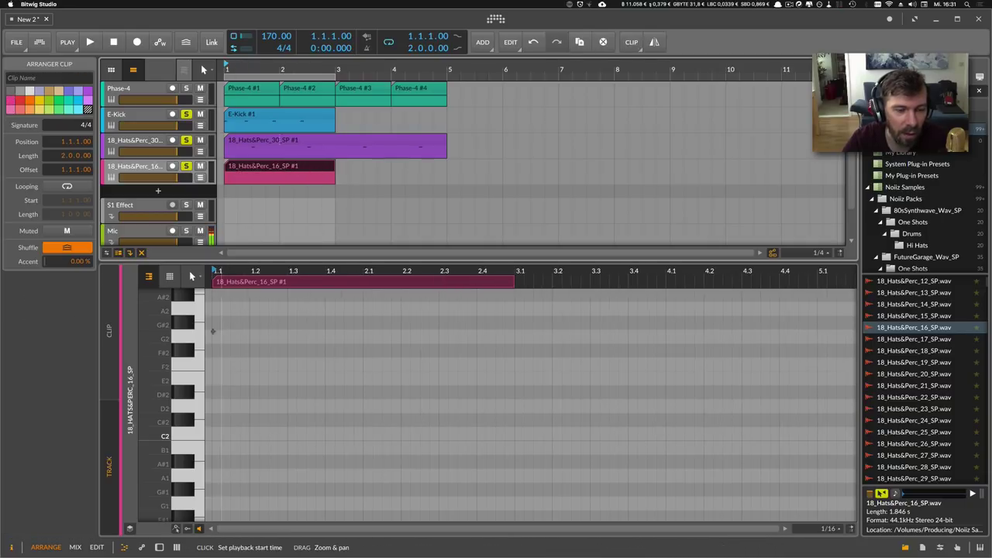
pyautogui.doubleClick(217, 441)
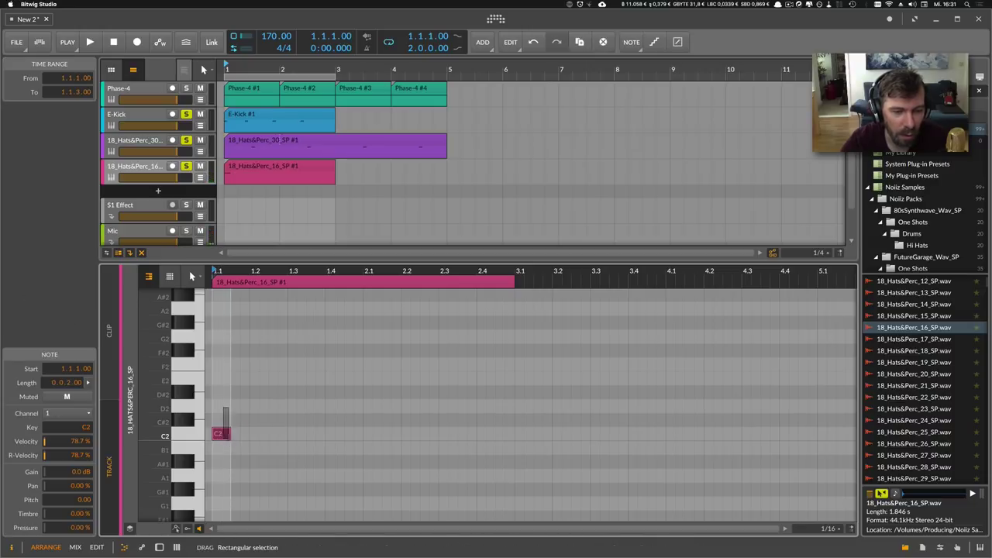
pyautogui.doubleClick(234, 435)
pyautogui.click(212, 504)
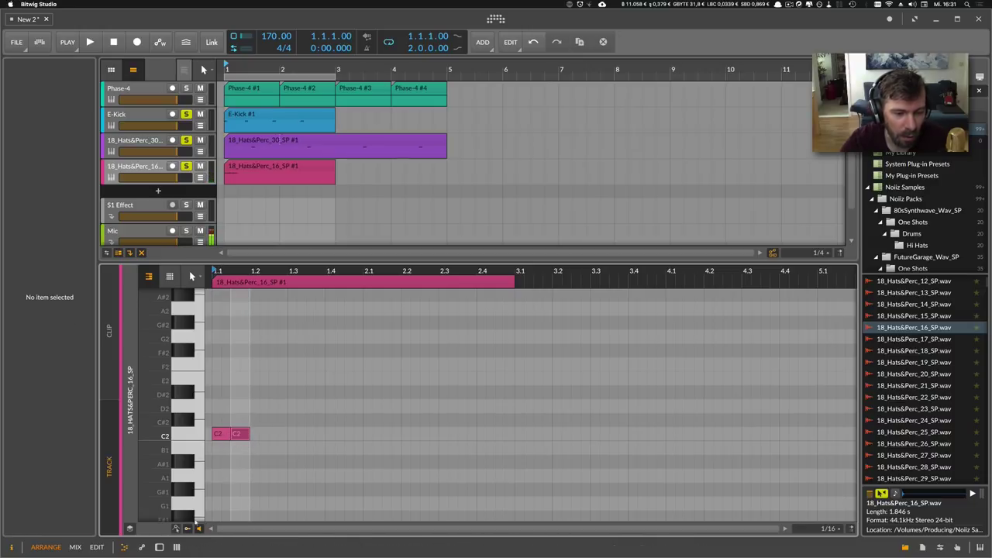
pyautogui.click(187, 529)
pyautogui.moveTo(239, 477); pyautogui.dragTo(237, 492)
# Duplicate the two C2 hat notes directly after themselves and slightly lower the velocities of both copies.
pyautogui.moveTo(246, 452); pyautogui.dragTo(222, 431)
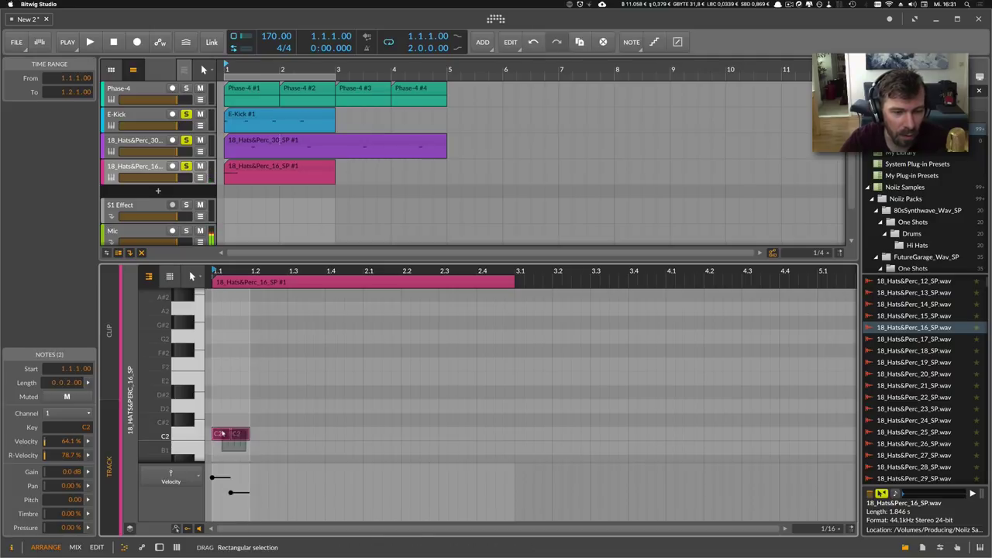
pyautogui.press('super+d')
pyautogui.click(280, 479)
pyautogui.moveTo(259, 477); pyautogui.dragTo(274, 497)
pyautogui.click(296, 448)
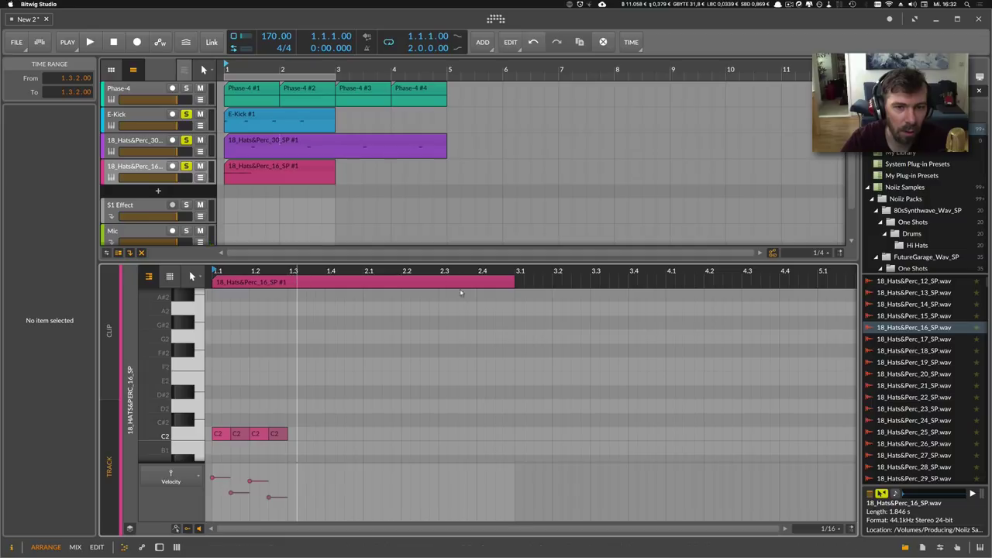
# Shorten the hat clip to two beats, then loop it out to two bars and play it.
pyautogui.moveTo(515, 284); pyautogui.dragTo(287, 287)
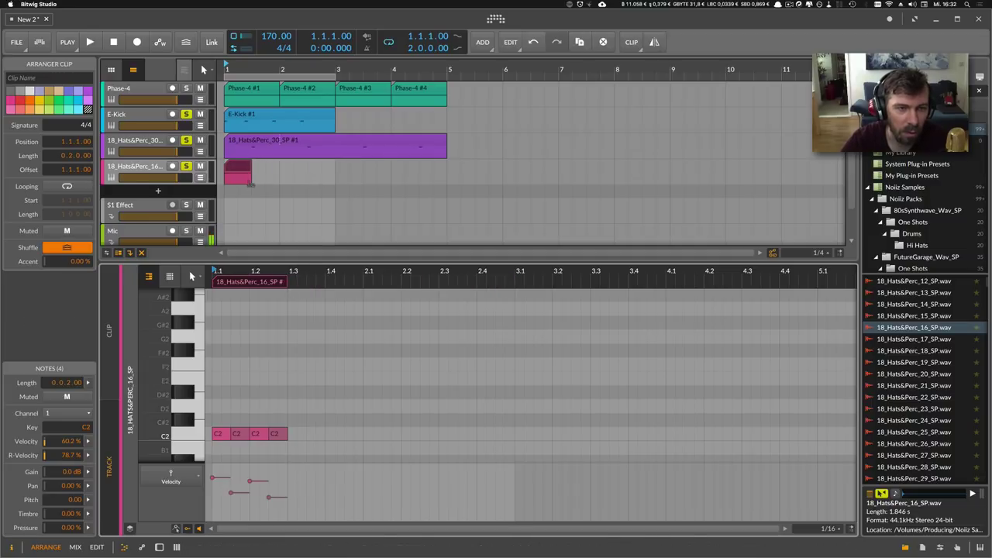
pyautogui.moveTo(252, 179); pyautogui.dragTo(335, 186)
pyautogui.press('space')
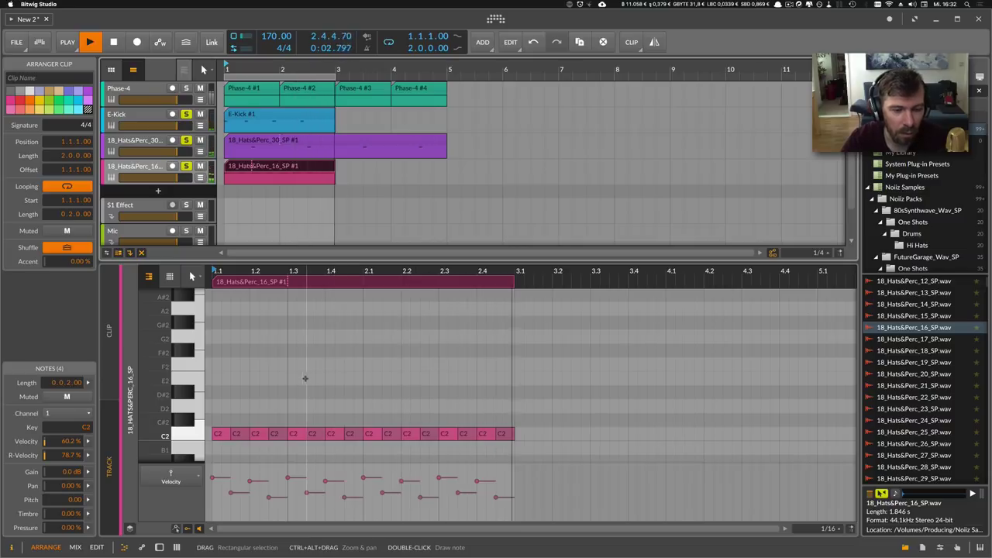
# Further lower the velocities of the second, third and fourth hat notes, taking the fourth to 27.9 %.
pyautogui.moveTo(239, 492)
pyautogui.mouseDown()
pyautogui.moveTo(258, 489)
pyautogui.moveTo(276, 505)
pyautogui.mouseUp()
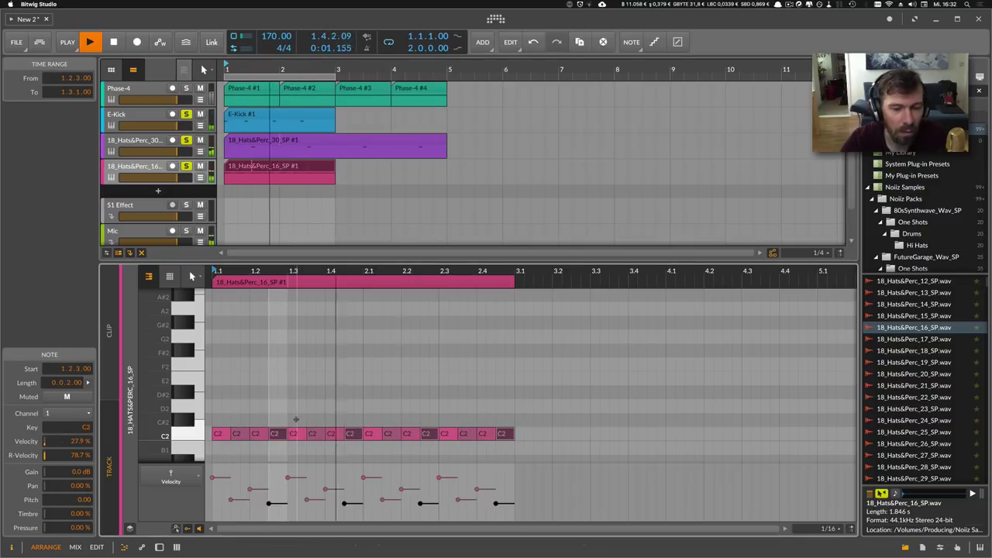
pyautogui.press('space')
# Select all hat notes and quantize them to a straight 1/16 grid with 17.7 % shuffle and 100 % start amount.
pyautogui.click(496, 452)
pyautogui.hotkey('ctrl', 'a')
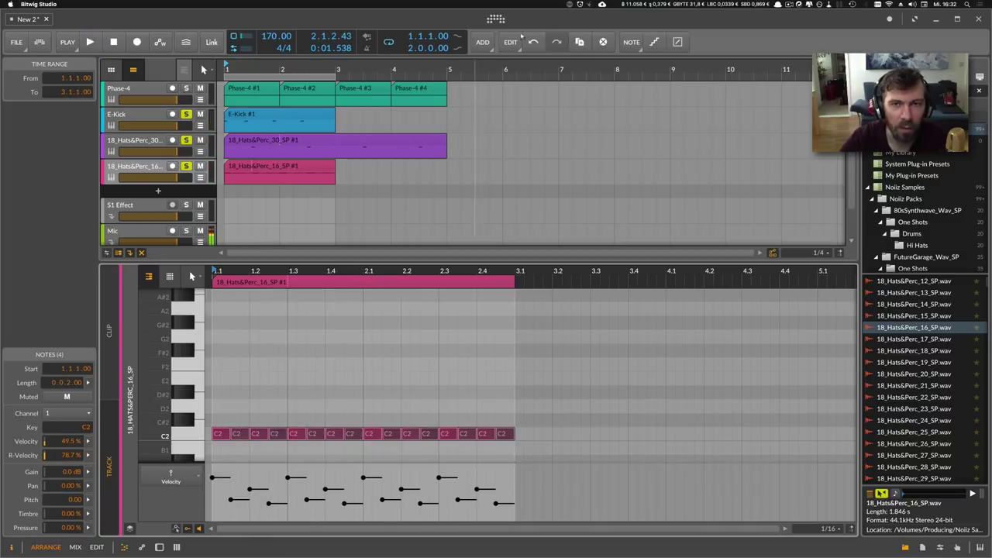
pyautogui.click(675, 42)
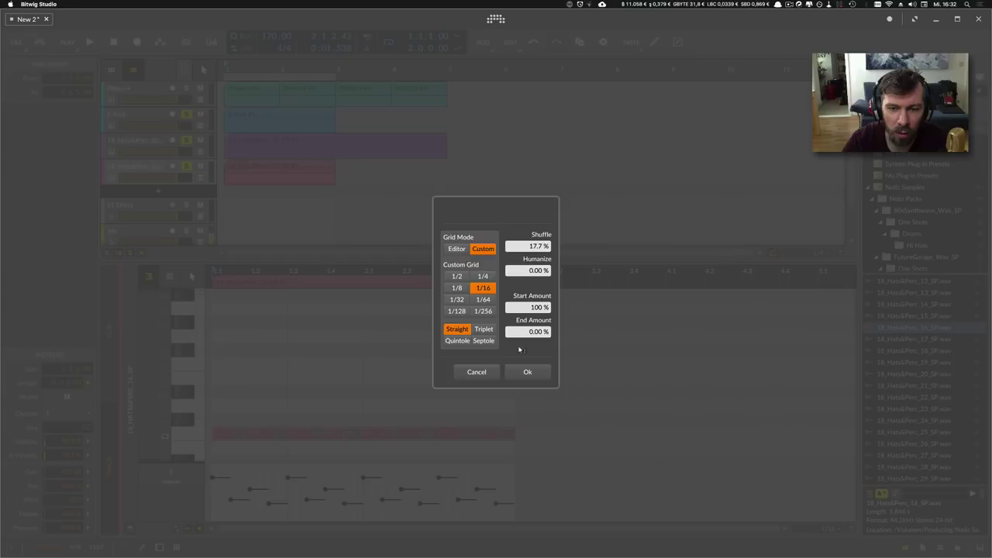
pyautogui.click(527, 372)
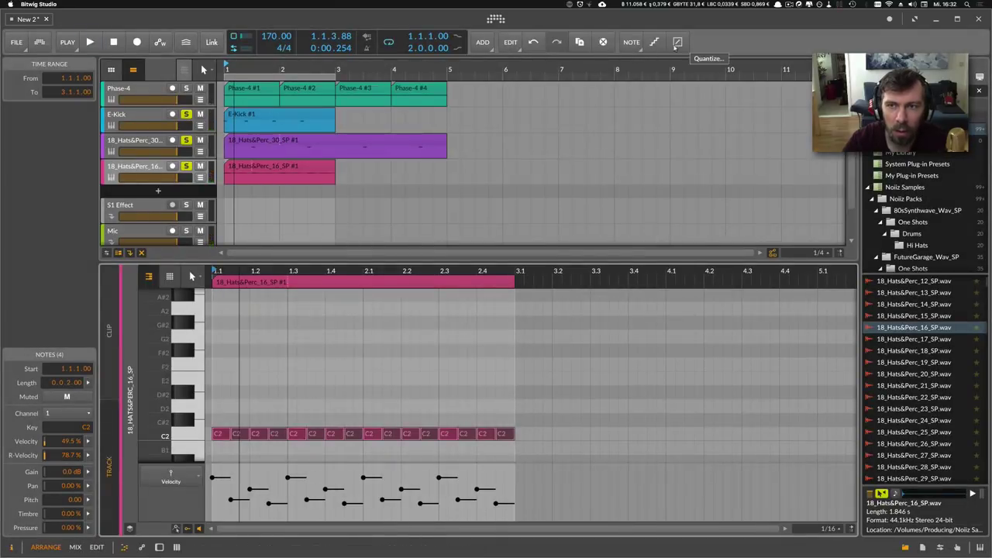
pyautogui.click(677, 43)
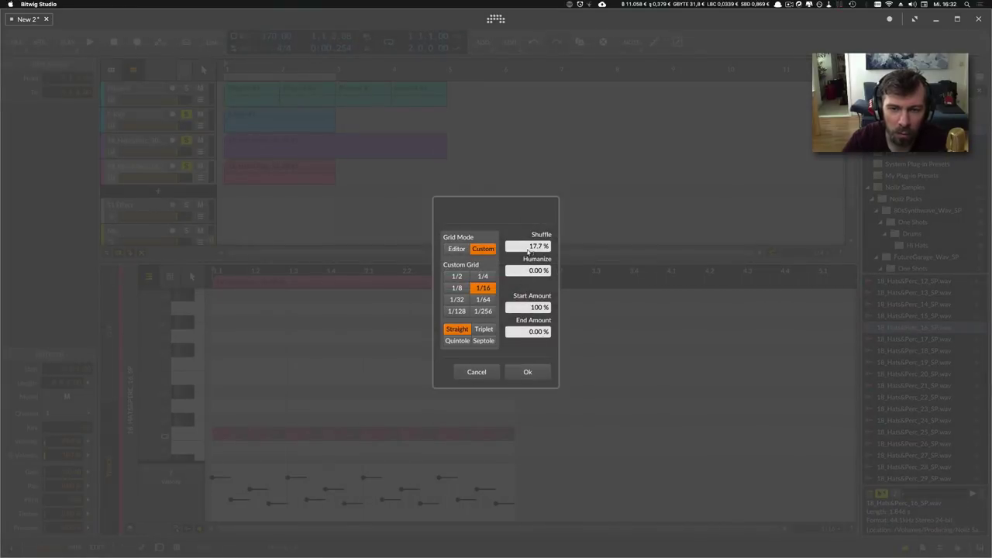
pyautogui.click(527, 372)
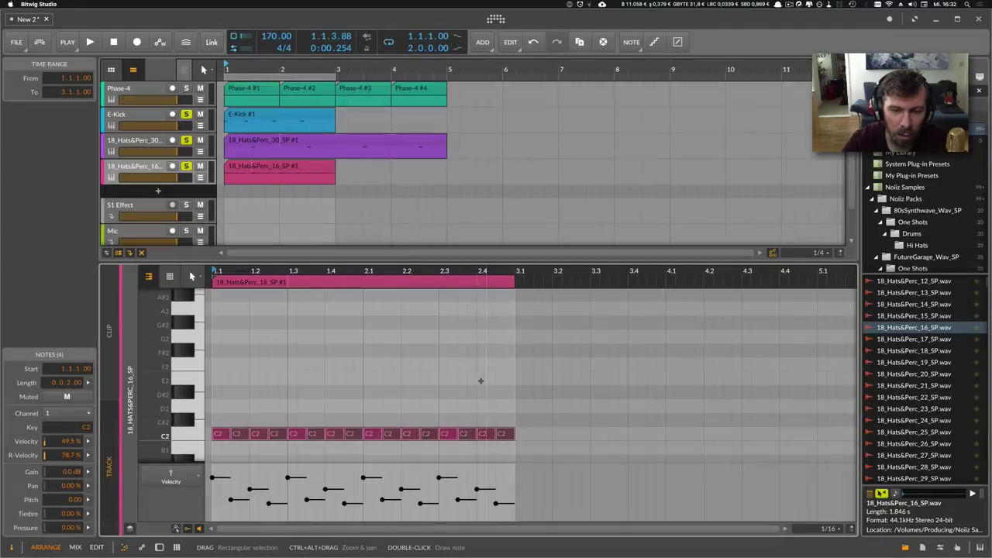
# Try quantizing all hat notes to a straight 1/16 grid with 30.7 %, then 19.7 % shuffle, and undo the last quantization.
pyautogui.click(452, 394)
pyautogui.hotkey('ctrl', 'a')
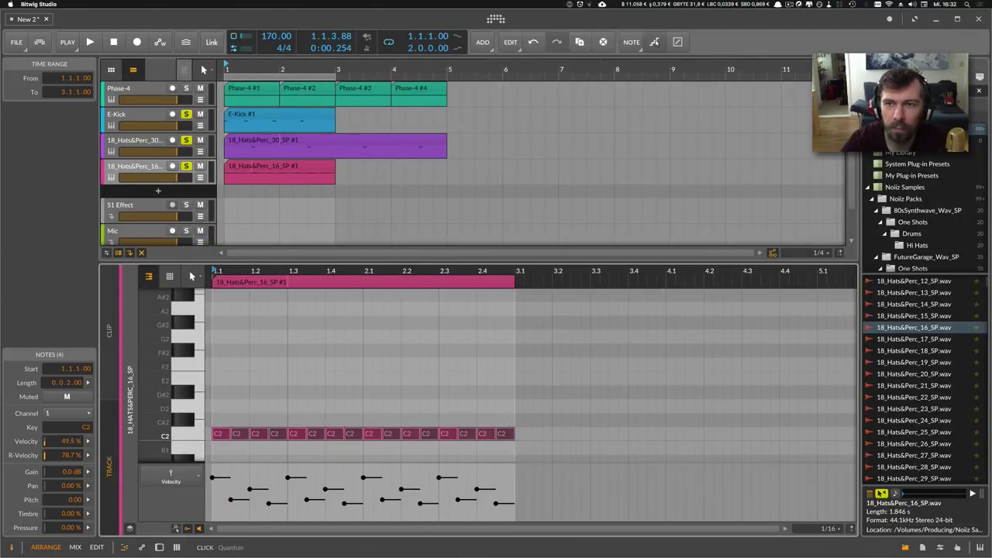
pyautogui.click(677, 43)
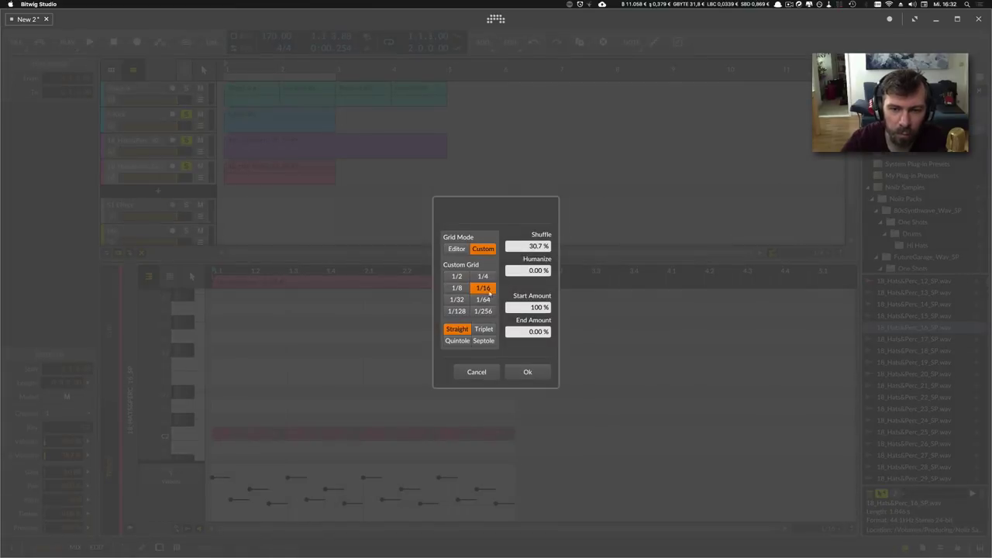
pyautogui.click(525, 371)
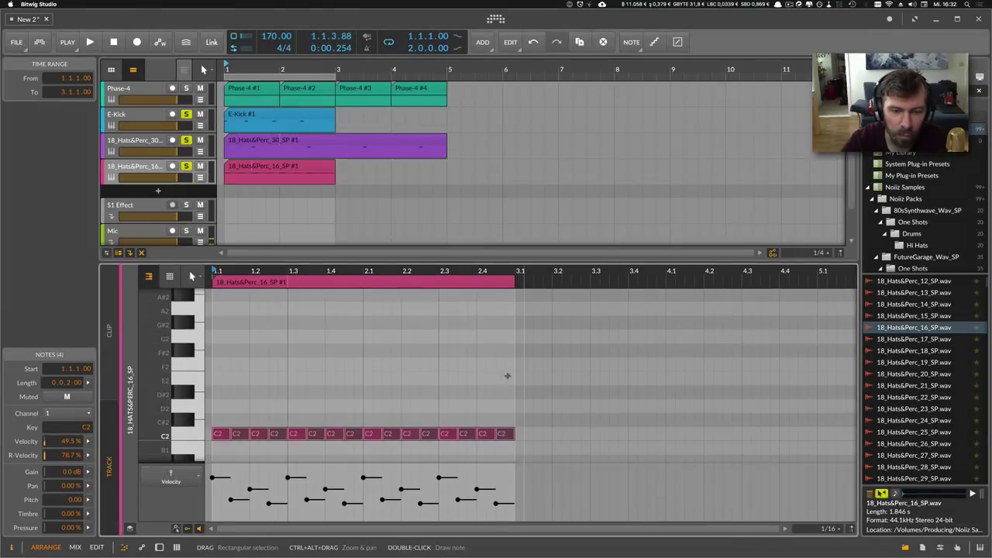
pyautogui.click(507, 378)
pyautogui.hotkey('ctrl', 'a')
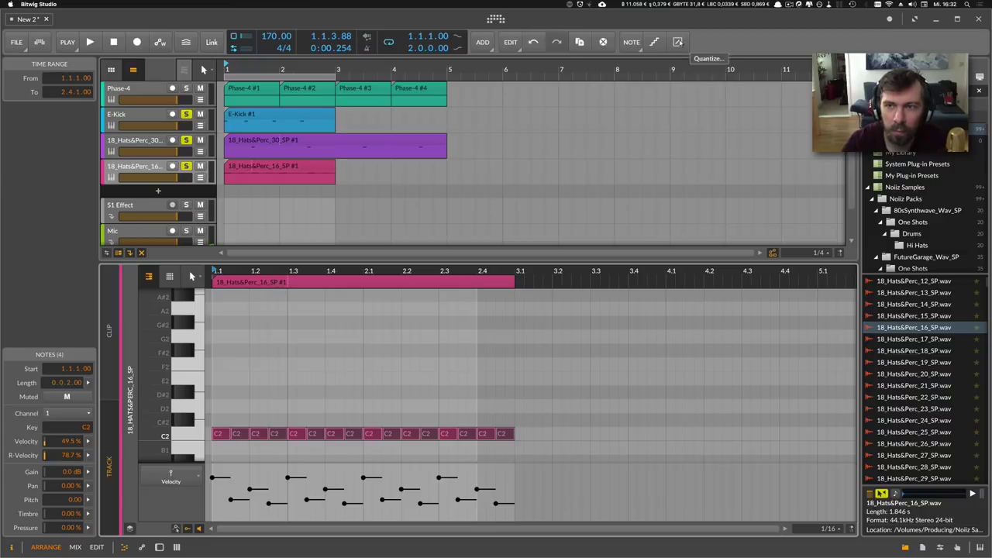
pyautogui.click(677, 43)
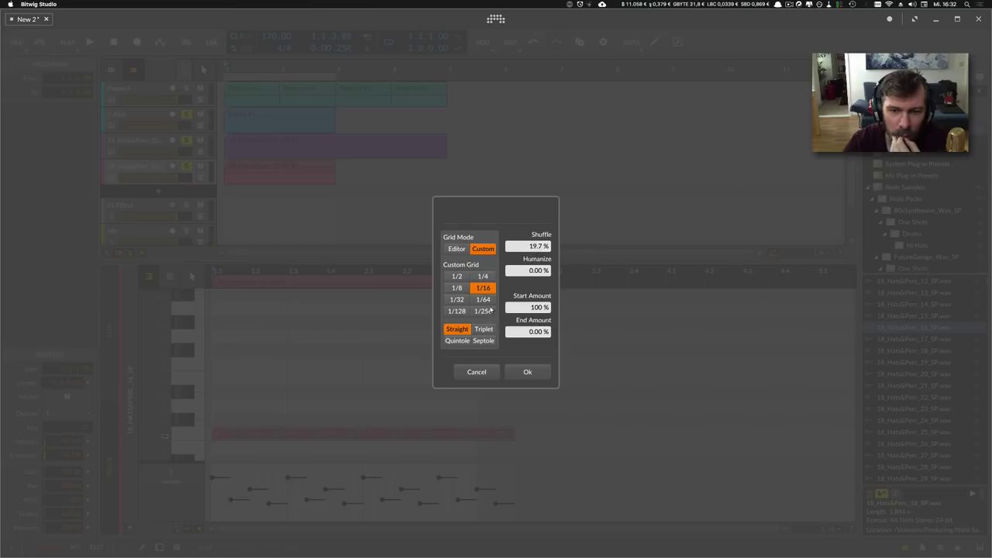
pyautogui.click(514, 371)
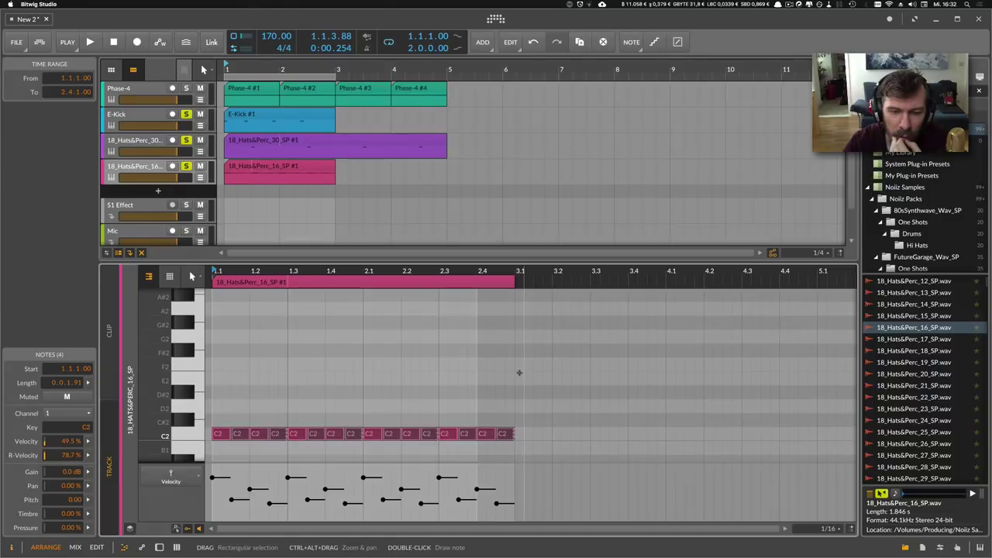
pyautogui.hotkey('ctrl', 'z')
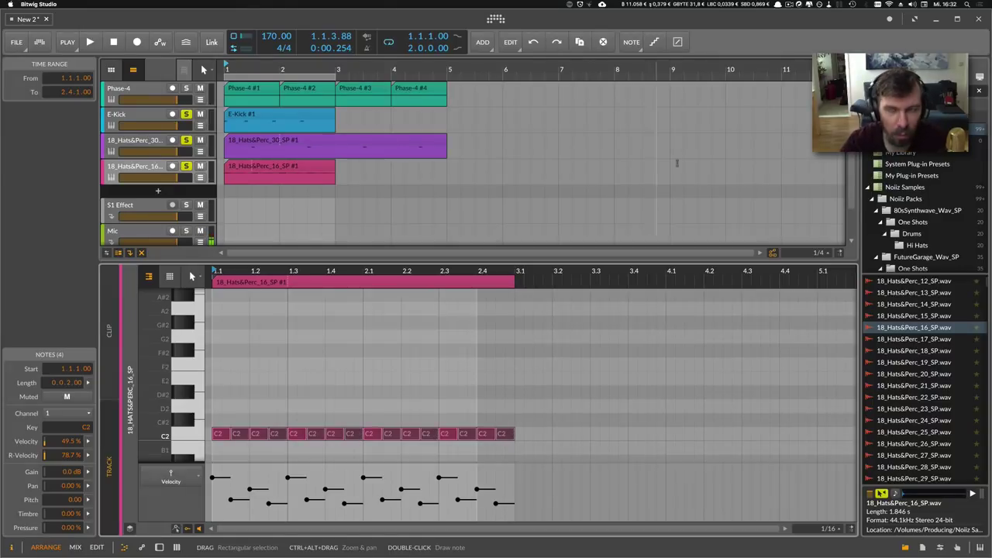
# Quantize the hat notes to a 1/8 triplet grid with 19.7 % shuffle, start playback, and requantize with 5.67 % shuffle.
pyautogui.click(678, 43)
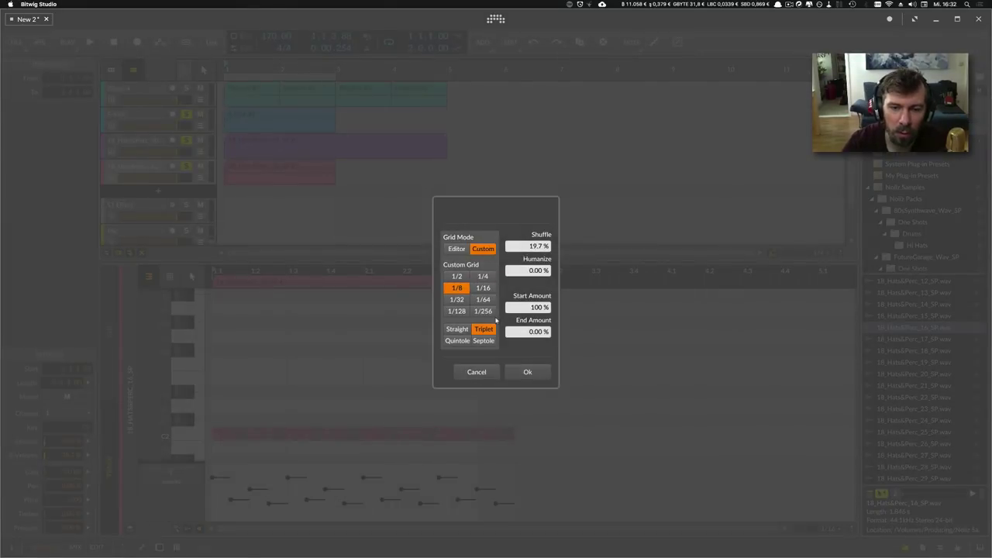
pyautogui.click(527, 372)
pyautogui.press('space')
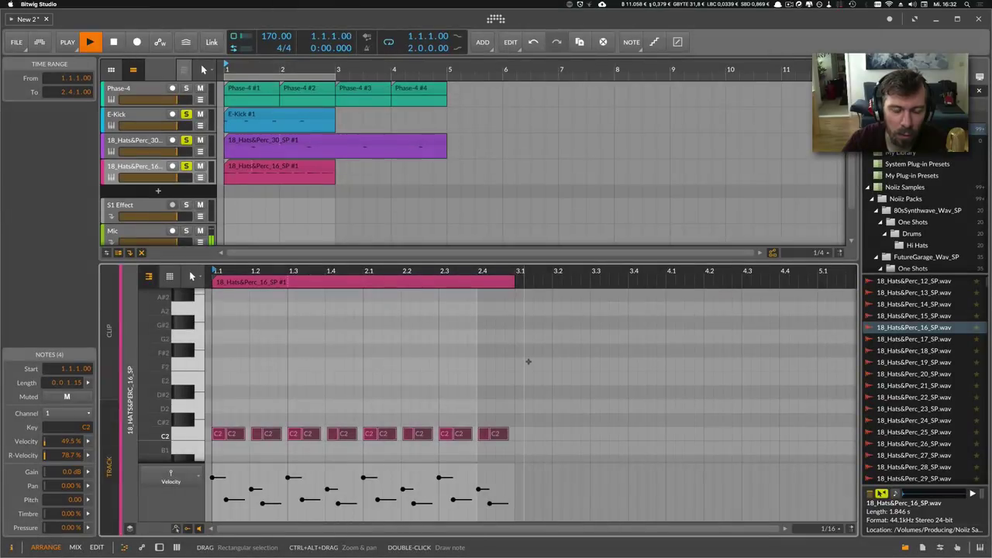
pyautogui.press('q')
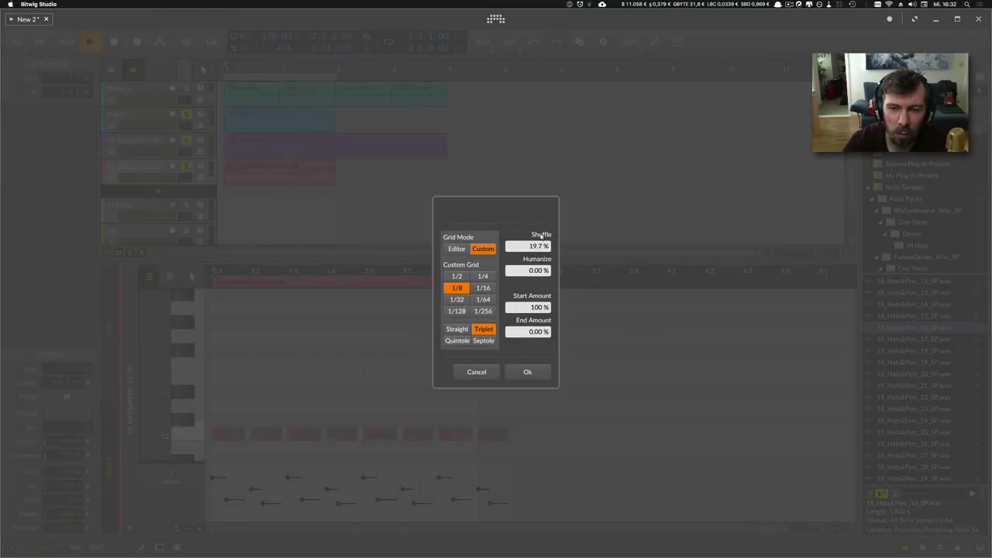
pyautogui.click(528, 372)
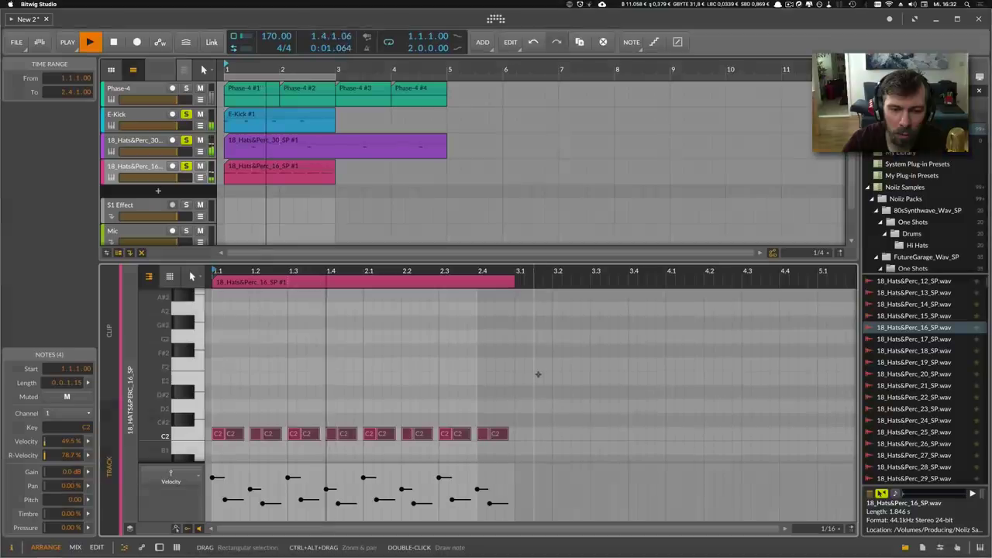
# Quantize the hat notes to a straight 1/8 grid, trying 29.7 % shuffle before applying 18.7 % with 100 % start amount.
pyautogui.press('q')
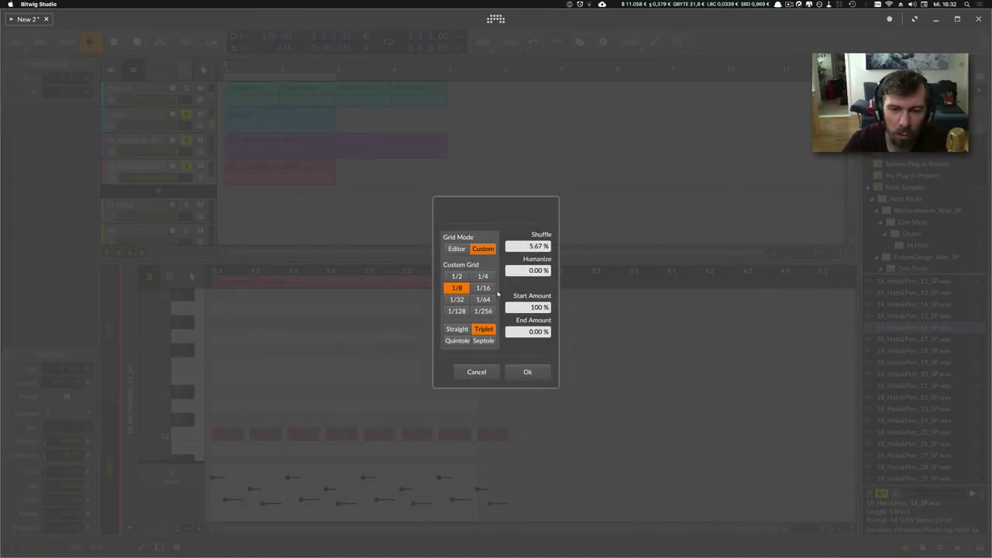
pyautogui.click(527, 372)
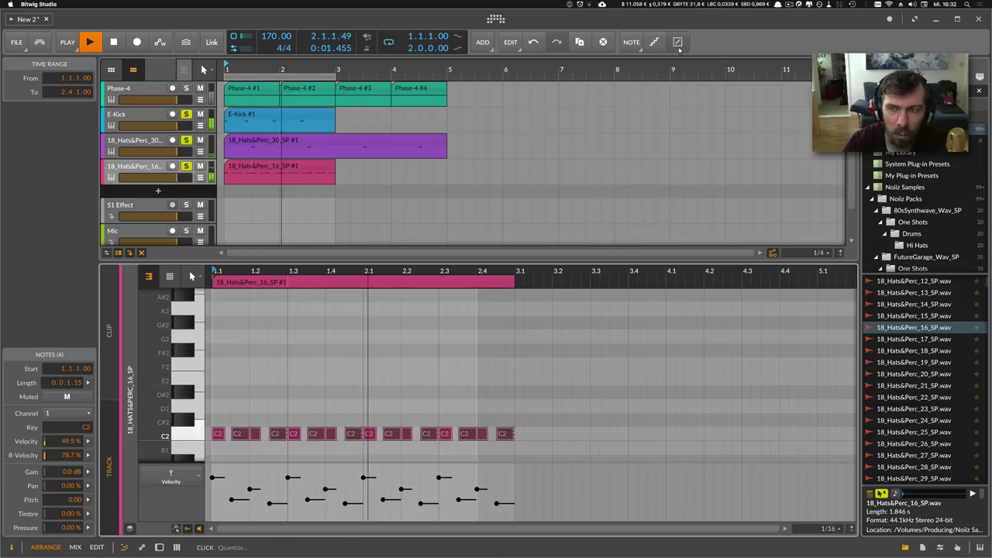
pyautogui.press('q')
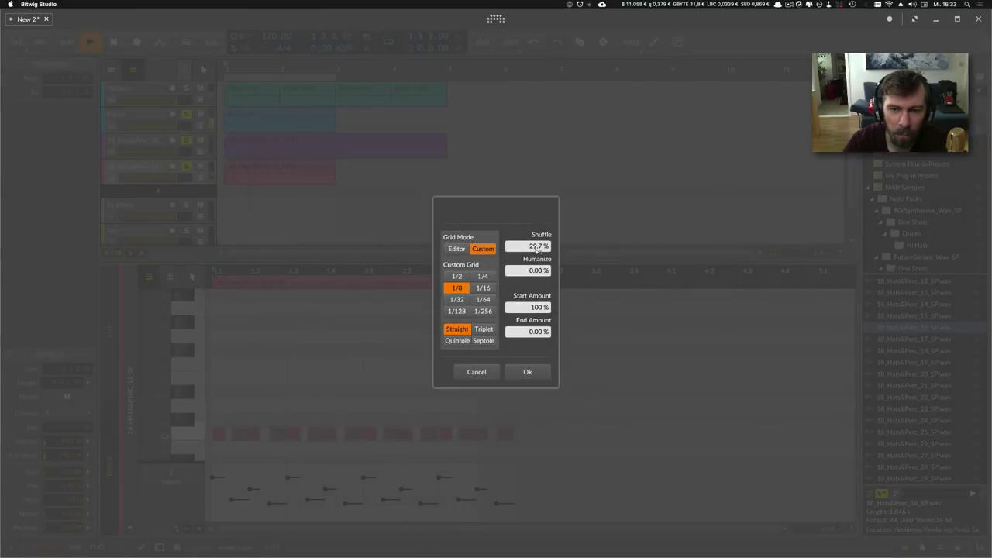
pyautogui.click(527, 373)
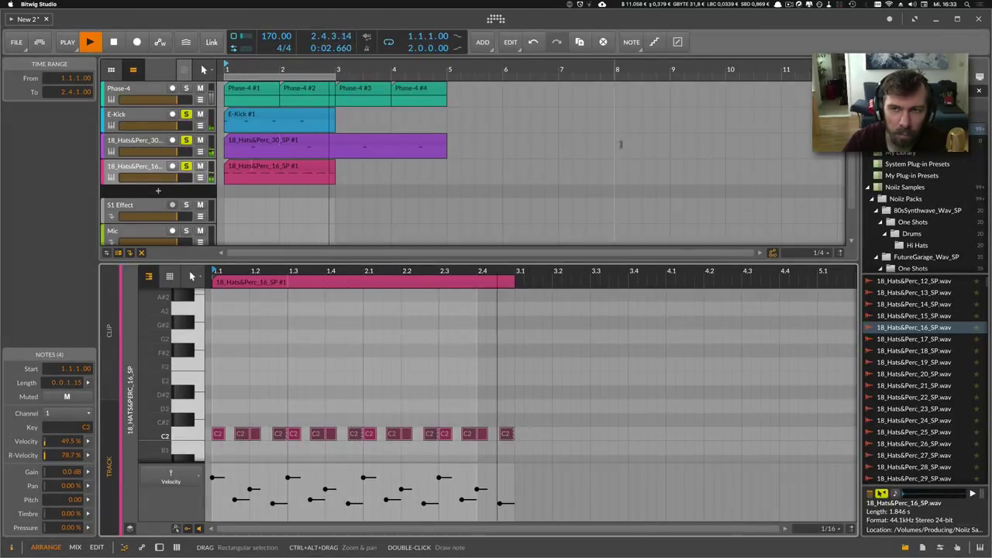
pyautogui.press('q')
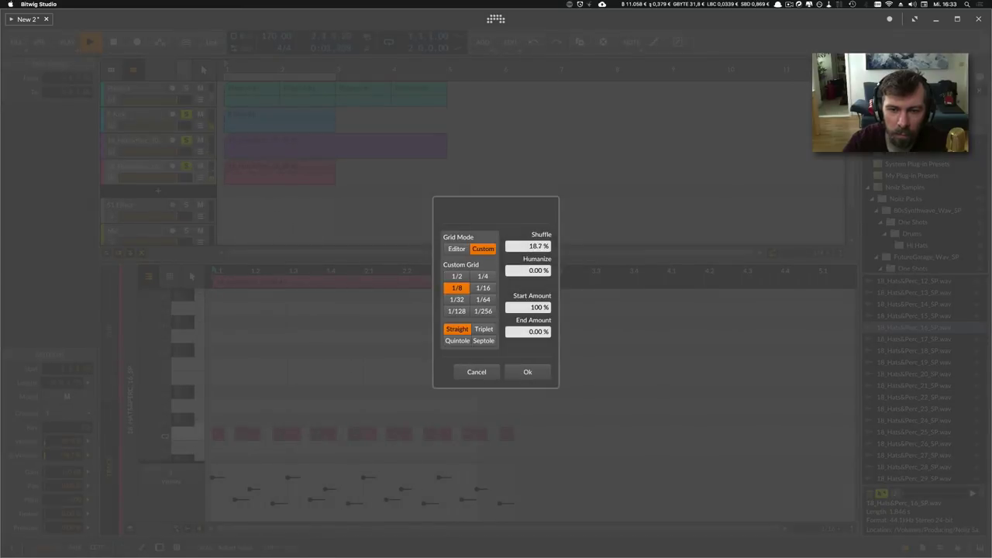
pyautogui.click(524, 373)
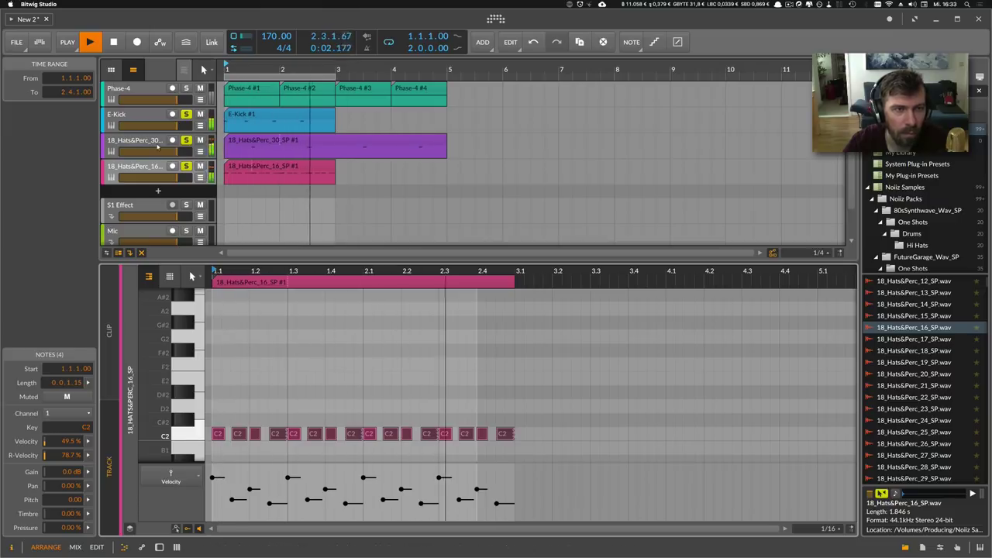
# Show the E-Kick clip in the note editor and select all of its notes.
pyautogui.press('Up')
pyautogui.press('Up')
pyautogui.click(339, 336)
pyautogui.press('super+a')
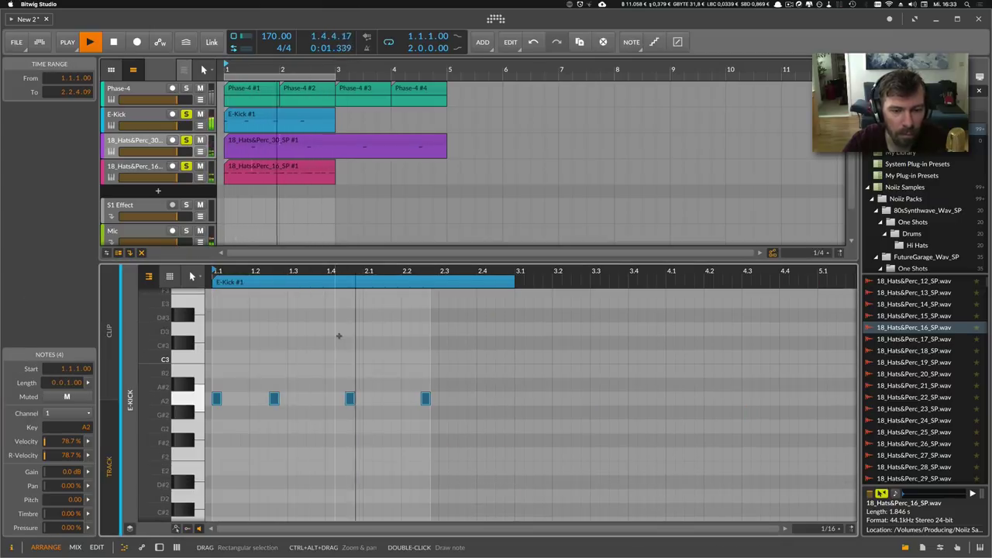
pyautogui.moveTo(324, 273); pyautogui.dragTo(398, 274)
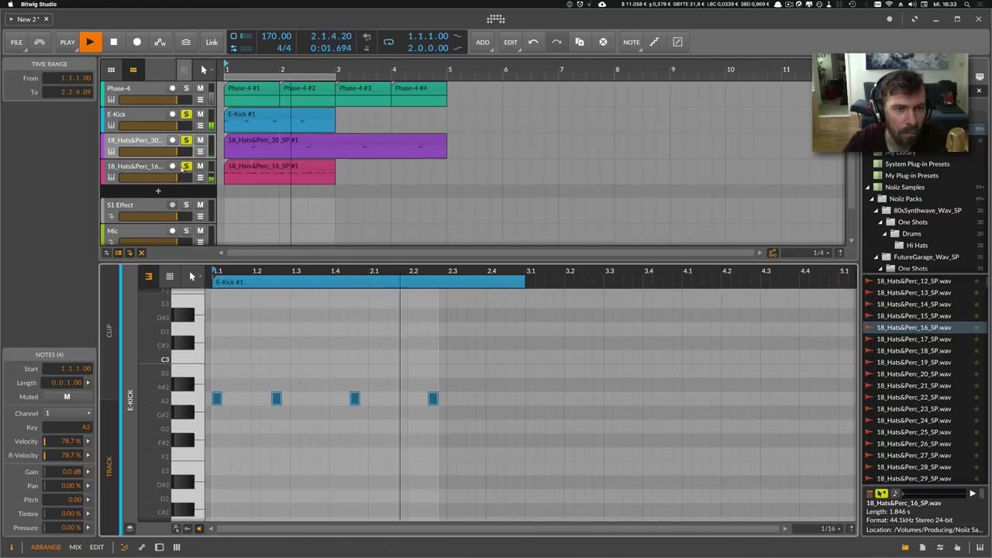
# Open the 18_Hats&Perc_16_SP clip in the note editor, stop playback and delete the second hat note of the loop.
pyautogui.click(150, 167)
pyautogui.doubleClick(149, 166)
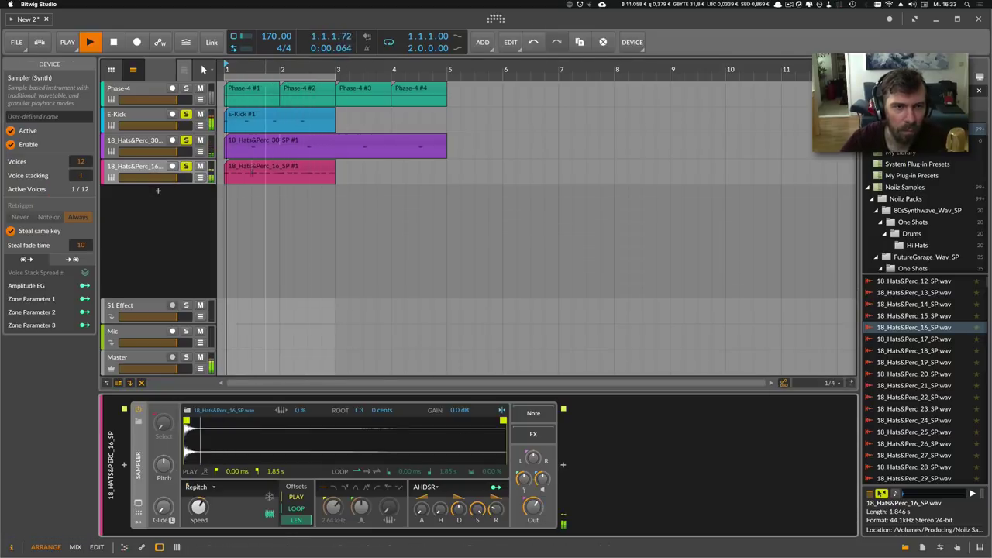
pyautogui.doubleClick(252, 166)
pyautogui.press('space')
pyautogui.moveTo(276, 271)
pyautogui.mouseDown()
pyautogui.moveTo(271, 319)
pyautogui.moveTo(310, 308)
pyautogui.moveTo(325, 319)
pyautogui.mouseUp()
pyautogui.click(264, 322)
pyautogui.press('Delete')
# Move the 55.8 % velocity hat note to 1.1.4 and the 27.9 % one to 1.2.3, and play the loop.
pyautogui.click(284, 322)
pyautogui.press('Left')
pyautogui.press('Delete')
pyautogui.doubleClick(313, 319)
pyautogui.click(312, 321)
pyautogui.press('space')
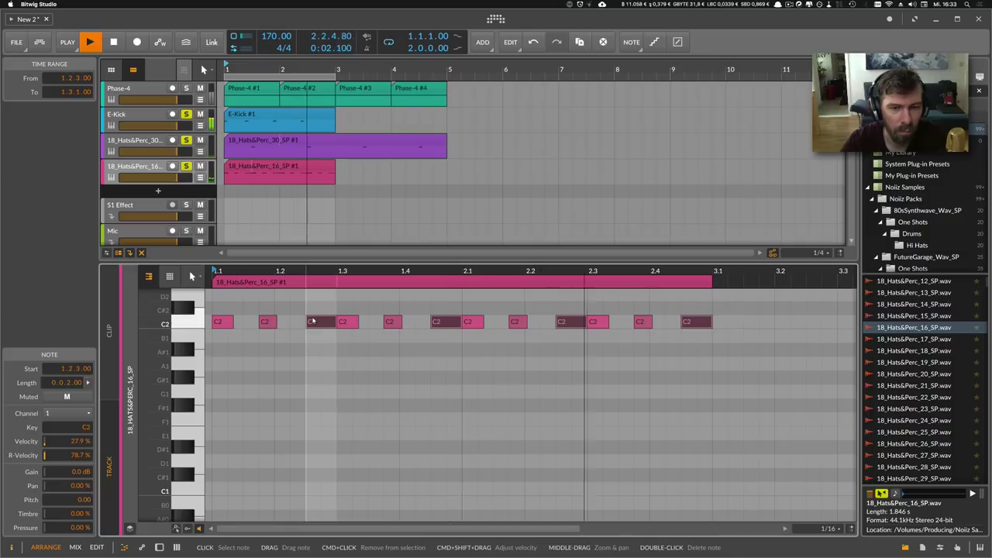
# Quantize the three hat notes with the current quantize settings and move the middle note to 1.2.1.
pyautogui.moveTo(321, 344); pyautogui.dragTo(214, 312)
pyautogui.press('q')
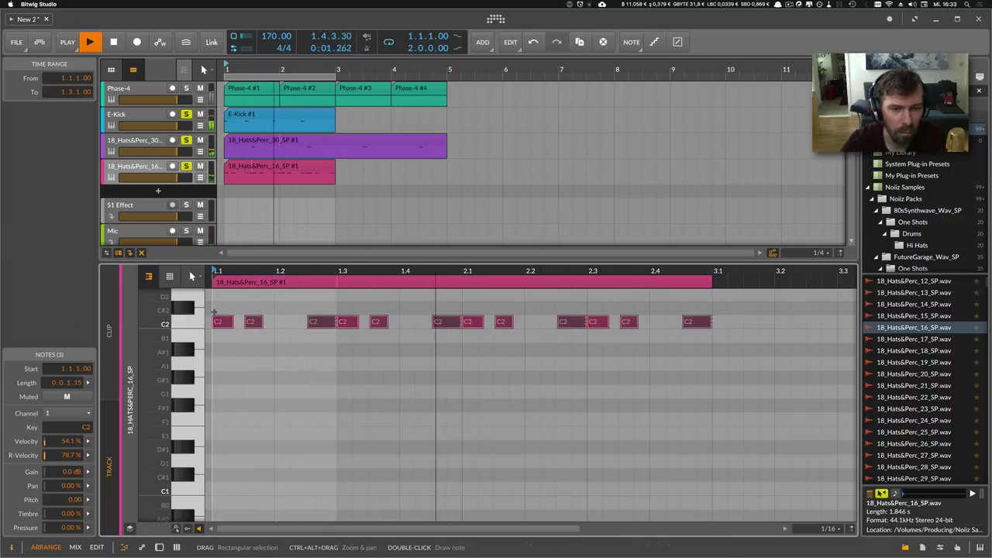
pyautogui.click(246, 316)
pyautogui.moveTo(248, 321); pyautogui.dragTo(279, 321)
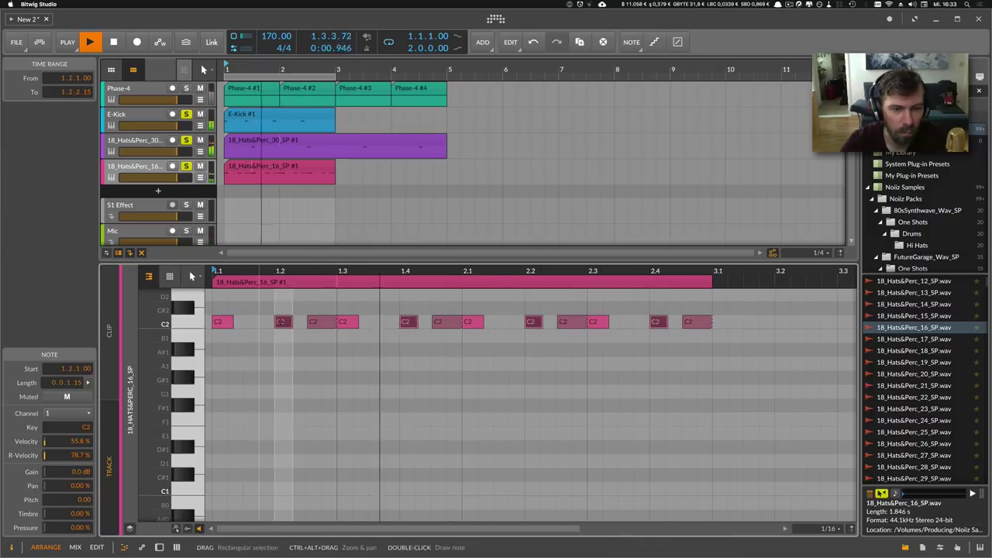
pyautogui.click(320, 322)
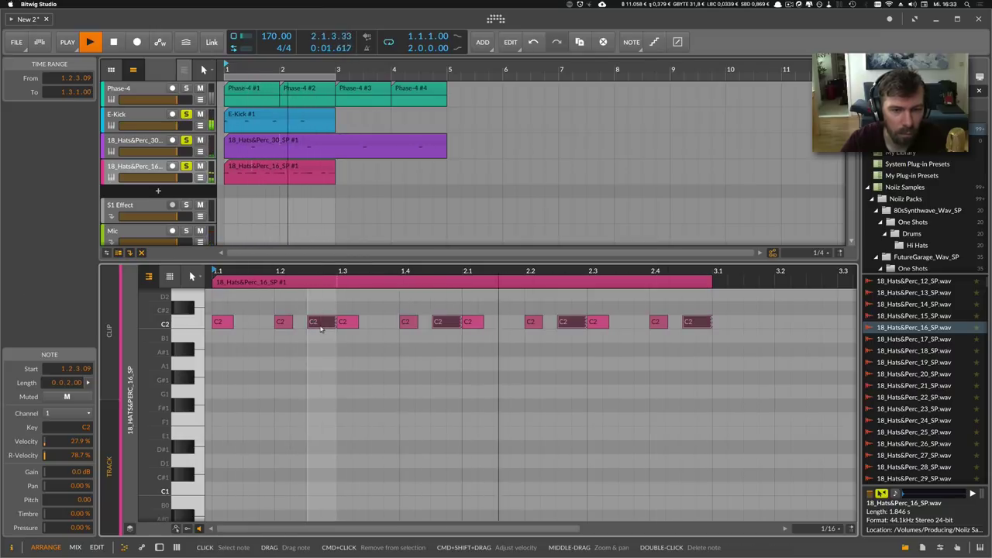
# Stop playback and audition various 18_Hats&Perc samples in the browser, including 19, 23, 34, 04, 02 and 01.
pyautogui.click(920, 363)
pyautogui.press('space')
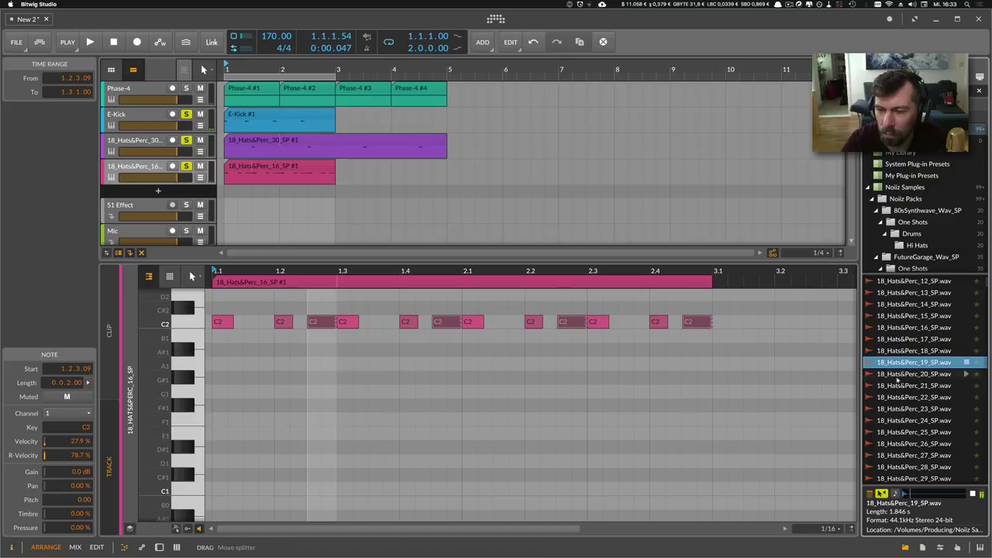
pyautogui.click(915, 385)
pyautogui.click(915, 397)
pyautogui.click(920, 408)
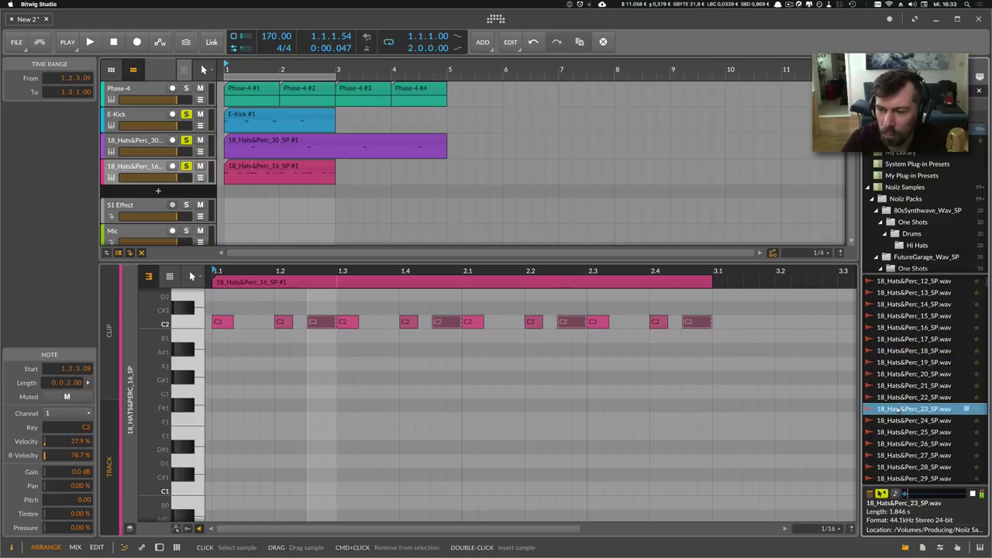
pyautogui.click(920, 420)
pyautogui.scroll(-3, 920, 419)
pyautogui.click(922, 418)
pyautogui.scroll(6, 916, 380)
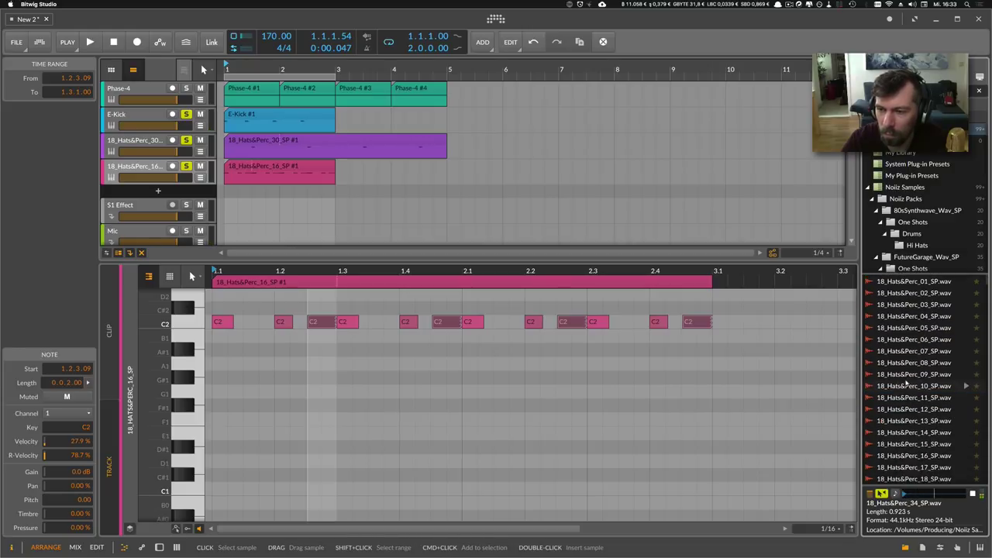
pyautogui.click(912, 351)
pyautogui.click(911, 340)
pyautogui.click(913, 327)
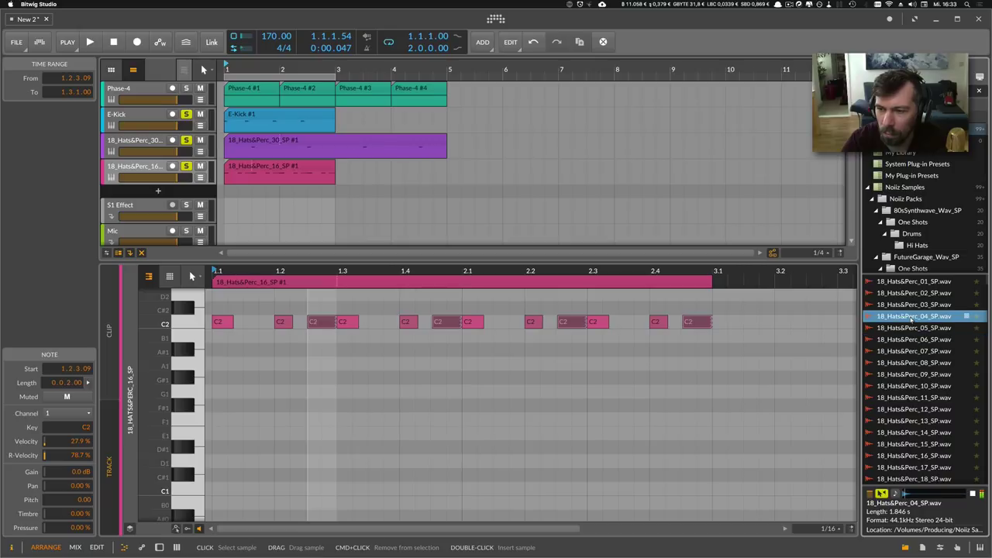
pyautogui.click(913, 305)
pyautogui.click(908, 282)
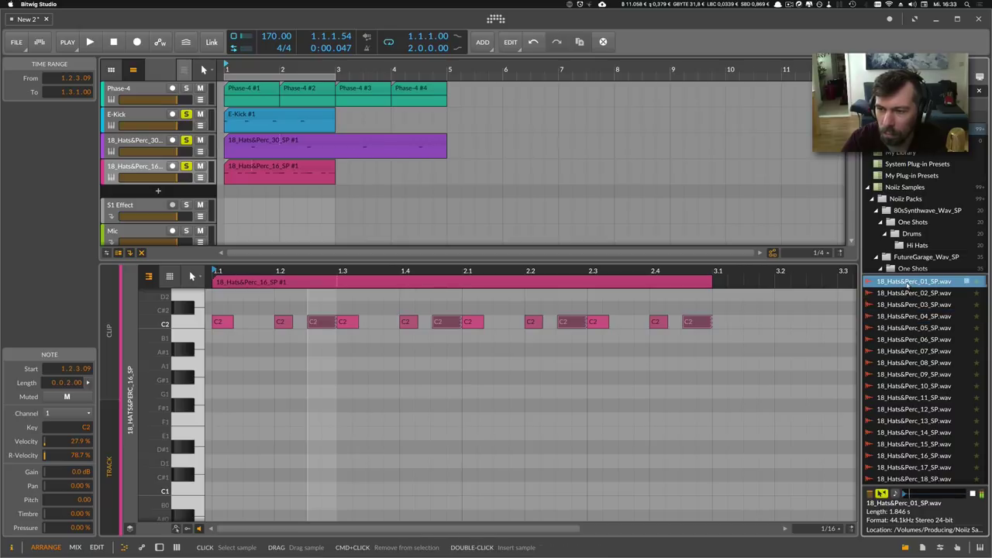
pyautogui.click(907, 293)
pyautogui.click(905, 284)
pyautogui.click(900, 294)
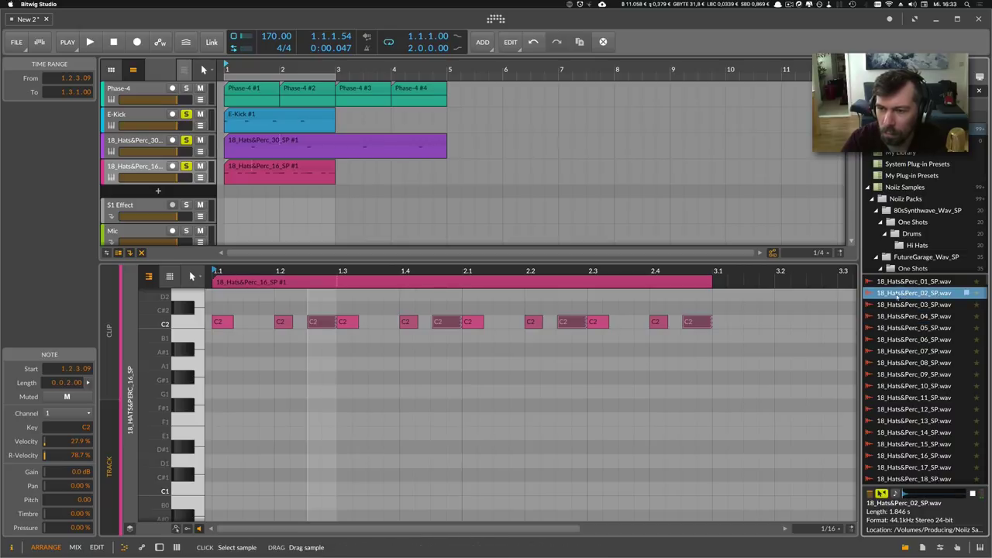
# Add 18_Hats&Perc_01_SP.wav as a new track, create a one-bar clip at bar 1 and draw an E2 note at 1.4.2.
pyautogui.moveTo(905, 281); pyautogui.dragTo(169, 193)
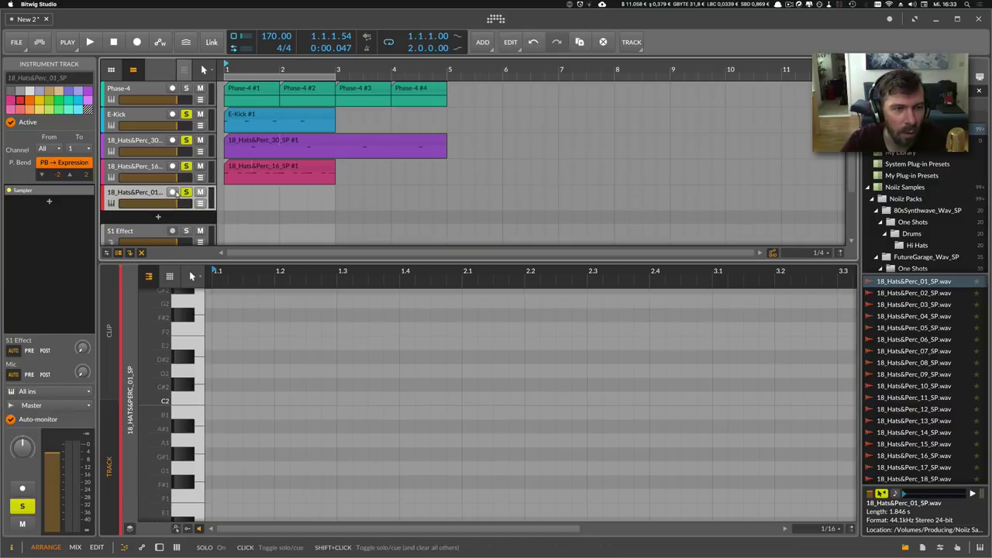
pyautogui.doubleClick(230, 192)
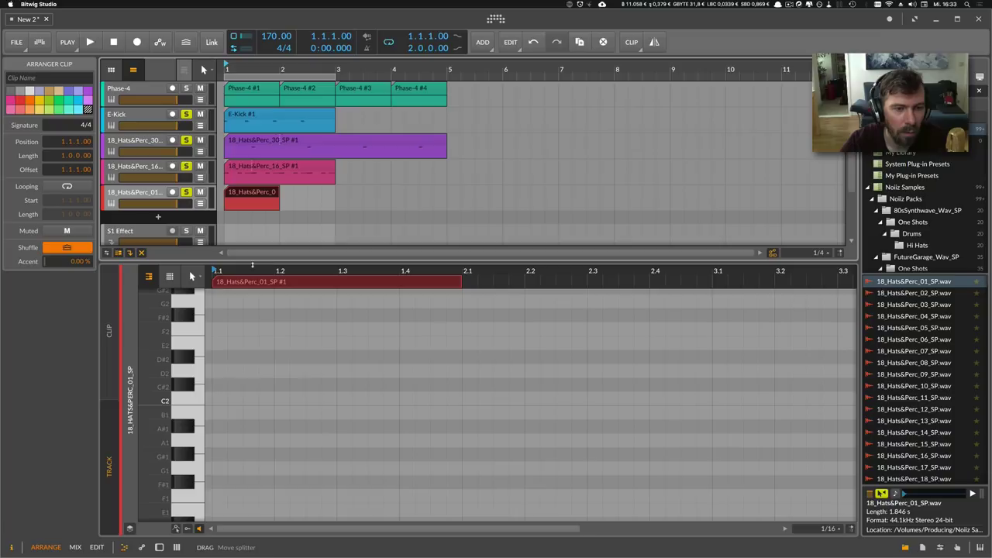
pyautogui.press('space')
pyautogui.doubleClick(427, 343)
pyautogui.press('space')
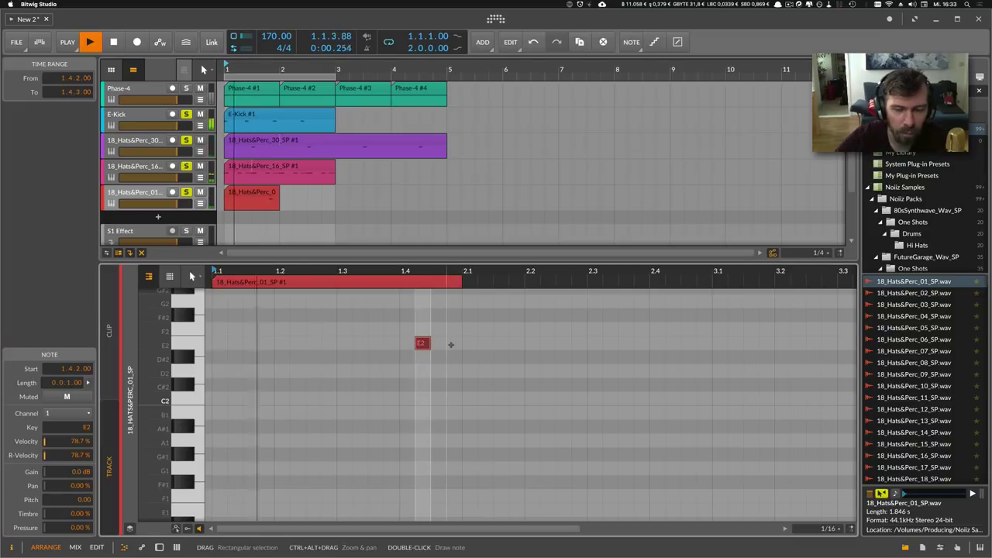
# Reposition the E2 note during playback, trying it at 1.4.4 before placing it at 1.3.4.
pyautogui.press('Right')
pyautogui.press('Right')
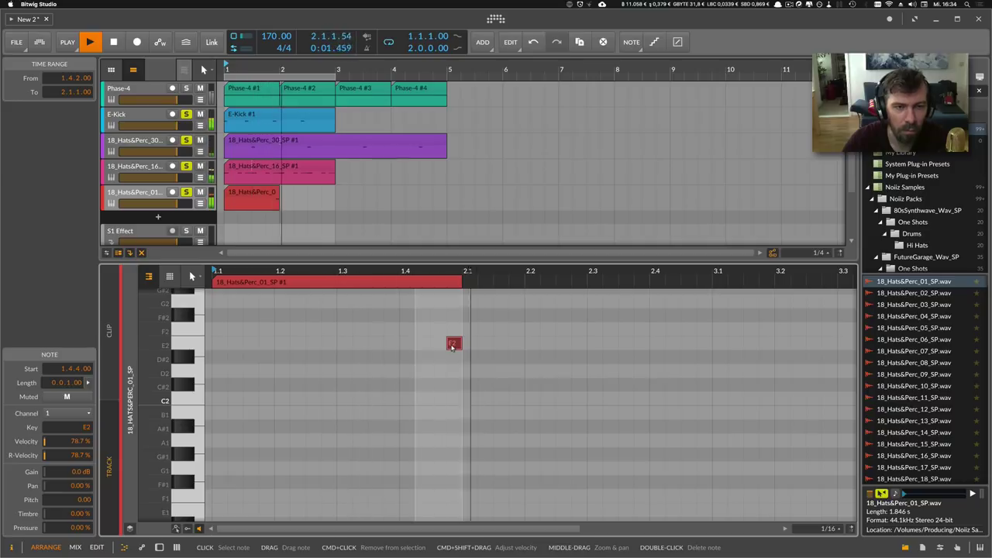
pyautogui.press('Left')
pyautogui.press('Left')
pyautogui.press('Left')
pyautogui.press('Left')
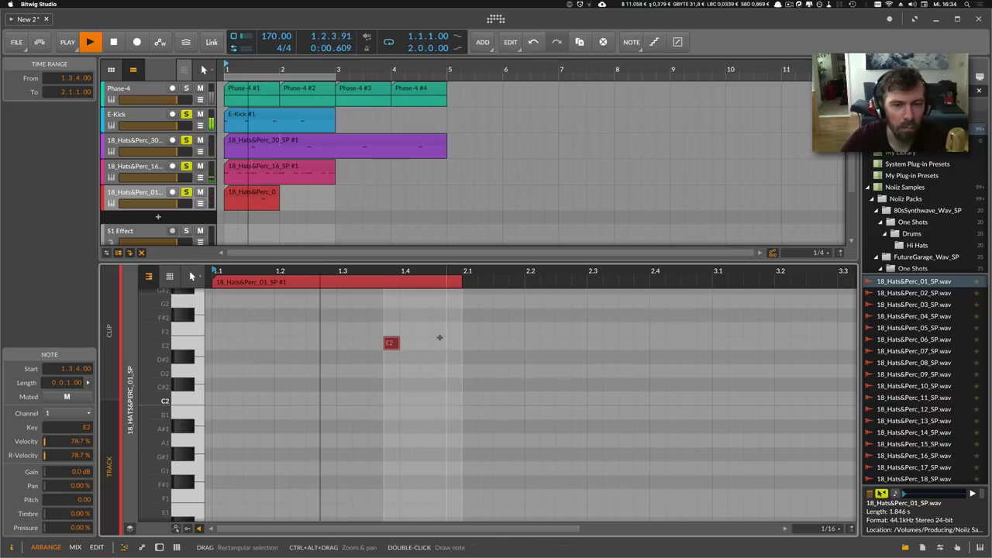
# Nudge the E2 note earlier to 1.3.3.09 and show the track's Sampler device.
pyautogui.press('Left')
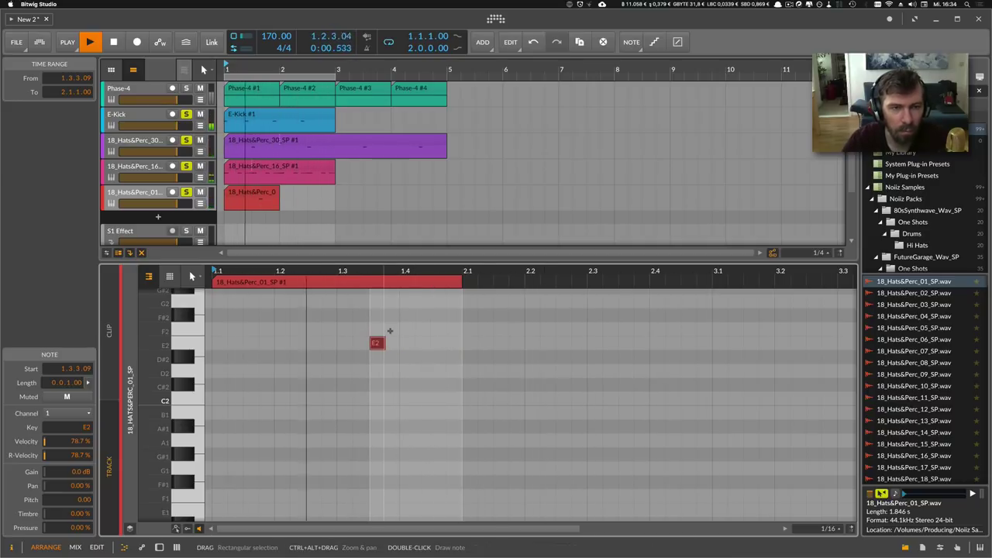
pyautogui.press('d')
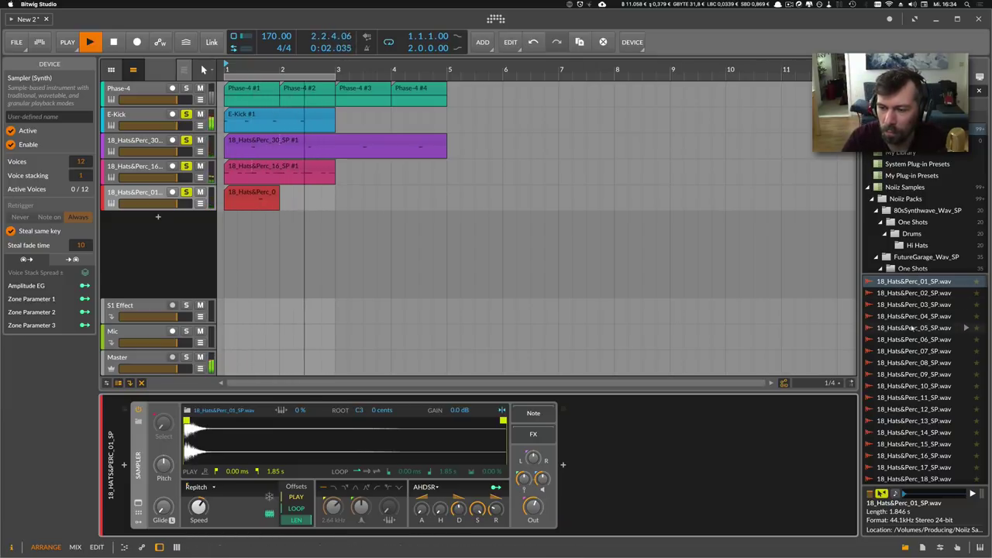
# Stop playback and audition DBD hat loops in the browser, including DBD_175_HATS_LP14, DBD_175_HATS_LP9 and DBD_178_HATS_LP2.
pyautogui.press('space')
pyautogui.scroll(-6, 912, 328)
pyautogui.click(917, 368)
pyautogui.scroll(-6, 918, 370)
pyautogui.click(919, 368)
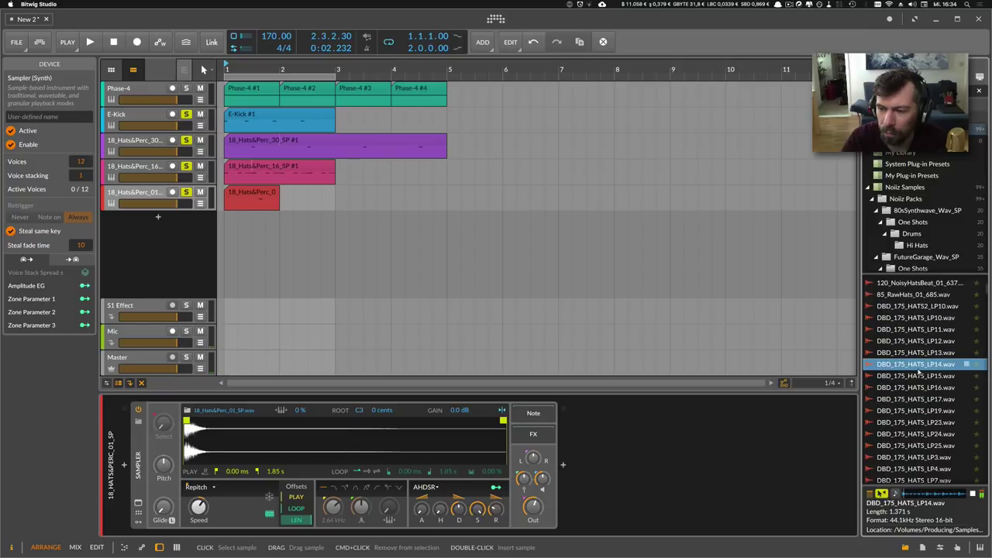
pyautogui.scroll(-4, 919, 371)
pyautogui.click(919, 366)
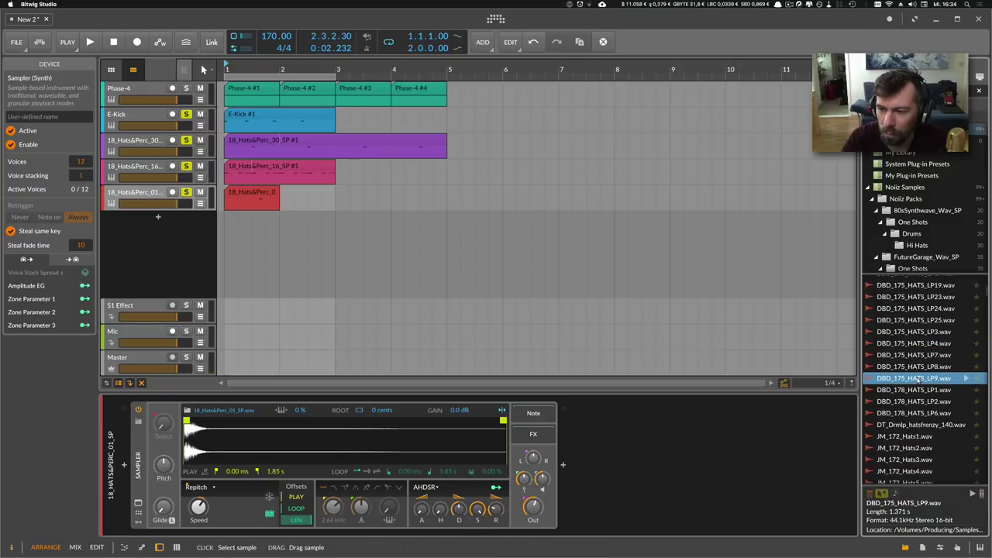
pyautogui.click(918, 377)
pyautogui.scroll(-1, 918, 377)
pyautogui.click(920, 362)
pyautogui.click(920, 373)
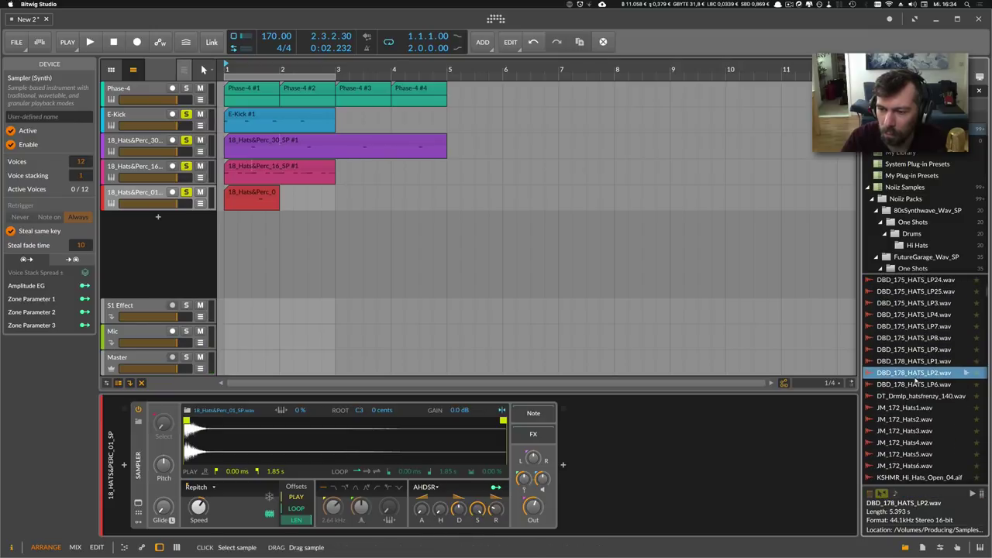
pyautogui.click(920, 385)
# Audition further hat loops, including SEQ-LOOP-170-HATS, JM2_172_Hats_01 and JM2_172_Drums 12, 13 and 25.
pyautogui.click(921, 419)
pyautogui.scroll(-4, 922, 416)
pyautogui.click(922, 416)
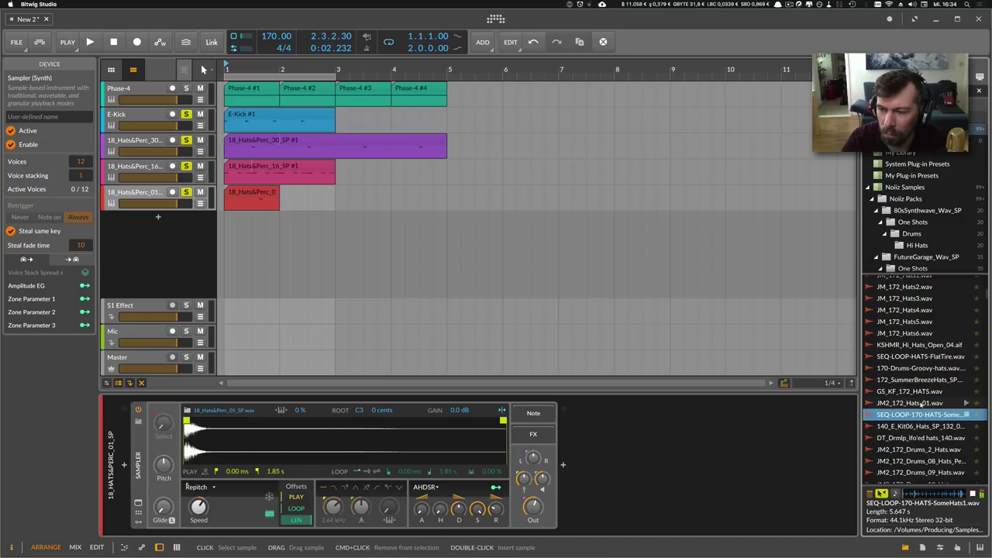
pyautogui.click(920, 403)
pyautogui.click(921, 391)
pyautogui.scroll(-4, 920, 393)
pyautogui.click(919, 387)
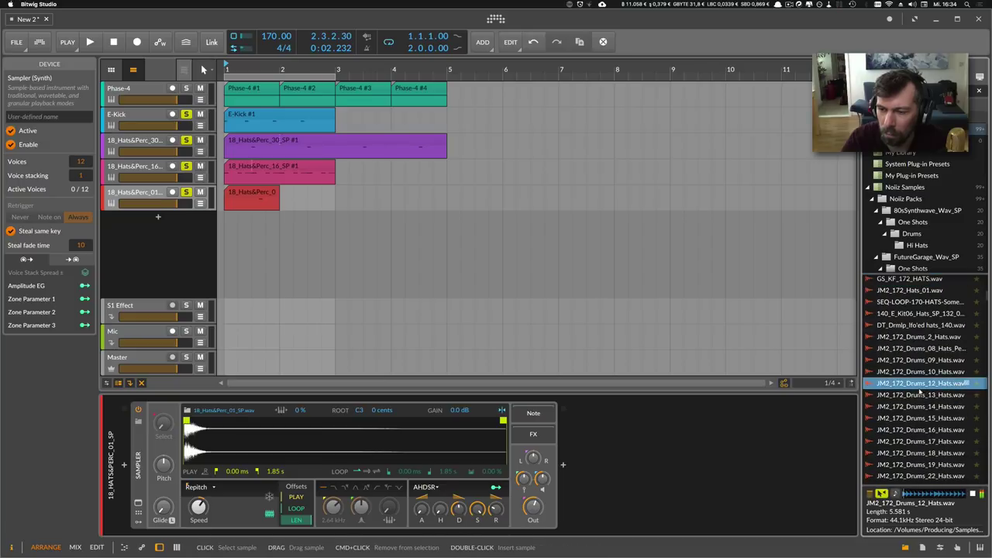
pyautogui.scroll(-1, 919, 388)
pyautogui.click(919, 388)
pyautogui.scroll(-4, 920, 393)
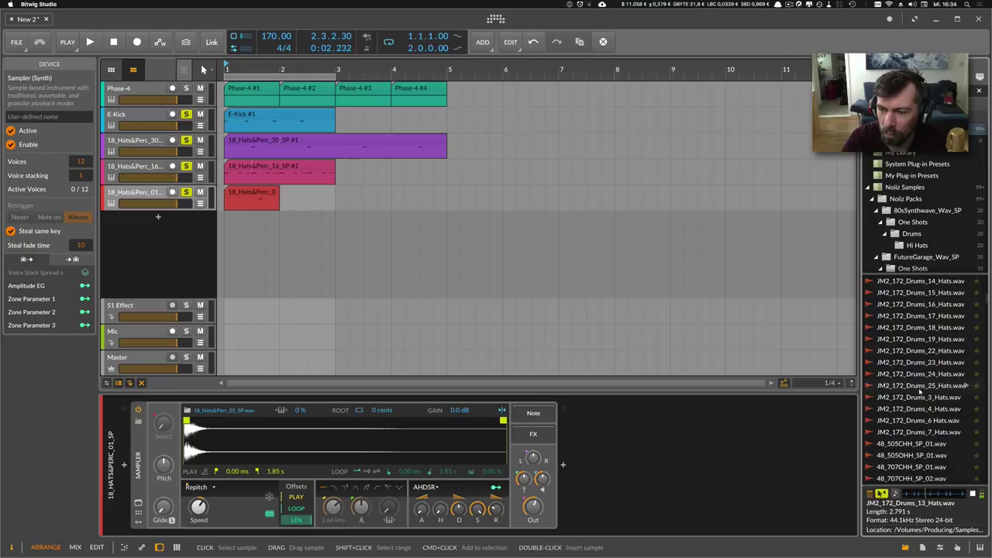
pyautogui.click(920, 386)
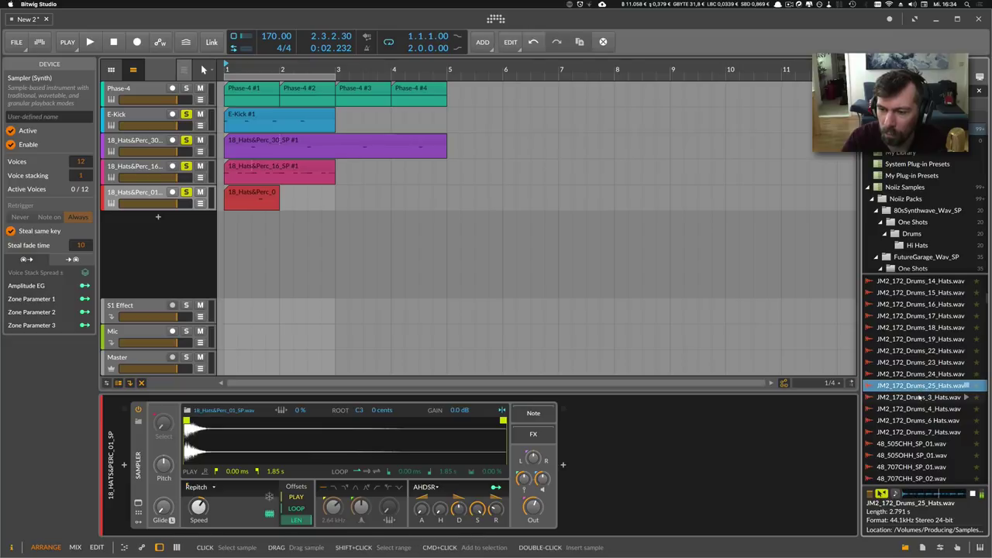
# Add JM2_172_Drums_25_Hats.wav as a new audio track at bar 1 and set its clip's stretch mode to Slice.
pyautogui.moveTo(919, 388); pyautogui.dragTo(232, 222)
pyautogui.click(256, 219)
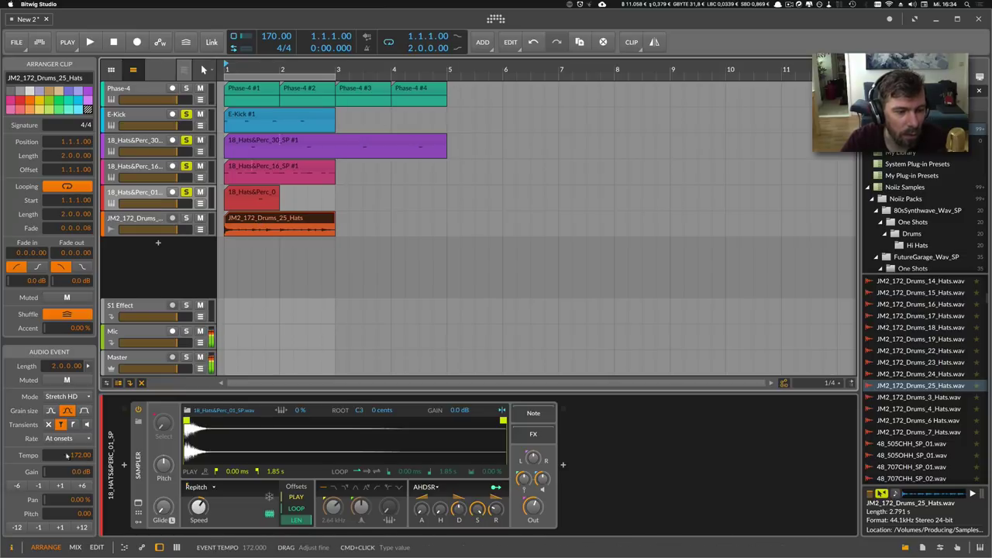
pyautogui.click(61, 399)
pyautogui.click(70, 233)
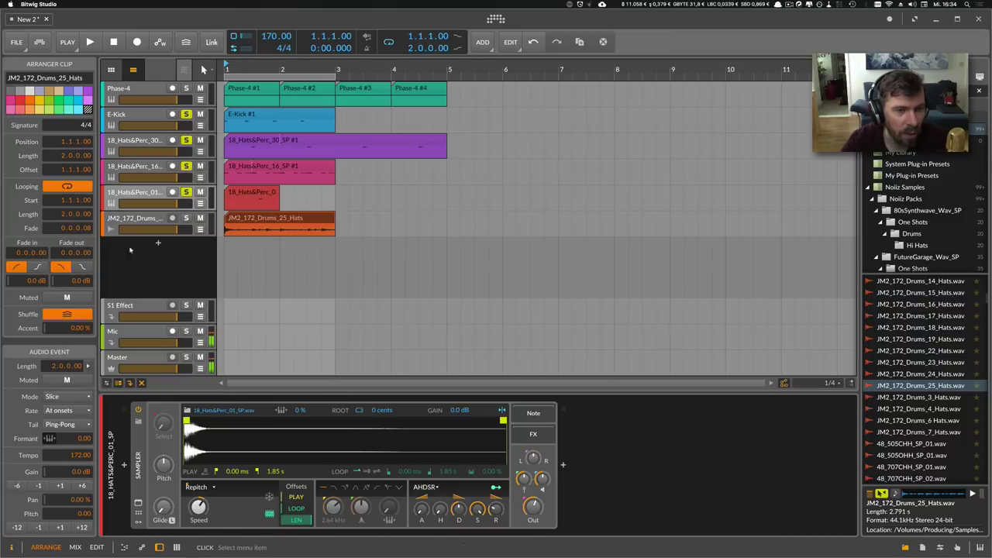
# Solo the JM2_172_Drums_25_Hats track during playback and shorten its clip to a length of 1.2.0.00.
pyautogui.press('space')
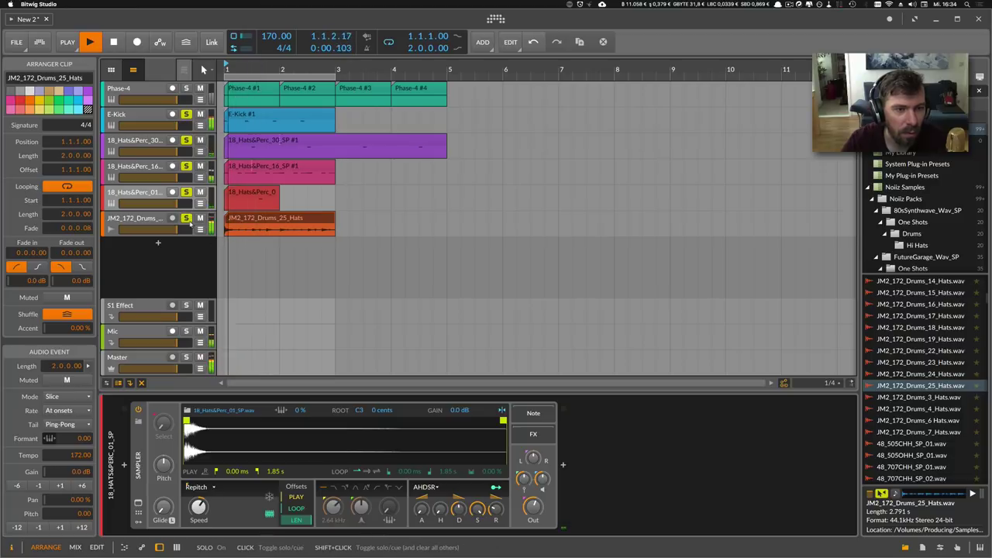
pyautogui.click(154, 223)
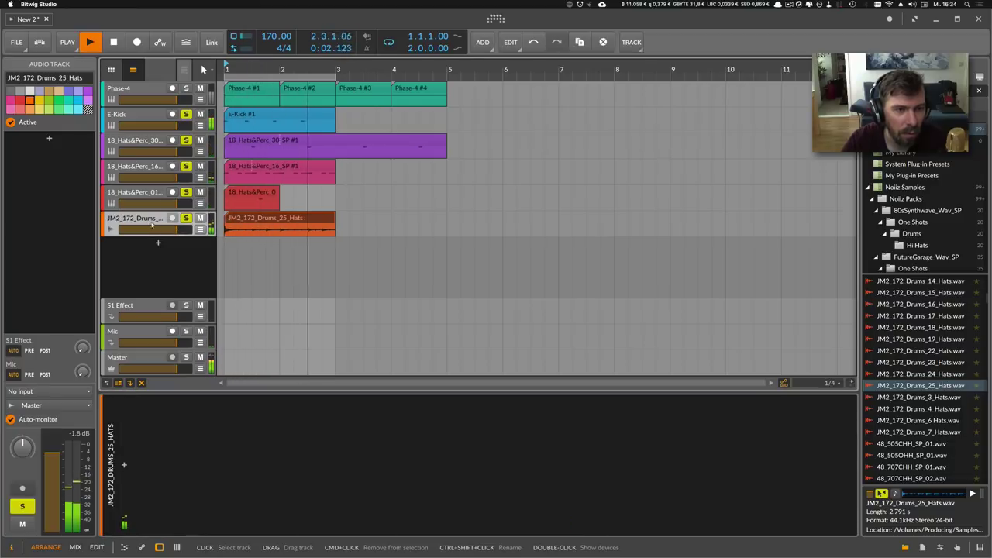
pyautogui.click(327, 218)
pyautogui.moveTo(328, 218); pyautogui.dragTo(317, 221)
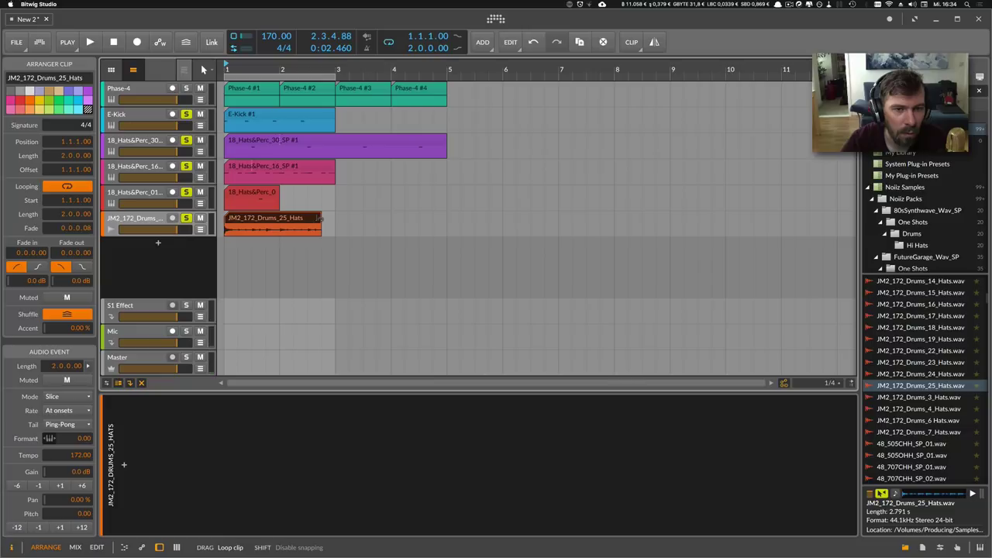
pyautogui.press('space')
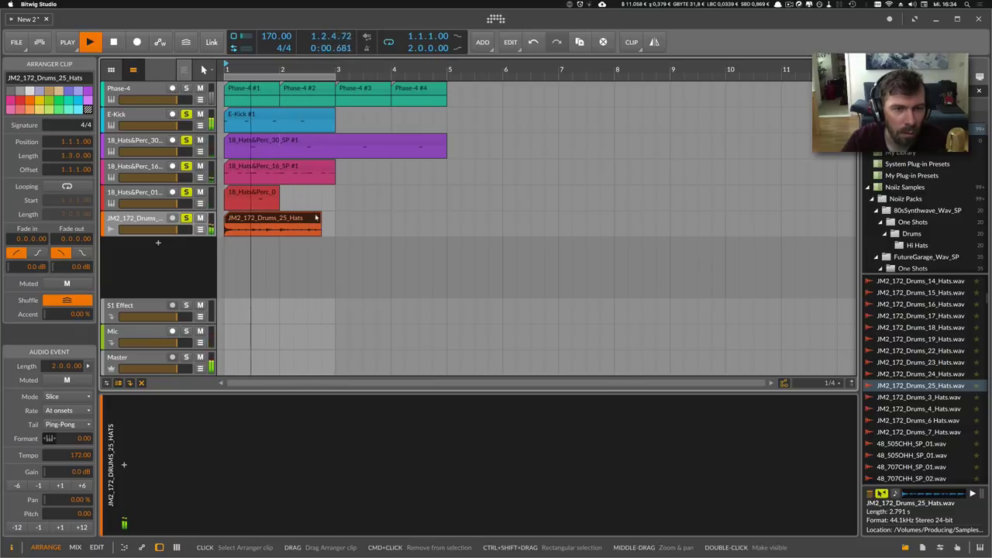
pyautogui.moveTo(316, 218); pyautogui.dragTo(307, 220)
pyautogui.click(246, 310)
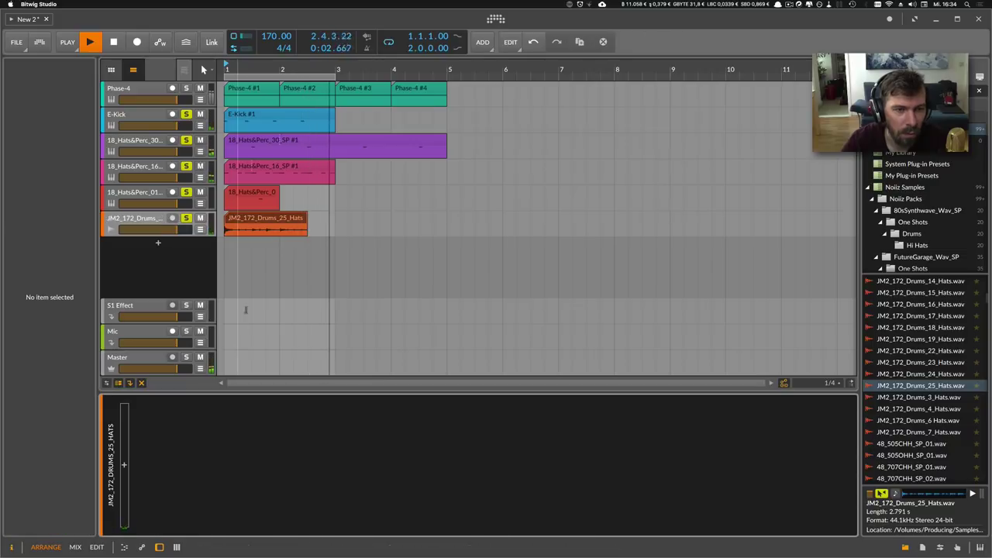
# Try a pitch of -4.00 on the JM2_172_Drums_25_Hats clip, restore it to 0.00 and set the slice tail to None.
pyautogui.click(237, 218)
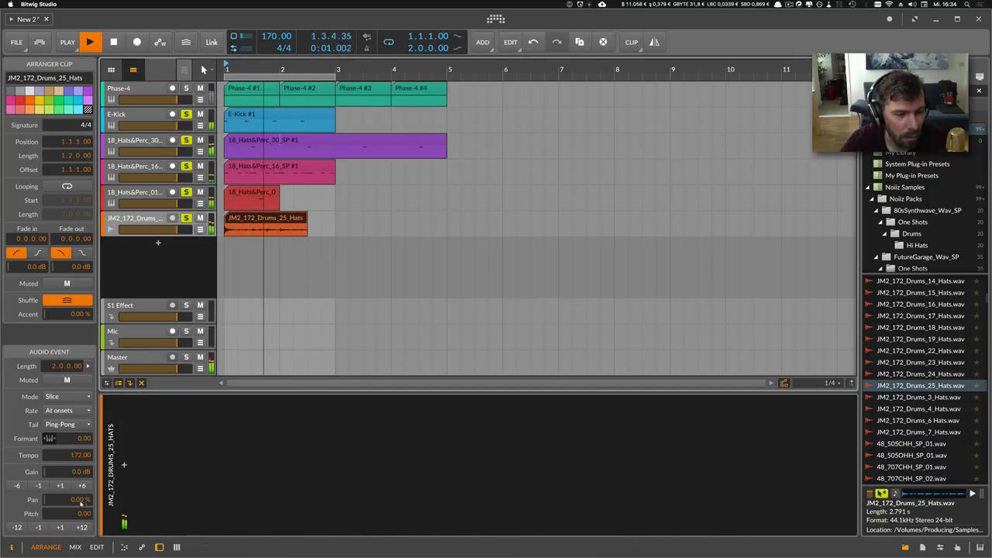
pyautogui.moveTo(81, 513); pyautogui.dragTo(80, 499)
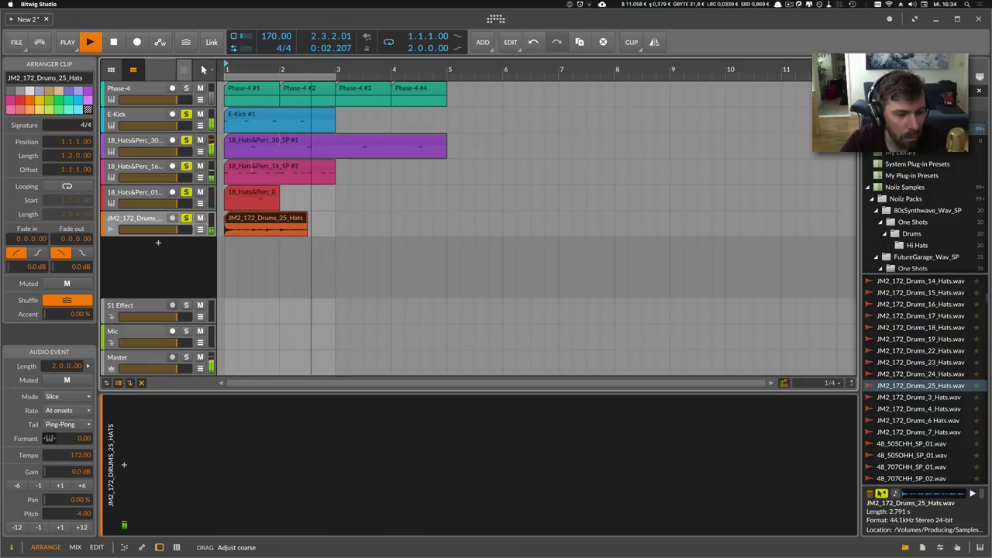
pyautogui.click(70, 424)
pyautogui.click(84, 467)
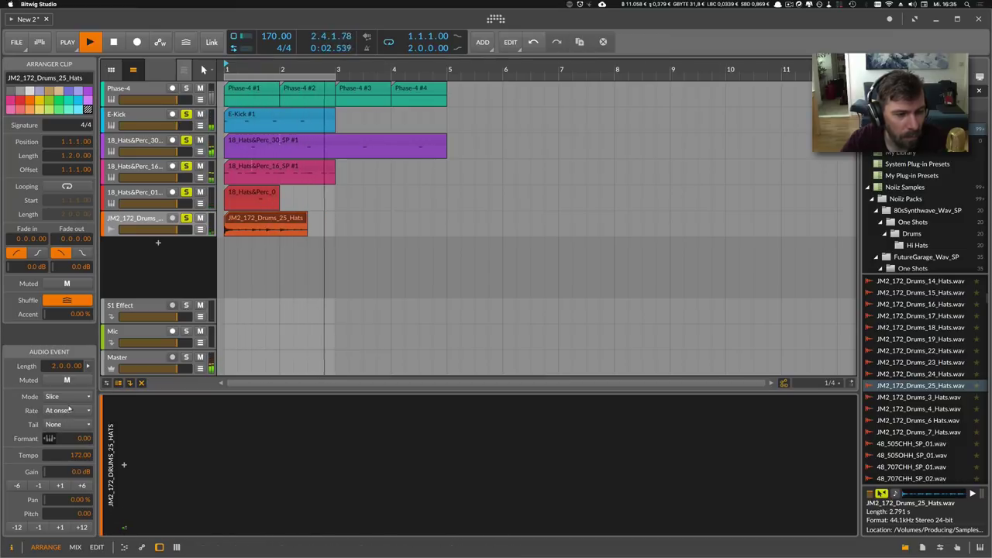
# Lower the JM2_172_Drums_25_Hats clip's gain to -10.8 dB while listening, and stop playback.
pyautogui.moveTo(77, 472); pyautogui.dragTo(77, 486)
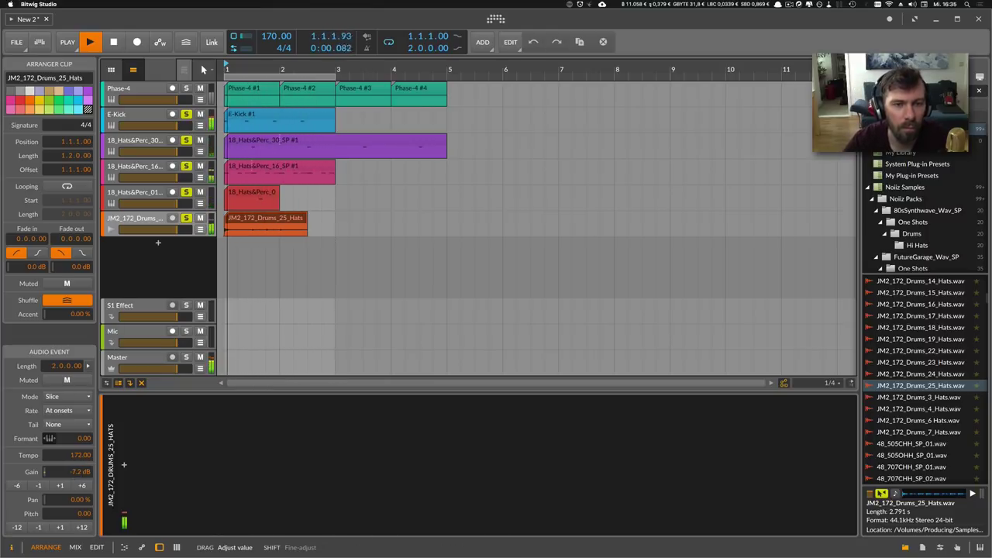
pyautogui.moveTo(77, 472); pyautogui.dragTo(76, 469)
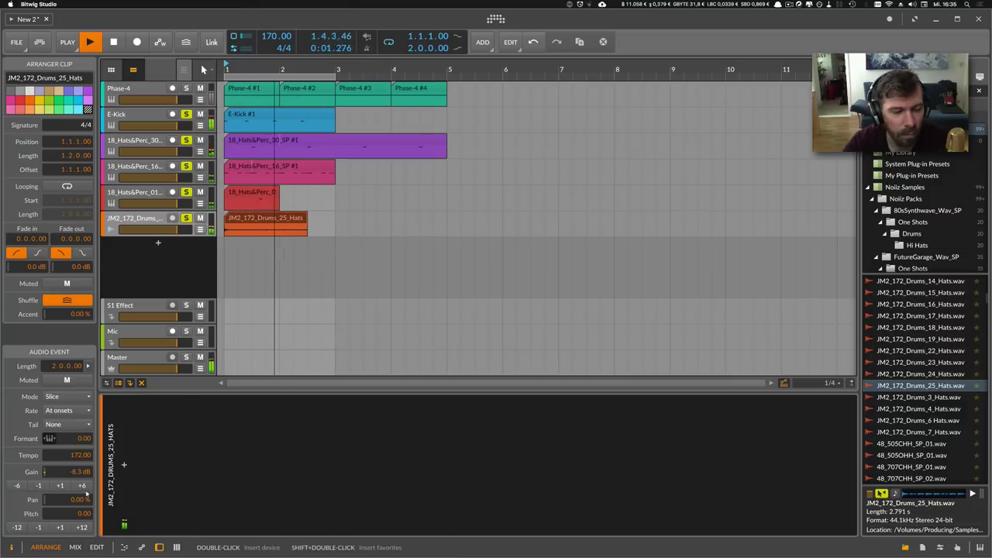
pyautogui.moveTo(74, 472); pyautogui.dragTo(75, 484)
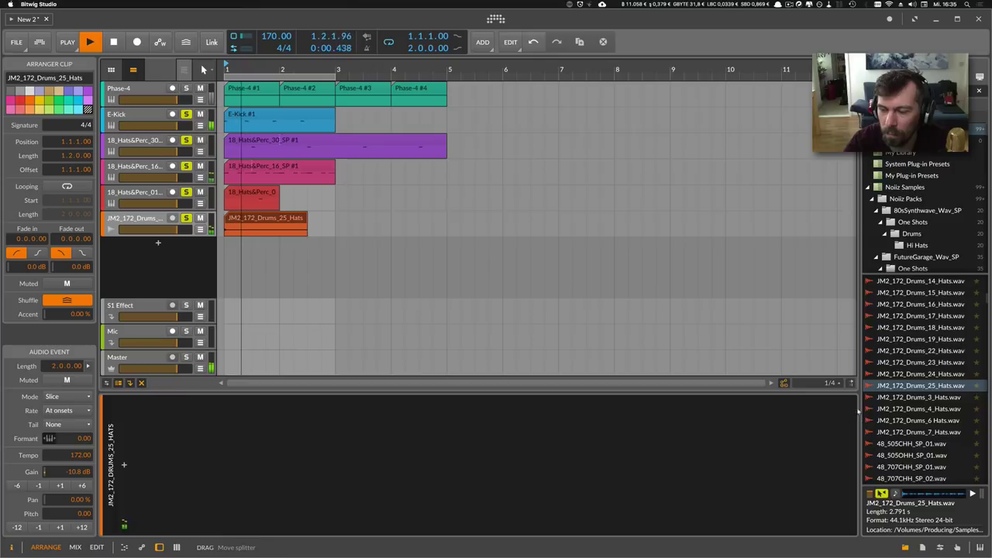
pyautogui.press('space')
# Add a Reverb effect to the Sampler on the 18_Hats&Perc_01_SP track.
pyautogui.click(251, 197)
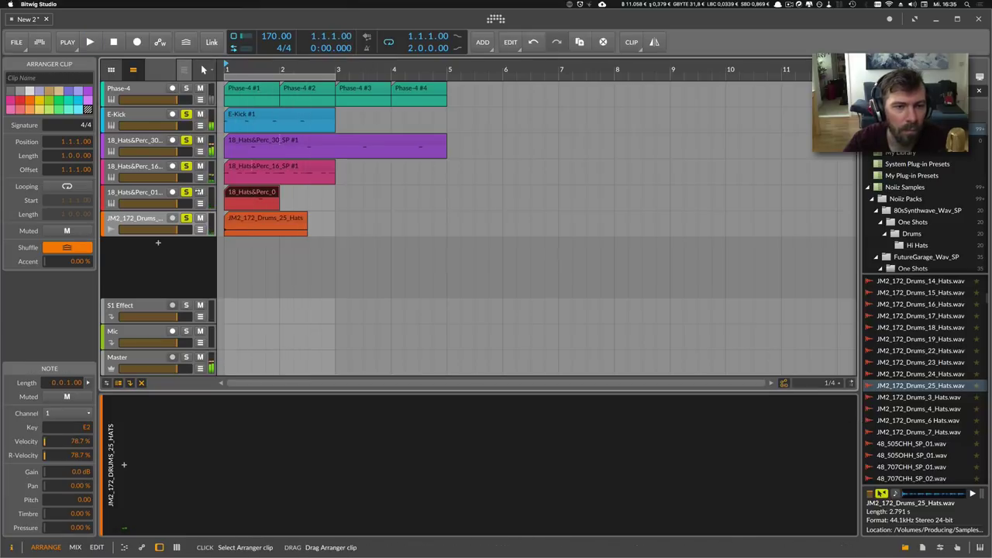
pyautogui.doubleClick(163, 204)
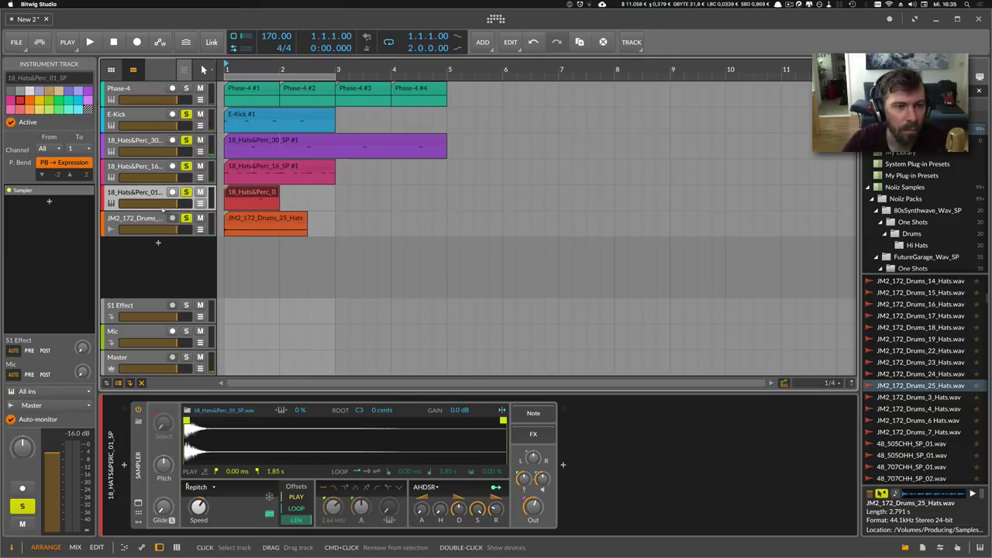
pyautogui.click(562, 466)
pyautogui.write('reverb')
pyautogui.press('Return')
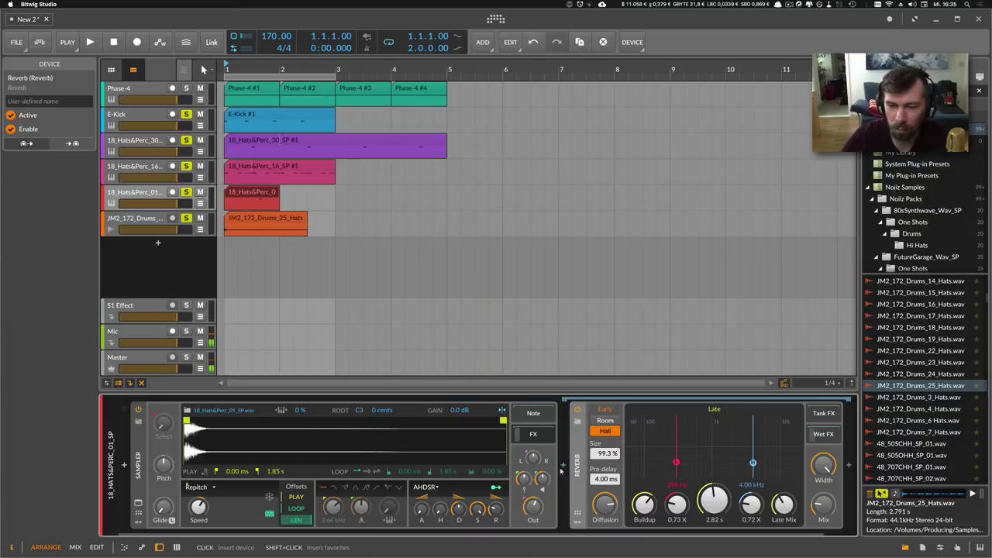
# Set the reverb time to 4.90 s and the reverb mix to 0 %, checking the sound in playback.
pyautogui.moveTo(713, 497); pyautogui.dragTo(713, 474)
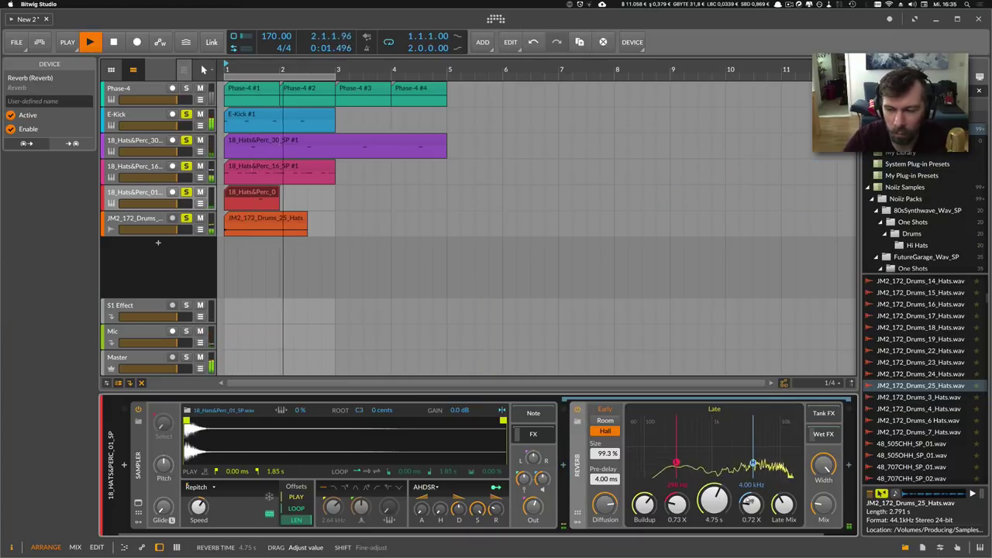
pyautogui.moveTo(823, 505); pyautogui.dragTo(823, 528)
pyautogui.press('space')
pyautogui.moveTo(713, 499); pyautogui.dragTo(713, 513)
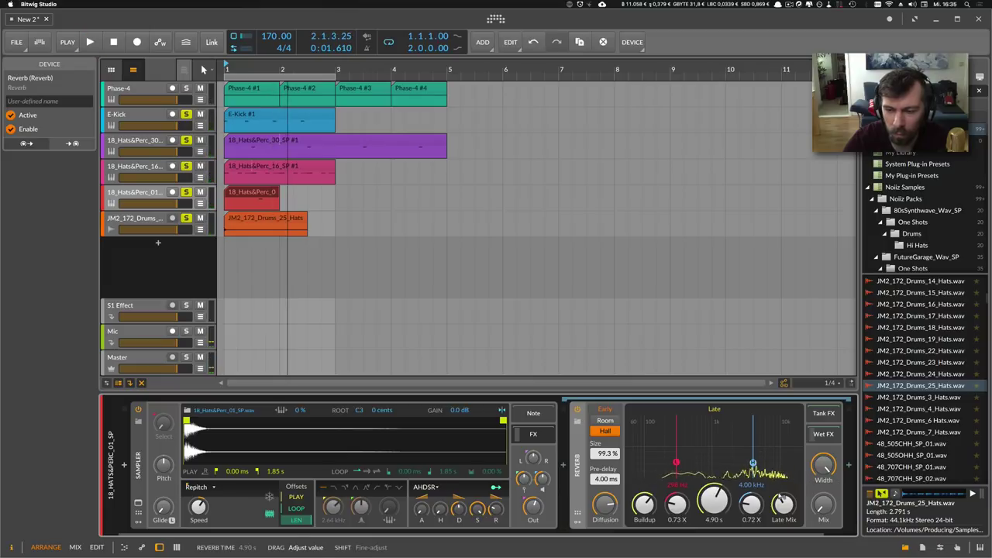
pyautogui.press('space')
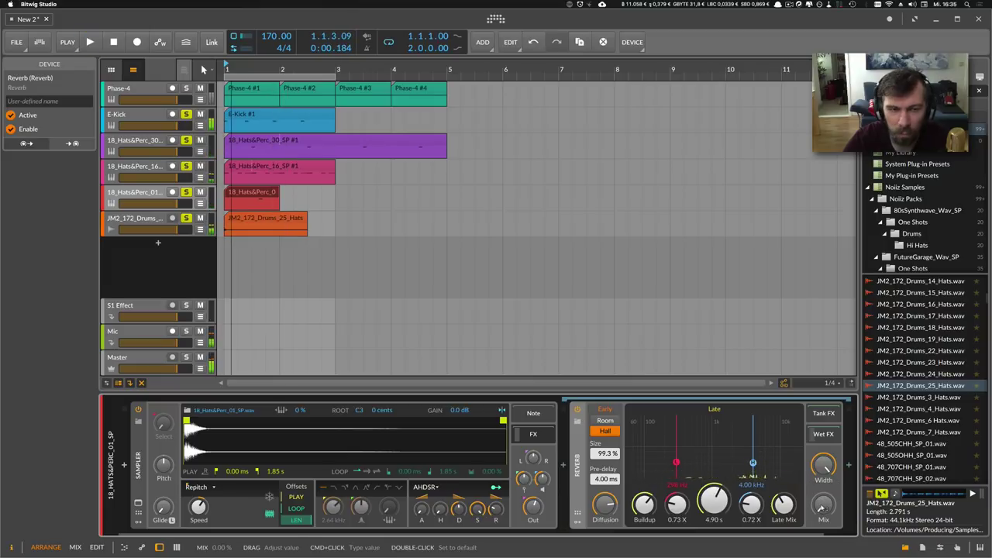
# Show the Reverb Mix automation lane under the 18_Hats&Perc_01_SP track and place a 0 % point at 1.4.1.00.
pyautogui.click(200, 203)
pyautogui.click(143, 220)
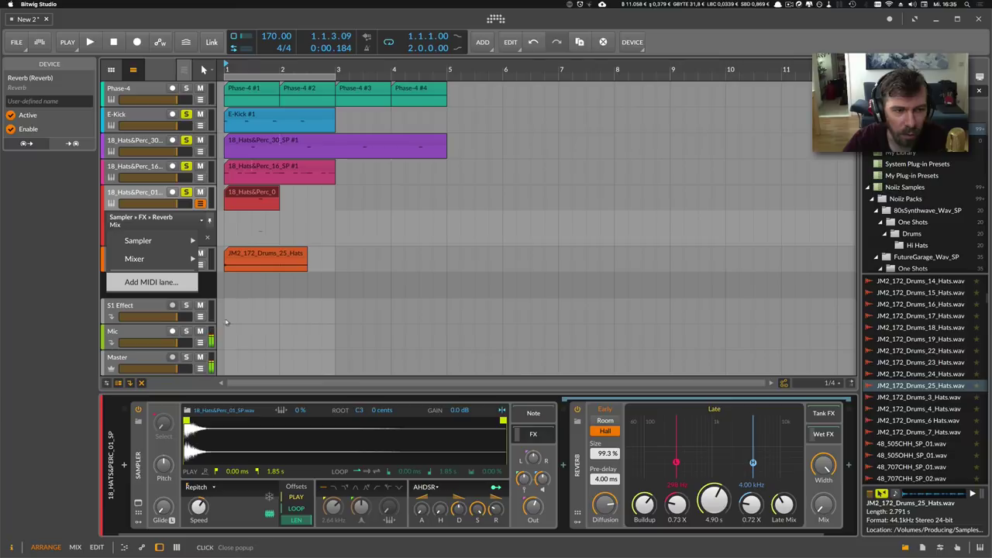
pyautogui.click(849, 500)
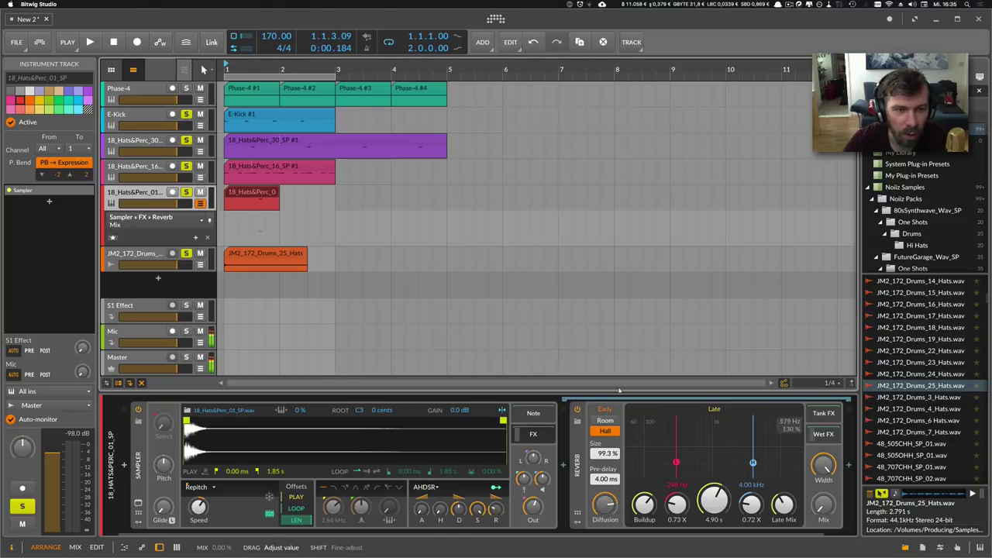
pyautogui.click(250, 244)
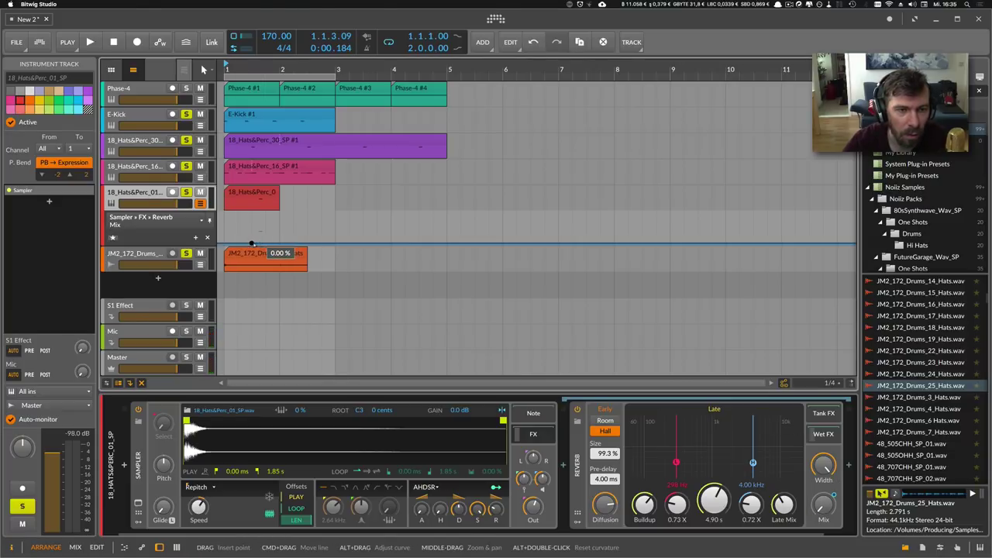
pyautogui.moveTo(251, 243); pyautogui.dragTo(265, 245)
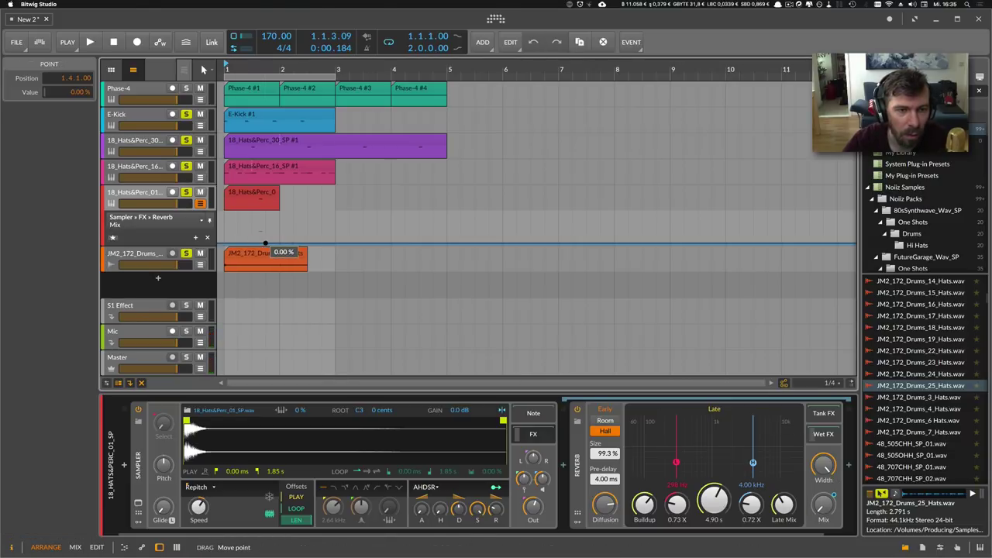
# Shape the Reverb Mix automation to rise to 95.1 % at 2.1.1.00, hold until mid-bar 2 and drop to 0 %.
pyautogui.click(280, 223)
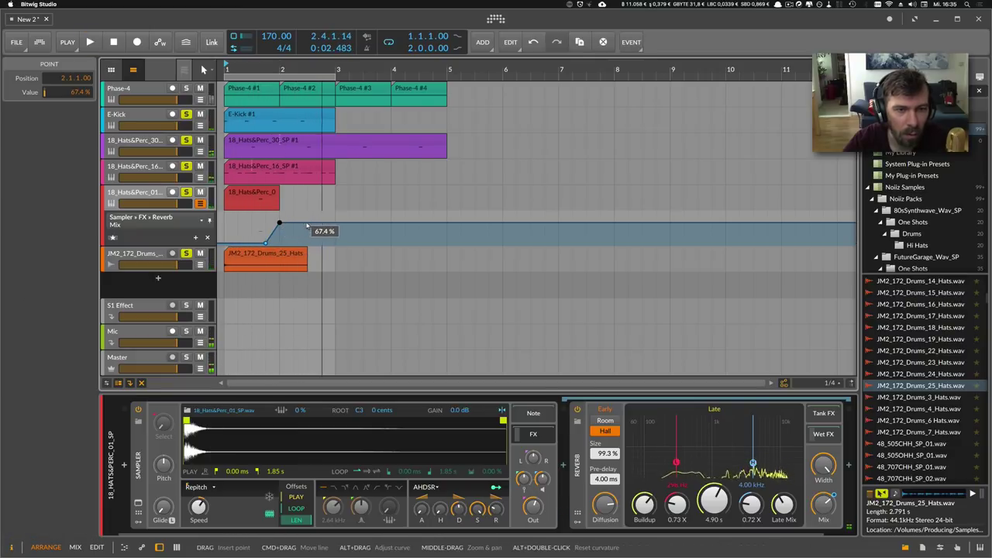
pyautogui.moveTo(307, 224); pyautogui.dragTo(280, 221)
pyautogui.press('space')
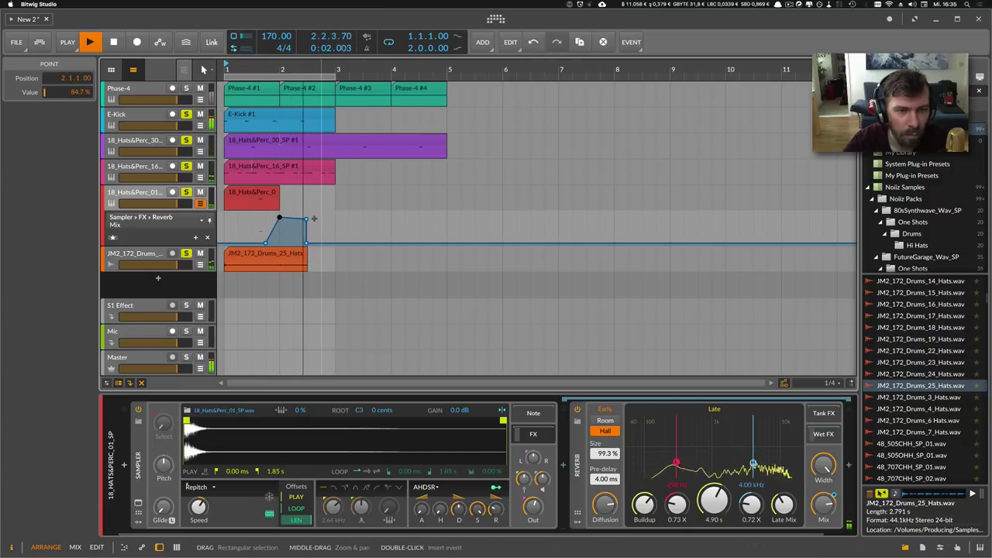
pyautogui.moveTo(307, 221); pyautogui.dragTo(279, 214)
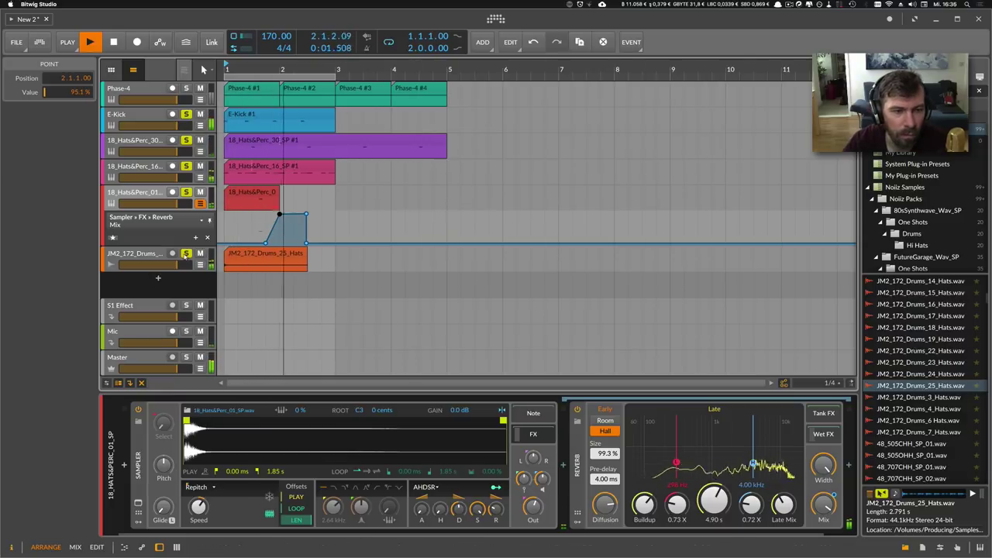
# Stop playback, add a new instrument track with Polysynth, then solo it and arm it for recording.
pyautogui.press('space')
pyautogui.click(160, 279)
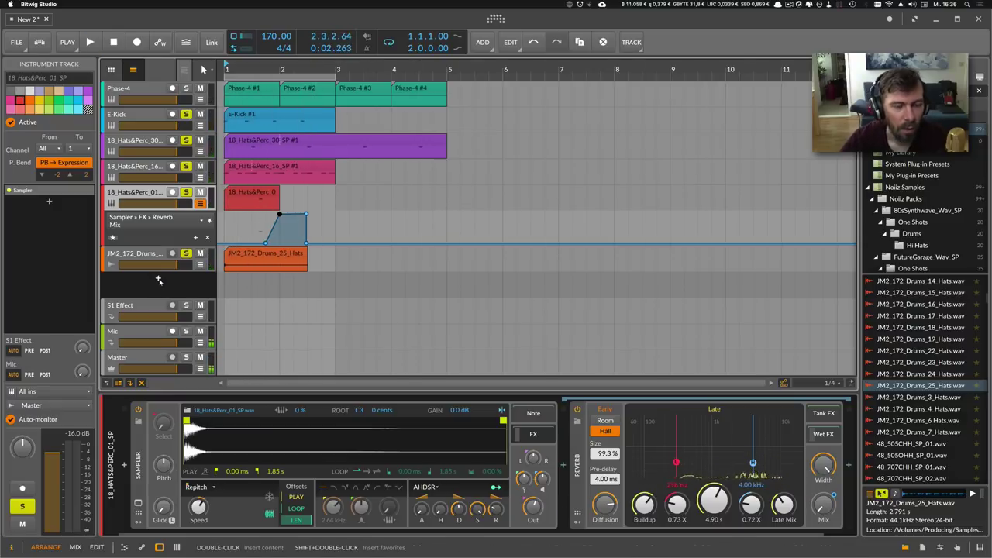
pyautogui.doubleClick(156, 281)
pyautogui.write('pol')
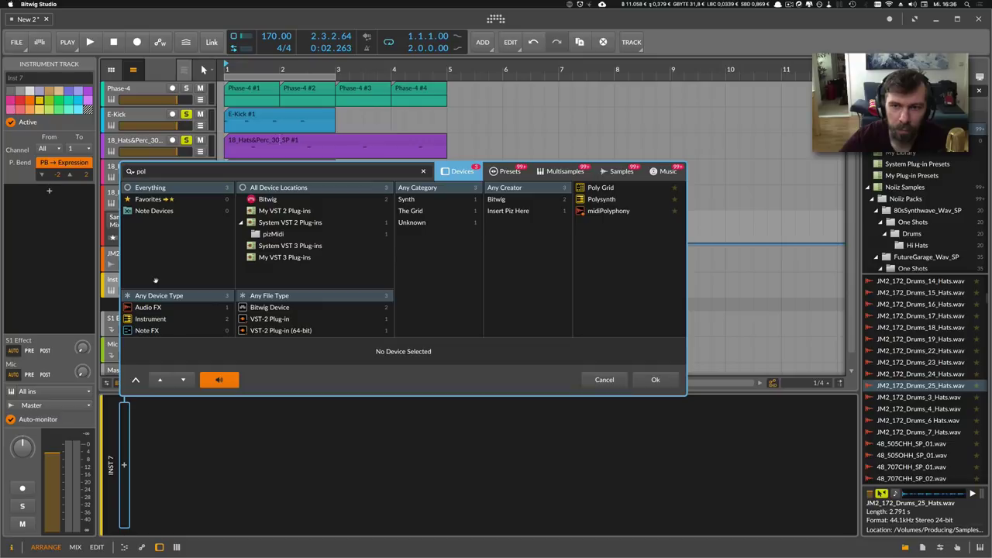
pyautogui.press('Down')
pyautogui.press('Up')
pyautogui.press('Down')
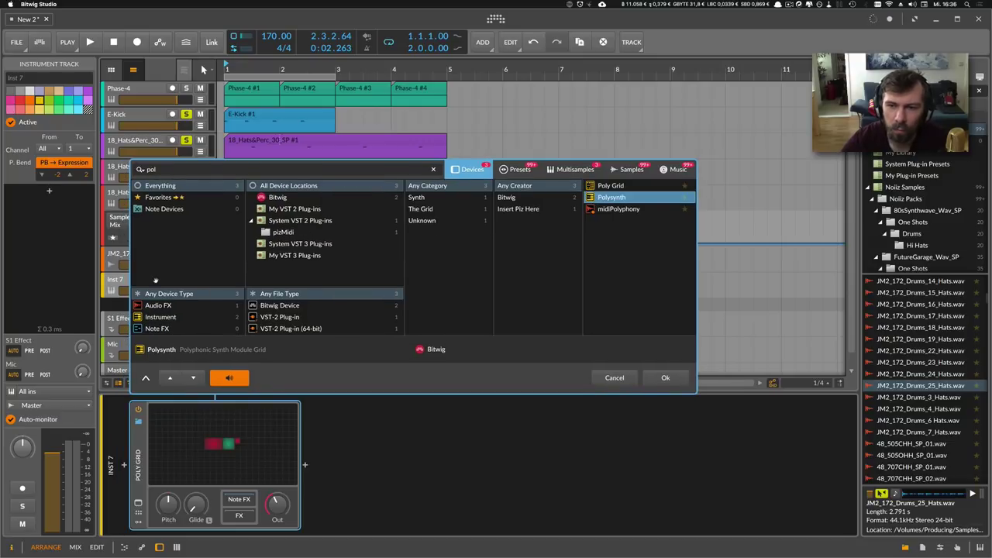
pyautogui.press('Return')
pyautogui.click(186, 279)
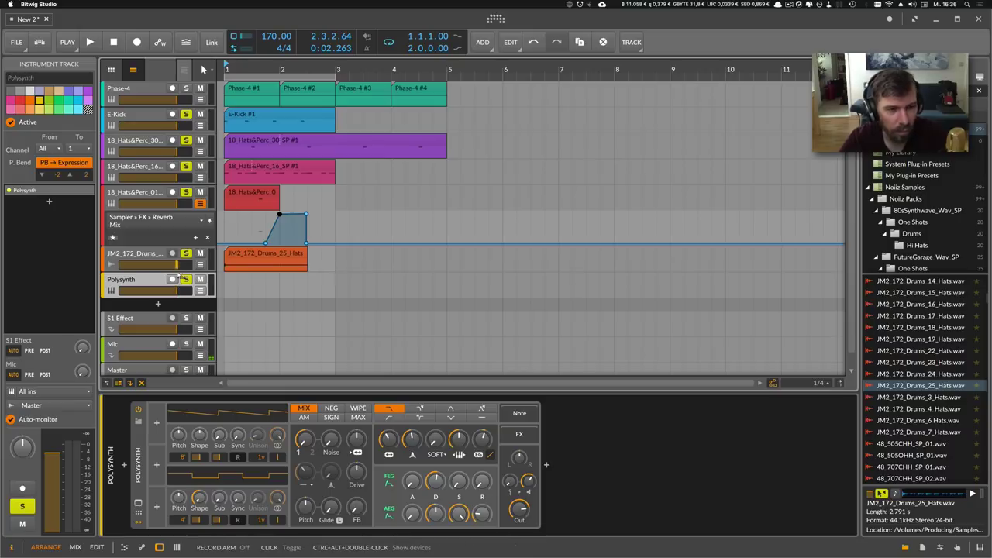
pyautogui.click(172, 280)
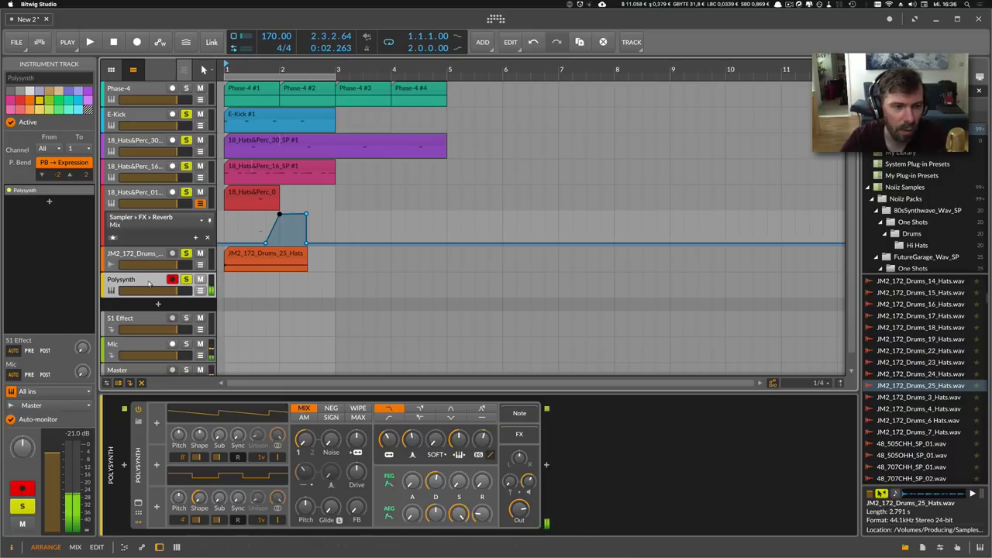
# Insert a Note Pitch Shifter set to +2 semitones before Polysynth and raise the synth's filter envelope amount.
pyautogui.click(124, 466)
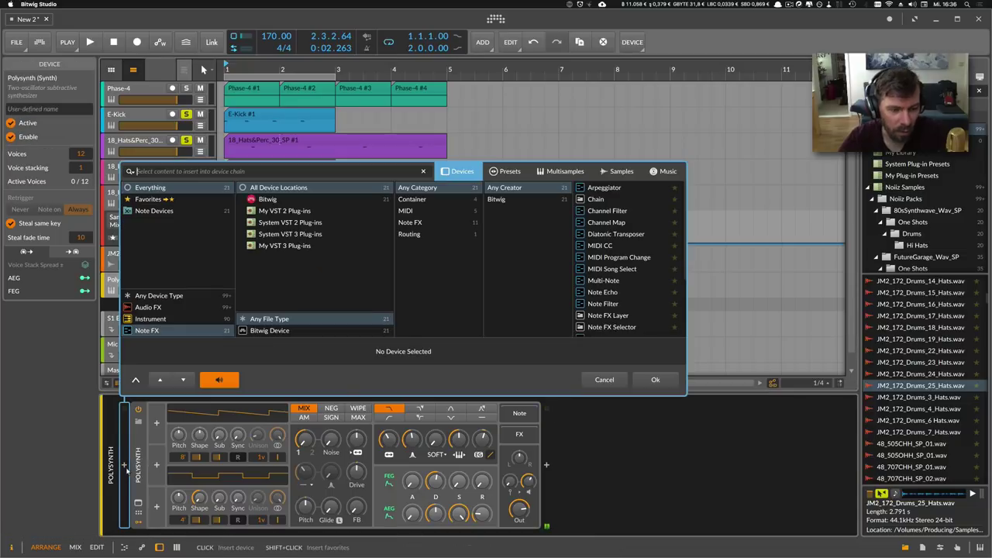
pyautogui.write('pitch')
pyautogui.press('Down')
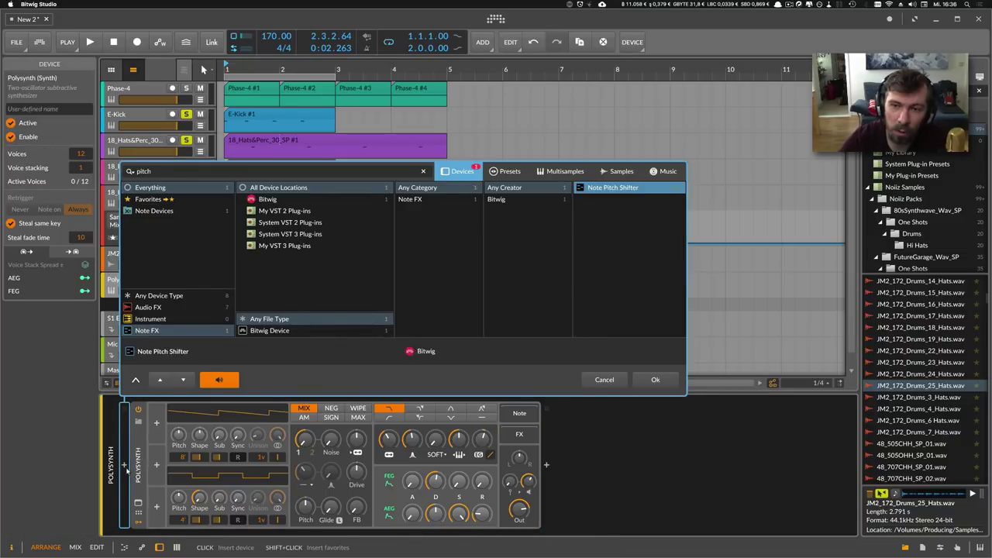
pyautogui.press('Return')
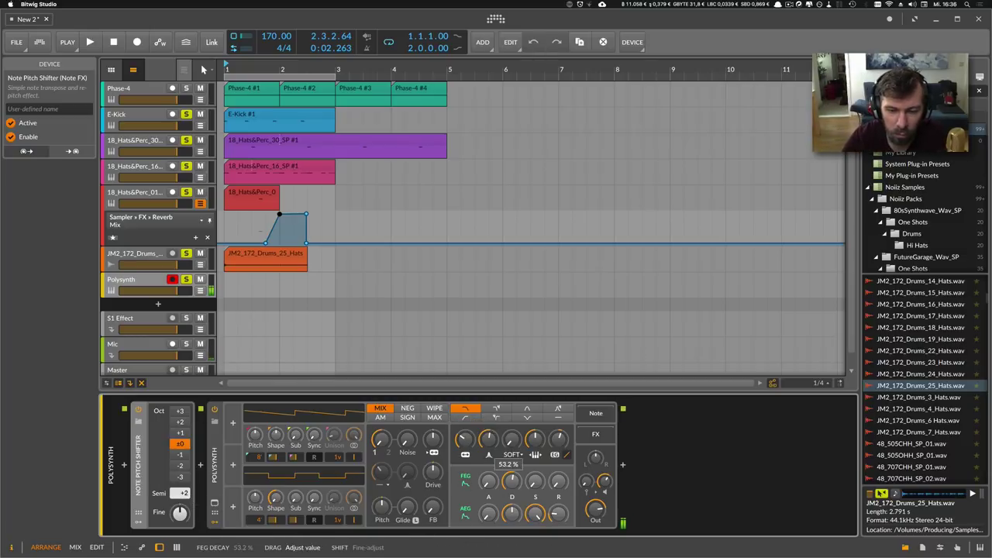
pyautogui.moveTo(564, 440); pyautogui.dragTo(563, 419)
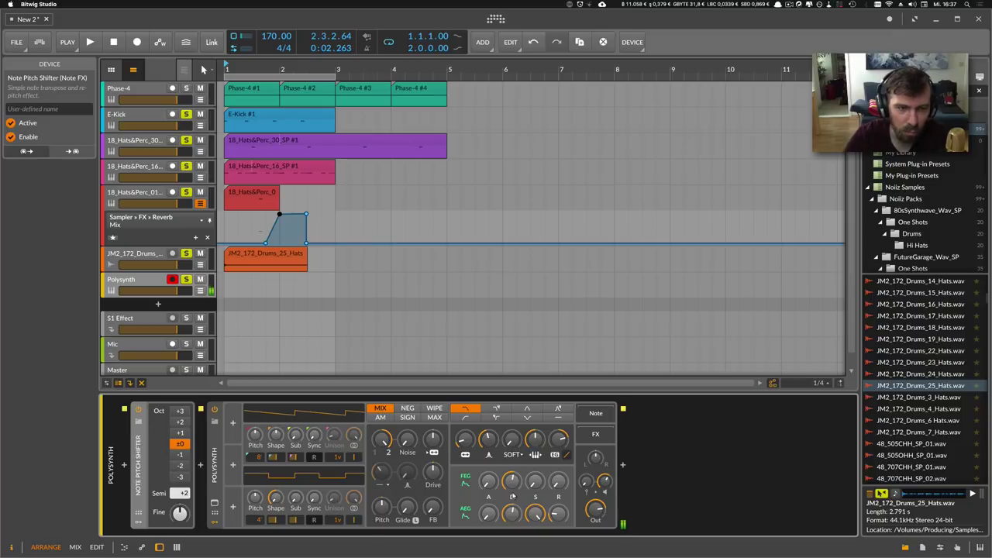
# Create a two-bar clip on the Polysynth track with a half-bar loop and open it in the note editor.
pyautogui.doubleClick(230, 284)
pyautogui.moveTo(278, 283); pyautogui.dragTo(318, 293)
pyautogui.doubleClick(279, 285)
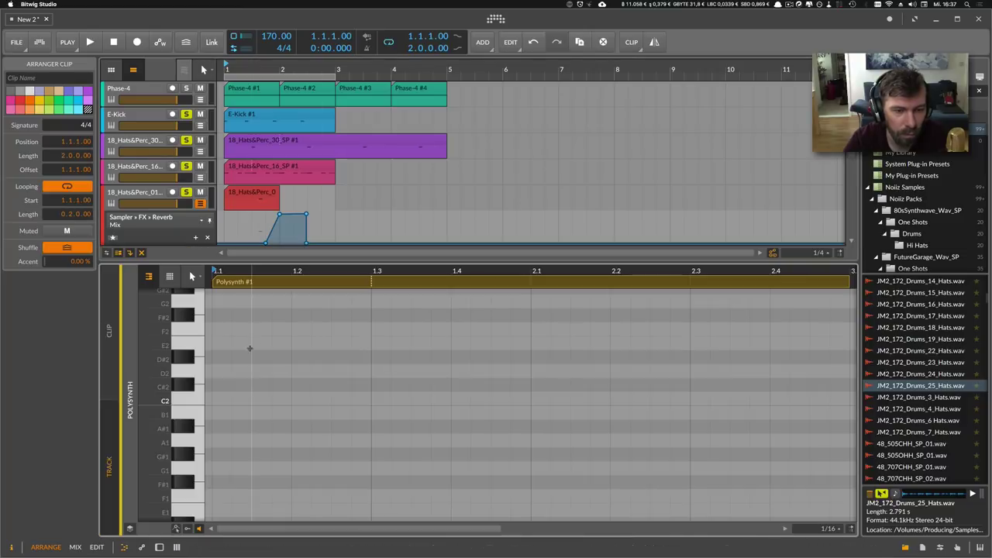
# Add sixteenth notes D#2 at 1.1.1.00 and F#2 at 1.1.2.00 to the Polysynth clip.
pyautogui.doubleClick(216, 358)
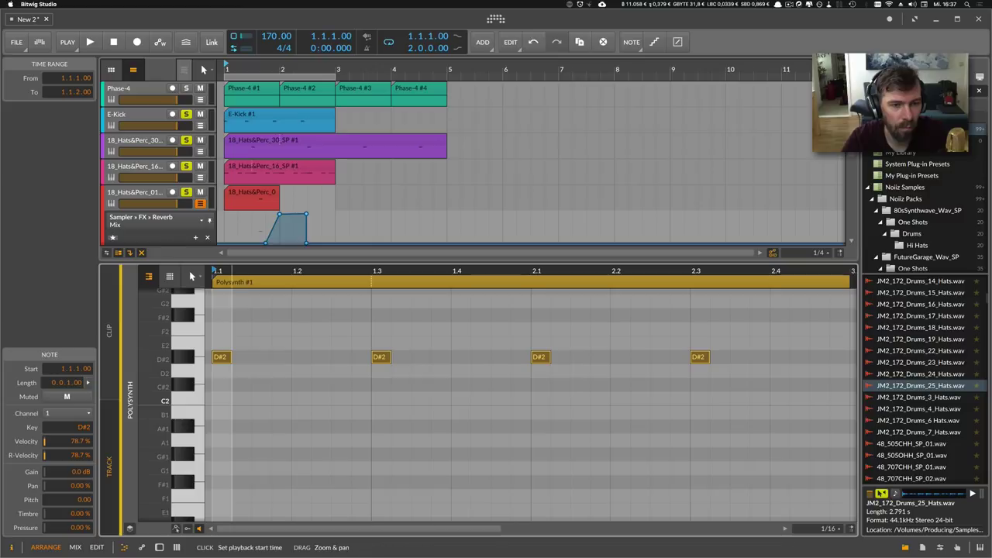
pyautogui.click(242, 357)
pyautogui.doubleClick(242, 357)
pyautogui.press('Up')
pyautogui.press('Up')
pyautogui.press('Up')
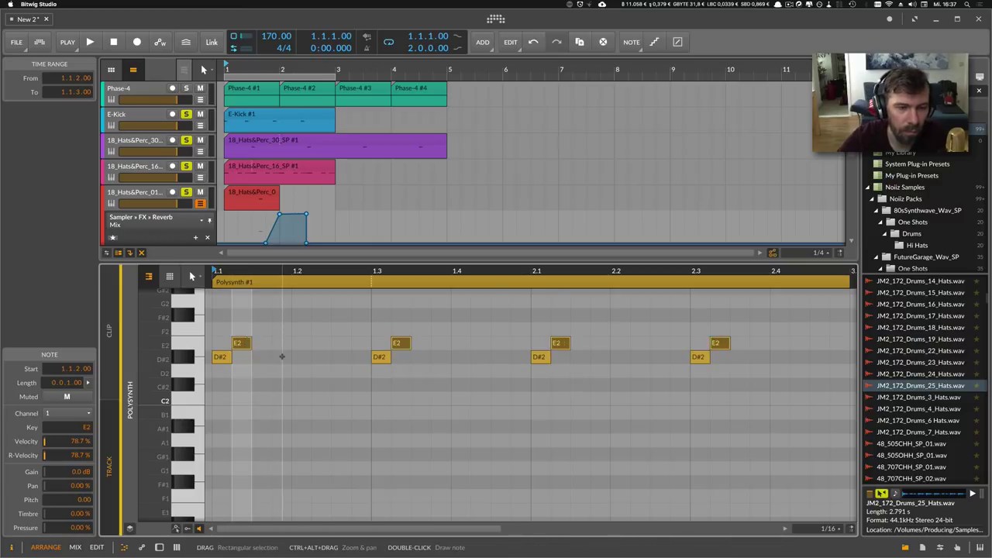
# Add sixteenth notes A#2 at 1.1.3.00 and C#3 at 1.1.4.00, and briefly play the pattern.
pyautogui.scroll(3, 273, 358)
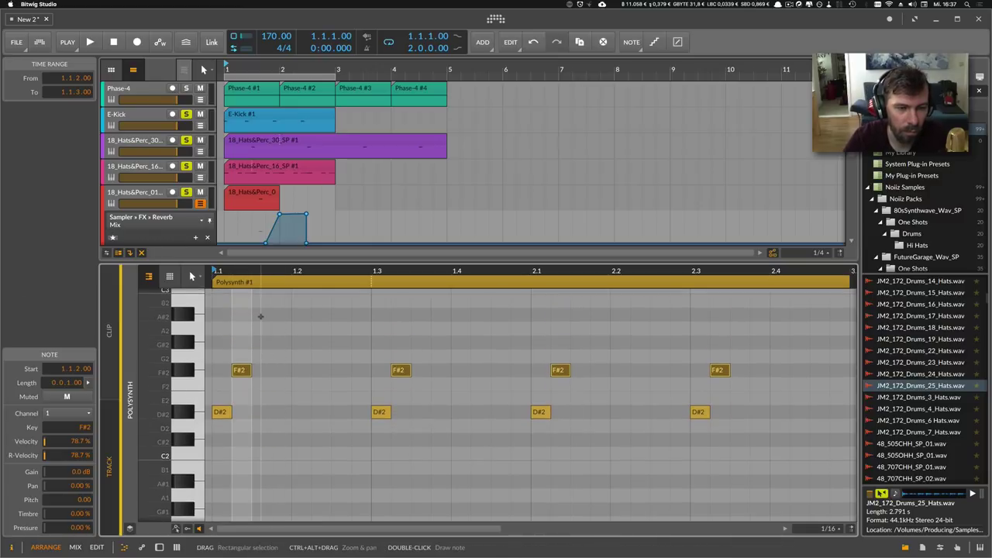
pyautogui.doubleClick(260, 313)
pyautogui.scroll(1, 270, 315)
pyautogui.scroll(1, 270, 315)
pyautogui.doubleClick(279, 303)
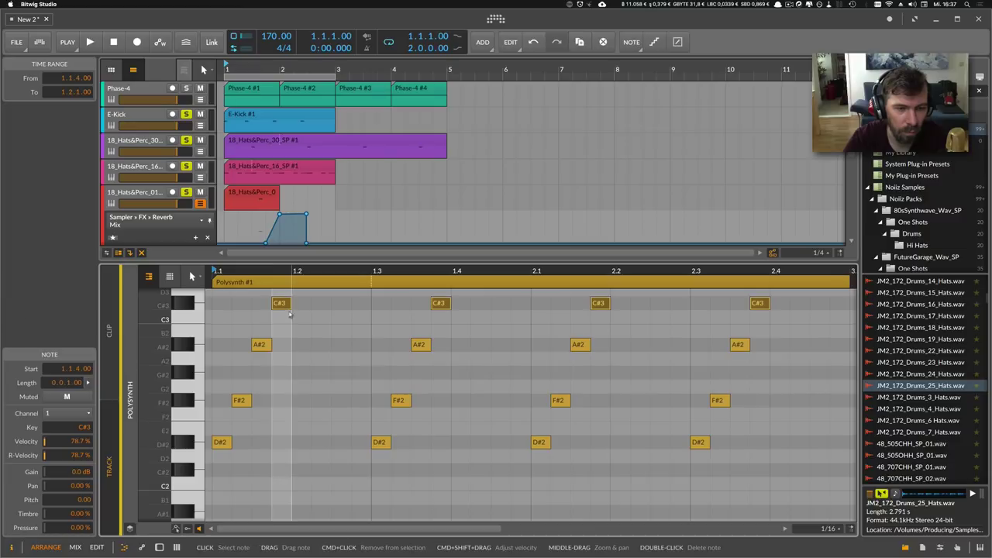
pyautogui.press('space')
pyautogui.press('space')
# Spread the notes out by moving F#2 to 1.1.3.00, A#2 to 1.2.1.00 and C#3 to 1.2.3.00 during playback.
pyautogui.click(298, 423)
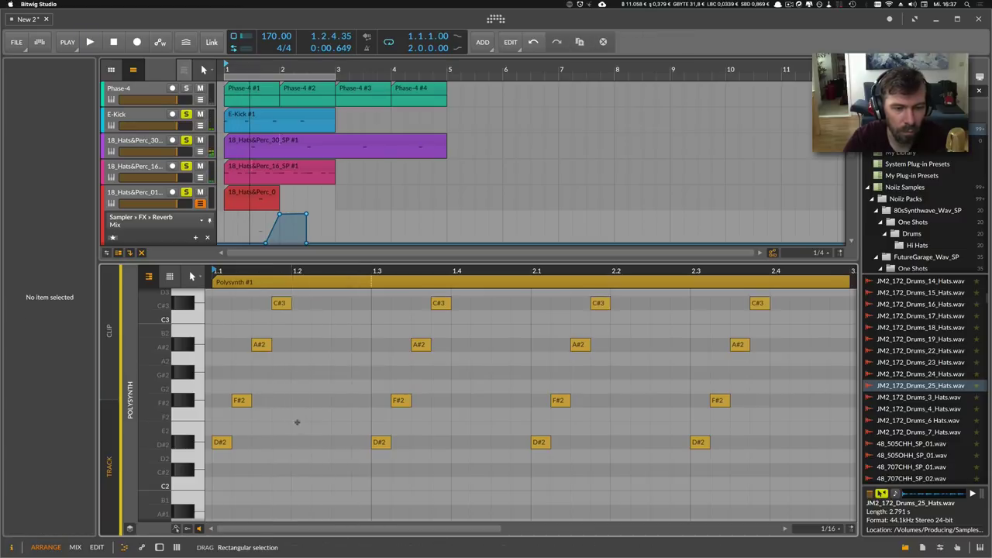
pyautogui.moveTo(332, 423); pyautogui.dragTo(245, 292)
pyautogui.press('Right')
pyautogui.moveTo(332, 363); pyautogui.dragTo(273, 295)
pyautogui.press('Right')
pyautogui.press('space')
pyautogui.click(324, 304)
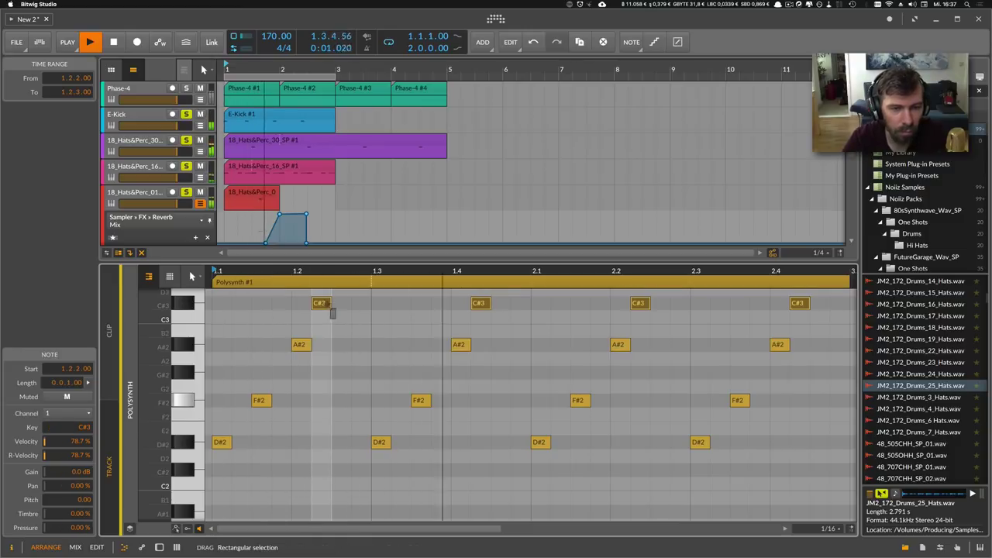
pyautogui.press('Right')
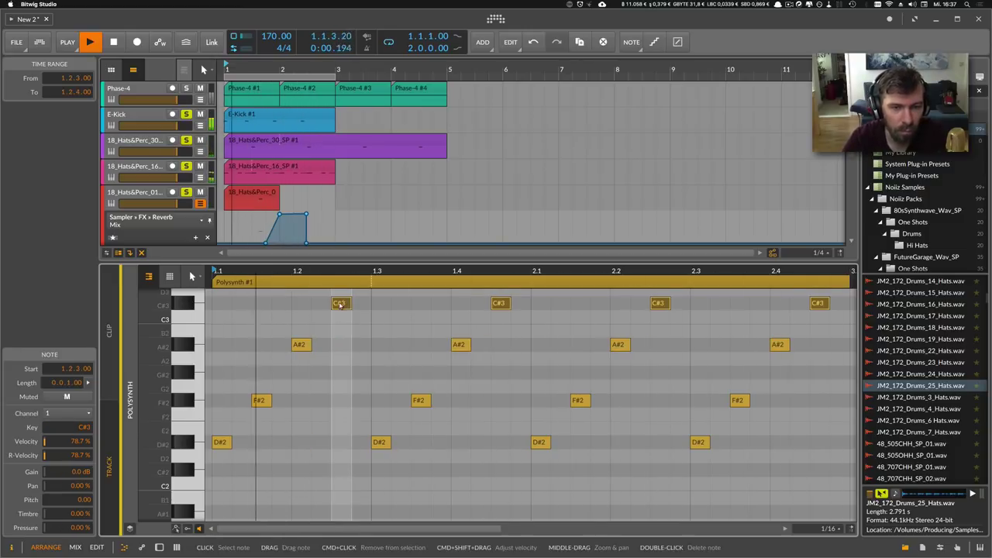
pyautogui.press('Right')
pyautogui.press('Left')
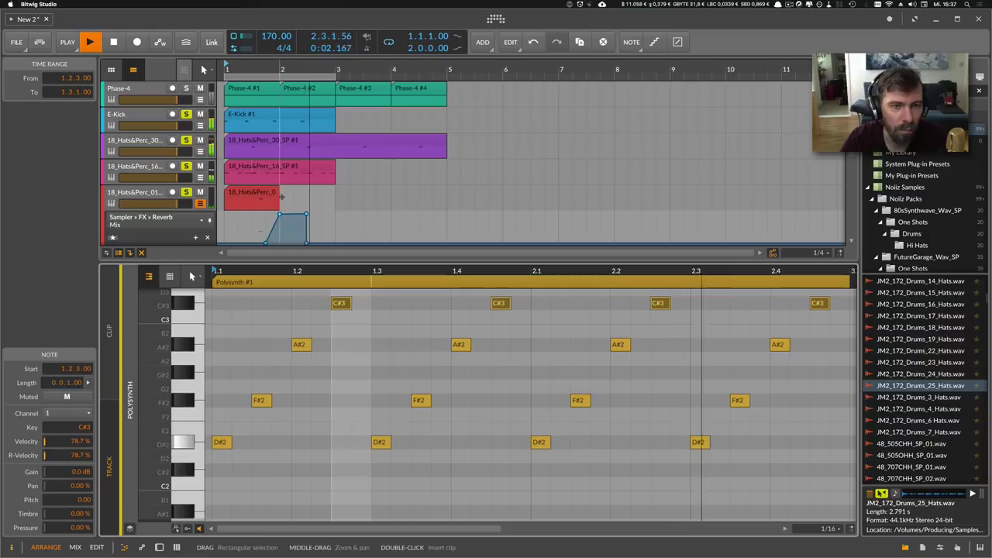
# Extend the loop length of the Polysynth clip to one bar and stop playback.
pyautogui.scroll(-5, 308, 148)
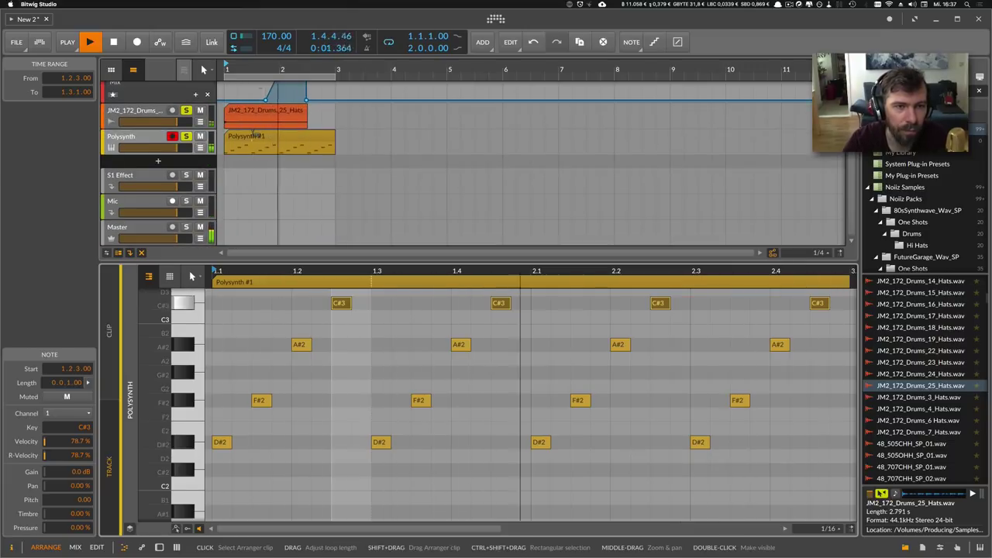
pyautogui.moveTo(252, 136); pyautogui.dragTo(281, 145)
pyautogui.click(297, 222)
pyautogui.press('space')
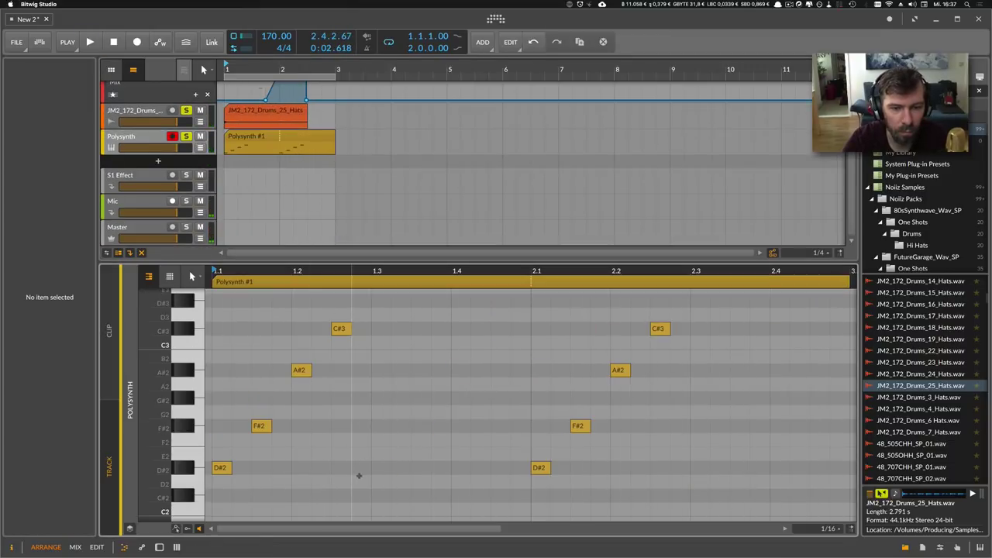
# Duplicate the four notes into the second half of the bar and start playback.
pyautogui.moveTo(359, 475); pyautogui.dragTo(220, 302)
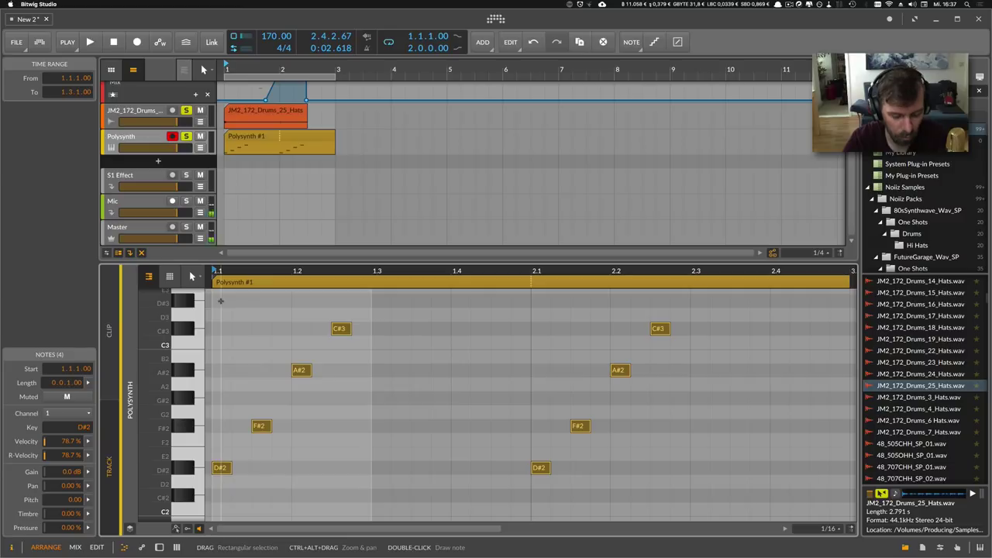
pyautogui.hotkey('ctrl', 'd')
pyautogui.press('space')
# Raise the duplicated D#2 at 1.3.1.00 to G#2 and lower the F#2 at 1.3.3.00 to F2.
pyautogui.click(379, 439)
pyautogui.click(379, 468)
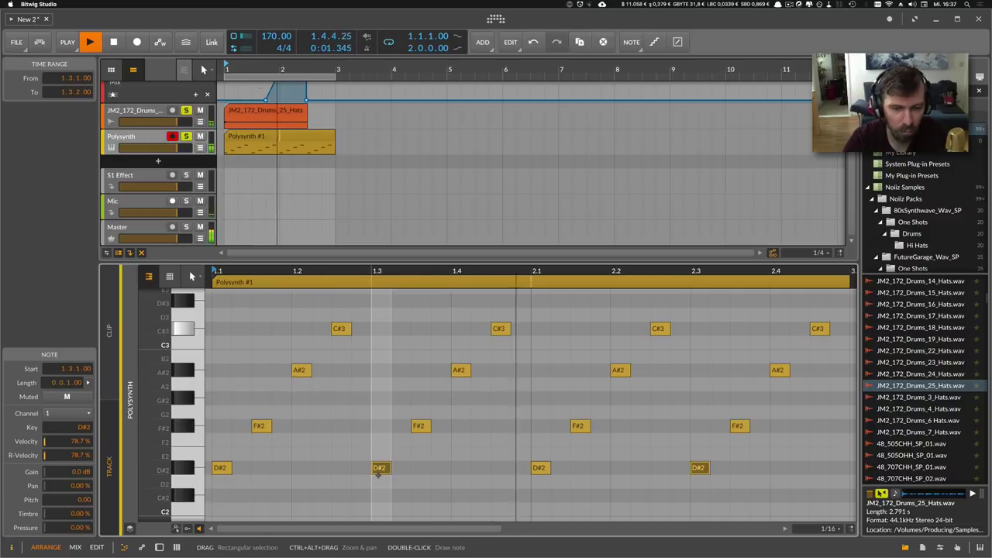
pyautogui.press('Up')
pyautogui.press('Up')
pyautogui.press('Up')
pyautogui.press('Up')
pyautogui.press('Up')
pyautogui.click(421, 428)
pyautogui.press('Down')
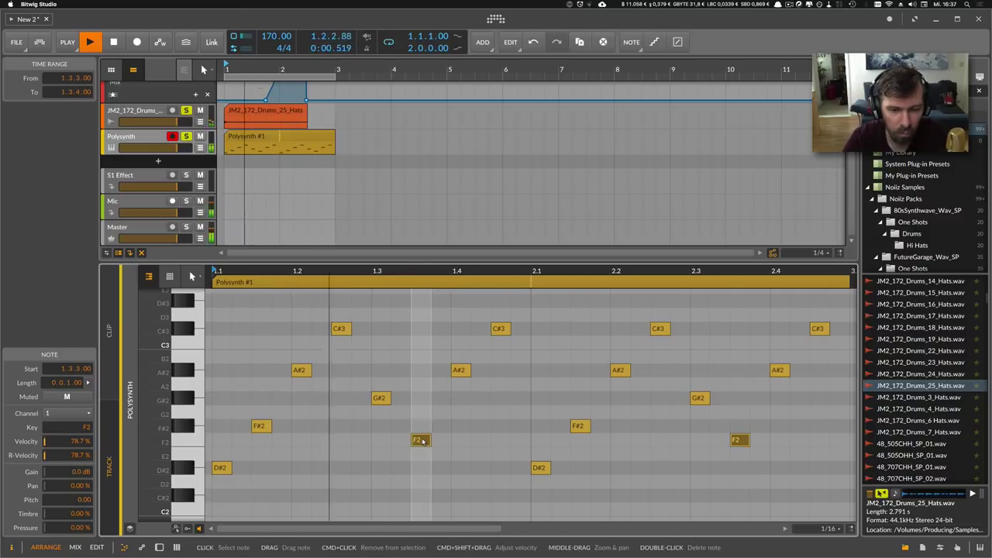
# Raise the A#2 note at 1.4.1.00 to C3.
pyautogui.click(460, 394)
pyautogui.click(459, 369)
pyautogui.press('Up')
pyautogui.press('Up')
pyautogui.press('Up')
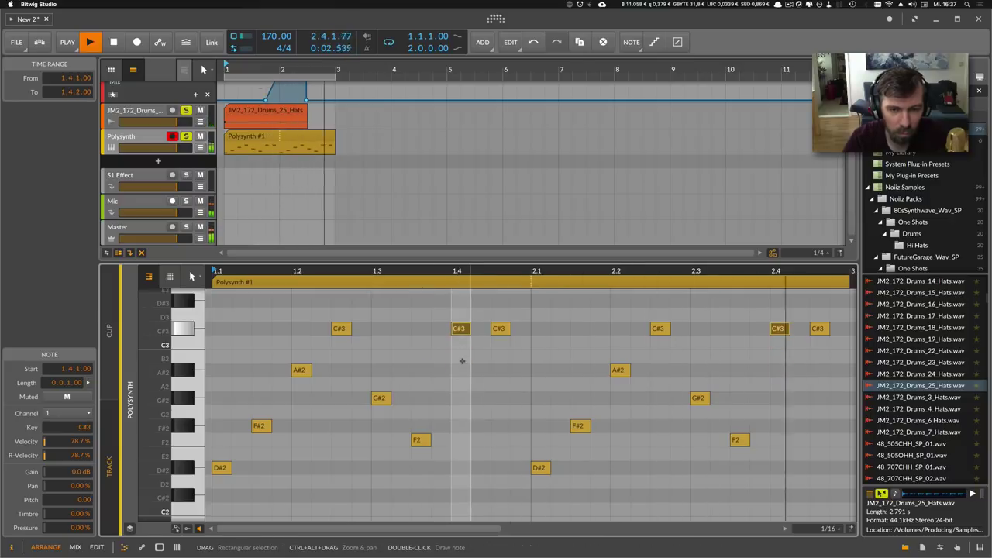
pyautogui.press('Down')
pyautogui.click(462, 361)
# Lower the C#3 note at 1.4.3.00 to C#2.
pyautogui.click(500, 328)
pyautogui.press('Down')
pyautogui.press('Down')
pyautogui.press('Down')
pyautogui.press('Down')
pyautogui.press('Down')
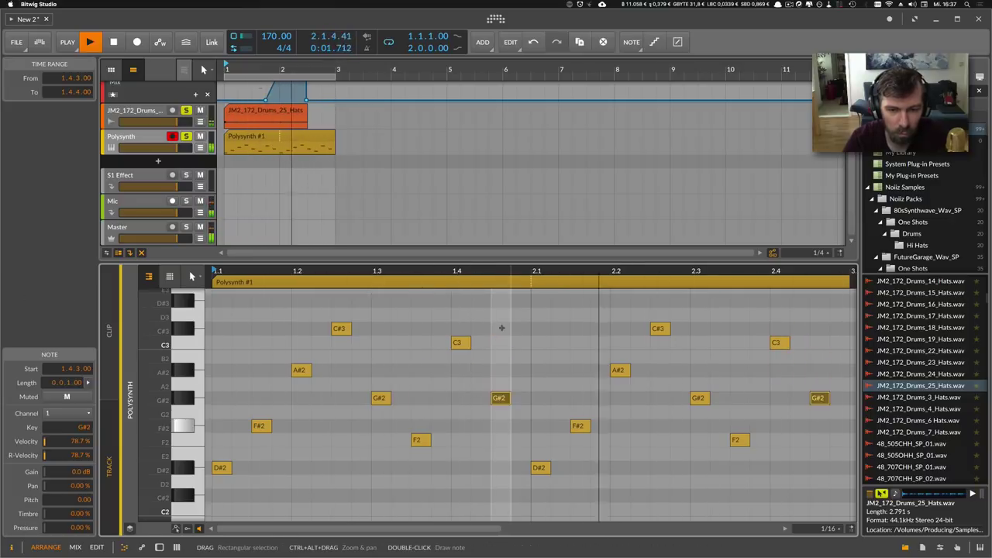
pyautogui.press('Down')
pyautogui.press('Down')
pyautogui.press('Down')
pyautogui.press('Down')
pyautogui.press('Down')
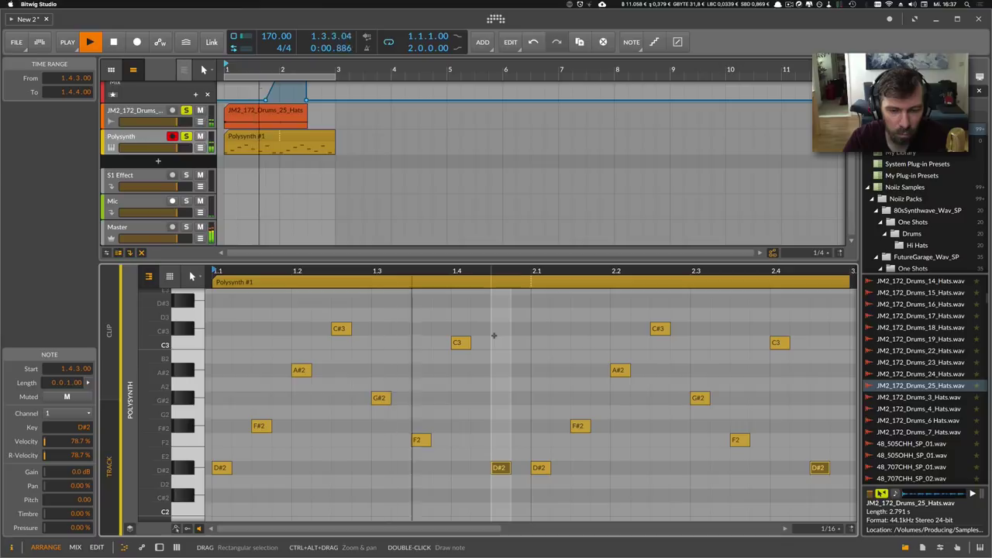
pyautogui.press('Down')
pyautogui.press('Down')
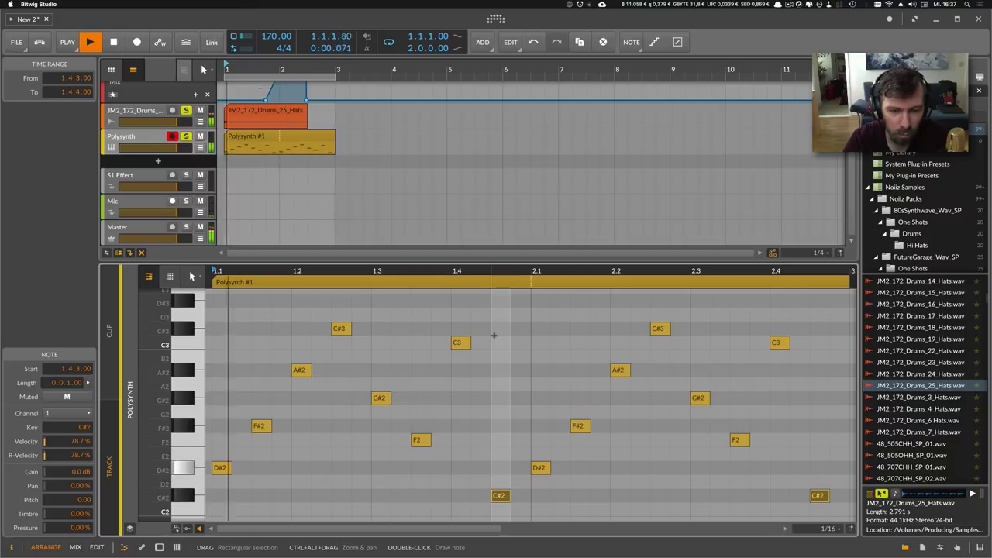
# Lower the note at 1.4.1.00 to A#2.
pyautogui.click(458, 344)
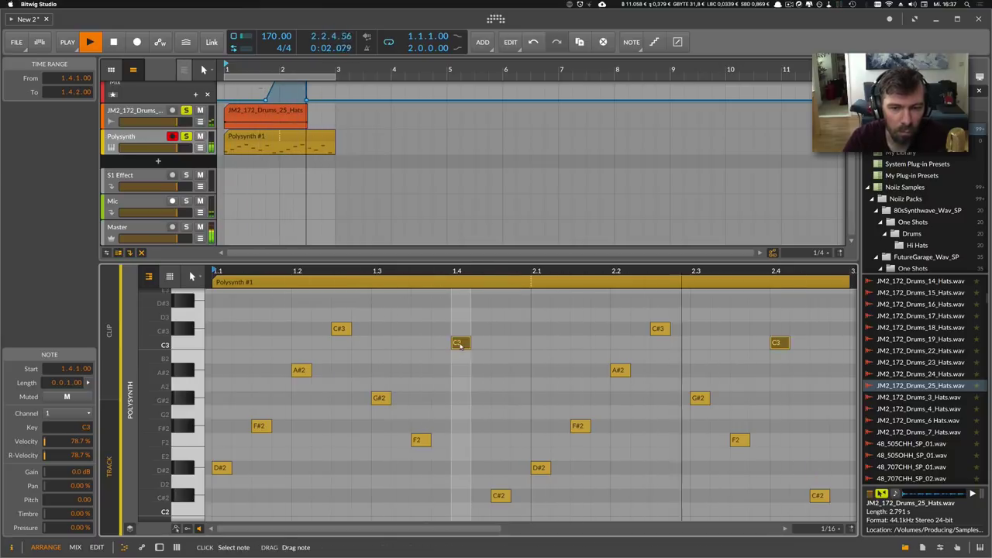
pyautogui.press('Down')
pyautogui.press('Down')
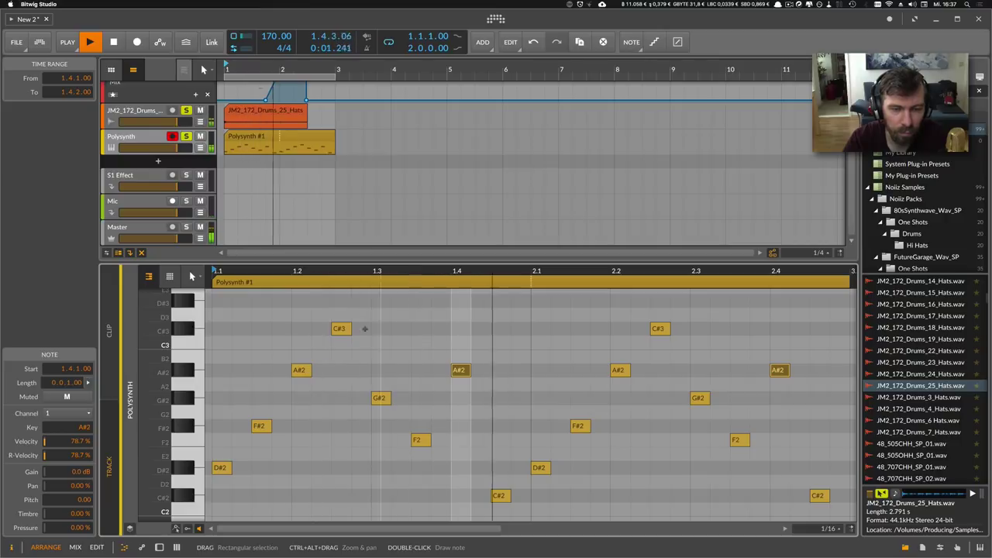
# Show the device chain and set the unison of Polysynth's first oscillator to 2 voices.
pyautogui.press('d')
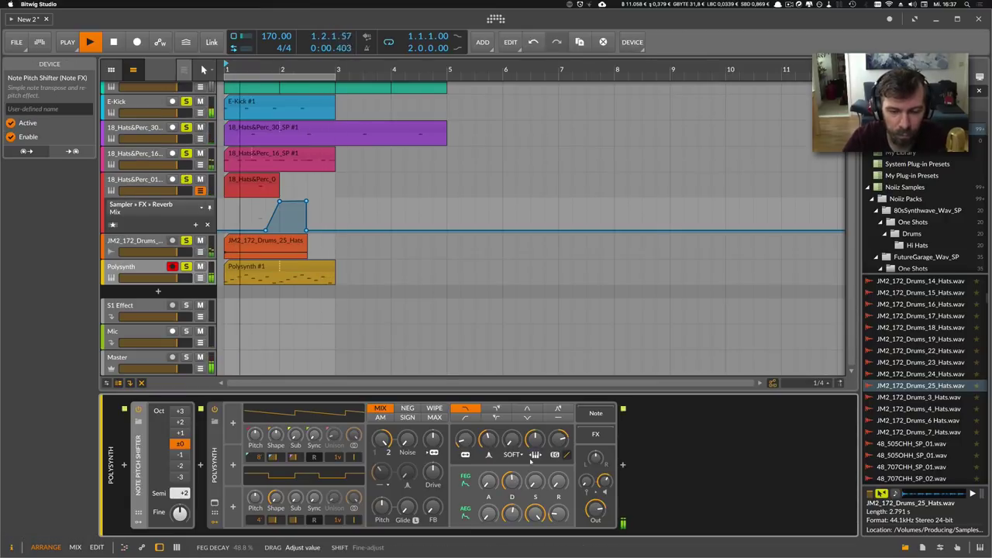
pyautogui.moveTo(338, 457); pyautogui.dragTo(338, 450)
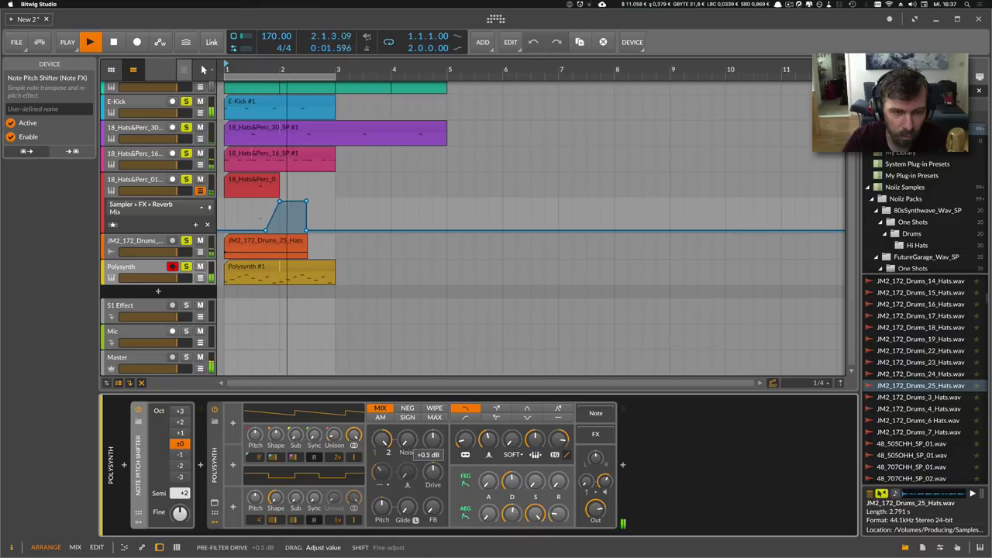
# Reopen the Polysynth clip and lower the C#3 note at 1.2.3.00 to F2.
pyautogui.doubleClick(259, 269)
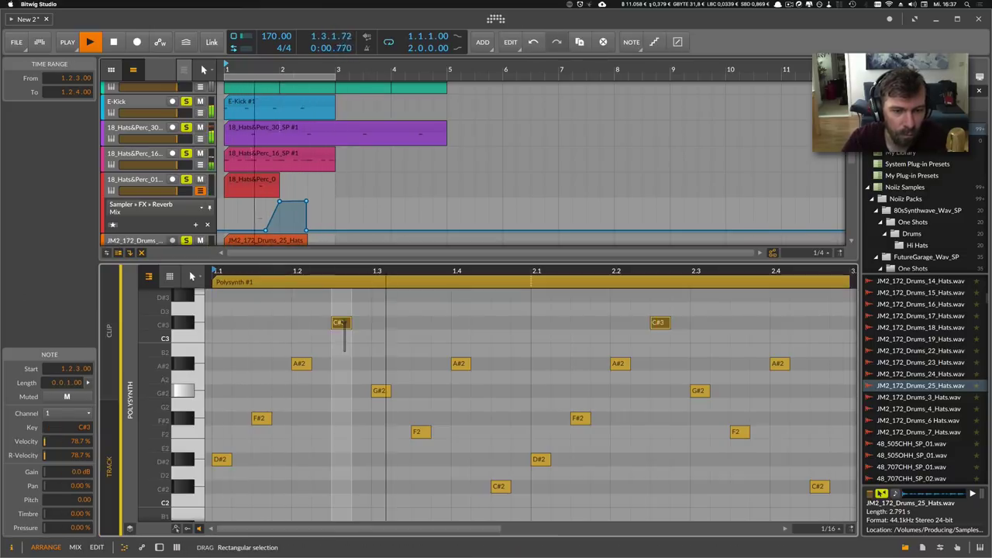
pyautogui.press('Down')
pyautogui.press('Down')
pyautogui.press('Down')
pyautogui.press('Down')
pyautogui.press('Down')
pyautogui.press('Down')
pyautogui.press('Down')
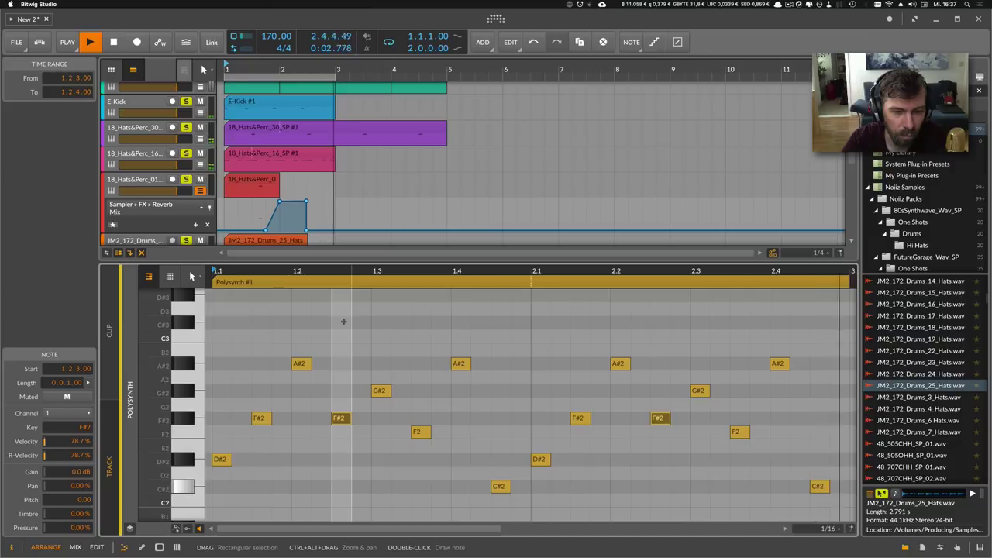
pyautogui.press('Down')
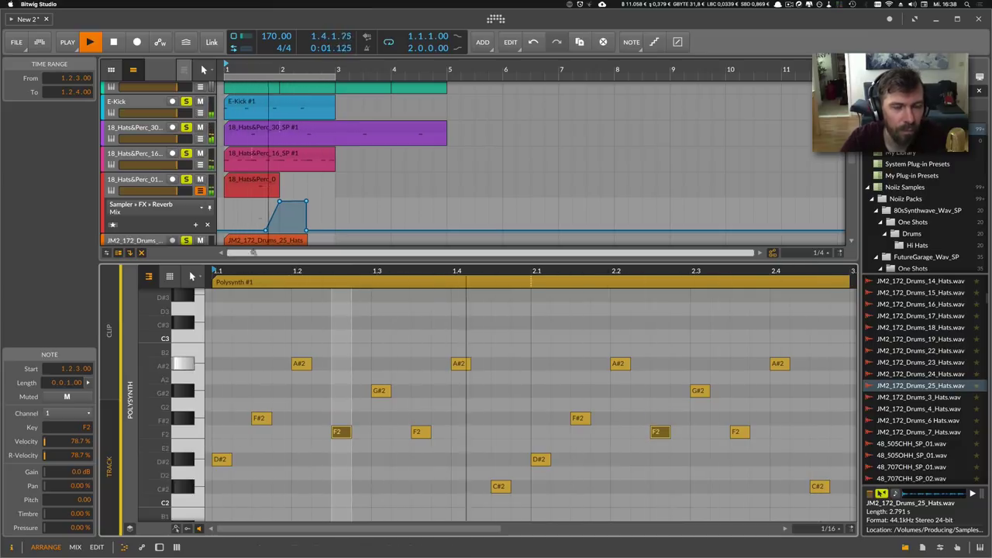
# Select all notes in the Polysynth clip and stop playback.
pyautogui.scroll(-3, 262, 226)
pyautogui.click(271, 214)
pyautogui.click(294, 384)
pyautogui.press('super+a')
pyautogui.press('space')
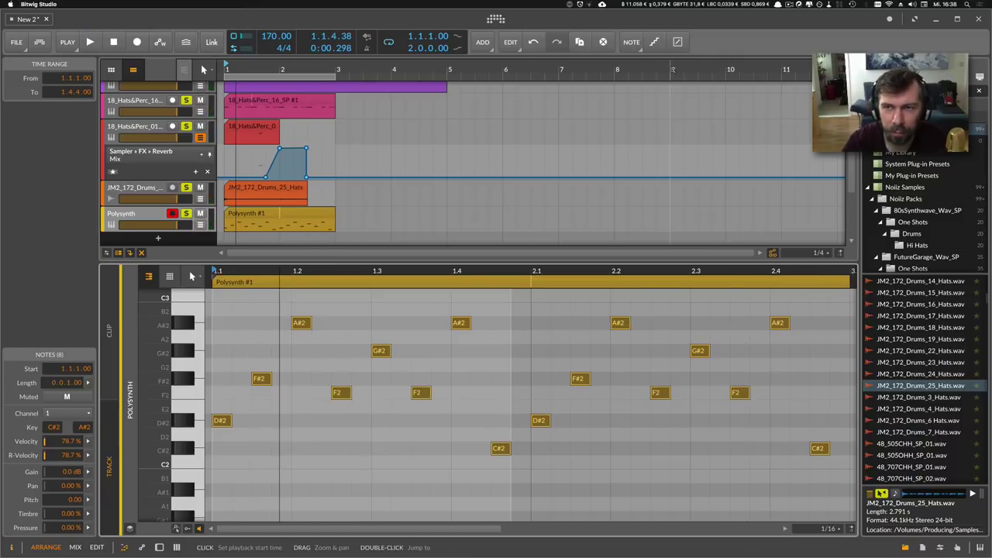
# Quantize the selected Polysynth notes and play back the pattern.
pyautogui.click(655, 43)
pyautogui.press('space')
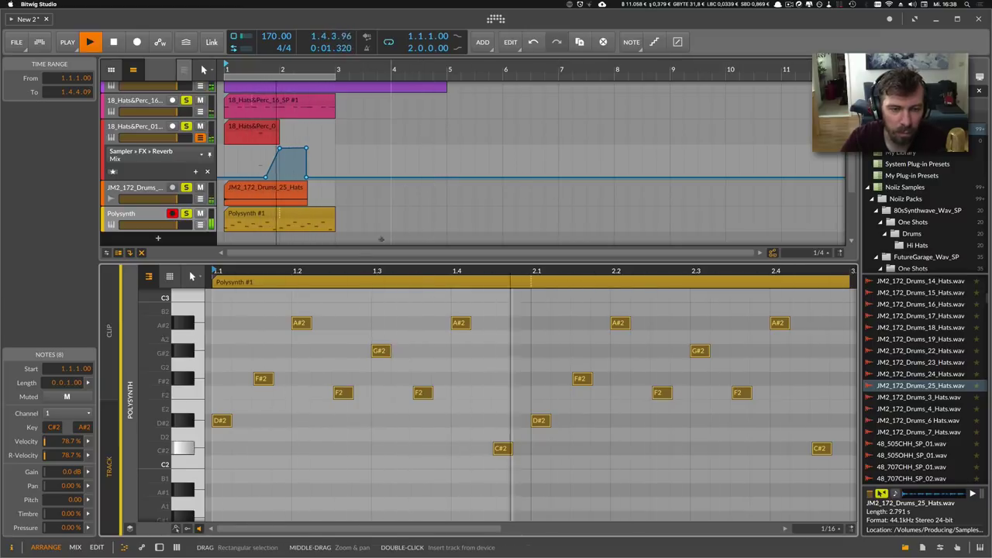
pyautogui.press('space')
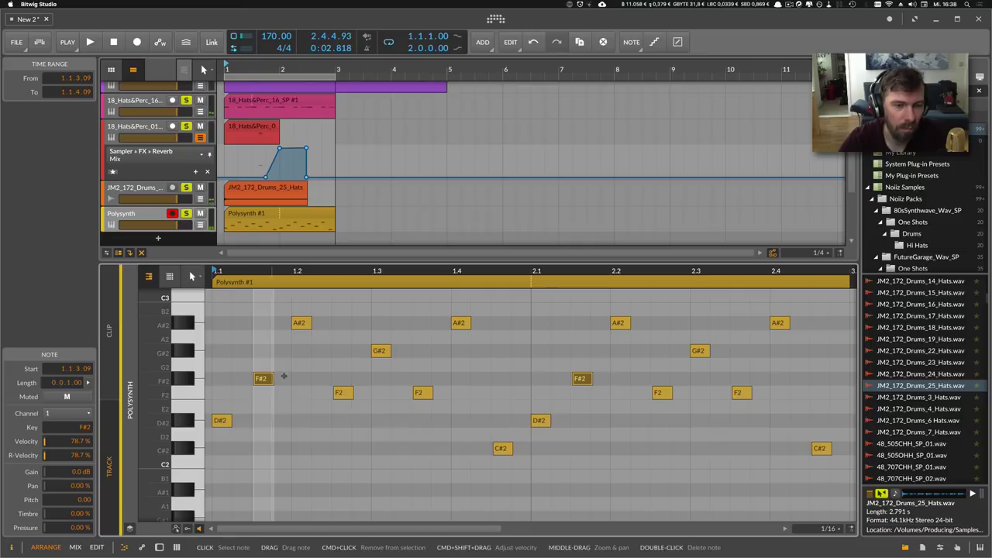
# During playback, move the F#2 note from beat 1.1.3 to 1.2.1.00 and the A#2 note at 1.2.1.00 to 1.1.3.09.
pyautogui.moveTo(264, 378); pyautogui.dragTo(307, 325)
pyautogui.press('Right')
pyautogui.press('space')
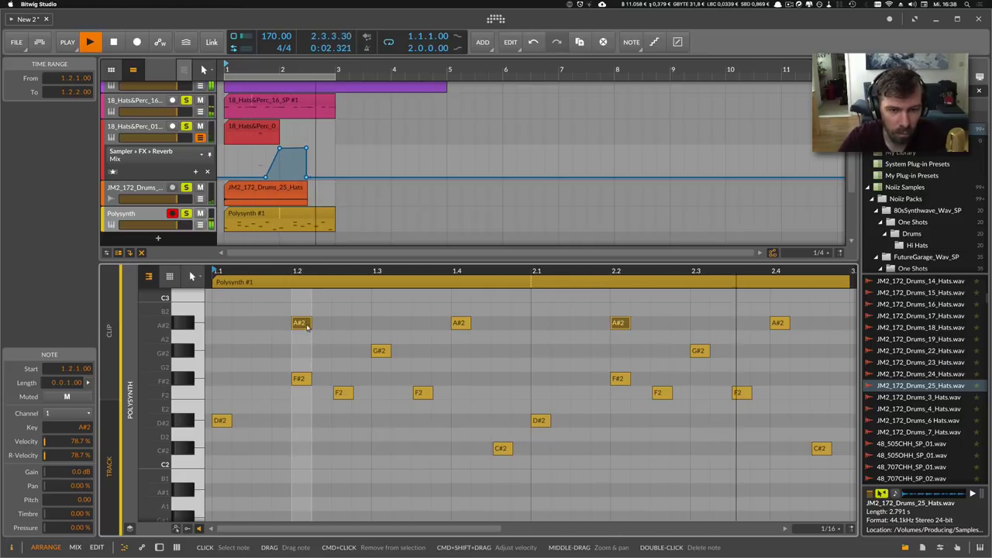
pyautogui.press('Right')
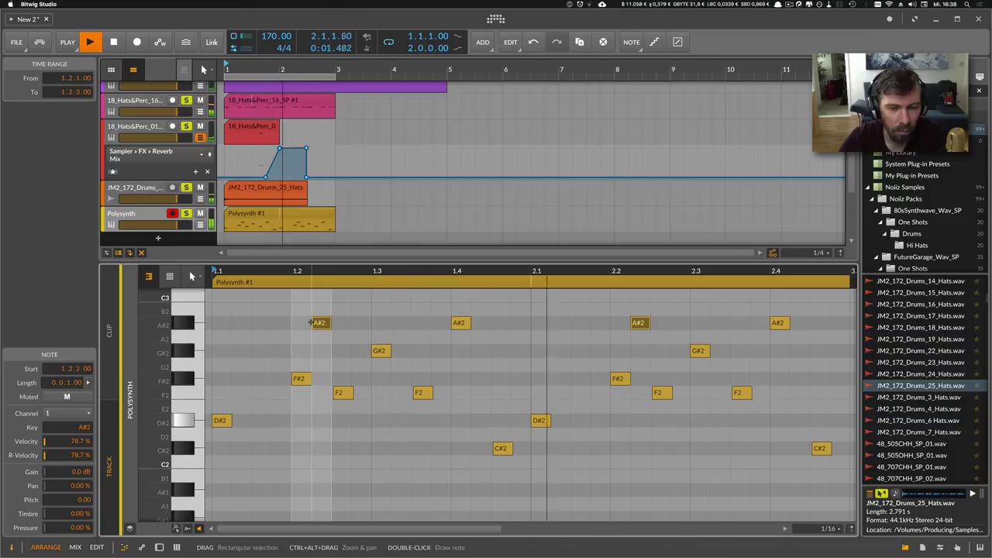
pyautogui.press('Left')
pyautogui.press('Left')
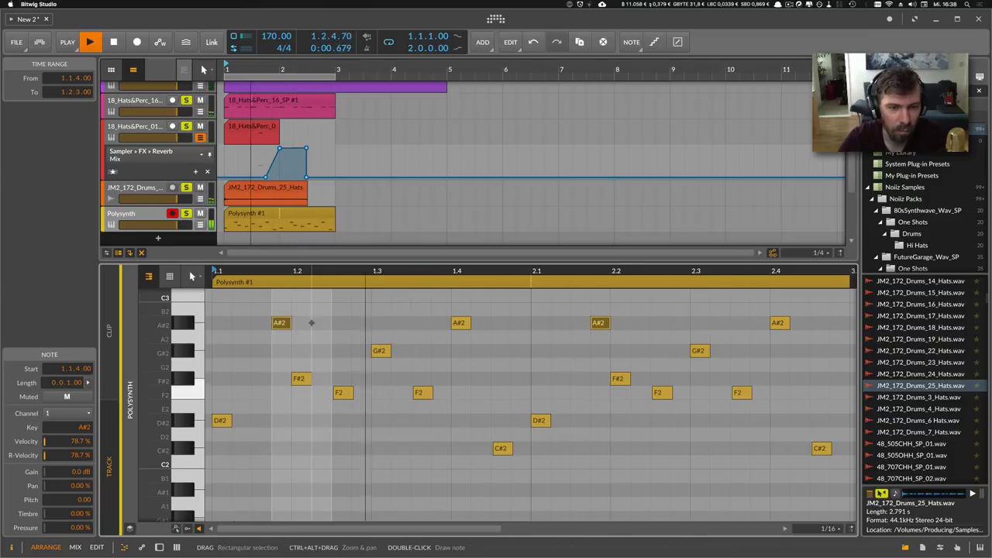
pyautogui.press('Left')
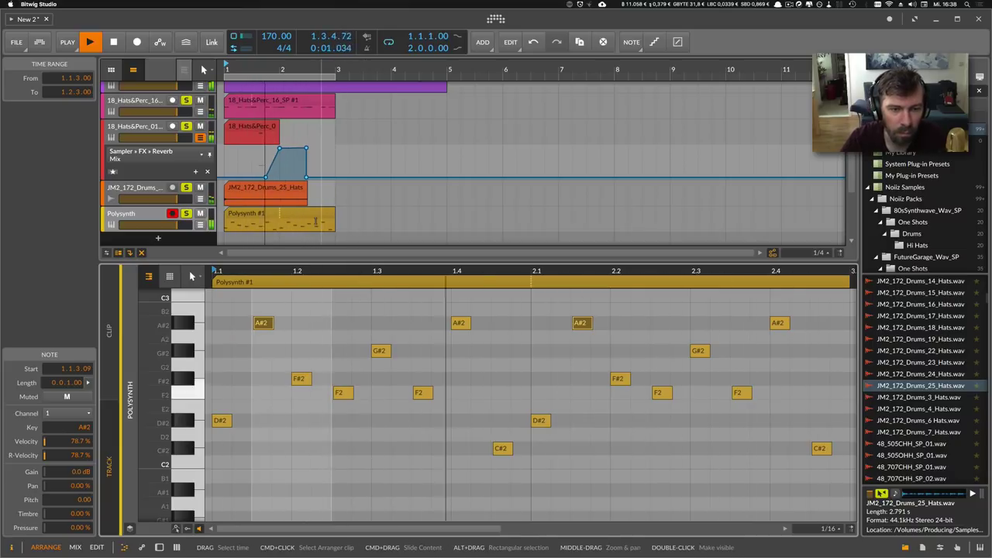
pyautogui.moveTo(264, 326); pyautogui.dragTo(265, 334)
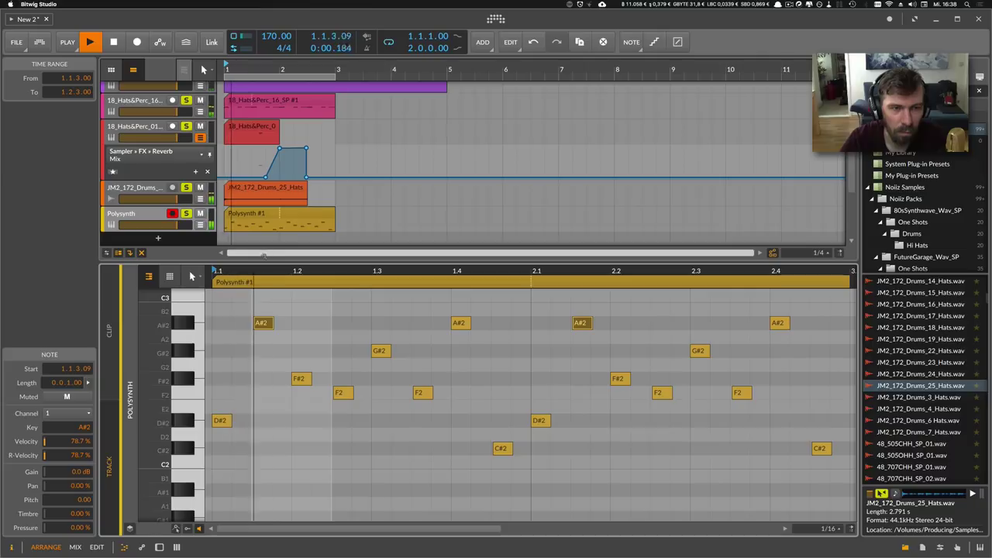
# Add a Delay-2 device after Polysynth in its device chain and set its mix to 14.0 %.
pyautogui.doubleClick(147, 214)
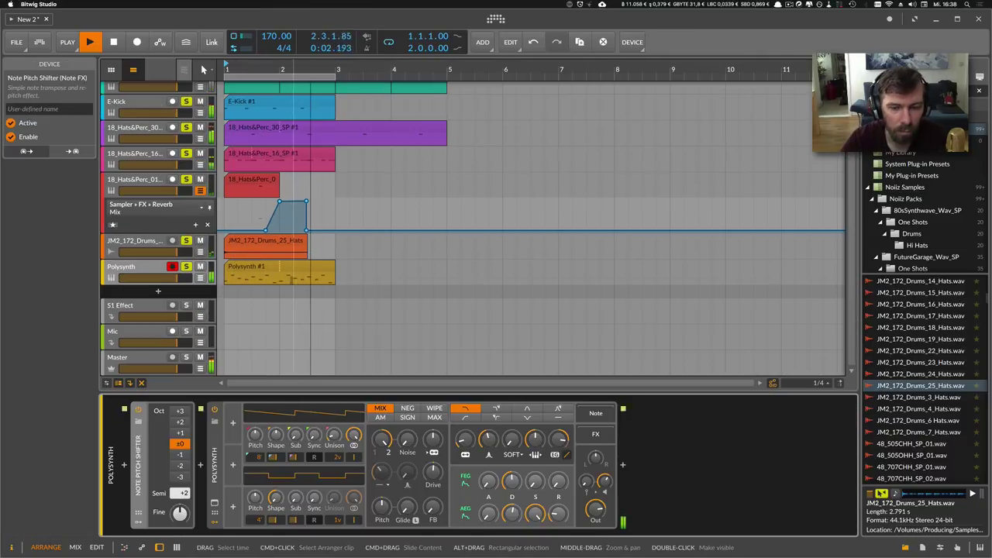
pyautogui.click(620, 463)
pyautogui.write('delay')
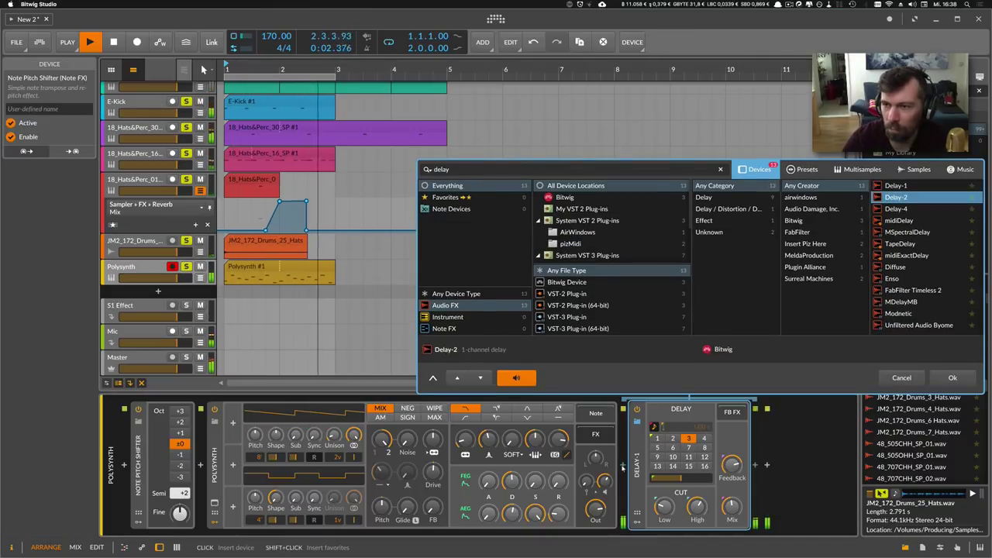
pyautogui.press('Return')
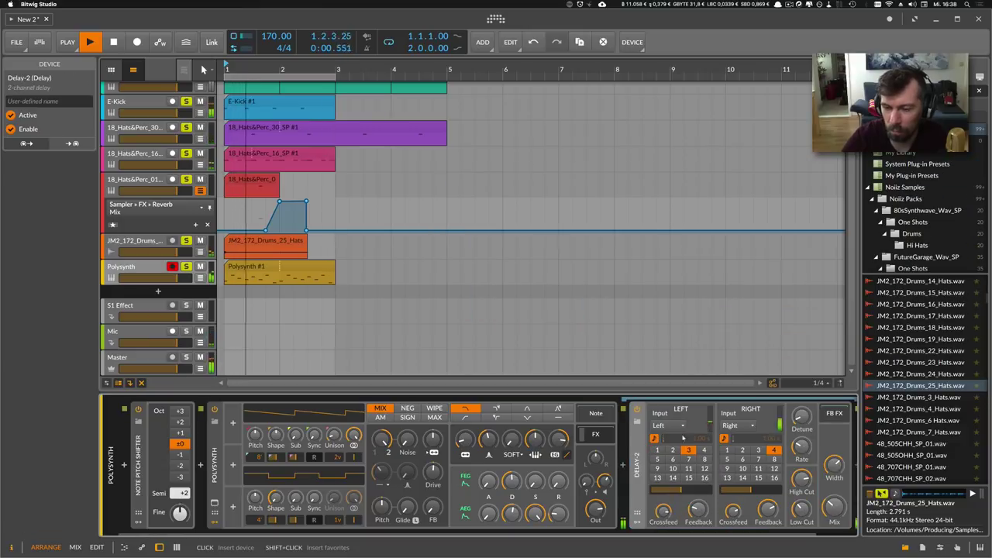
pyautogui.moveTo(834, 507); pyautogui.dragTo(834, 510)
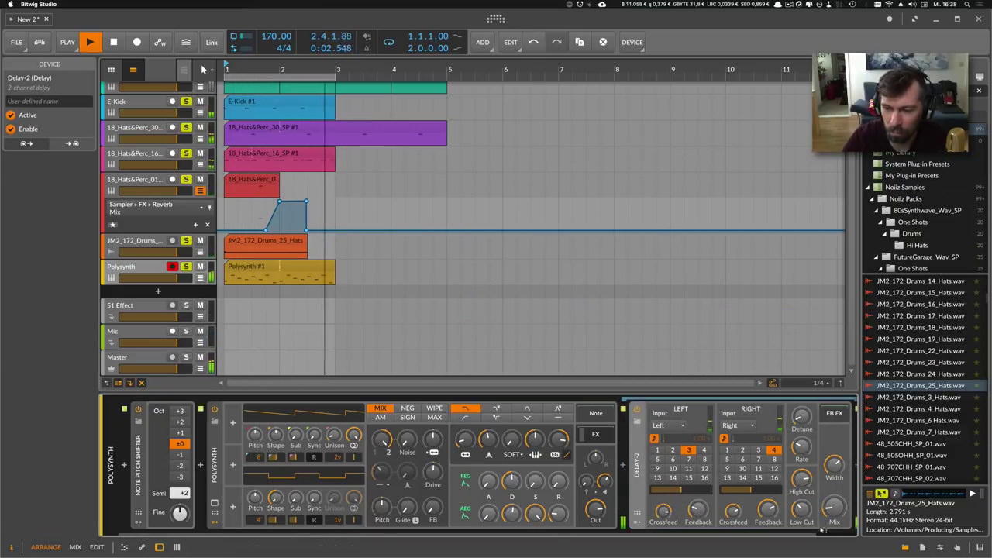
pyautogui.hscroll(2, 834, 508)
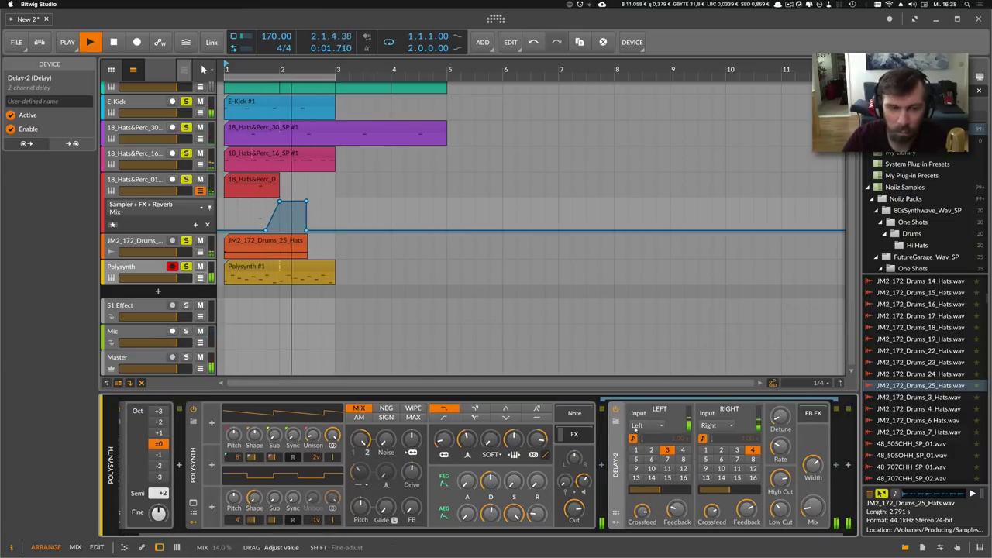
# Group the tracks from E-Kick through JM2_172_Drums_25_Hats and name the group Drums.
pyautogui.scroll(1, 192, 178)
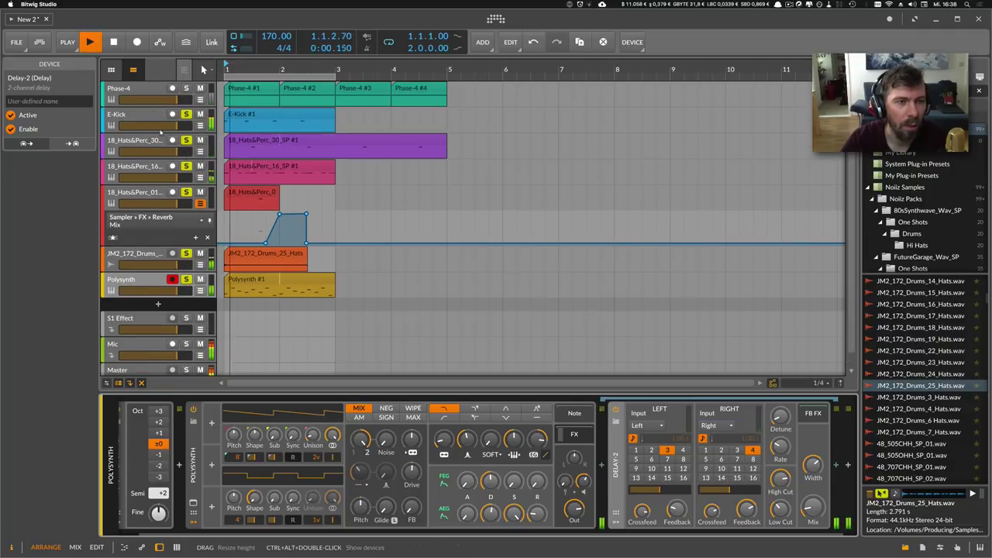
pyautogui.click(159, 130)
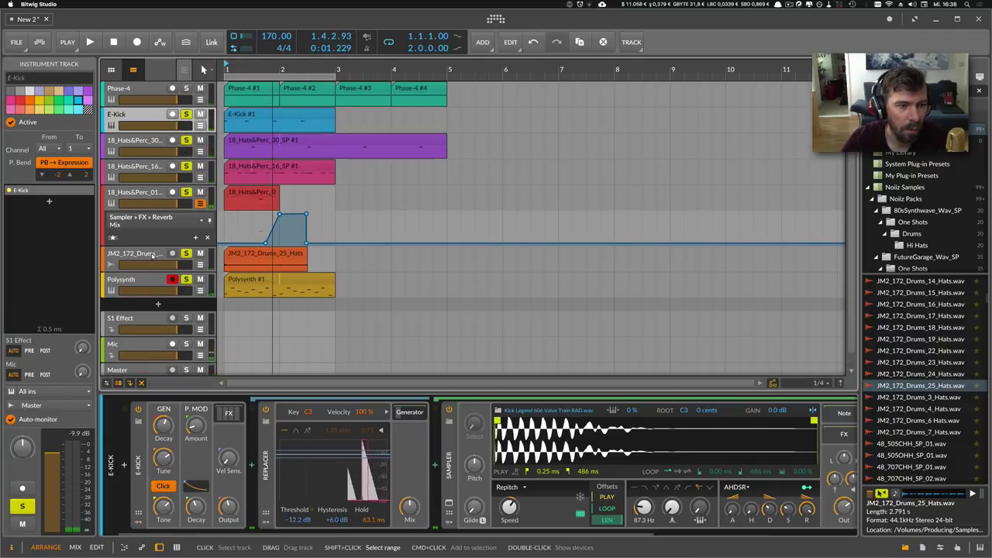
pyautogui.keyDown('shift'); pyautogui.click(153, 255); pyautogui.keyUp('shift')
pyautogui.hotkey('ctrl', 'g')
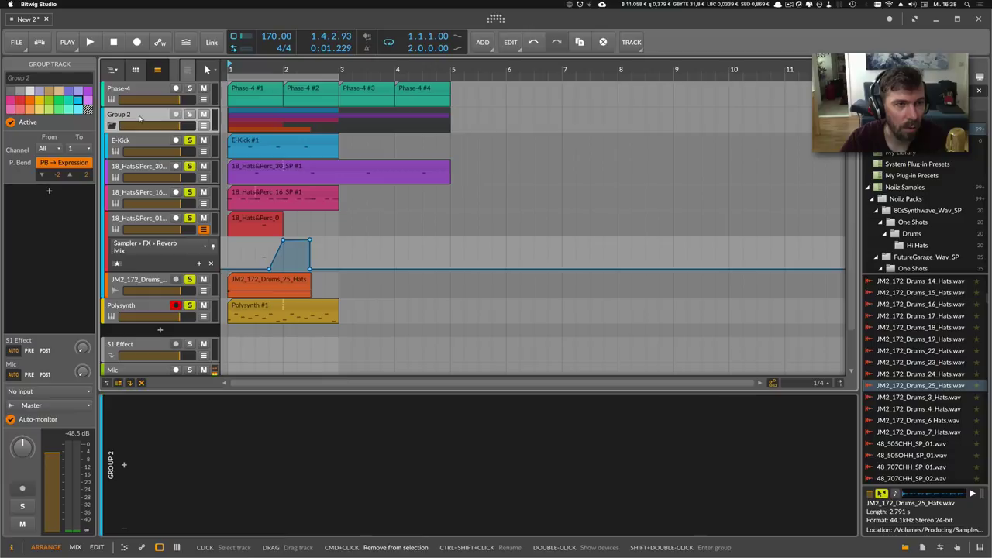
pyautogui.write('Drums')
pyautogui.press('Return')
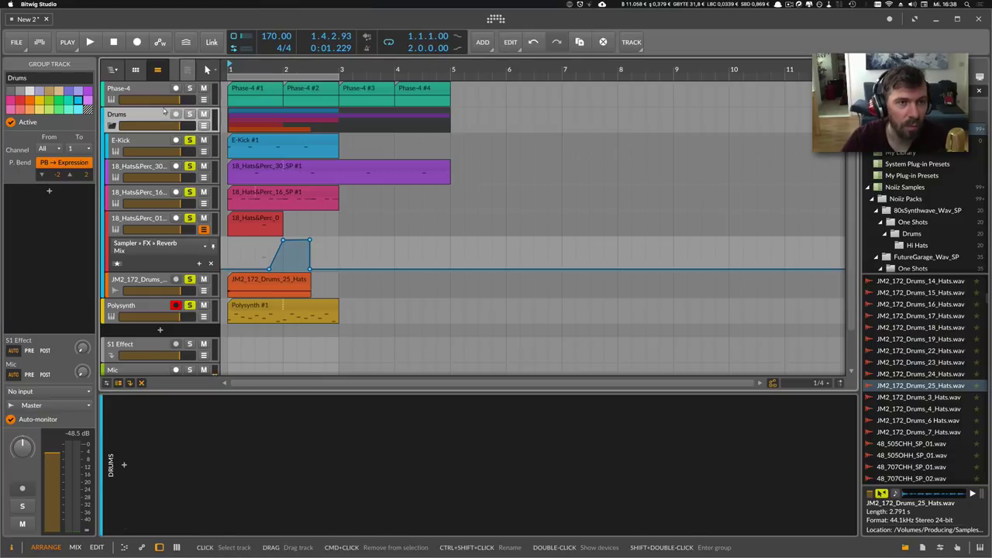
# Rename the Phase-4 track to bass and play the arrangement with all track solos cleared.
pyautogui.click(137, 87)
pyautogui.write('bas')
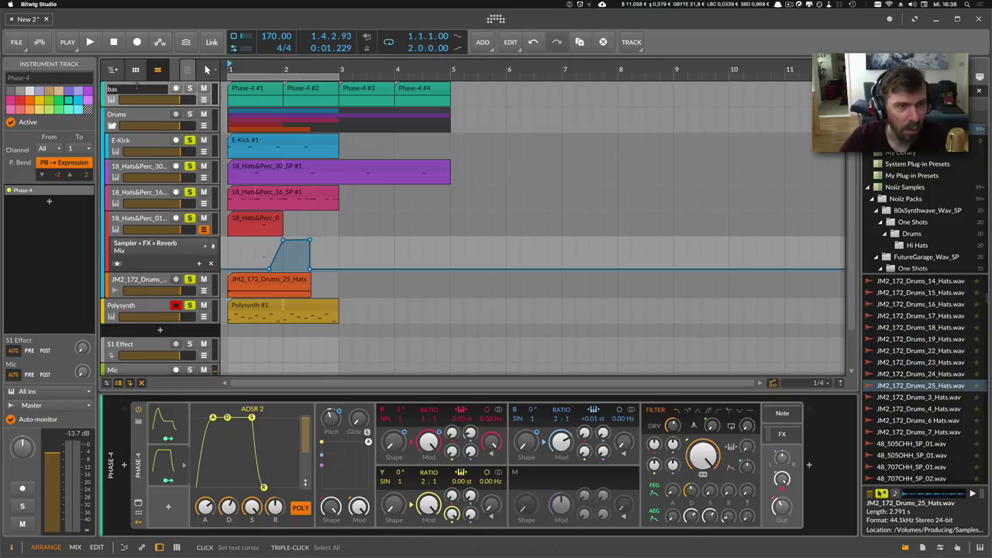
pyautogui.write('s')
pyautogui.press('Return')
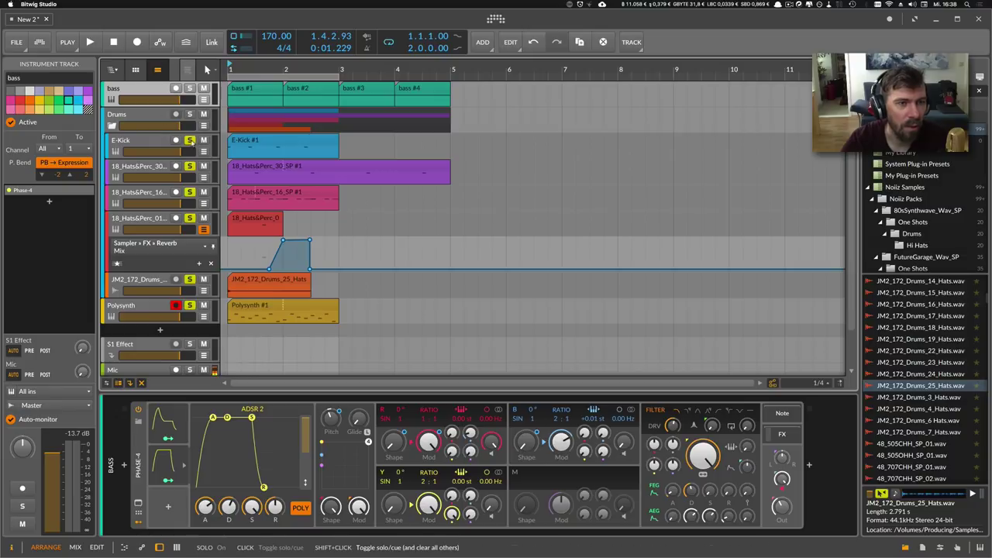
pyautogui.press('space')
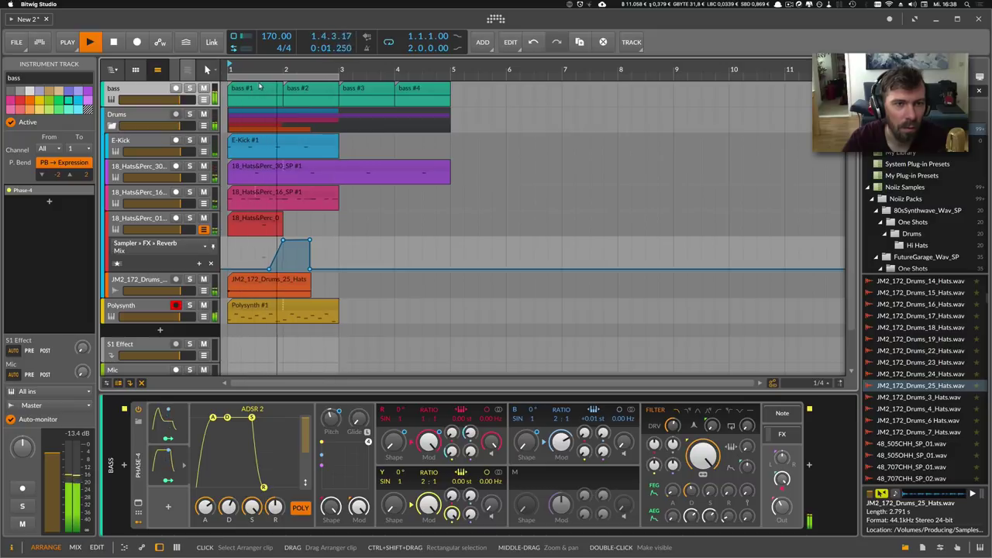
pyautogui.doubleClick(177, 94)
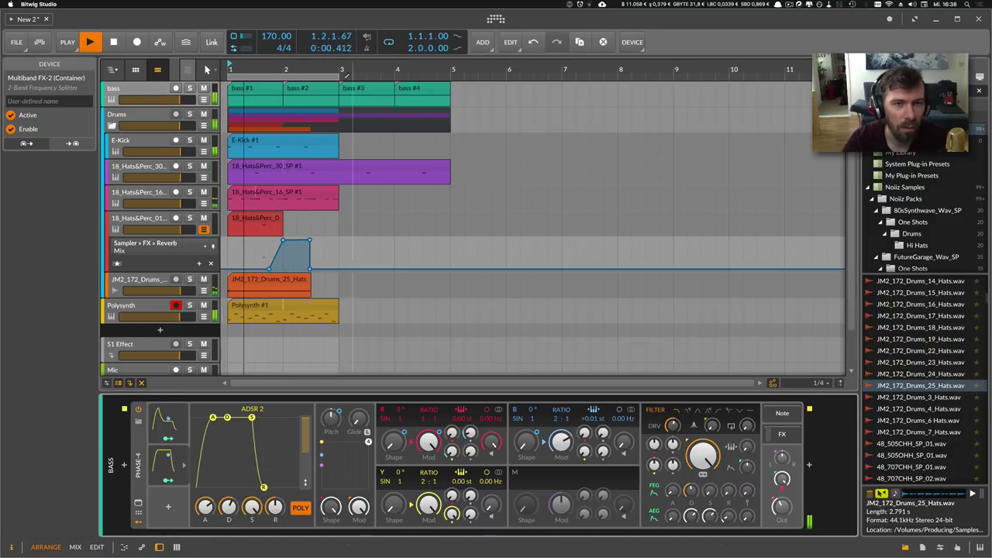
# Stop playback and duplicate the E-Kick and 18_Hats&Perc_16_SP clips so that they continue from bar 3.
pyautogui.click(312, 141)
pyautogui.press('space')
pyautogui.press('super+d')
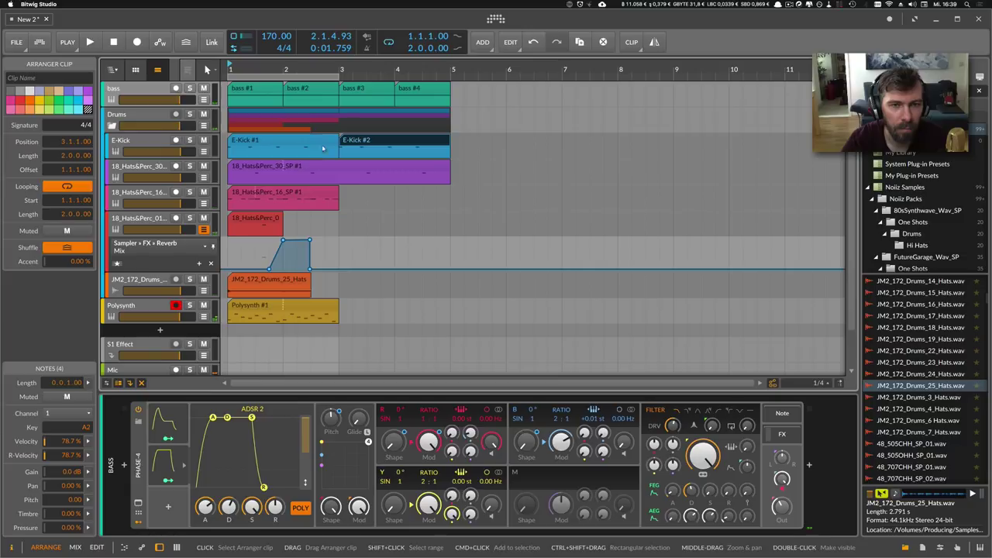
pyautogui.click(321, 194)
pyautogui.press('super+d')
# Lengthen the 18_Hats&Perc_01_SP clip to two bars and copy it and the JM2_172_Drums_25_Hats clip to bar 3.
pyautogui.click(276, 219)
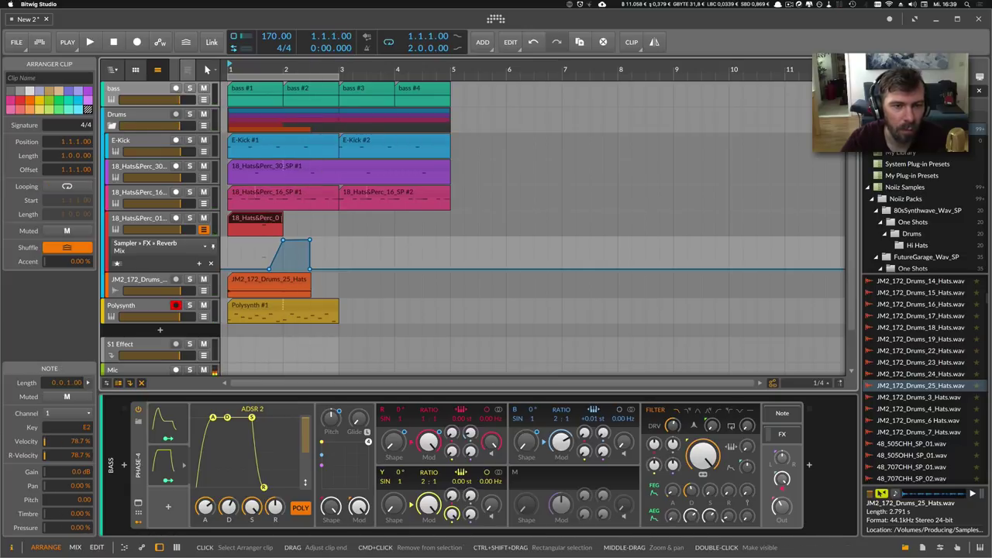
pyautogui.moveTo(283, 221); pyautogui.dragTo(338, 220)
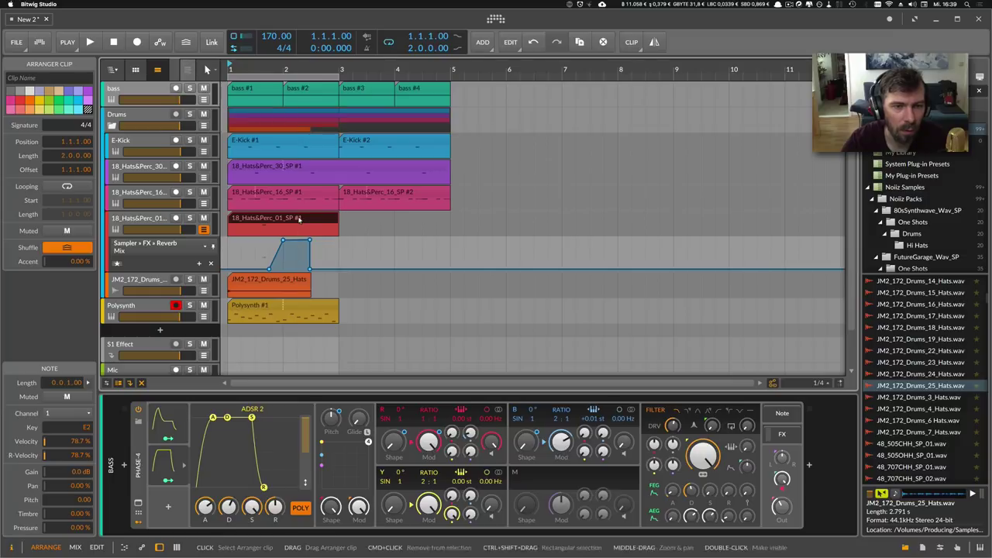
pyautogui.press('super+d')
pyautogui.moveTo(250, 283); pyautogui.dragTo(359, 284)
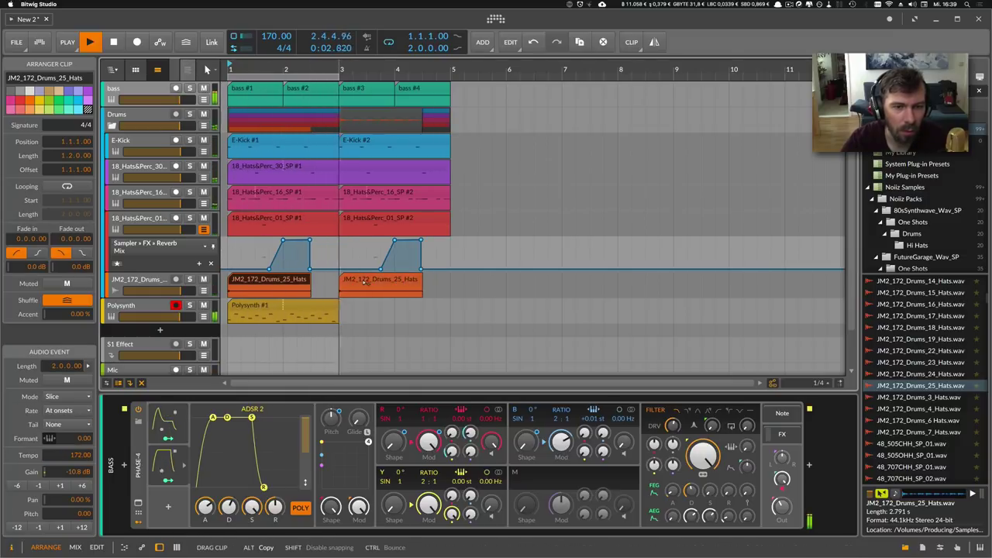
# Extend the Polysynth clip and the arranger loop region to four bars.
pyautogui.click(334, 316)
pyautogui.moveTo(346, 318); pyautogui.dragTo(453, 323)
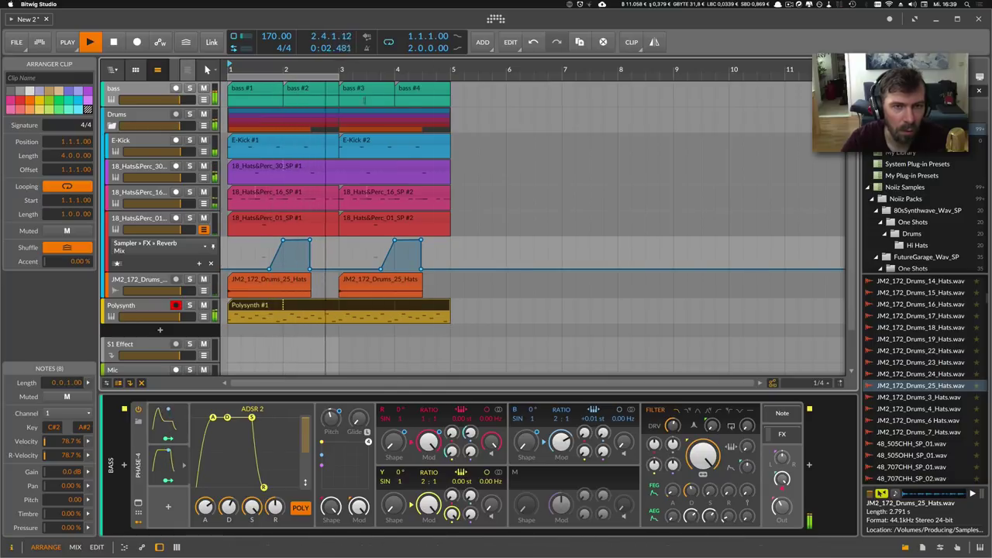
pyautogui.moveTo(338, 77); pyautogui.dragTo(449, 79)
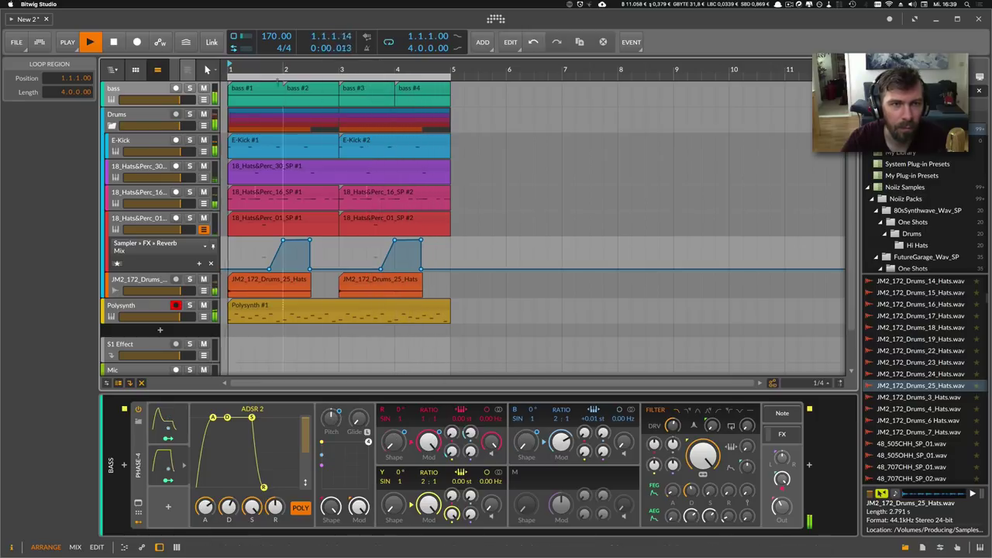
# Show the bass track's Phase-4 Freq automation lane and place a point at its start with a value of 30.0 kHz.
pyautogui.click(163, 92)
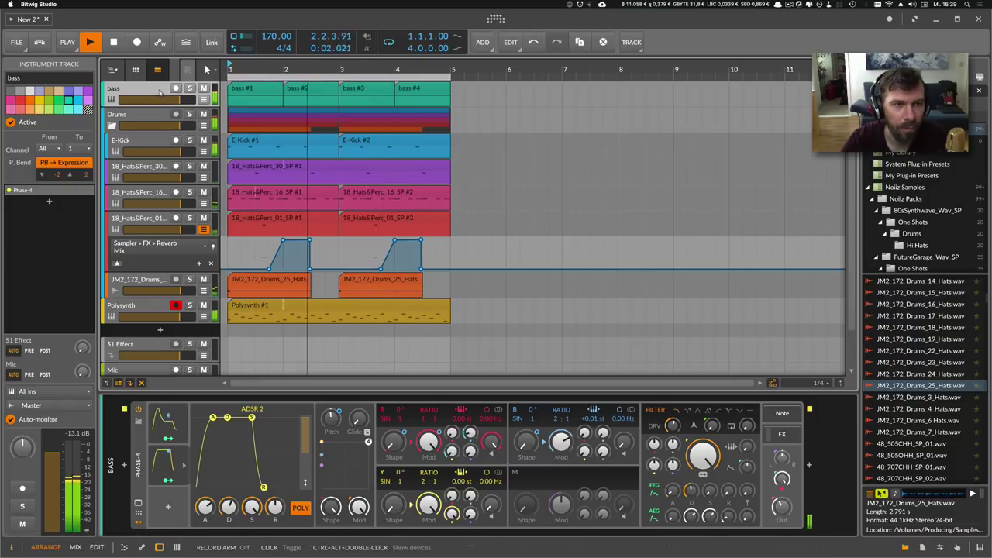
pyautogui.press('space')
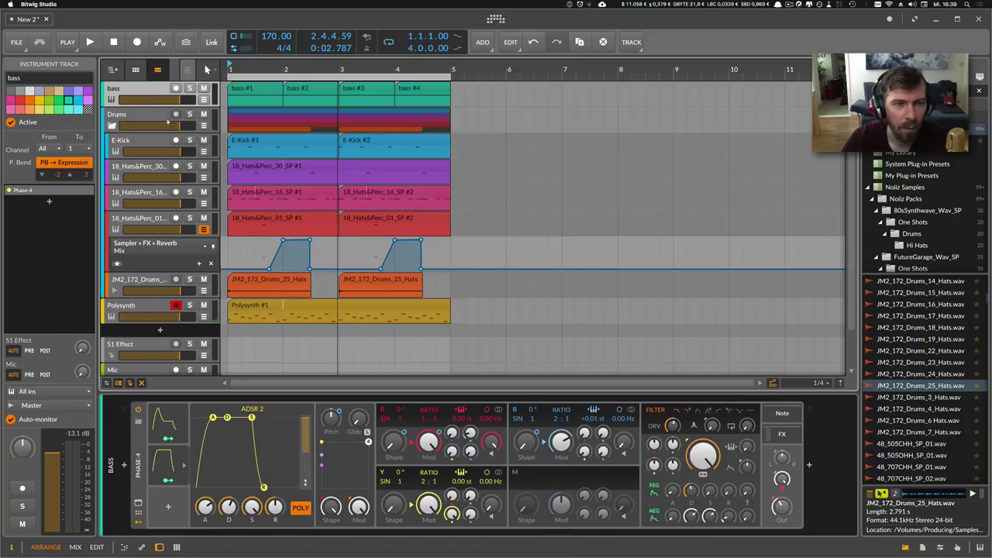
pyautogui.click(203, 99)
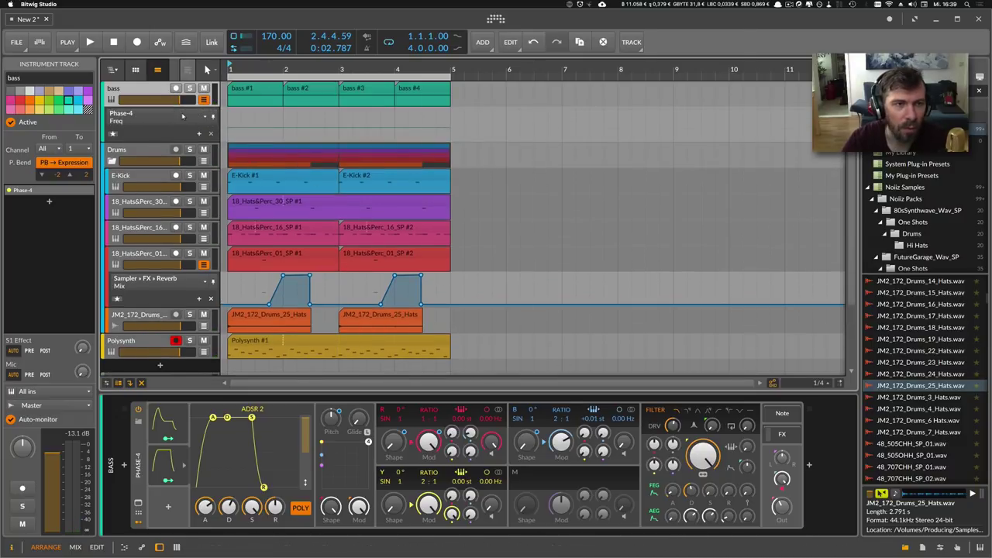
pyautogui.press('space')
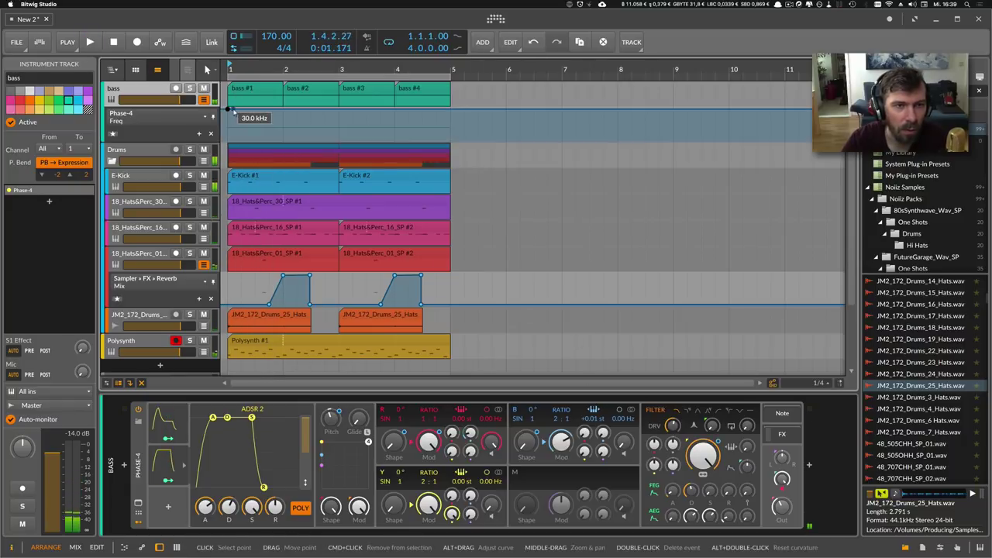
# Add a Freq automation point of 64.0 Hz at 1.2.1.00 and bend the falling segment before it outward.
pyautogui.doubleClick(239, 114)
pyautogui.moveTo(239, 115); pyautogui.dragTo(245, 137)
pyautogui.press('space')
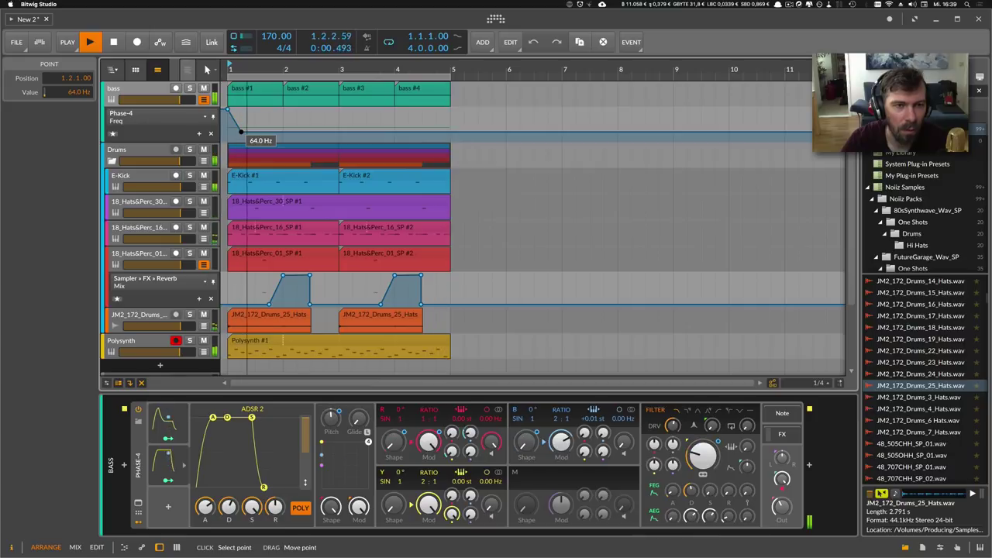
pyautogui.moveTo(235, 121); pyautogui.dragTo(239, 113)
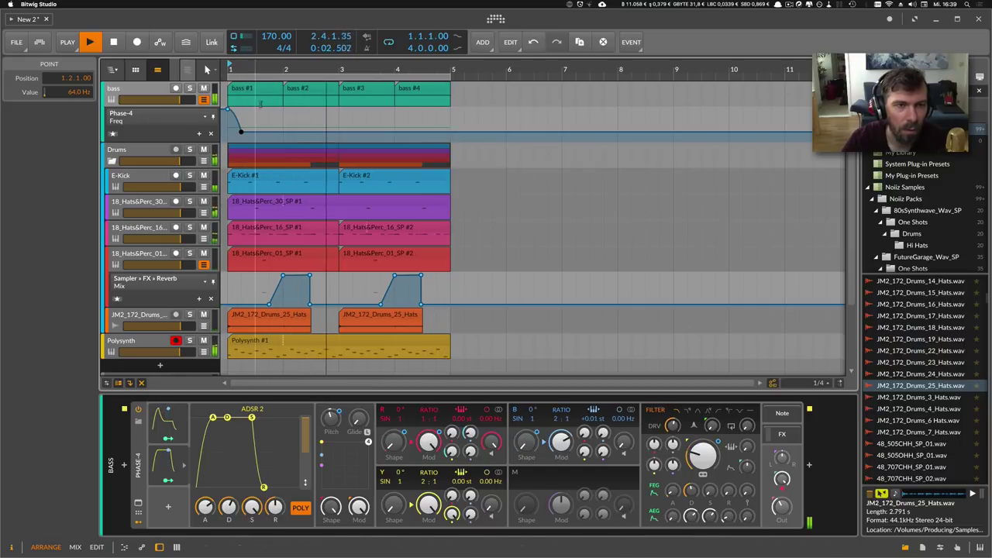
# Add a curved Freq rise from bar 2 to bar 3 with a drop to 59.6 Hz, and move the 1.2.1.00 point to 1.3.1.00 at 70.0 Hz.
pyautogui.click(283, 132)
pyautogui.click(291, 132)
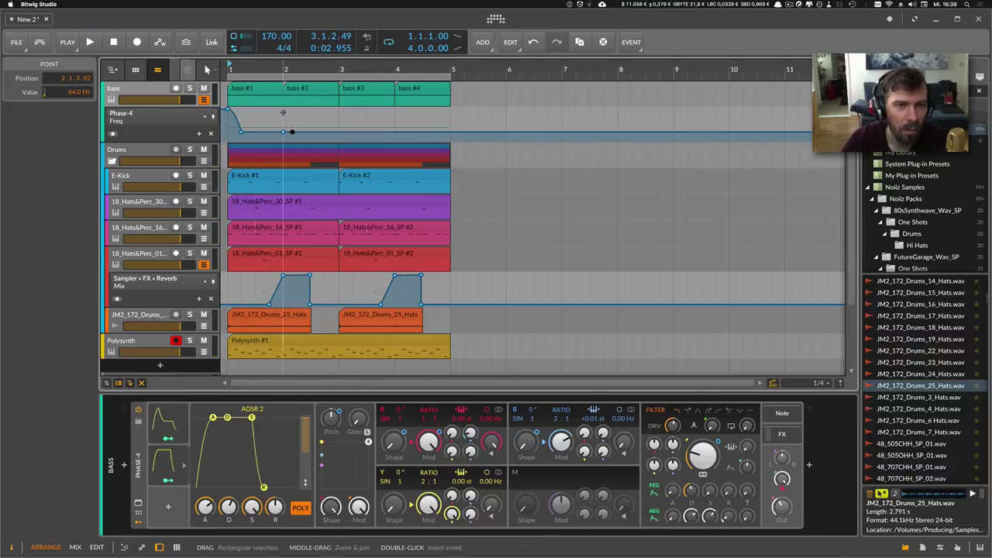
pyautogui.doubleClick(283, 109)
pyautogui.press('space')
pyautogui.moveTo(290, 129); pyautogui.dragTo(304, 145)
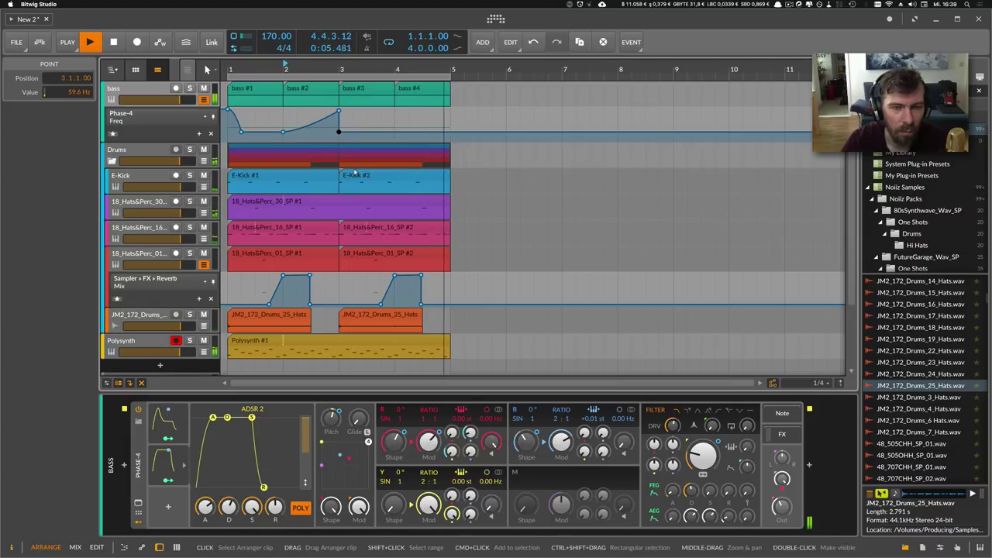
pyautogui.moveTo(241, 132); pyautogui.dragTo(255, 132)
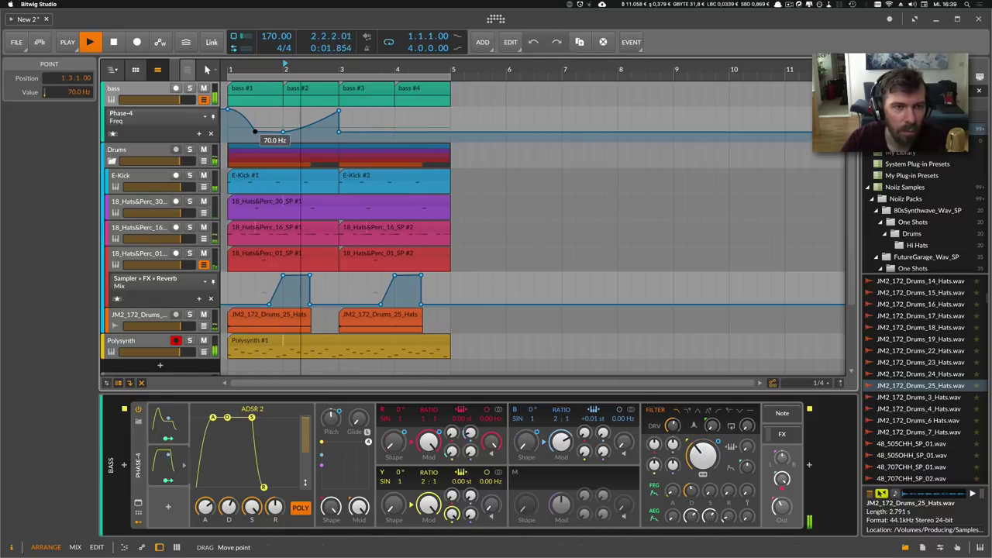
# Add low Freq automation points along bar 3 and a sharp rise that peaks at 4.1.1.00 and drops back down.
pyautogui.press('space')
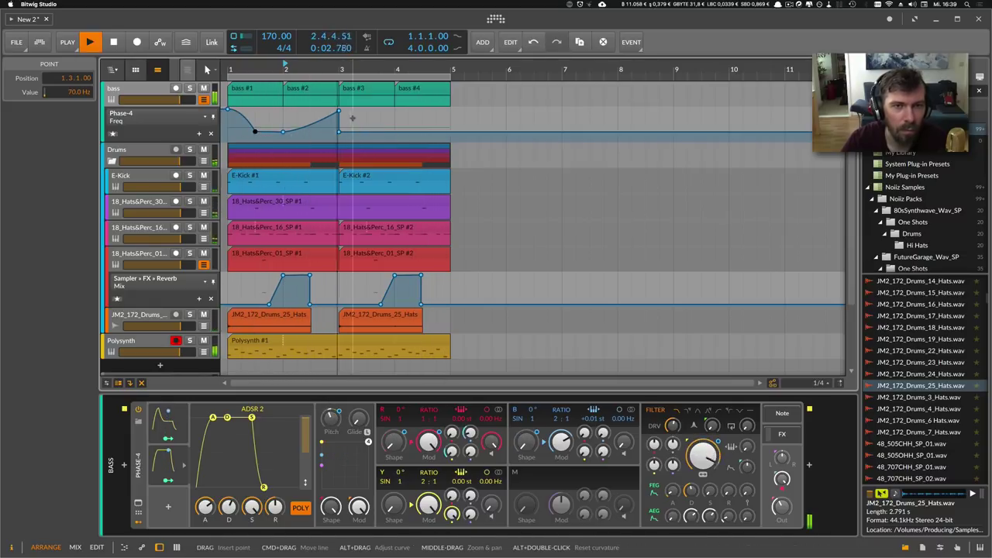
pyautogui.click(394, 132)
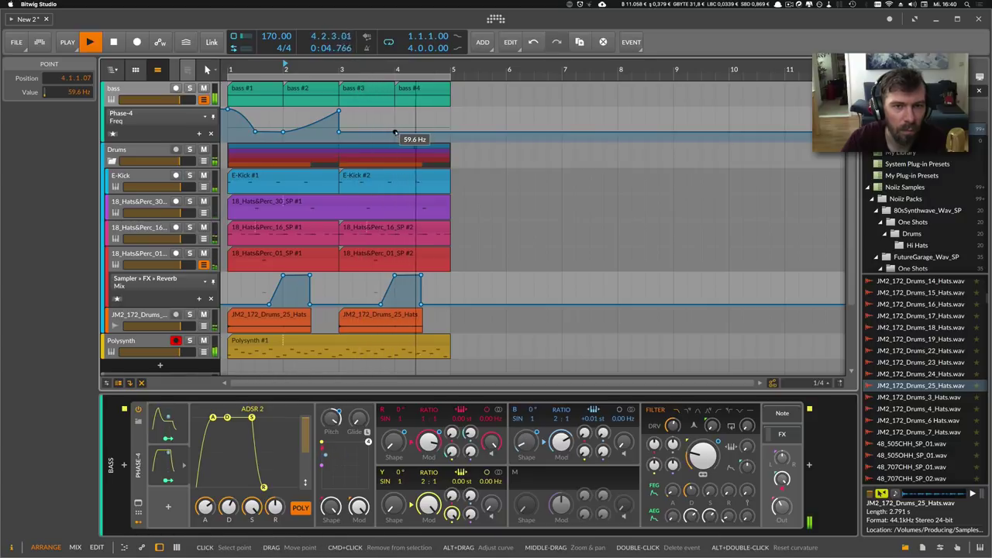
pyautogui.click(449, 133)
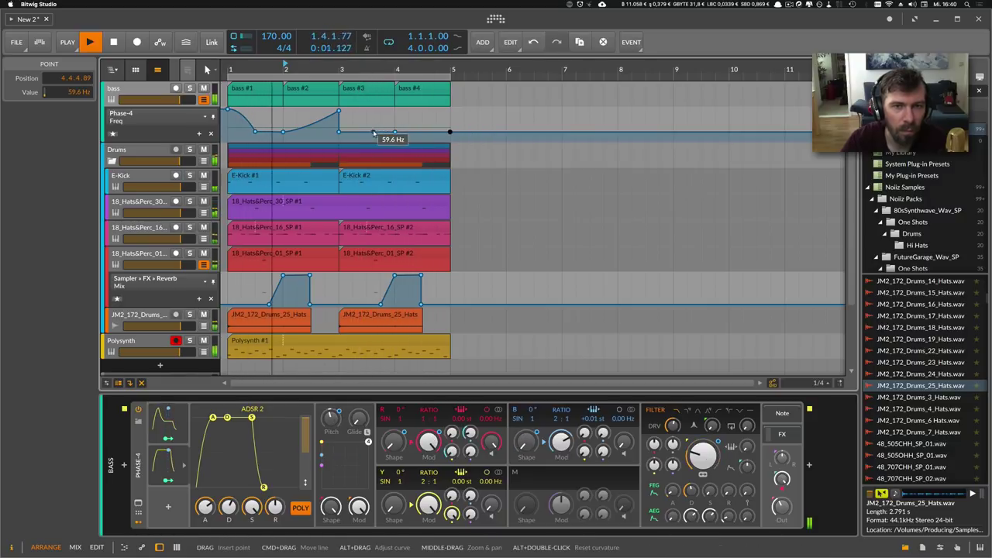
pyautogui.click(380, 133)
pyautogui.click(390, 133)
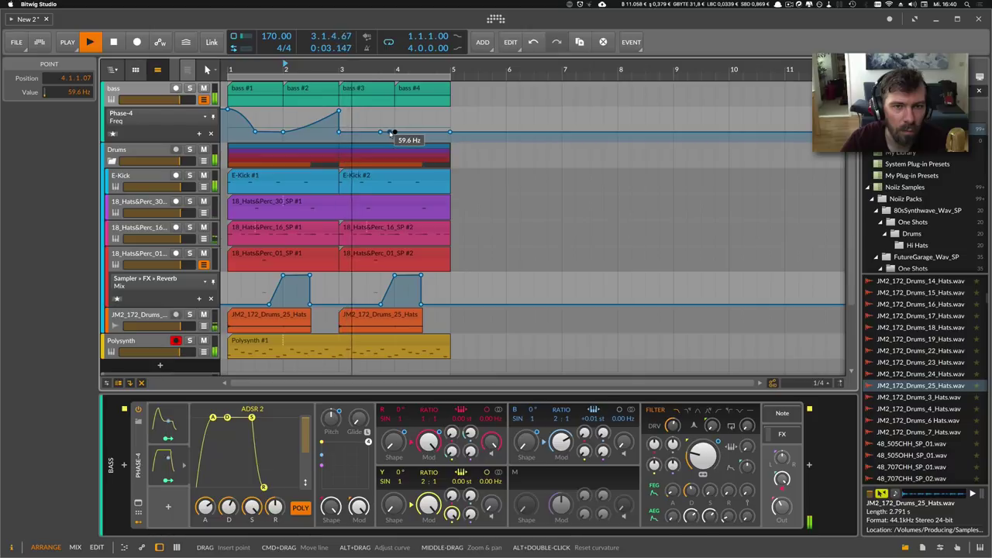
pyautogui.moveTo(390, 133); pyautogui.dragTo(393, 114)
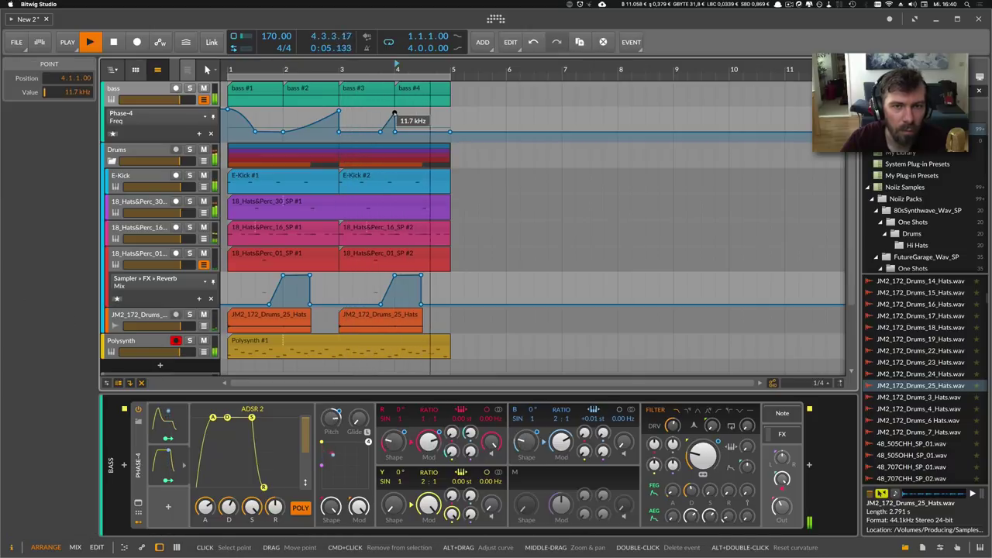
# Place a Freq point of 63.1 Hz at 4.3.1.00, followed by a curved rise and a drop at the end of bar 4.
pyautogui.click(436, 132)
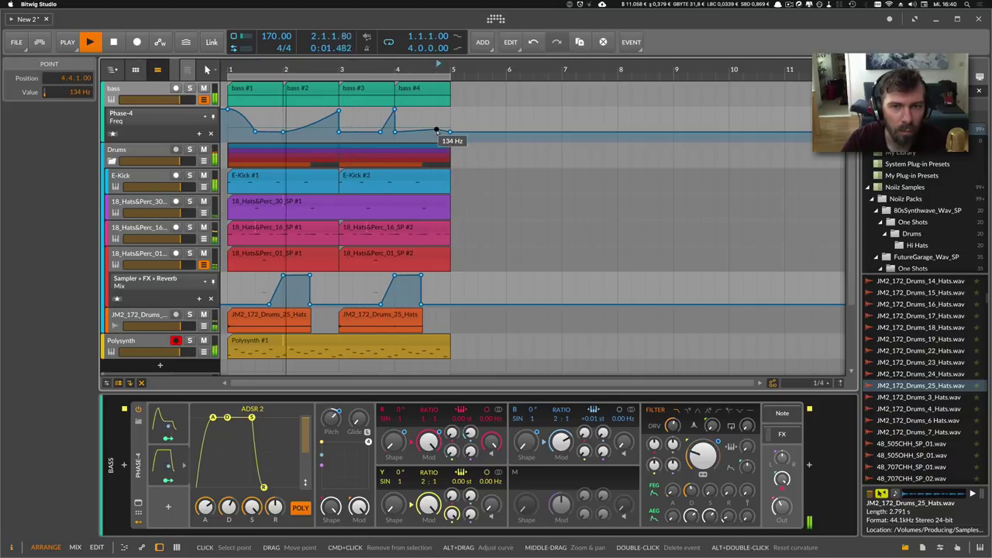
pyautogui.moveTo(436, 130)
pyautogui.mouseDown()
pyautogui.moveTo(452, 111)
pyautogui.moveTo(422, 133)
pyautogui.mouseUp()
pyautogui.click(426, 131)
pyautogui.press('space')
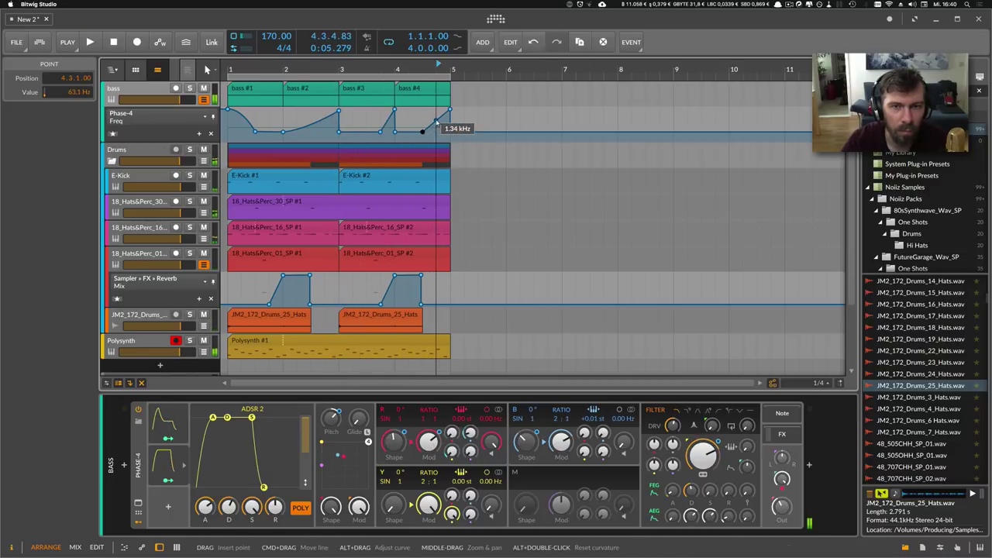
pyautogui.press('space')
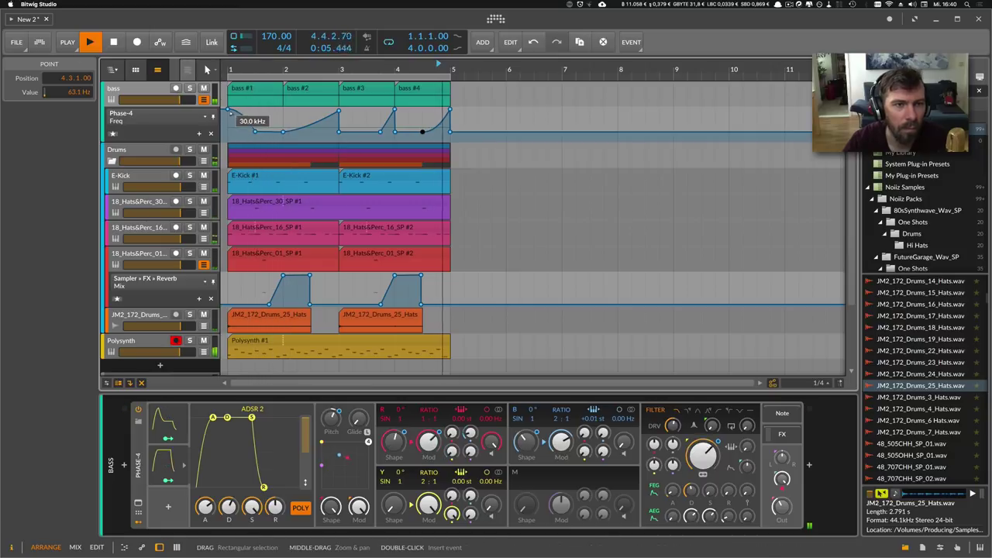
# Insert an Amp device after Multiband FX-2 in the bass Phase-4's FX chain and adjust its Drive.
pyautogui.click(163, 90)
pyautogui.click(782, 435)
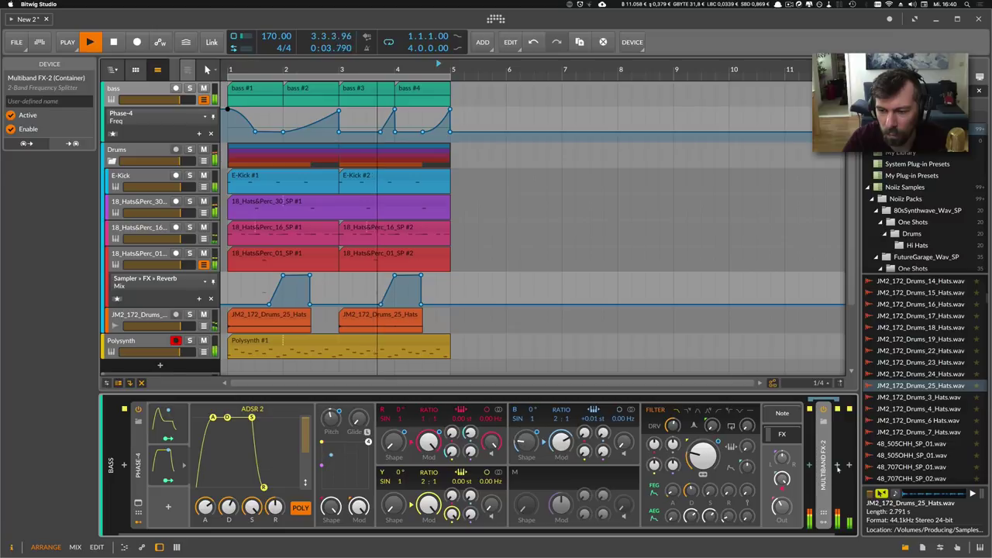
pyautogui.click(836, 466)
pyautogui.write('amp')
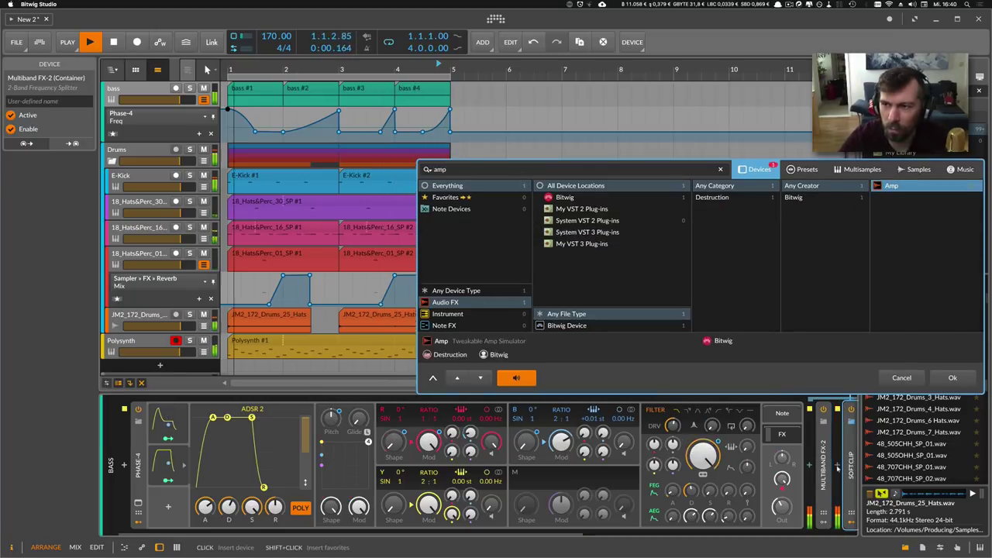
pyautogui.press('Return')
pyautogui.click(776, 533)
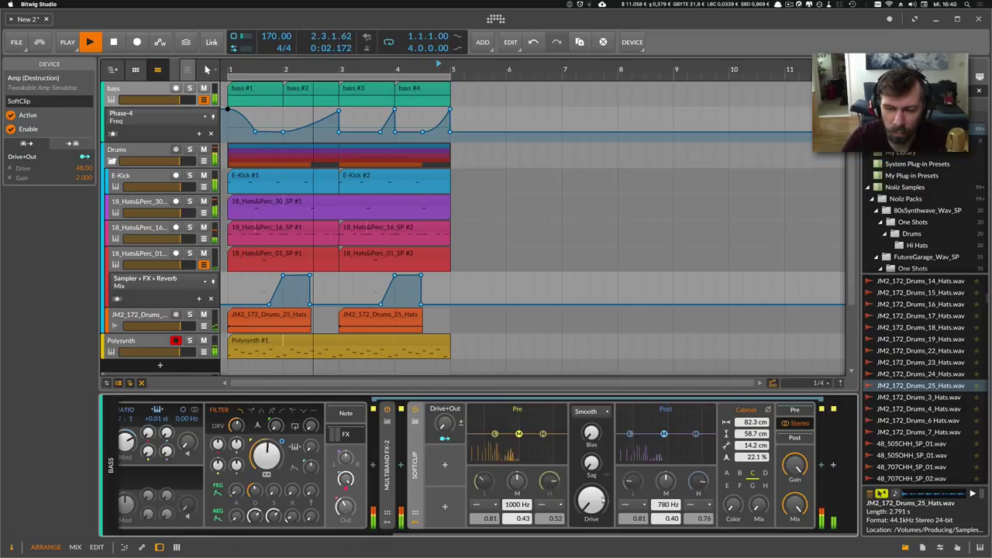
pyautogui.click(591, 501)
pyautogui.moveTo(591, 501); pyautogui.dragTo(592, 501)
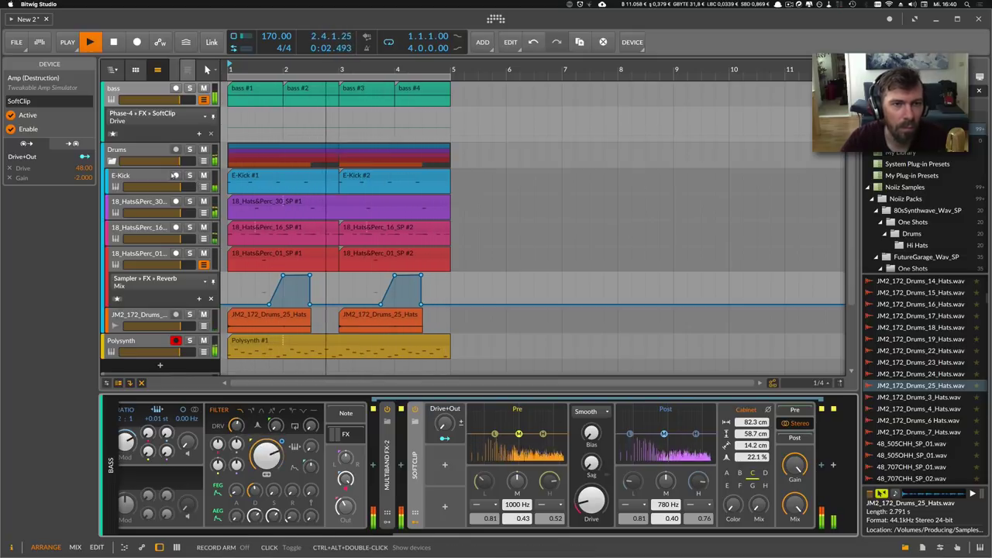
# Mute the Polysynth track.
pyautogui.click(161, 113)
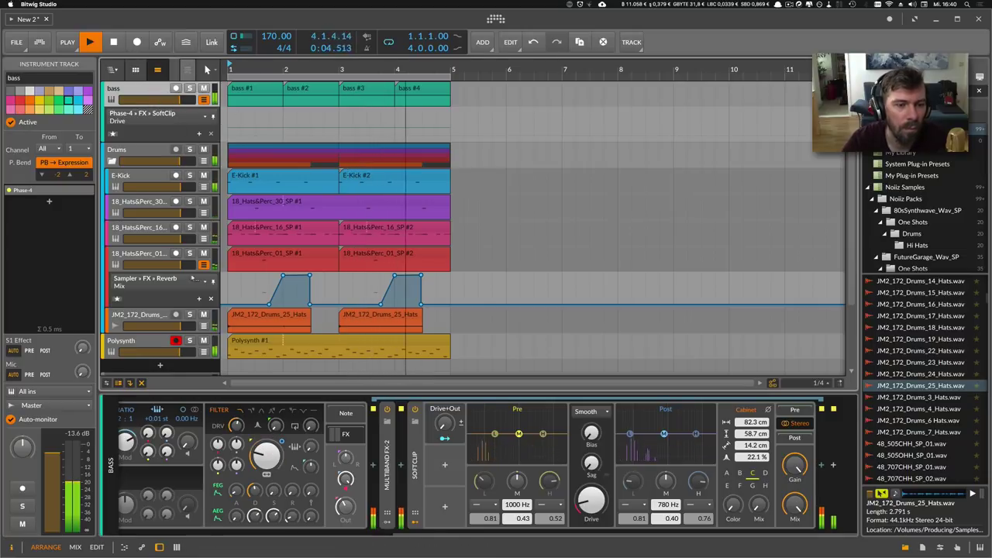
pyautogui.click(203, 341)
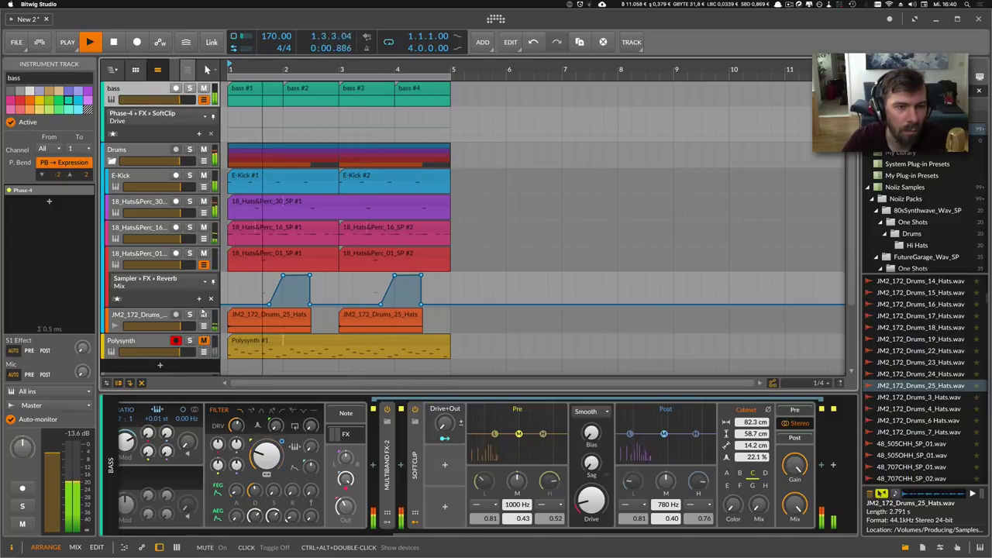
# Show the bass track's Phase-4 Freq automation lane again and raise all its low points together to 200 Hz.
pyautogui.click(205, 533)
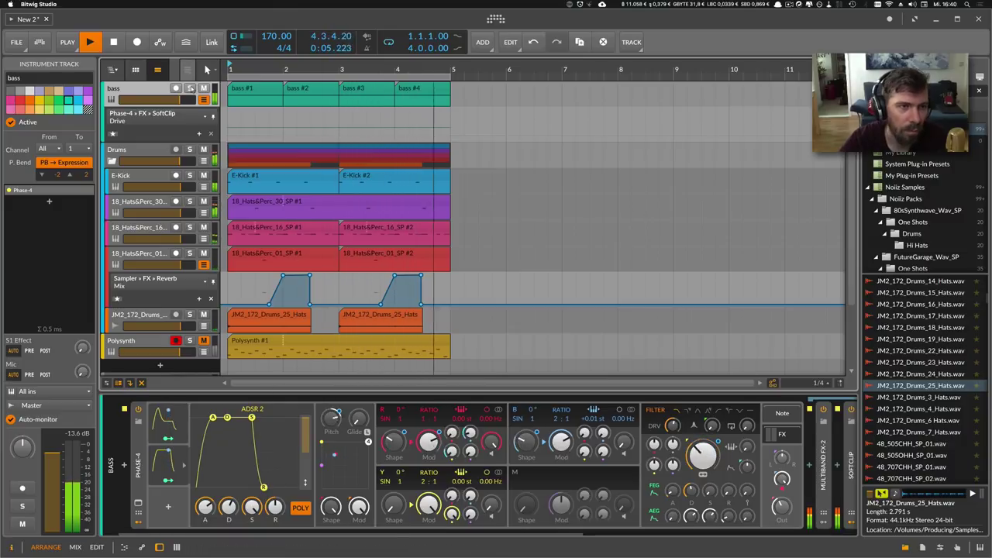
pyautogui.click(157, 122)
pyautogui.click(155, 136)
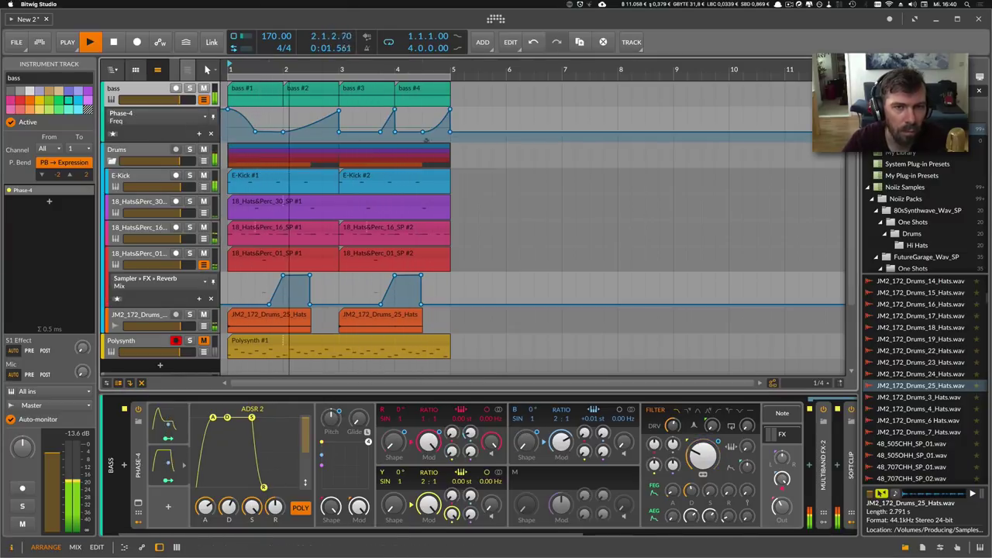
pyautogui.click(449, 134)
pyautogui.moveTo(471, 126); pyautogui.dragTo(254, 126)
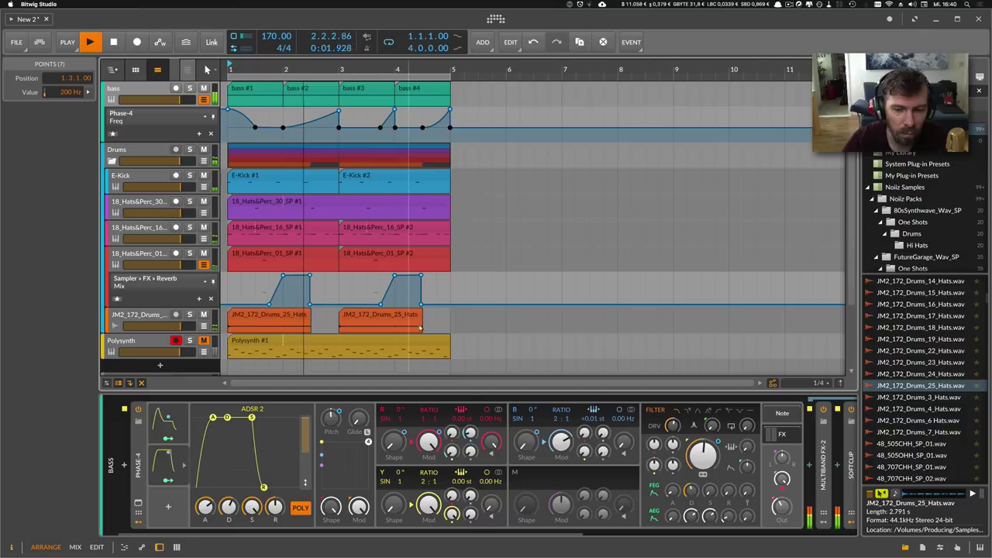
# Set the Phase-4 blue oscillator's ratio to 4:1 and reset its pitch to 0.00 st.
pyautogui.moveTo(555, 419); pyautogui.dragTo(555, 413)
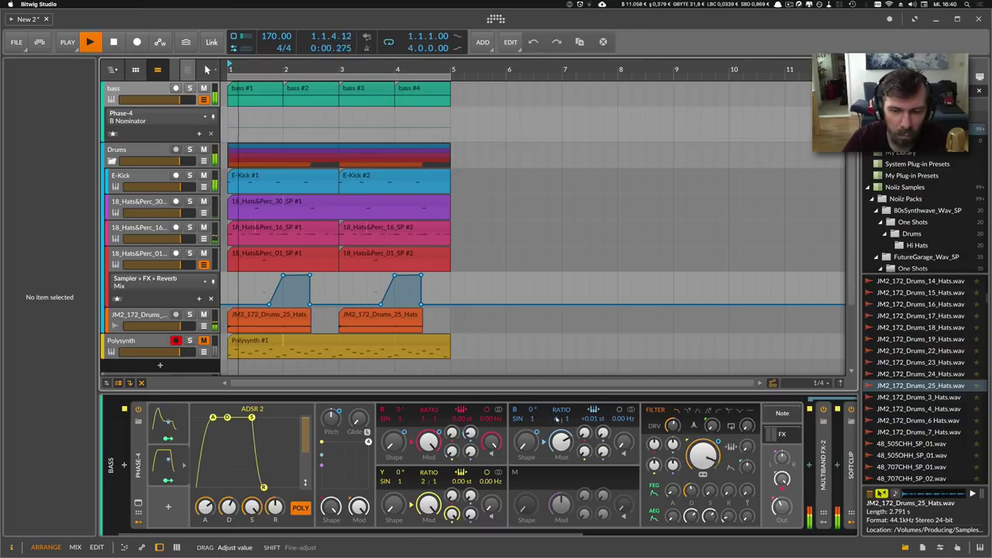
pyautogui.doubleClick(587, 420)
pyautogui.rightClick(593, 421)
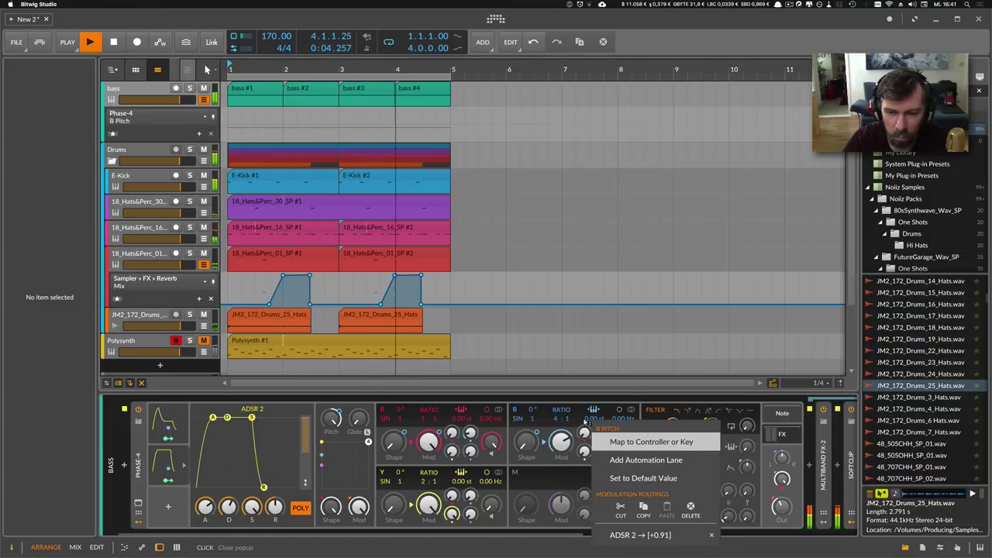
pyautogui.click(591, 424)
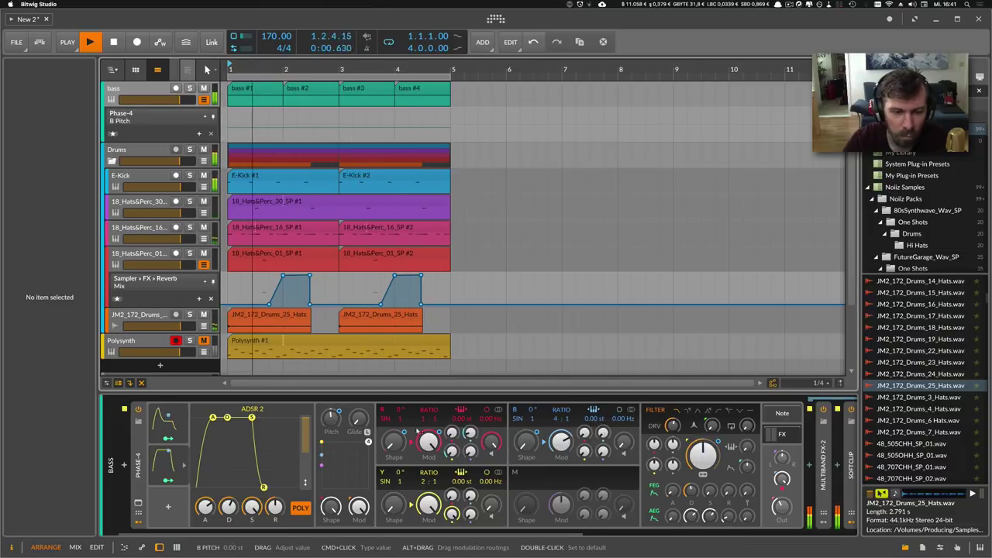
# Remove ADSR 2's modulation from the blue oscillator's pitch and set that pitch to +0.11 st.
pyautogui.click(167, 434)
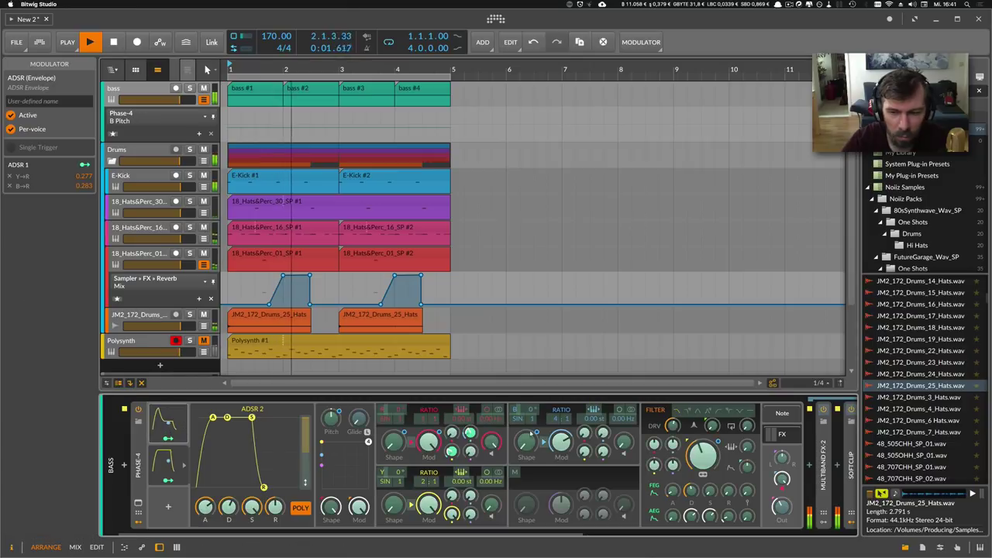
pyautogui.click(183, 483)
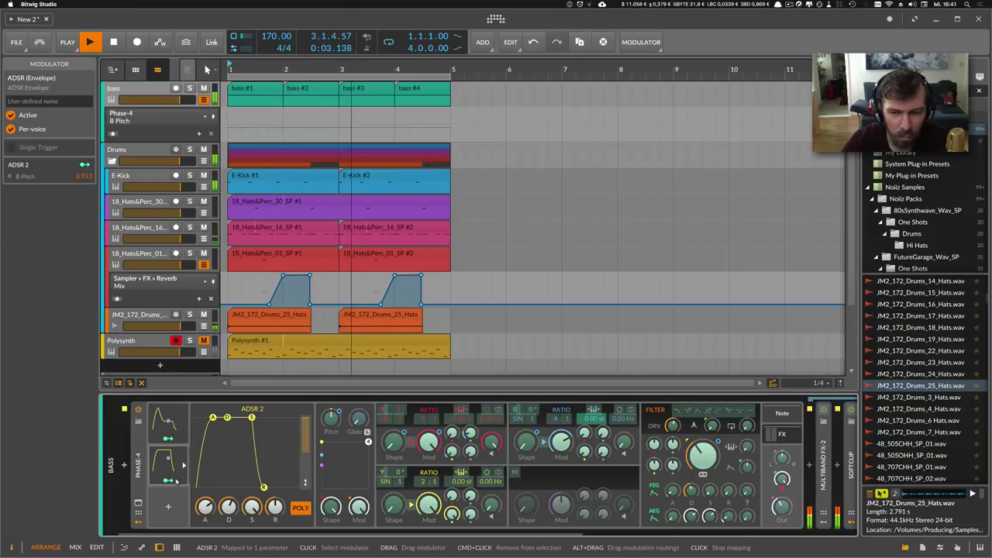
pyautogui.doubleClick(590, 422)
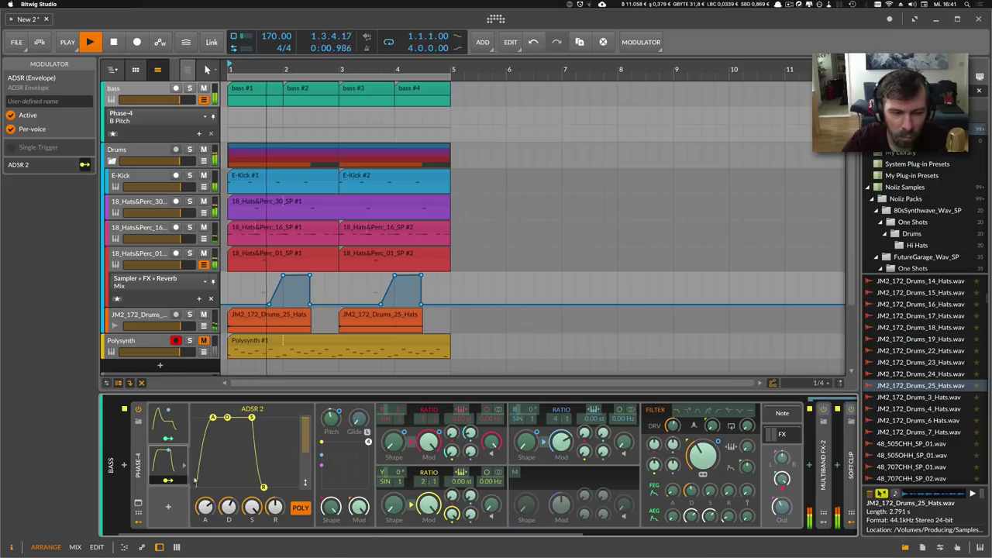
pyautogui.click(170, 480)
pyautogui.moveTo(594, 420); pyautogui.dragTo(594, 416)
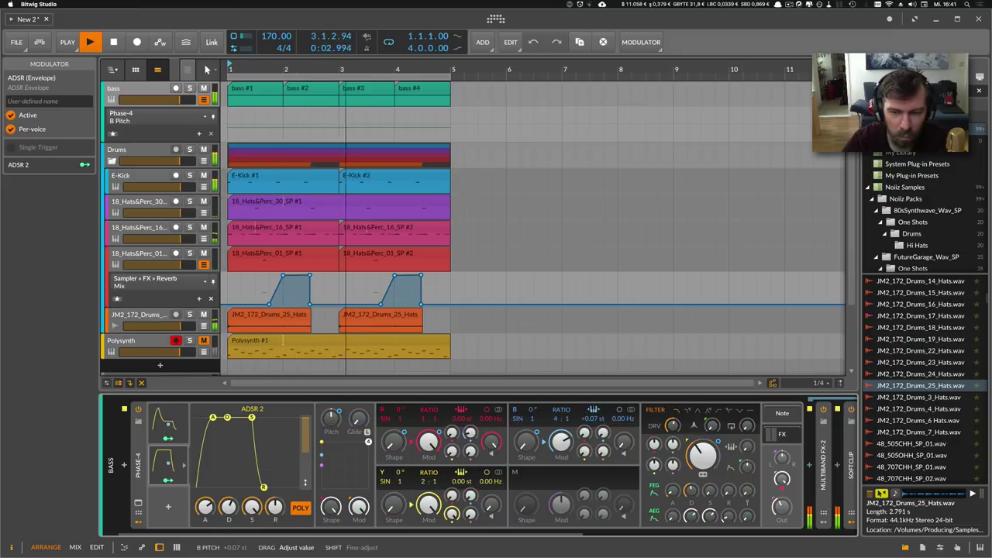
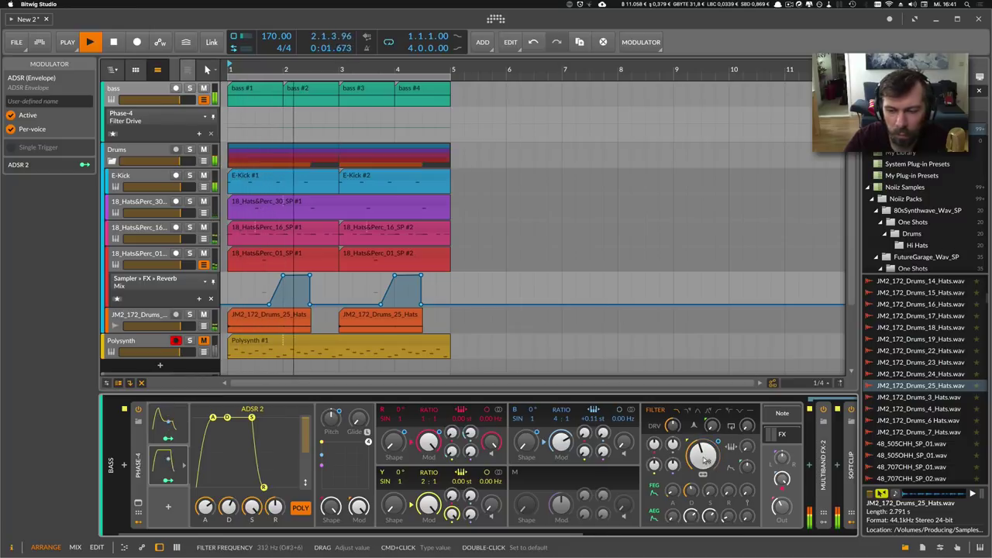
# Stop playback, hide the bass track's automation lane and duplicate the bass track.
pyautogui.hscroll(5, 725, 469)
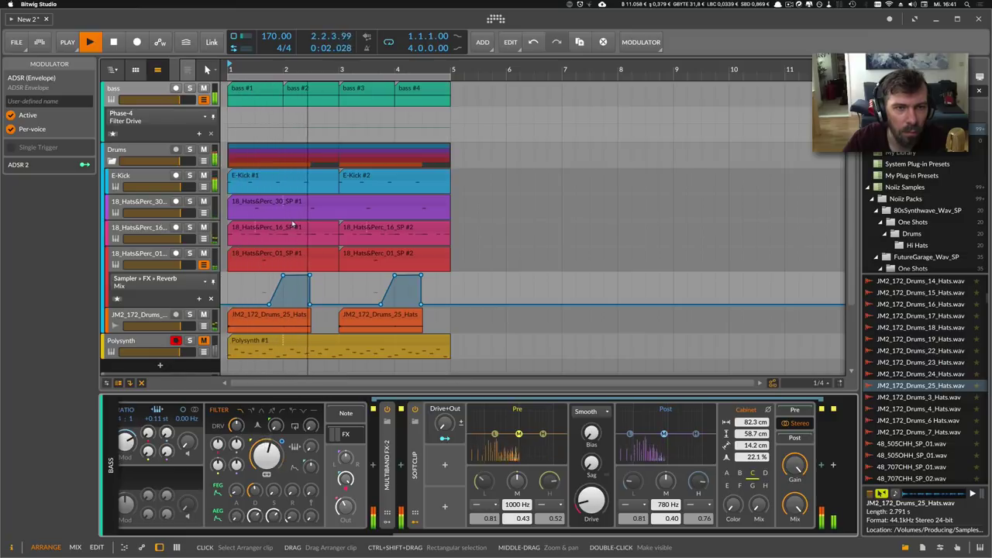
pyautogui.press('space')
pyautogui.click(114, 121)
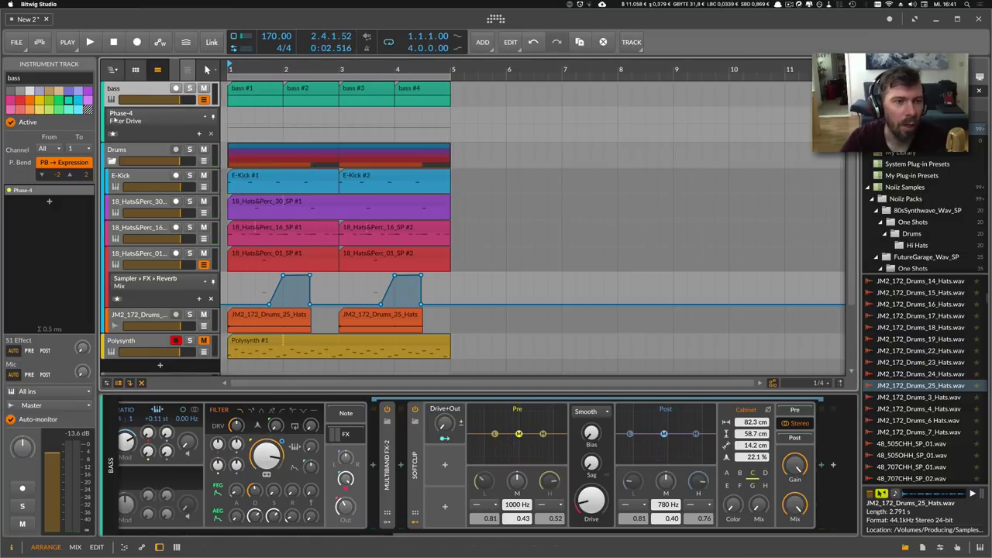
pyautogui.click(202, 100)
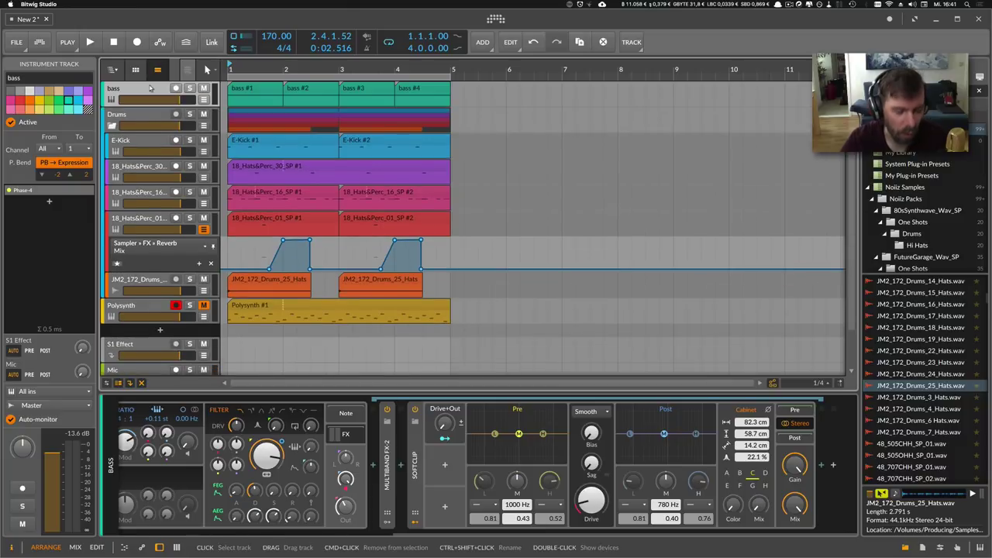
pyautogui.press('super+d')
# Solo the duplicated bass track below the original and play the loop.
pyautogui.click(148, 91)
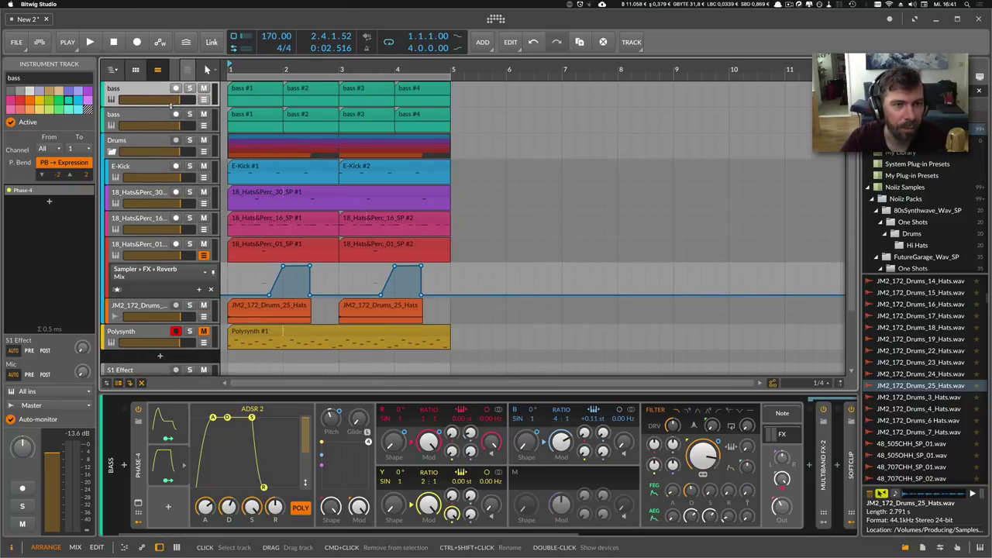
pyautogui.click(235, 114)
pyautogui.click(177, 118)
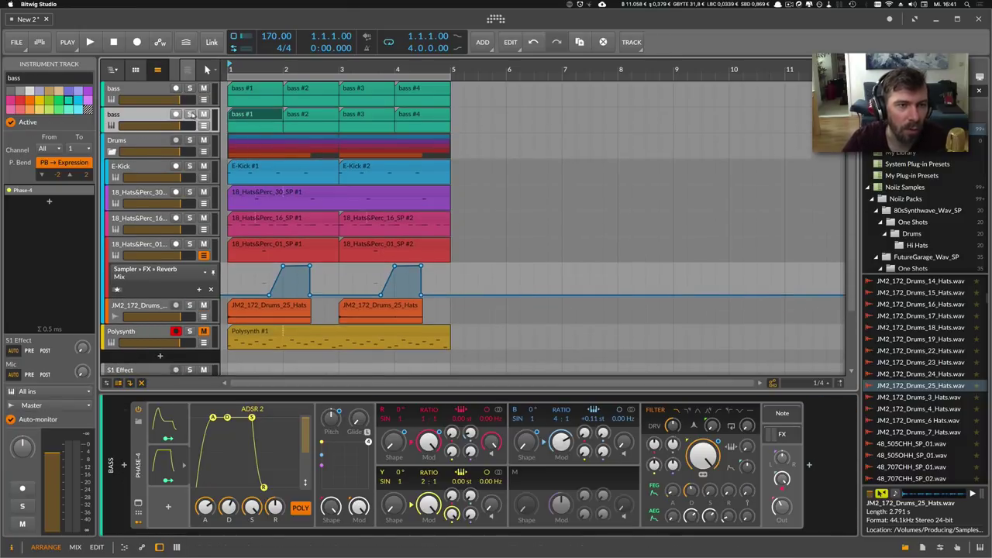
pyautogui.click(190, 115)
pyautogui.press('space')
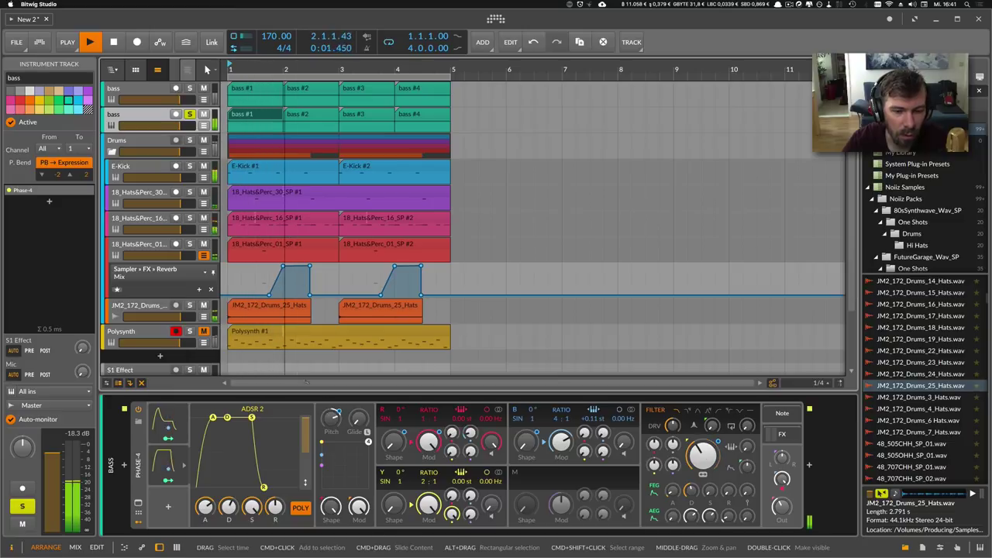
# Set the red oscillator's algorithm to SAW in the duplicated bass track's Phase-4 and audition the sound.
pyautogui.rightClick(332, 419)
pyautogui.click(381, 471)
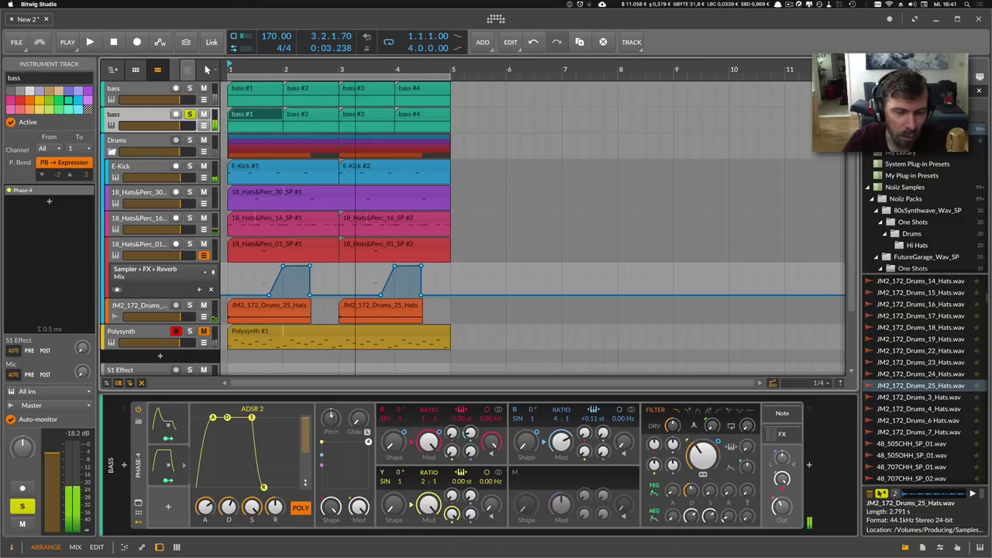
pyautogui.press('space')
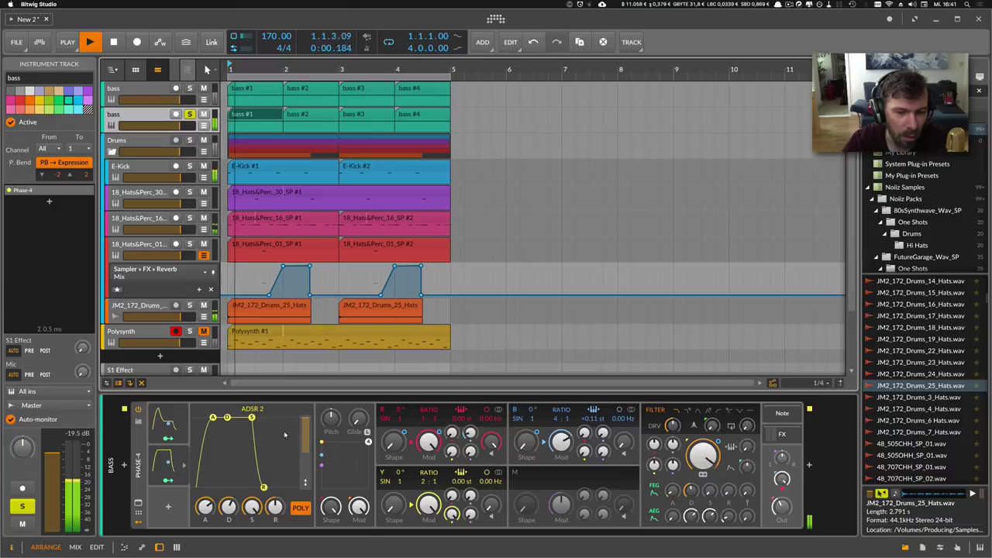
pyautogui.press('space')
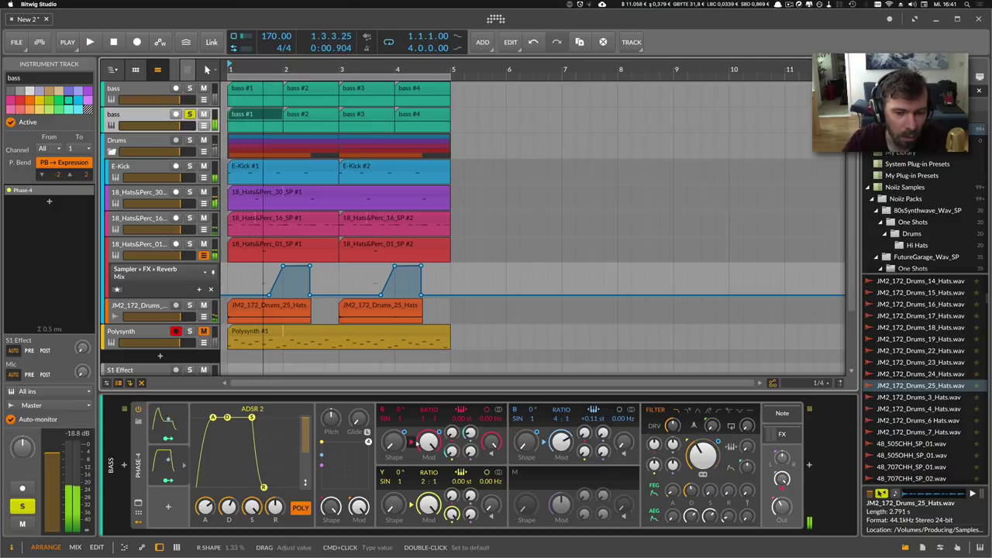
pyautogui.press('space')
pyautogui.press('space')
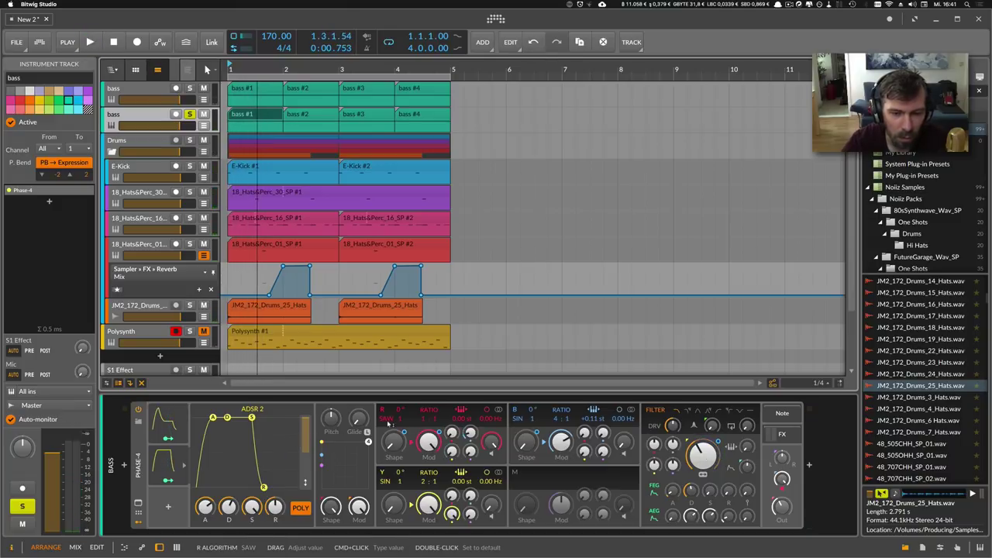
# Delete the automation of the red oscillator's Shape, raise the Shape amount and audition the loop.
pyautogui.press('space')
pyautogui.press('space')
pyautogui.rightClick(395, 443)
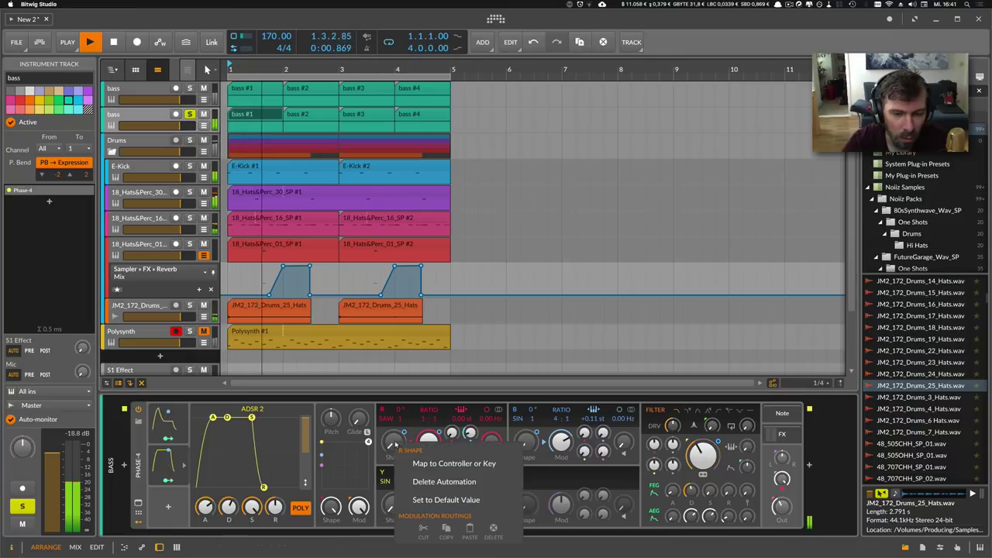
pyautogui.click(425, 481)
pyautogui.press('space')
pyautogui.press('space')
pyautogui.moveTo(395, 442); pyautogui.dragTo(395, 411)
pyautogui.press('space')
pyautogui.press('space')
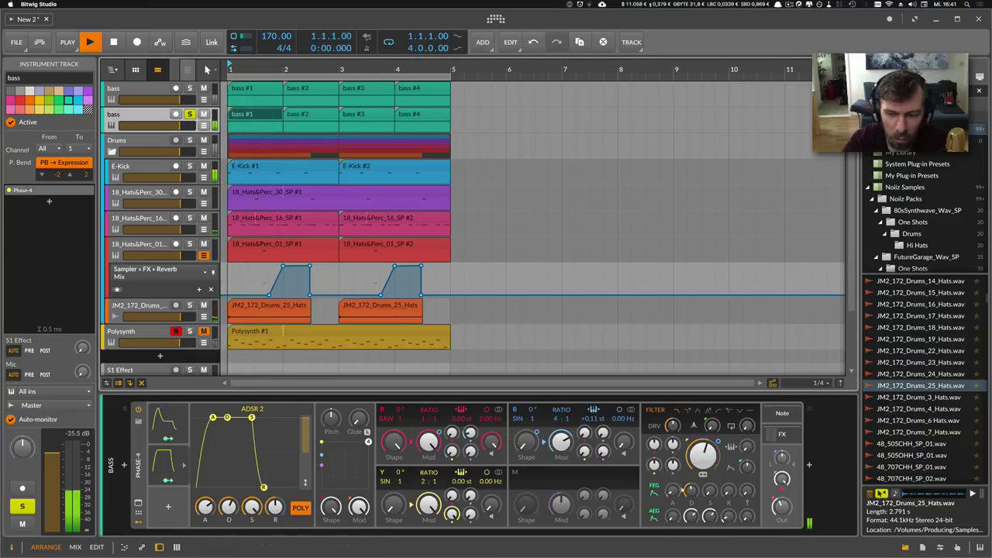
# Set the Phase-4 filter envelope's decay to 566 ms and stop playback.
pyautogui.moveTo(691, 490); pyautogui.dragTo(690, 504)
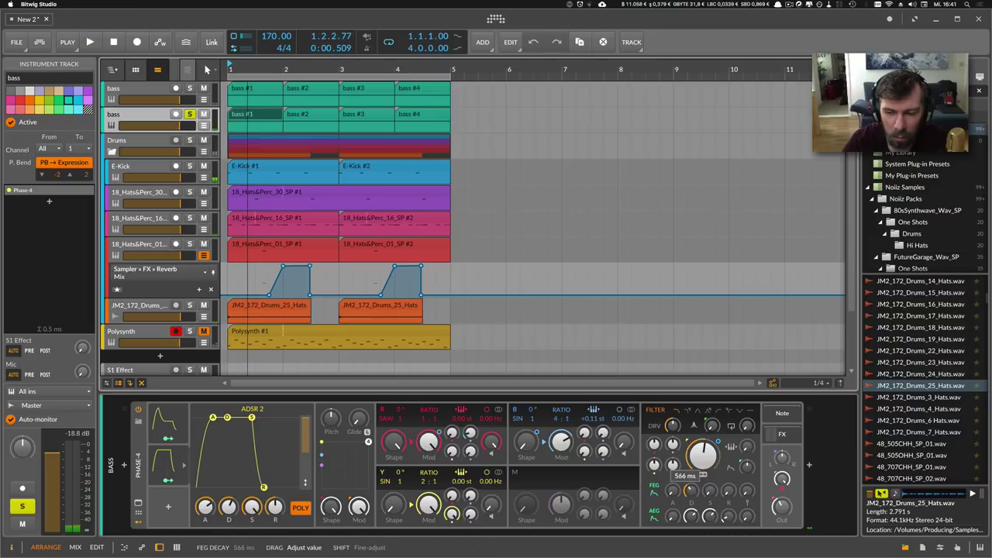
pyautogui.press('space')
pyautogui.click(683, 540)
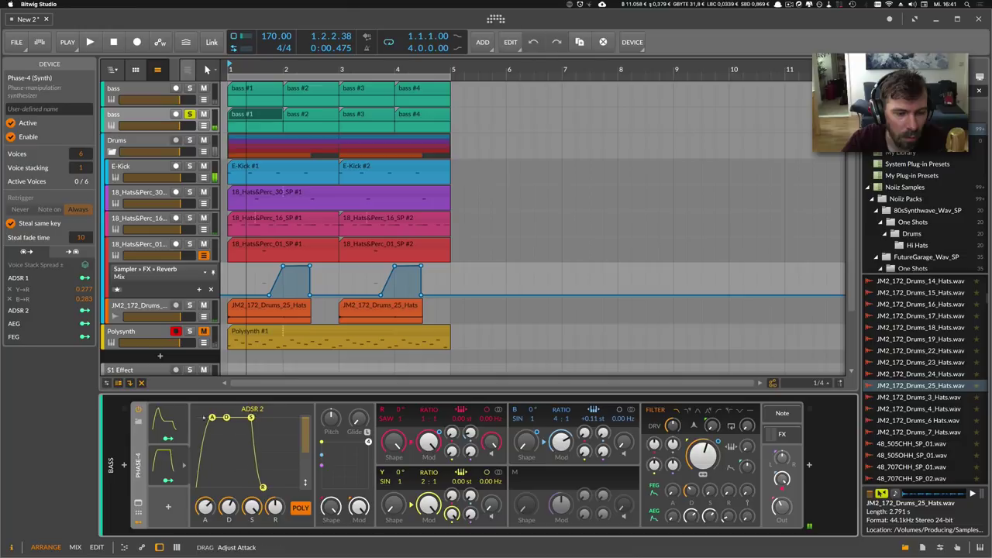
# Reduce ADSR 1's attack to its minimum in the duplicated bass track's Phase-4 and play the loop.
pyautogui.click(166, 425)
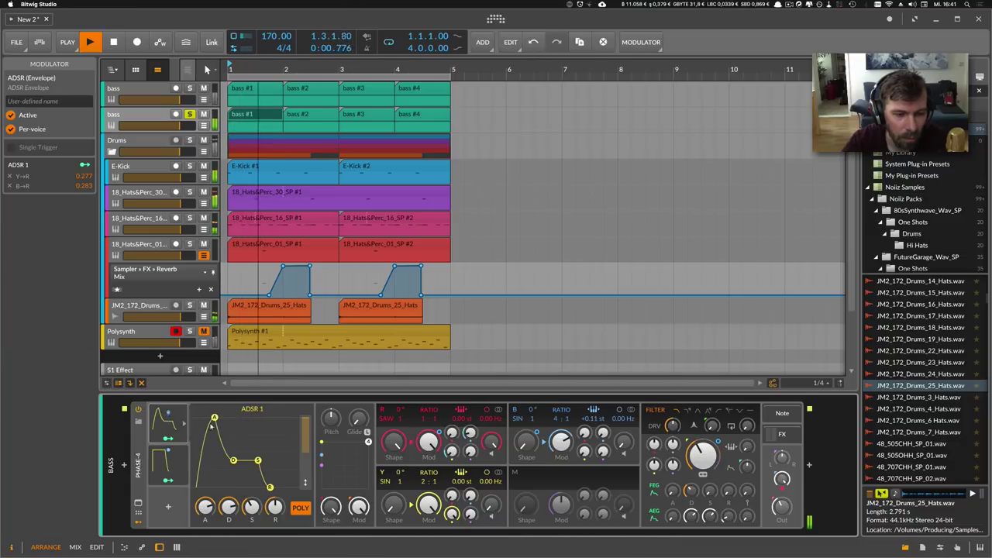
pyautogui.click(184, 422)
pyautogui.moveTo(214, 418); pyautogui.dragTo(196, 418)
pyautogui.press('space')
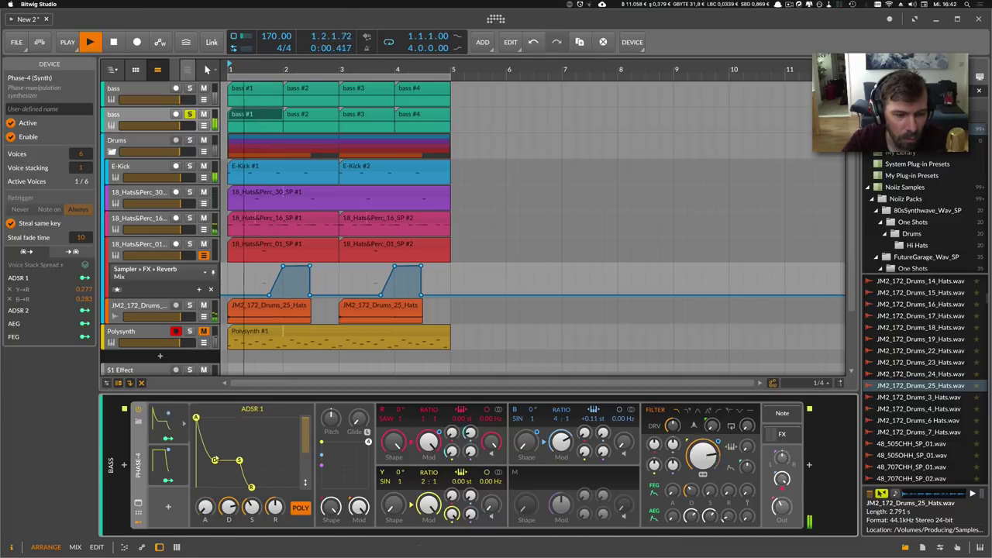
# Lower ADSR 1's sustain slightly to about 31 % and audition the bass.
pyautogui.press('space')
pyautogui.moveTo(214, 461)
pyautogui.mouseDown()
pyautogui.moveTo(202, 473)
pyautogui.moveTo(214, 465)
pyautogui.mouseUp()
pyautogui.press('space')
pyautogui.press('space')
pyautogui.press('space')
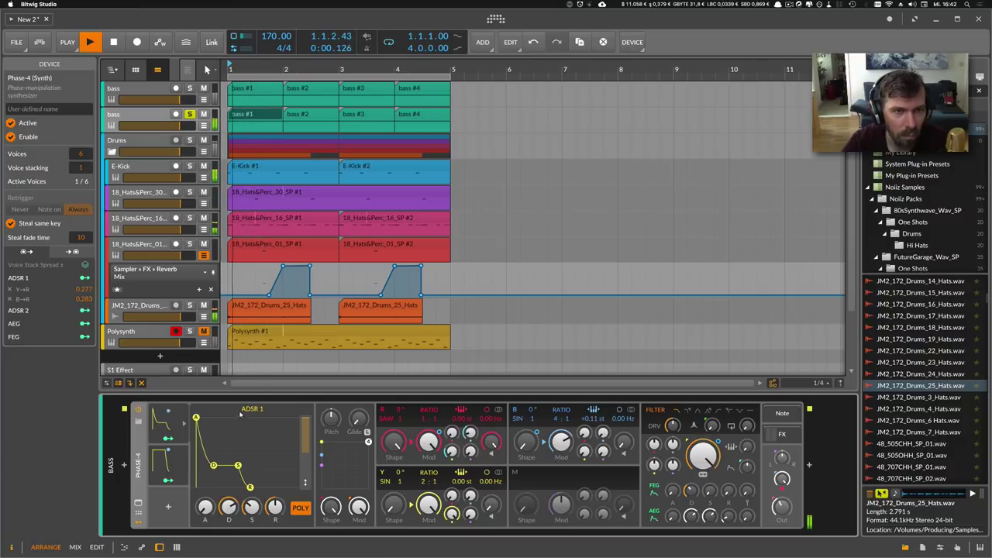
pyautogui.press('space')
pyautogui.press('space')
pyautogui.press('space')
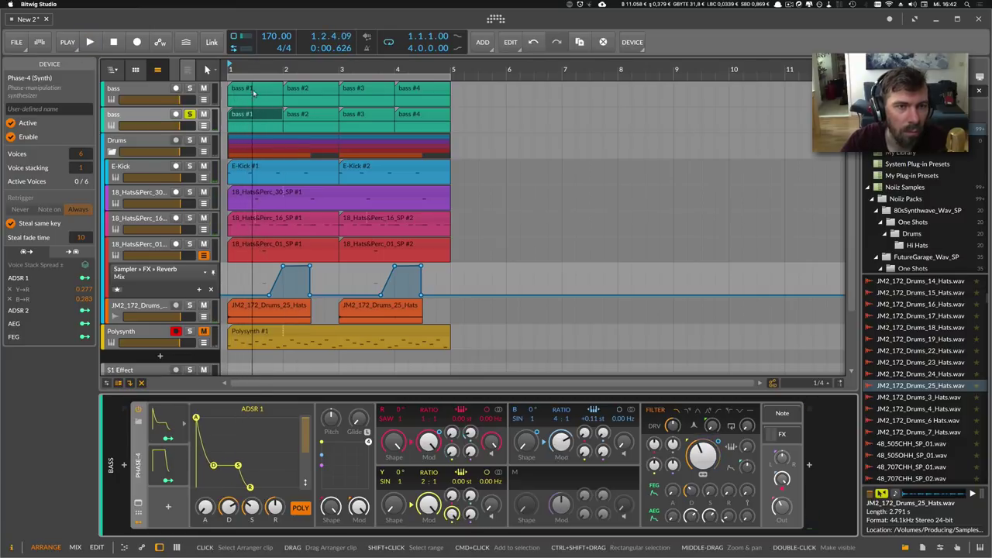
# Delete the F0 notes in clips bass #2 to bass #4 on the lower bass track.
pyautogui.doubleClick(261, 114)
pyautogui.moveTo(360, 271); pyautogui.dragTo(391, 327)
pyautogui.press('Delete')
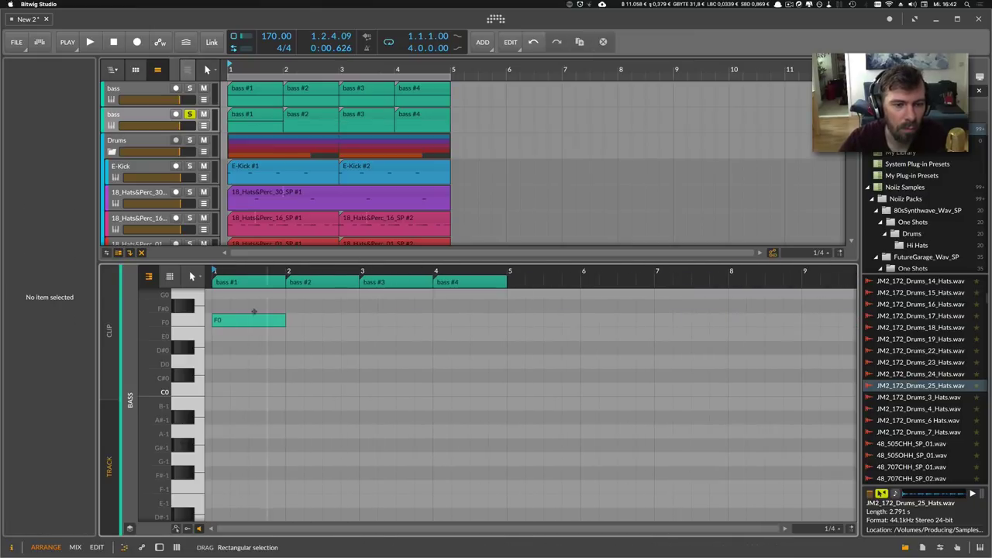
# Reduce the lower bass track's bass #1 clip to a single F0 note from 1.4.1 to 2.1.1 and play it.
pyautogui.doubleClick(299, 322)
pyautogui.moveTo(281, 322)
pyautogui.mouseDown()
pyautogui.moveTo(253, 317)
pyautogui.moveTo(269, 320)
pyautogui.mouseUp()
pyautogui.click(267, 335)
pyautogui.press('space')
pyautogui.press('space')
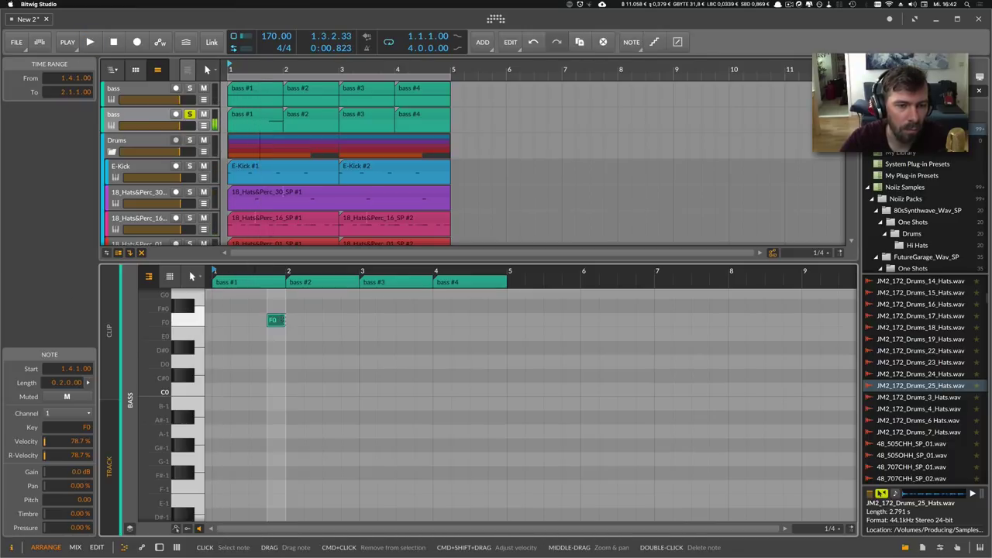
# Shorten the F0 note in the upper bass track's bass #1 clip to end at beat 1.4.
pyautogui.click(261, 90)
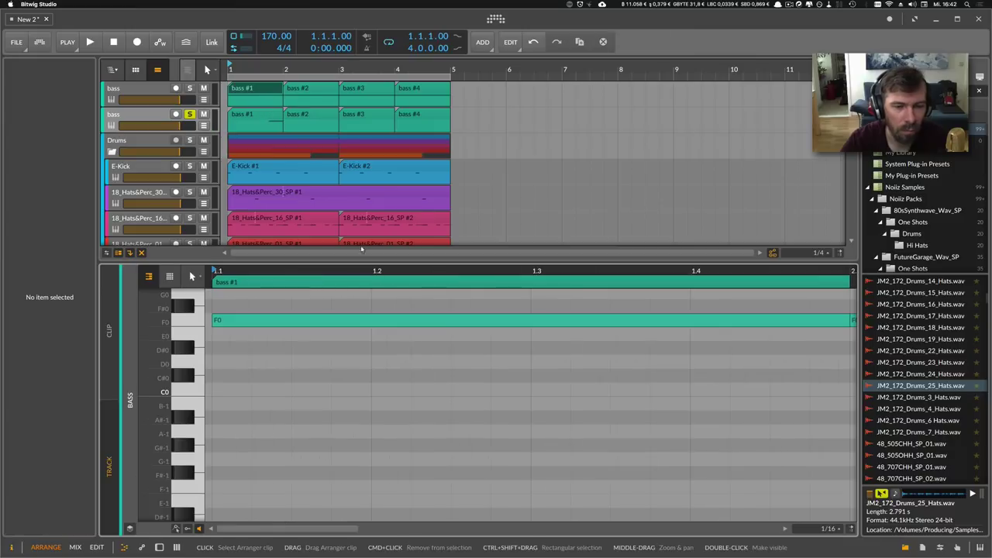
pyautogui.moveTo(373, 272); pyautogui.dragTo(373, 209)
pyautogui.click(277, 298)
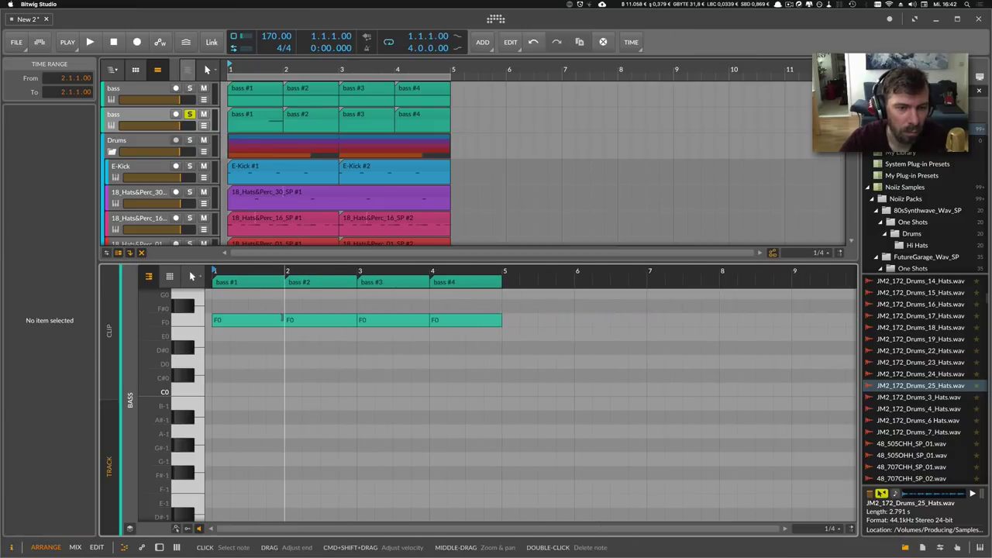
pyautogui.moveTo(282, 320); pyautogui.dragTo(264, 320)
# Shorten the F0 note at 1.4.1 in the lower bass track's bass #1 clip to a length of 0.0.1.50.
pyautogui.doubleClick(271, 115)
pyautogui.press('space')
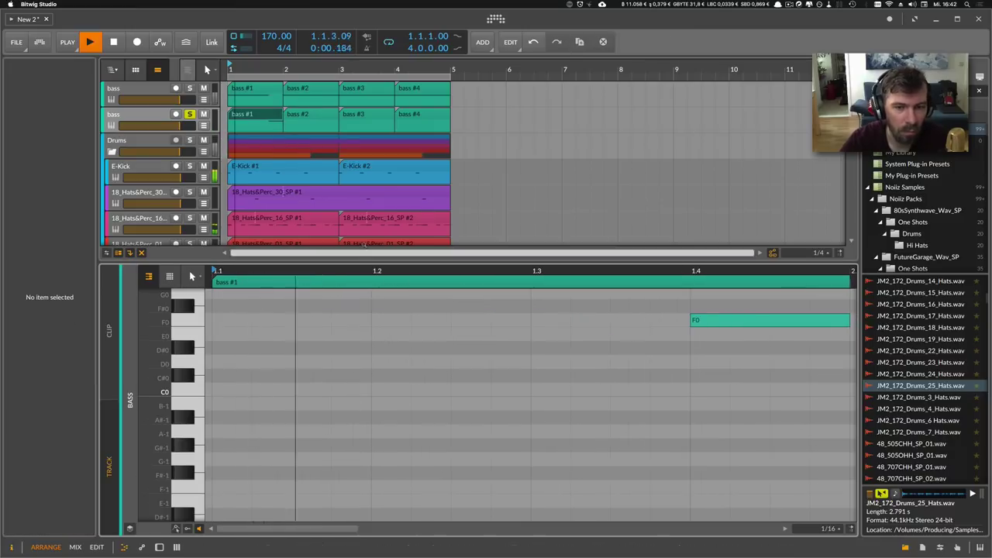
pyautogui.moveTo(367, 270); pyautogui.dragTo(368, 226)
pyautogui.press('space')
pyautogui.click(375, 302)
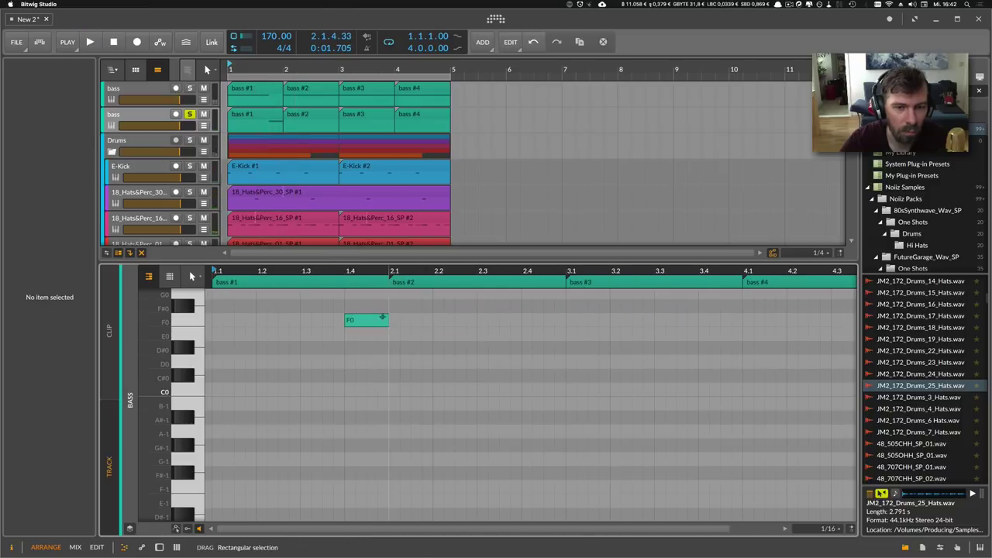
pyautogui.moveTo(383, 320); pyautogui.dragTo(357, 320)
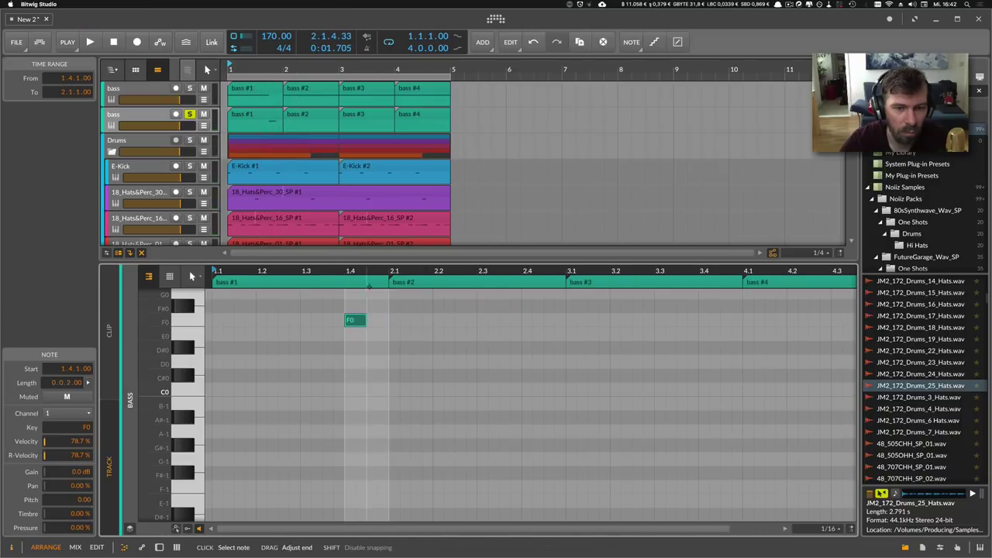
pyautogui.moveTo(367, 271); pyautogui.dragTo(368, 309)
pyautogui.click(369, 309)
pyautogui.moveTo(380, 271); pyautogui.dragTo(355, 320)
# Duplicate the shortened F0 note twice to fill bar 1's last beat, with the third note 0.0.1.00 long, and play it.
pyautogui.hotkey('ctrl', 'd')
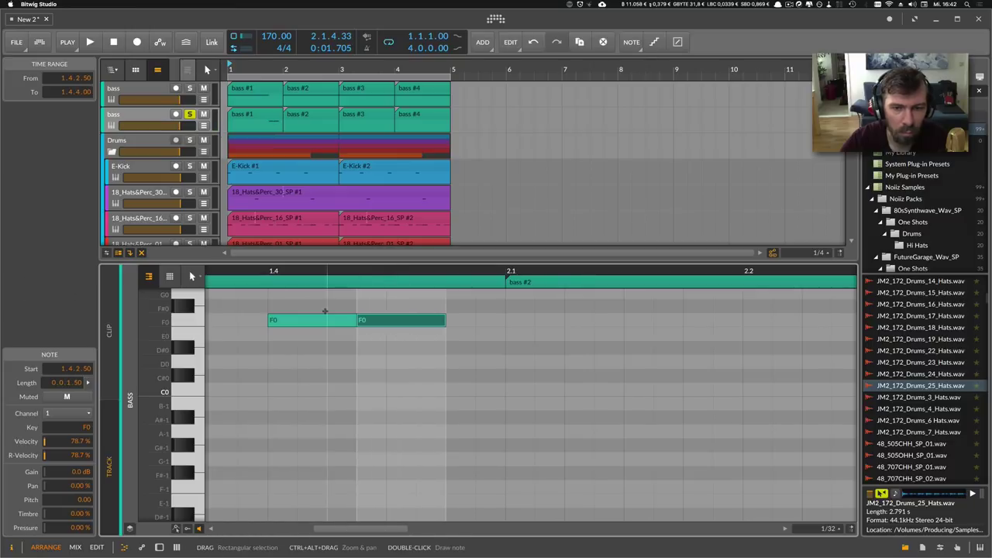
pyautogui.hotkey('ctrl', 'd')
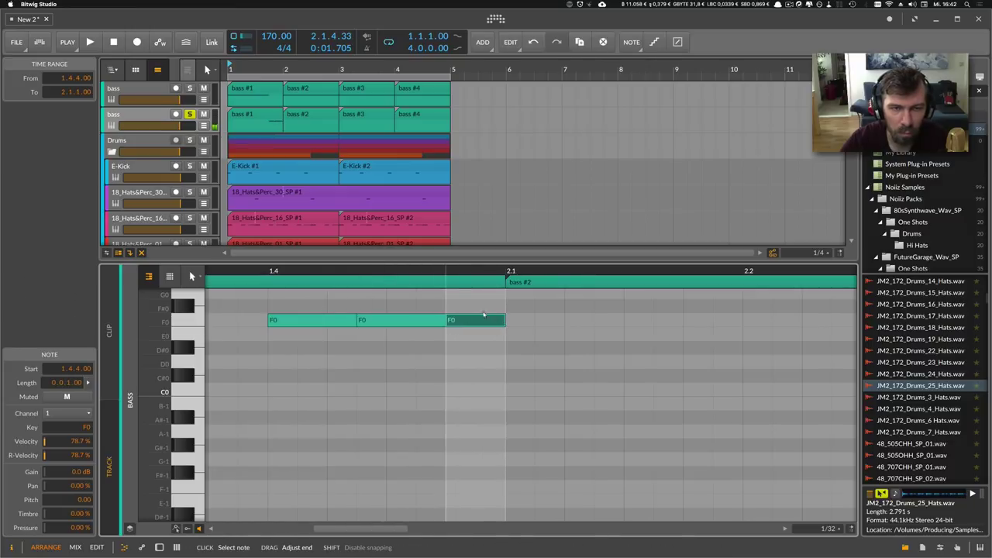
pyautogui.press('space')
pyautogui.press('space')
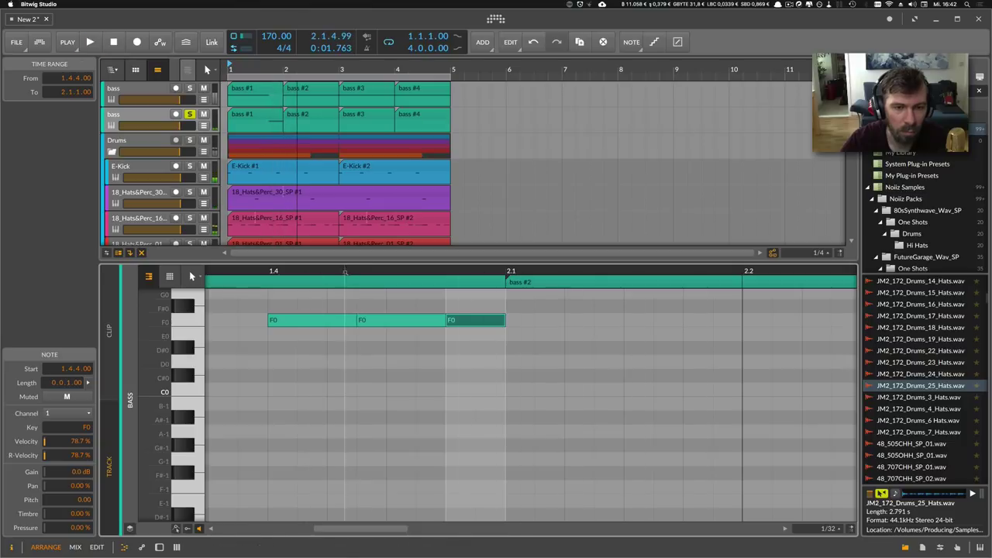
# Solo the upper bass track, play the loop and solo the lower bass track along with it.
pyautogui.moveTo(346, 272); pyautogui.dragTo(341, 203)
pyautogui.click(190, 114)
pyautogui.click(191, 89)
pyautogui.press('space')
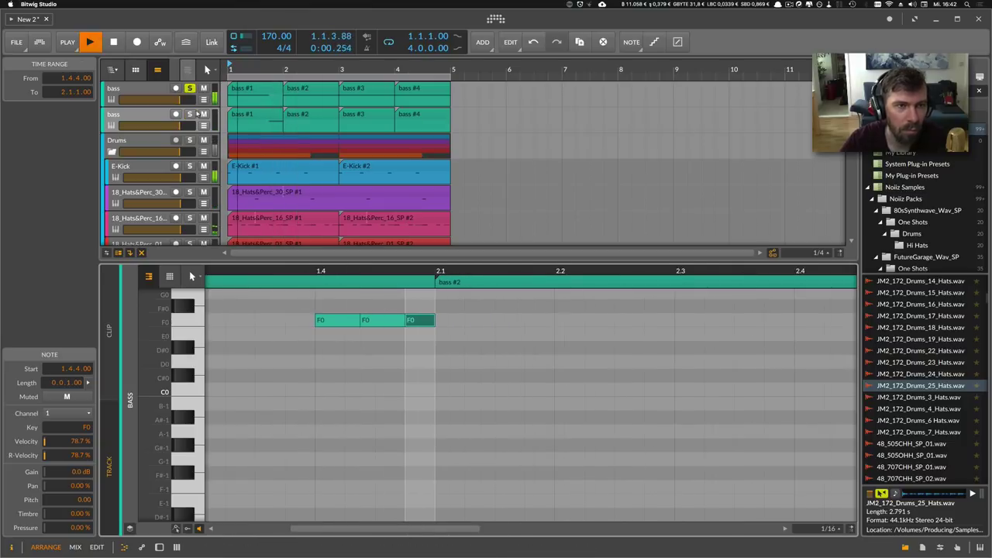
pyautogui.click(191, 114)
pyautogui.doubleClick(149, 114)
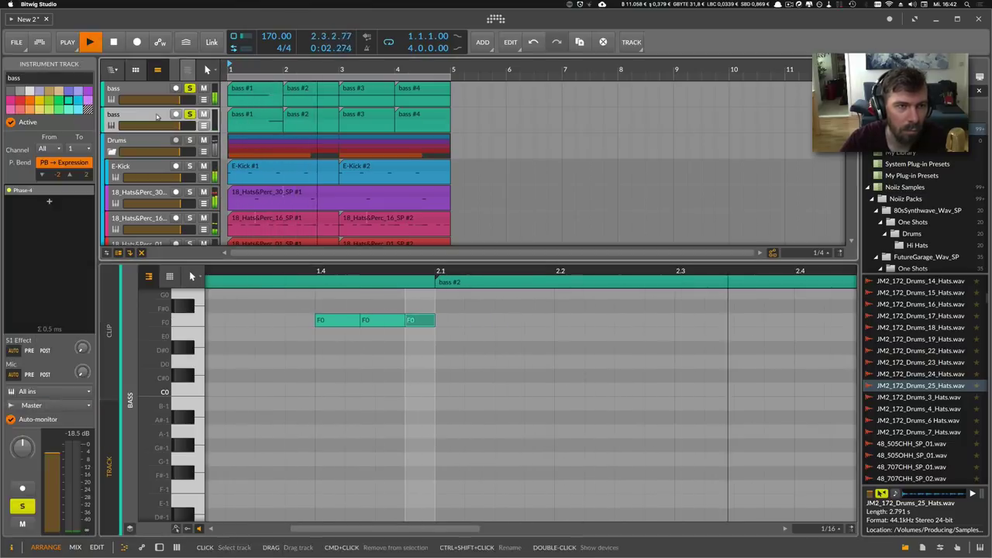
# Delete the two repeated F0 notes in the lower bass #1 clip and extend the remaining note to the bar's end.
pyautogui.doubleClick(274, 117)
pyautogui.moveTo(756, 303); pyautogui.dragTo(817, 344)
pyautogui.press('Delete')
pyautogui.moveTo(751, 320); pyautogui.dragTo(850, 324)
# Show the lower bass track's devices and arm the track for recording.
pyautogui.doubleClick(161, 116)
pyautogui.click(175, 115)
pyautogui.click(175, 115)
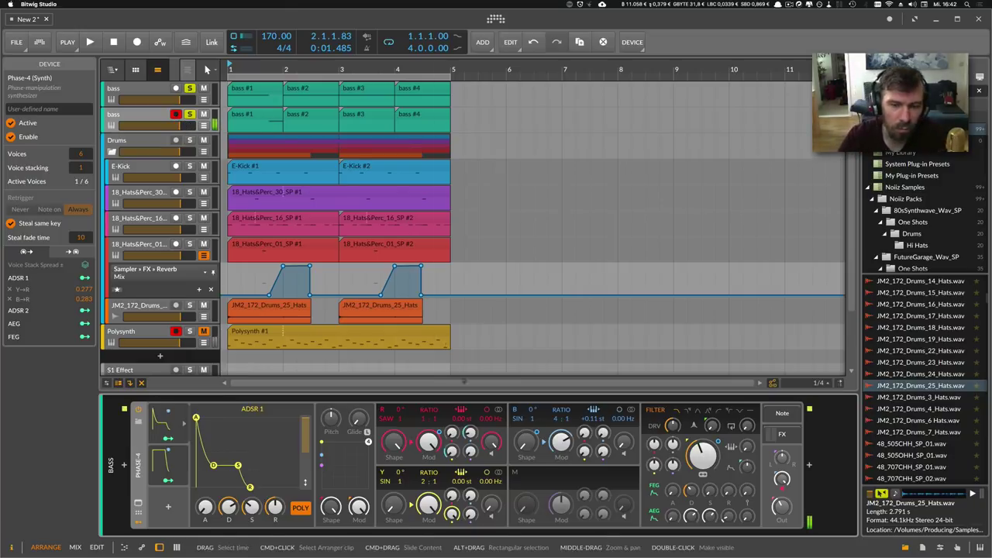
# Route ADSR 1 to the Phase-4 pitch at about +7.01 and lower ADSR 1's sustain to zero.
pyautogui.click(168, 439)
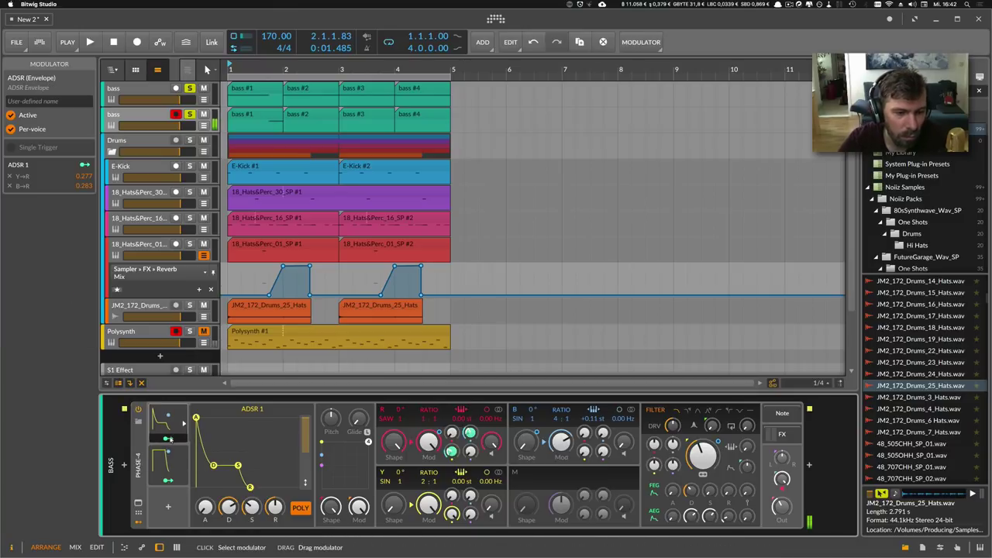
pyautogui.moveTo(332, 419); pyautogui.dragTo(331, 411)
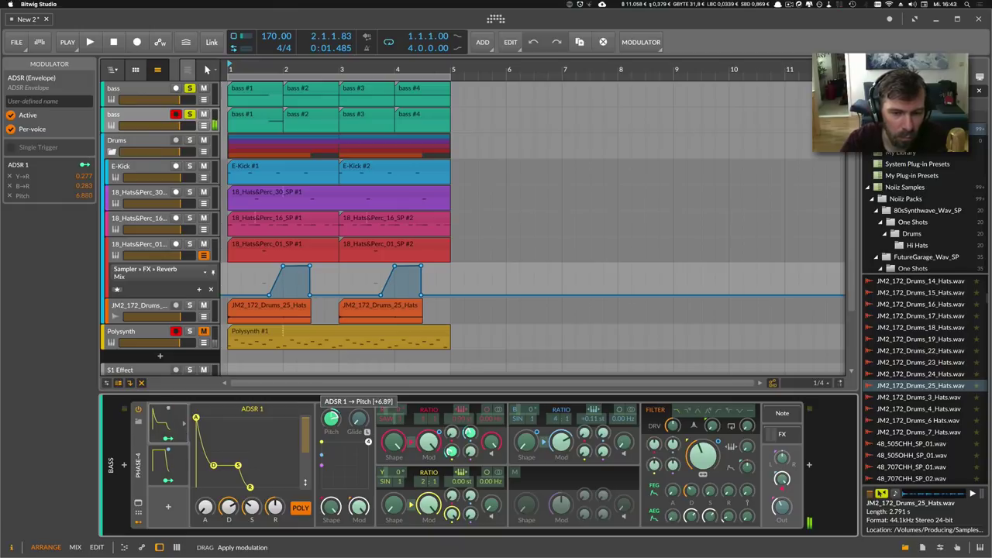
pyautogui.moveTo(331, 419); pyautogui.dragTo(332, 419)
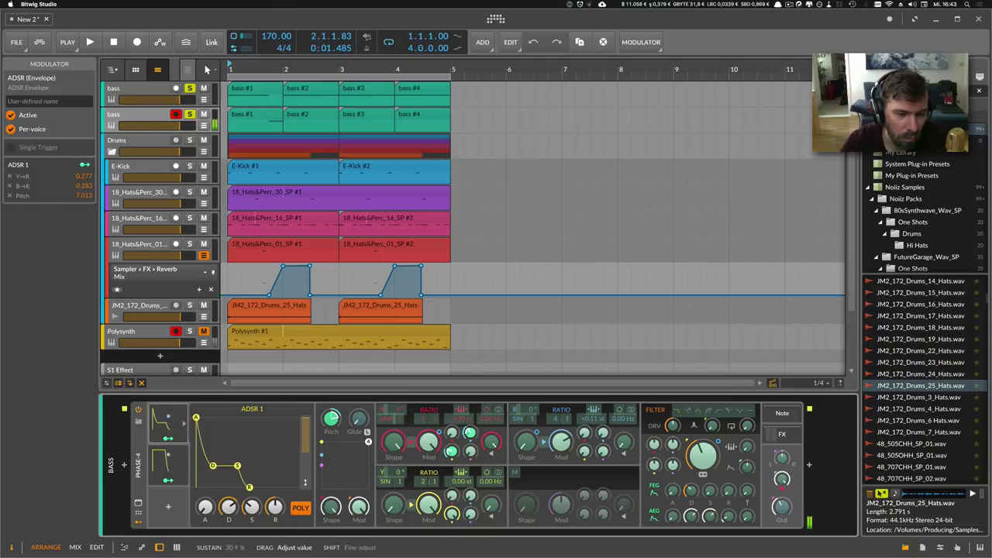
pyautogui.moveTo(252, 507); pyautogui.dragTo(229, 517)
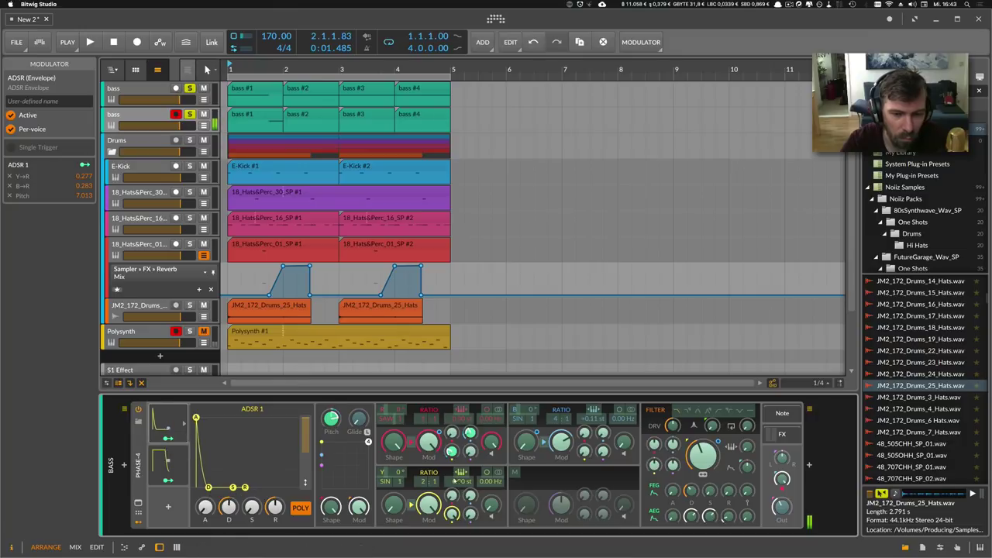
# Set ADSR 1's modulation amounts to 0.430 for B→R, 61.18 for filter frequency and 0.093 for Y→R.
pyautogui.moveTo(477, 436); pyautogui.dragTo(477, 434)
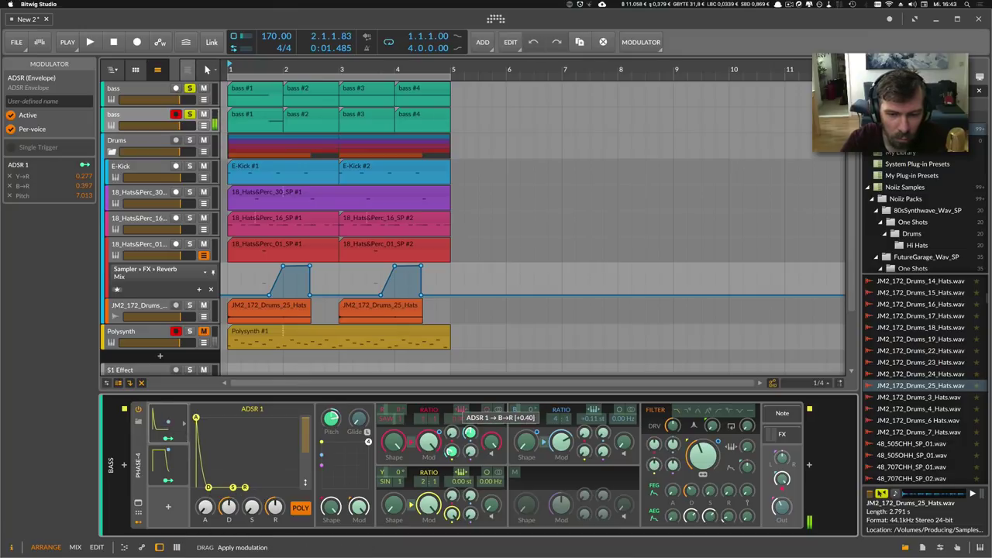
pyautogui.moveTo(703, 456); pyautogui.dragTo(702, 423)
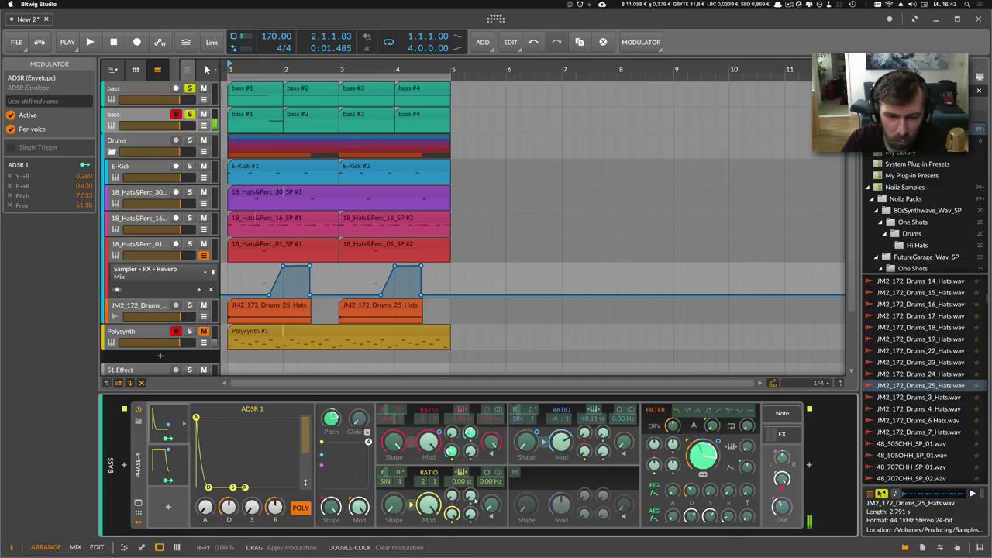
pyautogui.moveTo(451, 451)
pyautogui.mouseDown()
pyautogui.moveTo(451, 443)
pyautogui.moveTo(451, 461)
pyautogui.mouseUp()
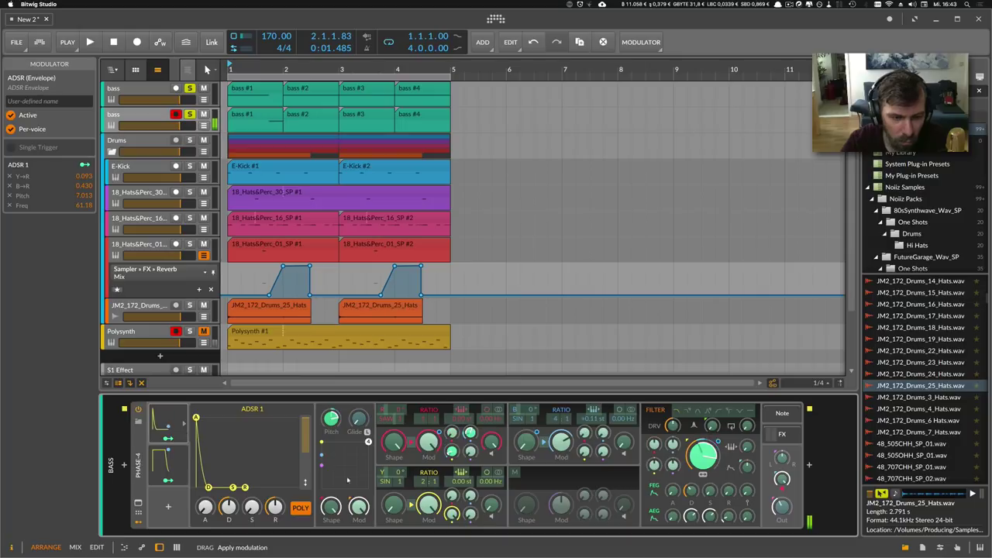
# Lengthen ADSR 2's attack and route it to Y→R at +0.39 in place of ADSR 1.
pyautogui.click(176, 450)
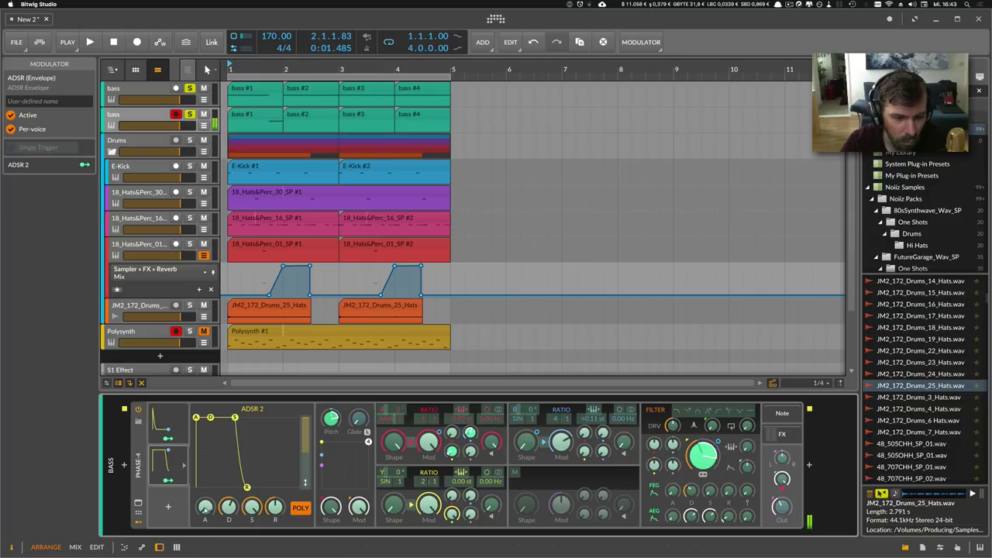
pyautogui.moveTo(204, 508); pyautogui.dragTo(206, 490)
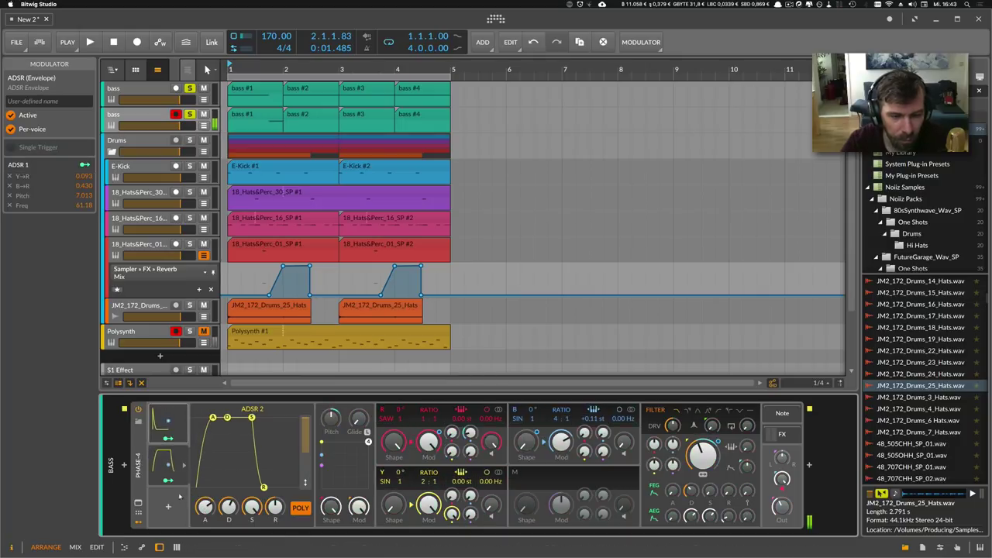
pyautogui.moveTo(451, 450); pyautogui.dragTo(451, 448)
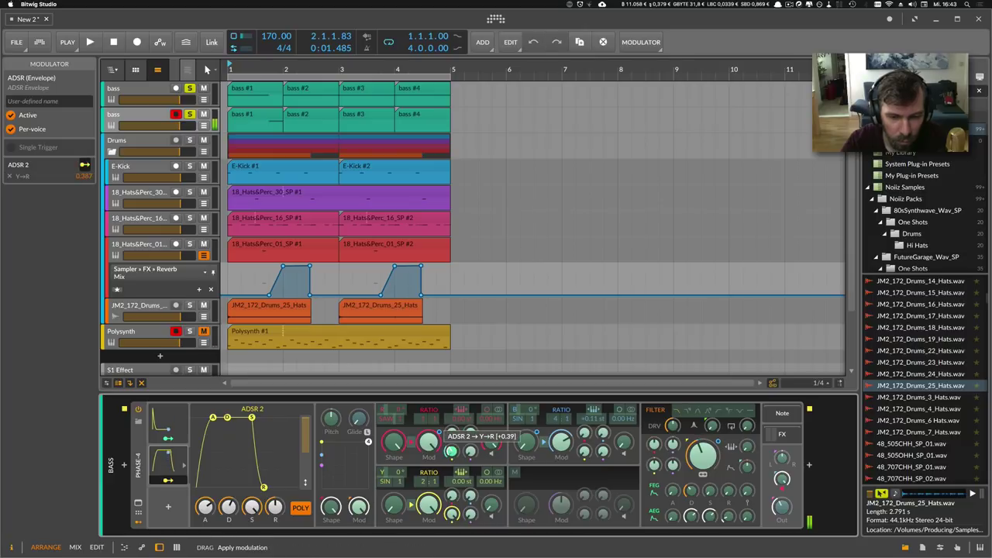
# Raise ADSR 2's Y→R modulation to +0.55 and lengthen its attack slightly.
pyautogui.click(168, 438)
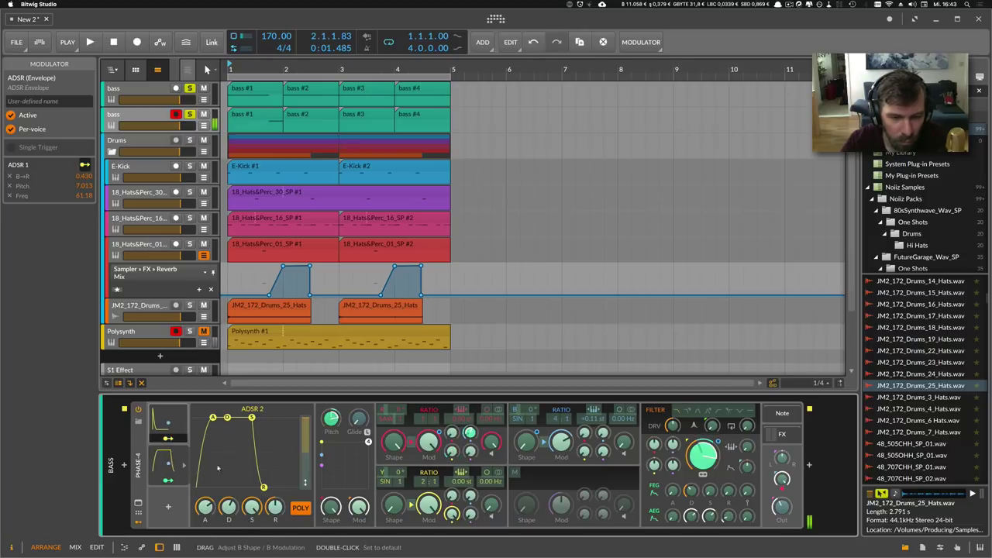
pyautogui.click(183, 481)
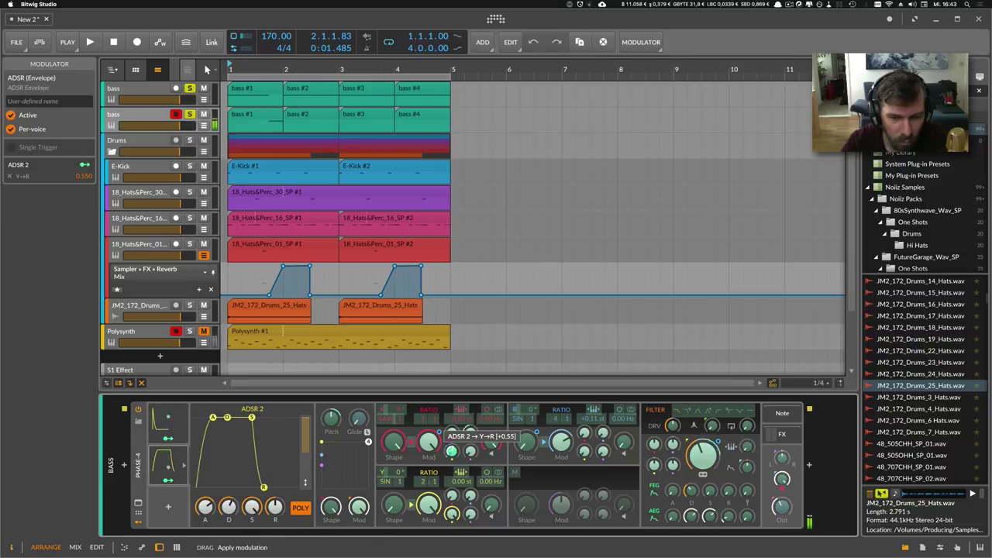
pyautogui.moveTo(452, 450); pyautogui.dragTo(451, 448)
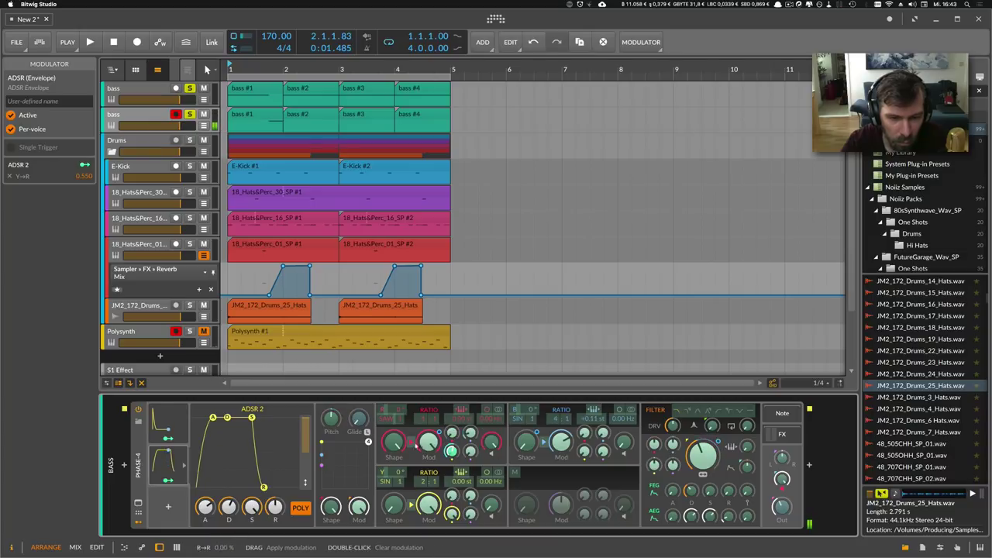
pyautogui.moveTo(205, 506); pyautogui.dragTo(204, 506)
pyautogui.click(180, 440)
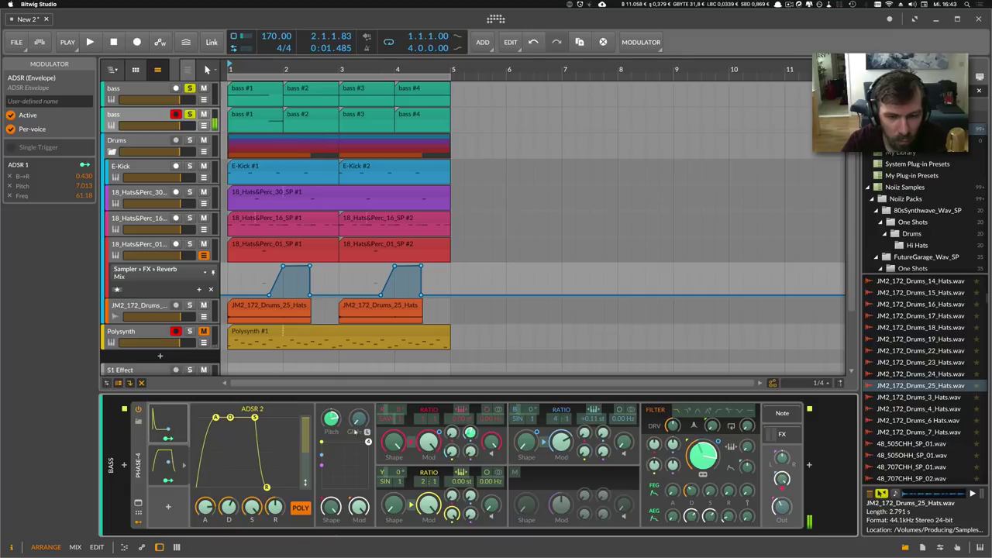
# Set ADSR 1's B→R modulation amount to 0.313 and audition the arrangement.
pyautogui.moveTo(470, 432); pyautogui.dragTo(470, 434)
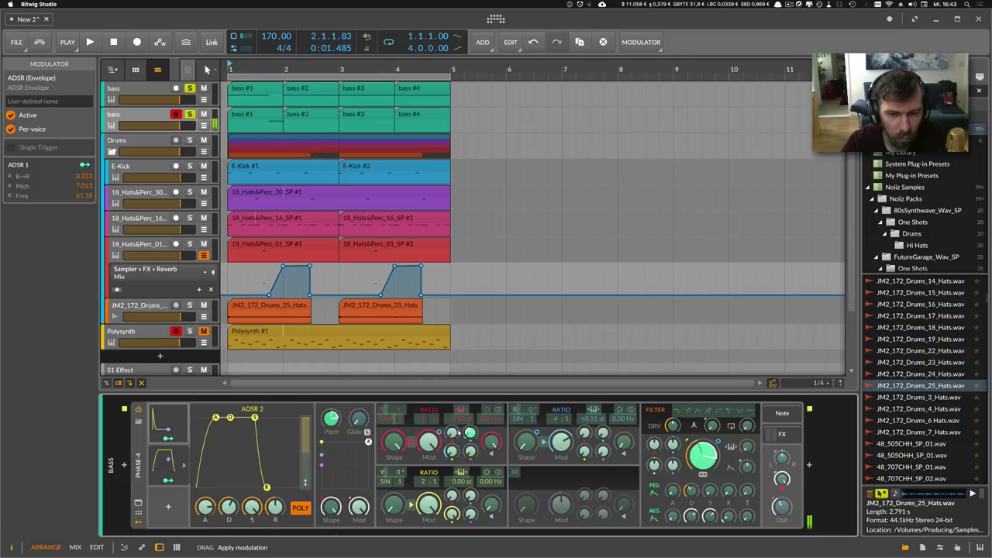
pyautogui.click(179, 437)
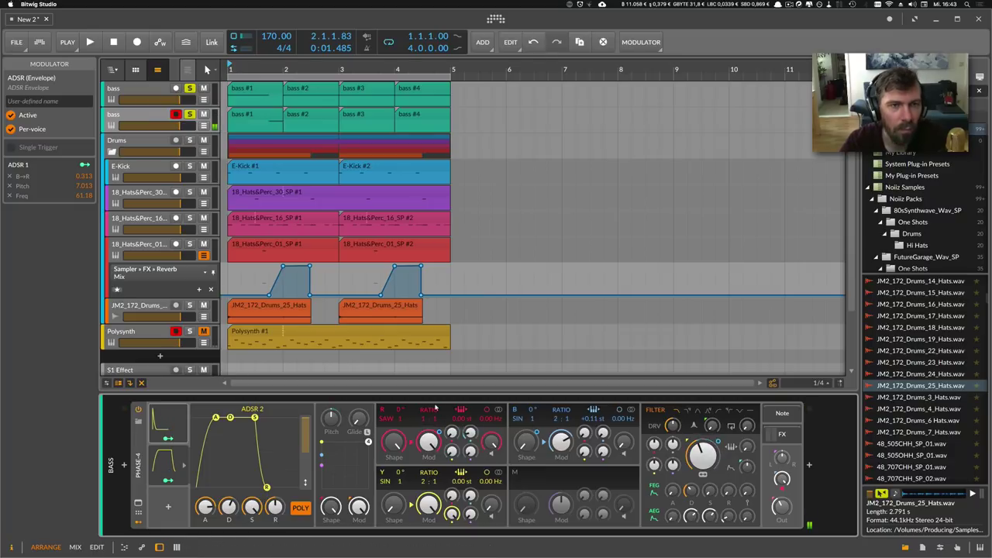
pyautogui.press('space')
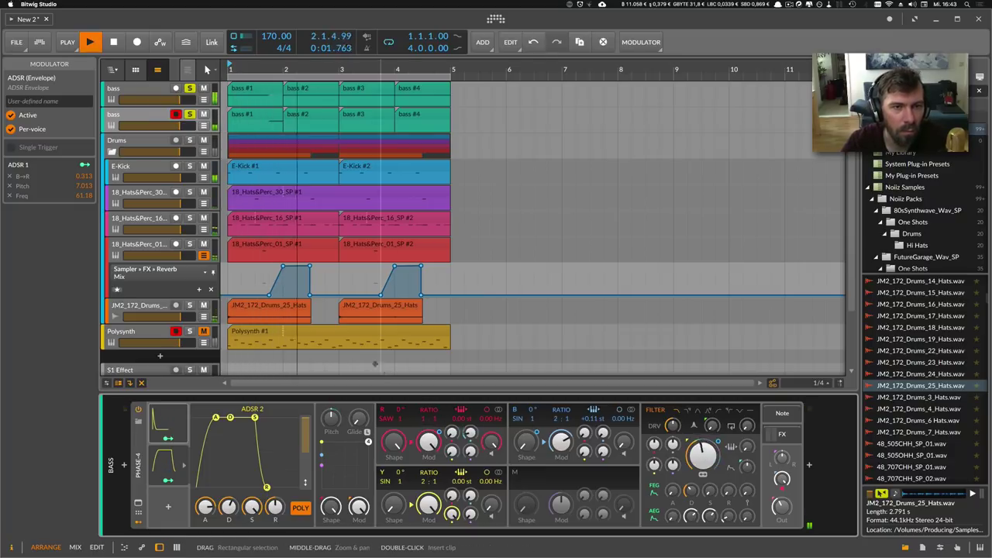
pyautogui.press('space')
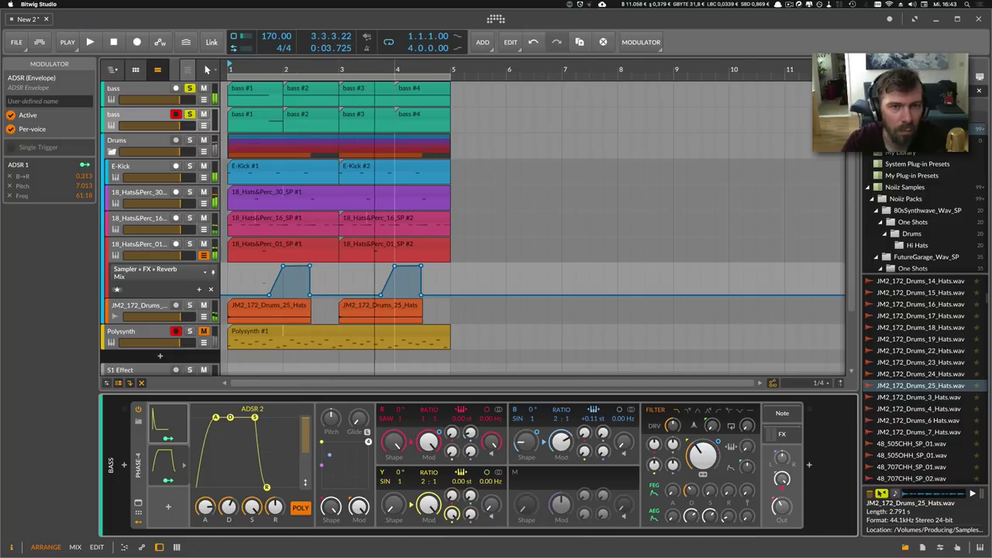
# Replace the lower bass track's bar 3 clip with a copy of its bar 1 clip.
pyautogui.click(360, 115)
pyautogui.press('Delete')
pyautogui.click(273, 116)
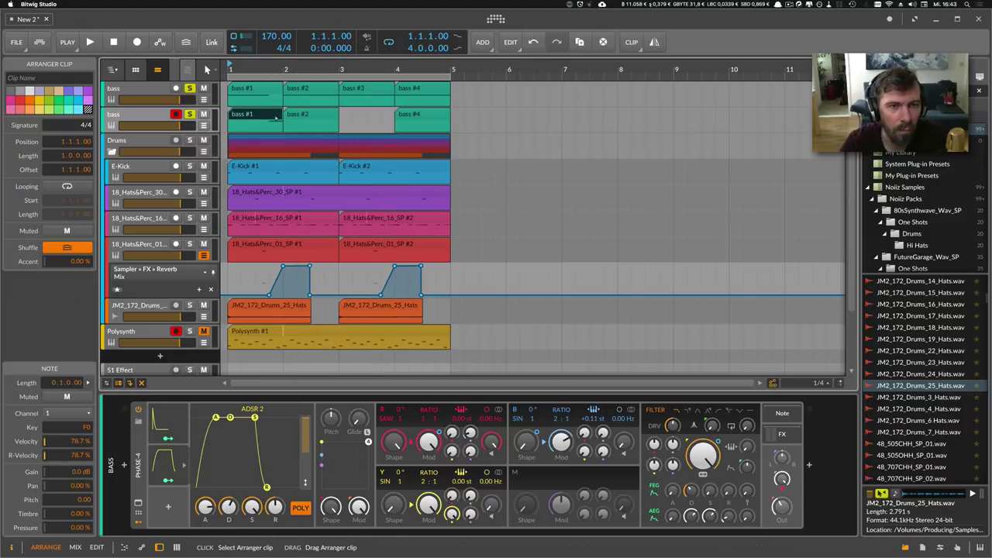
pyautogui.moveTo(275, 118); pyautogui.dragTo(367, 119)
# Shorten the F0 note in the upper bass track's bar 3 clip to three beats and play it back.
pyautogui.click(365, 90)
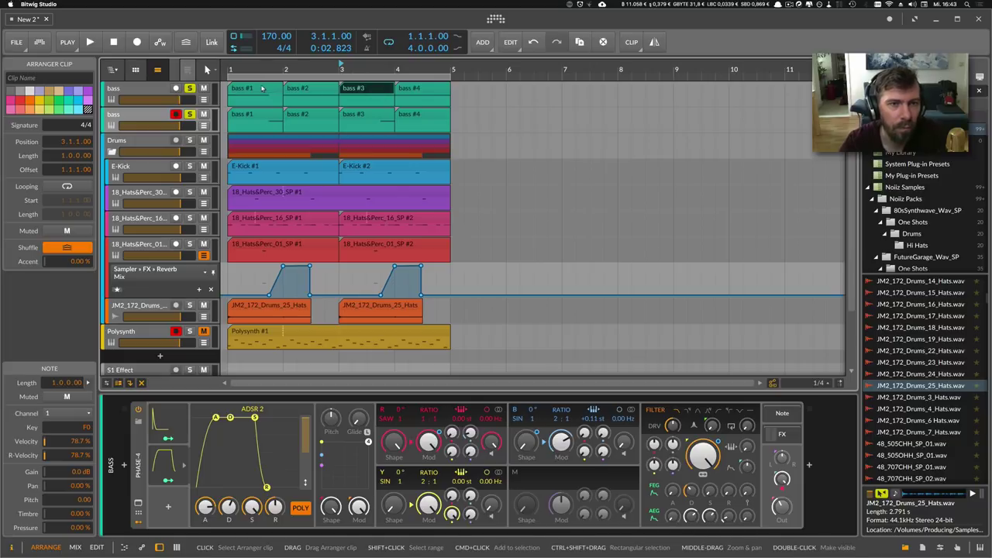
pyautogui.press('e')
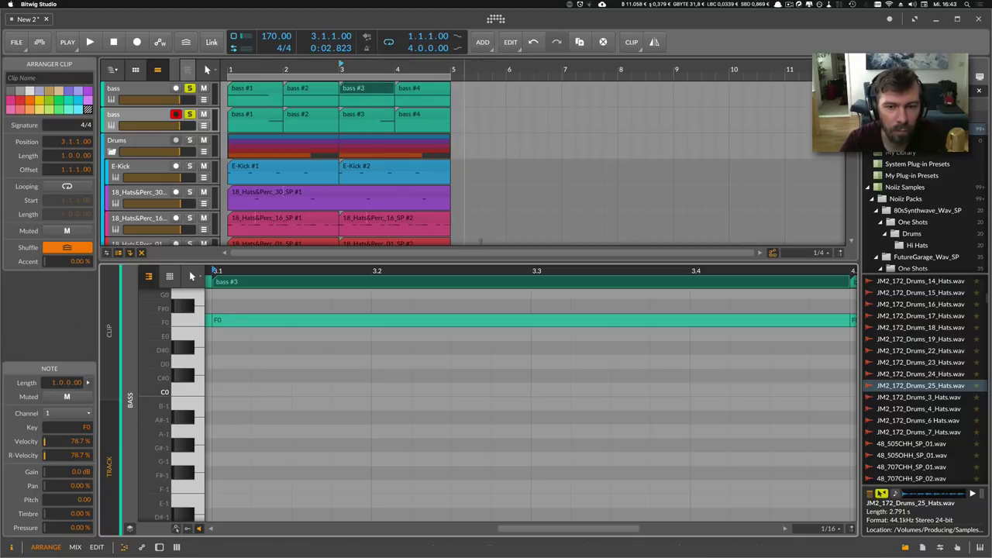
pyautogui.moveTo(477, 272); pyautogui.dragTo(443, 297)
pyautogui.click(496, 306)
pyautogui.click(540, 320)
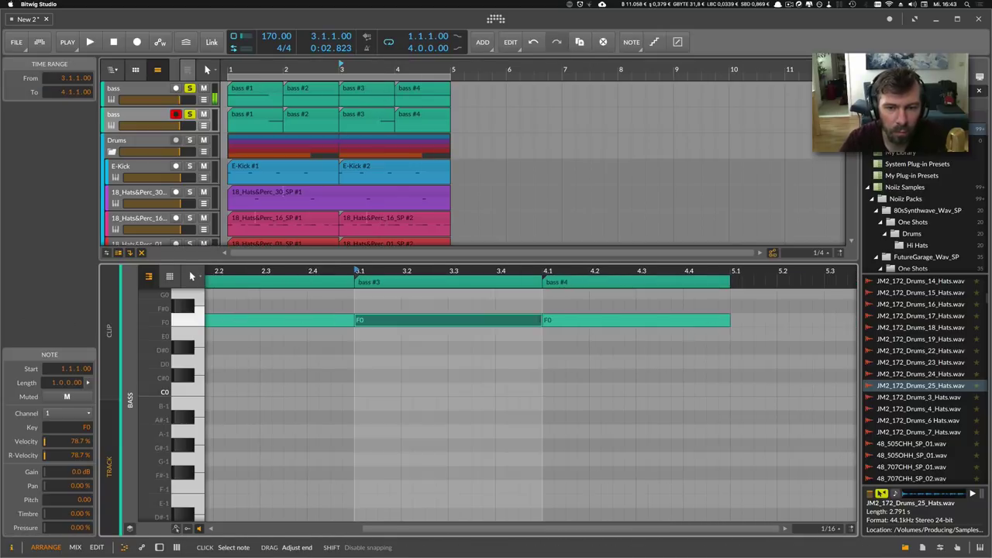
pyautogui.moveTo(541, 320); pyautogui.dragTo(494, 320)
pyautogui.press('space')
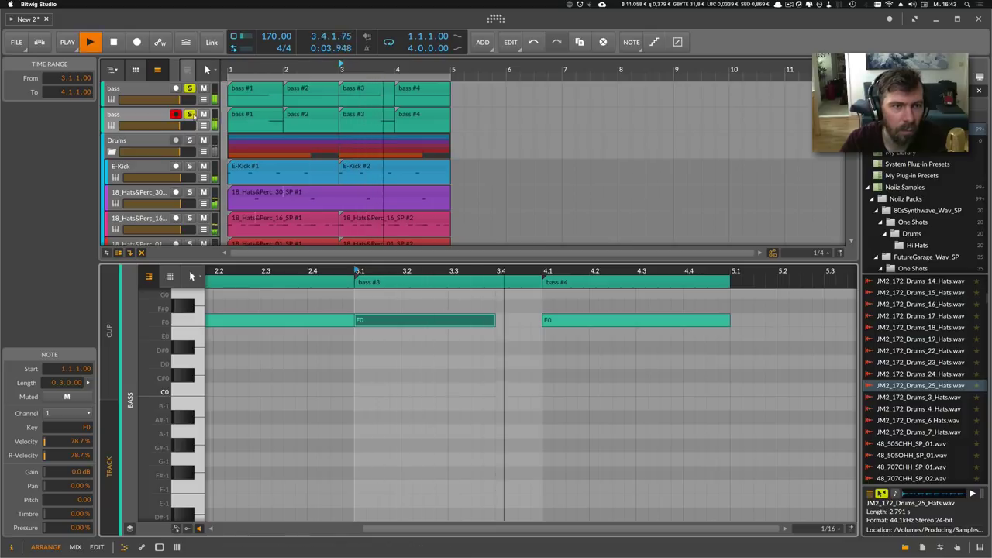
# Disarm the lower bass track for recording and take both bass tracks out of solo.
pyautogui.click(176, 114)
pyautogui.click(190, 115)
pyautogui.click(190, 88)
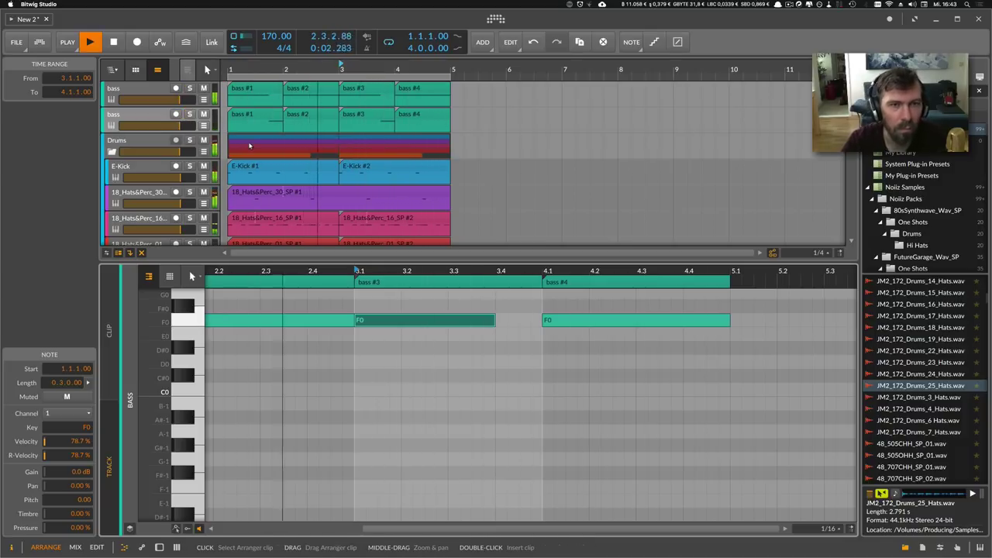
# Insert a Filter device after the Phase-4 on the upper bass track.
pyautogui.doubleClick(143, 89)
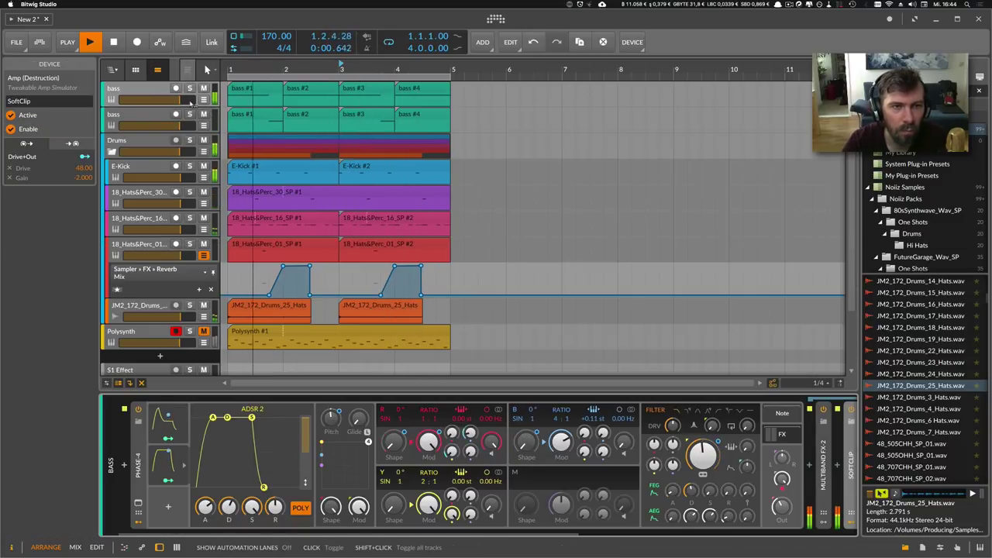
pyautogui.click(203, 100)
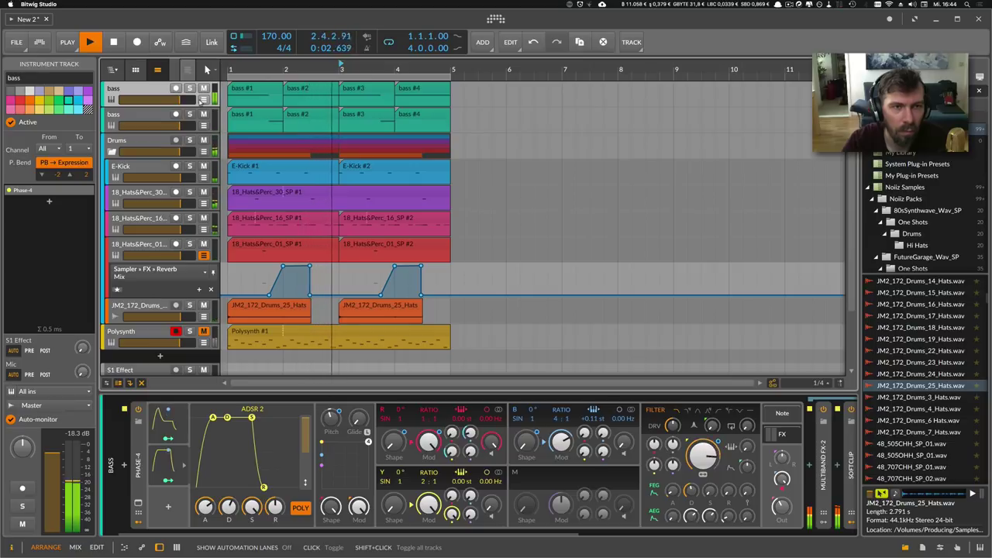
pyautogui.click(750, 450)
pyautogui.press('space')
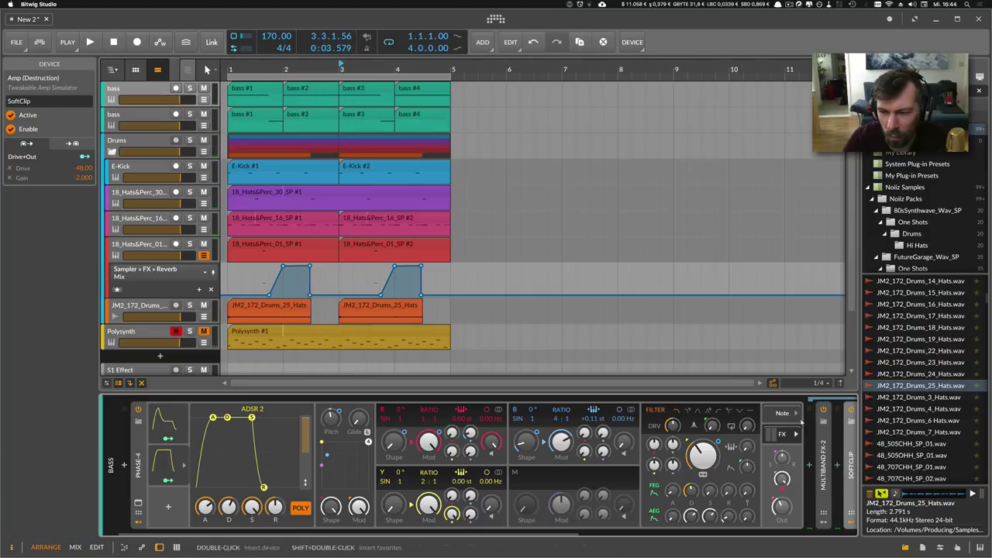
pyautogui.click(774, 438)
pyautogui.click(810, 468)
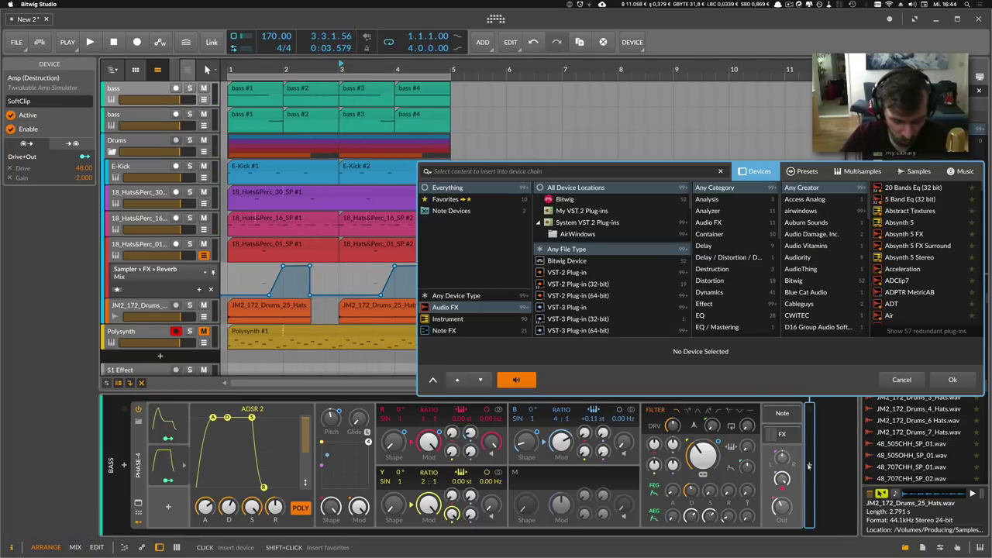
pyautogui.write('filter')
pyautogui.press('Return')
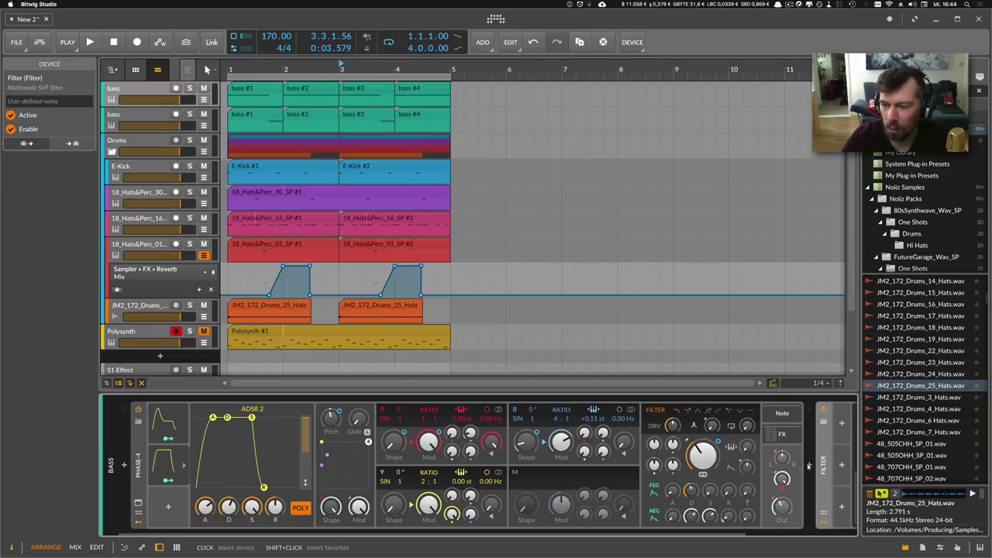
# Add a Classic LFO modulator to the Filter device.
pyautogui.moveTo(738, 535); pyautogui.dragTo(850, 535)
pyautogui.moveTo(742, 502)
pyautogui.mouseDown()
pyautogui.moveTo(742, 526)
pyautogui.moveTo(741, 502)
pyautogui.mouseUp()
pyautogui.click(711, 424)
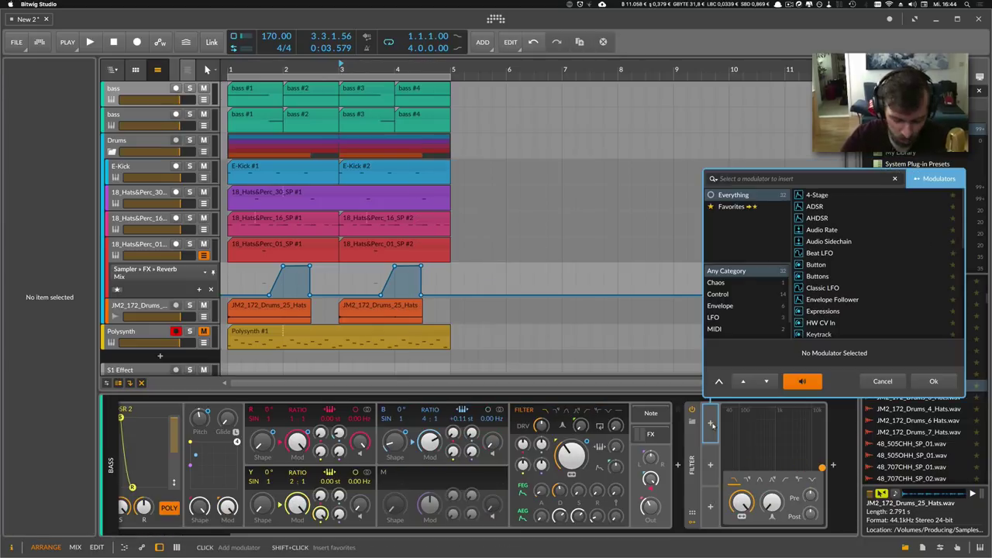
pyautogui.write('lfo')
pyautogui.press('Down')
pyautogui.press('Down')
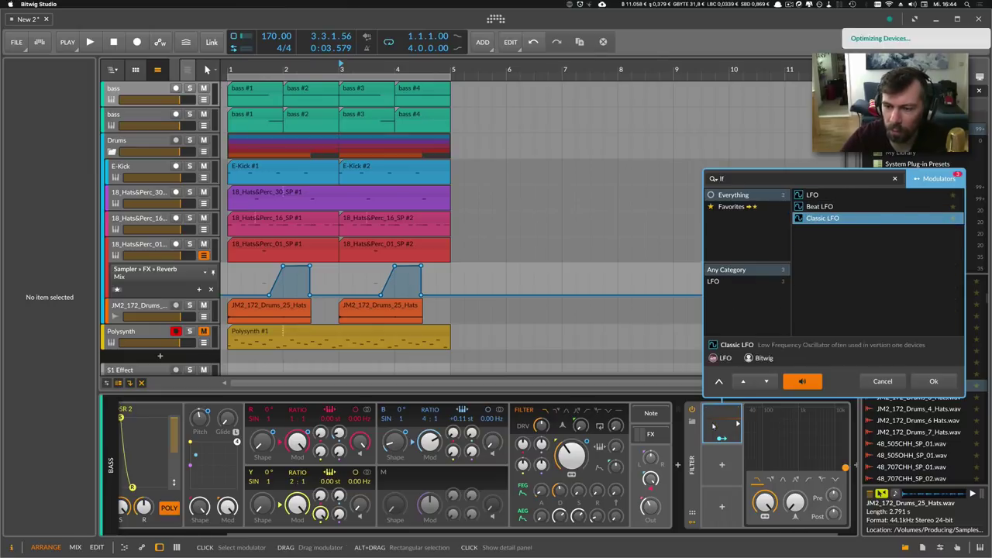
pyautogui.press('Return')
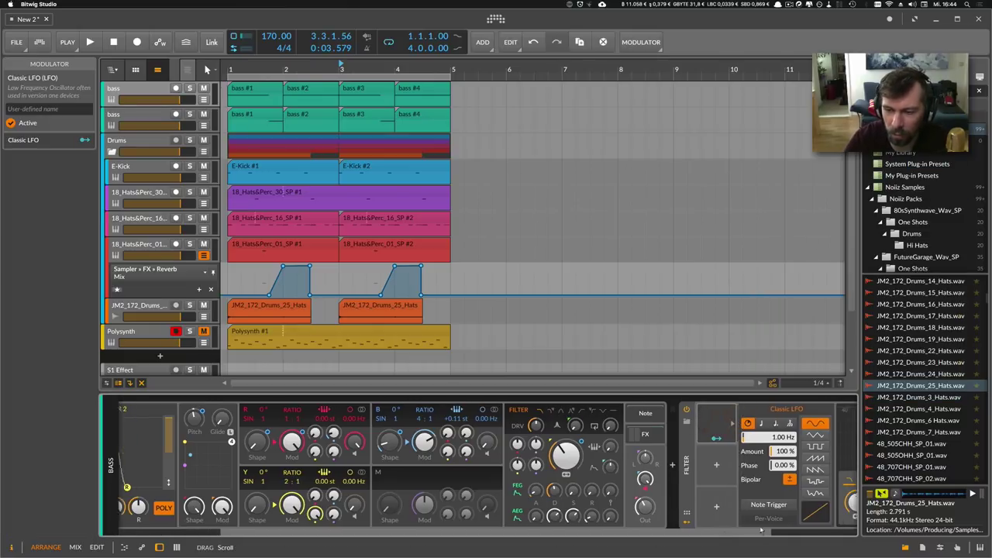
# Lower the Filter's cutoff and route the Classic LFO to it with an amount of 96.72.
pyautogui.moveTo(739, 501); pyautogui.dragTo(739, 554)
pyautogui.click(603, 439)
pyautogui.moveTo(741, 503); pyautogui.dragTo(741, 458)
pyautogui.click(714, 480)
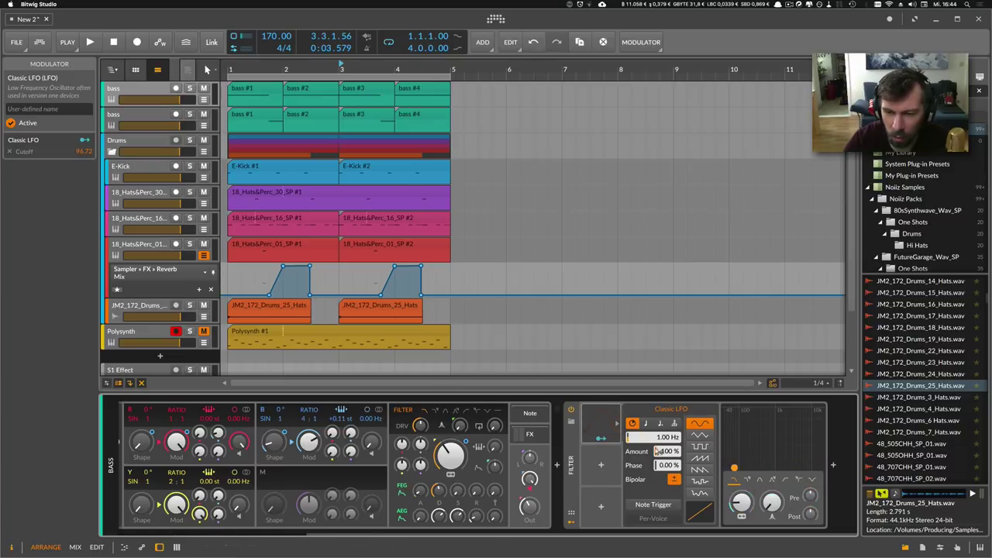
# Switch off the Classic LFO's bipolar mode and set its rate to 6.70 Hz during playback.
pyautogui.click(675, 478)
pyautogui.press('space')
pyautogui.moveTo(665, 437); pyautogui.dragTo(665, 399)
pyautogui.press('space')
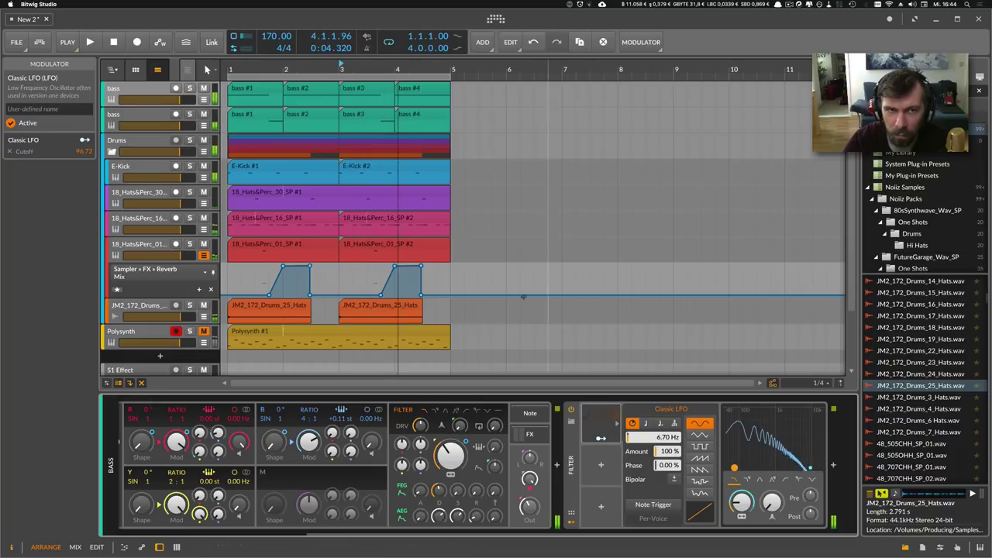
# Loop bar 3 in playback while setting the LFO rate to 2.63 Hz and the Filter cutoff to 176 Hz.
pyautogui.click(358, 89)
pyautogui.press('space')
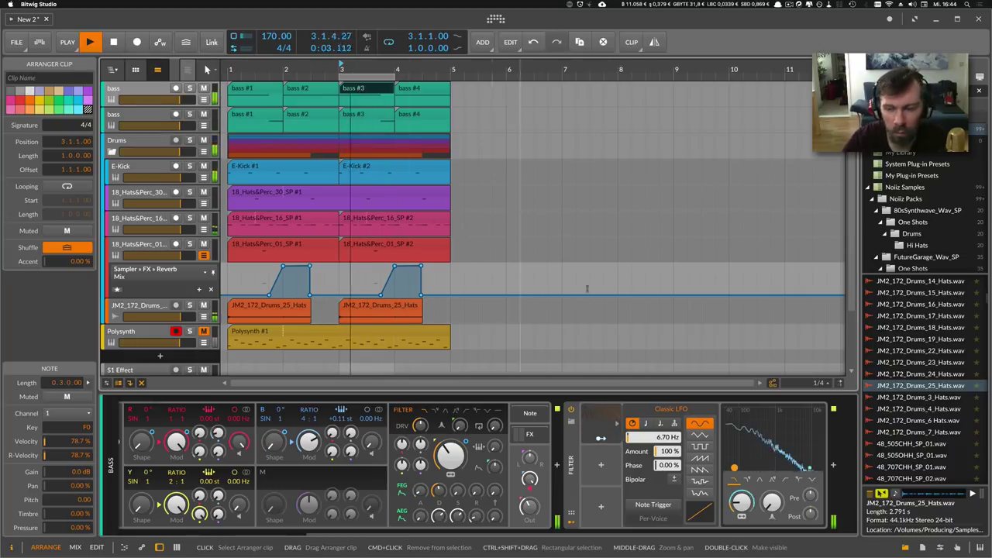
pyautogui.moveTo(641, 439); pyautogui.dragTo(641, 460)
pyautogui.moveTo(740, 500)
pyautogui.mouseDown()
pyautogui.moveTo(741, 489)
pyautogui.moveTo(740, 497)
pyautogui.mouseUp()
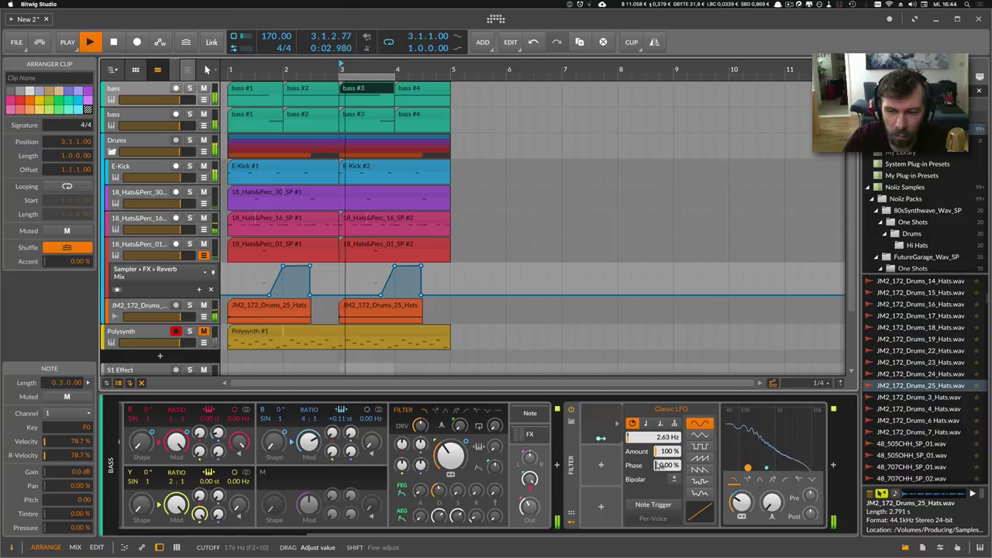
# Set the Classic LFO's rate to 1.19 Hz and its cutoff modulation to +117.00.
pyautogui.click(617, 443)
pyautogui.moveTo(665, 438); pyautogui.dragTo(665, 419)
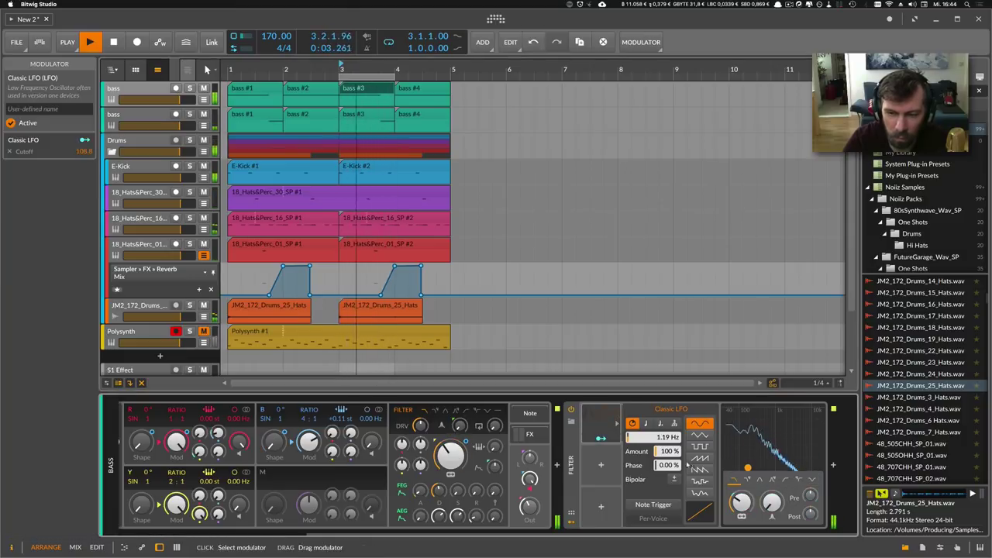
pyautogui.moveTo(741, 502); pyautogui.dragTo(741, 503)
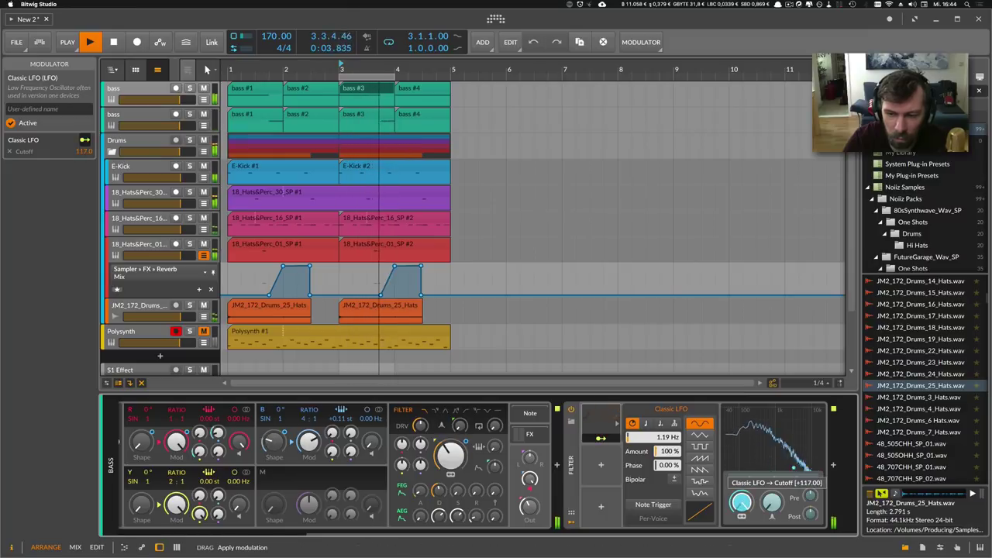
# Enable Note Trigger on the Classic LFO and settle its rate at 2.34 Hz.
pyautogui.moveTo(661, 439); pyautogui.dragTo(661, 422)
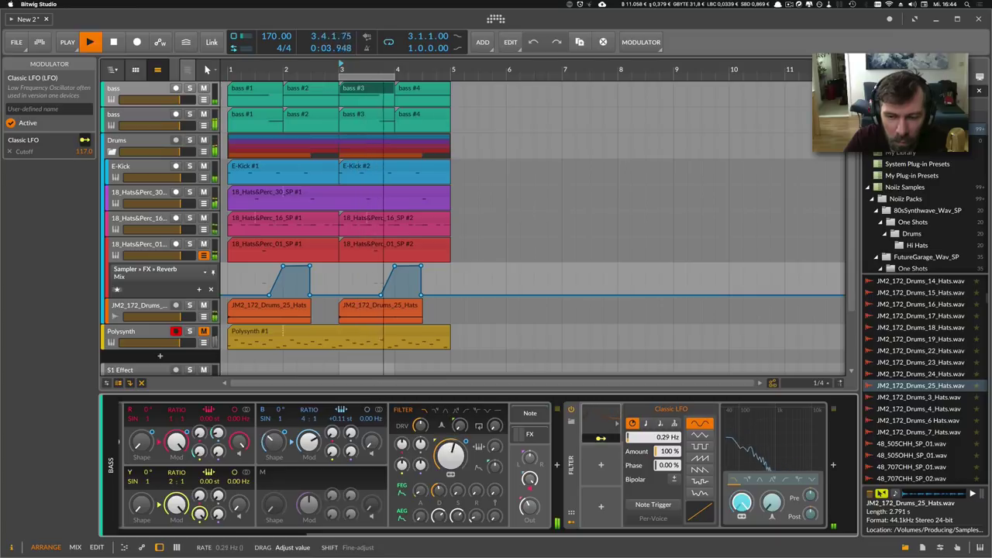
pyautogui.moveTo(668, 437); pyautogui.dragTo(668, 434)
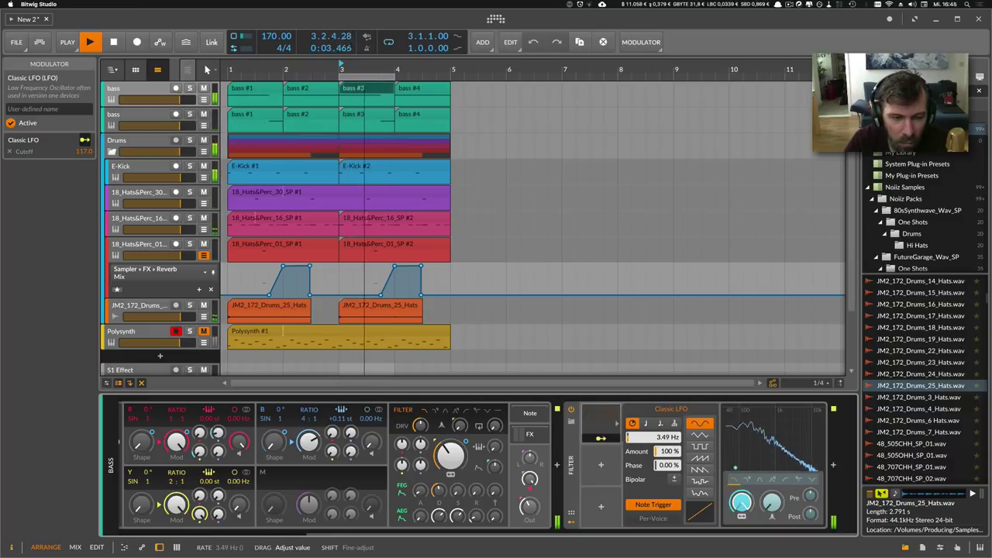
pyautogui.moveTo(668, 437); pyautogui.dragTo(669, 443)
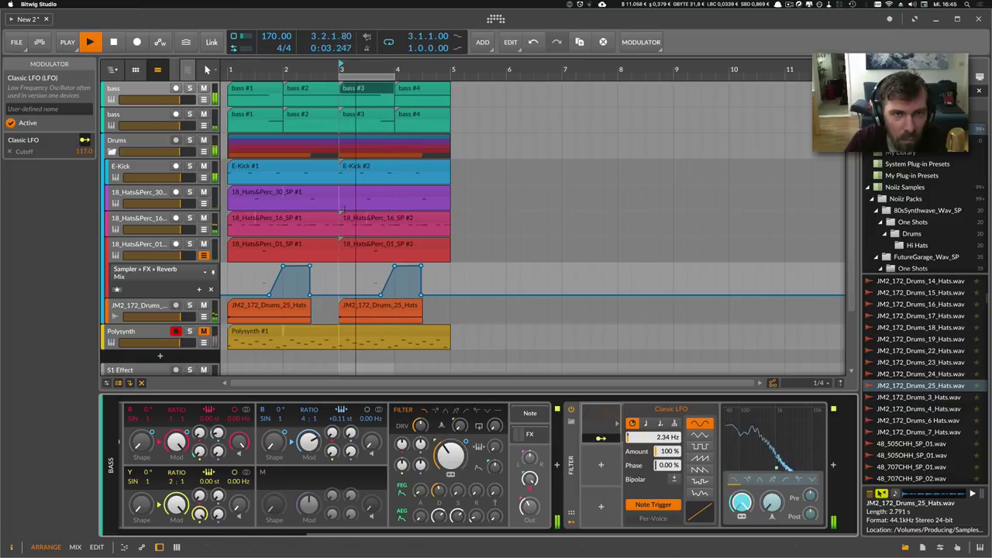
# Extend the loop region to four bars starting at bar 1.
pyautogui.moveTo(341, 67); pyautogui.dragTo(230, 67)
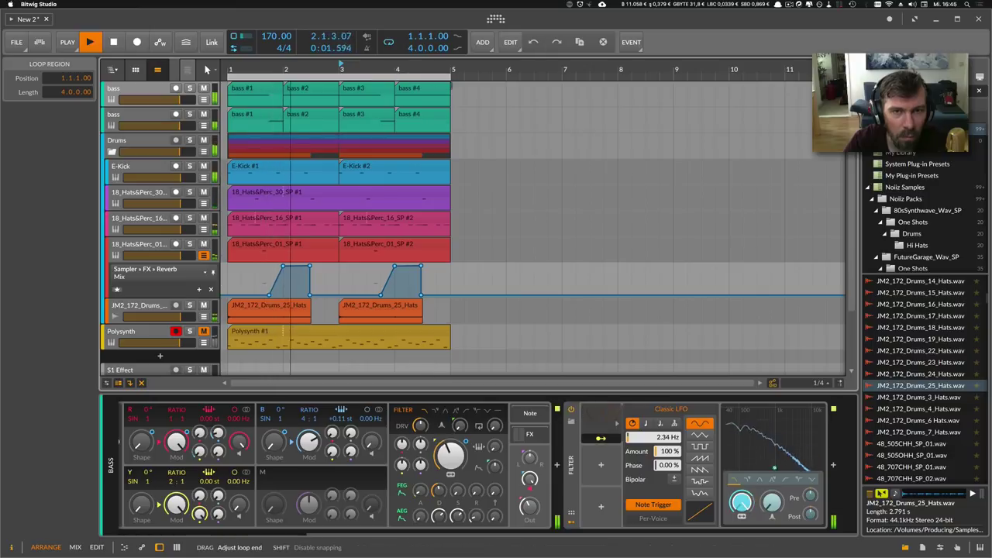
pyautogui.moveTo(396, 69); pyautogui.dragTo(453, 70)
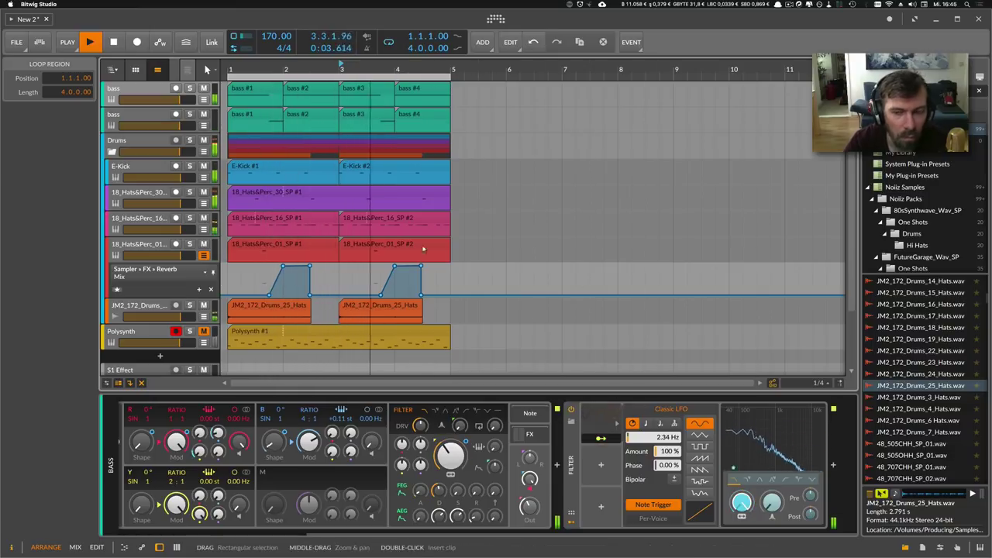
# Automate the upper bass track's LFO rate with a ramp from mid bar 2 up to 19.2 Hz at the bar's end.
pyautogui.click(204, 100)
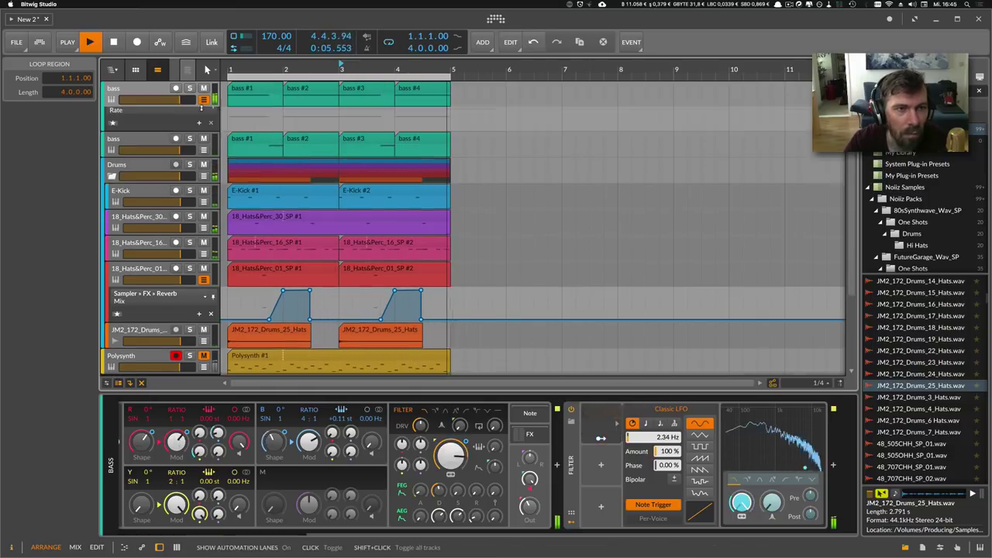
pyautogui.press('space')
pyautogui.doubleClick(312, 121)
pyautogui.moveTo(311, 120); pyautogui.dragTo(337, 117)
pyautogui.press('space')
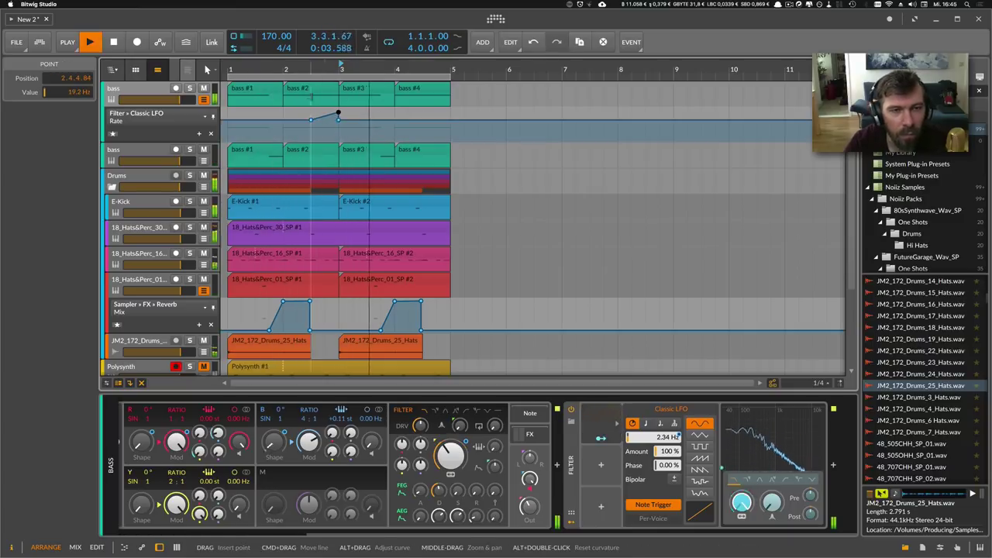
# Audition the LFO rate ramp from bar 2 and lower its peak point at the end of that bar.
pyautogui.press('space')
pyautogui.press('space')
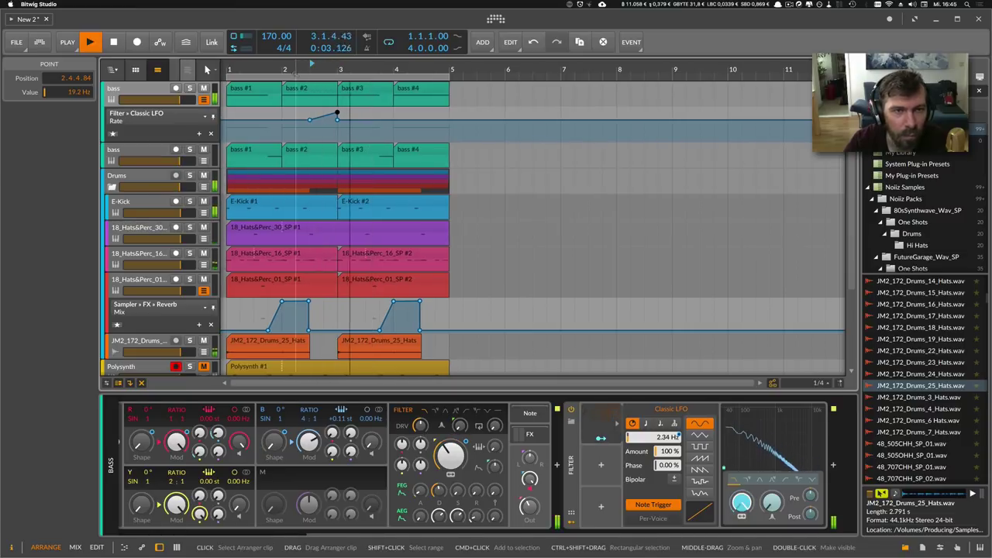
pyautogui.press('space')
pyautogui.click(284, 70)
pyautogui.press('space')
pyautogui.moveTo(335, 114); pyautogui.dragTo(336, 116)
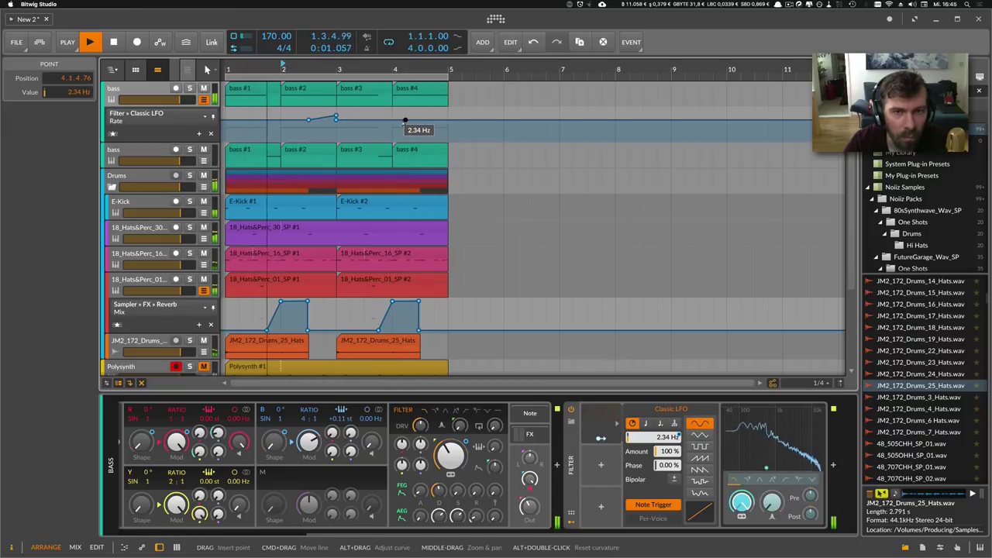
# Add a second LFO rate ramp in bar 4, rising from 2.34 Hz to 6.32 Hz at the start of bar 5.
pyautogui.click(439, 122)
pyautogui.doubleClick(440, 120)
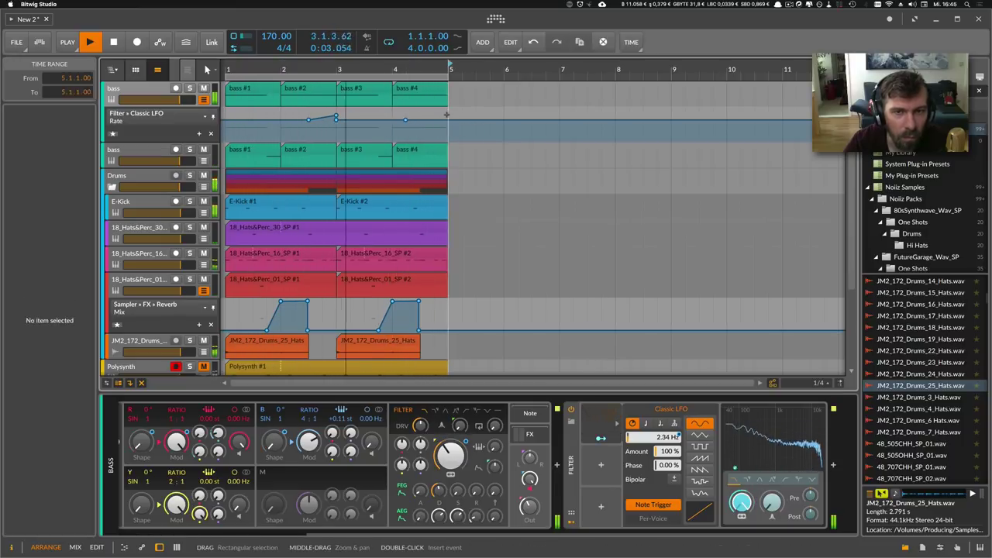
pyautogui.doubleClick(449, 115)
pyautogui.moveTo(448, 115); pyautogui.dragTo(448, 117)
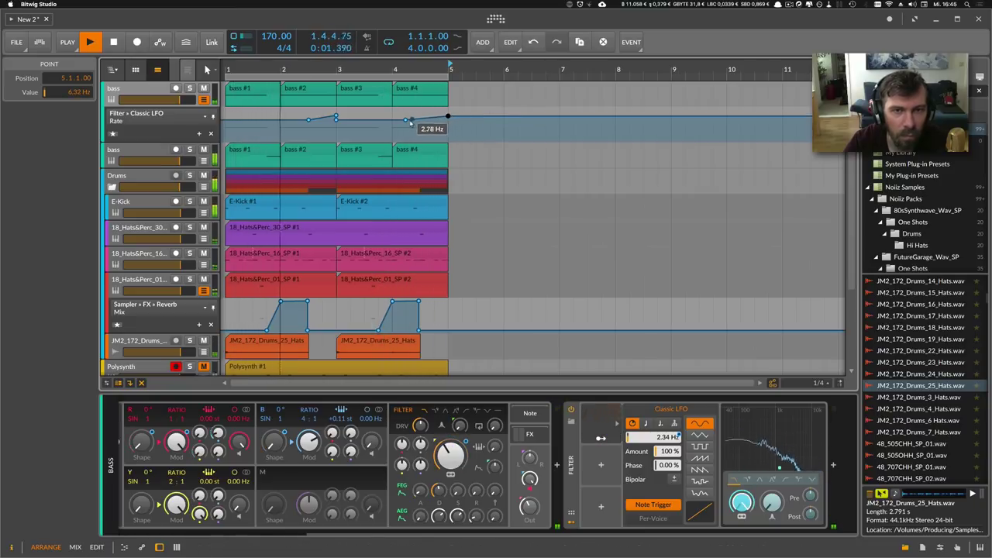
# Lower the LFO rate automation point at the end of bar 2 to 0.46 Hz.
pyautogui.moveTo(336, 117); pyautogui.dragTo(336, 124)
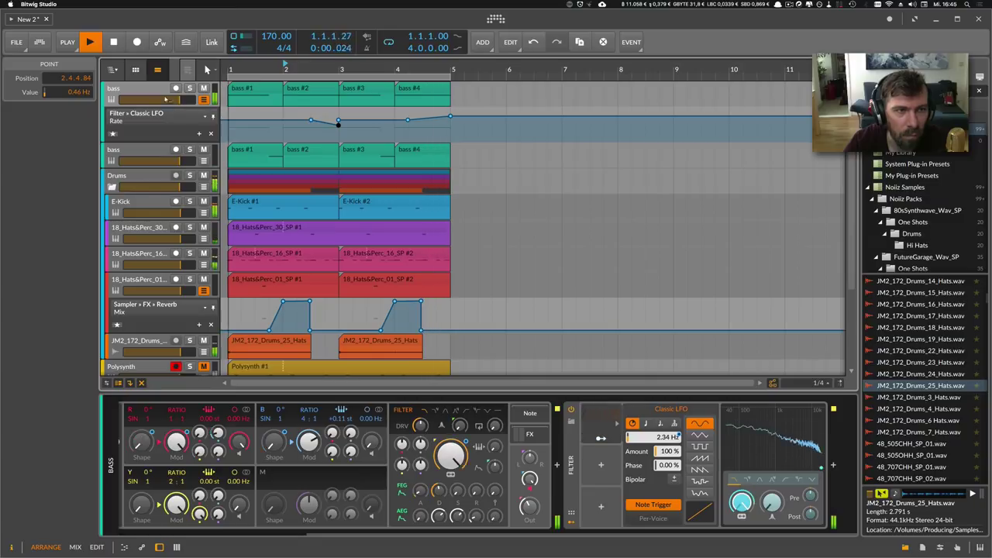
# Expand the FX chain of the upper bass track's Phase-4 and set its voice gain to about -1.4 dB.
pyautogui.click(150, 90)
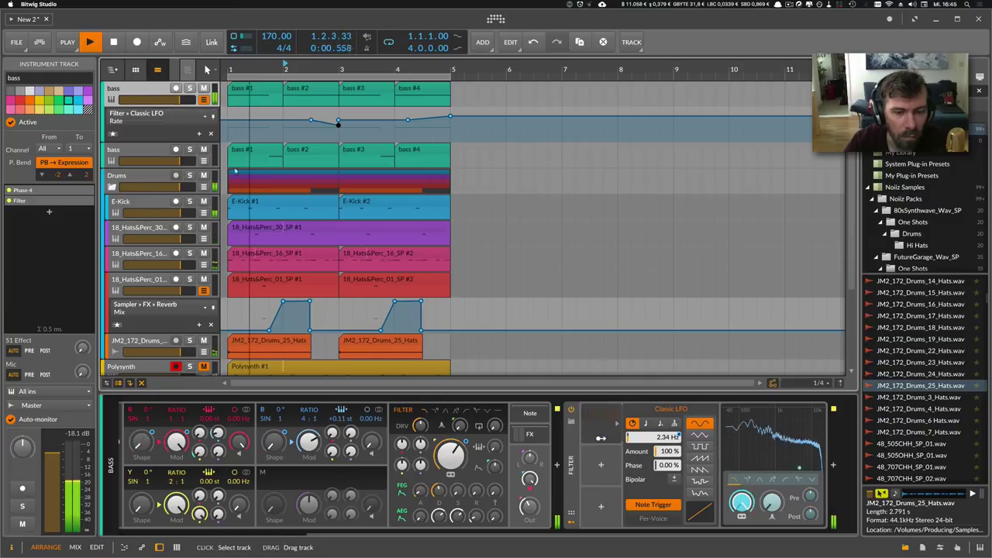
pyautogui.click(530, 434)
pyautogui.click(530, 480)
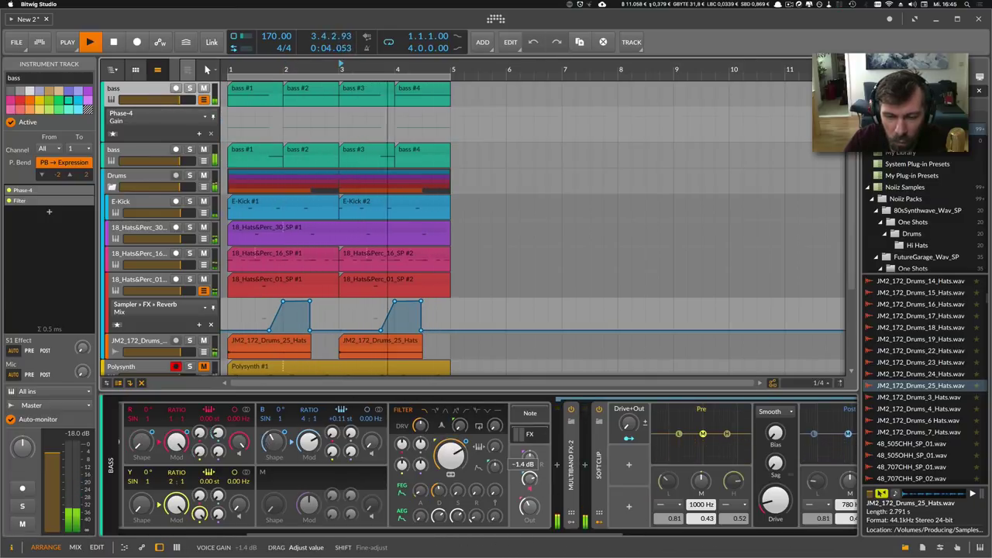
pyautogui.moveTo(530, 480); pyautogui.dragTo(530, 479)
# Adjust the SoftClip drive and the Phase-4 output level on the upper bass.
pyautogui.moveTo(538, 534); pyautogui.dragTo(702, 534)
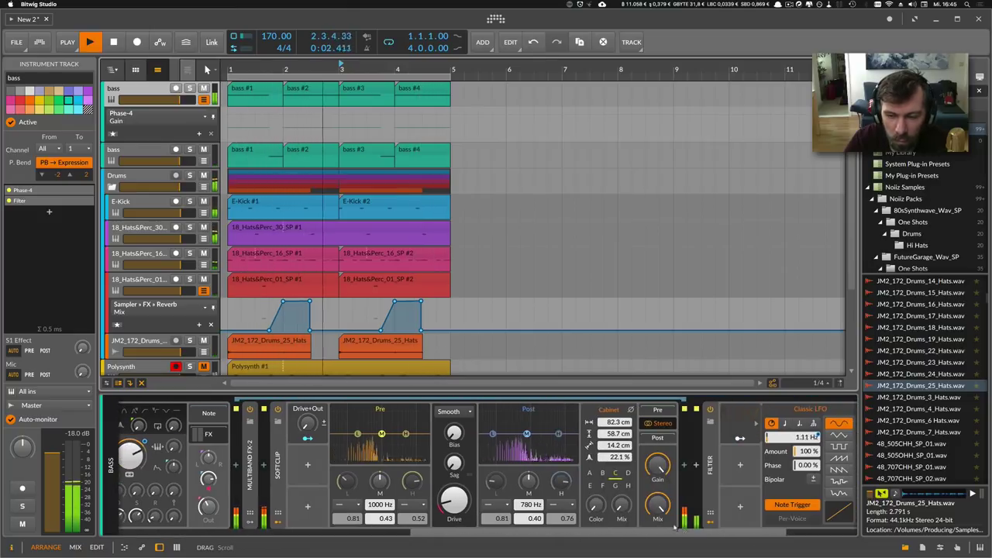
pyautogui.moveTo(454, 501); pyautogui.dragTo(454, 512)
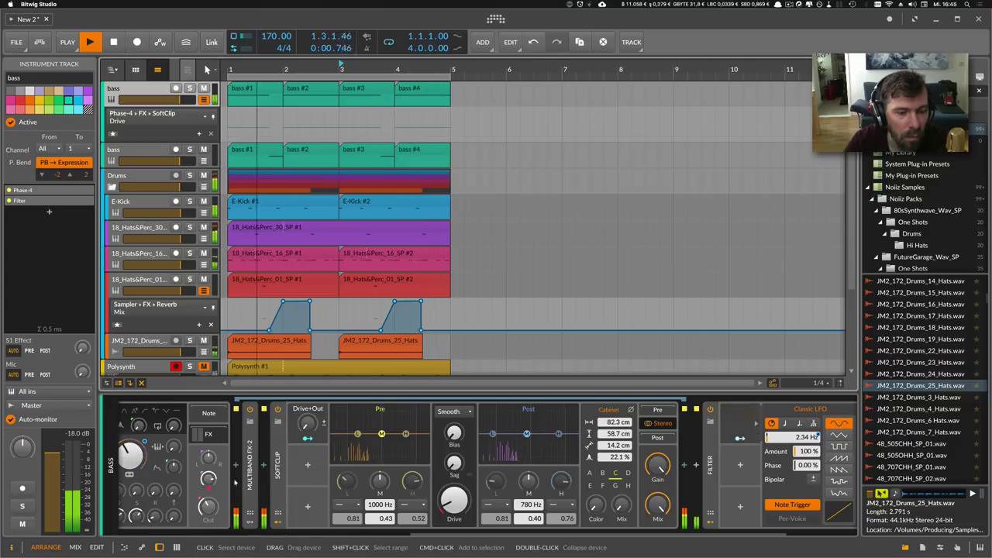
pyautogui.moveTo(208, 506); pyautogui.dragTo(208, 510)
# Adjust the Phase-4's R oscillator Mod amount, its Y-to-R modulation and the filter drive.
pyautogui.hscroll(-10, 480, 465)
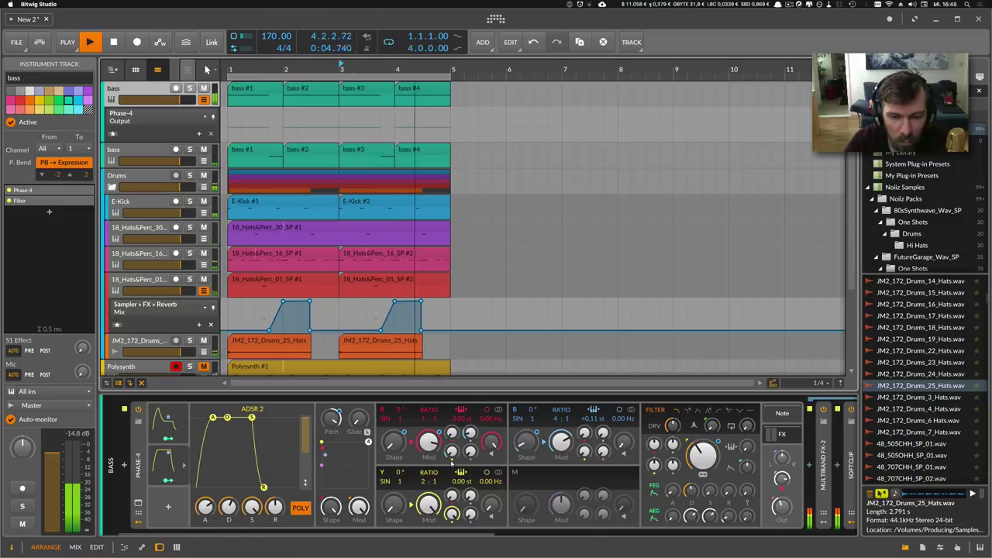
pyautogui.moveTo(429, 442); pyautogui.dragTo(429, 442)
pyautogui.moveTo(452, 451); pyautogui.dragTo(452, 454)
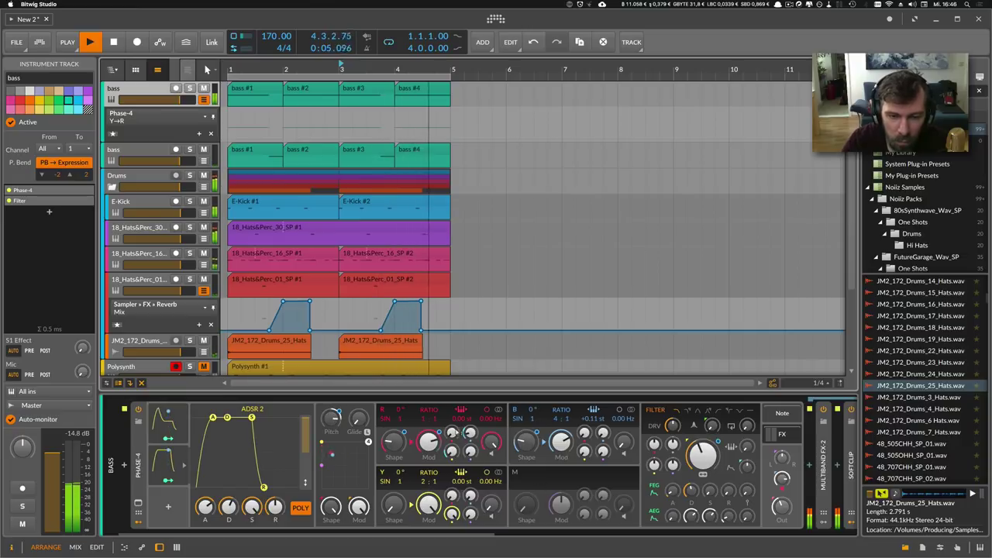
pyautogui.moveTo(673, 425); pyautogui.dragTo(672, 428)
# Move the Filter device into the Phase-4's FX chain, between Multiband FX-2 and SoftClip.
pyautogui.click(511, 534)
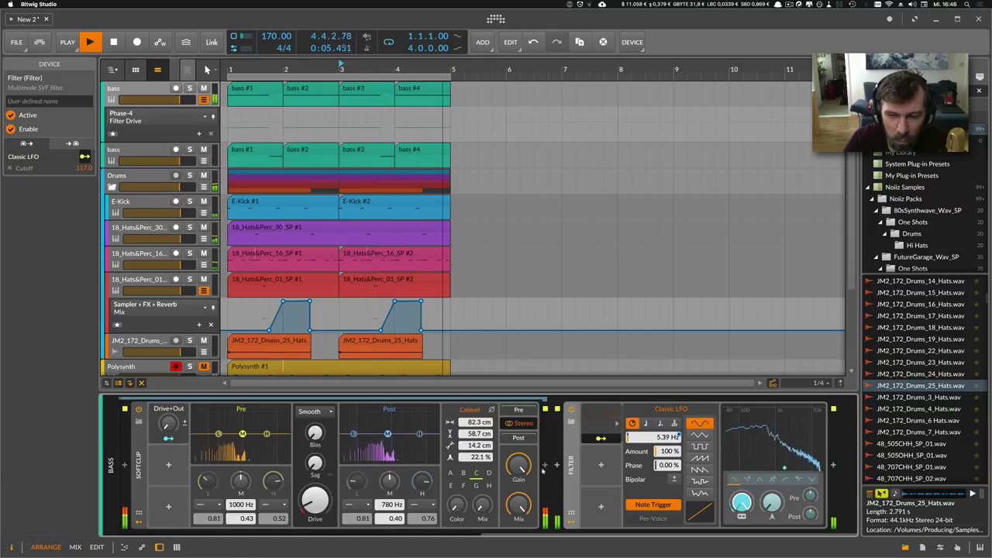
pyautogui.click(177, 465)
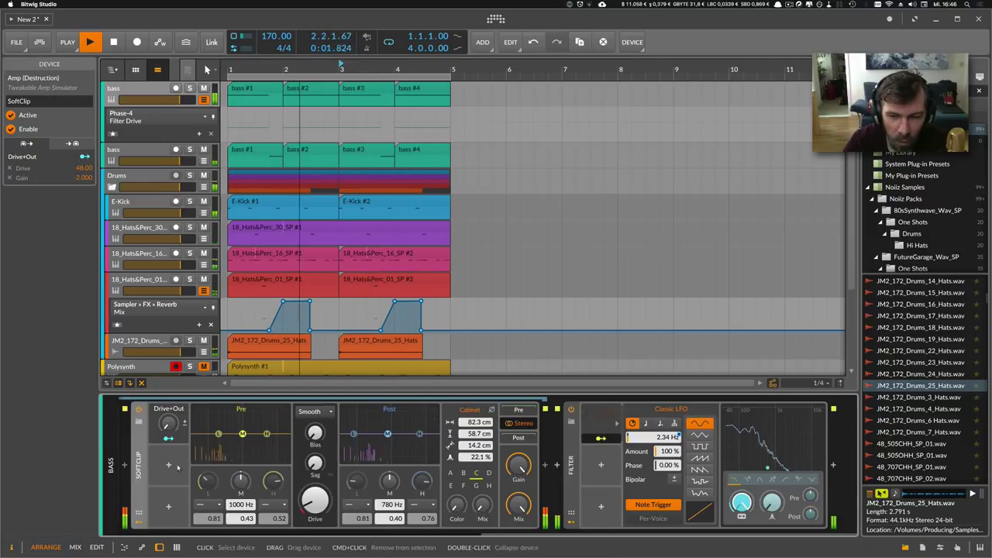
pyautogui.moveTo(571, 465); pyautogui.dragTo(127, 465)
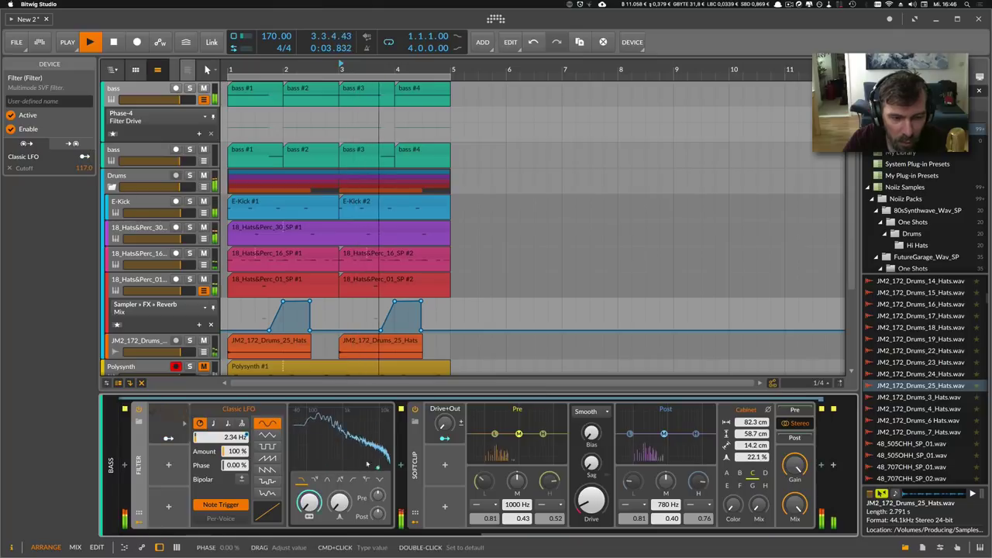
pyautogui.moveTo(543, 534); pyautogui.dragTo(502, 534)
# Adjust the SoftClip drive and boost its mid bands, Pre at 1.57 kHz and Post at 1.89 kHz.
pyautogui.moveTo(670, 500)
pyautogui.mouseDown()
pyautogui.moveTo(671, 467)
pyautogui.moveTo(670, 500)
pyautogui.mouseUp()
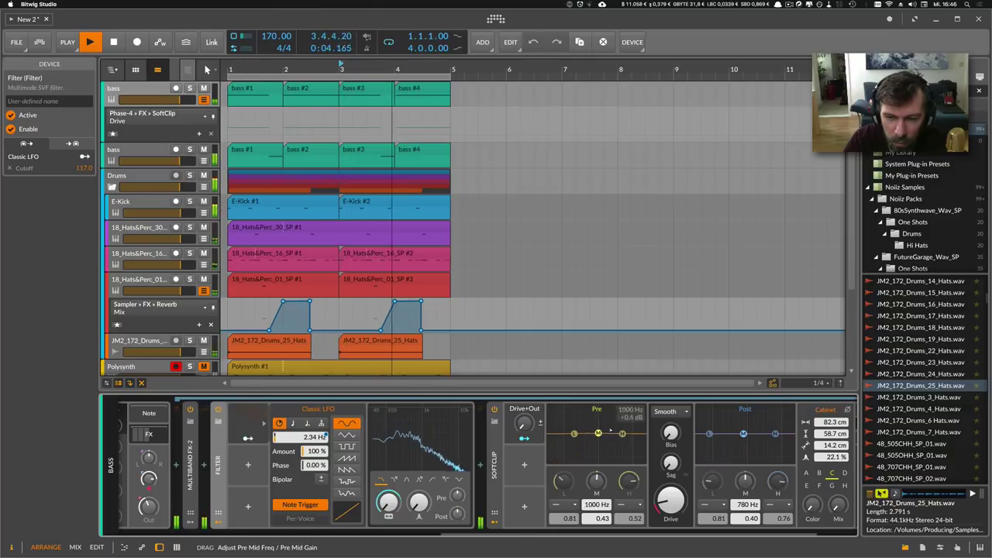
pyautogui.moveTo(611, 429); pyautogui.dragTo(633, 421)
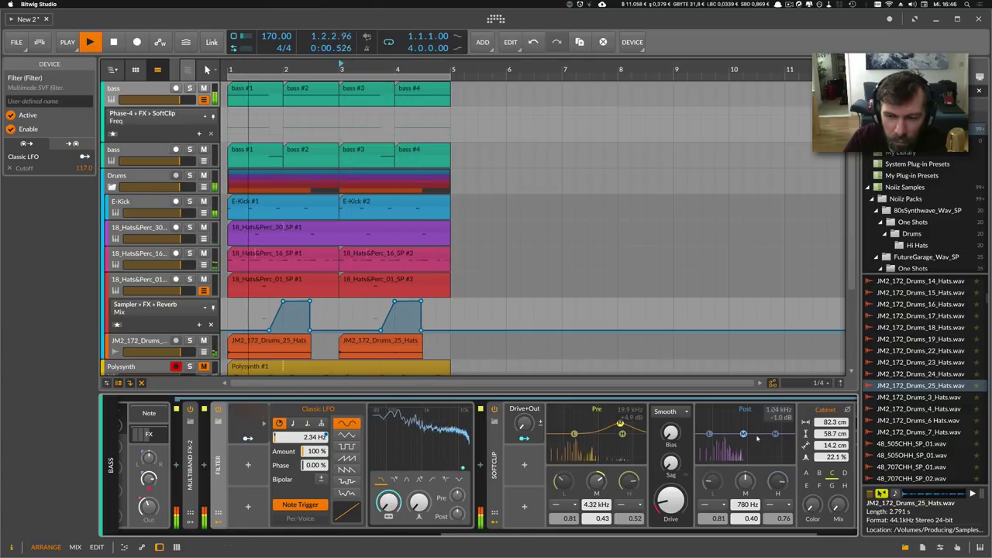
pyautogui.moveTo(744, 434)
pyautogui.mouseDown()
pyautogui.moveTo(770, 420)
pyautogui.moveTo(757, 421)
pyautogui.mouseUp()
pyautogui.moveTo(620, 424); pyautogui.dragTo(606, 426)
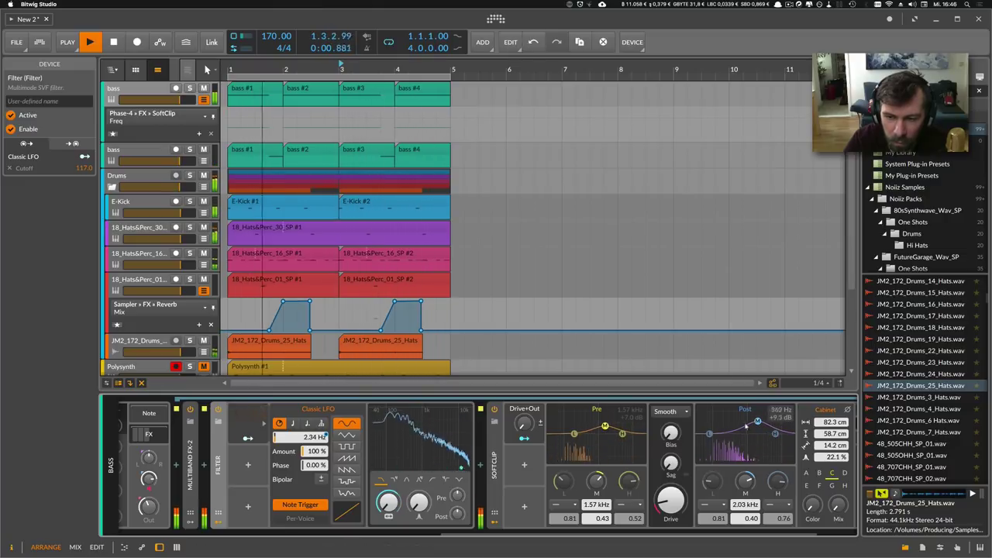
pyautogui.moveTo(757, 421); pyautogui.dragTo(756, 424)
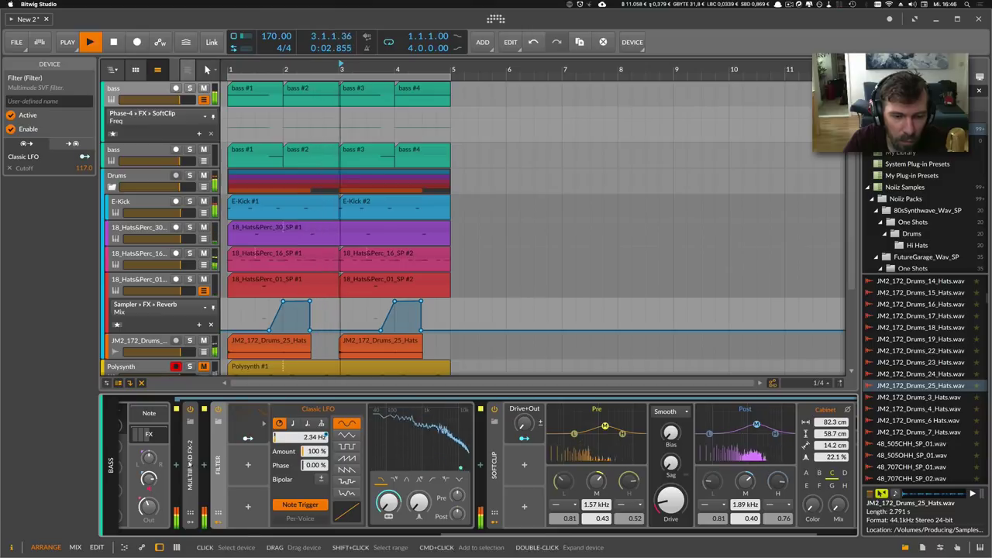
pyautogui.click(189, 465)
pyautogui.moveTo(791, 461); pyautogui.dragTo(868, 460)
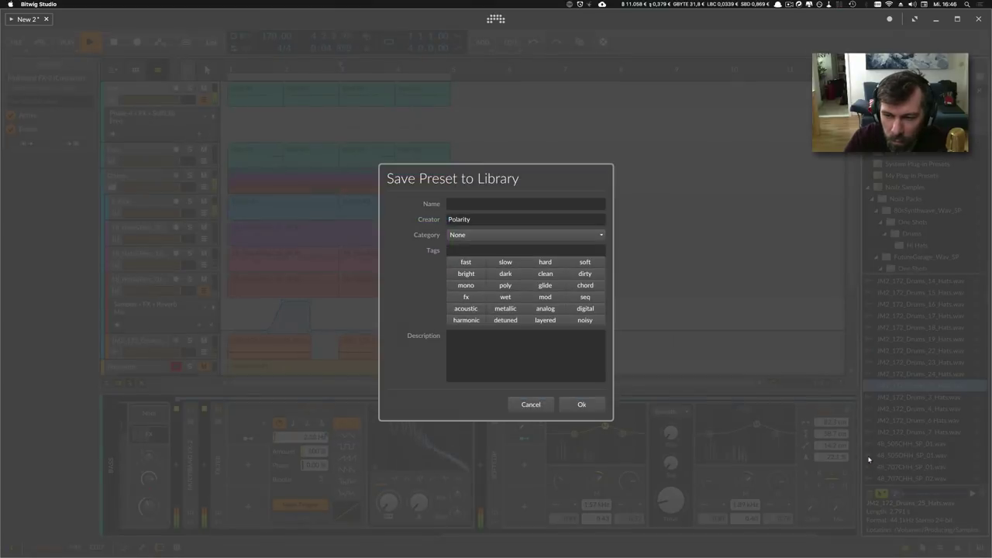
pyautogui.click(527, 406)
# Hide the browser and move Multiband FX-2 to the end of the FX chain, after SoftClip.
pyautogui.moveTo(465, 535)
pyautogui.mouseDown()
pyautogui.moveTo(426, 534)
pyautogui.moveTo(470, 534)
pyautogui.mouseUp()
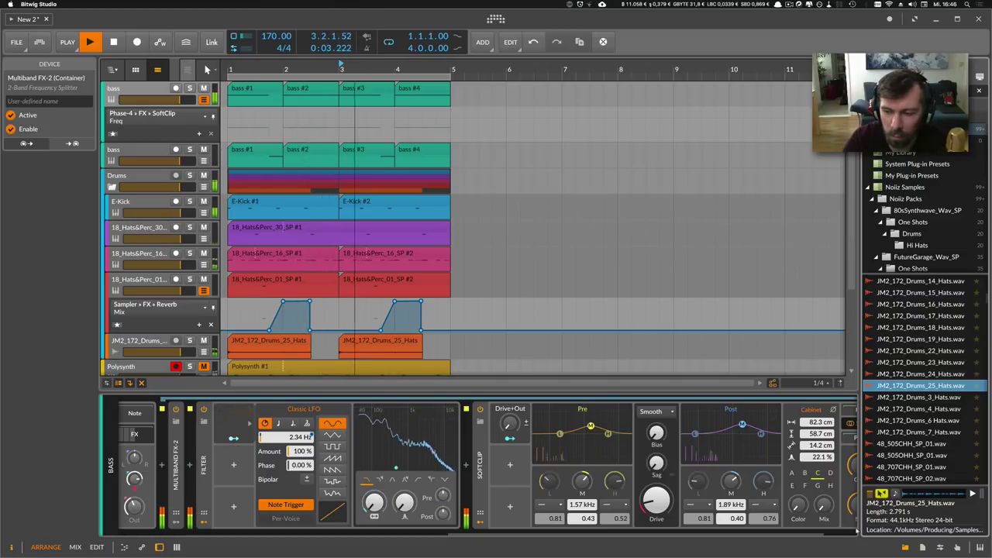
pyautogui.click(904, 547)
pyautogui.moveTo(241, 465); pyautogui.dragTo(952, 465)
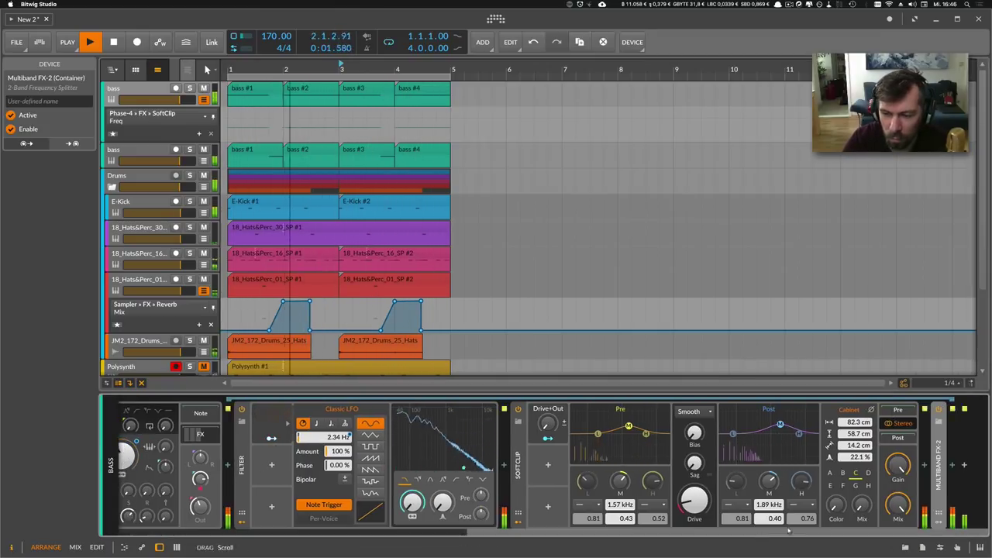
# Fine-tune the SoftClip mid bands to 1.75 kHz in Post and 1.77 kHz in Pre, and stop playback.
pyautogui.moveTo(780, 424); pyautogui.dragTo(779, 427)
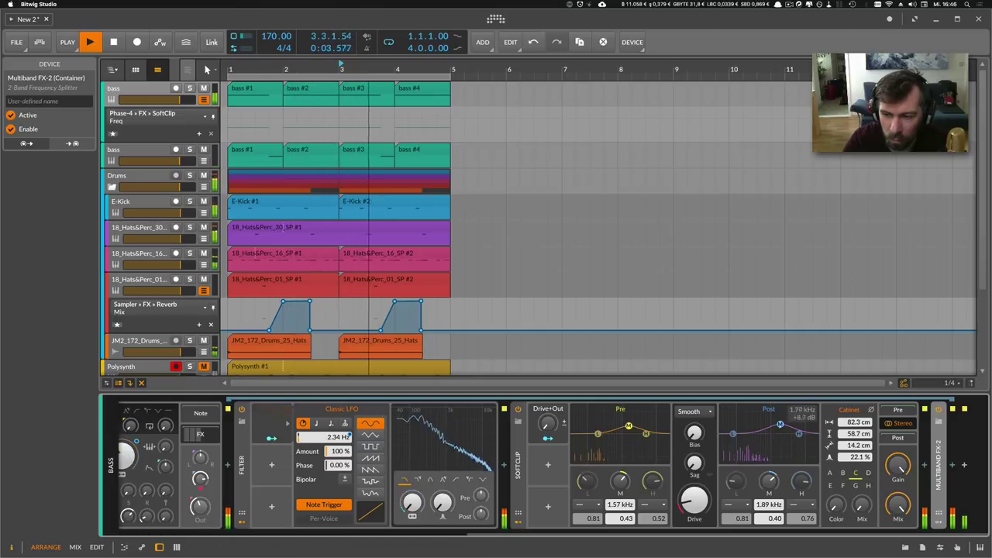
pyautogui.moveTo(629, 426); pyautogui.dragTo(631, 426)
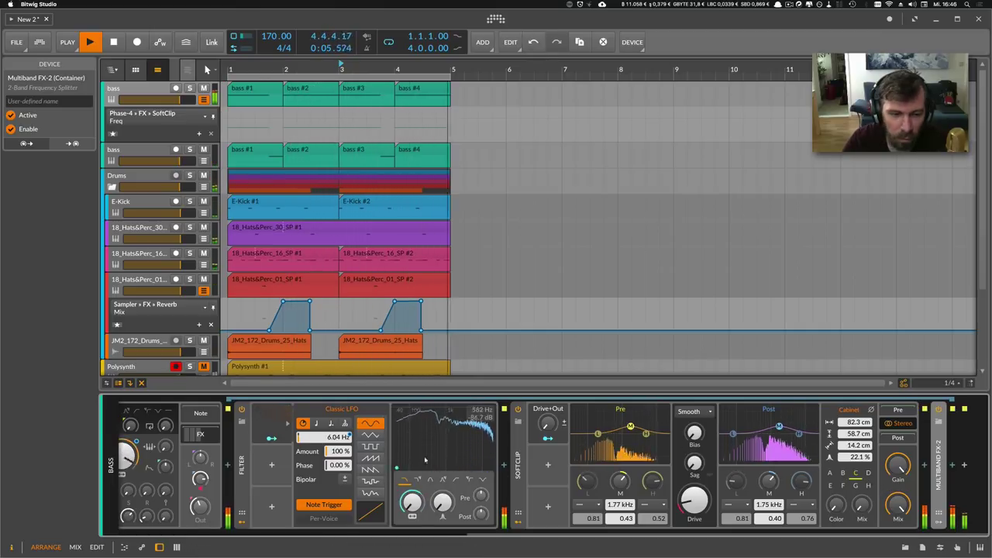
pyautogui.press('space')
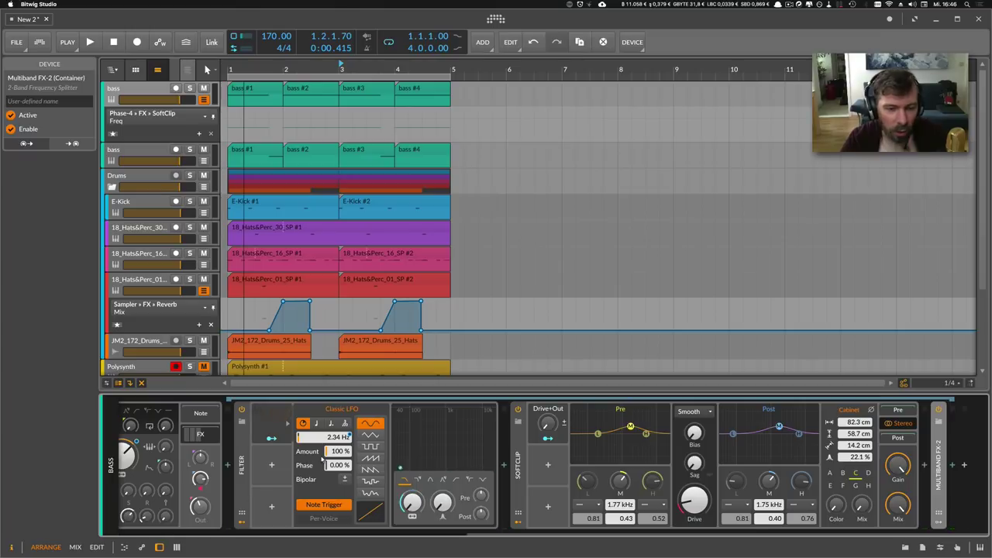
# Collapse the Phase-4's FX chain and play the loop with the upper bass track selected.
pyautogui.hscroll(-10, 251, 513)
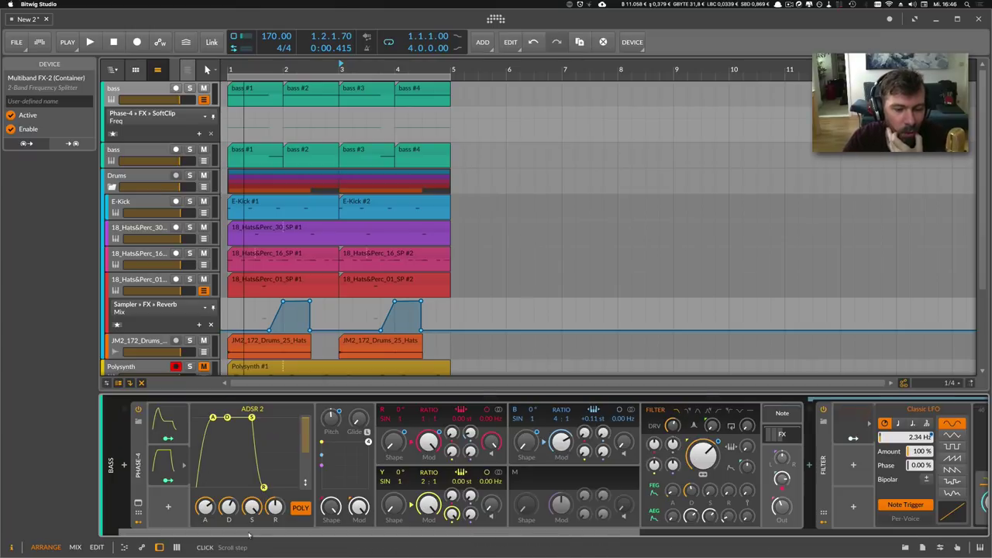
pyautogui.click(783, 436)
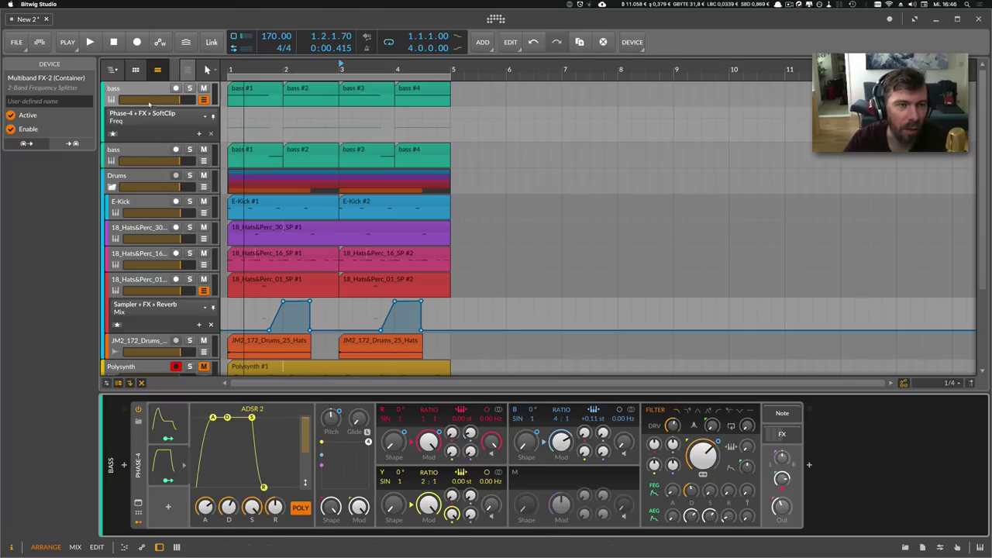
pyautogui.click(145, 89)
pyautogui.press('space')
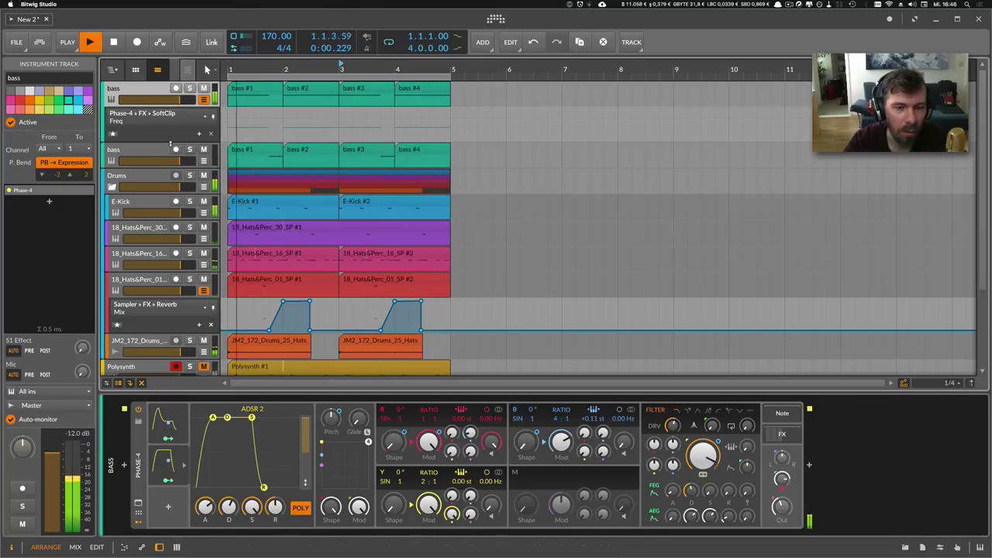
# Stop playback and scale the Polysynth clip to 200%.
pyautogui.scroll(-3, 182, 188)
pyautogui.click(243, 162)
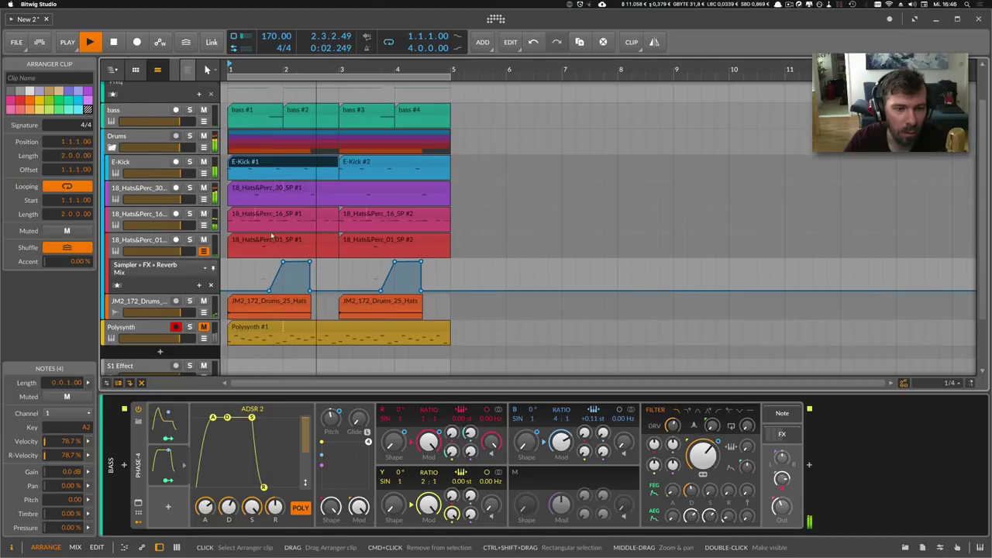
pyautogui.press('space')
pyautogui.click(261, 328)
pyautogui.rightClick(270, 329)
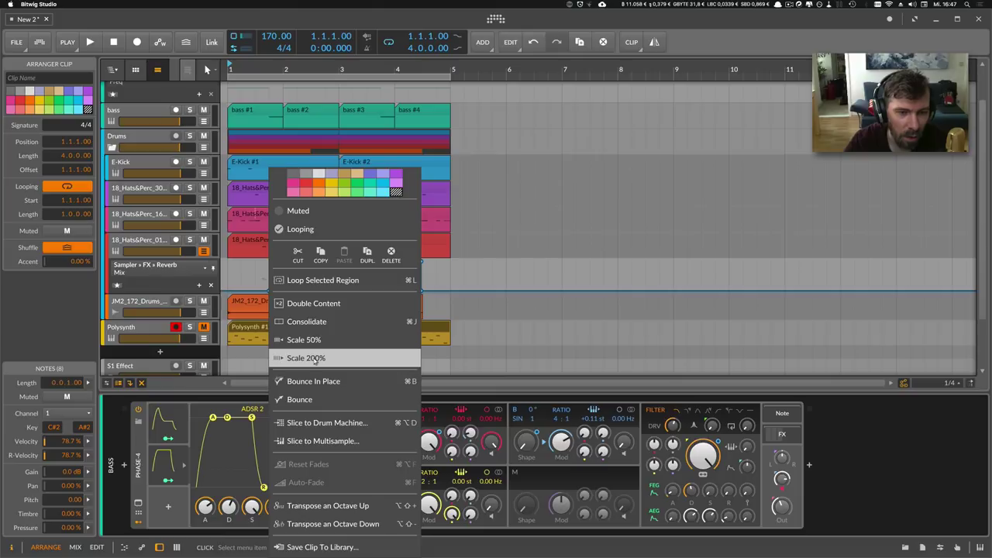
pyautogui.click(315, 359)
# Unmute the Polysynth track and adjust the synth's gain while the loop plays.
pyautogui.press('space')
pyautogui.press('space')
pyautogui.click(206, 328)
pyautogui.press('space')
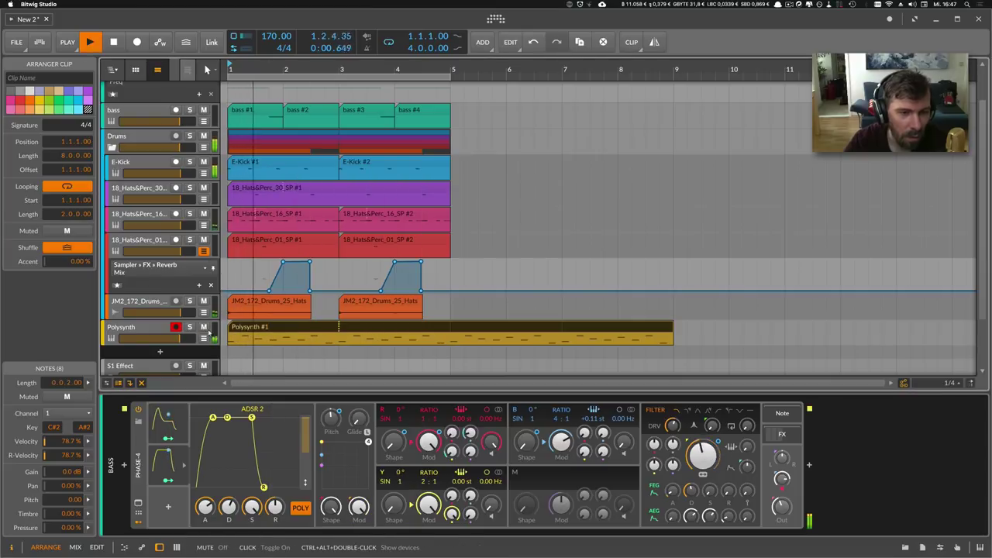
pyautogui.click(155, 329)
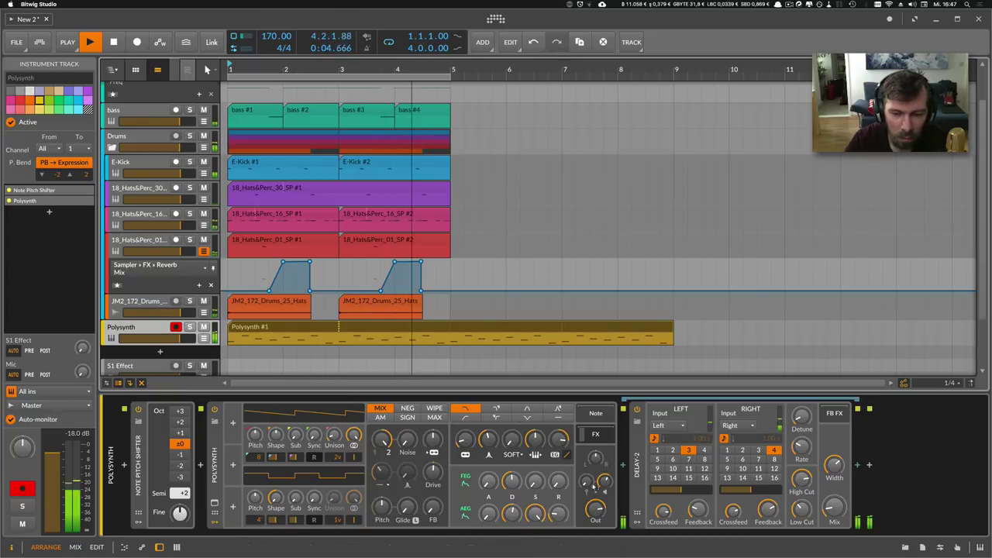
pyautogui.moveTo(604, 483); pyautogui.dragTo(604, 481)
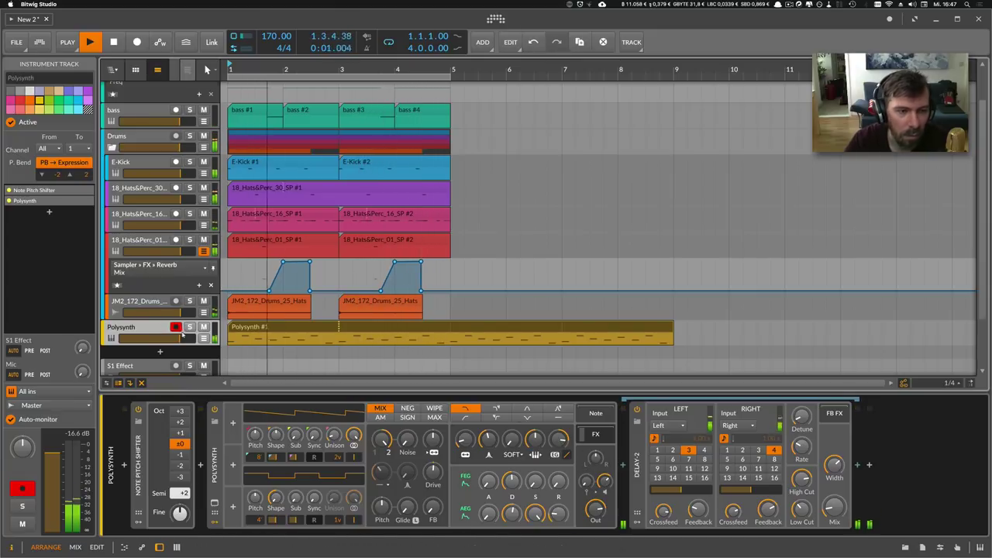
# Fold the Drums group and fine-tune the Polysynth's oscillator, filter and filter envelope decay during playback.
pyautogui.scroll(2, 143, 256)
pyautogui.click(111, 187)
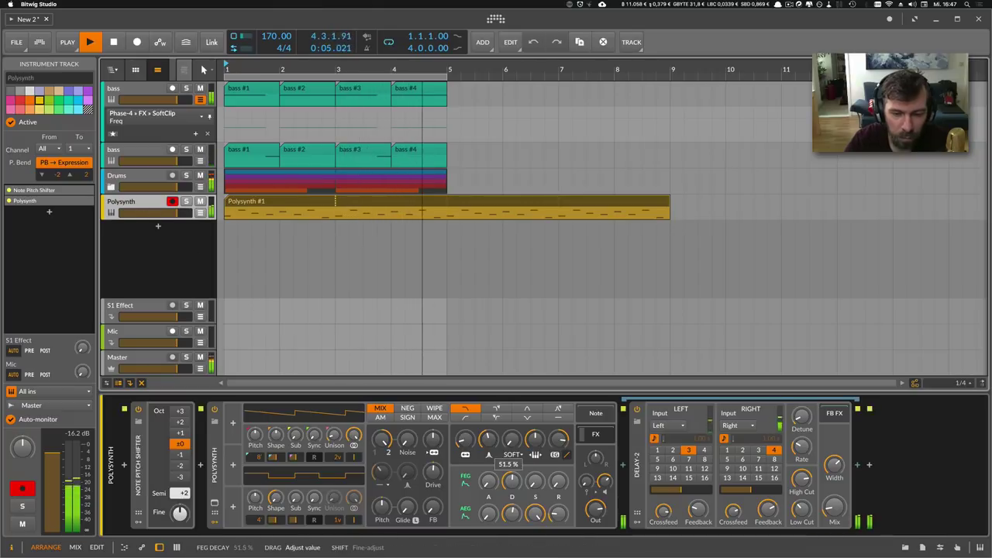
pyautogui.moveTo(535, 439); pyautogui.dragTo(535, 440)
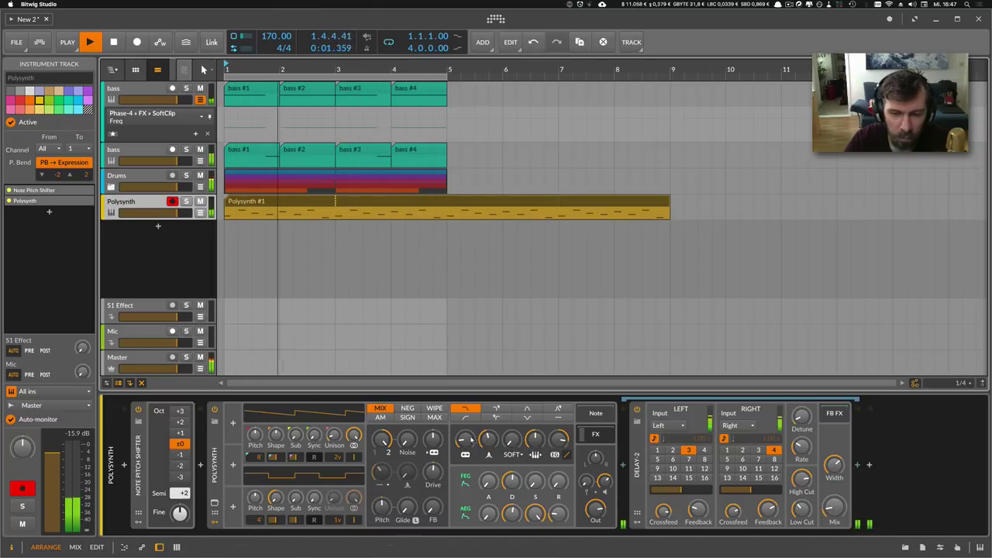
pyautogui.moveTo(334, 436); pyautogui.dragTo(334, 435)
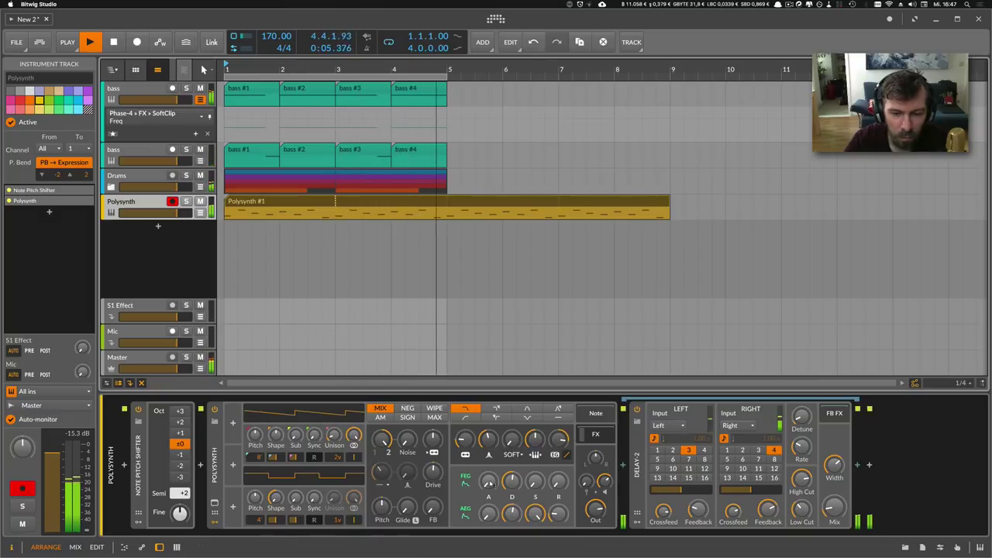
pyautogui.moveTo(511, 482); pyautogui.dragTo(511, 481)
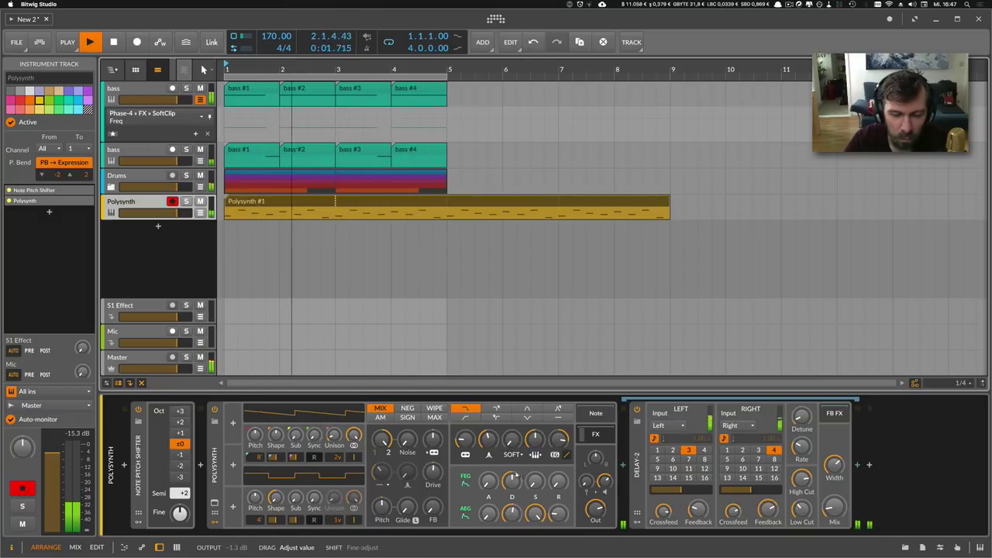
# Split the Polysynth clip at bar 5 and delete the part beyond it, keeping a four-bar clip.
pyautogui.click(328, 205)
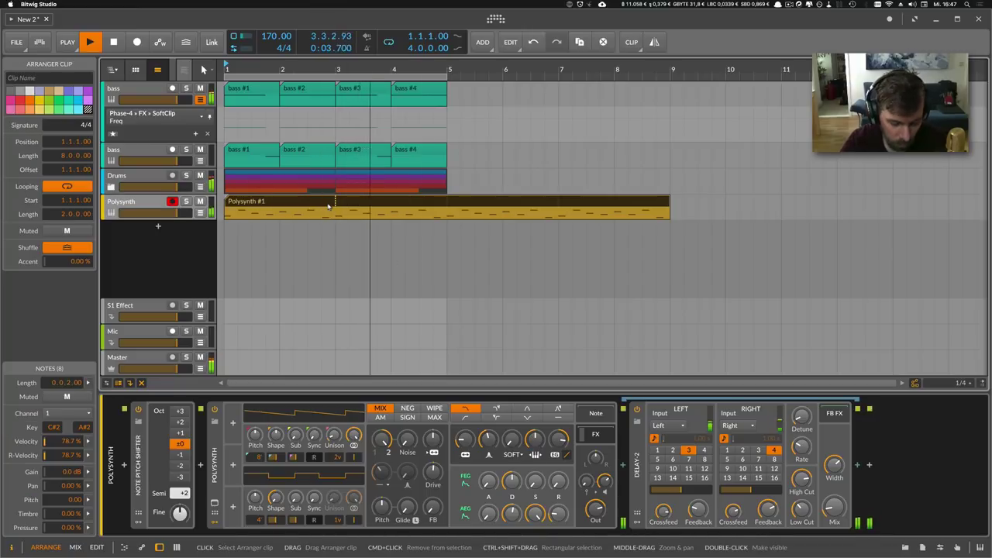
pyautogui.click(449, 215)
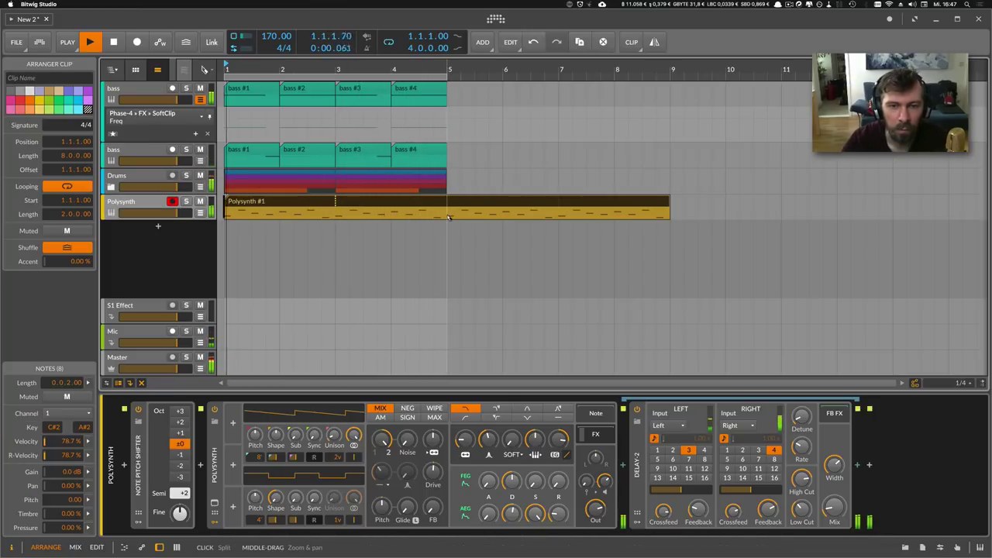
pyautogui.press('super+e')
pyautogui.press('Delete')
pyautogui.click(402, 203)
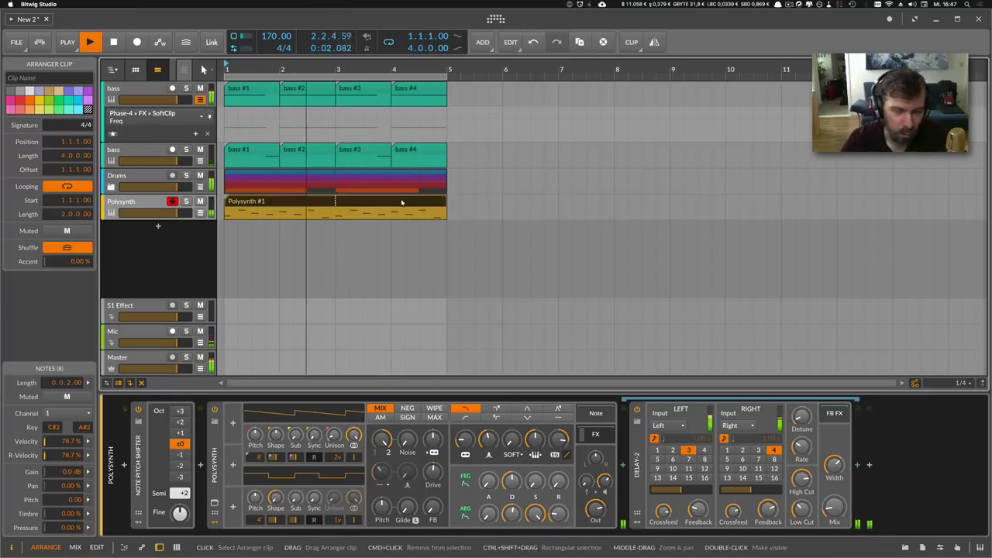
# Consolidate the looped Polysynth clip into a single four-bar clip and open its notes for editing.
pyautogui.press('super+j')
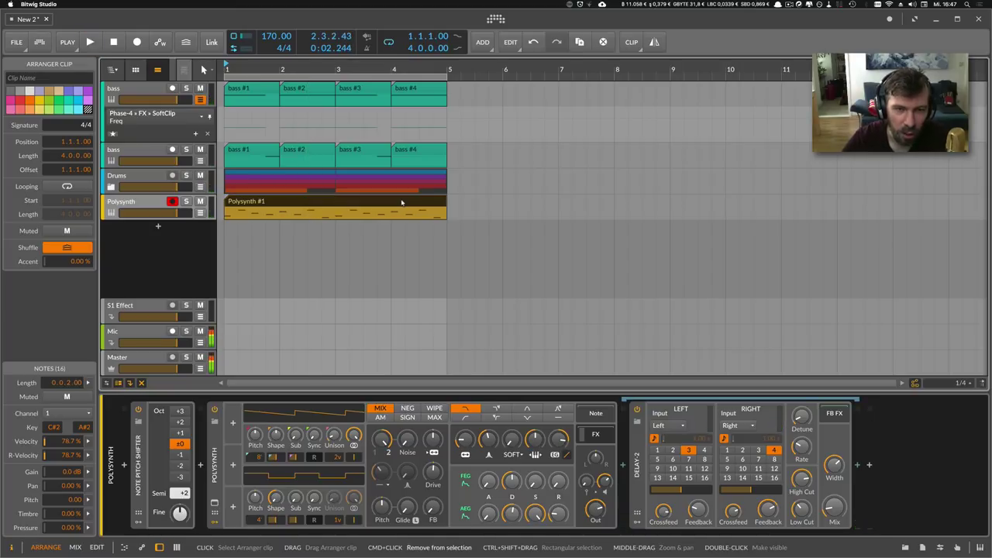
pyautogui.doubleClick(393, 200)
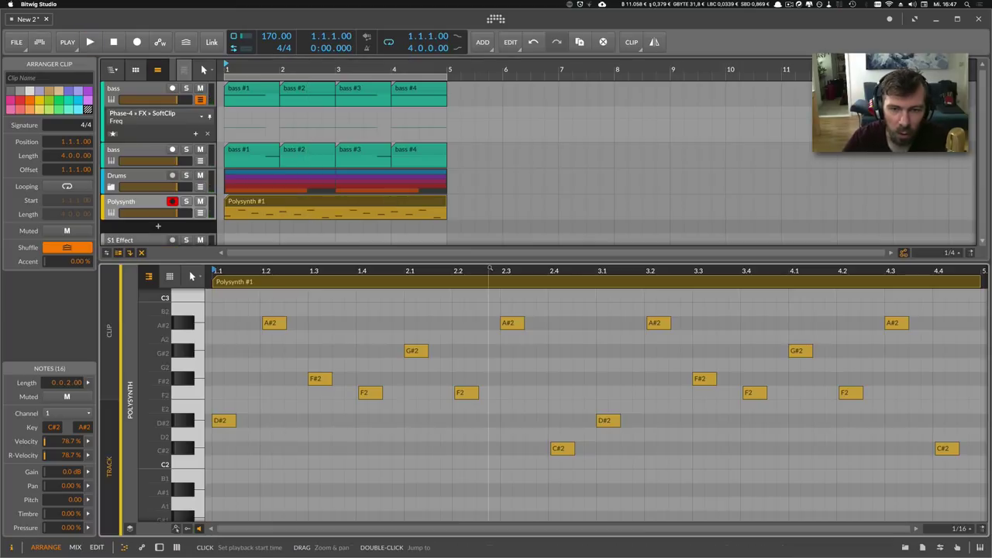
# Raise the last note of the Polysynth clip's fourth bar to F#2 and start playback.
pyautogui.click(409, 304)
pyautogui.moveTo(420, 271); pyautogui.dragTo(423, 326)
pyautogui.click(433, 451)
pyautogui.press('Up')
pyautogui.press('Up')
pyautogui.press('Up')
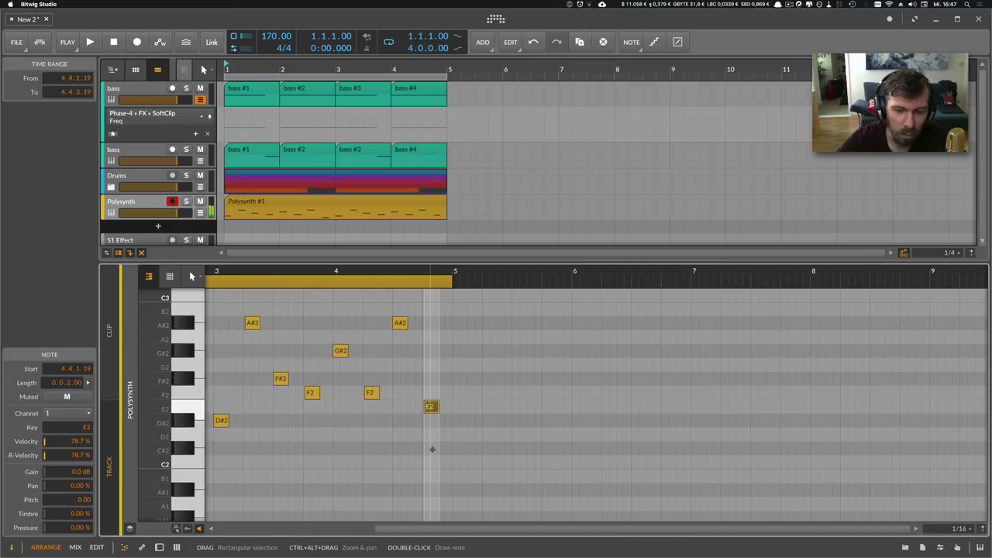
pyautogui.press('space')
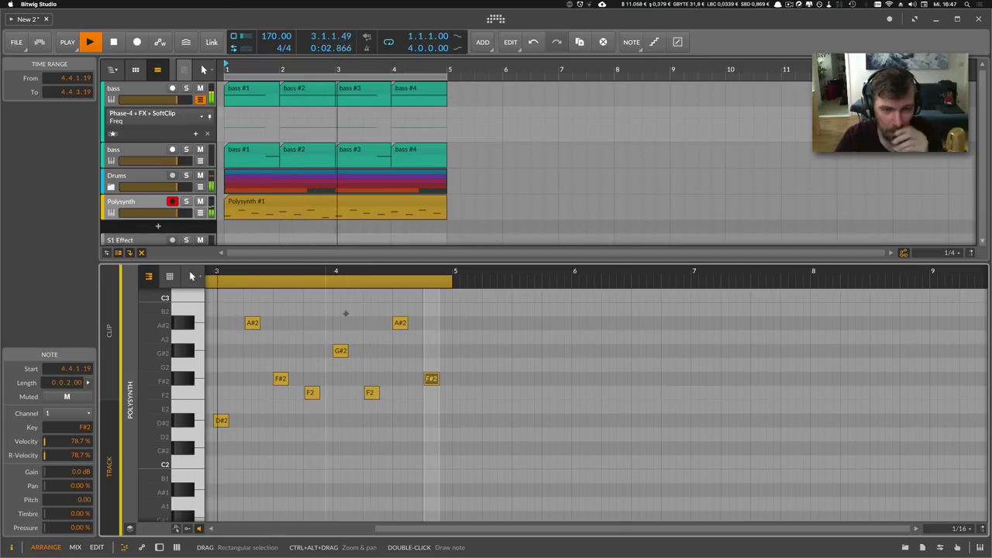
# Add a sixteenth-long G#2 note at 4.2.4 in the Polysynth clip, just before the final A#2.
pyautogui.doubleClick(373, 309)
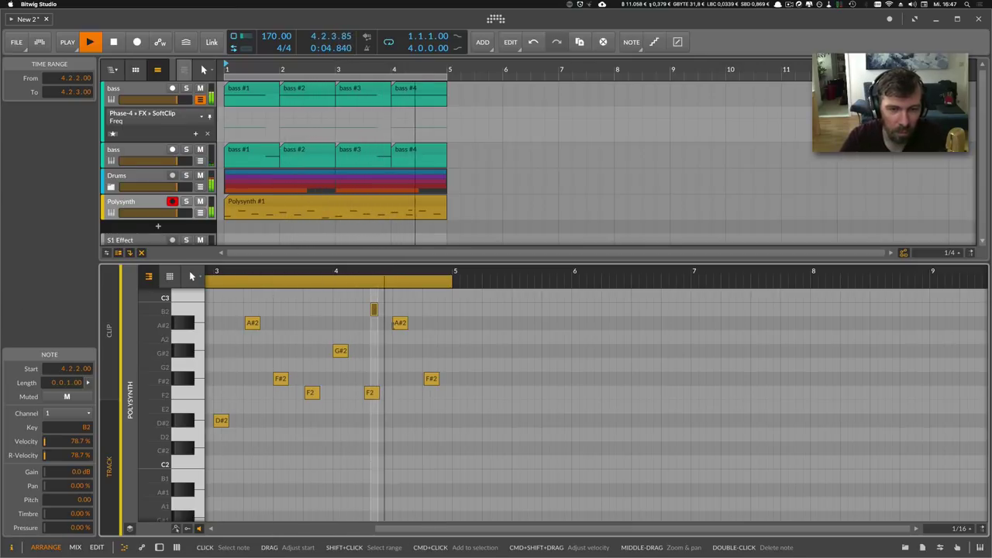
pyautogui.press('Right')
pyautogui.press('Up')
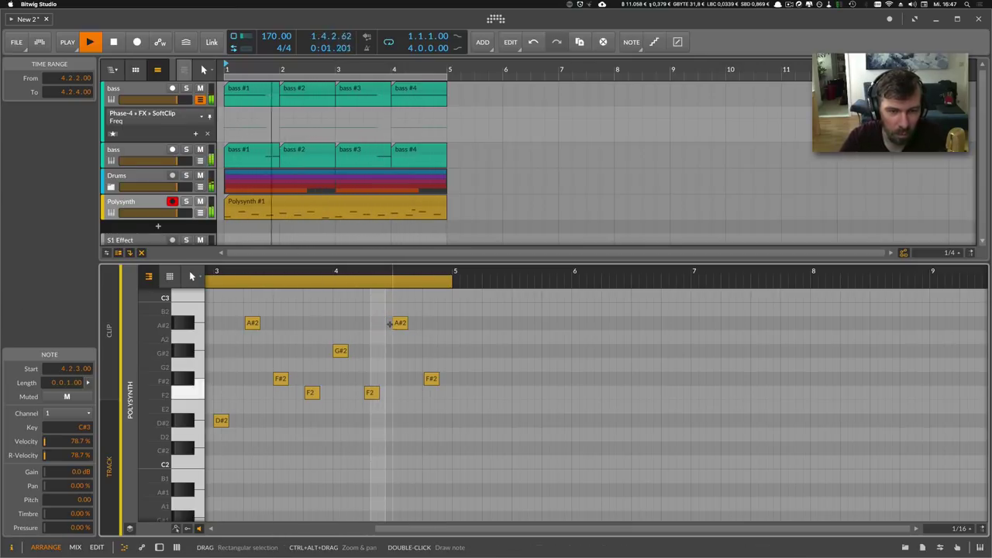
pyautogui.press('Down')
pyautogui.press('Down')
pyautogui.press('Down')
pyautogui.press('Down')
pyautogui.press('Down')
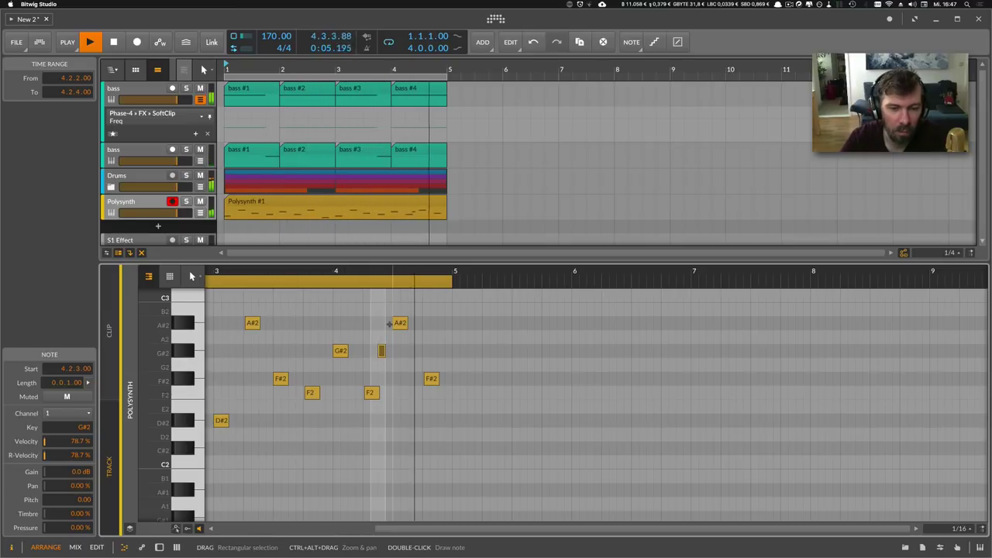
pyautogui.press('Right')
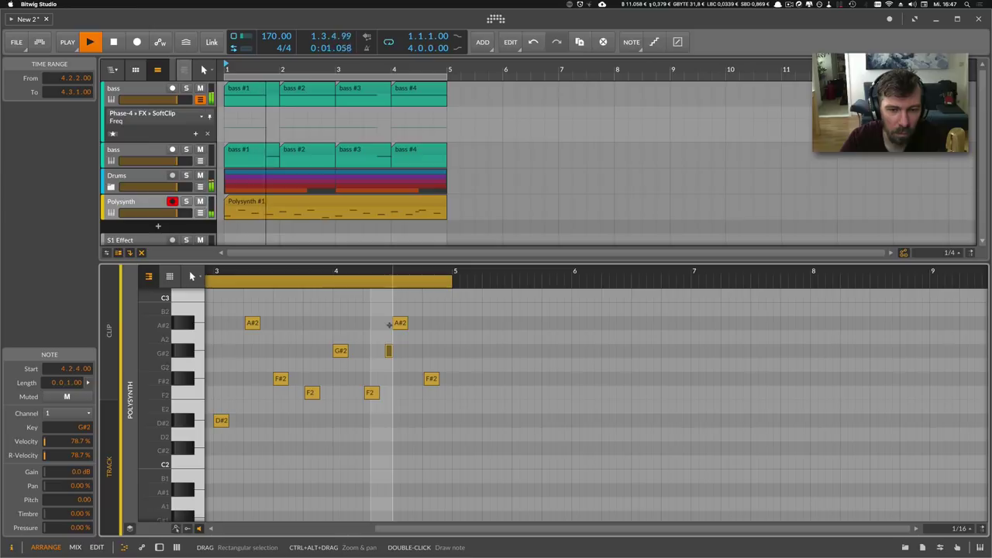
# Select the second bass track, directly above Drums, to show its notes in the editor.
pyautogui.click(164, 201)
pyautogui.click(139, 155)
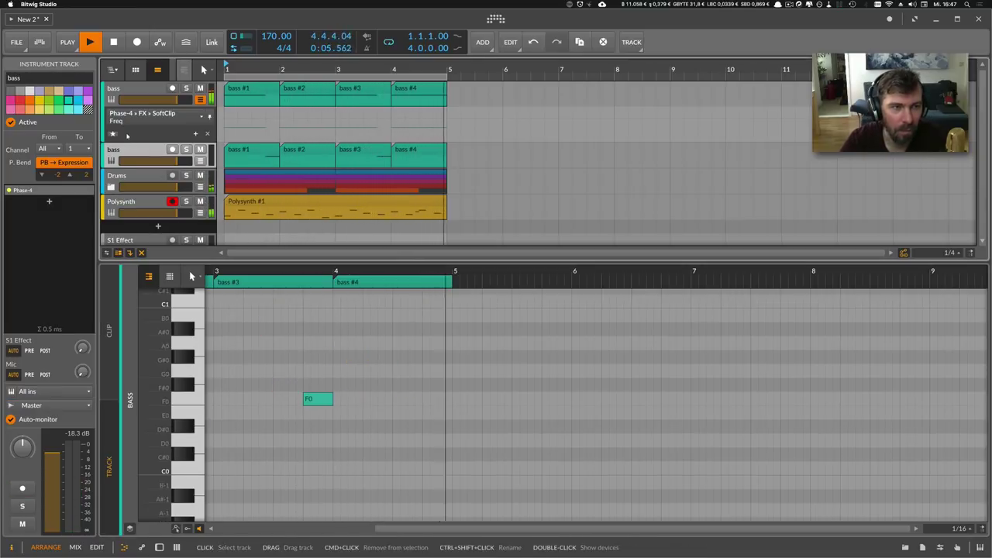
# Set the output level of the existing Polysynth device to about -3.3 dB and stop playback.
pyautogui.doubleClick(124, 177)
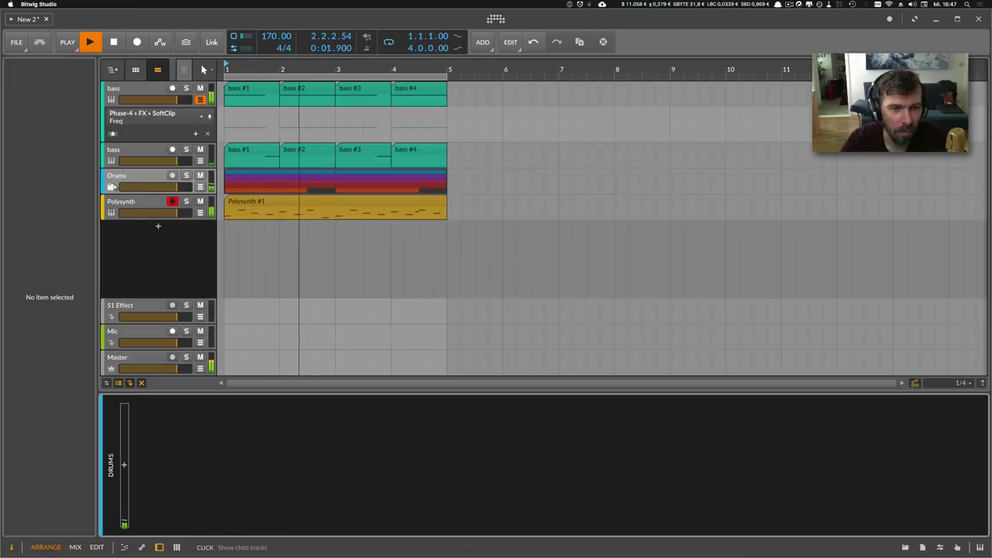
pyautogui.click(128, 203)
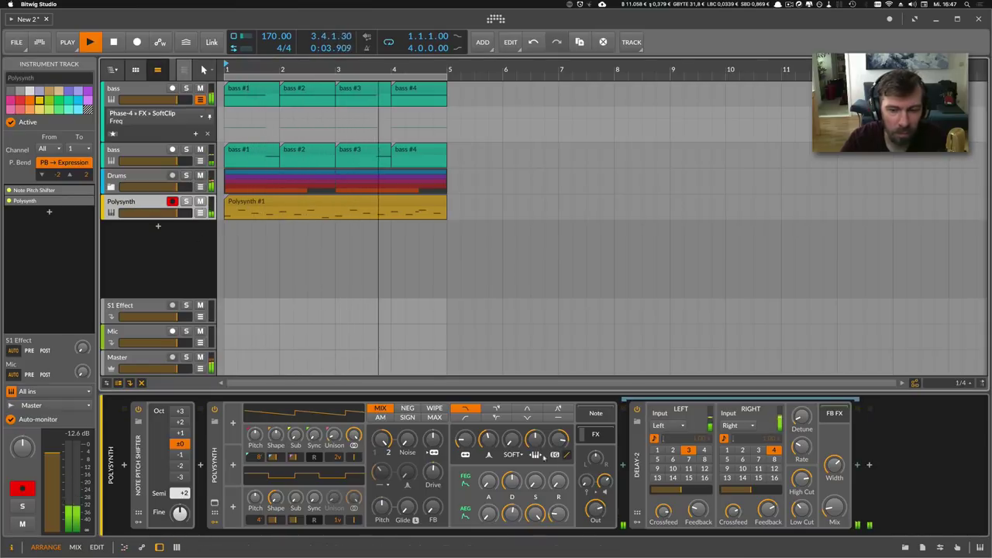
pyautogui.moveTo(595, 509); pyautogui.dragTo(596, 511)
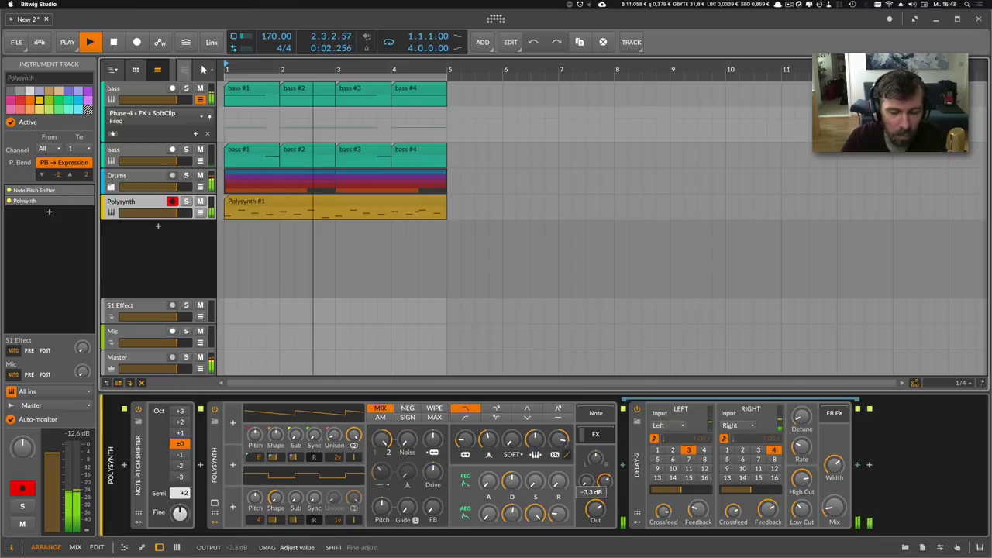
pyautogui.press('space')
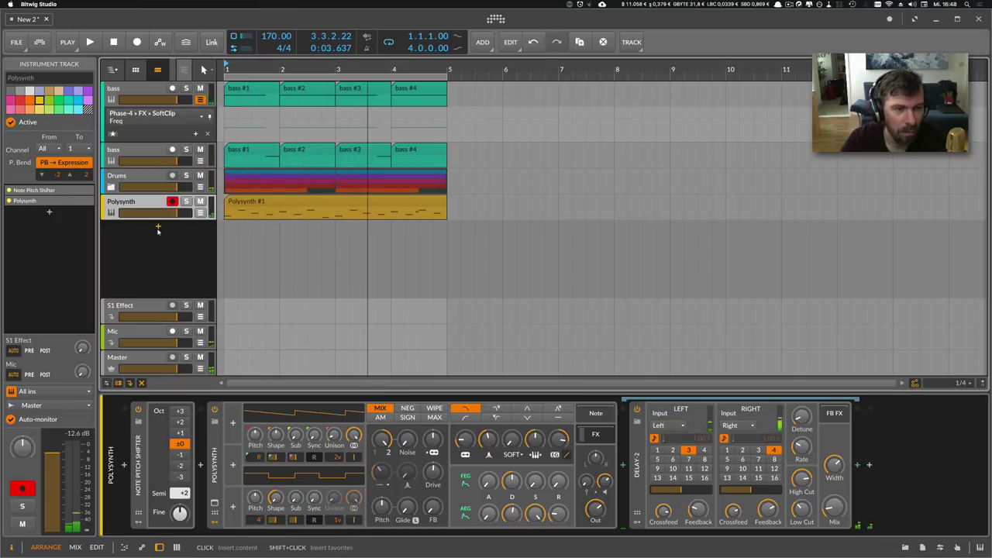
# Add a new instrument track with a Polysynth below the existing tracks and arm it for recording.
pyautogui.click(157, 229)
pyautogui.write('p')
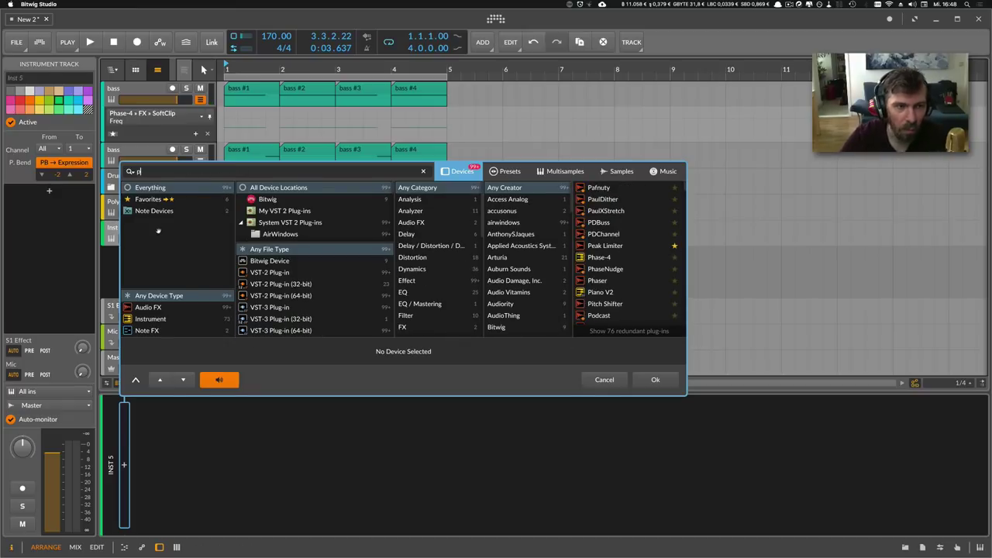
pyautogui.write('oly')
pyautogui.press('Down')
pyautogui.press('Down')
pyautogui.press('Return')
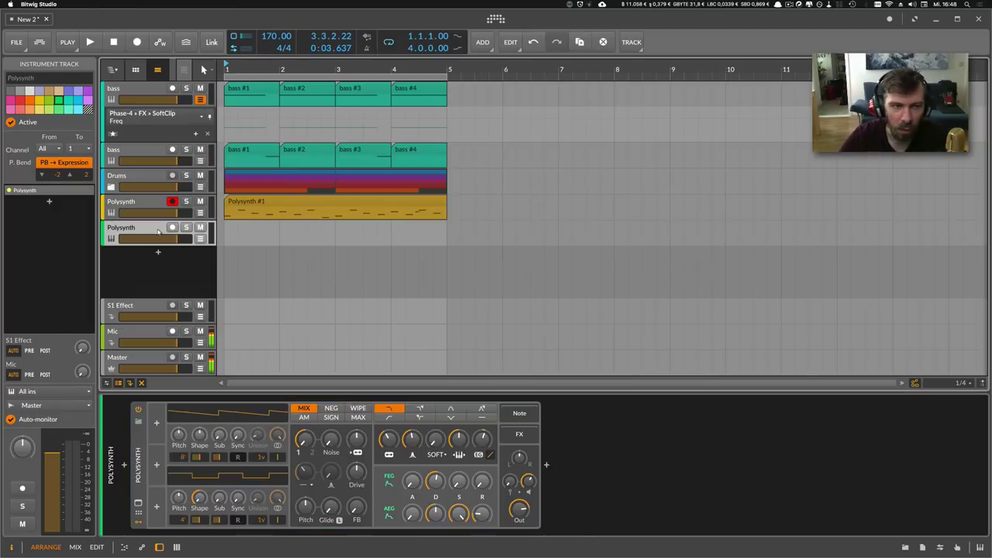
pyautogui.click(172, 228)
# Copy the Note Pitch Shifter from the first Polysynth track to the front of the new Polysynth track's device chain.
pyautogui.click(150, 215)
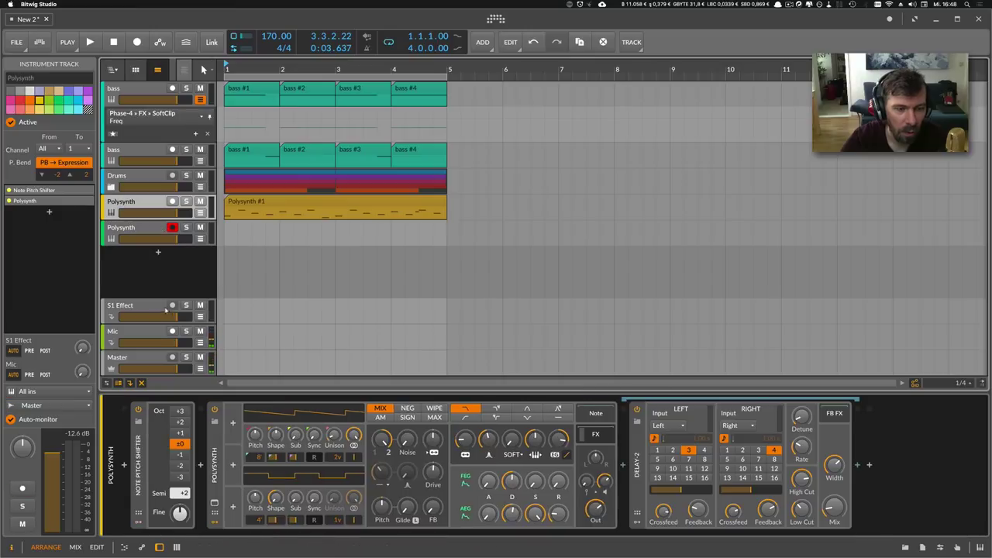
pyautogui.click(140, 456)
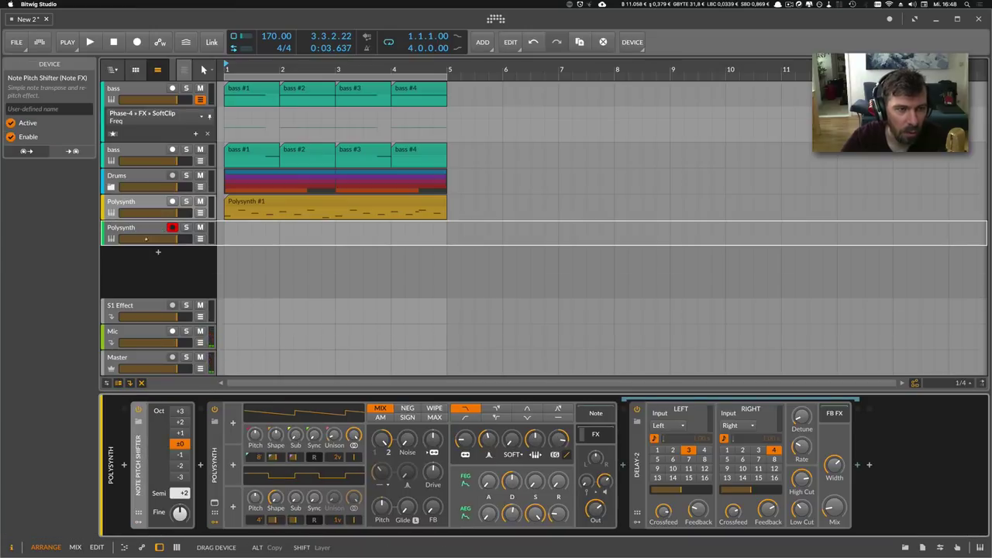
pyautogui.press('Delete')
pyautogui.click(140, 457)
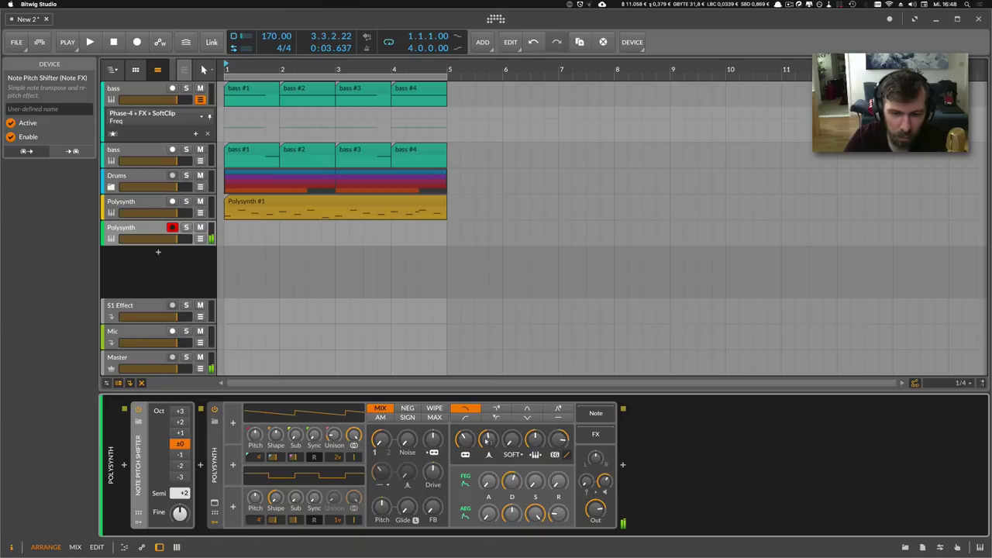
# Set the new Polysynth's amplitude envelope sustain to about 18.7% and its filter to low-pass (4-pole) with a lower cutoff.
pyautogui.moveTo(465, 440); pyautogui.dragTo(465, 452)
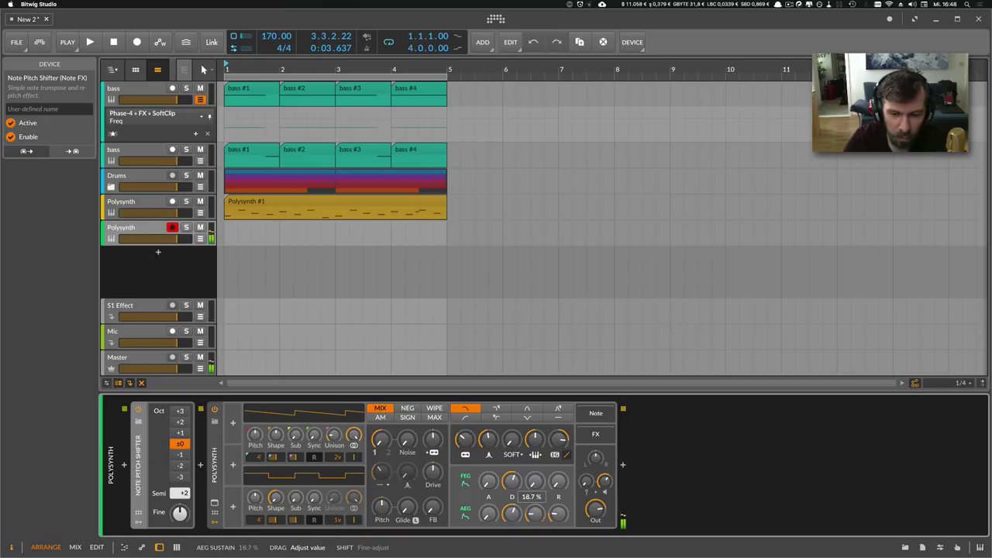
pyautogui.moveTo(495, 440); pyautogui.dragTo(489, 460)
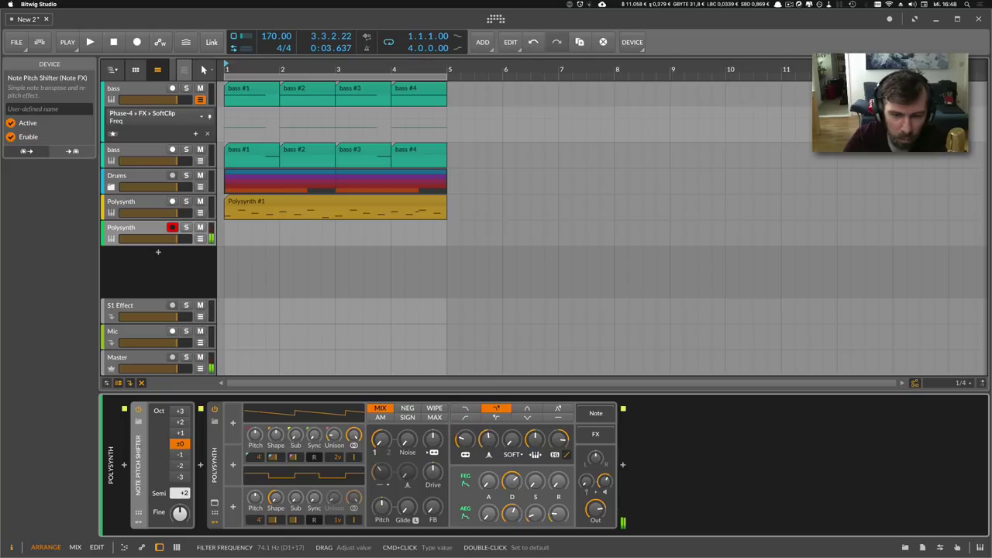
# Blend both oscillators equally, reset the second oscillator's shape and adjust its pitch, and set the pre-filter drive to about +10.7 dB.
pyautogui.moveTo(381, 440); pyautogui.dragTo(382, 439)
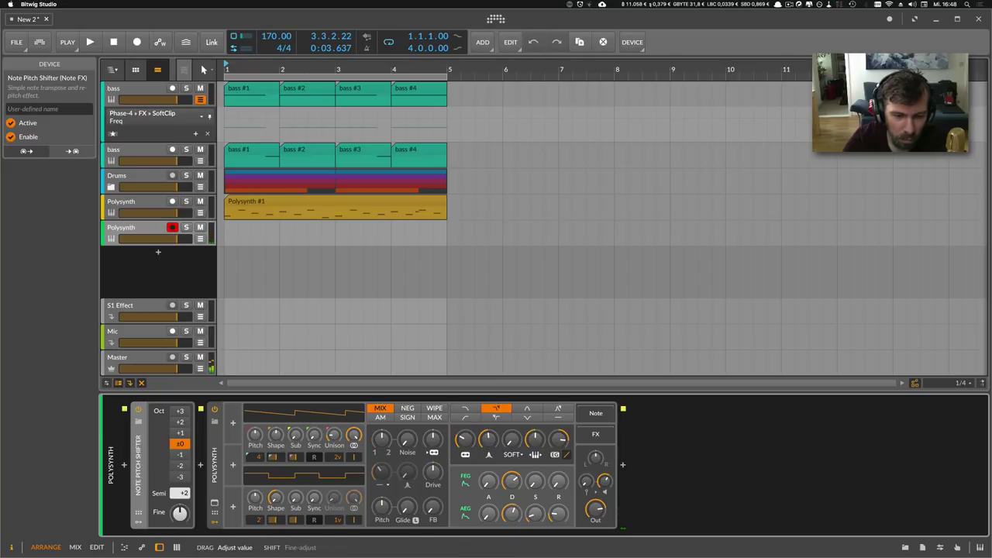
pyautogui.doubleClick(276, 498)
pyautogui.moveTo(255, 498)
pyautogui.mouseDown()
pyautogui.moveTo(255, 487)
pyautogui.moveTo(256, 503)
pyautogui.mouseUp()
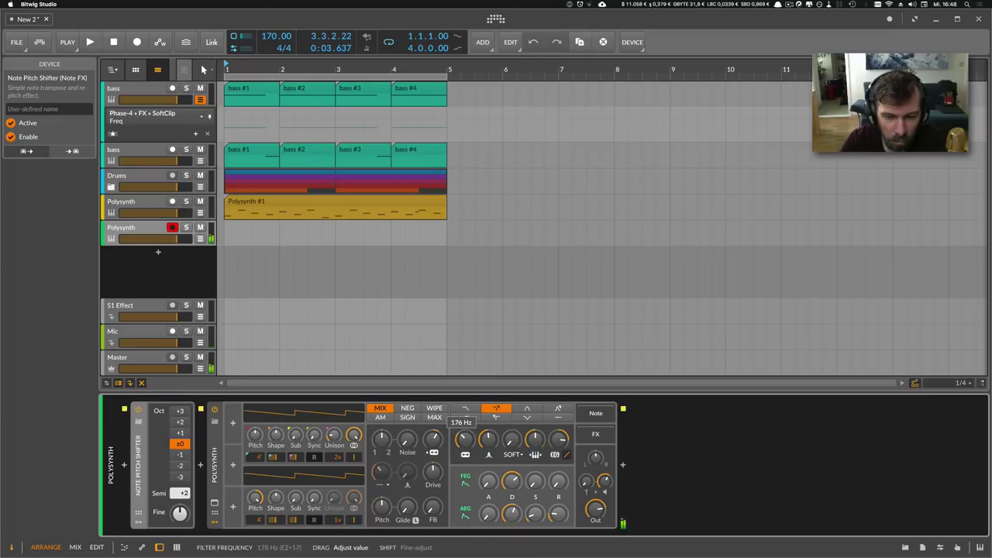
pyautogui.moveTo(433, 439); pyautogui.dragTo(433, 439)
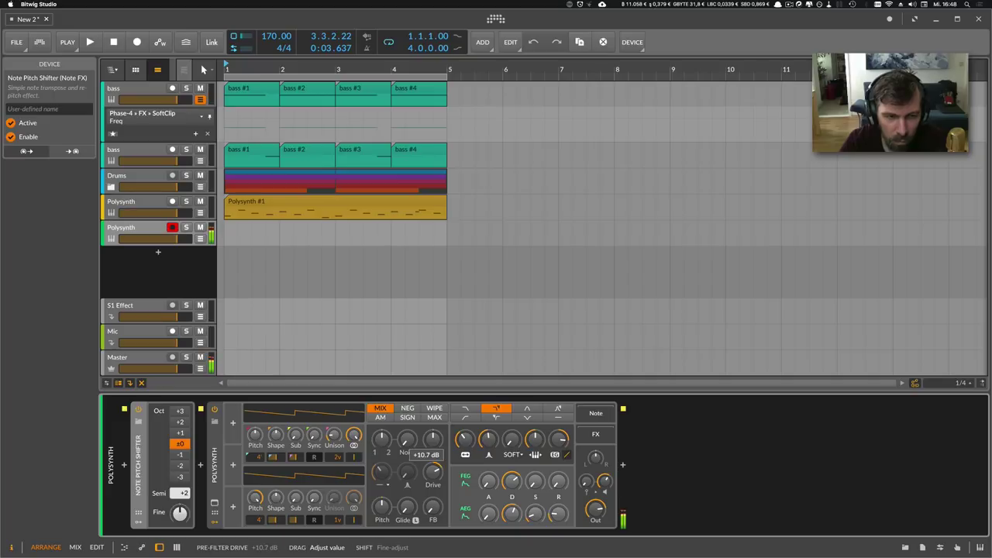
# Add a Reverb after the Polysynth, raise its mix and set its decay time to about 4.14 s.
pyautogui.click(623, 466)
pyautogui.write('reverb')
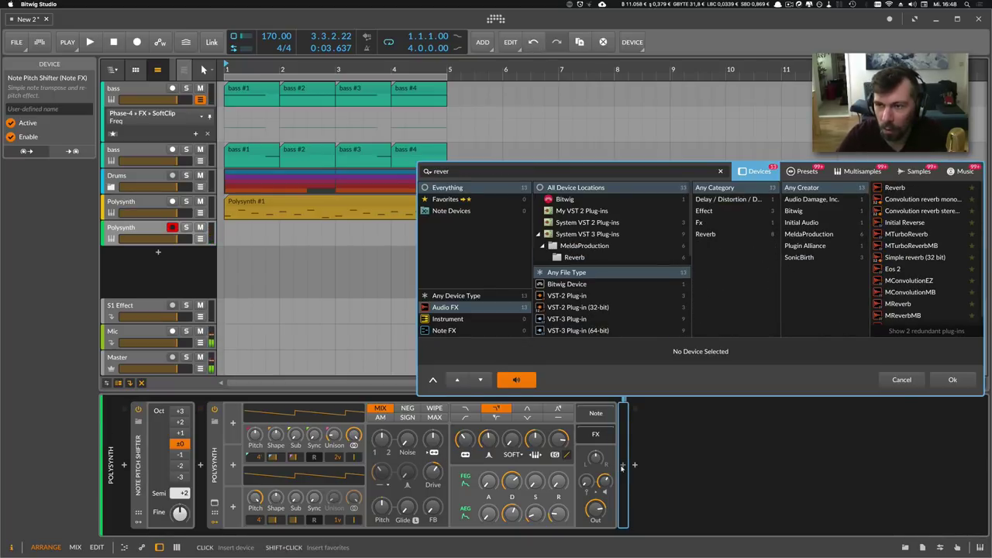
pyautogui.press('Return')
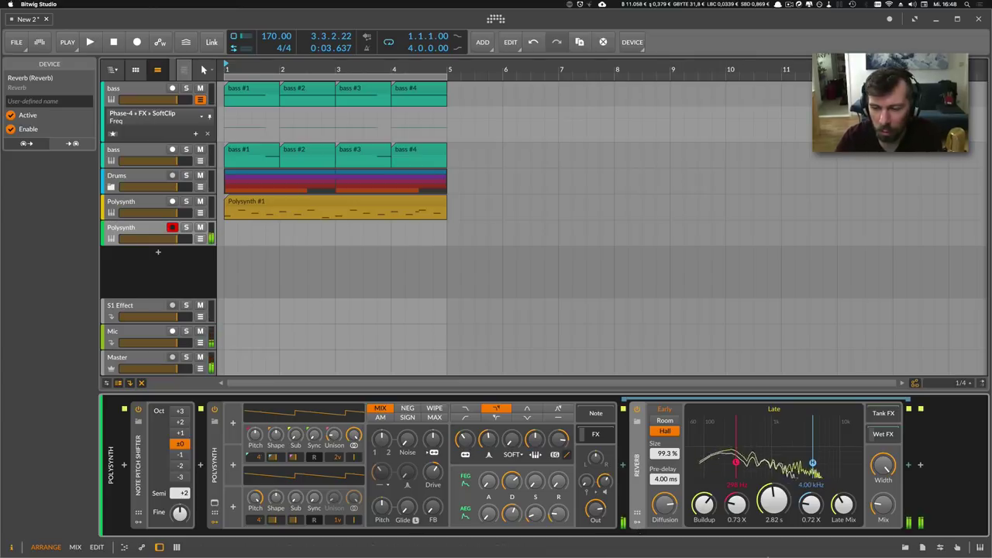
pyautogui.moveTo(882, 504); pyautogui.dragTo(883, 485)
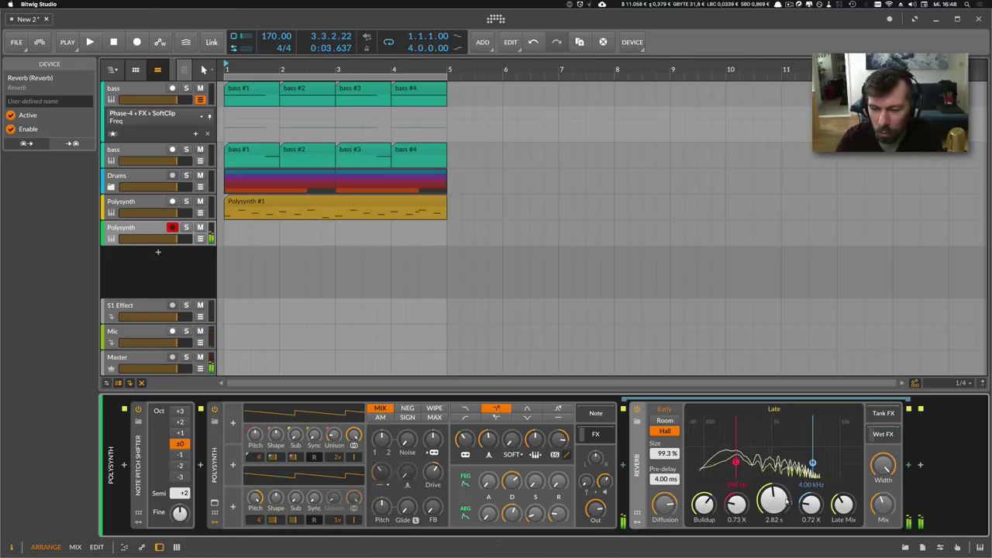
pyautogui.moveTo(773, 500)
pyautogui.mouseDown()
pyautogui.moveTo(773, 471)
pyautogui.moveTo(773, 489)
pyautogui.mouseUp()
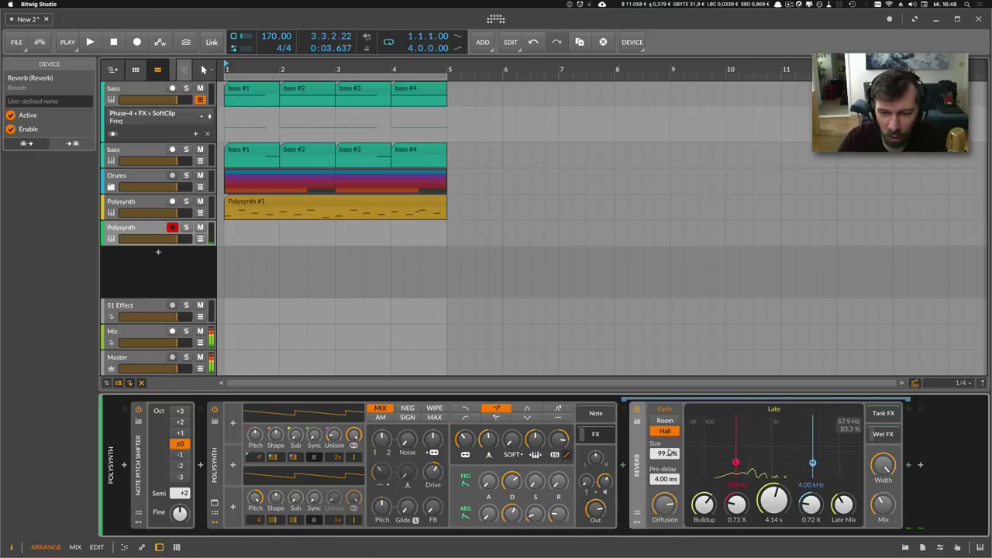
# Add a Delay-2 device after the Reverb on the new Polysynth track.
pyautogui.click(909, 465)
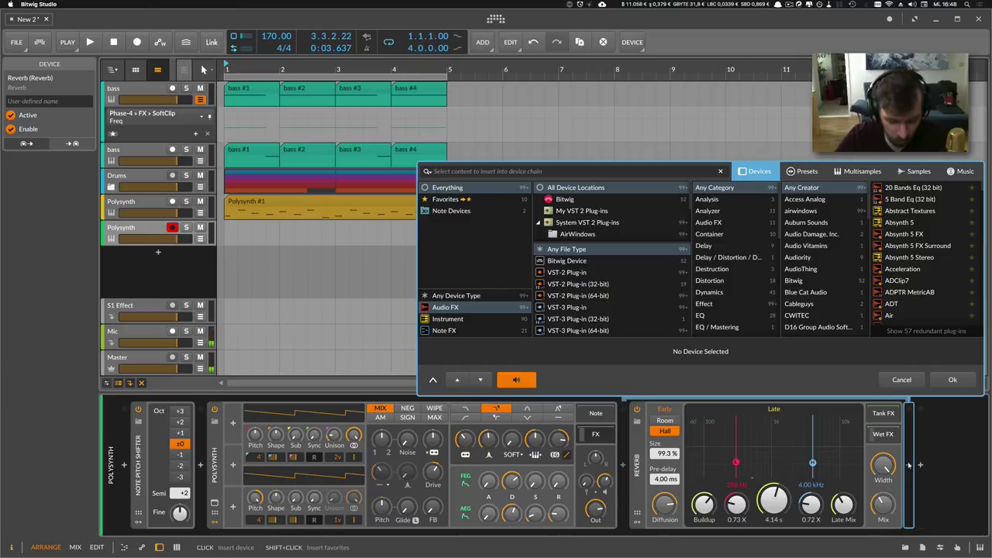
pyautogui.write('dela')
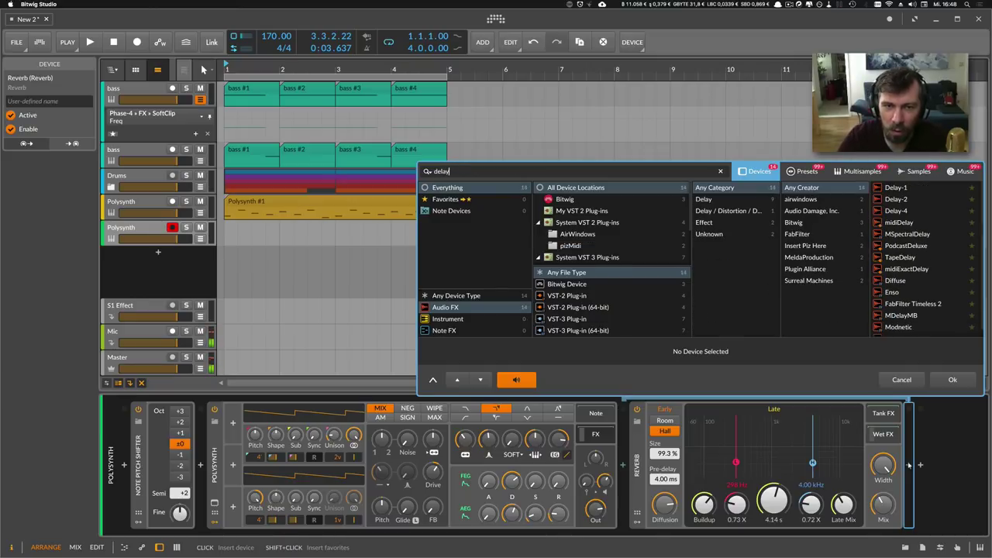
pyautogui.write('y')
pyautogui.press('Down')
pyautogui.press('Down')
pyautogui.press('Return')
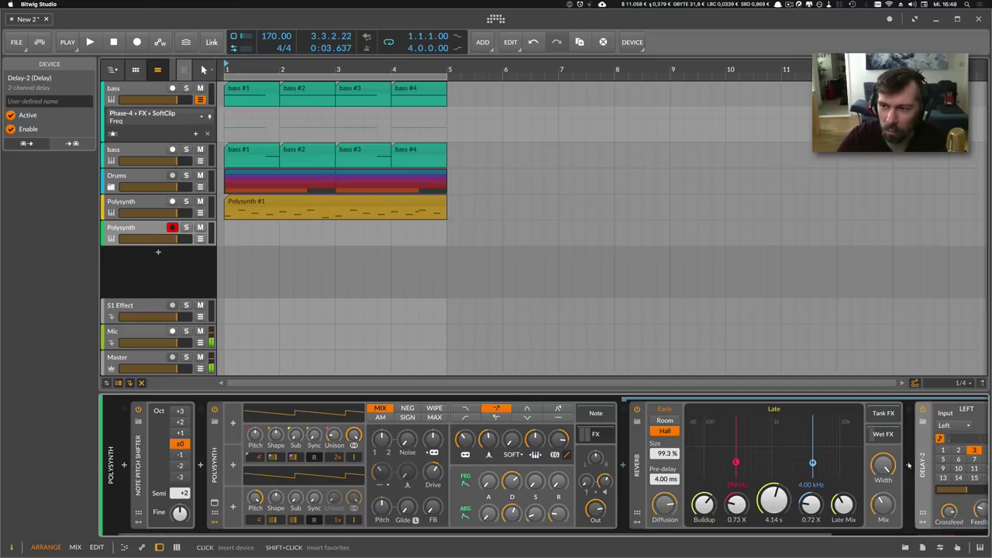
# Set the Polysynth's filter envelope decay to about 58% and adjust its filter envelope amount.
pyautogui.moveTo(672, 533); pyautogui.dragTo(824, 533)
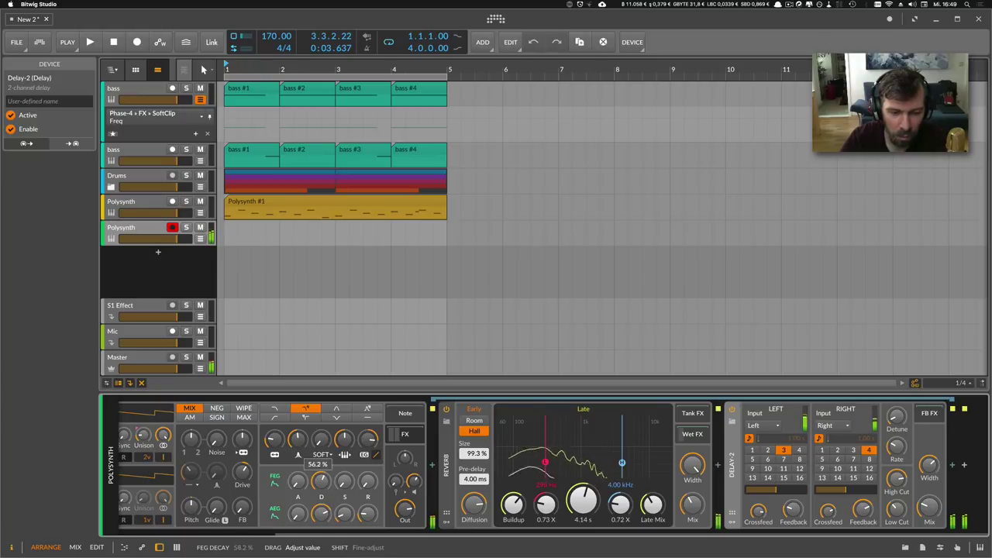
pyautogui.moveTo(369, 439); pyautogui.dragTo(374, 443)
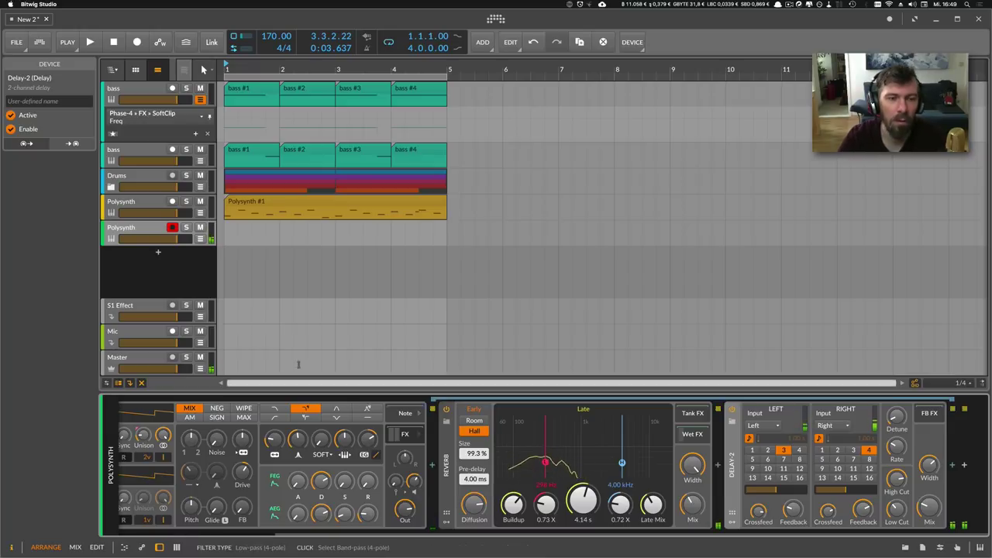
# Create a one-bar clip at bar 1 on the new Polysynth track and open it for note editing.
pyautogui.doubleClick(235, 237)
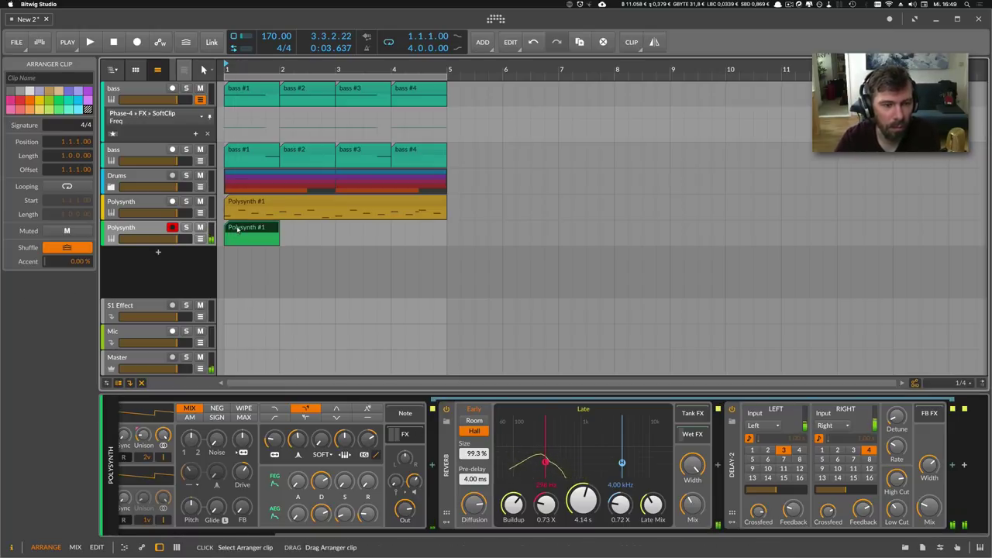
pyautogui.doubleClick(237, 233)
pyautogui.scroll(-3, 221, 437)
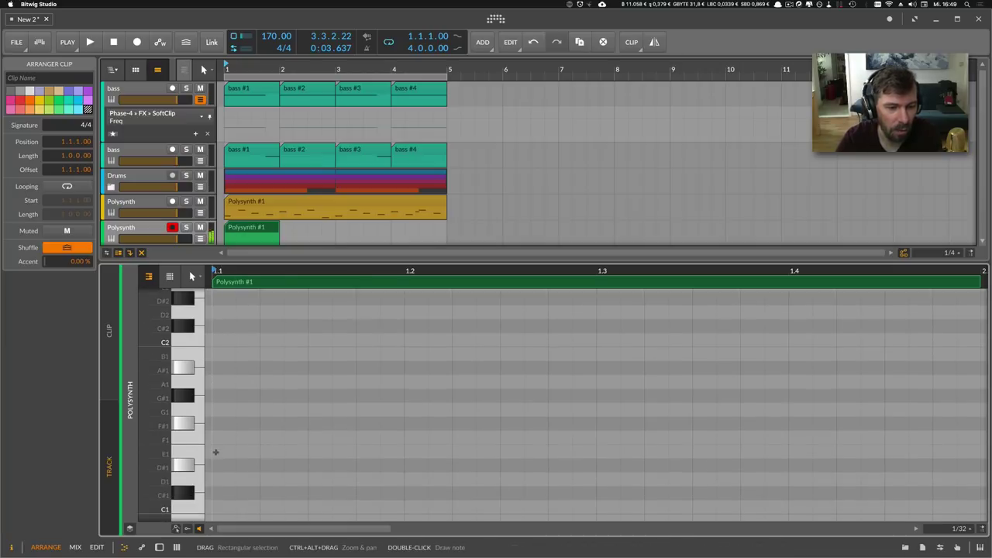
# Enter a chord of D#1, F#1 and A#1 at the clip's start, each note 0.0.2.50 long.
pyautogui.doubleClick(221, 466)
pyautogui.moveTo(235, 465); pyautogui.dragTo(332, 466)
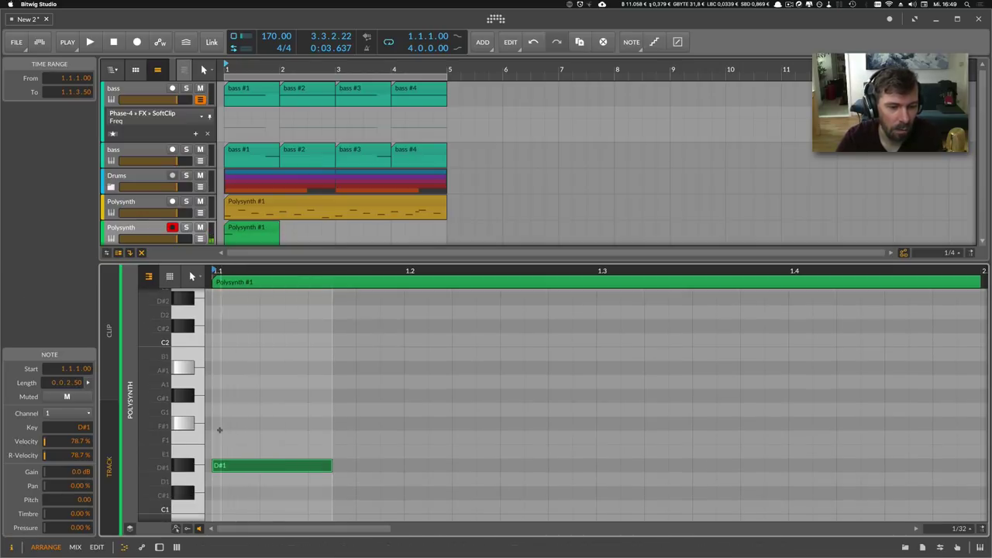
pyautogui.doubleClick(218, 424)
pyautogui.doubleClick(218, 370)
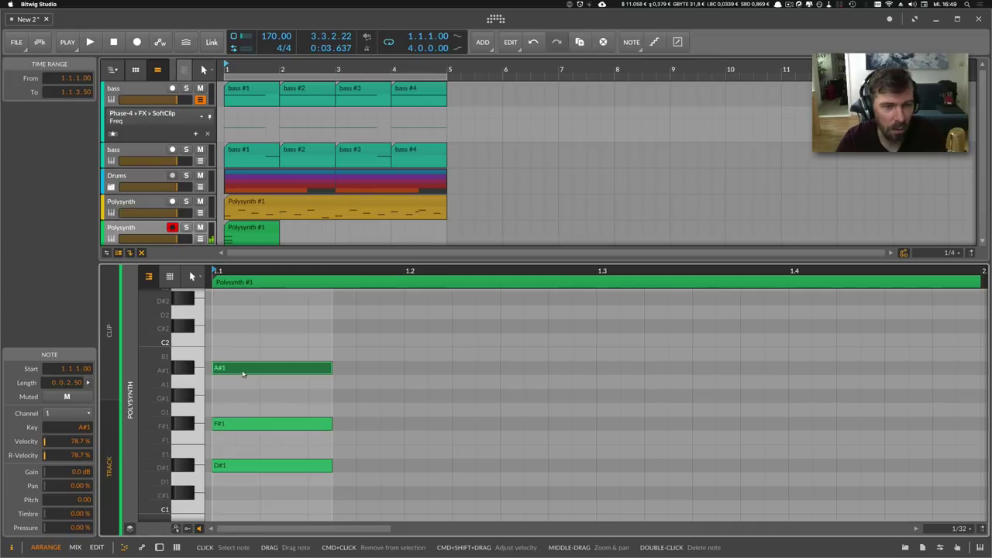
# Lengthen all three chord notes to 0.1.2.50 and solo the new Polysynth track.
pyautogui.press('space')
pyautogui.moveTo(274, 338); pyautogui.dragTo(524, 465)
pyautogui.scroll(-2, 336, 276)
pyautogui.scroll(-3, 186, 147)
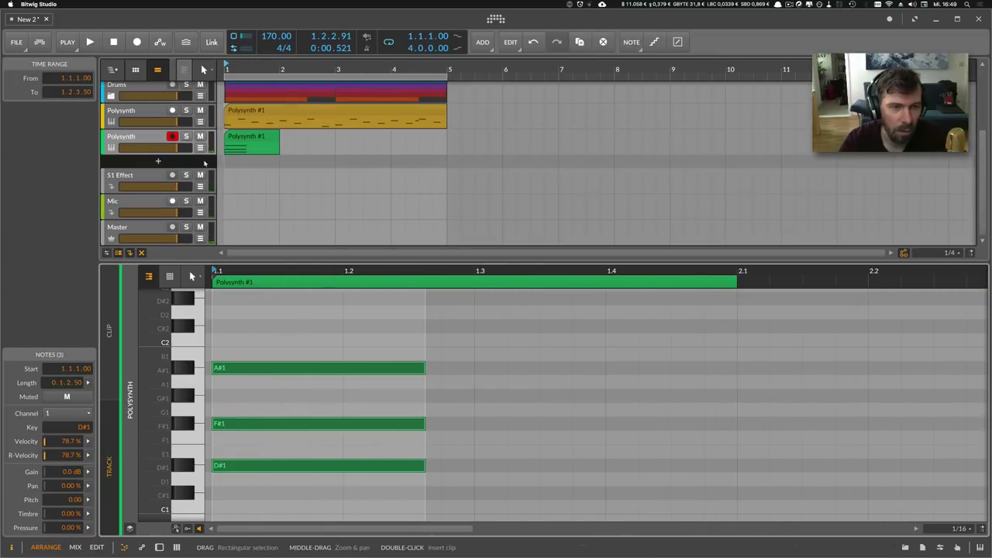
pyautogui.click(186, 136)
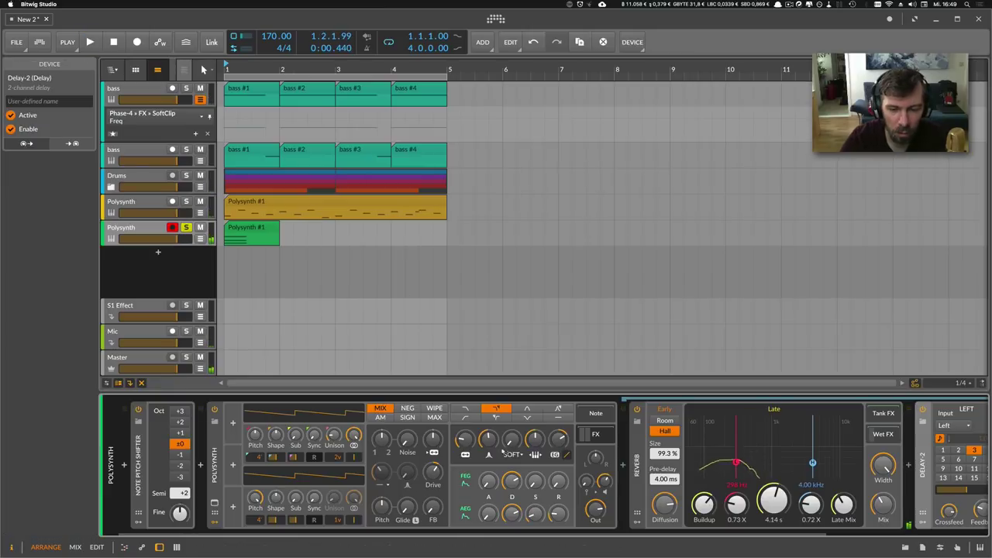
# Raise the filter envelope attack, set its decay to about 71.8% and adjust the filter cutoff while auditioning the chord.
pyautogui.moveTo(488, 481); pyautogui.dragTo(488, 481)
pyautogui.press('space')
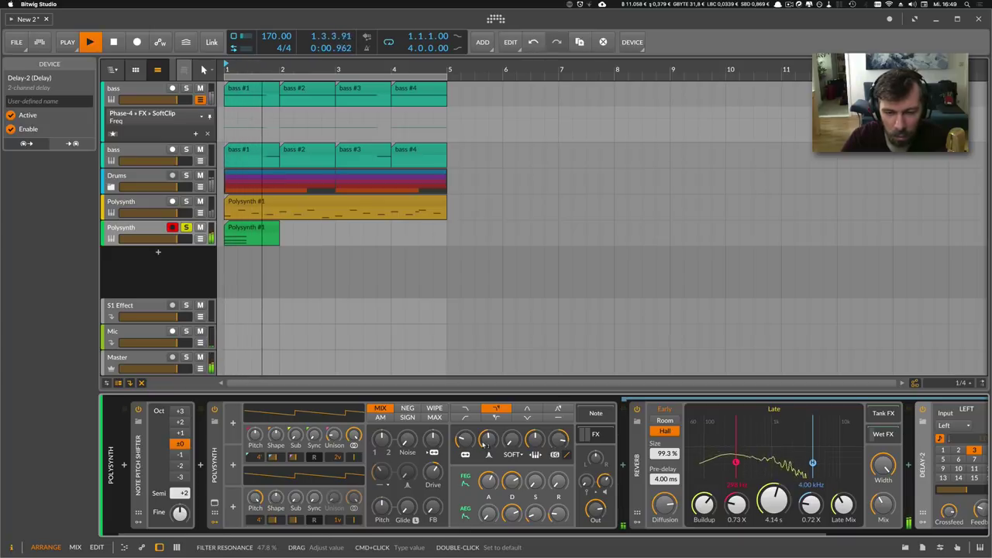
pyautogui.press('space')
pyautogui.moveTo(486, 441); pyautogui.dragTo(464, 440)
pyautogui.press('space')
pyautogui.press('space')
pyautogui.press('space')
pyautogui.press('space')
pyautogui.press('space')
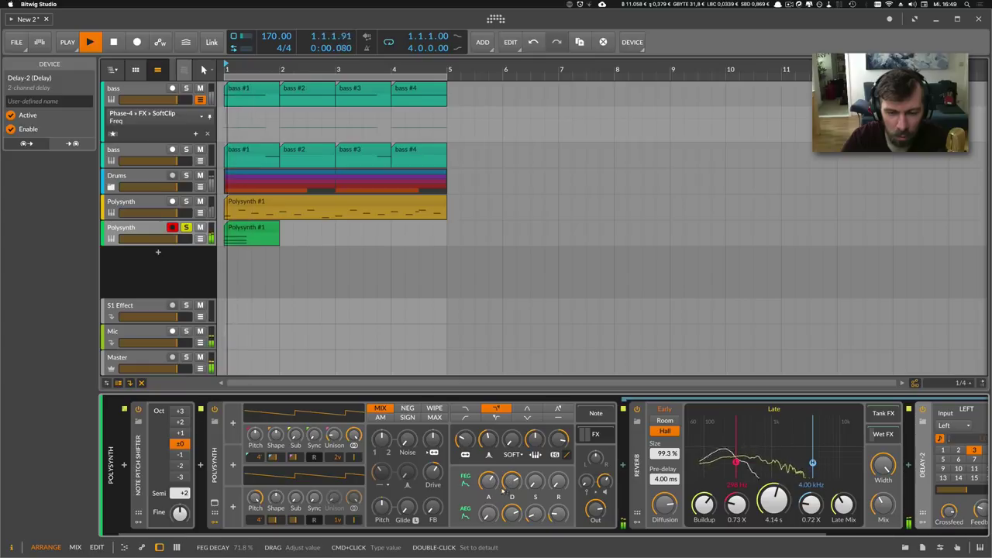
# Set the pre-filter drive to about +9.1 dB and the filter frequency to about 75.6 Hz while replaying the chord.
pyautogui.press('space')
pyautogui.press('space')
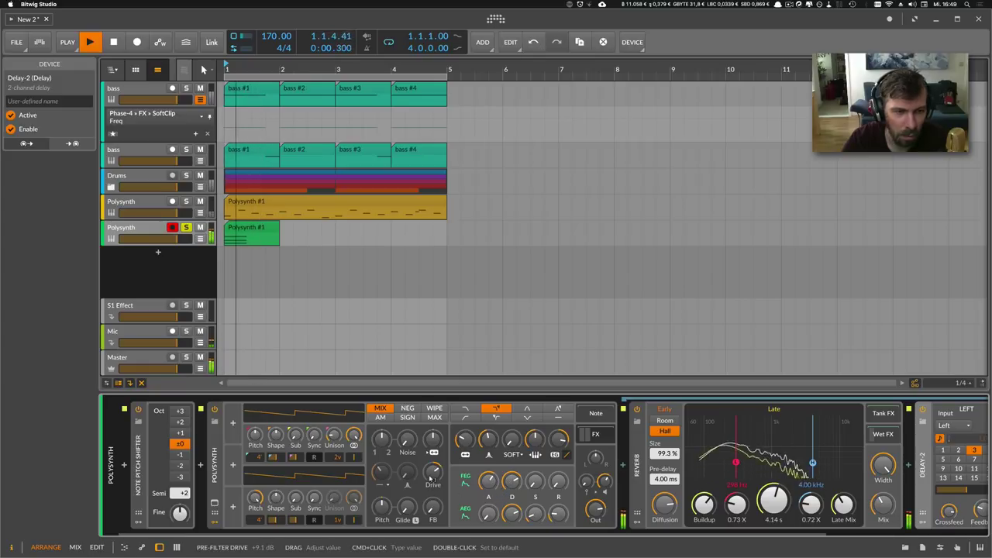
pyautogui.press('space')
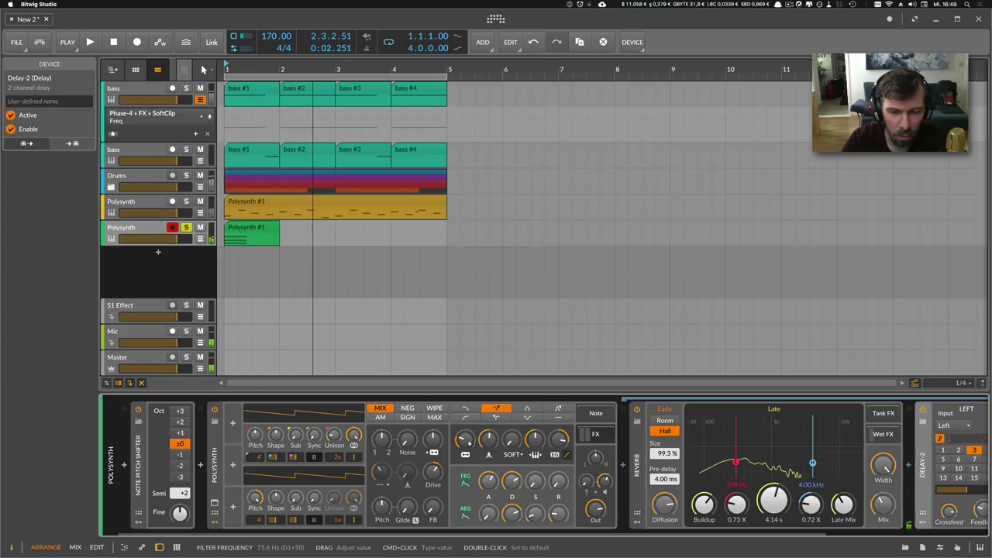
pyautogui.press('space')
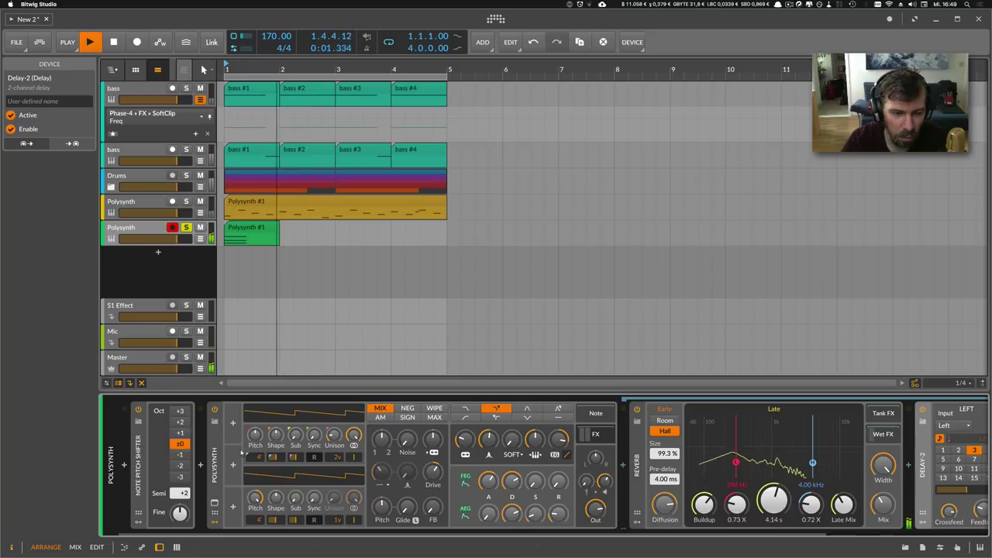
pyautogui.press('space')
# Add a Random modulator to the Polysynth and map it to the first oscillator's pitch with a depth of about 0.193.
pyautogui.click(235, 425)
pyautogui.write('rand')
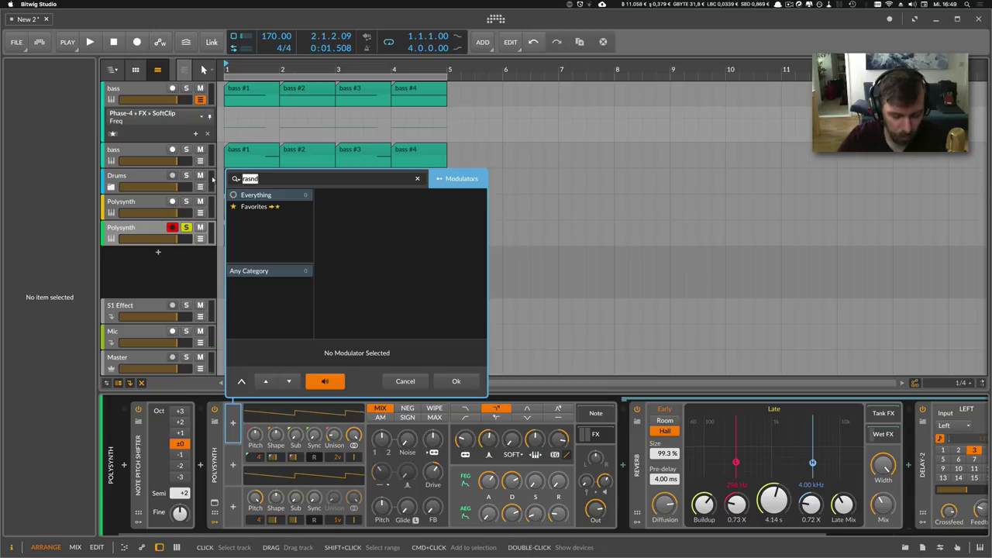
pyautogui.press('Return')
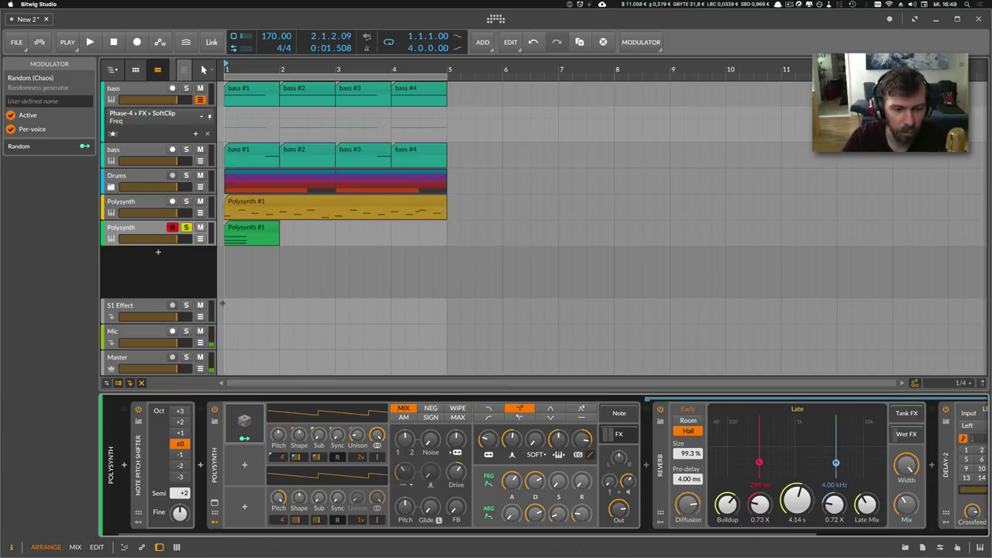
pyautogui.click(245, 439)
pyautogui.moveTo(278, 436); pyautogui.dragTo(306, 445)
pyautogui.click(260, 424)
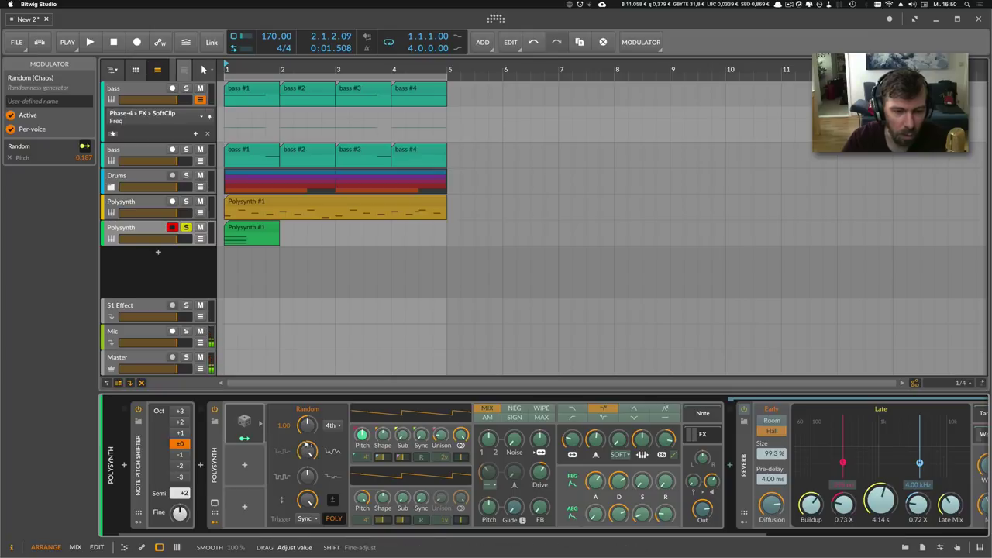
pyautogui.press('space')
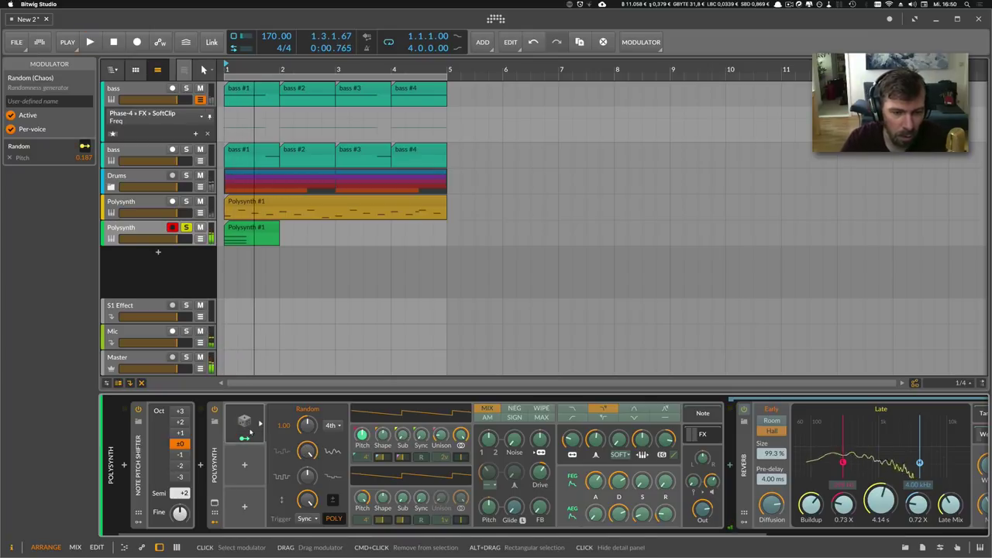
pyautogui.moveTo(362, 439); pyautogui.dragTo(362, 446)
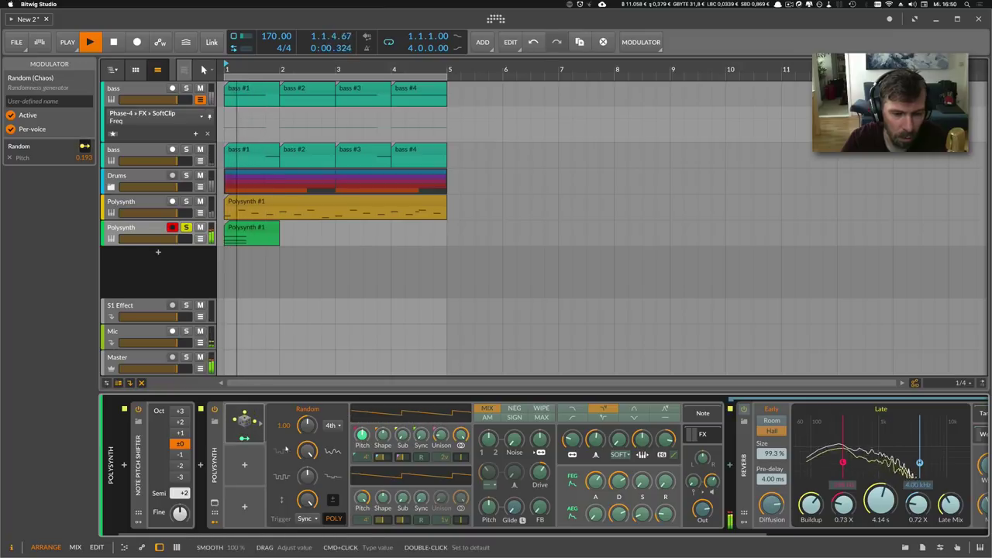
# Transpose the chord clip's F#1 note up an octave to F#2 and audition the chord.
pyautogui.doubleClick(248, 232)
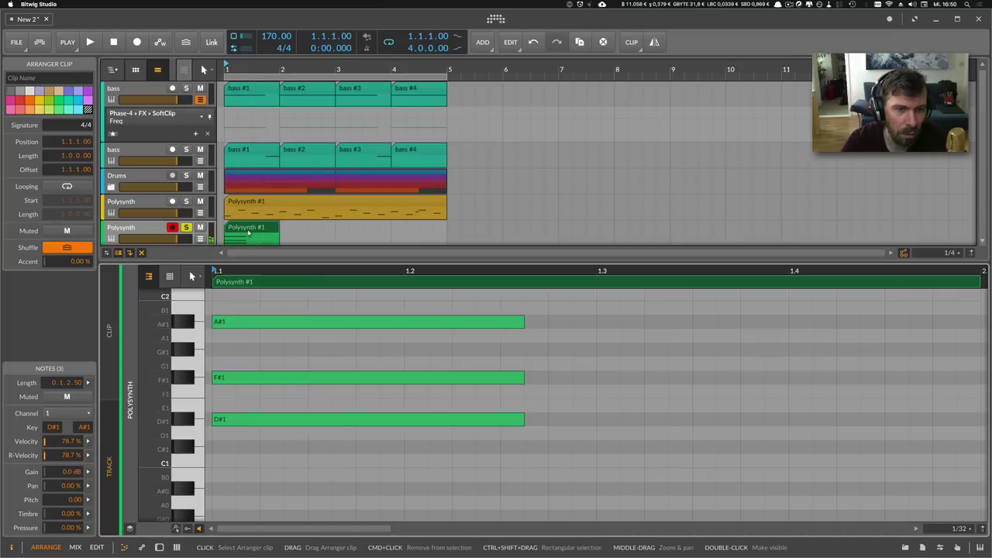
pyautogui.click(297, 380)
pyautogui.press('Delete')
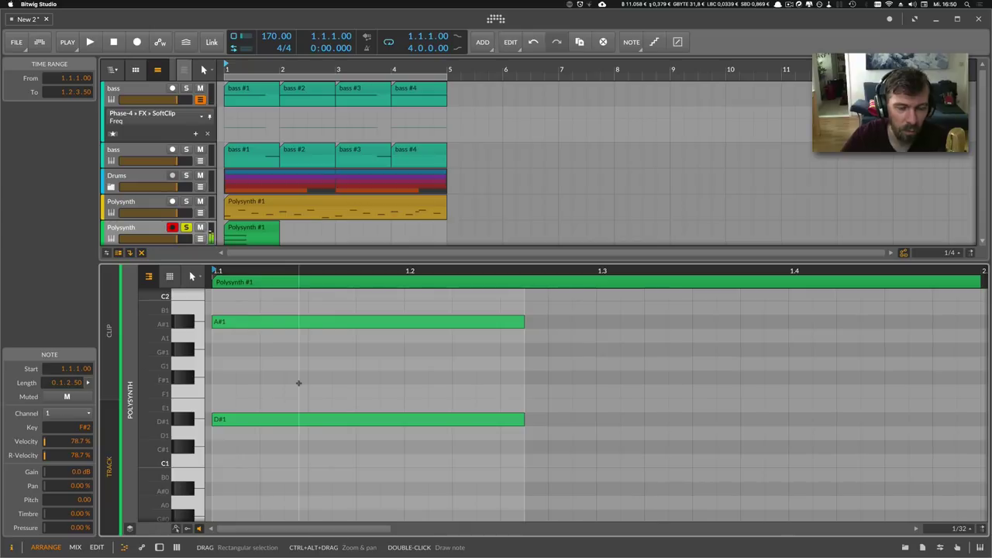
pyautogui.scroll(2, 300, 394)
pyautogui.scroll(3, 300, 394)
pyautogui.scroll(-2, 237, 399)
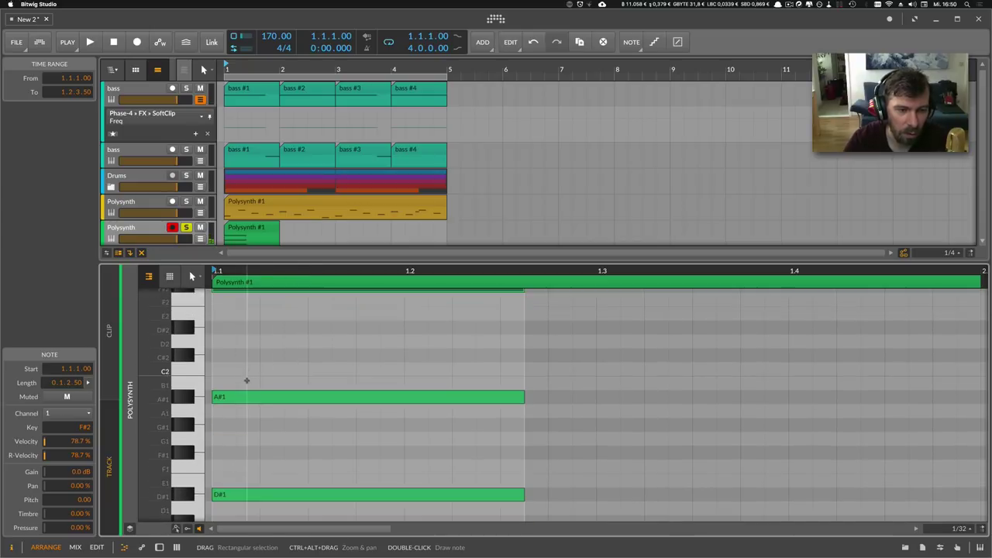
pyautogui.scroll(3, 246, 381)
pyautogui.click(157, 232)
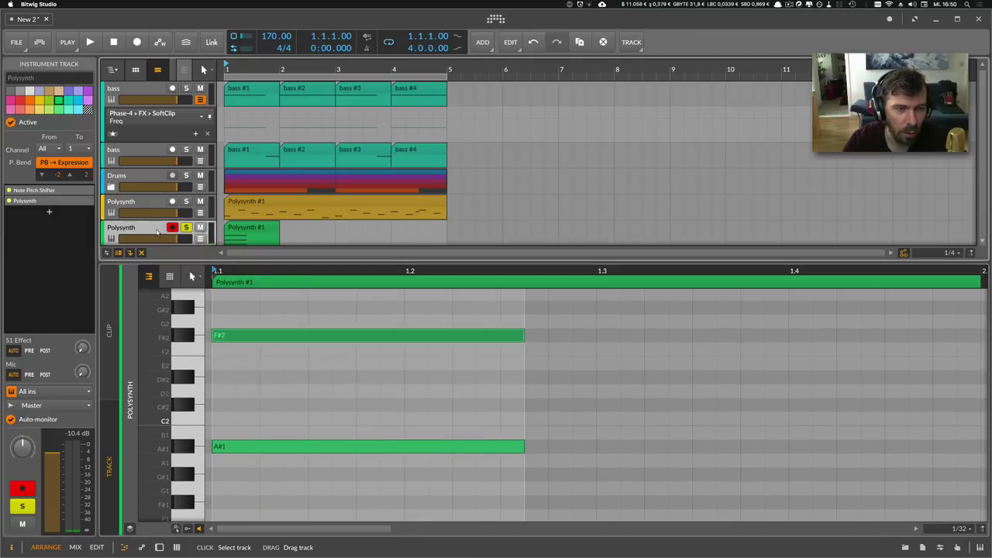
pyautogui.click(242, 233)
pyautogui.press('space')
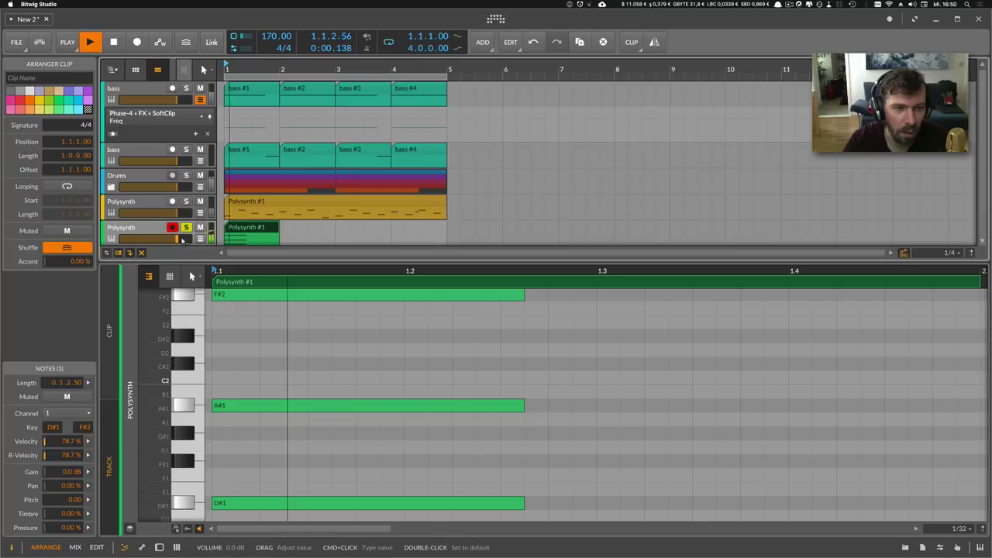
pyautogui.press('space')
# Replay the soloed chord, unsolo its track and adjust the filter envelope's attack and decay while the full loop plays.
pyautogui.doubleClick(155, 227)
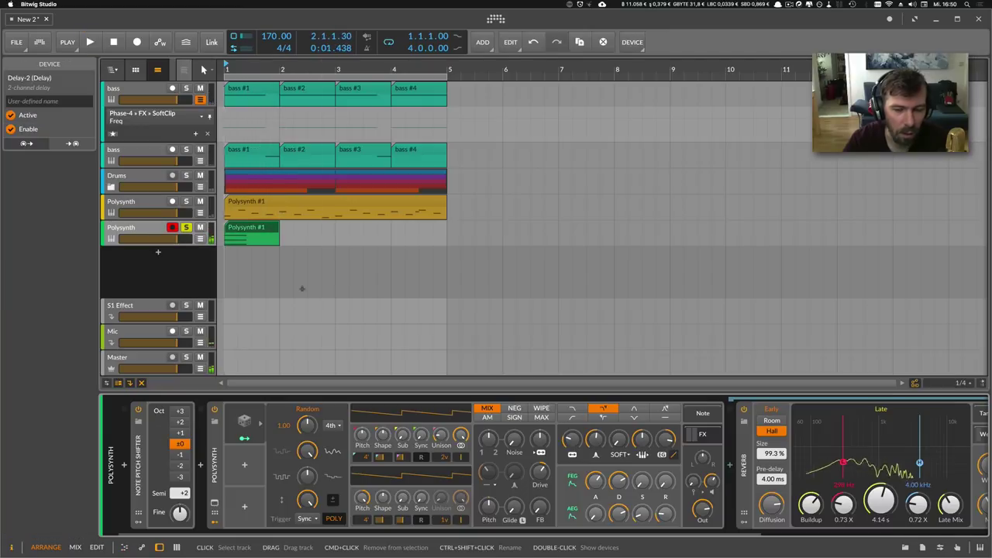
pyautogui.press('space')
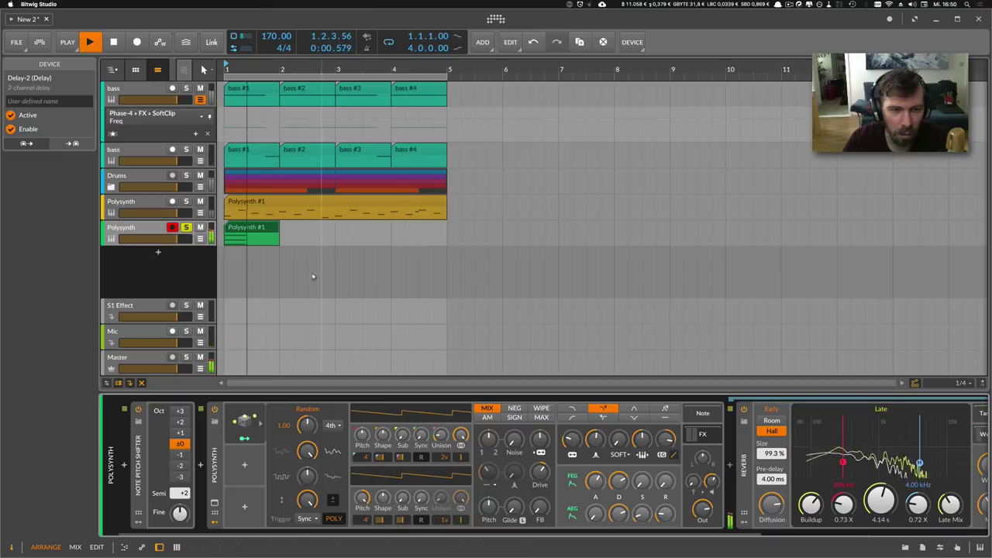
pyautogui.press('space')
pyautogui.click(186, 227)
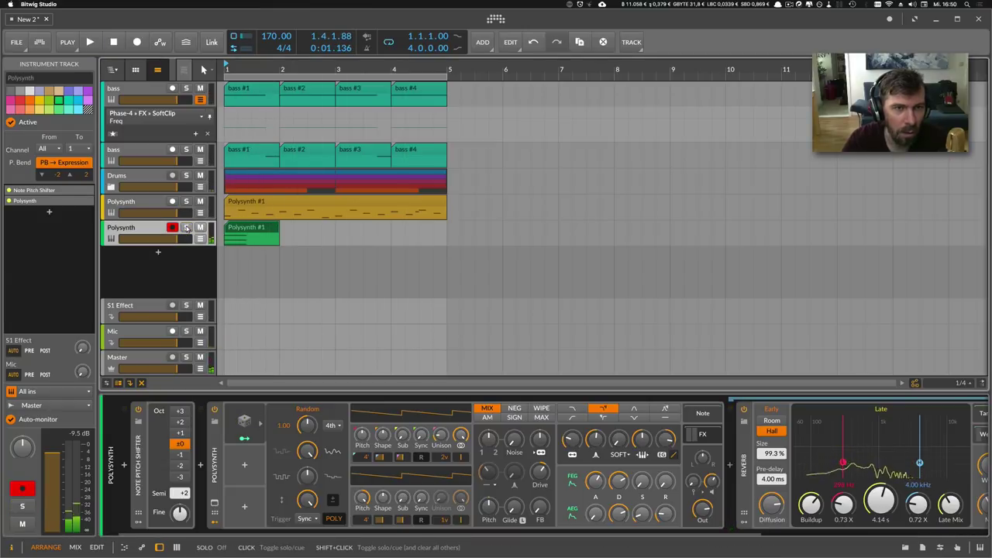
pyautogui.press('space')
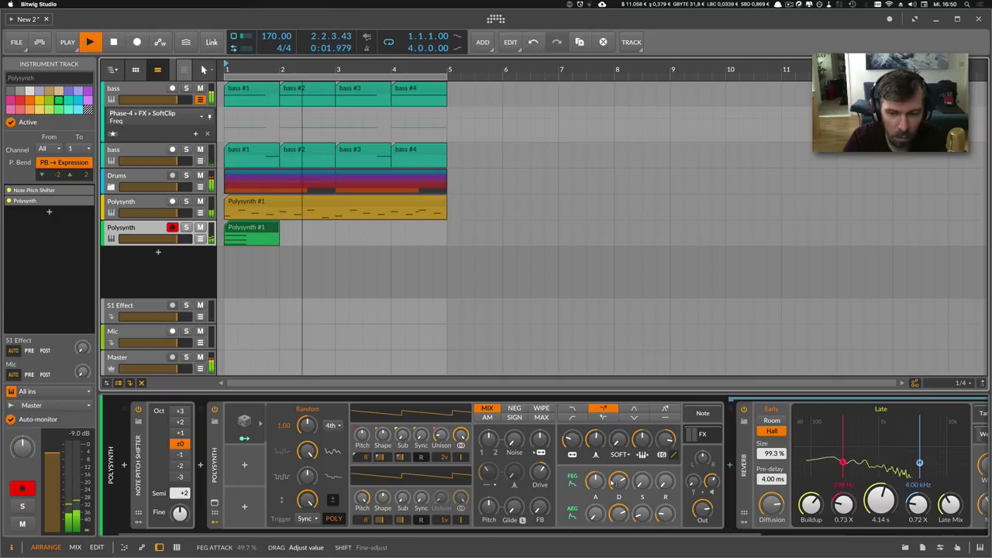
pyautogui.moveTo(615, 482)
pyautogui.mouseDown()
pyautogui.moveTo(615, 498)
pyautogui.moveTo(603, 489)
pyautogui.mouseUp()
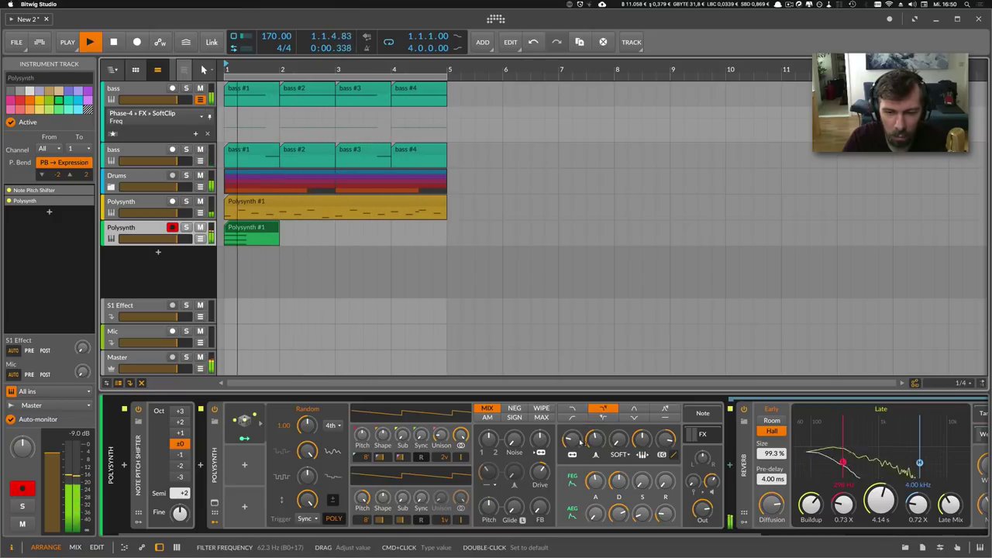
pyautogui.moveTo(618, 482); pyautogui.dragTo(619, 492)
# Set the Polysynth's filter frequency to about 115 Hz and replay the loop.
pyautogui.press('space')
pyautogui.press('space')
pyautogui.press('space')
pyautogui.moveTo(595, 440); pyautogui.dragTo(572, 435)
pyautogui.press('space')
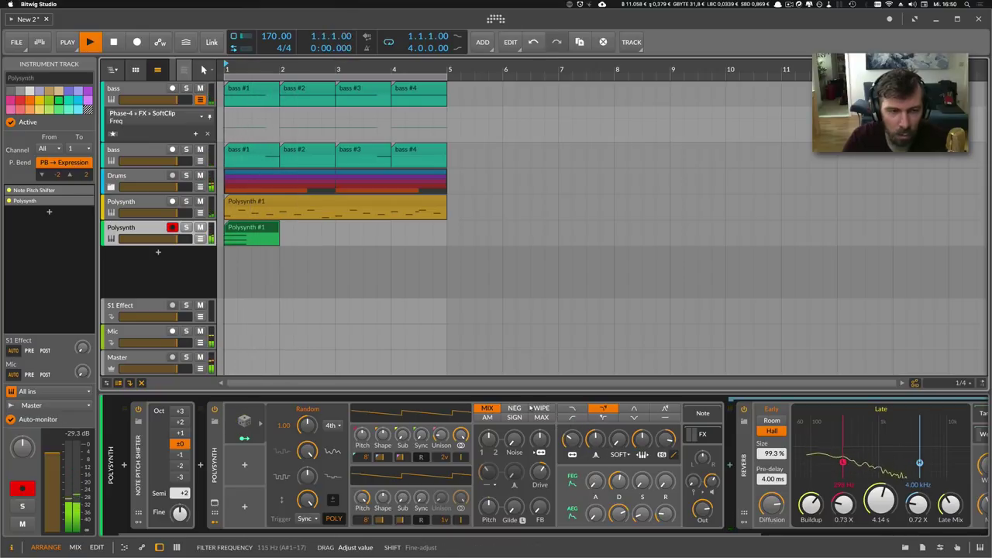
pyautogui.press('space')
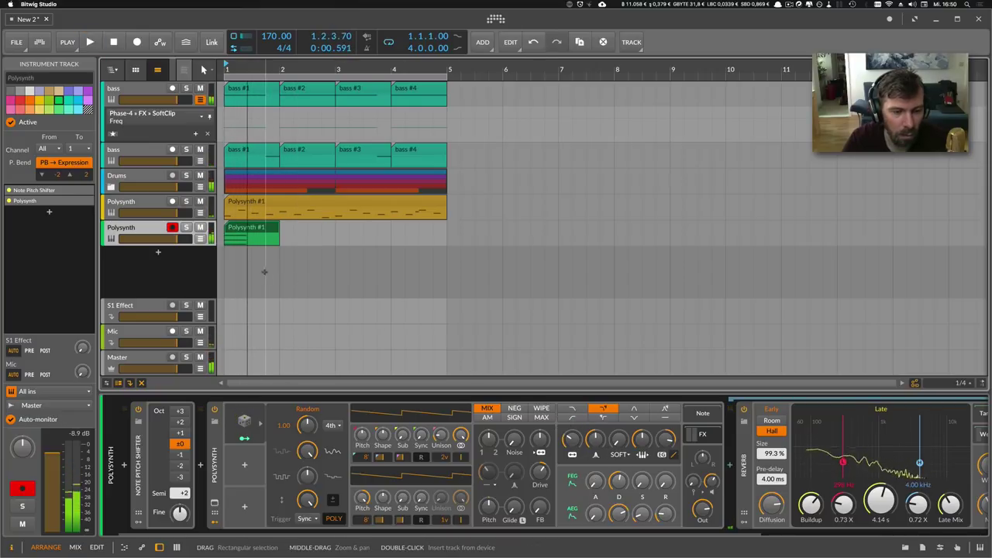
# Play the full loop and set the Polysynth's filter frequency to about 198 Hz.
pyautogui.doubleClick(242, 234)
pyautogui.press('space')
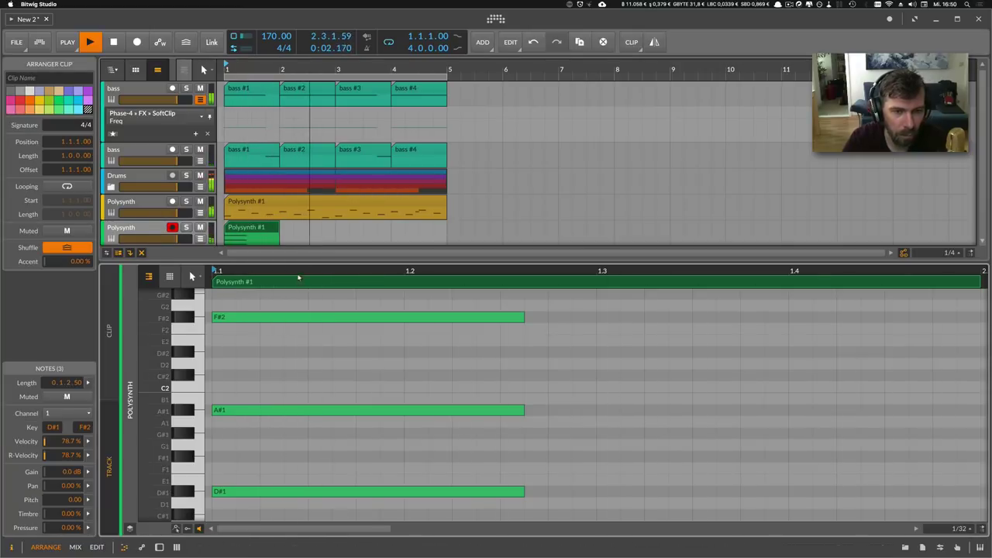
pyautogui.moveTo(300, 274); pyautogui.dragTo(298, 226)
pyautogui.scroll(-3, 291, 213)
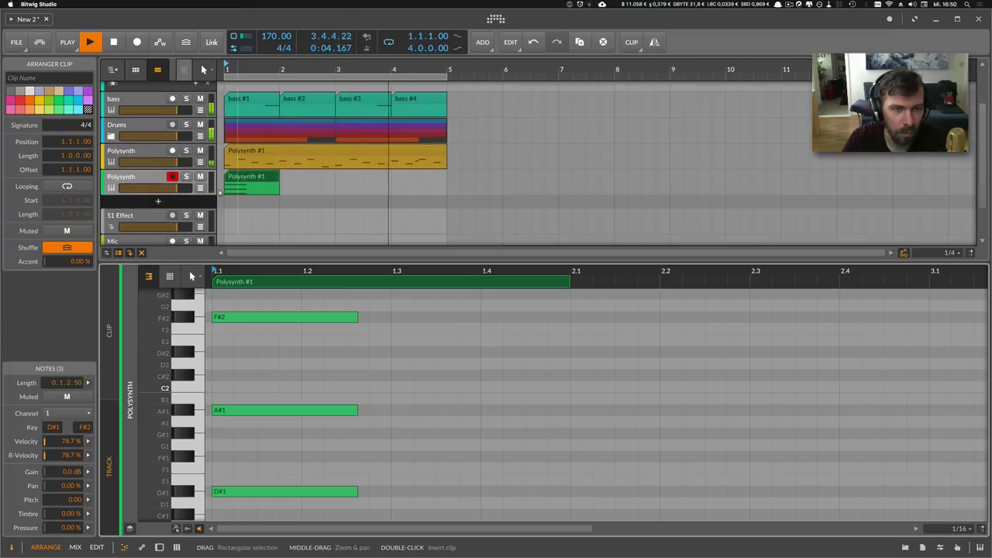
pyautogui.doubleClick(128, 177)
pyautogui.moveTo(751, 533); pyautogui.dragTo(970, 533)
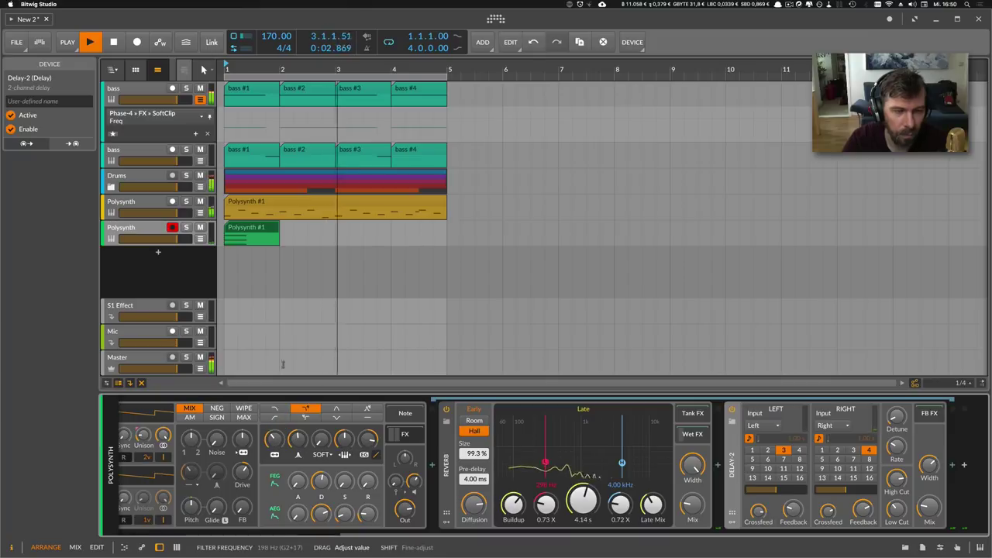
# Stop playback and copy the chord clip to 3.3.1.00 on the same track, extending it to the start of bar 5.
pyautogui.click(252, 230)
pyautogui.press('space')
pyautogui.click(193, 228)
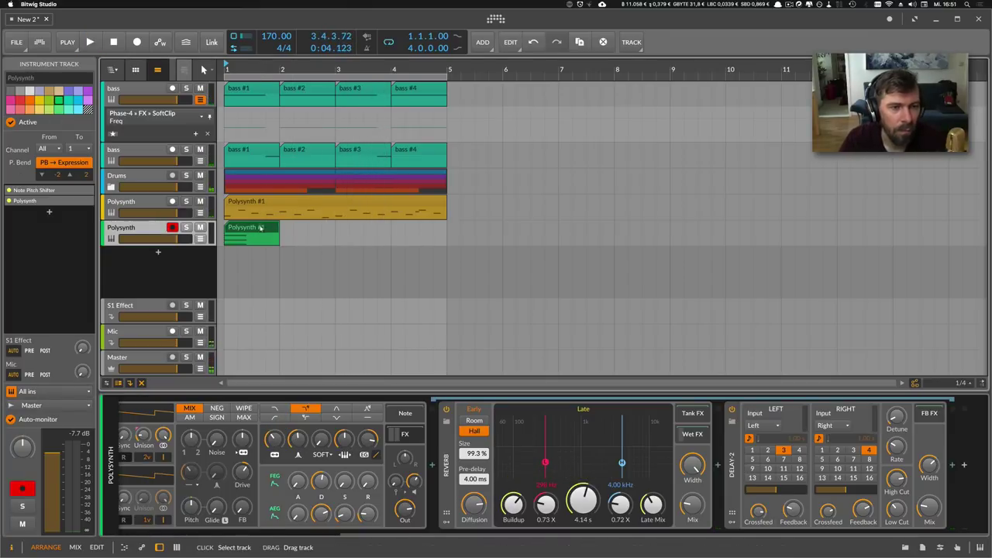
pyautogui.moveTo(255, 231); pyautogui.dragTo(422, 236)
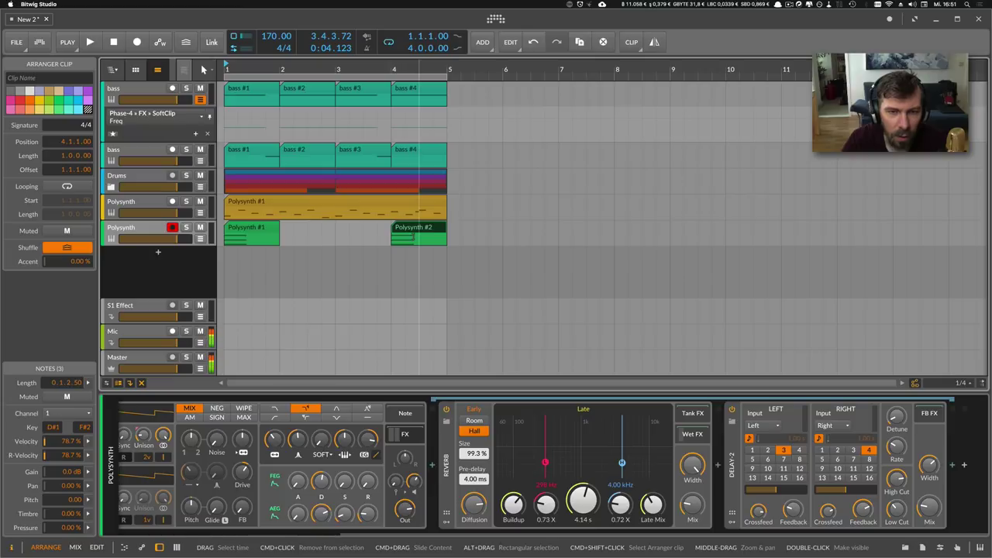
pyautogui.moveTo(412, 234); pyautogui.dragTo(384, 234)
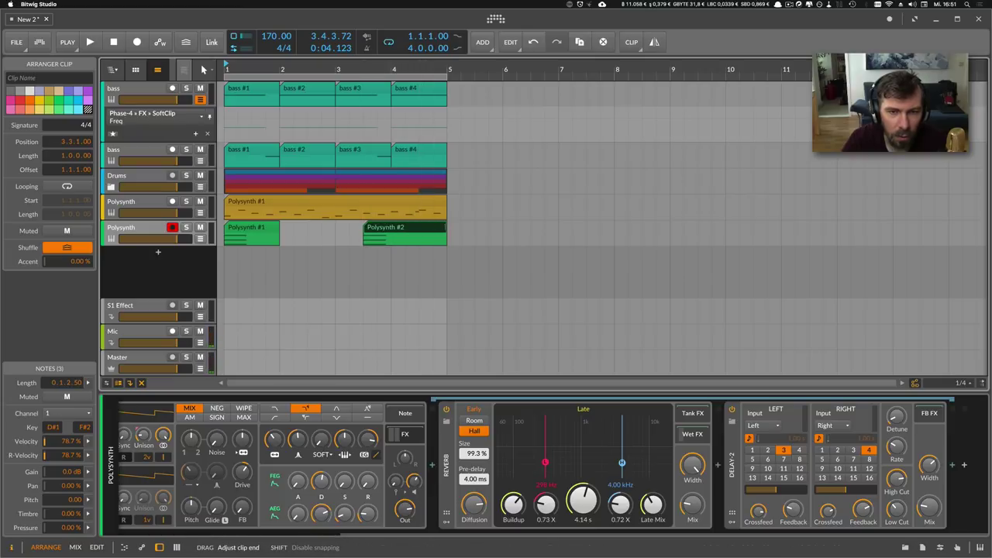
# Replace the copied chord clip with its post-fader, 32-bit floating-point audio bounce and reverse the bounced audio.
pyautogui.rightClick(410, 227)
pyautogui.click(422, 380)
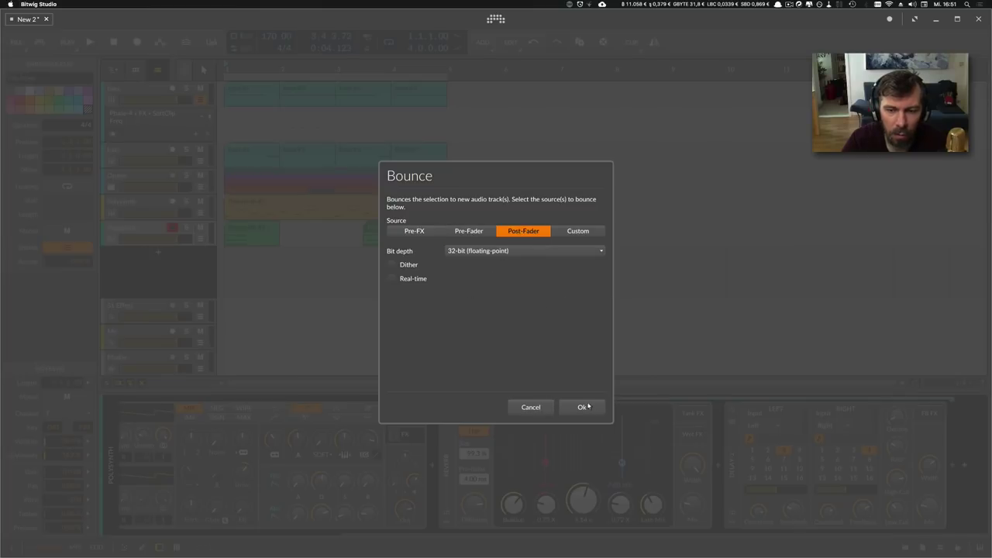
pyautogui.click(584, 407)
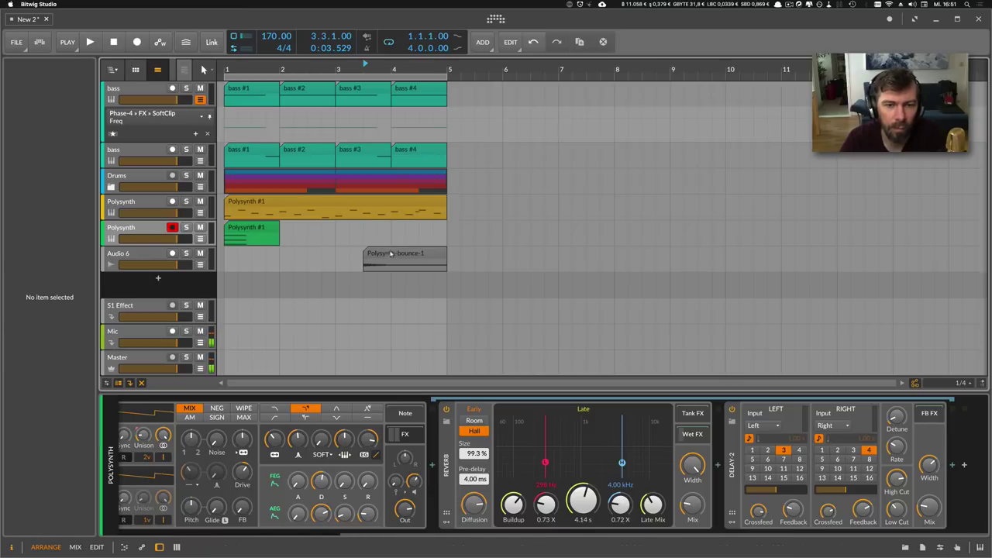
pyautogui.rightClick(392, 253)
pyautogui.click(403, 239)
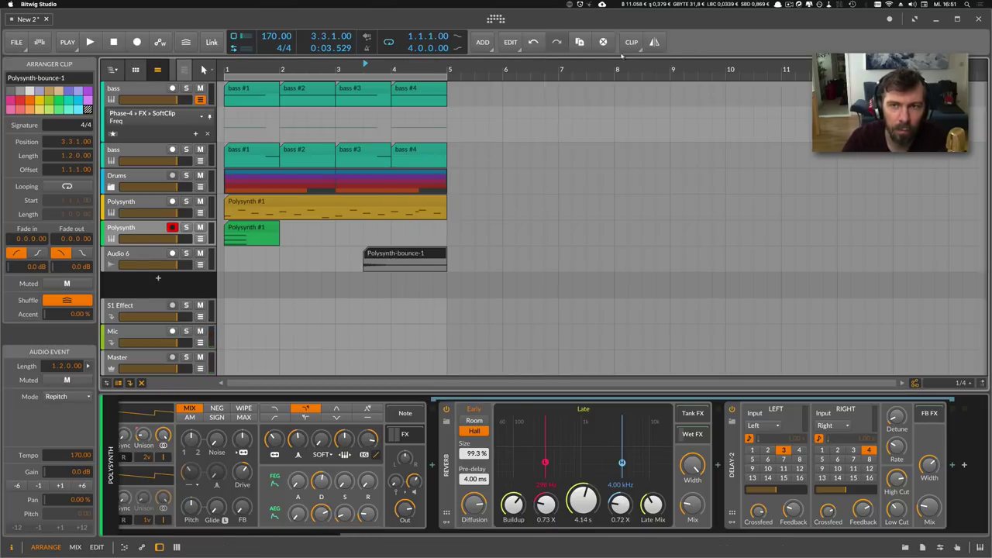
# Play the loop with the reversed bounce and raise the chord Polysynth's pre-filter drive.
pyautogui.press('space')
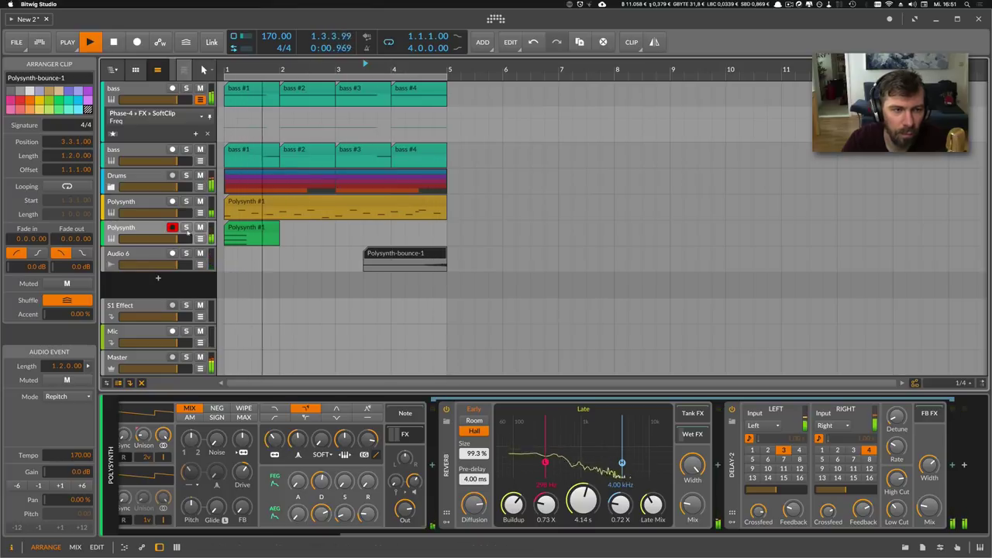
pyautogui.click(151, 229)
pyautogui.press('space')
pyautogui.hscroll(-5, 222, 531)
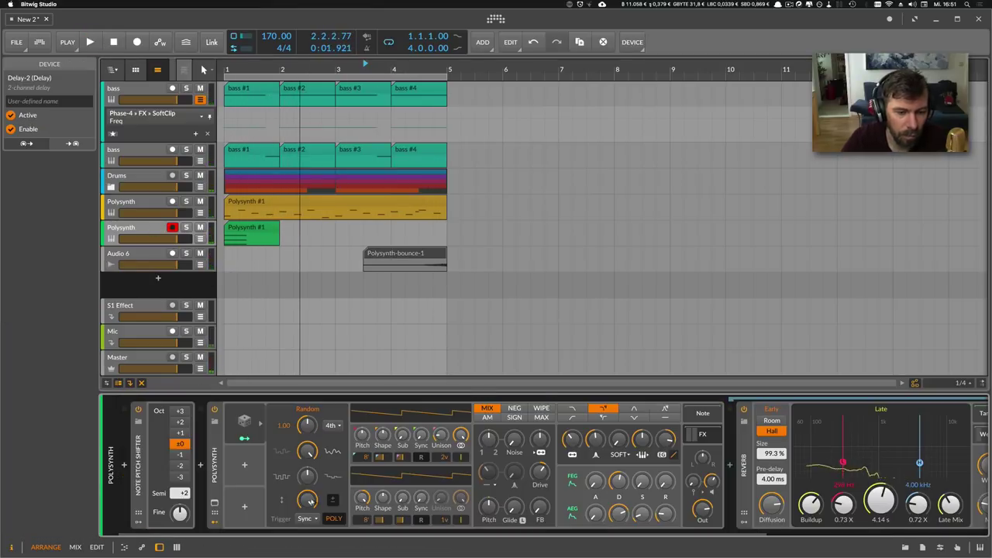
pyautogui.moveTo(539, 474); pyautogui.dragTo(539, 462)
pyautogui.press('space')
pyautogui.press('space')
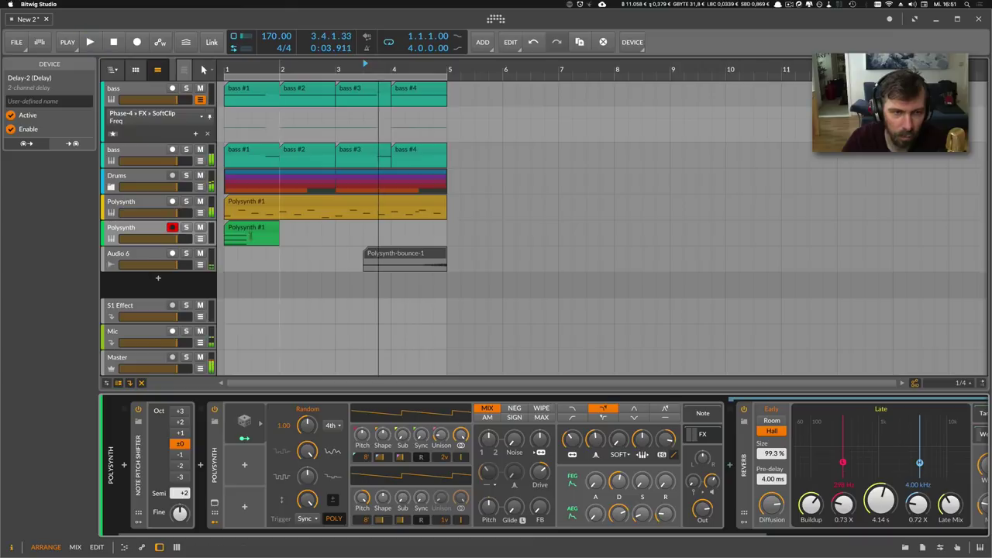
# Transpose the chord clip's F#2 note down an octave to F#1 and replay the loop.
pyautogui.doubleClick(265, 229)
pyautogui.moveTo(354, 364); pyautogui.dragTo(327, 302)
pyautogui.hotkey('shift', 'Down')
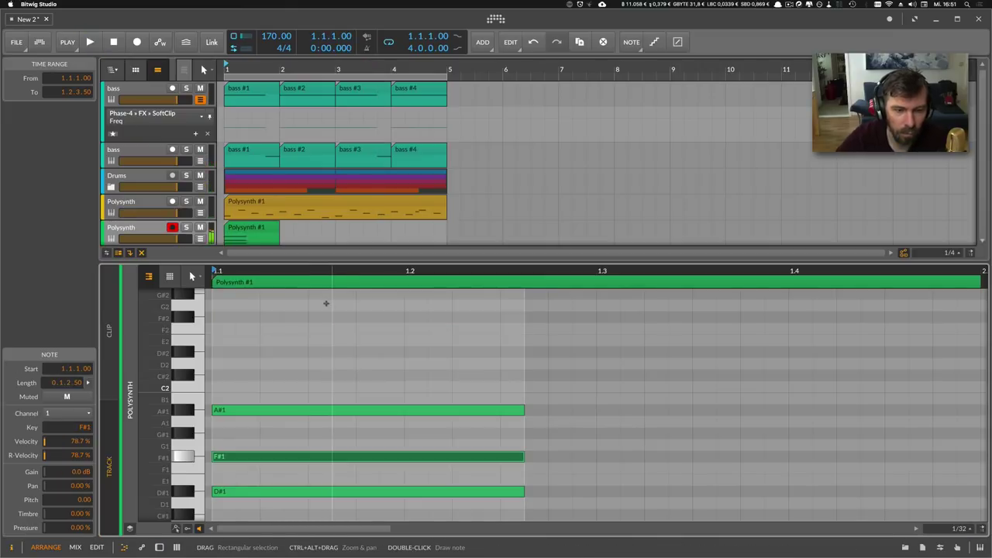
pyautogui.press('space')
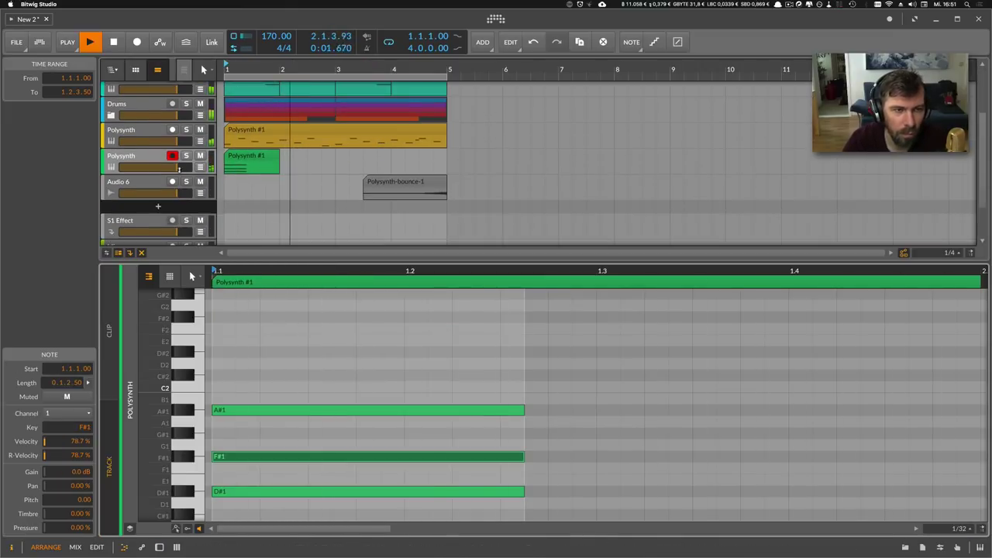
pyautogui.click(157, 161)
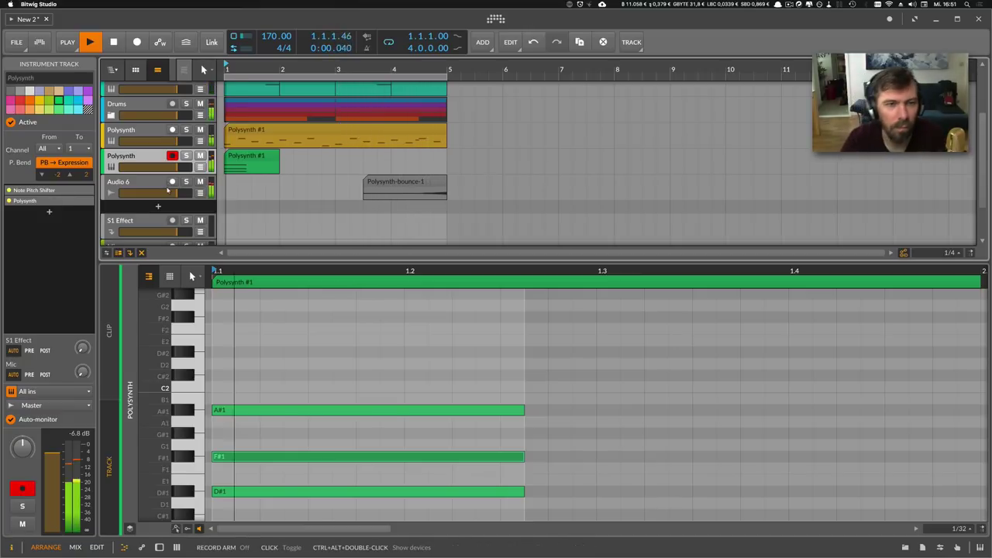
pyautogui.doubleClick(154, 156)
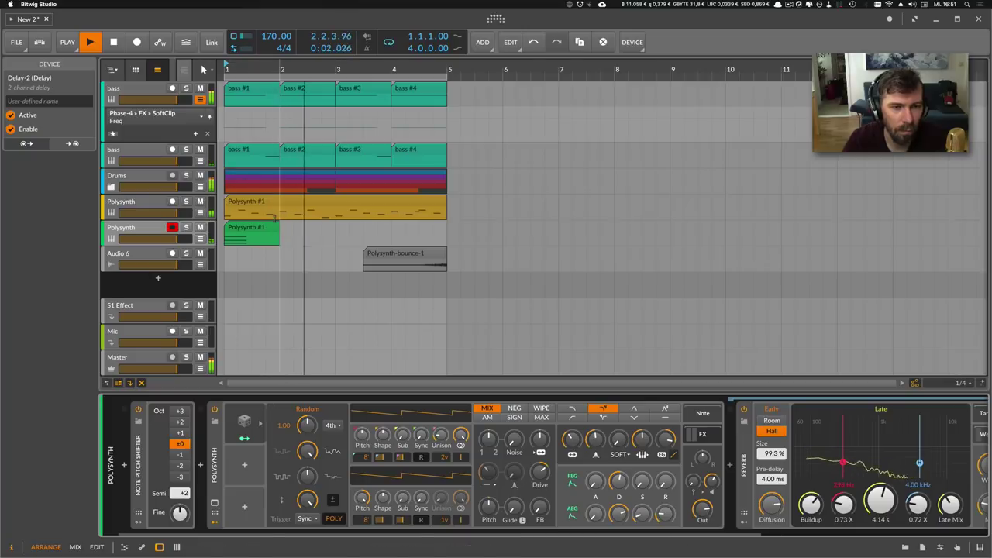
# Duplicate the chord Polysynth track and move the duplicated clip to 2.4.1.00.
pyautogui.click(253, 233)
pyautogui.click(144, 228)
pyautogui.press('space')
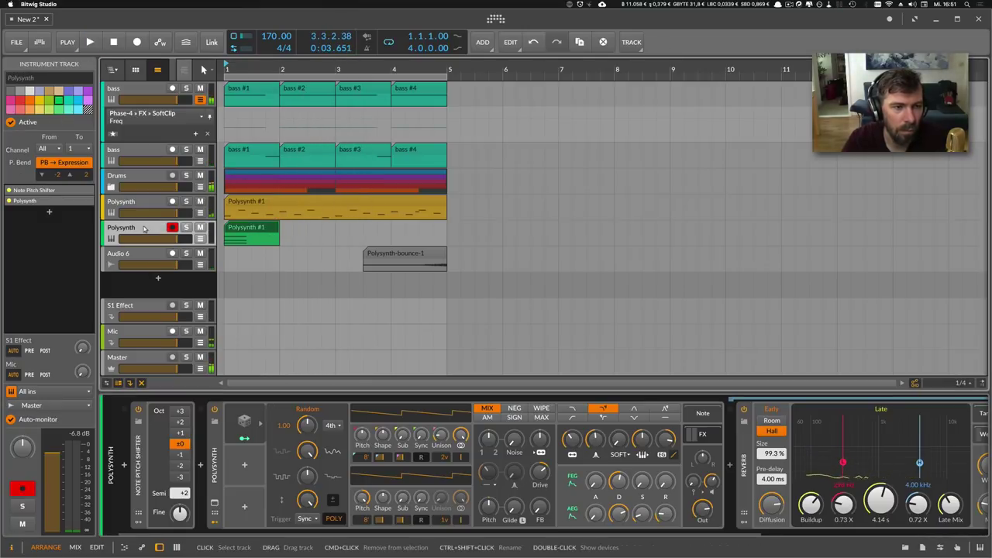
pyautogui.press('super+d')
pyautogui.moveTo(251, 258); pyautogui.dragTo(333, 257)
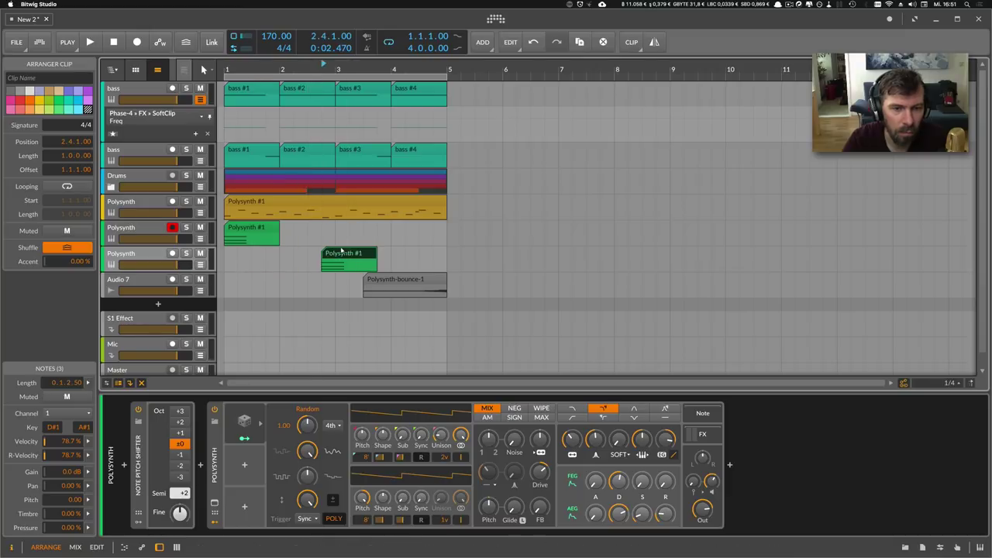
# Play the duplicated chord clip and shorten it to a length of one beat, 0.1.0.00.
pyautogui.doubleClick(347, 259)
pyautogui.moveTo(312, 462); pyautogui.dragTo(309, 300)
pyautogui.scroll(-5, 323, 227)
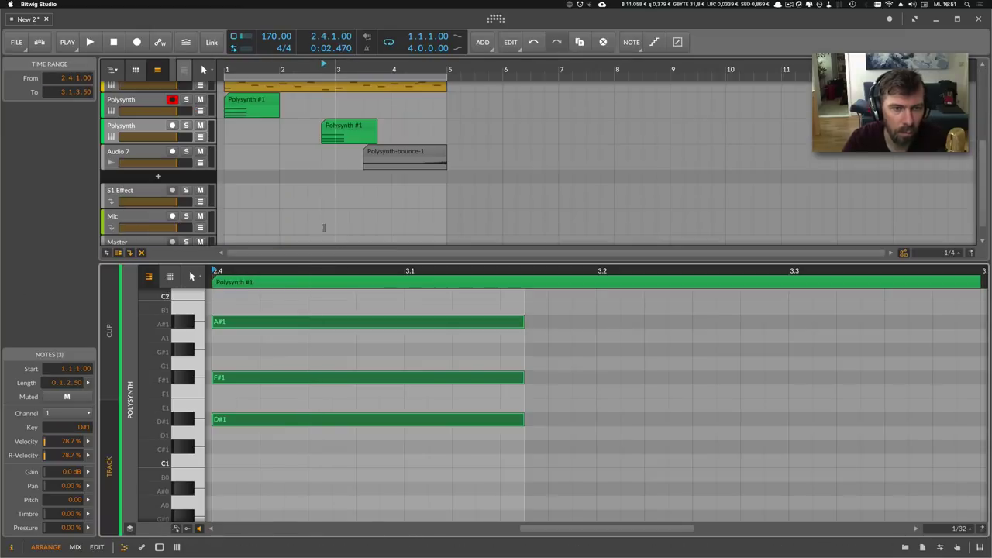
pyautogui.press('d')
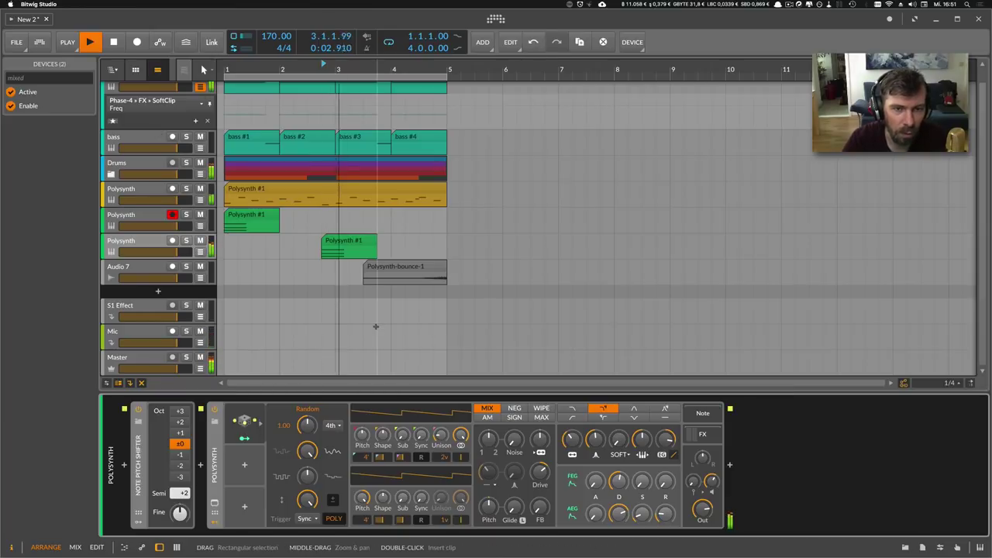
pyautogui.press('space')
pyautogui.click(367, 240)
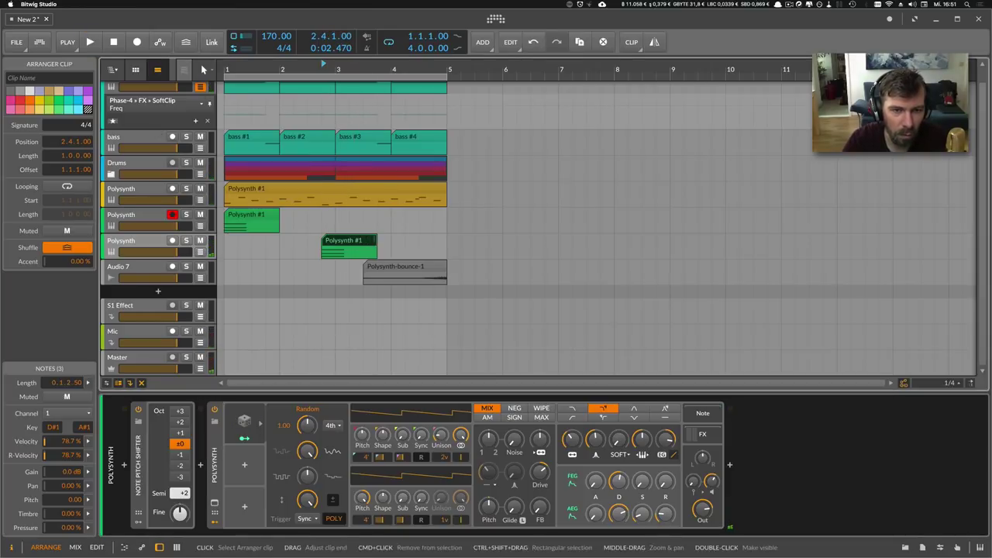
pyautogui.moveTo(375, 240); pyautogui.dragTo(336, 241)
# Split the duplicated clip's A#1, F#1 and D#1 notes at their midpoint with the Knife tool and play the result.
pyautogui.doubleClick(330, 242)
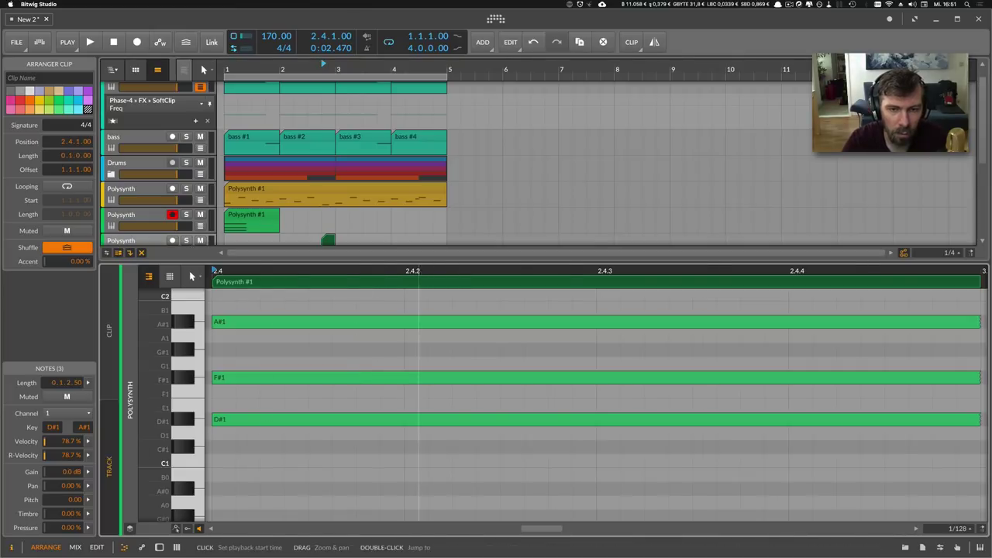
pyautogui.click(422, 308)
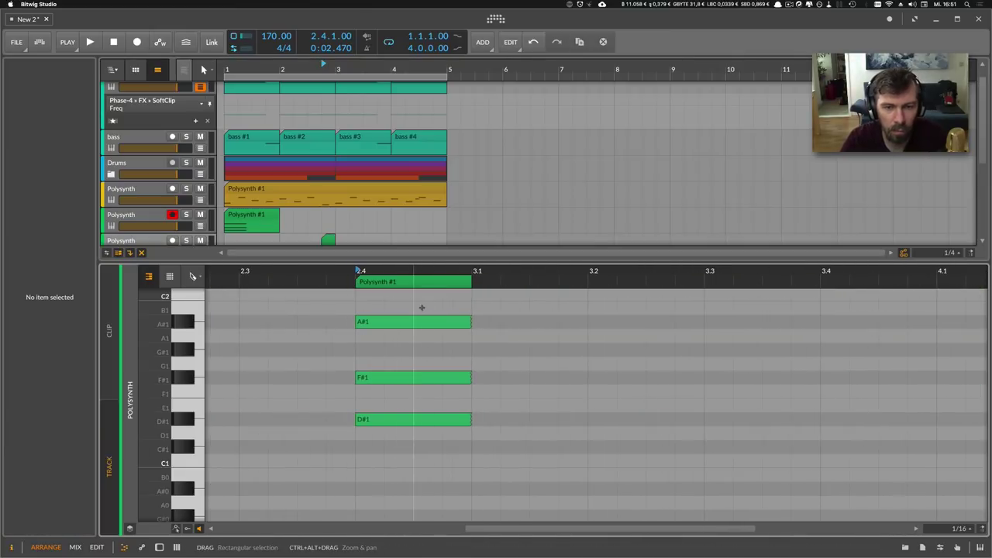
pyautogui.moveTo(422, 311); pyautogui.dragTo(429, 473)
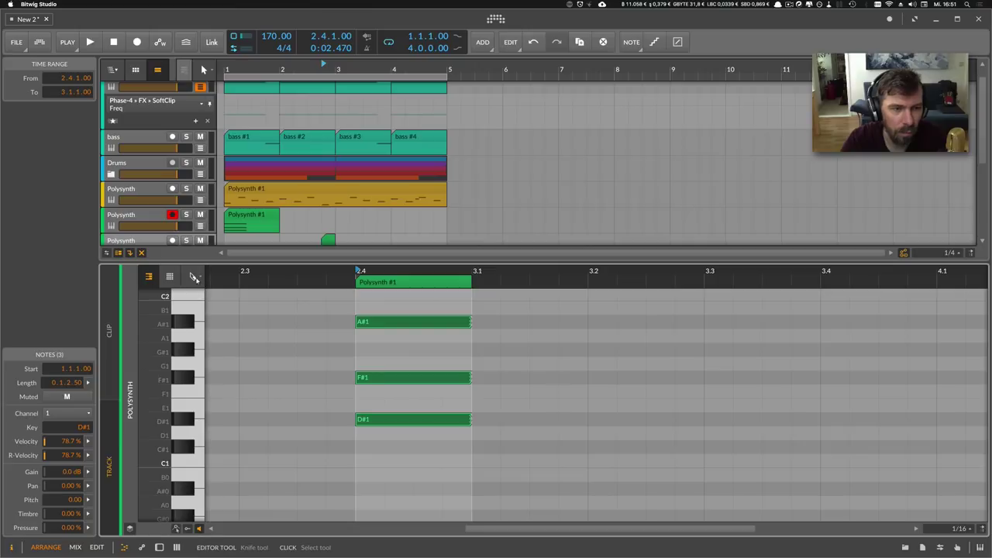
pyautogui.keyDown('alt'); pyautogui.click(412, 324); pyautogui.keyUp('alt')
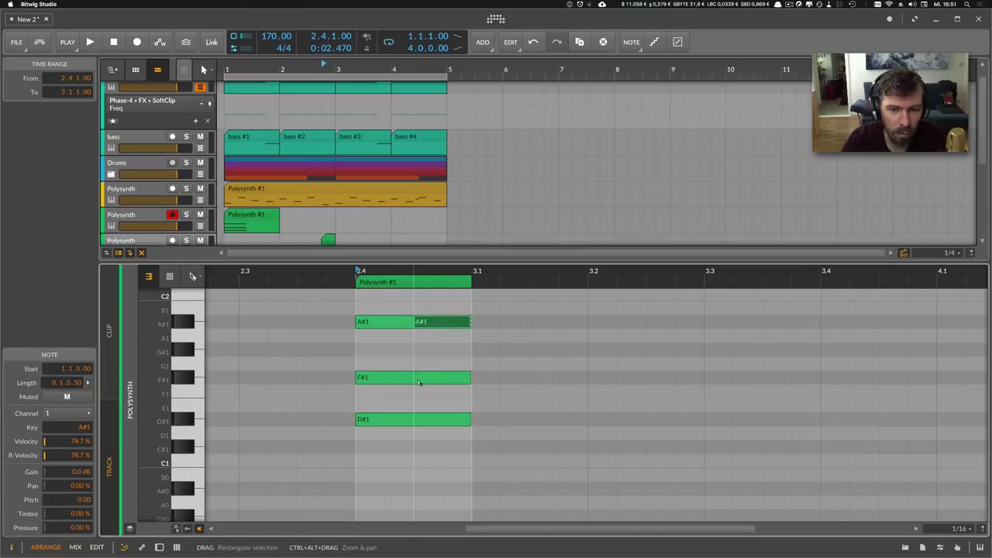
pyautogui.press('space')
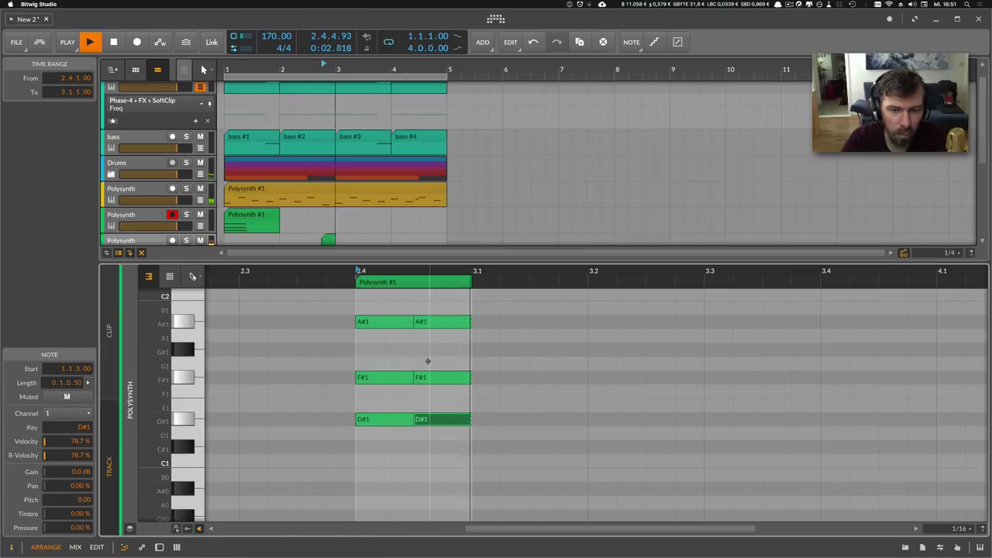
# Switch the duplicated Polysynth's oscillator mixing to AM mode and reset its mix balance to default while replaying the chords.
pyautogui.scroll(-2, 164, 190)
pyautogui.press('d')
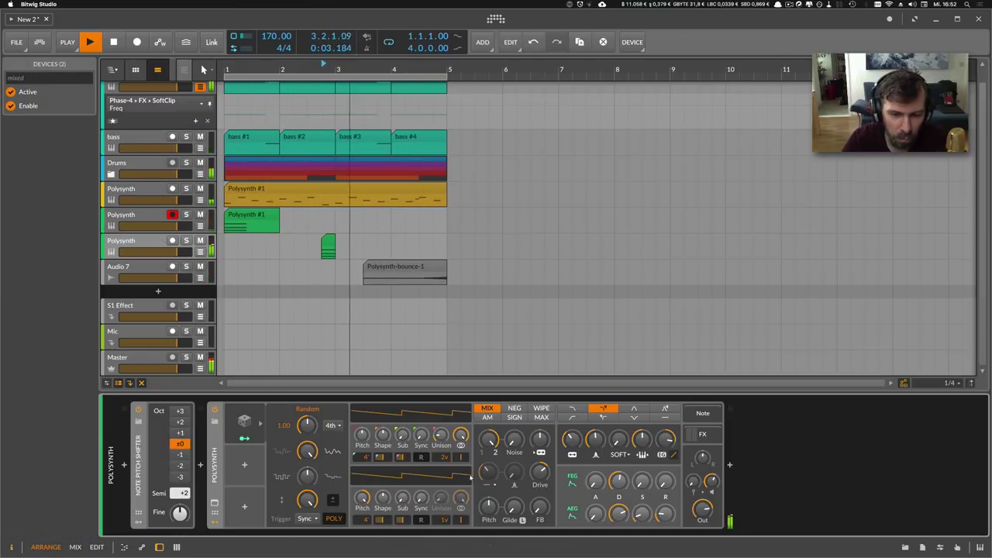
pyautogui.moveTo(489, 440); pyautogui.dragTo(489, 444)
pyautogui.press('space')
pyautogui.press('space')
pyautogui.click(488, 417)
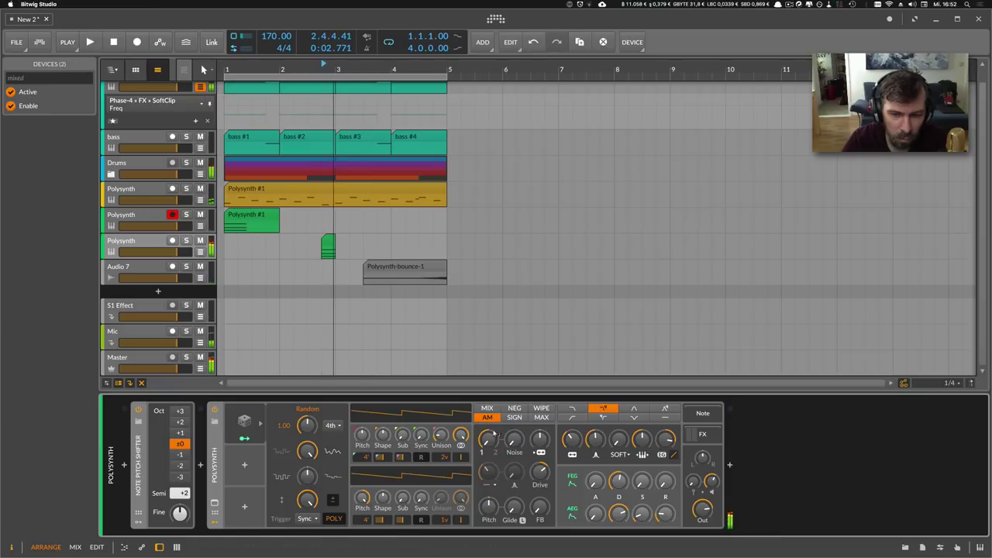
pyautogui.press('space')
pyautogui.doubleClick(491, 440)
pyautogui.press('space')
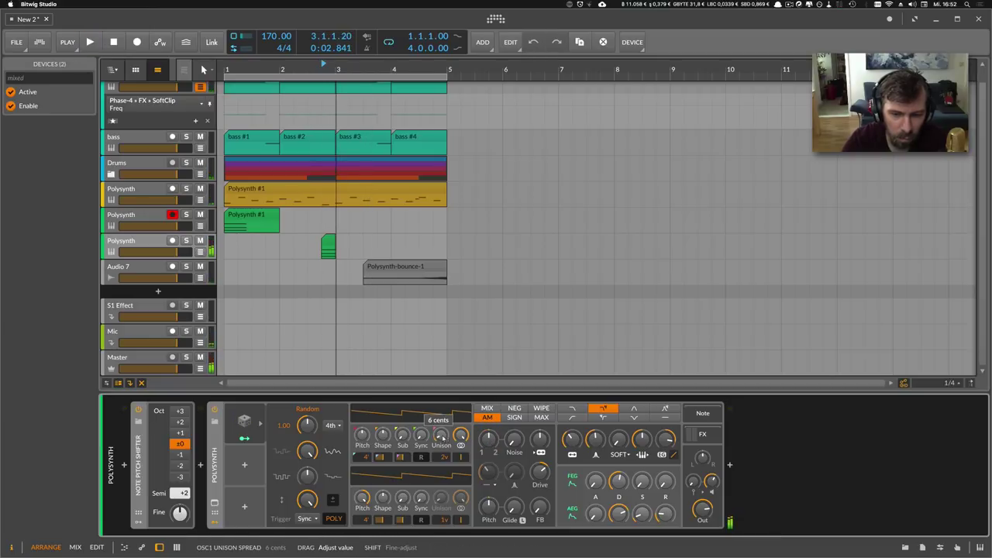
# Replay the chord hits while adjusting oscillator 1's settings and bringing oscillator 2's shape to 100%.
pyautogui.press('space')
pyautogui.press('space')
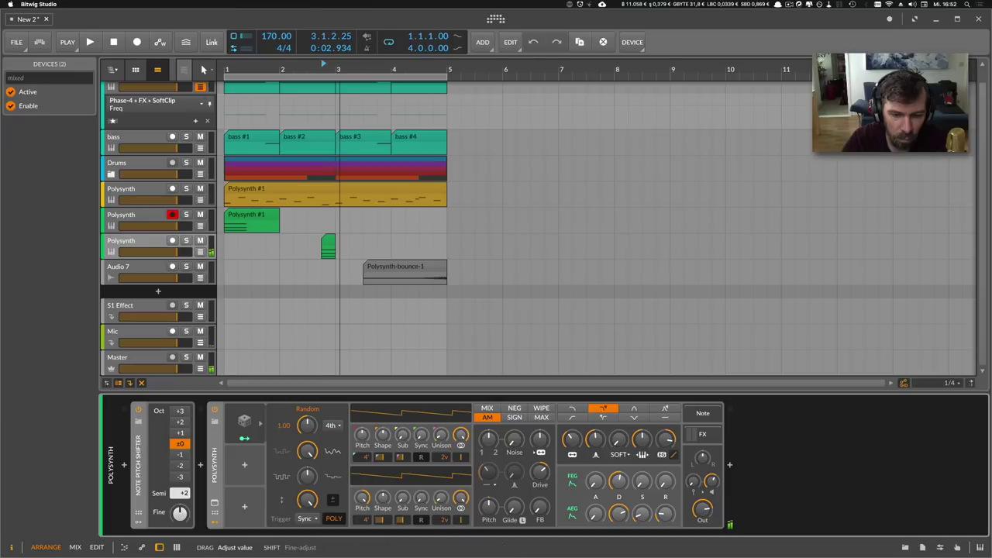
pyautogui.press('space')
pyautogui.press('space')
pyautogui.press('space')
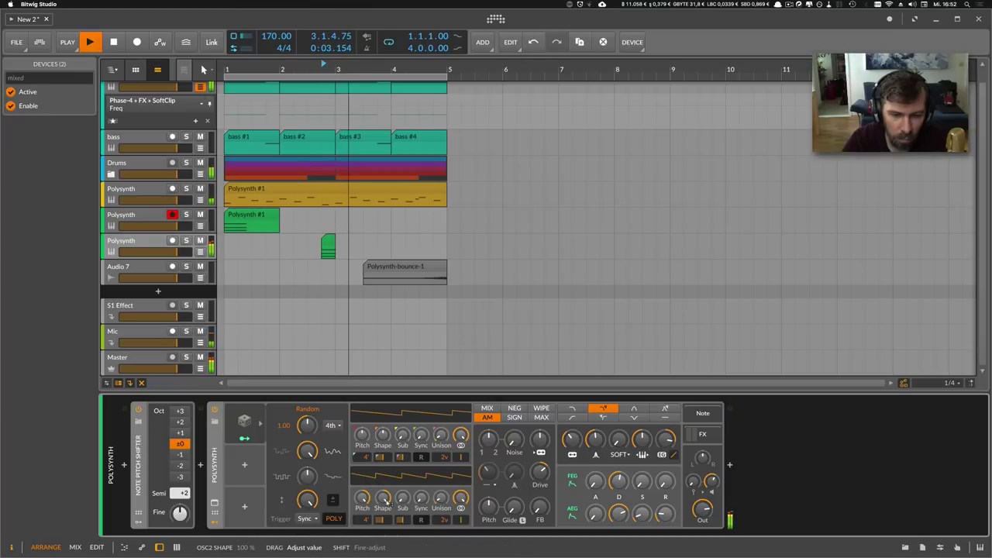
pyautogui.press('space')
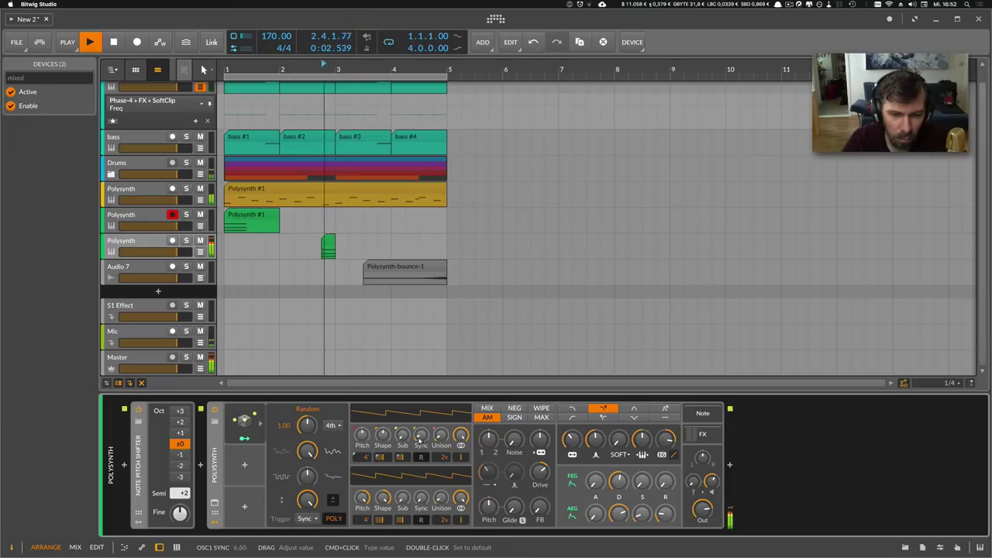
pyautogui.press('space')
pyautogui.press('space')
pyautogui.press('space')
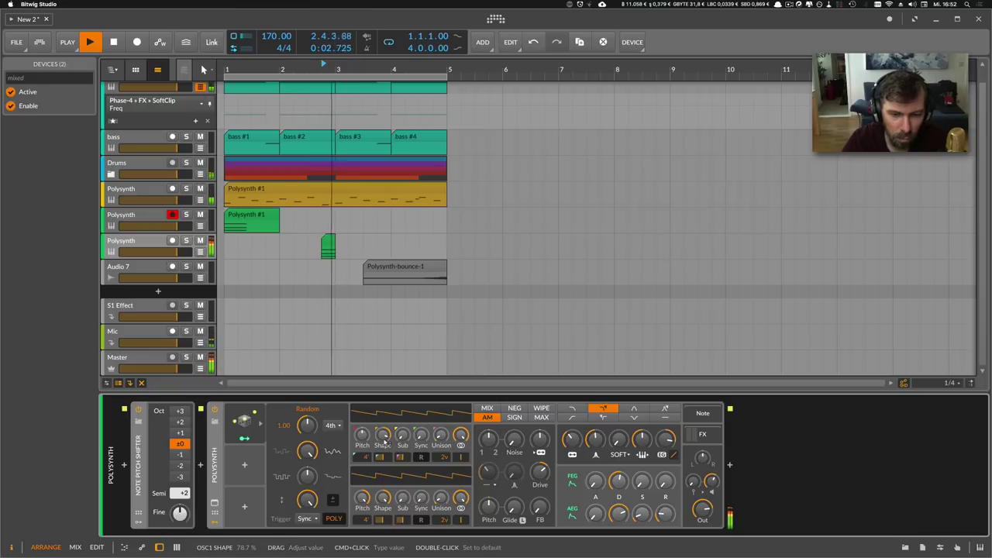
# Set the duplicated Polysynth's amplitude envelope decay to 49.7% while replaying the chords.
pyautogui.press('space')
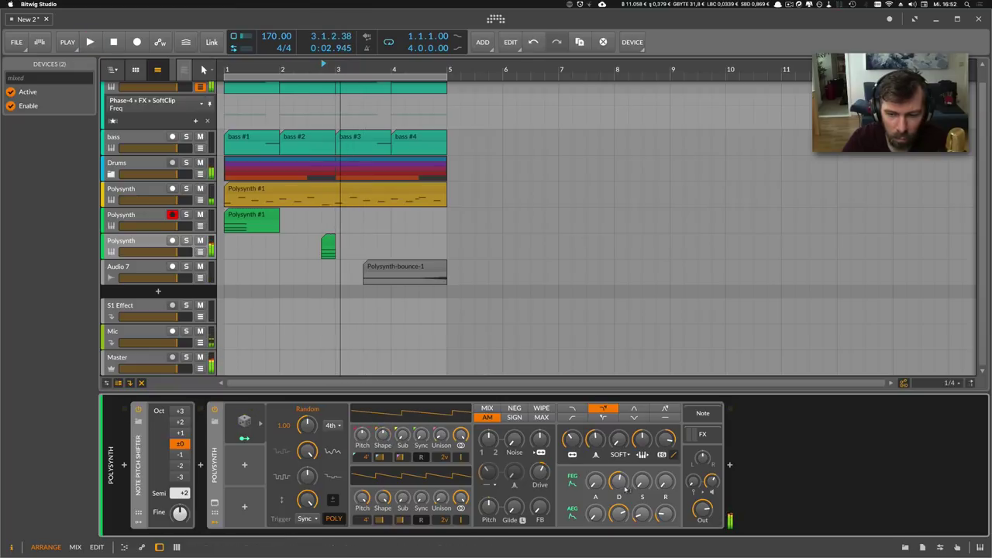
pyautogui.press('space')
pyautogui.press('space')
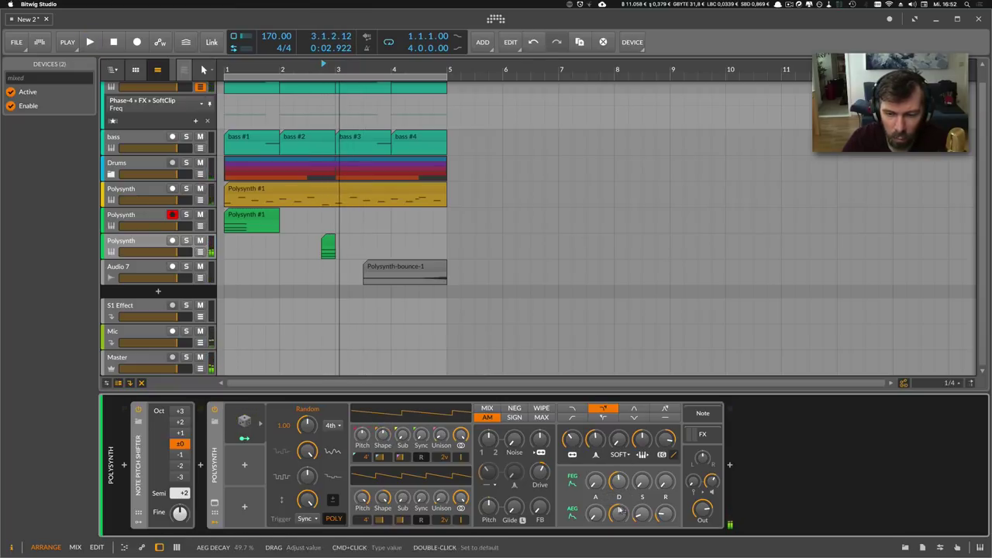
pyautogui.press('space')
pyautogui.press('space')
# Open a small gap before the second chord hit at 2.4.3 in the duplicated clip and select all its notes.
pyautogui.doubleClick(328, 246)
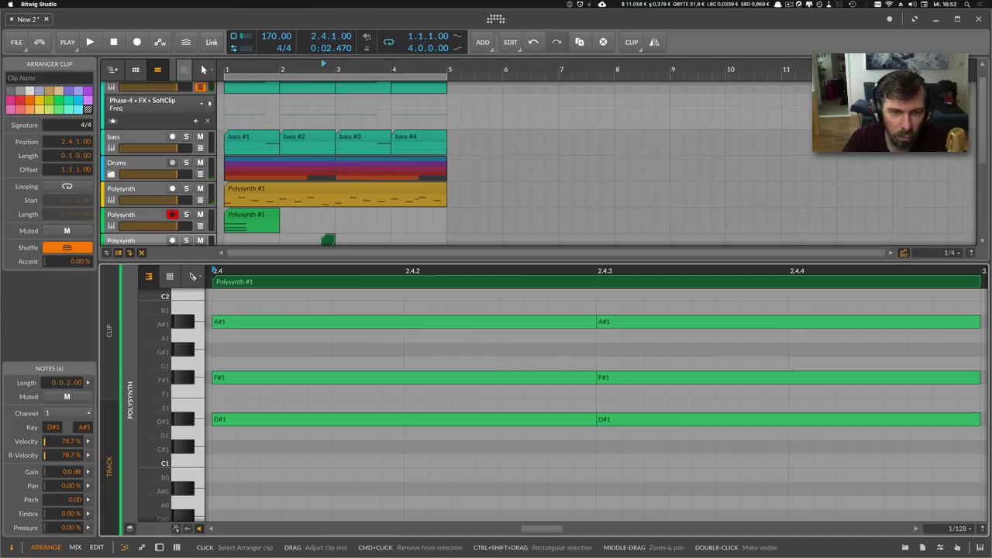
pyautogui.click(501, 352)
pyautogui.press('super+a')
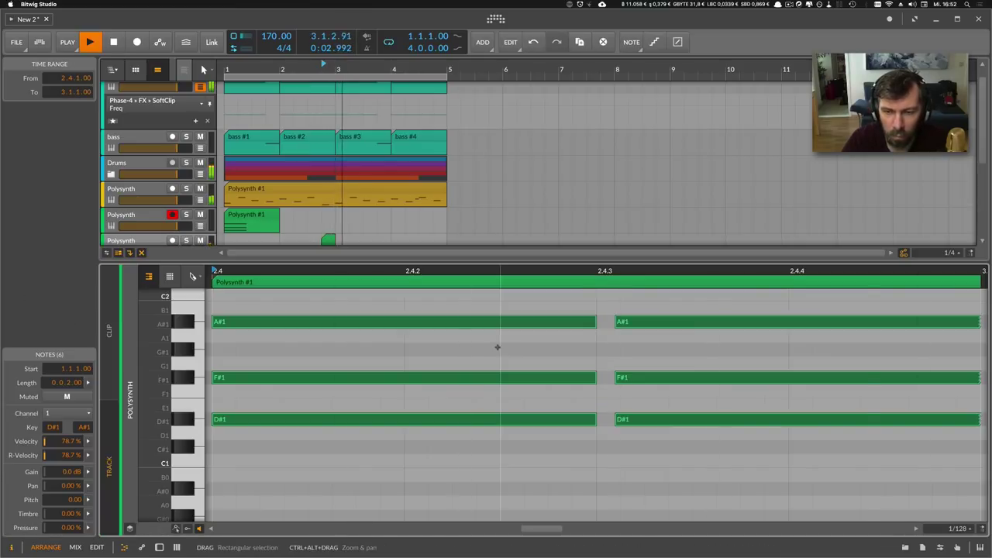
# Adjust the duplicated Polysynth's filter cutoff and bring its resonance to 56.1% while the loop plays.
pyautogui.scroll(-5, 357, 224)
pyautogui.doubleClick(164, 143)
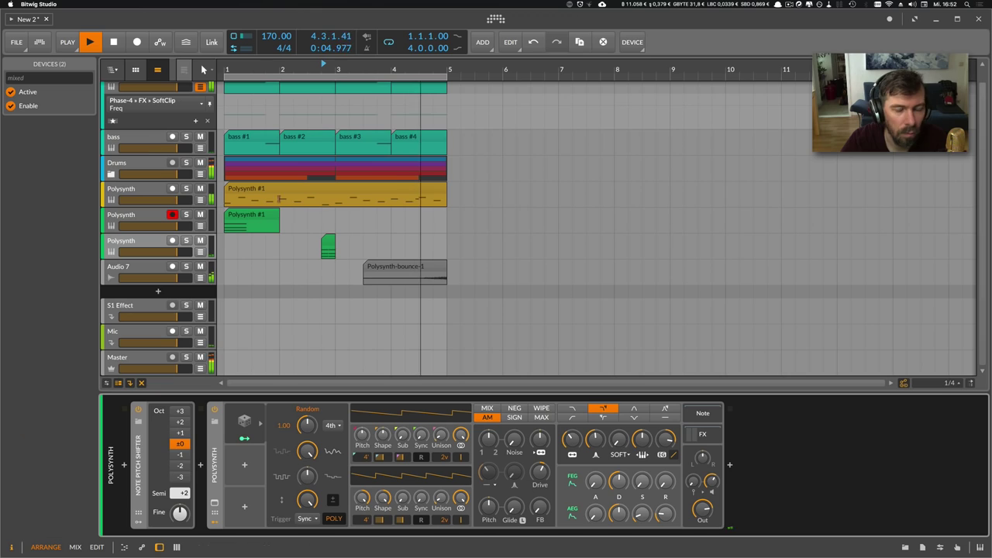
pyautogui.moveTo(572, 439); pyautogui.dragTo(595, 420)
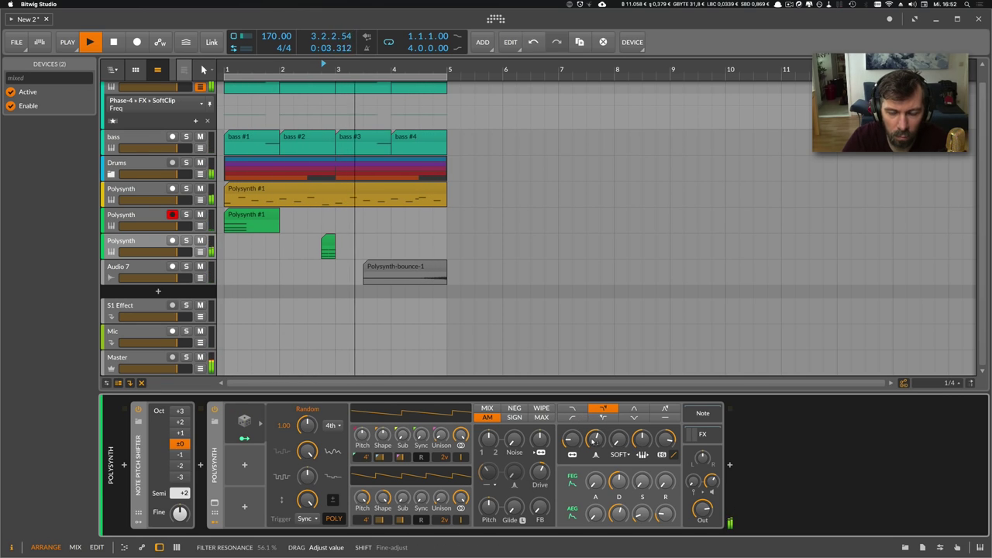
# In the duplicated Polysynth's FX chain, set both Delay-2 times to 2 and the delay mix to 17%.
pyautogui.click(149, 242)
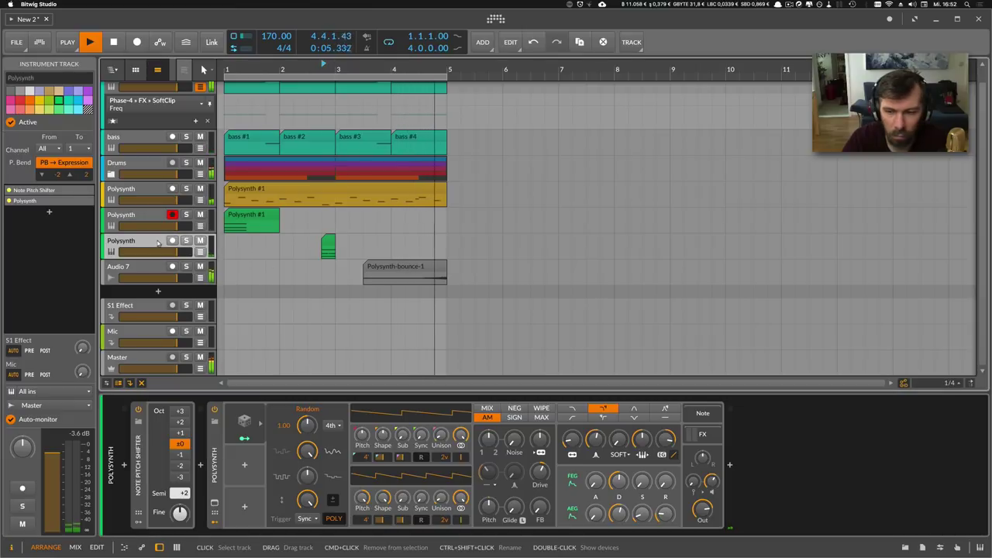
pyautogui.click(700, 439)
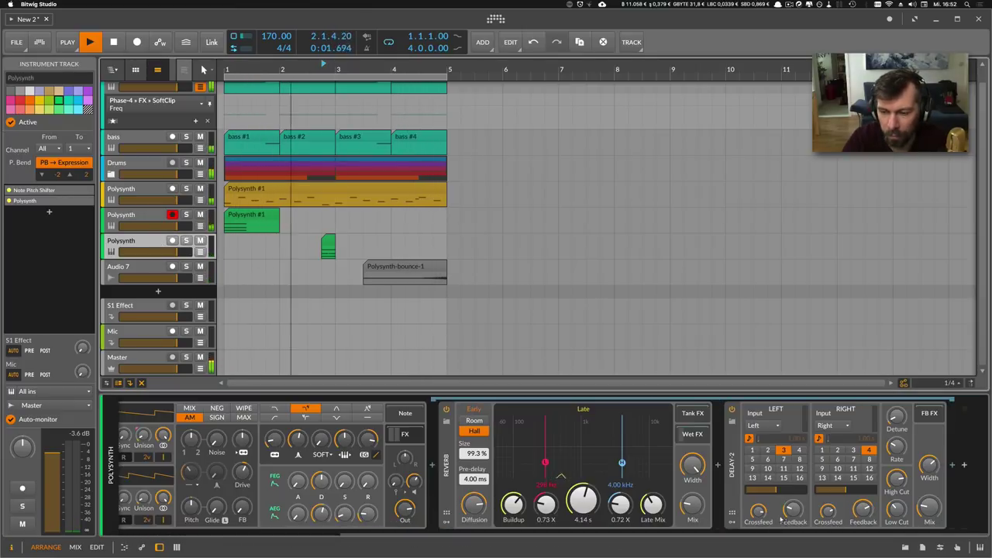
pyautogui.click(768, 450)
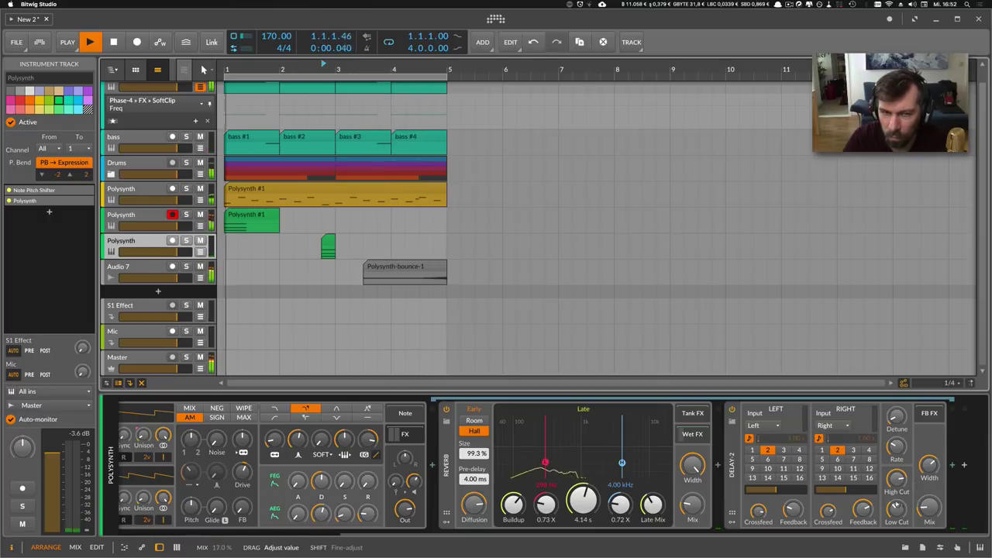
# Compare the loop with and without the yellow Polysynth melody track by muting and unmuting it.
pyautogui.click(146, 193)
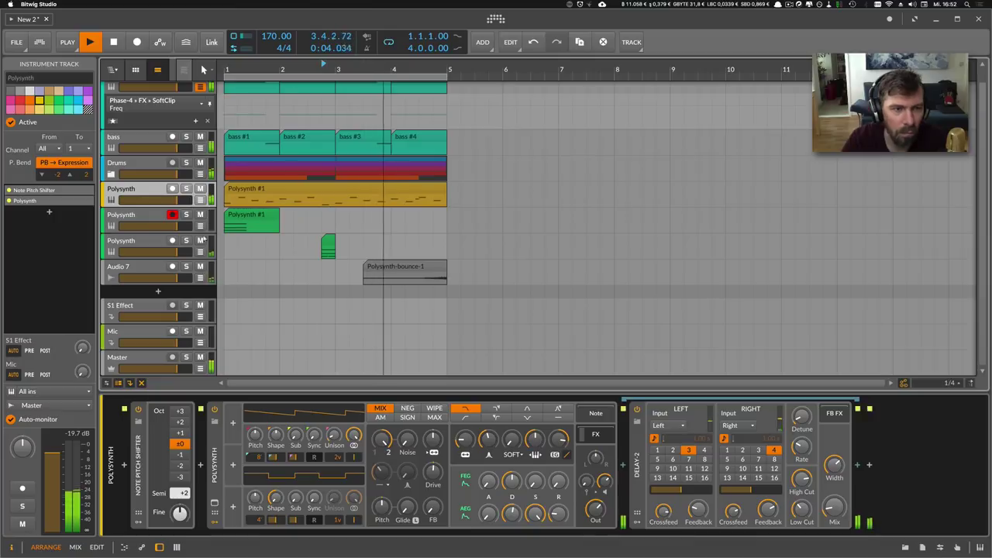
pyautogui.click(161, 221)
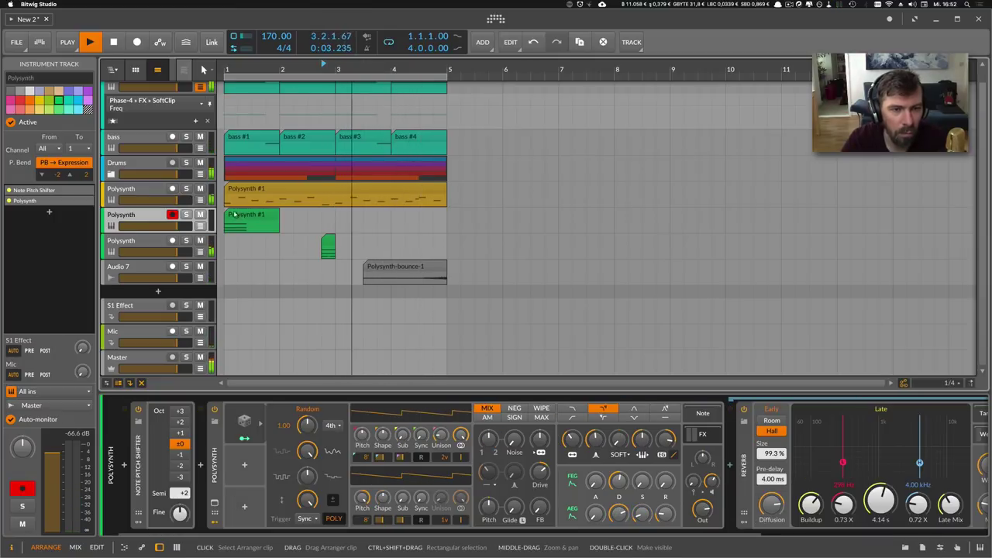
pyautogui.click(194, 190)
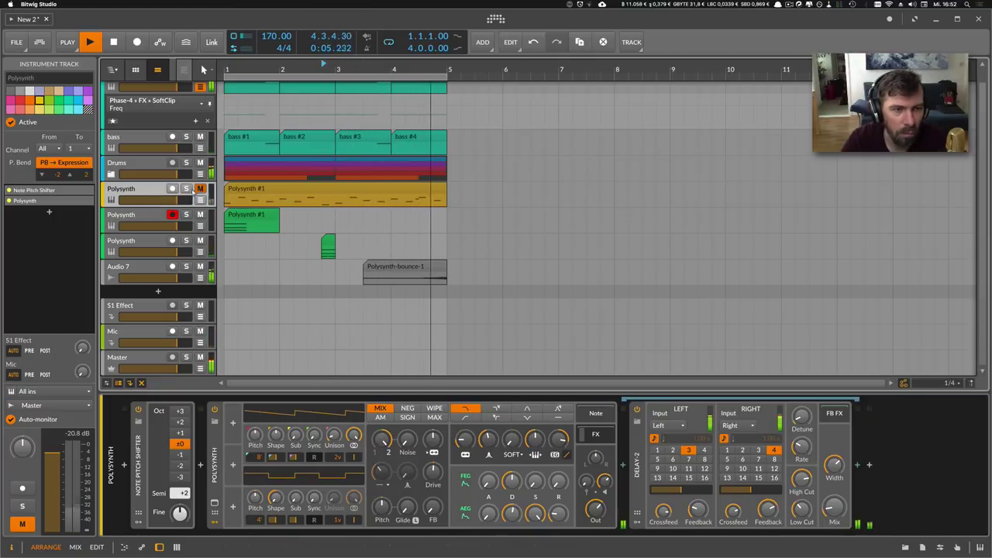
pyautogui.click(200, 189)
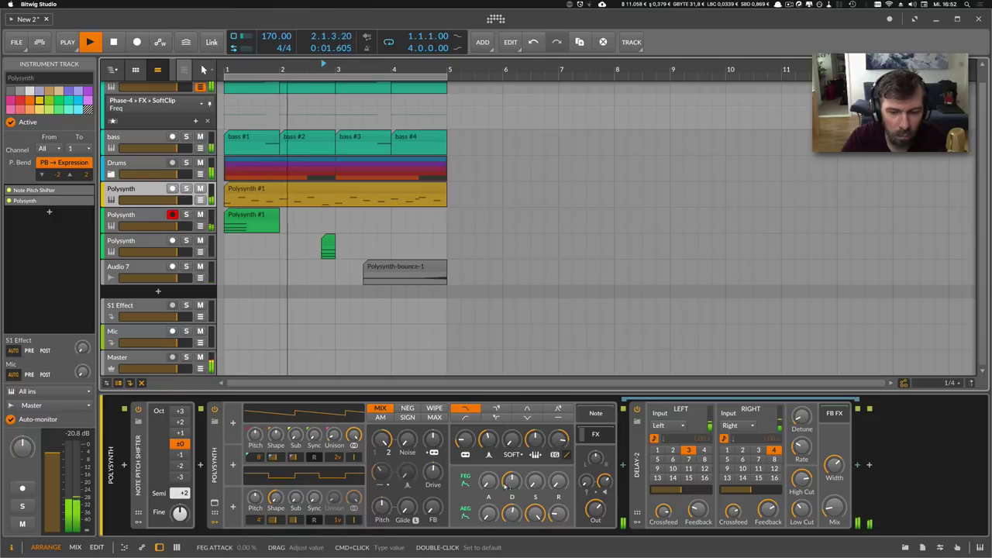
# Adjust the yellow Polysynth's filter cutoff and bring its filter envelope depth to +34.24 st.
pyautogui.moveTo(465, 439); pyautogui.dragTo(465, 435)
pyautogui.moveTo(557, 439); pyautogui.dragTo(557, 434)
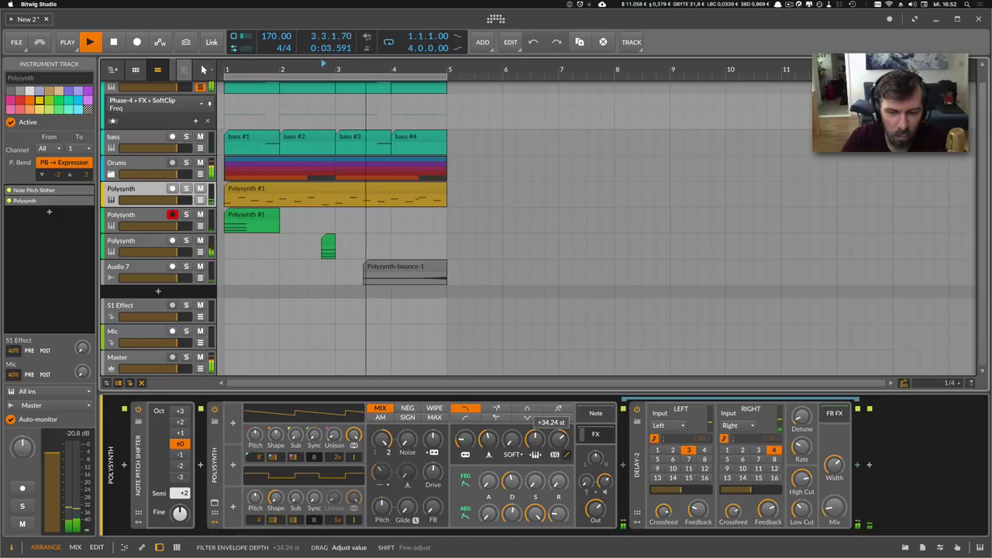
pyautogui.scroll(1, 281, 292)
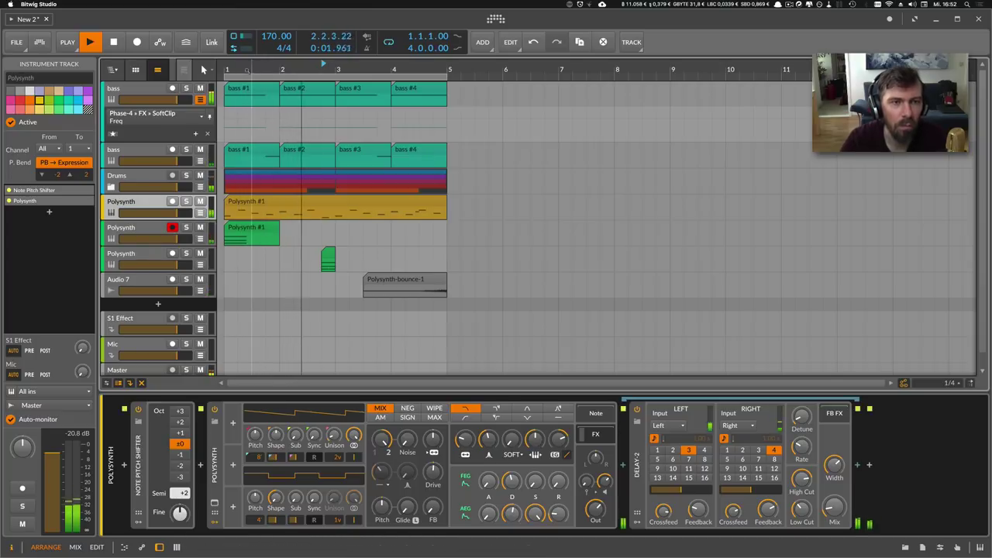
# Set the playback start to 1.1.1.00, shorten the loop region to the first bar and play it.
pyautogui.moveTo(258, 69); pyautogui.dragTo(257, 77)
pyautogui.click(156, 95)
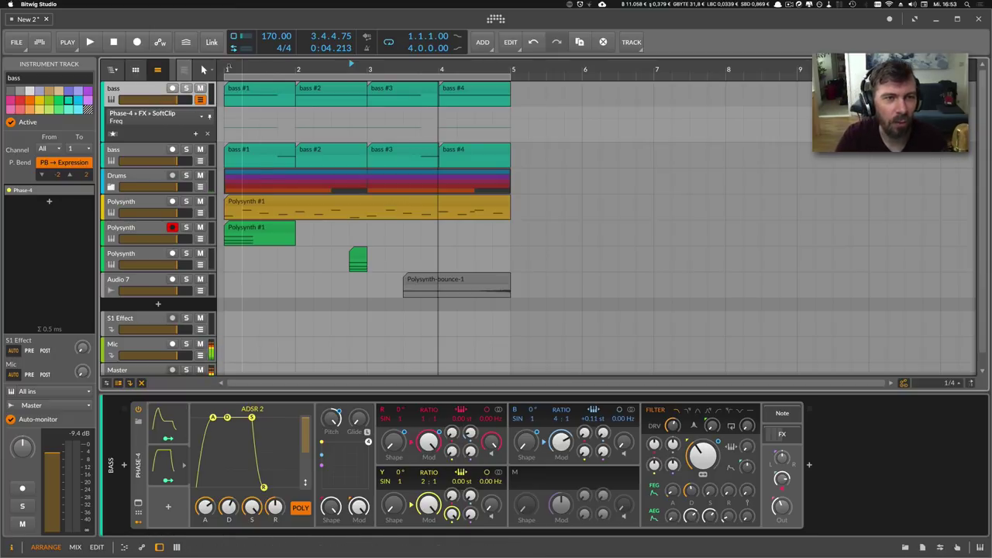
pyautogui.click(228, 67)
pyautogui.moveTo(239, 68)
pyautogui.mouseDown()
pyautogui.moveTo(238, 54)
pyautogui.moveTo(240, 69)
pyautogui.mouseUp()
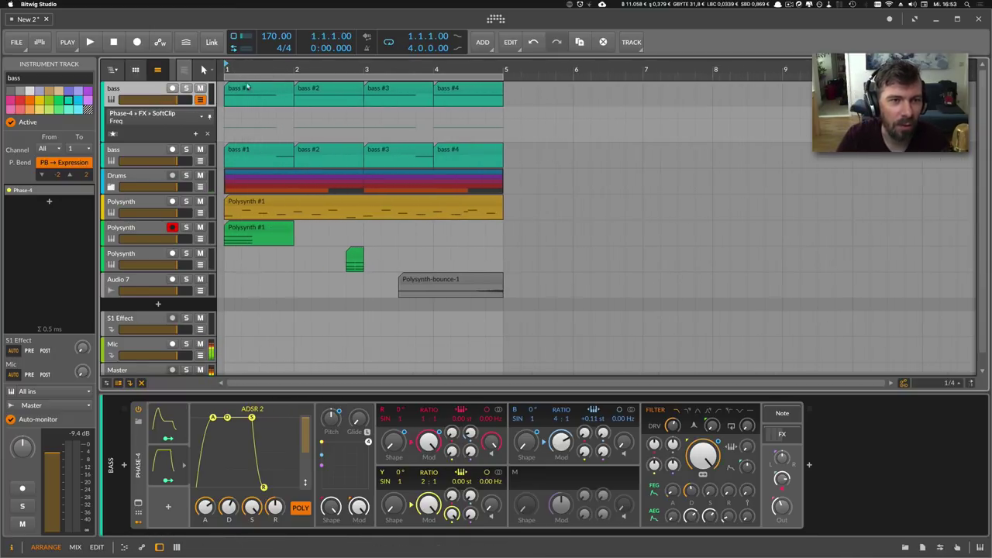
pyautogui.click(246, 87)
pyautogui.moveTo(502, 79); pyautogui.dragTo(294, 79)
pyautogui.press('space')
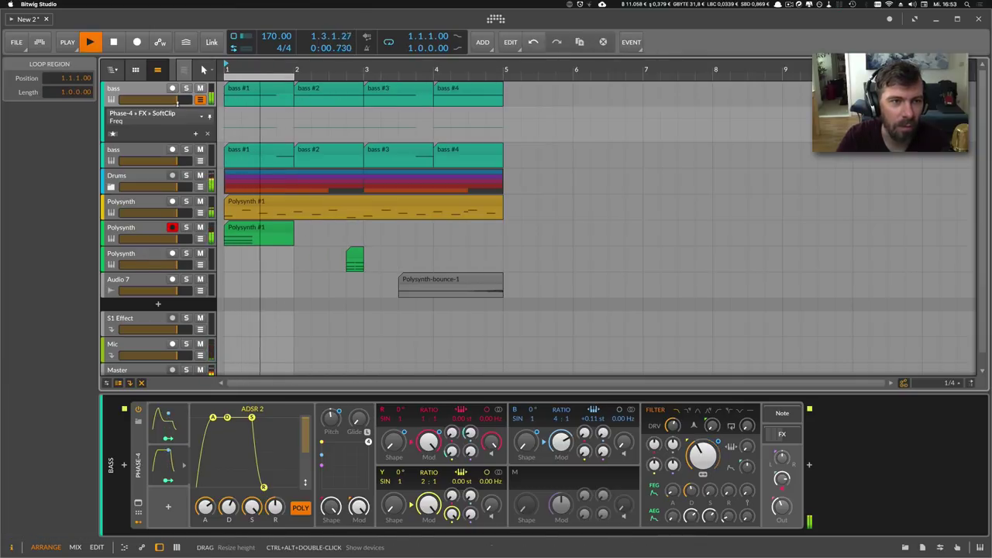
# Keep the one-bar loop playing and move the original green chord clip to 1.3.1.00.
pyautogui.click(177, 101)
pyautogui.press('space')
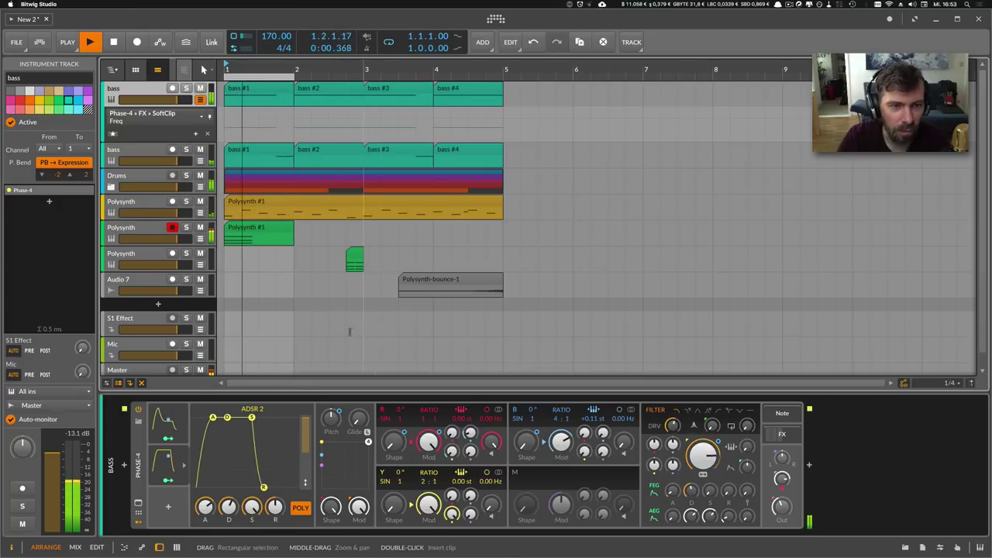
pyautogui.moveTo(240, 231); pyautogui.dragTo(275, 231)
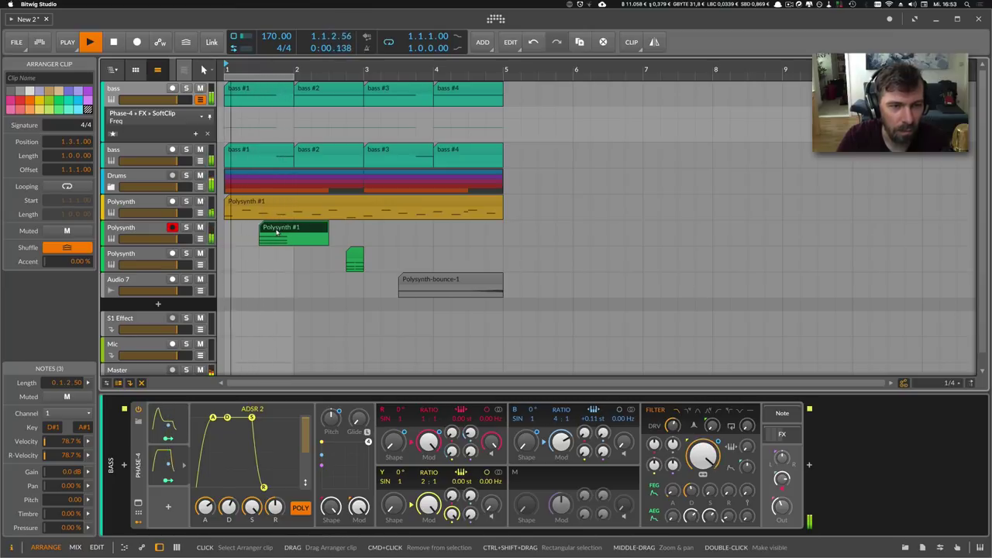
# Move the green chord clip to 1.1.1.00 and adjust its Polysynth's filter envelope decay, envelope depth and cutoff.
pyautogui.moveTo(276, 231); pyautogui.dragTo(249, 231)
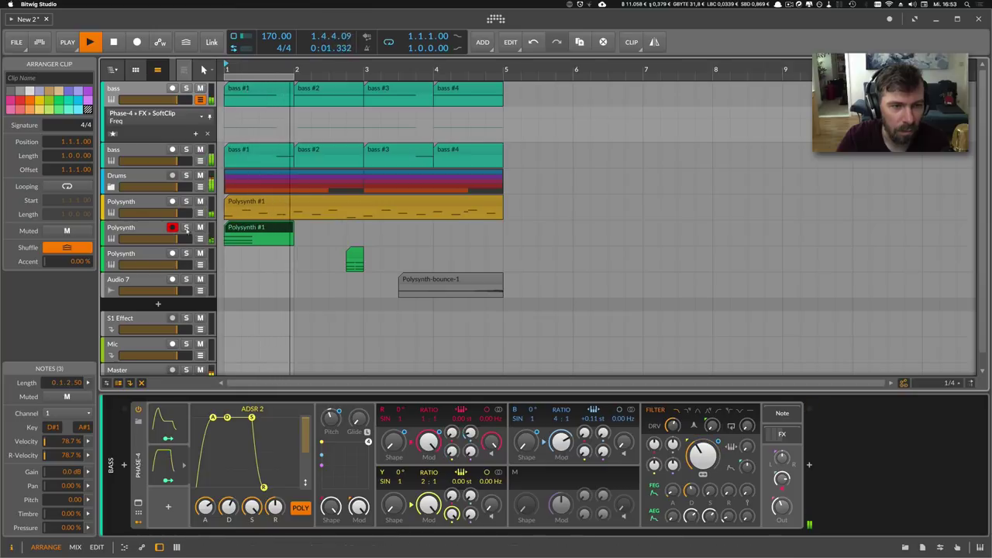
pyautogui.doubleClick(241, 234)
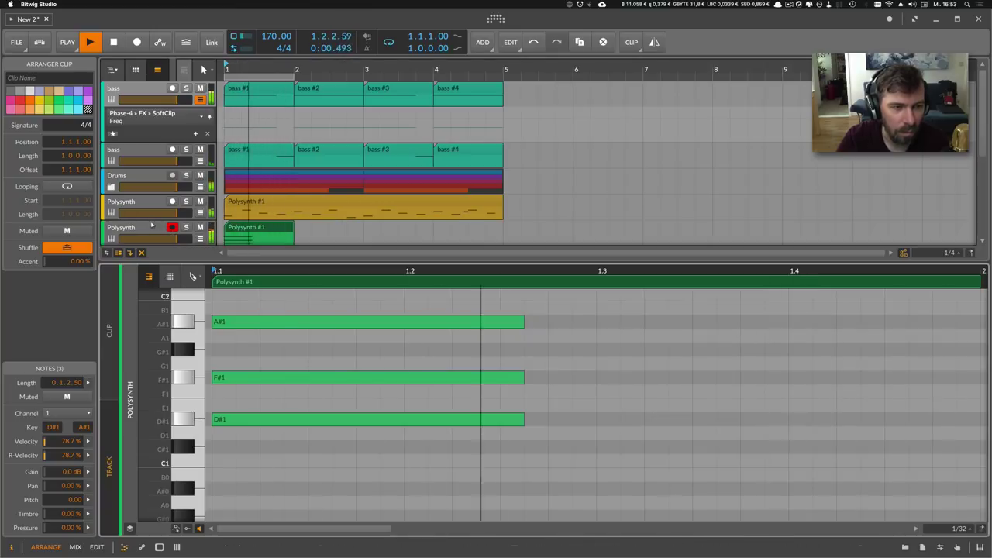
pyautogui.doubleClick(152, 226)
pyautogui.moveTo(618, 482); pyautogui.dragTo(618, 493)
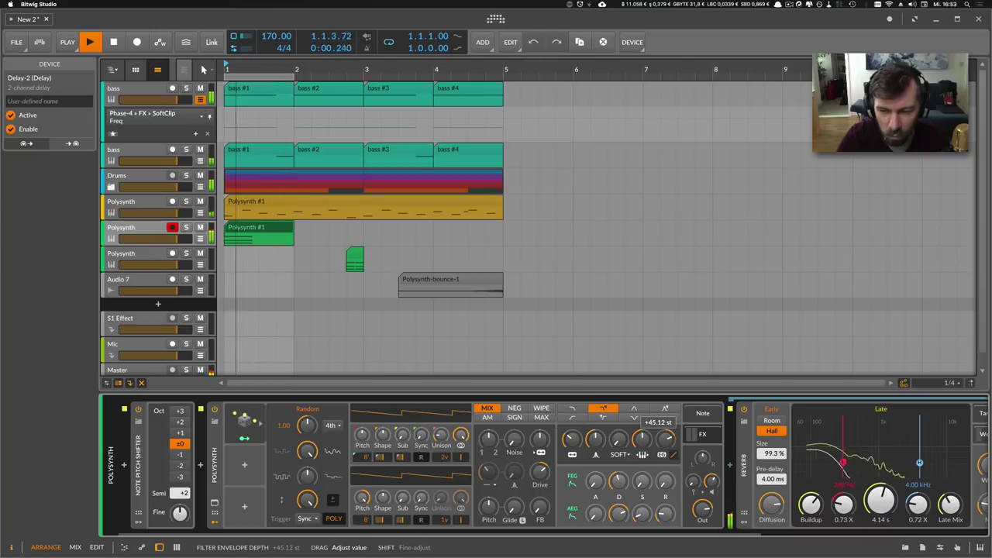
pyautogui.moveTo(655, 444); pyautogui.dragTo(655, 439)
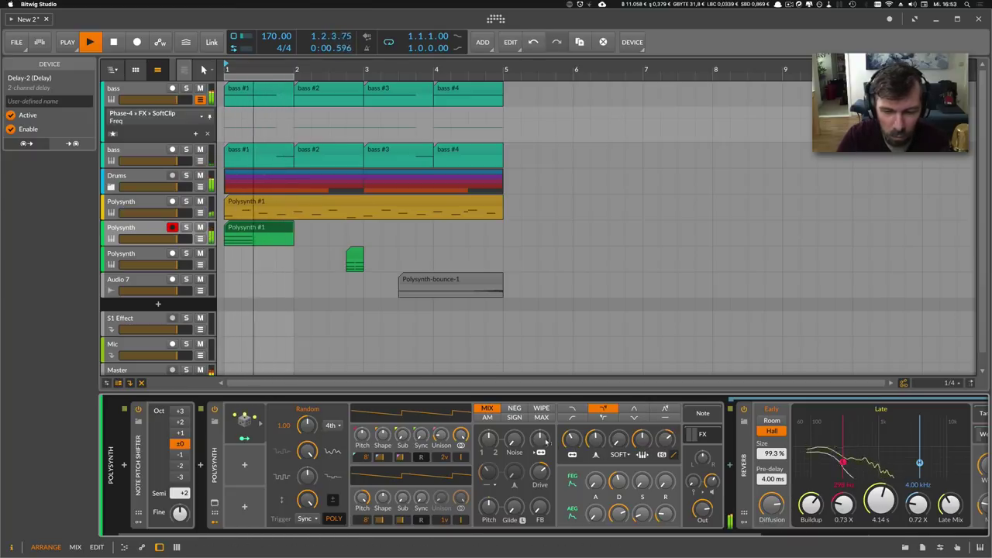
pyautogui.moveTo(573, 444); pyautogui.dragTo(573, 446)
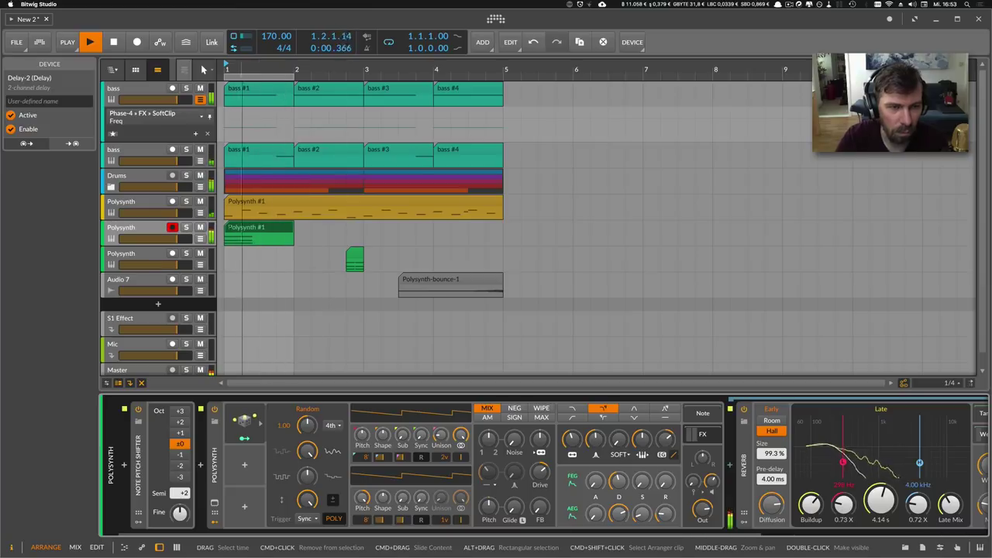
# Duplicate the yellow melody clip to bar 5 and delete every note except the first D#2 from the original clip.
pyautogui.doubleClick(231, 202)
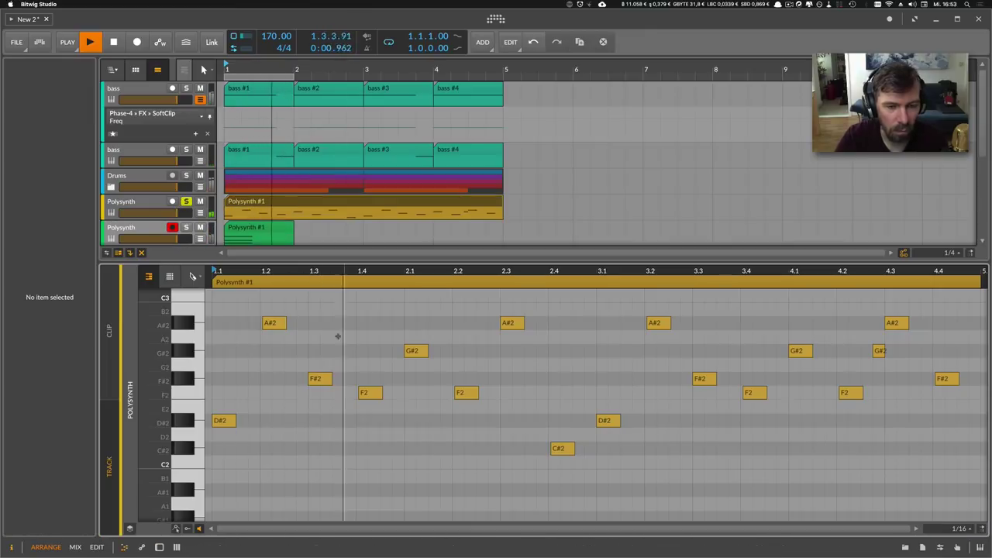
pyautogui.moveTo(251, 203); pyautogui.dragTo(531, 203)
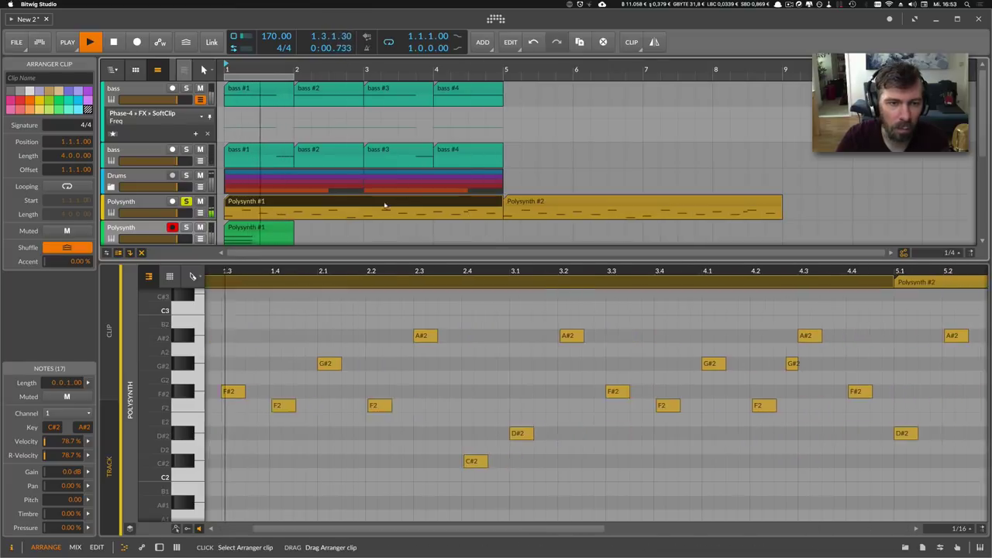
pyautogui.moveTo(363, 271)
pyautogui.mouseDown()
pyautogui.moveTo(403, 299)
pyautogui.moveTo(363, 273)
pyautogui.mouseUp()
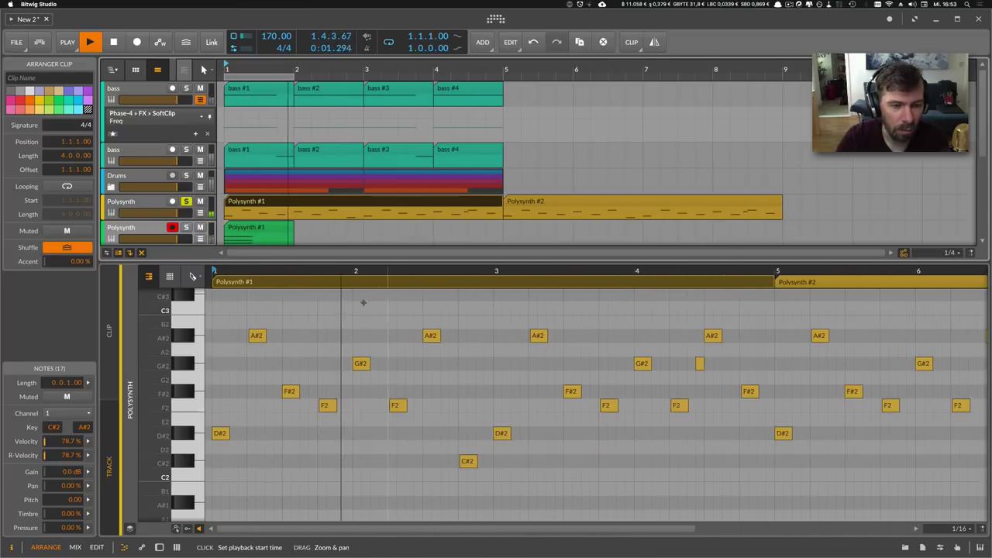
pyautogui.moveTo(264, 333); pyautogui.dragTo(317, 334)
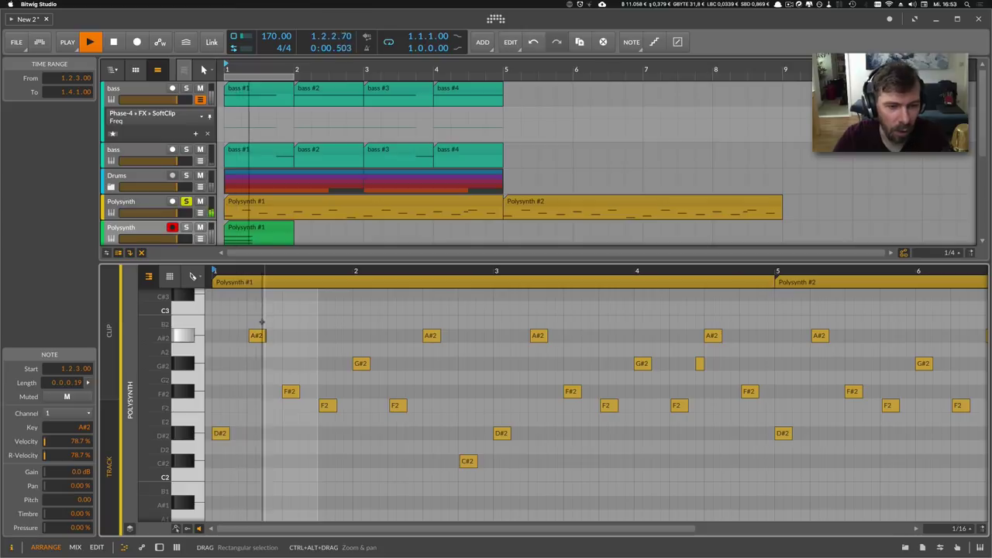
pyautogui.moveTo(248, 317); pyautogui.dragTo(474, 470)
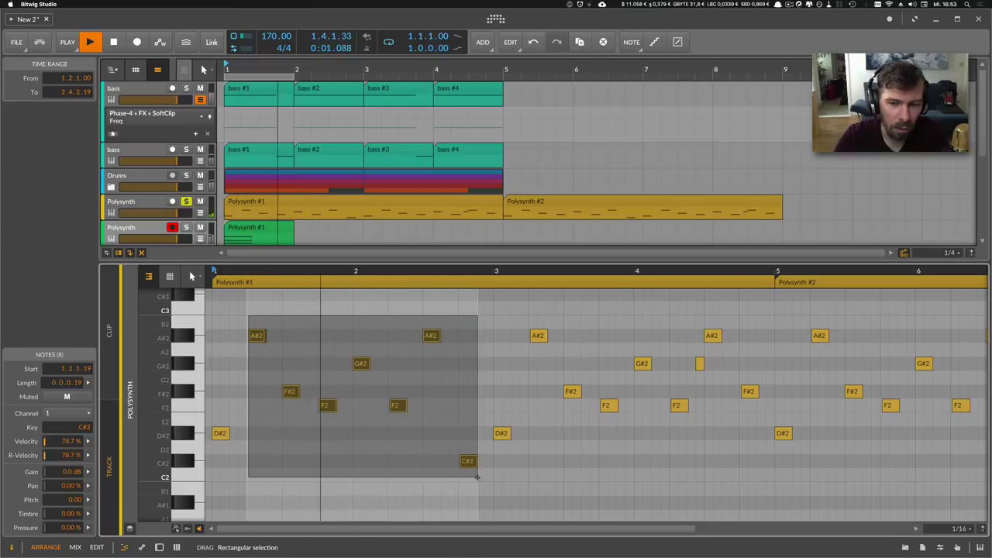
pyautogui.press('Delete')
pyautogui.moveTo(469, 315); pyautogui.dragTo(711, 484)
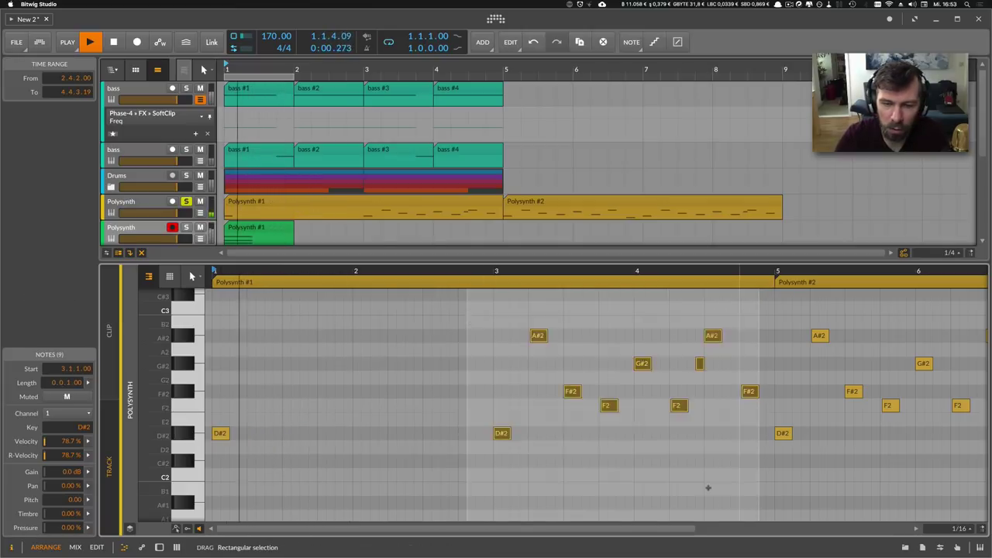
pyautogui.press('Delete')
# Add a second D#2 note at 1.2.2.00 with length 0.0.2.00 in the original yellow clip and play it.
pyautogui.press('space')
pyautogui.doubleClick(251, 434)
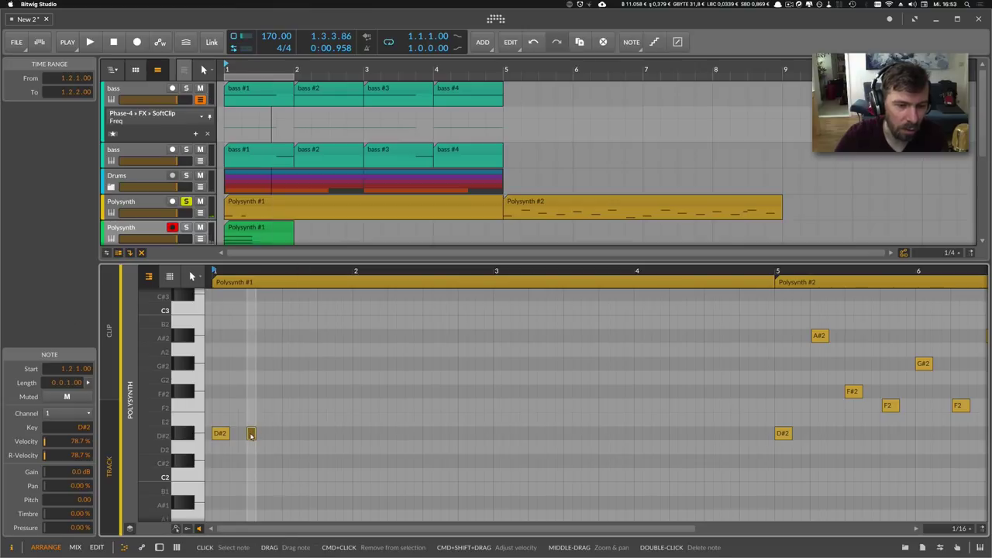
pyautogui.moveTo(255, 434); pyautogui.dragTo(265, 433)
pyautogui.press('Right')
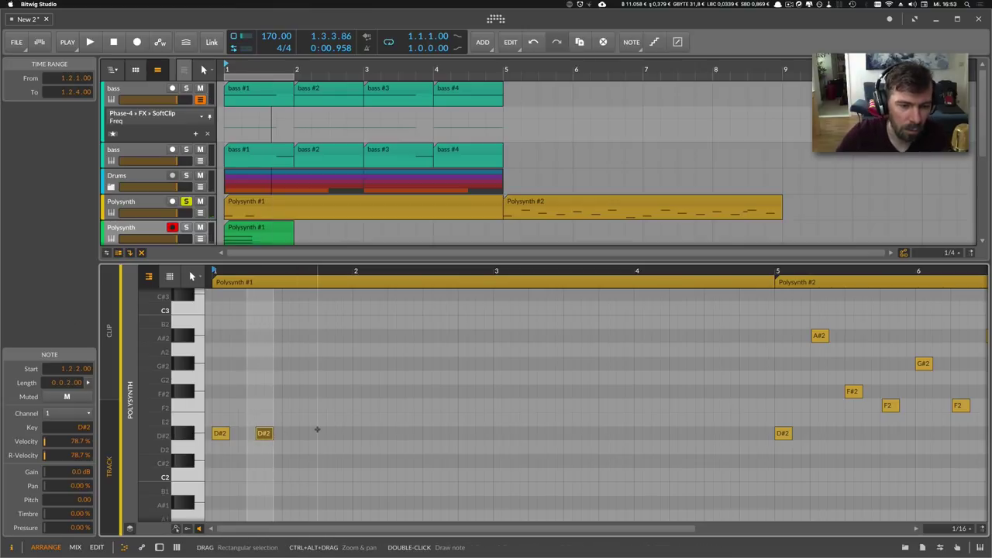
pyautogui.press('space')
pyautogui.press('space')
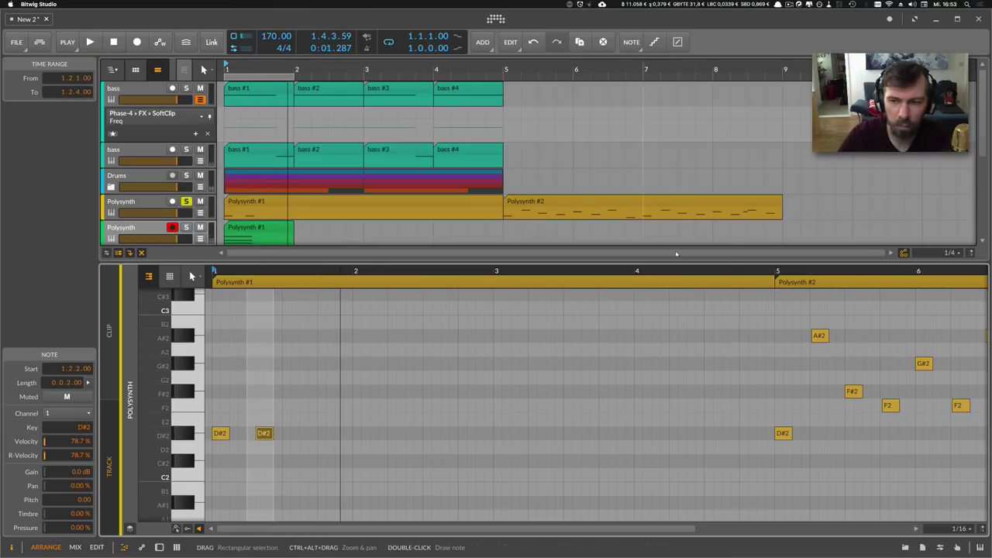
# Loop the yellow clip's first half bar across four bars and play it with the track unsoloed.
pyautogui.moveTo(771, 287); pyautogui.dragTo(278, 308)
pyautogui.moveTo(257, 200); pyautogui.dragTo(502, 216)
pyautogui.press('space')
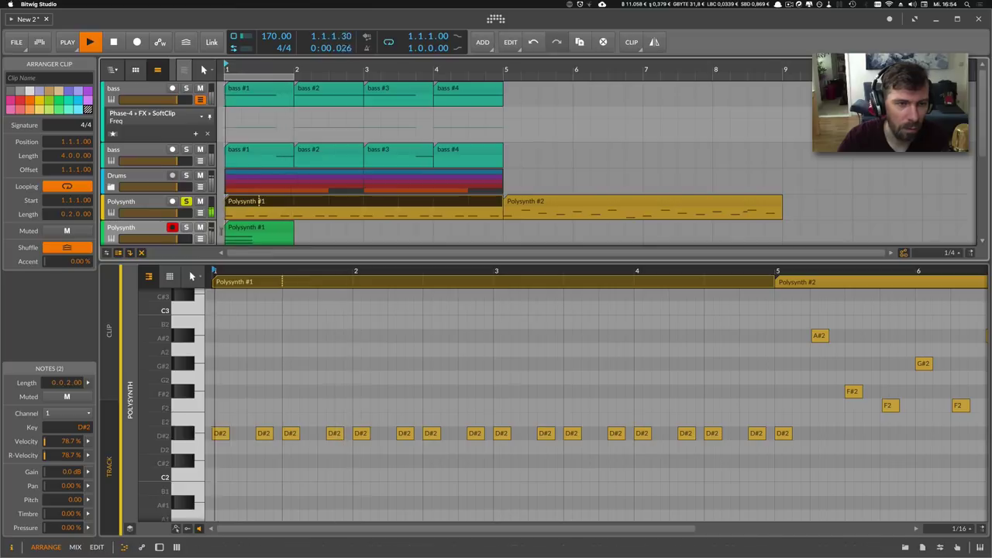
pyautogui.click(187, 201)
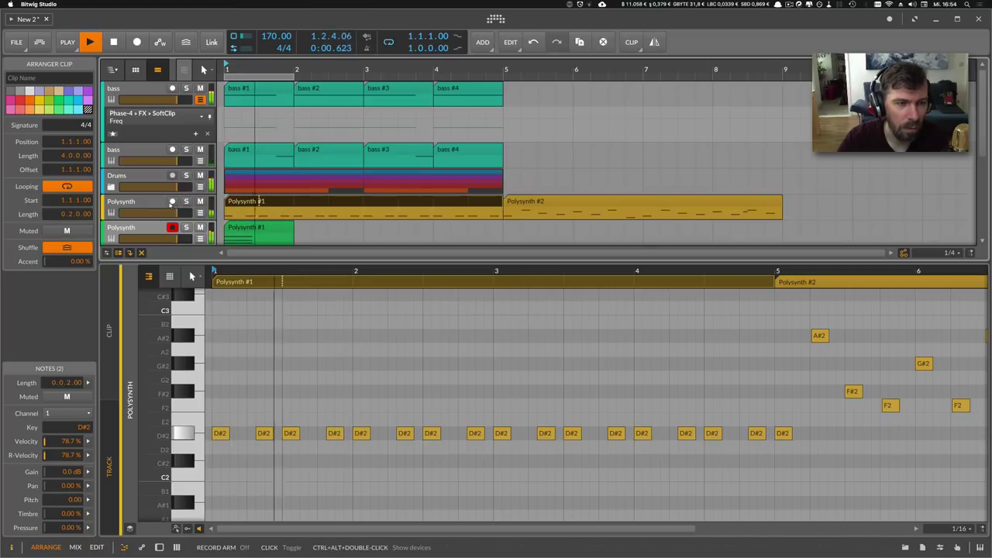
pyautogui.click(163, 205)
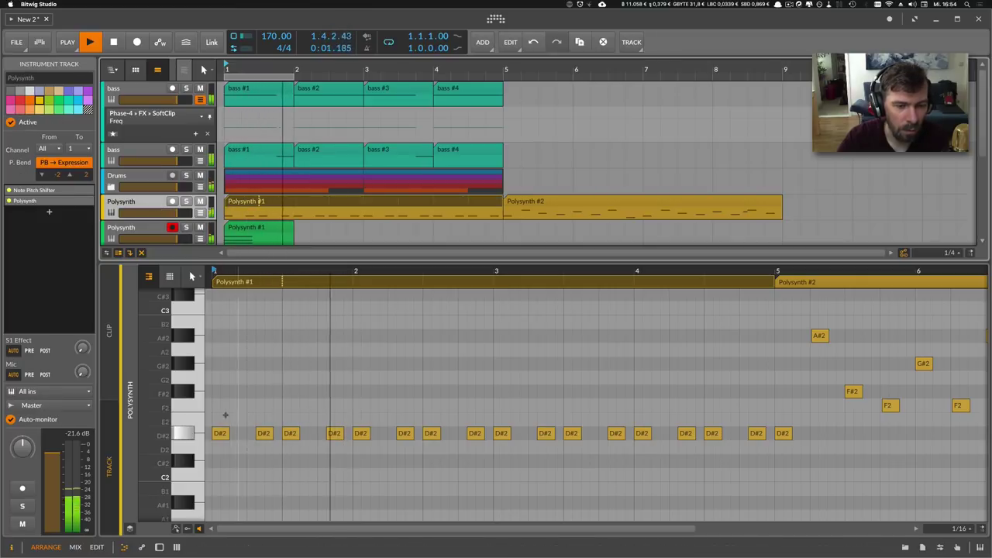
# Raise the two looped D#2 notes to D#3 and add another D#3 note at 1.1.3.09 with length 0.0.2.00.
pyautogui.moveTo(217, 420); pyautogui.dragTo(264, 446)
pyautogui.press('Delete')
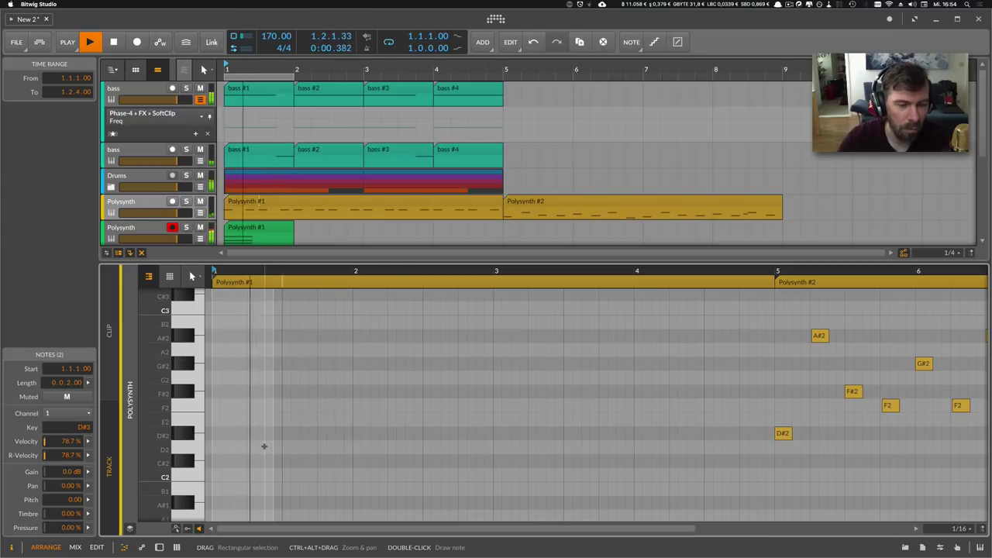
pyautogui.hotkey('ctrl', 'z')
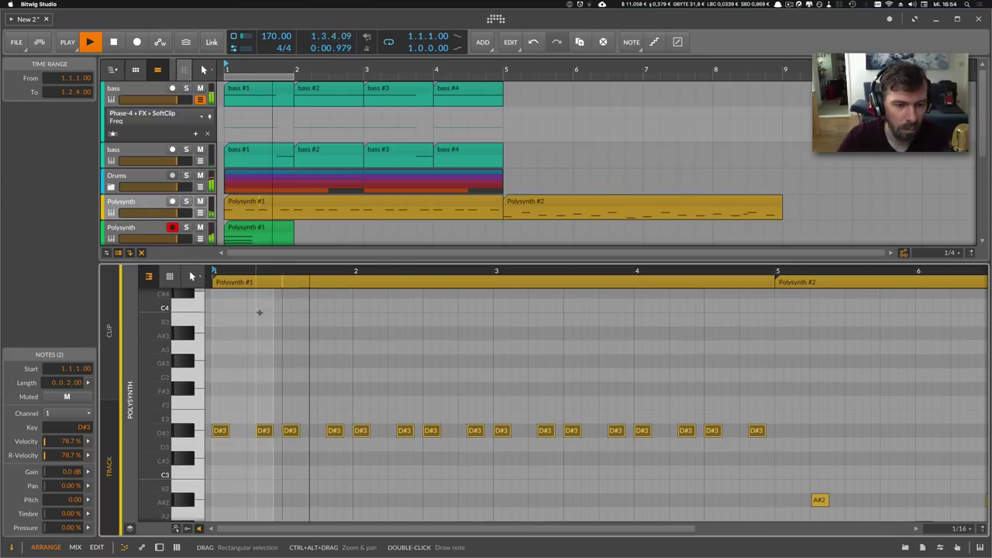
pyautogui.moveTo(246, 271); pyautogui.dragTo(246, 298)
pyautogui.doubleClick(262, 430)
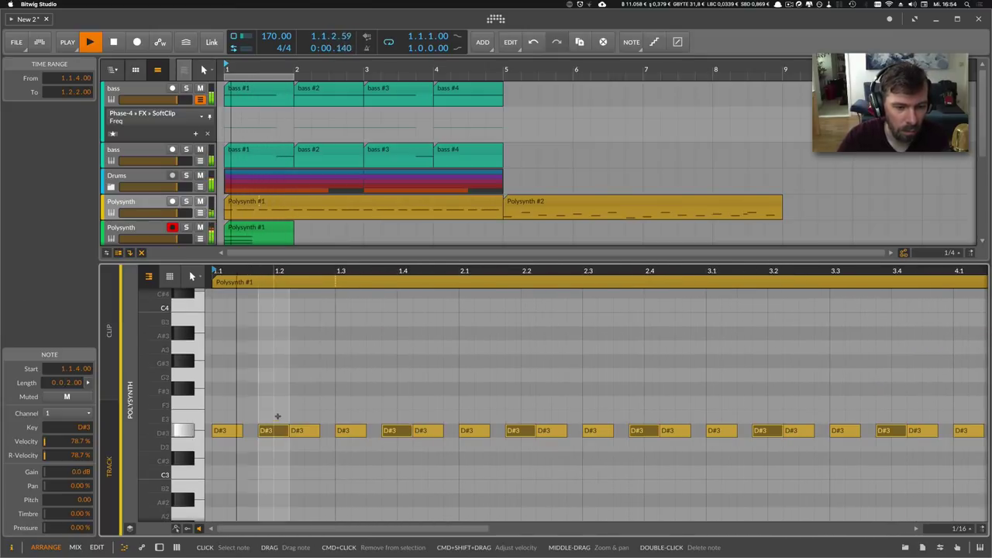
pyautogui.press('Left')
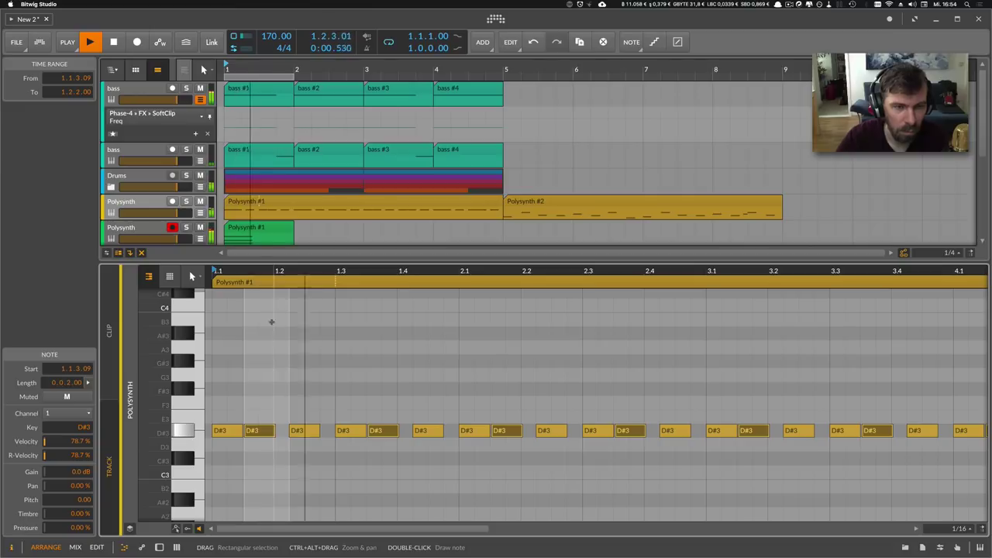
# Adjust the unison and filter cutoff of the yellow track's Polysynth during playback.
pyautogui.doubleClick(149, 196)
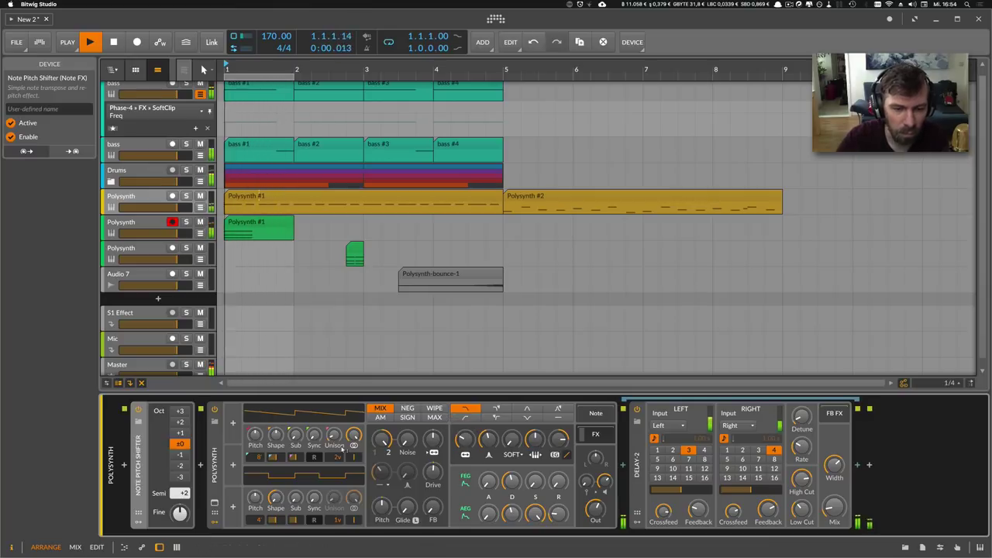
pyautogui.moveTo(335, 437); pyautogui.dragTo(335, 437)
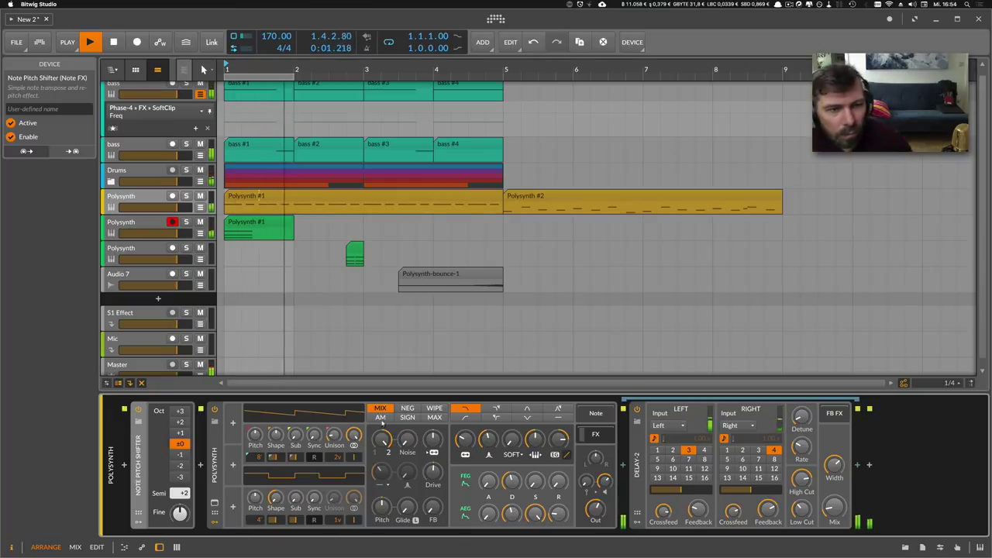
pyautogui.moveTo(464, 440); pyautogui.dragTo(463, 441)
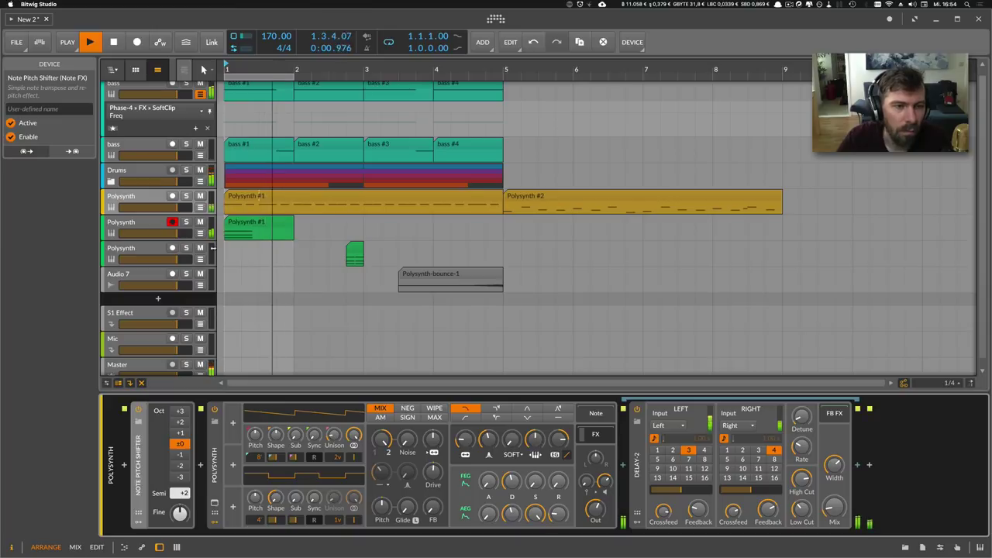
# Extend the loop region to two bars and delete the short green chord clip.
pyautogui.moveTo(296, 74); pyautogui.dragTo(366, 75)
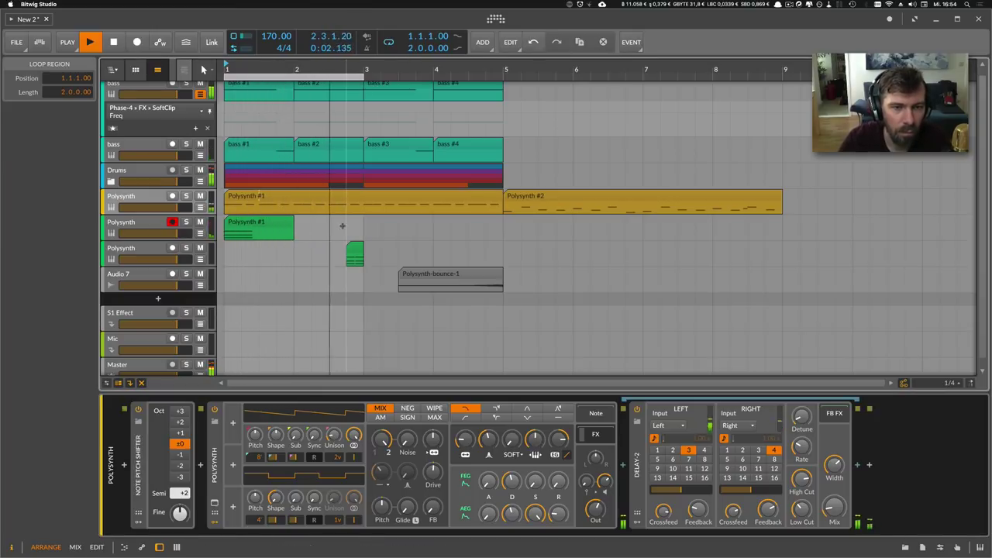
pyautogui.click(354, 252)
pyautogui.press('Delete')
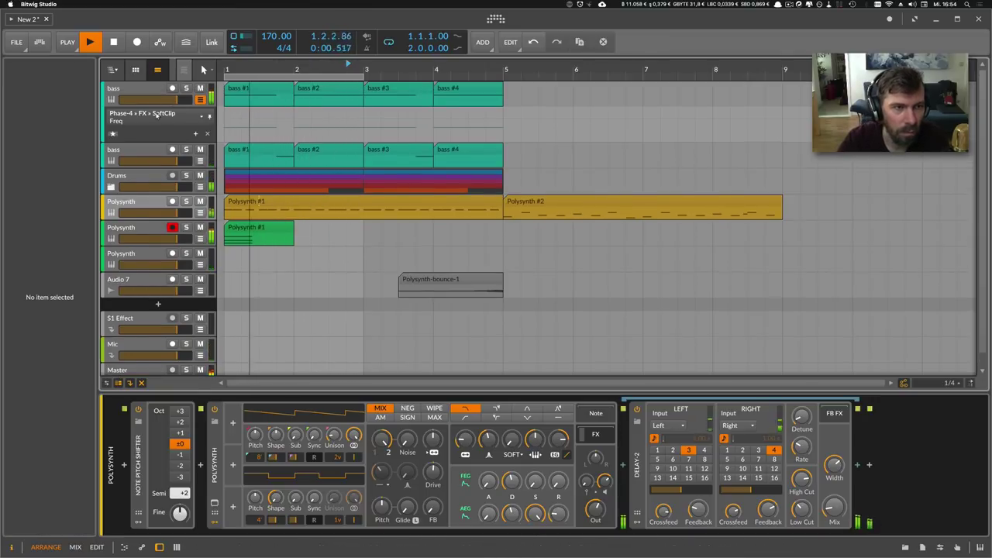
# In the bass track's Phase-4 Freq automation, lower the 2.1.1.00 point to 40.1 Hz and add a 36.5 Hz point at 2.4.1.00.
pyautogui.click(157, 115)
pyautogui.click(158, 155)
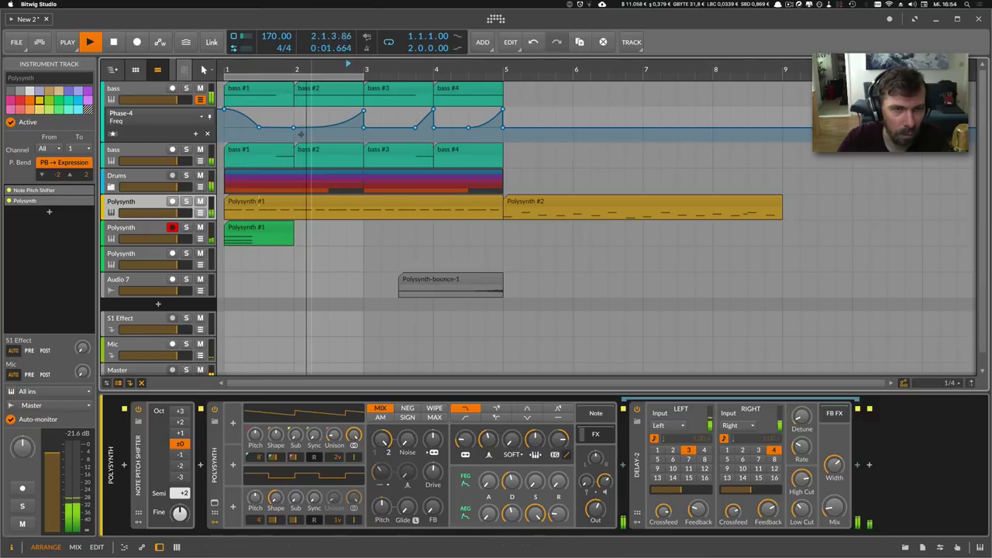
pyautogui.click(260, 128)
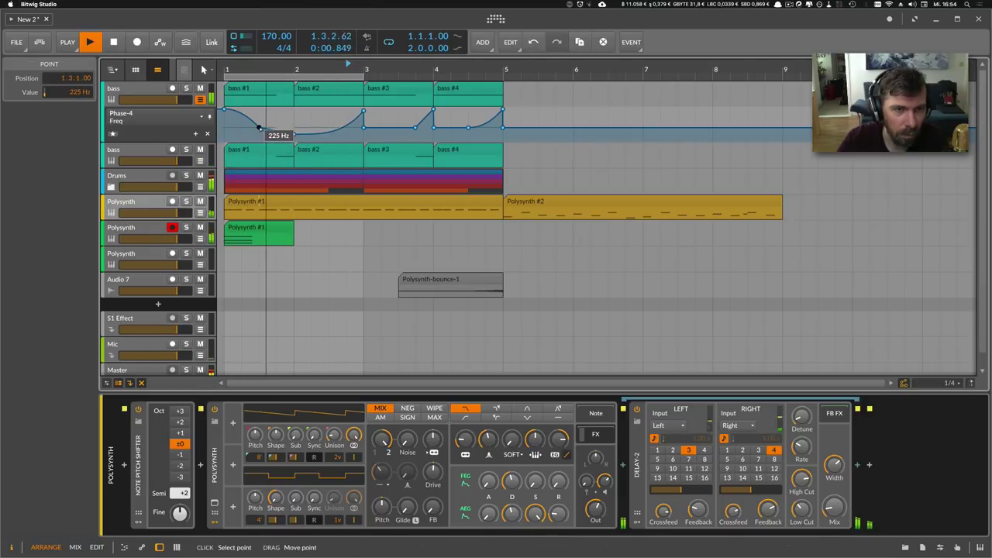
pyautogui.moveTo(286, 132); pyautogui.dragTo(286, 130)
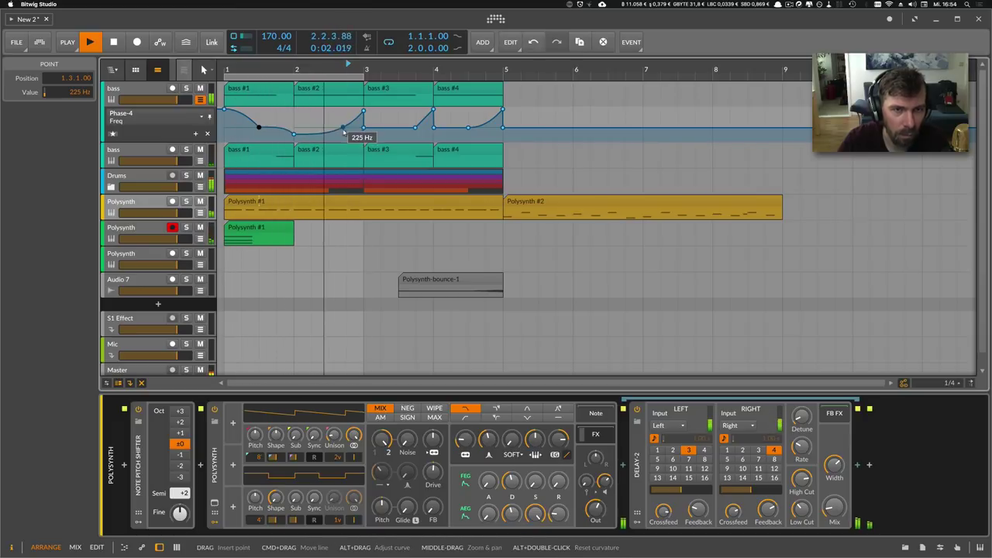
pyautogui.doubleClick(347, 135)
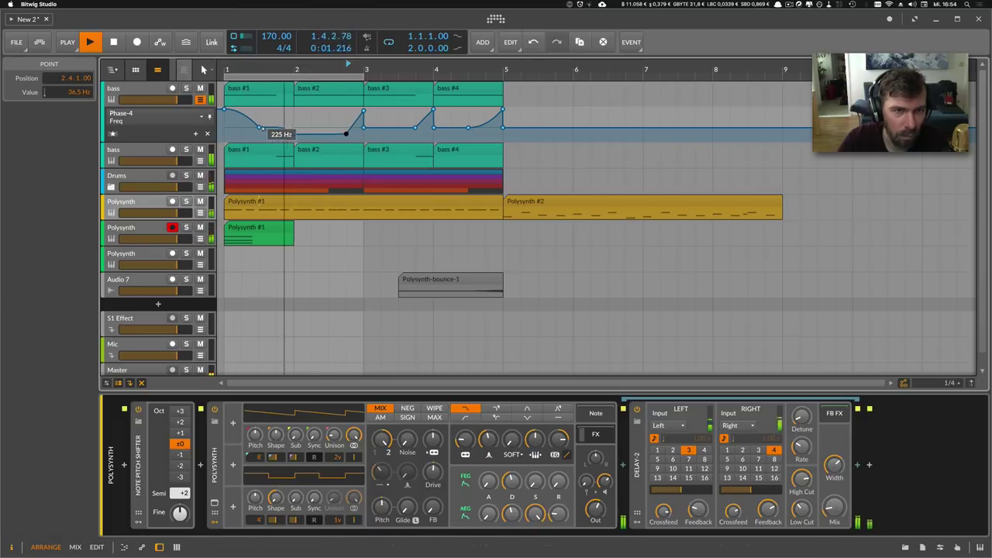
# Move the 1.3.1.00 Freq automation point to 1.2.1.00 at 44.7 Hz and delete the point at 2.1.1.00.
pyautogui.moveTo(260, 128)
pyautogui.mouseDown()
pyautogui.moveTo(233, 130)
pyautogui.moveTo(242, 133)
pyautogui.mouseUp()
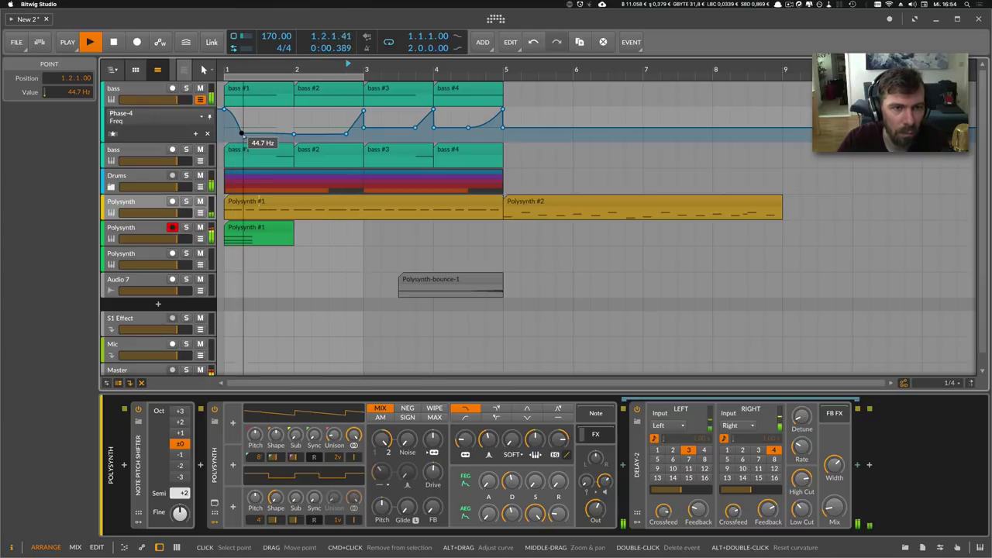
pyautogui.click(294, 134)
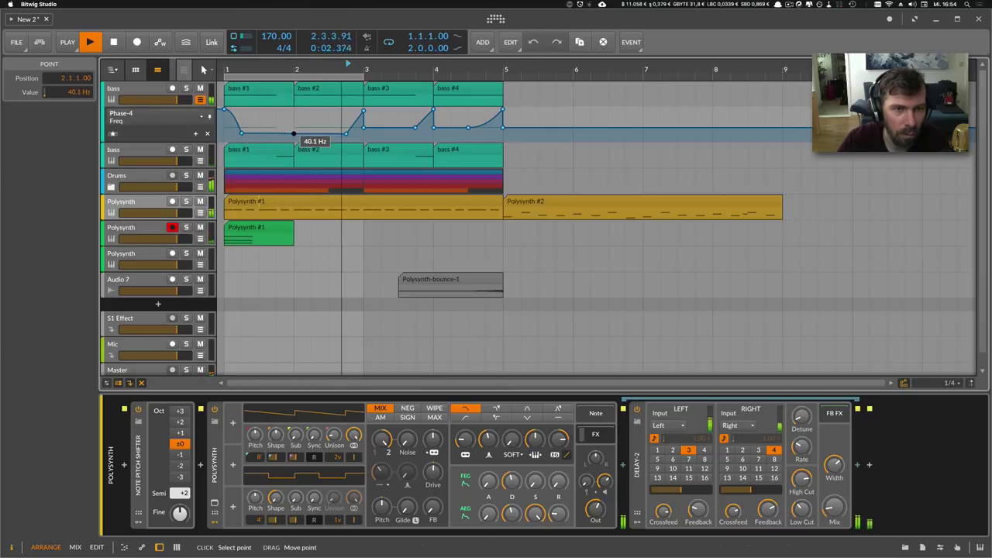
pyautogui.doubleClick(294, 133)
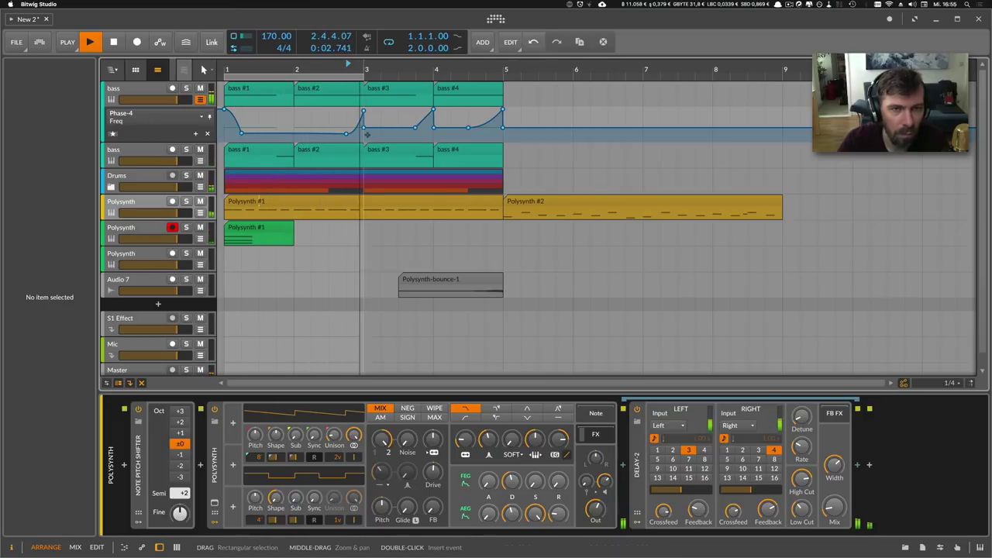
# Raise the Freq automation peak at 3.1.1.00 to 30.0 kHz and lower the five low points from there on to 34.5 Hz.
pyautogui.click(363, 110)
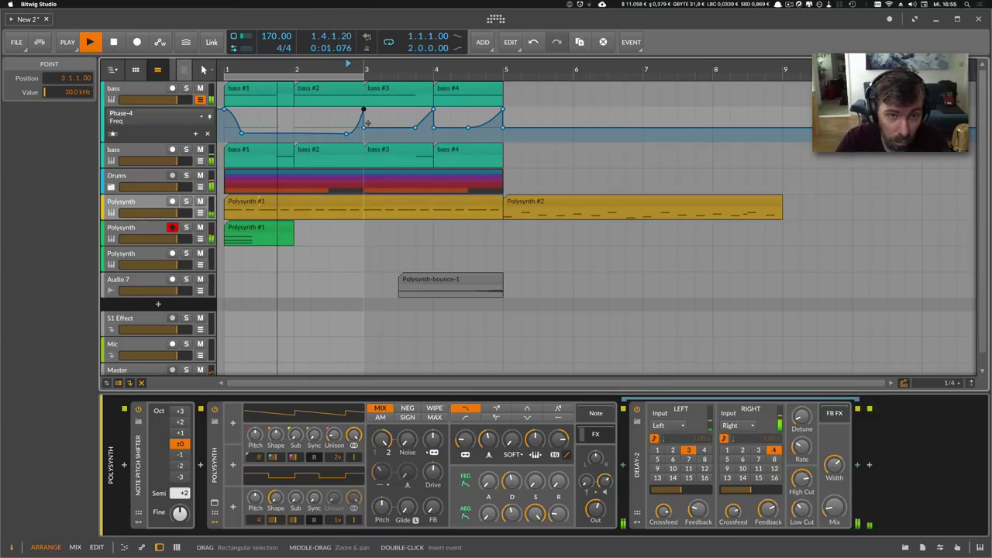
pyautogui.moveTo(511, 136); pyautogui.dragTo(363, 134)
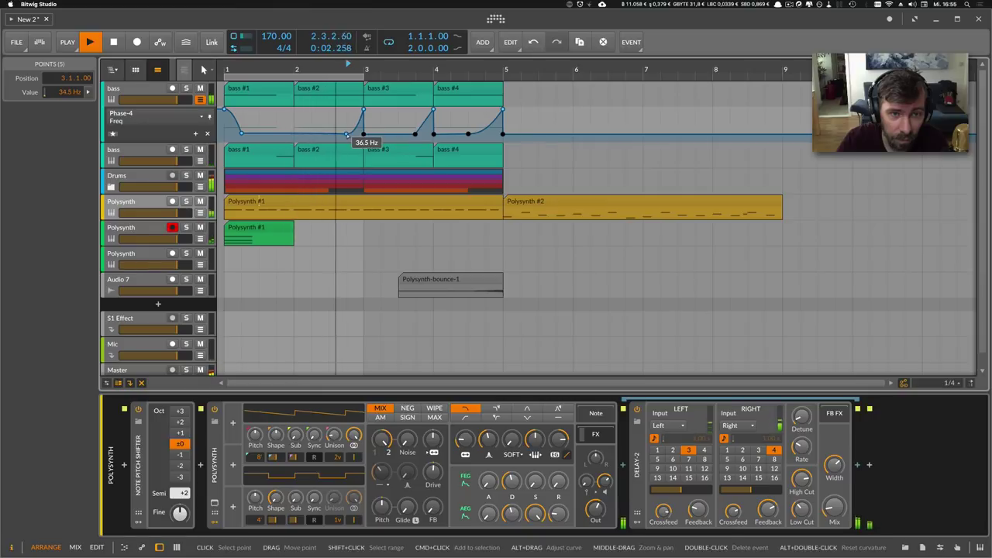
# Select the seven low points of the bass Phase-4 Freq automation and raise them together to 90.3 Hz.
pyautogui.click(345, 134)
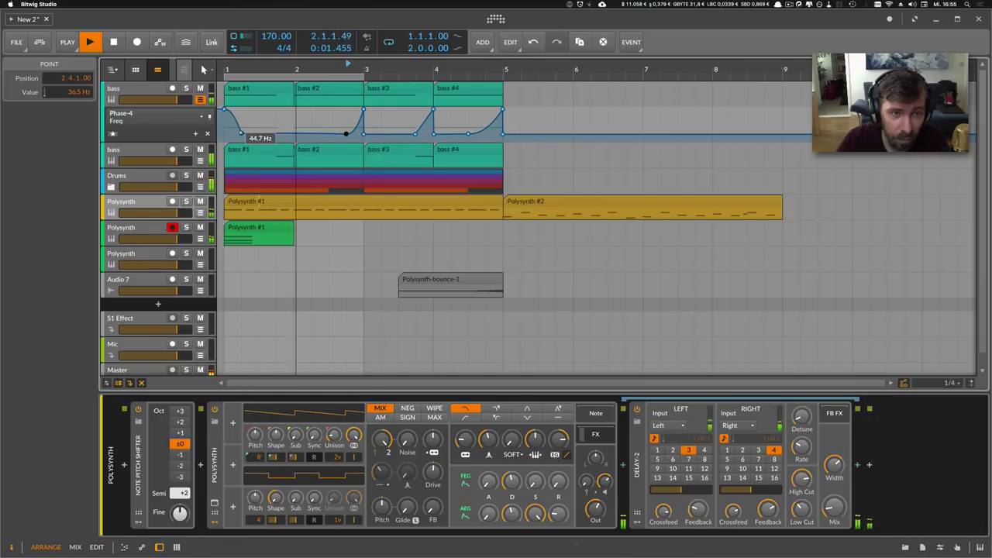
pyautogui.moveTo(227, 79); pyautogui.dragTo(502, 132)
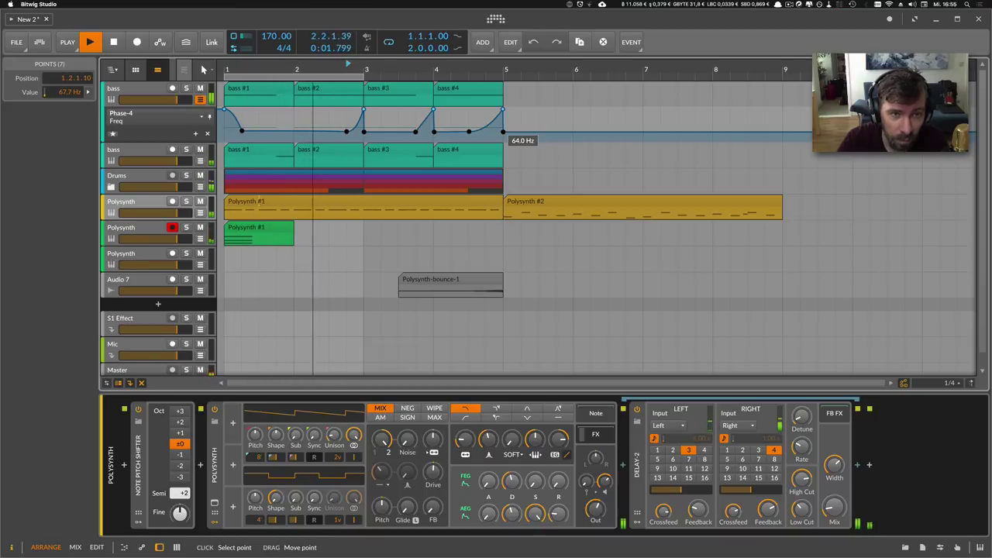
pyautogui.moveTo(502, 131); pyautogui.dragTo(502, 131)
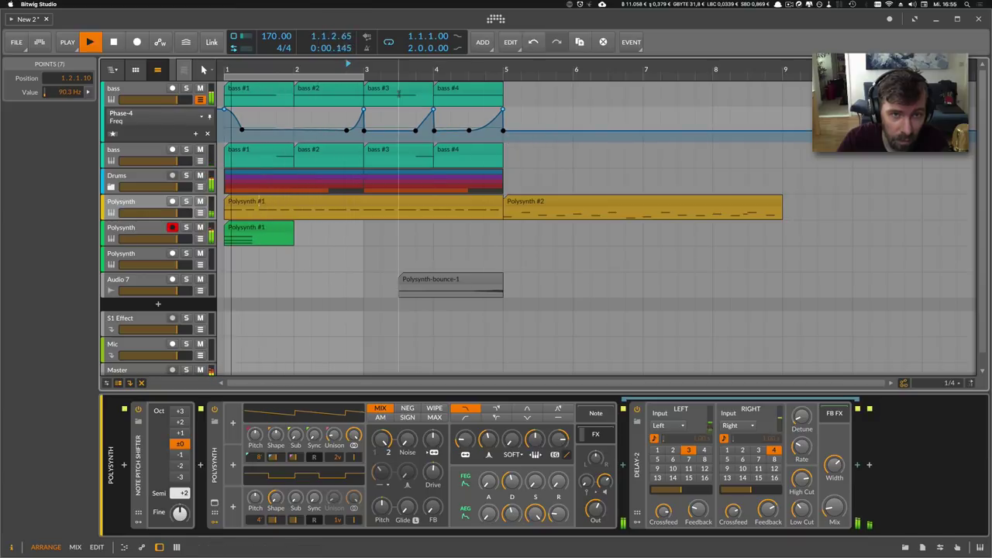
# Lower the Freq automation peaks at 1.1.1.00 and 3.1.1.00 to about 2.10 kHz and the 4.1.1.00 peak to slightly above that.
pyautogui.click(225, 118)
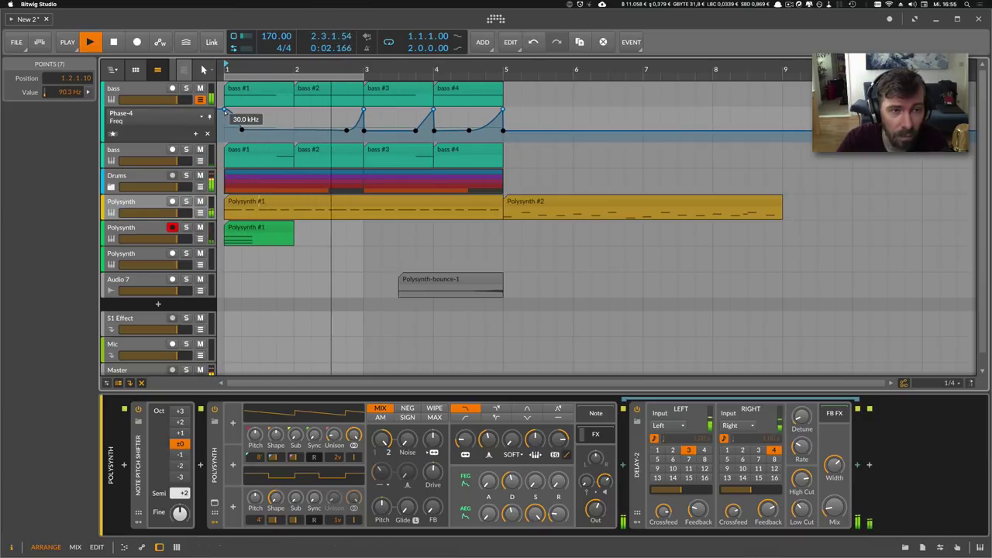
pyautogui.click(363, 114)
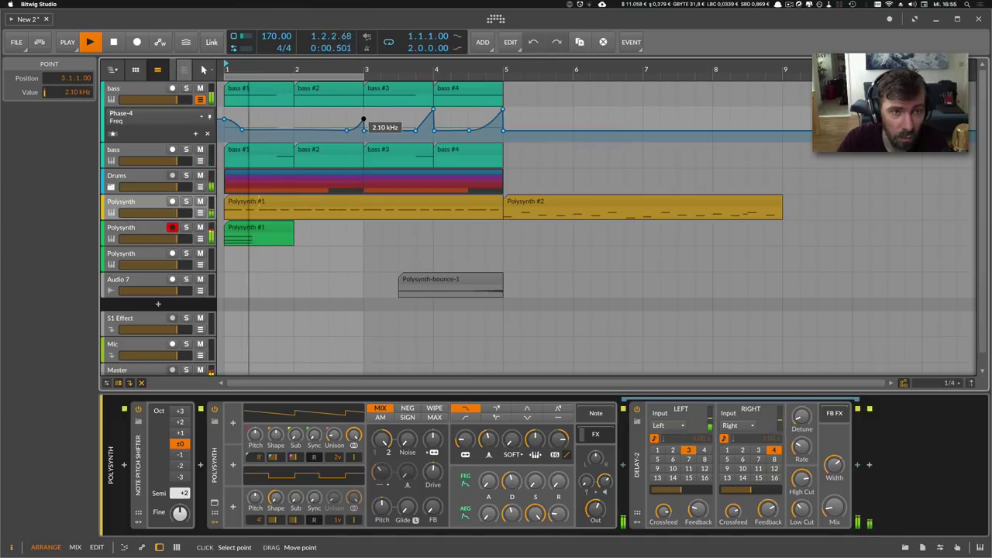
pyautogui.moveTo(225, 117)
pyautogui.mouseDown()
pyautogui.moveTo(224, 148)
pyautogui.moveTo(224, 119)
pyautogui.mouseUp()
pyautogui.moveTo(435, 110); pyautogui.dragTo(433, 116)
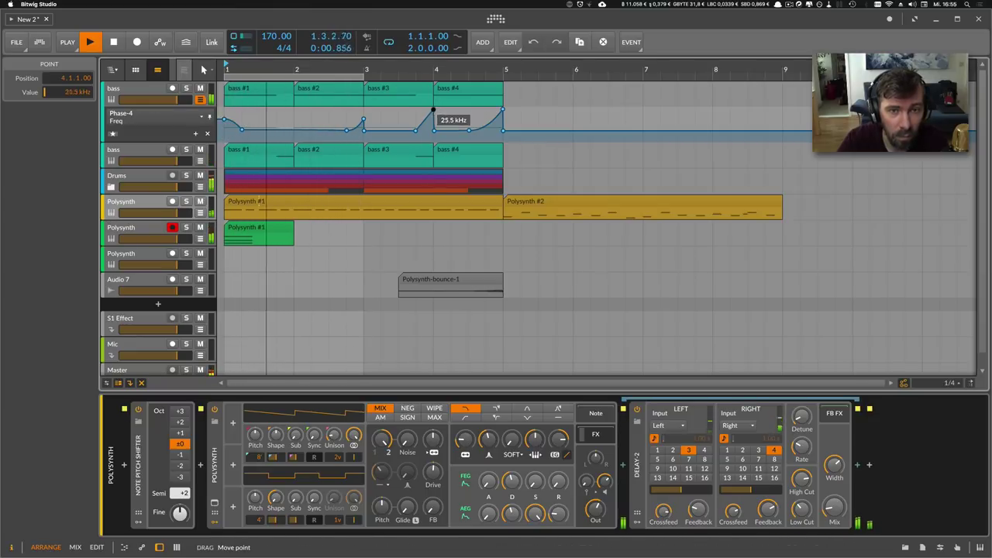
# Move the 2.4.1.00 Freq point to 2.3.1.00 and set all seven low automation points to exactly 100 Hz.
pyautogui.moveTo(347, 132); pyautogui.dragTo(318, 132)
pyautogui.moveTo(519, 142); pyautogui.dragTo(236, 80)
pyautogui.moveTo(72, 93); pyautogui.dragTo(69, 93)
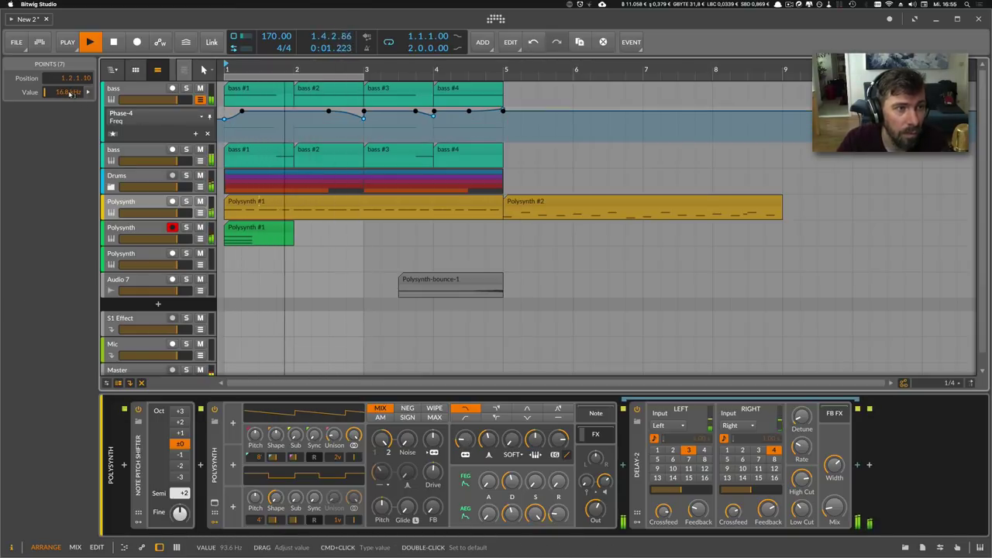
pyautogui.keyDown('super'); pyautogui.click(70, 93); pyautogui.keyUp('super')
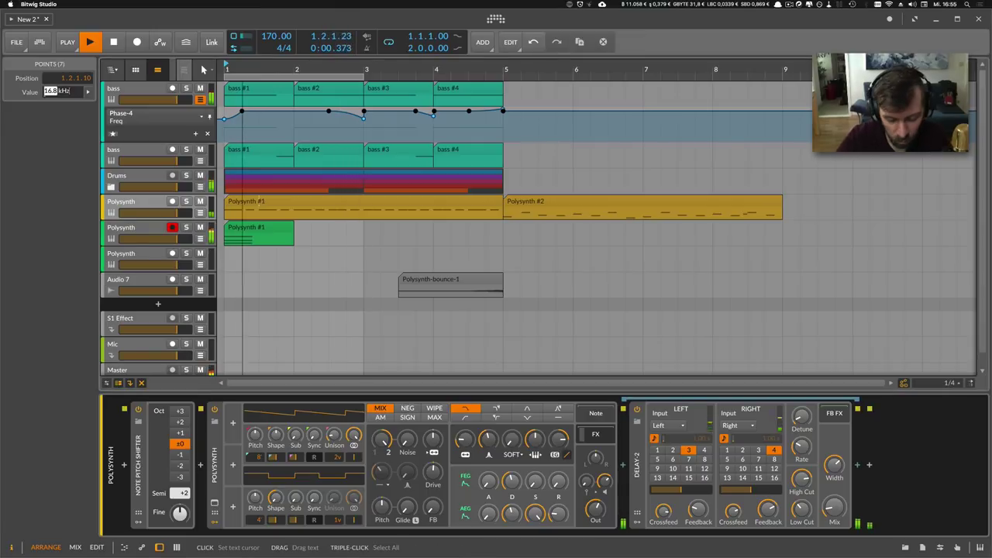
pyautogui.write('100')
pyautogui.press('Return')
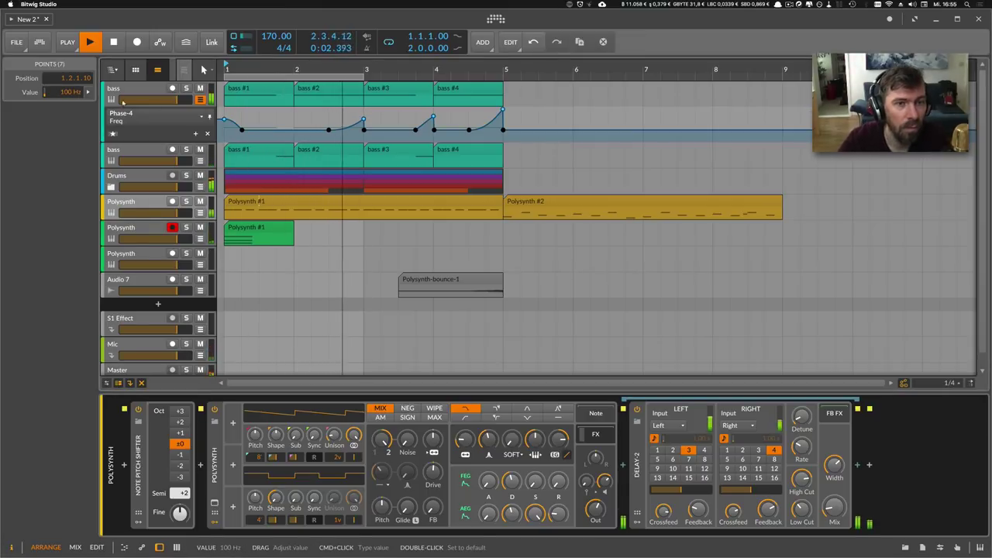
# Extend the loop region to four bars and slightly raise the output level of the bass track's Phase-4.
pyautogui.moveTo(362, 77); pyautogui.dragTo(502, 77)
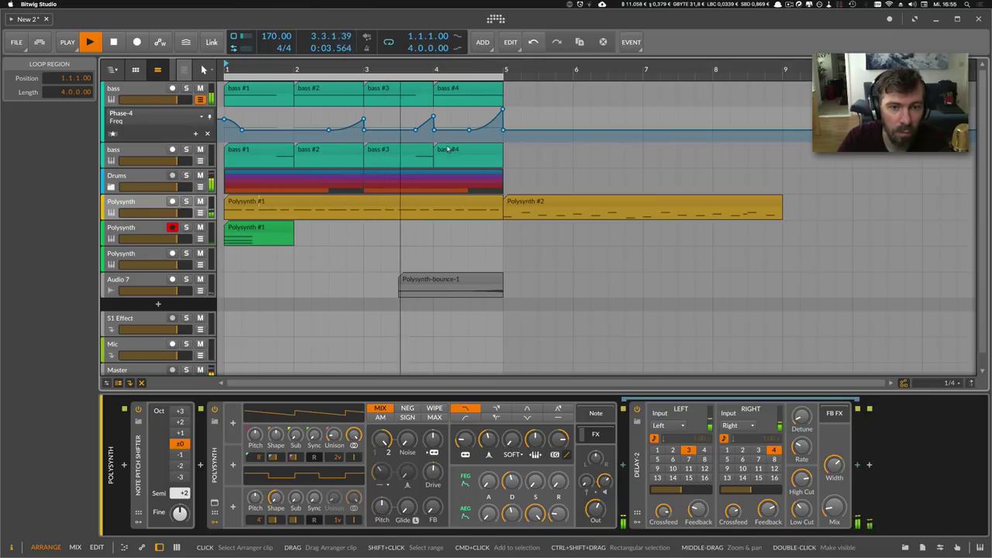
pyautogui.click(180, 125)
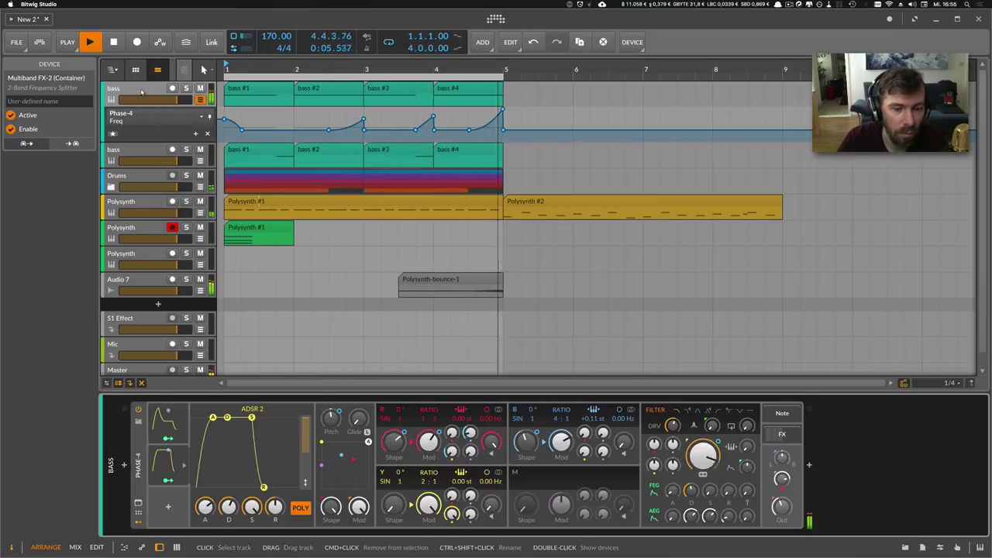
pyautogui.hscroll(8, 772, 442)
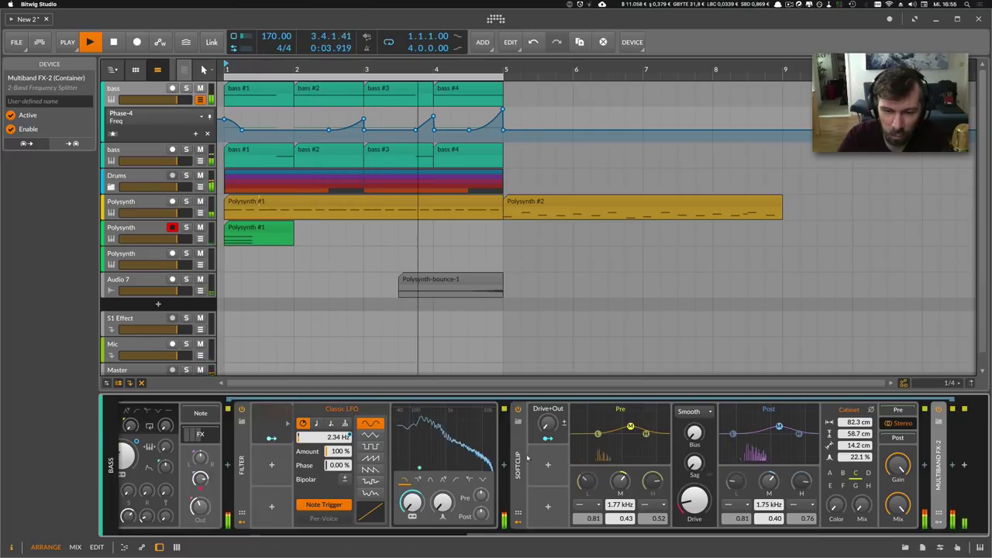
pyautogui.hscroll(-8, 542, 453)
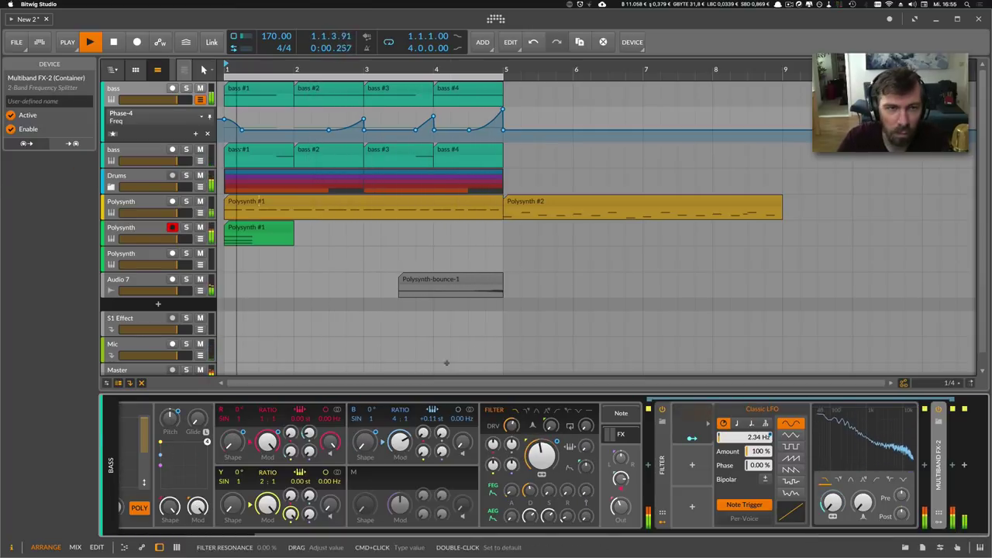
pyautogui.moveTo(620, 508); pyautogui.dragTo(620, 503)
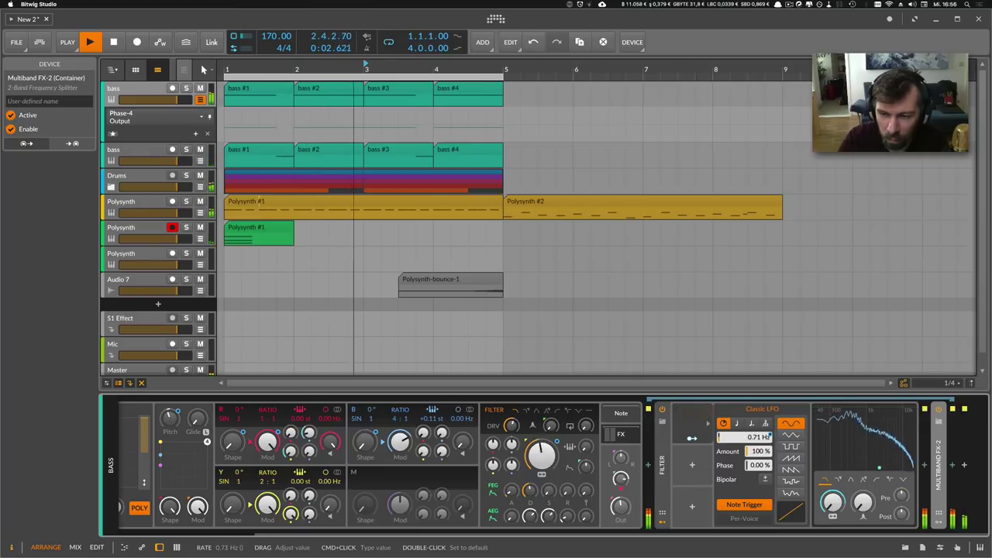
# Set the bass Filter's Classic LFO rate to 0.48 Hz without automation and adjust the filter's cutoff.
pyautogui.moveTo(721, 437); pyautogui.dragTo(747, 438)
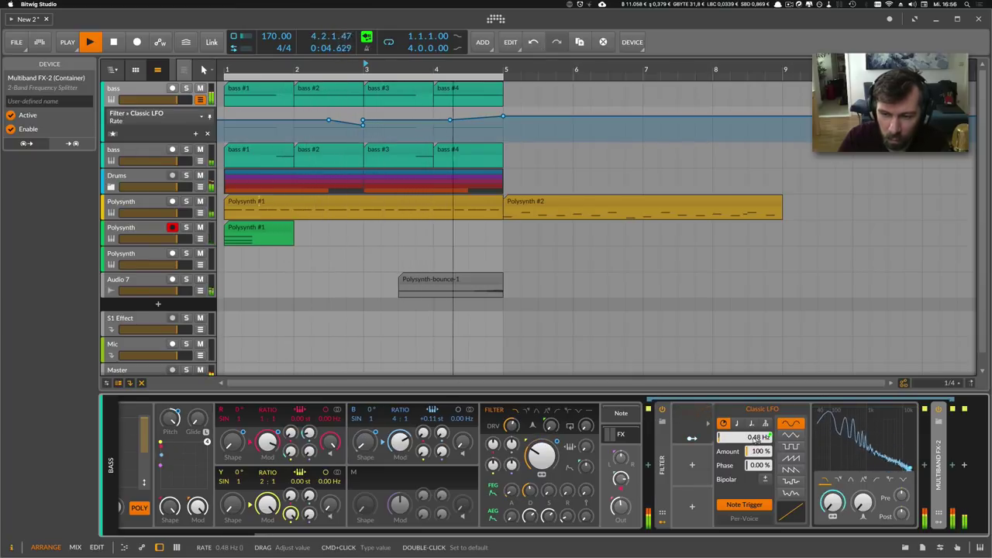
pyautogui.rightClick(757, 437)
pyautogui.click(769, 480)
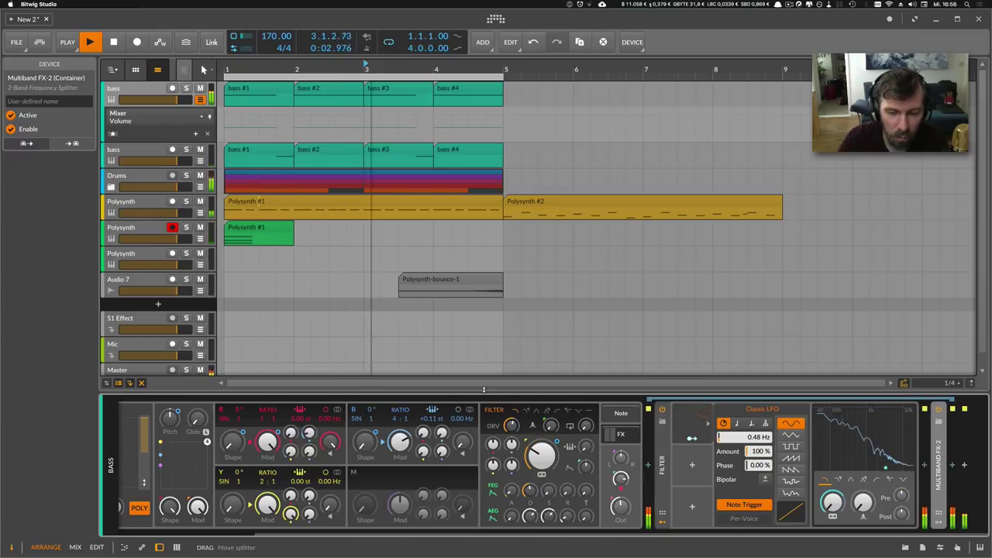
pyautogui.click(831, 502)
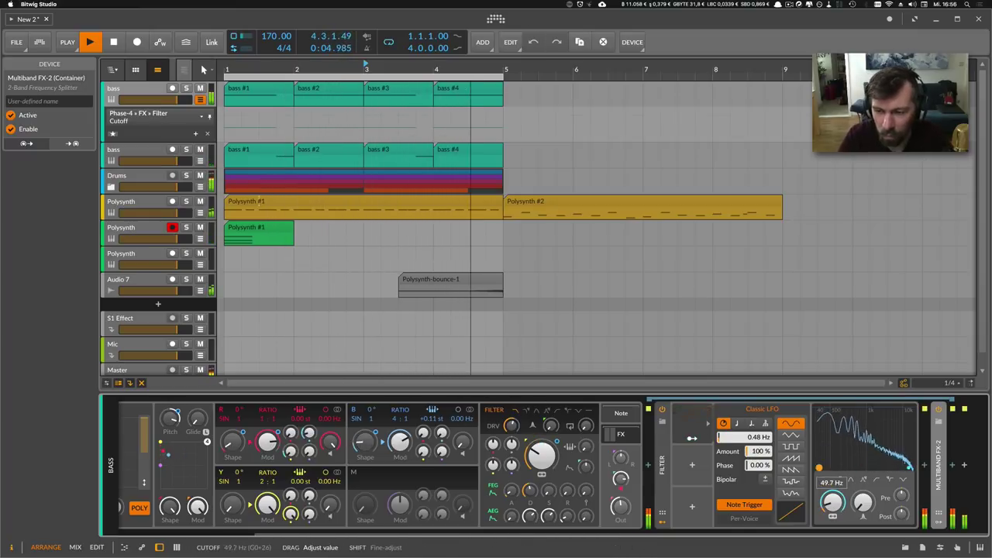
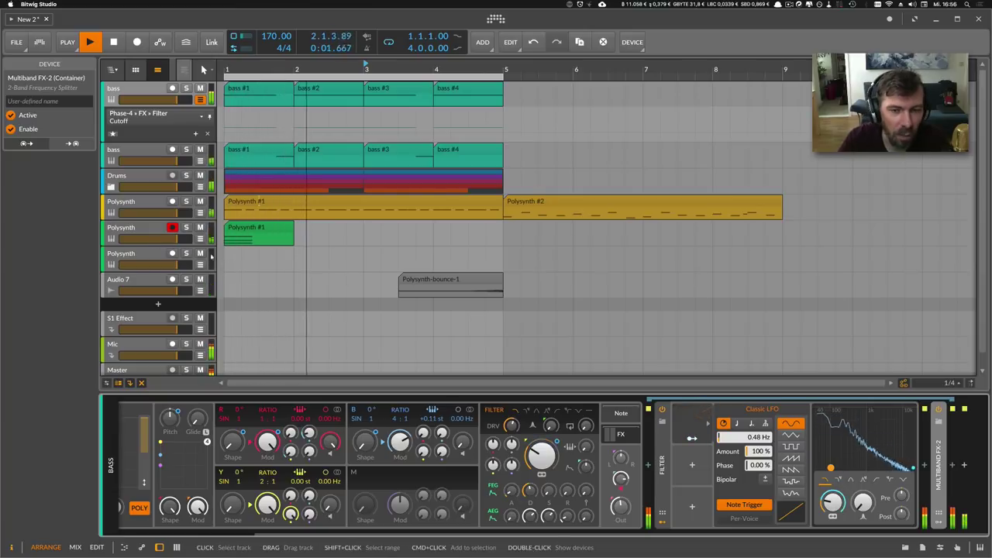
# Delete the yellow Polysynth #2 melody clip that starts at bar 5.
pyautogui.click(418, 281)
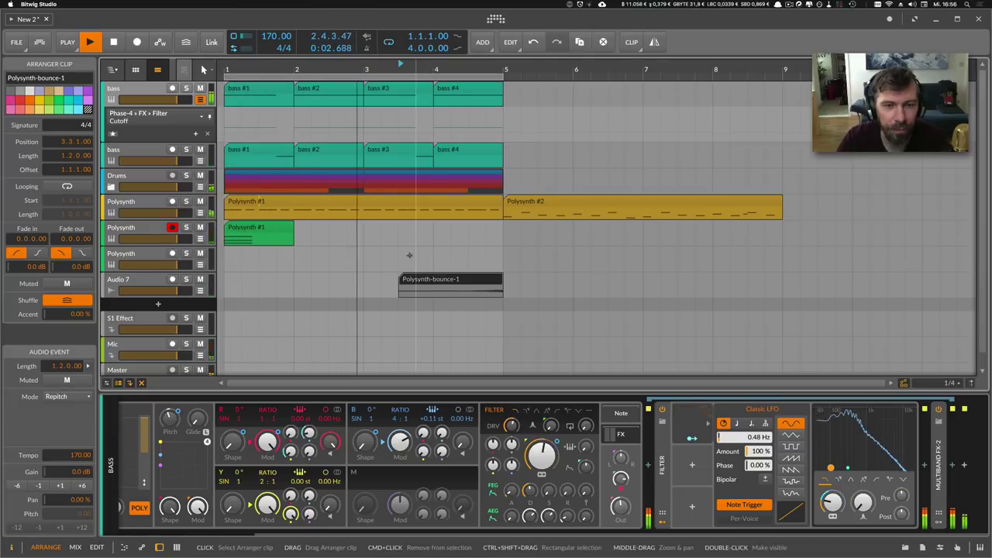
pyautogui.click(194, 209)
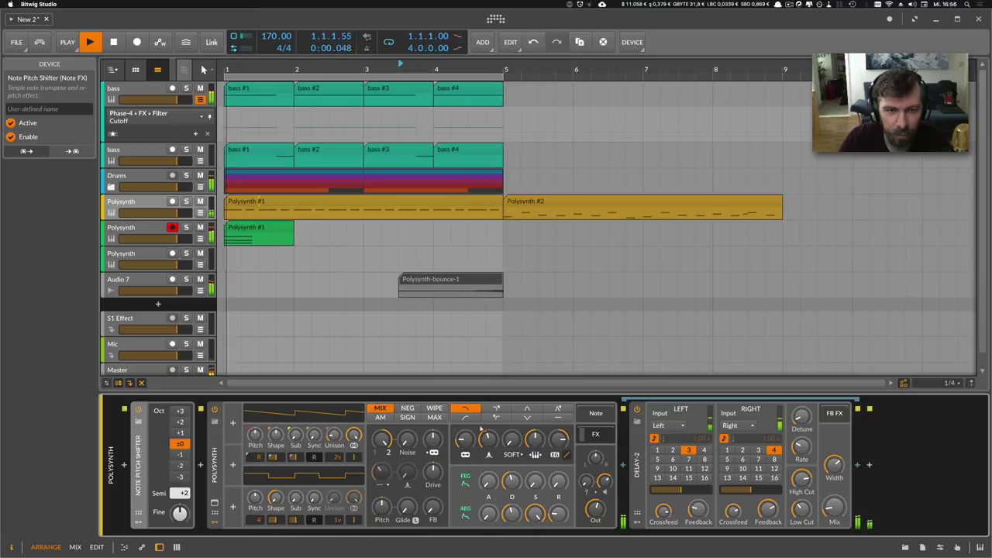
pyautogui.click(509, 203)
pyautogui.press('Delete')
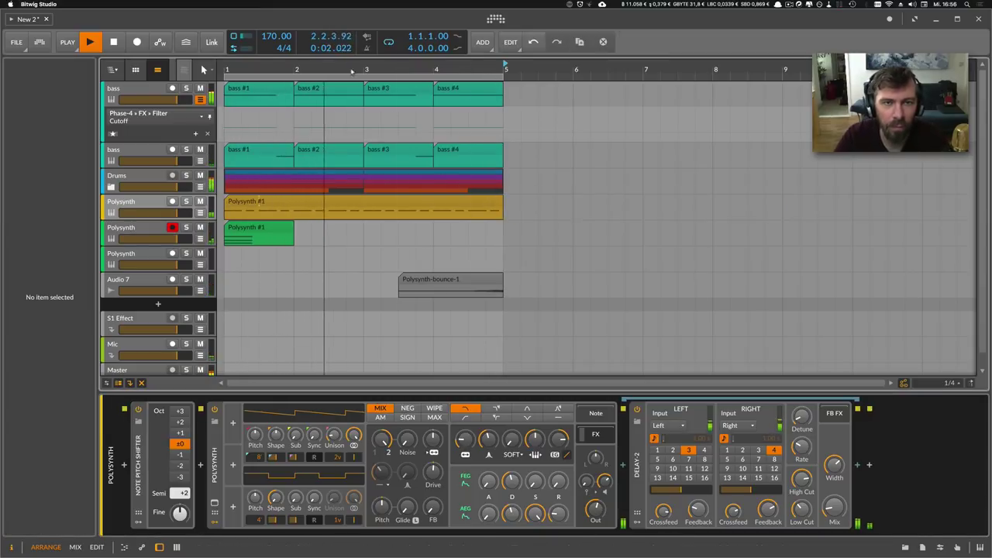
# Duplicate the bass, drums and yellow Polysynth clips of bars 1 to 4 to bar 5 and extend the loop region to eight bars.
pyautogui.moveTo(353, 71); pyautogui.dragTo(354, 104)
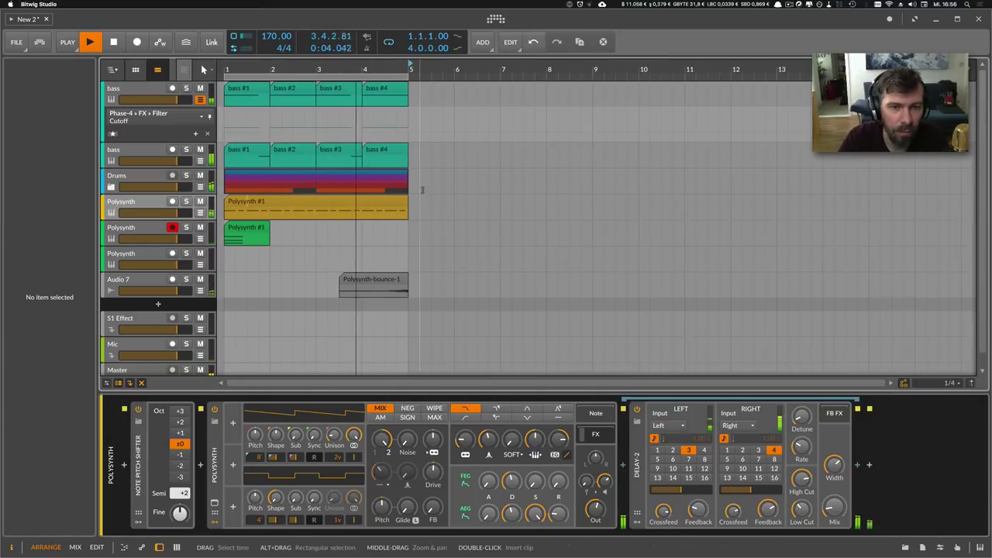
pyautogui.moveTo(427, 201); pyautogui.dragTo(226, 87)
pyautogui.press('super+d')
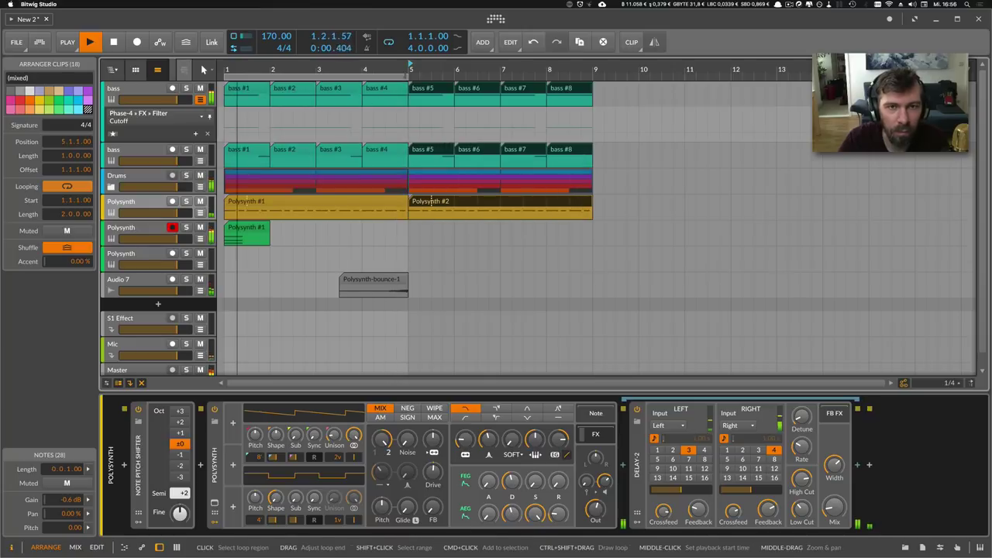
pyautogui.click(226, 232)
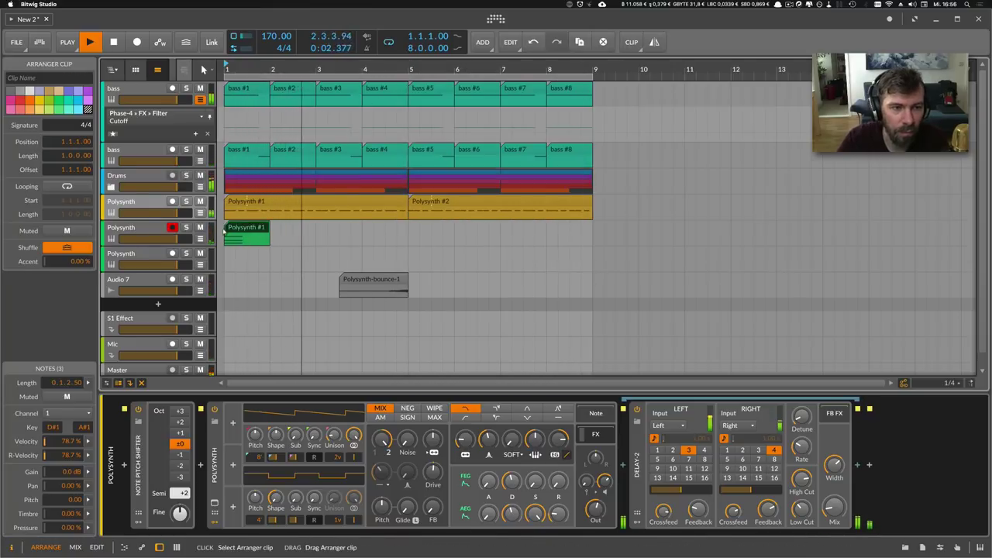
# Delete the four-bar yellow Polysynth clip at bar 1 and unfold the Drums group.
pyautogui.click(379, 204)
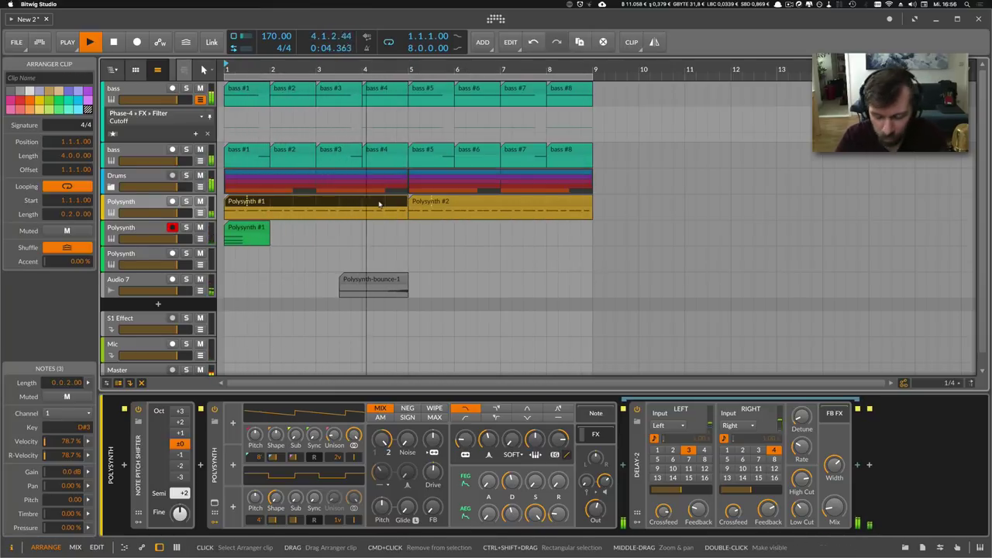
pyautogui.press('Delete')
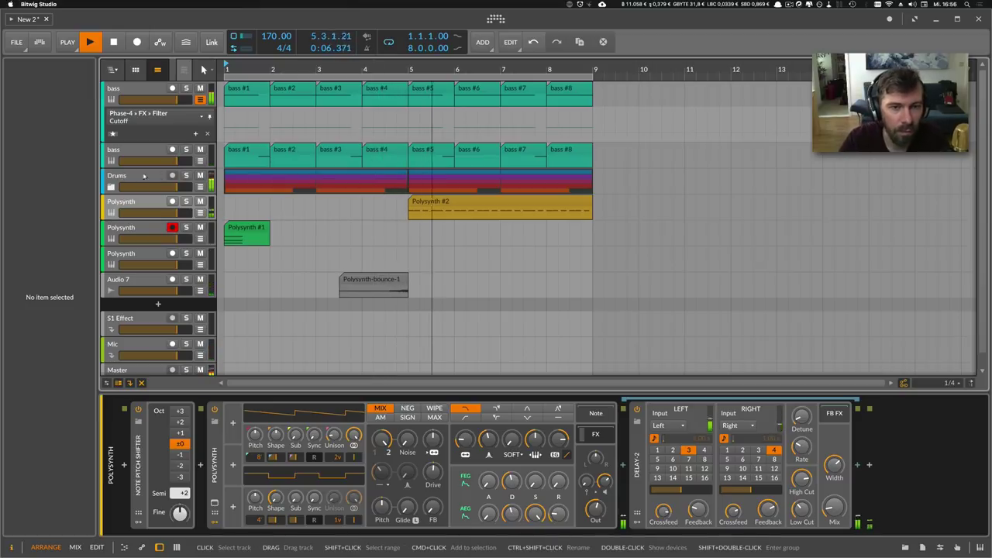
pyautogui.click(138, 177)
pyautogui.click(112, 187)
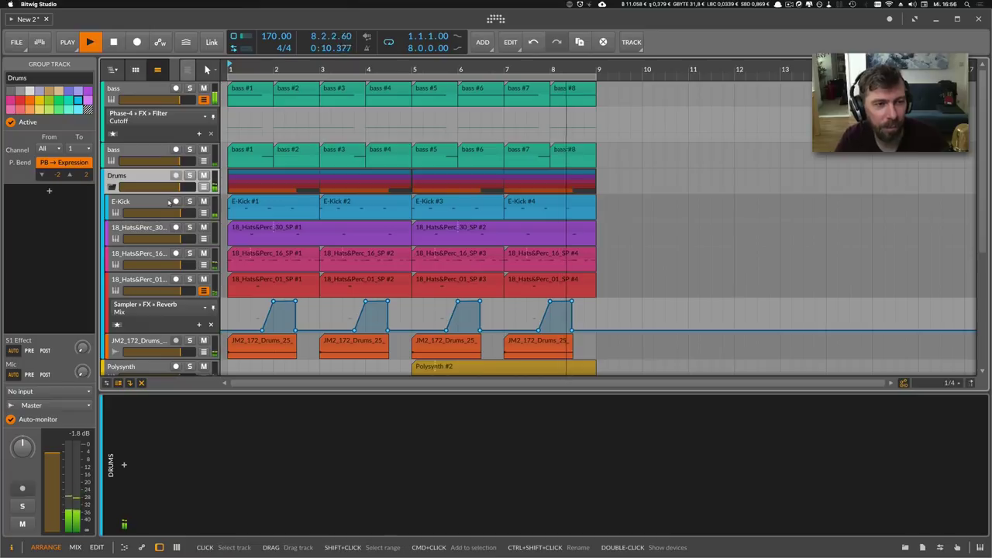
# Trim the yellow Polysynth clip to a single bar at 8.1.1.00 and copy the green chord clip to bar 5.
pyautogui.scroll(-2, 162, 208)
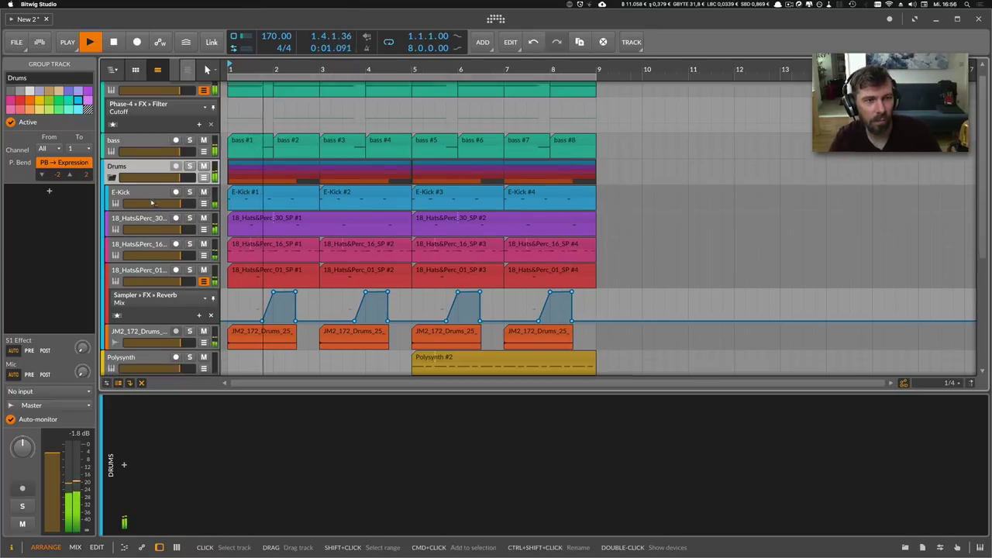
pyautogui.scroll(-4, 159, 205)
pyautogui.scroll(2, 400, 235)
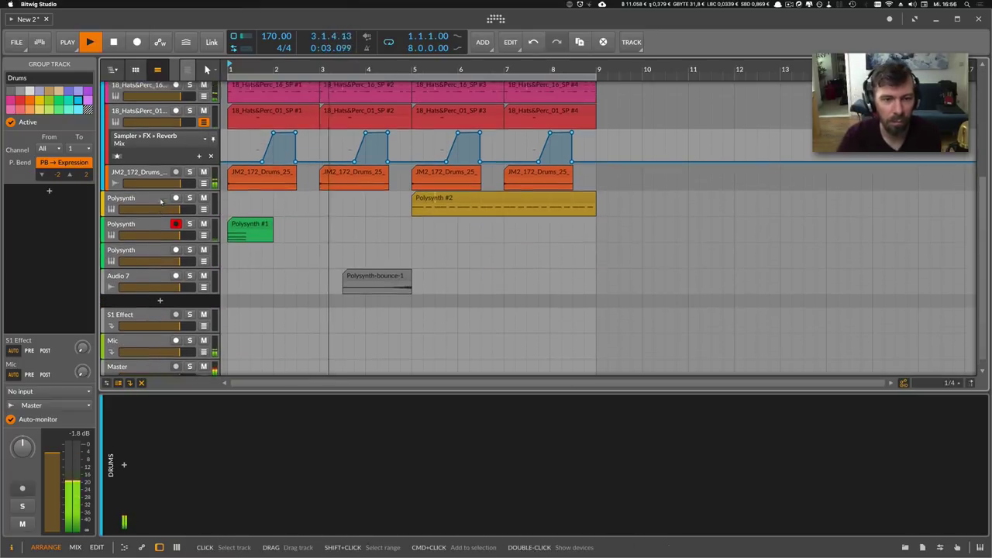
pyautogui.moveTo(412, 234); pyautogui.dragTo(571, 233)
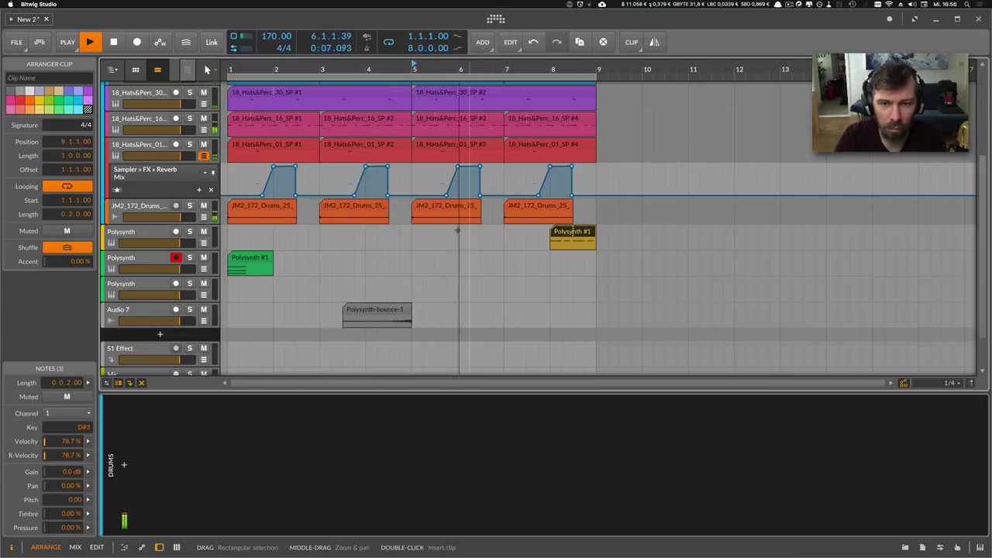
pyautogui.moveTo(252, 257); pyautogui.dragTo(436, 261)
# Slightly lower the filter envelope decay of the green chord Polysynth and insert an EQ-2 before its Reverb.
pyautogui.press('d')
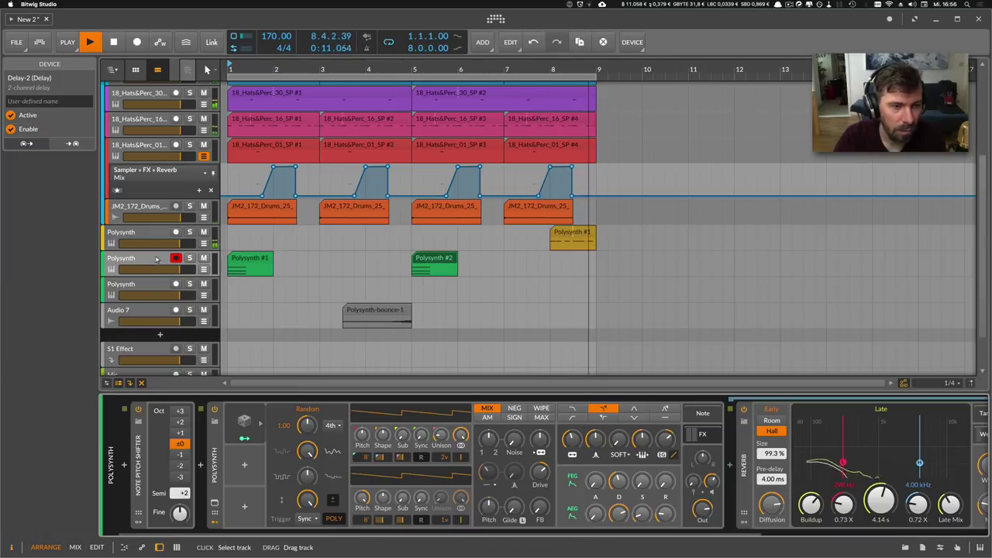
pyautogui.moveTo(618, 481); pyautogui.dragTo(618, 484)
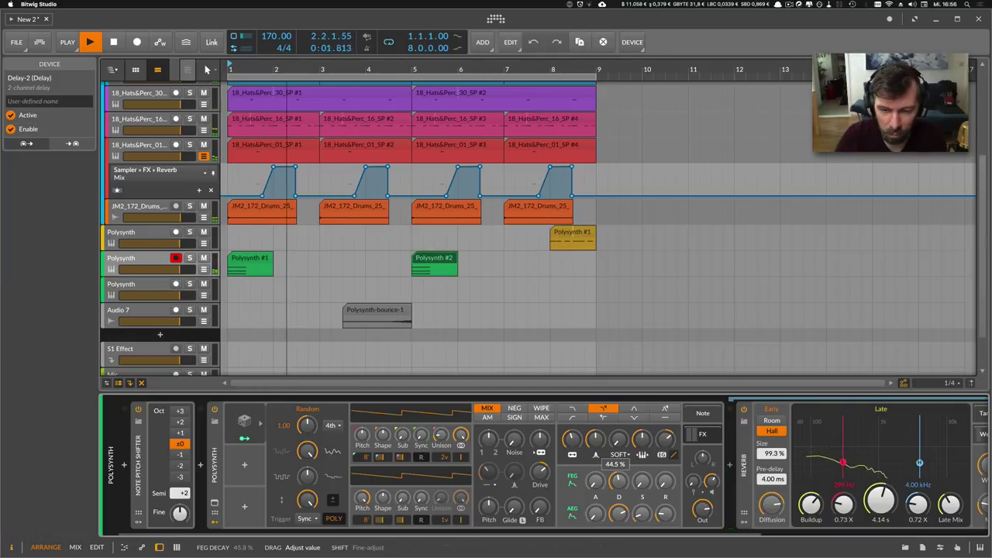
pyautogui.click(729, 465)
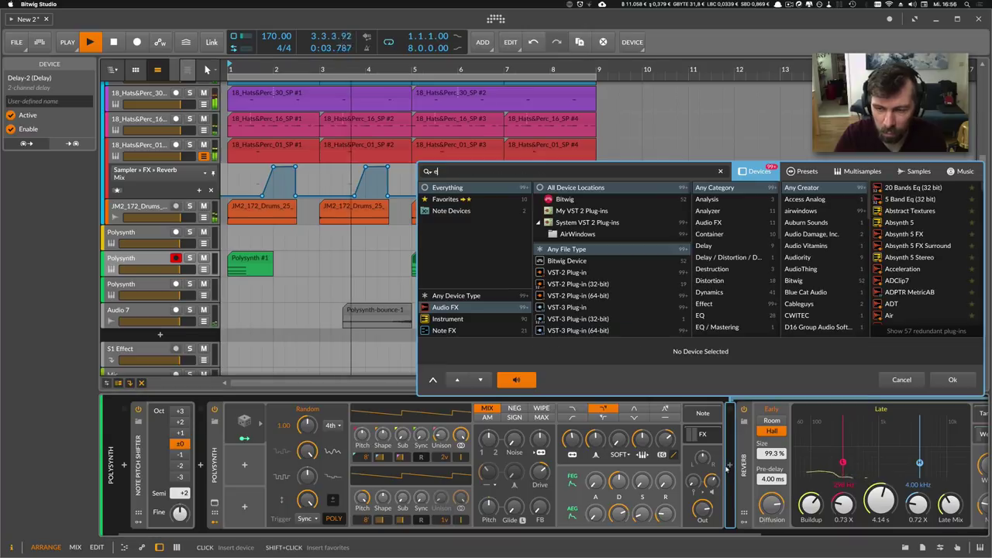
pyautogui.write('eq')
pyautogui.press('Down')
pyautogui.press('Down')
pyautogui.press('Return')
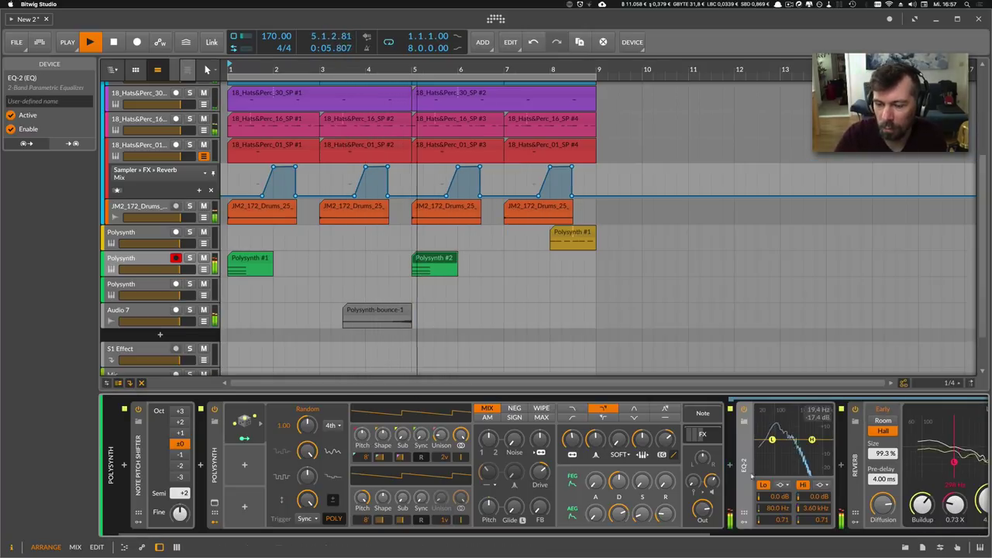
# Switch the EQ-2's low band to a low-cut filter shape.
pyautogui.click(783, 487)
pyautogui.click(792, 509)
pyautogui.hscroll(3, 677, 513)
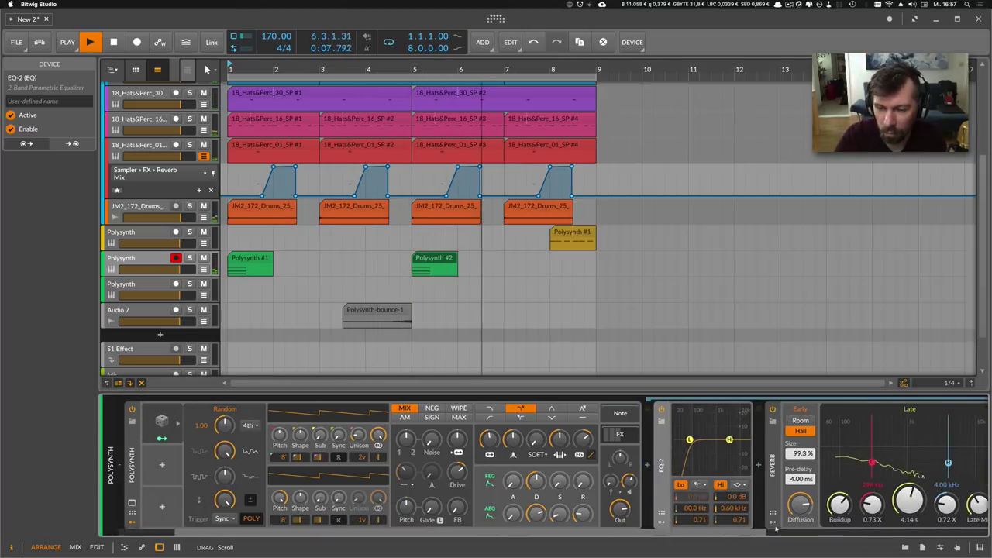
# Raise the EQ-2's low-cut frequency on the green chord Polysynth track to 112 Hz.
pyautogui.moveTo(665, 508); pyautogui.dragTo(665, 500)
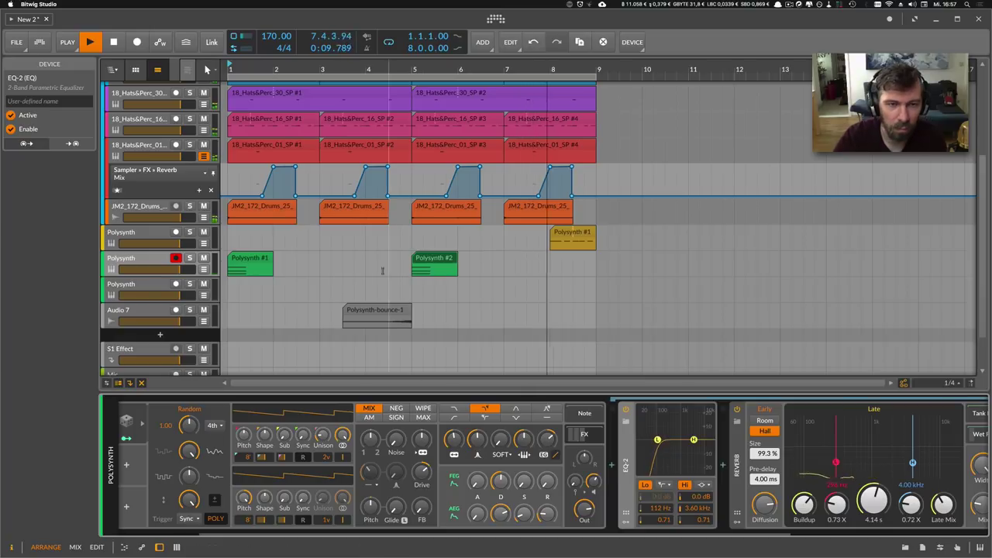
# Group the two bass tracks, rename the group to Bass and fold it.
pyautogui.scroll(5, 382, 270)
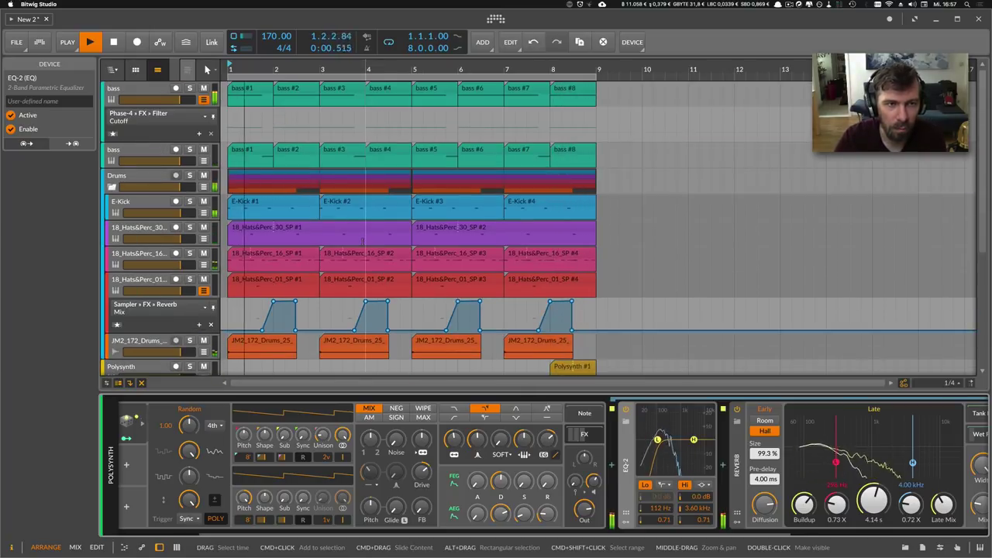
pyautogui.click(159, 153)
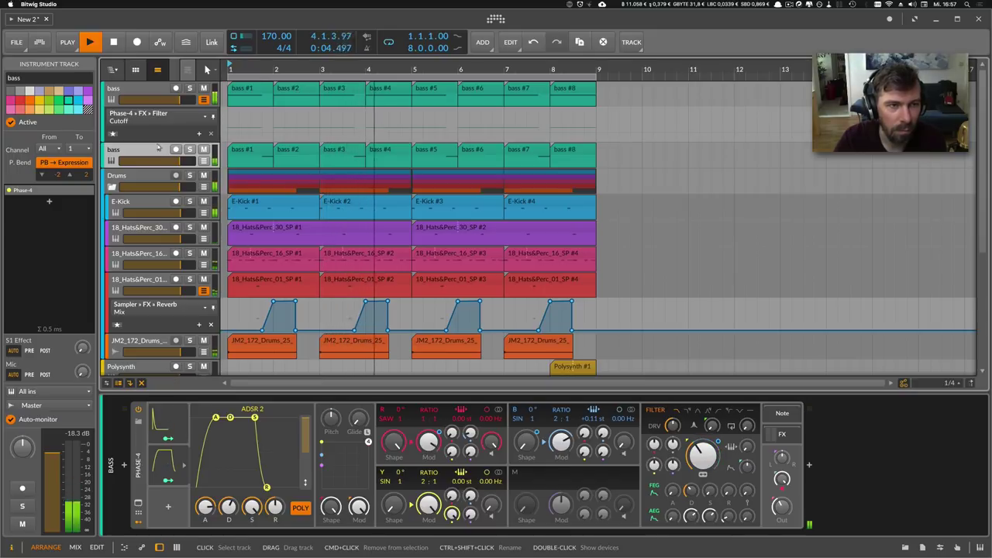
pyautogui.click(138, 91)
pyautogui.keyDown('super'); pyautogui.click(138, 148); pyautogui.keyUp('super')
pyautogui.press('super+g')
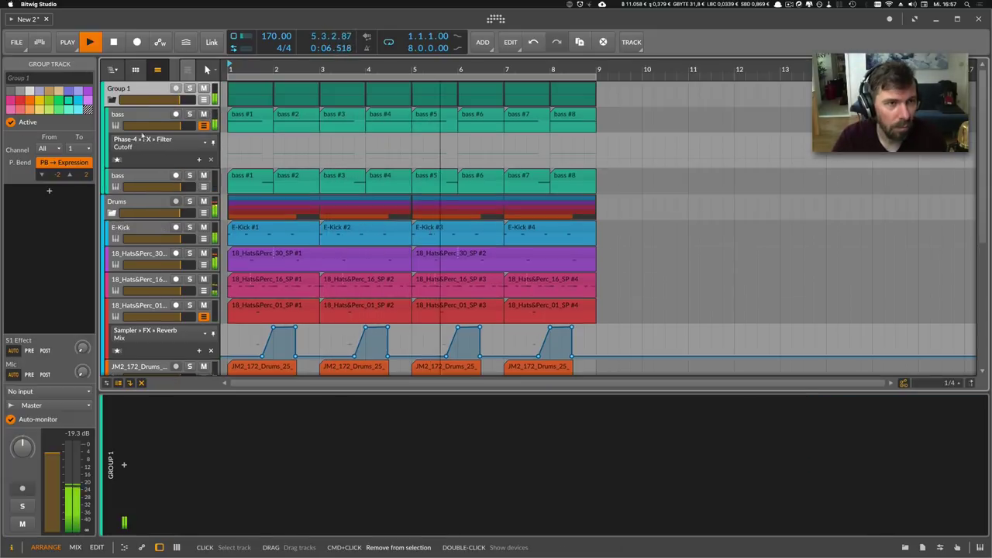
pyautogui.doubleClick(141, 87)
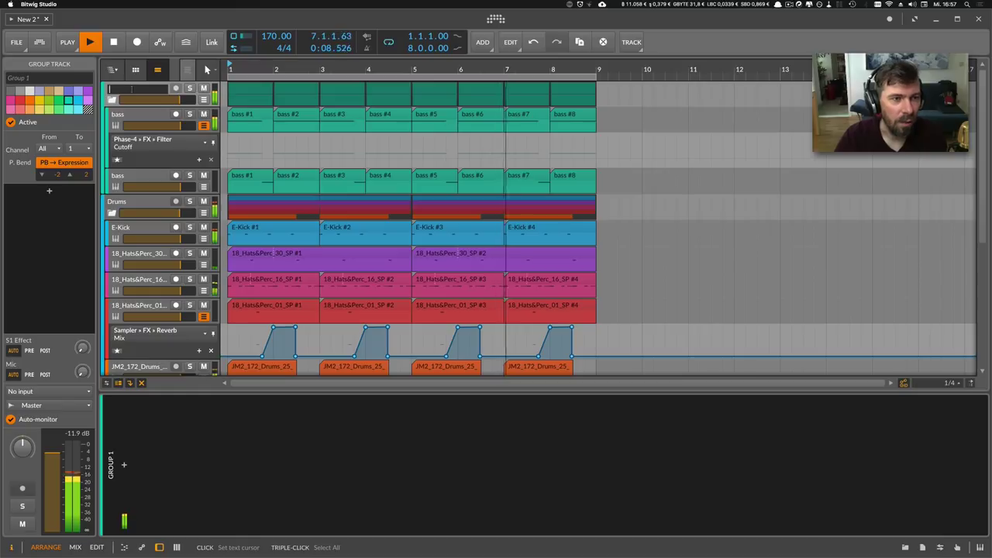
pyautogui.write('Bass')
pyautogui.press('Return')
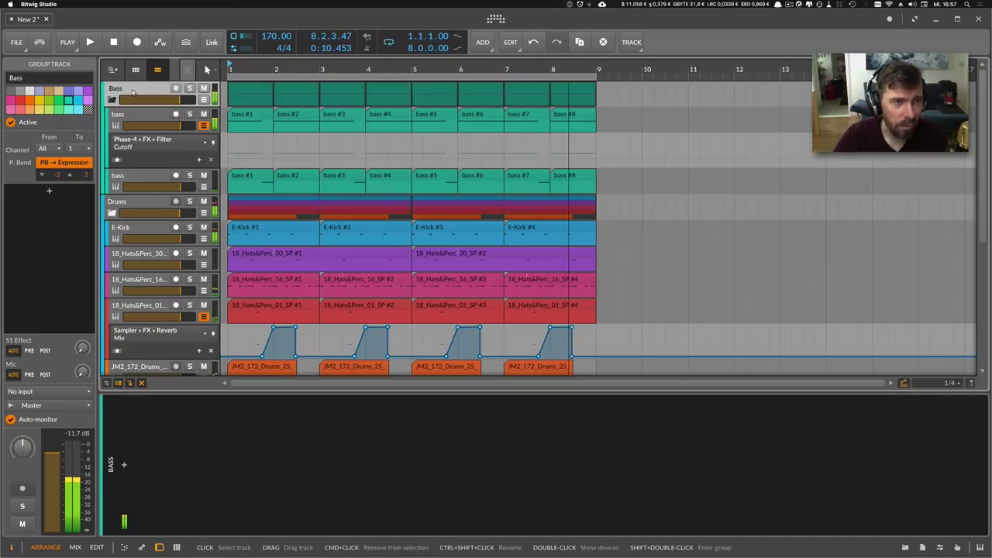
pyautogui.click(121, 96)
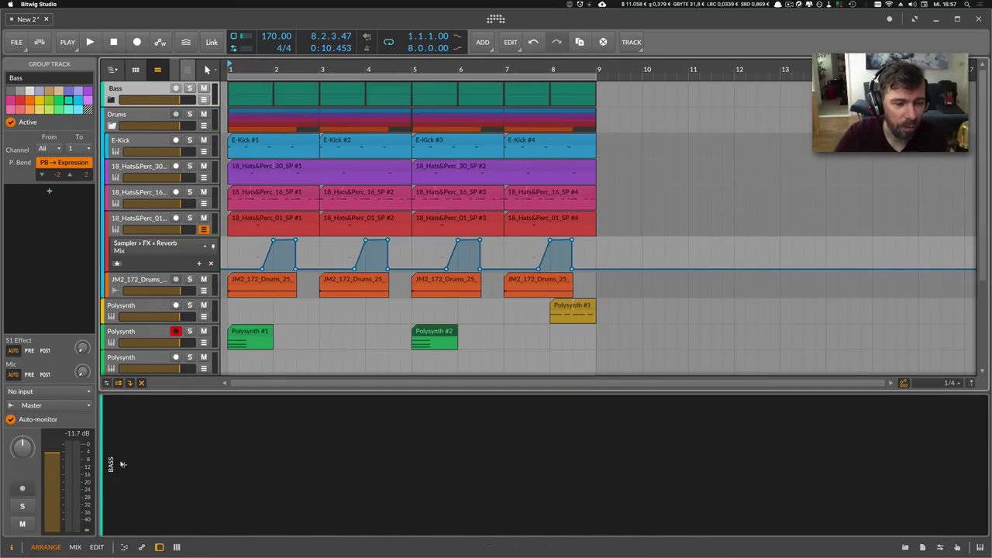
# Insert the smartComp plug-in on the Bass group and choose its bass profile.
pyautogui.click(124, 465)
pyautogui.write('smart')
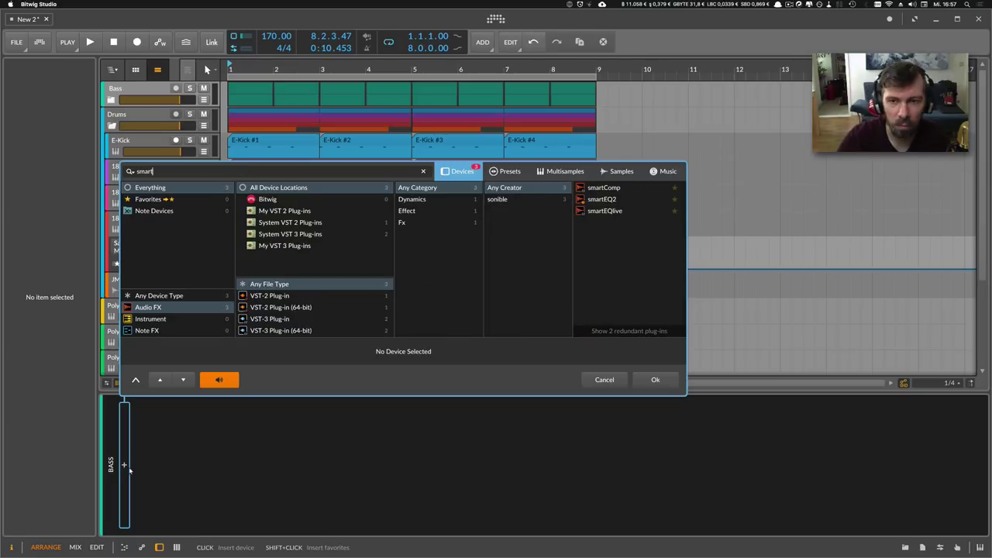
pyautogui.press('Down')
pyautogui.press('Return')
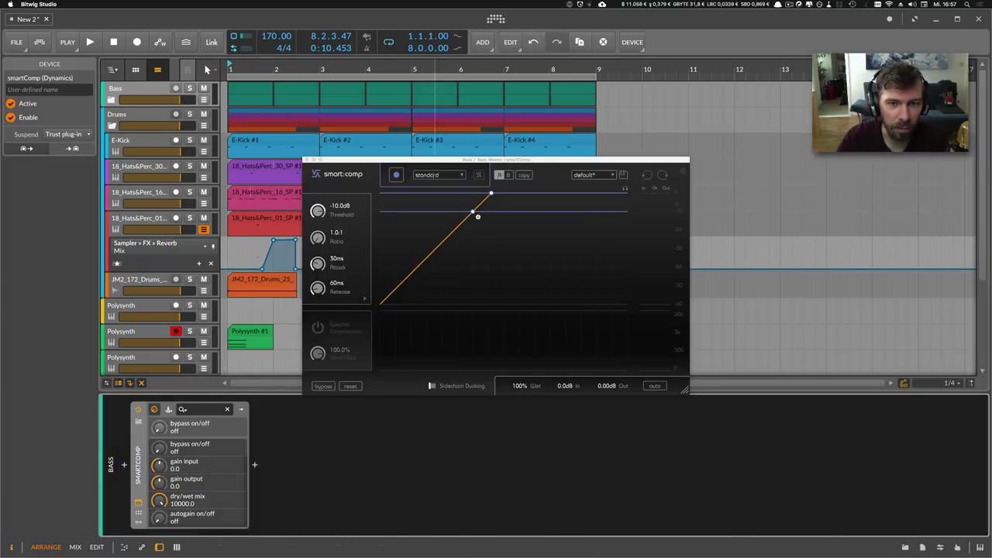
pyautogui.click(434, 175)
pyautogui.click(424, 221)
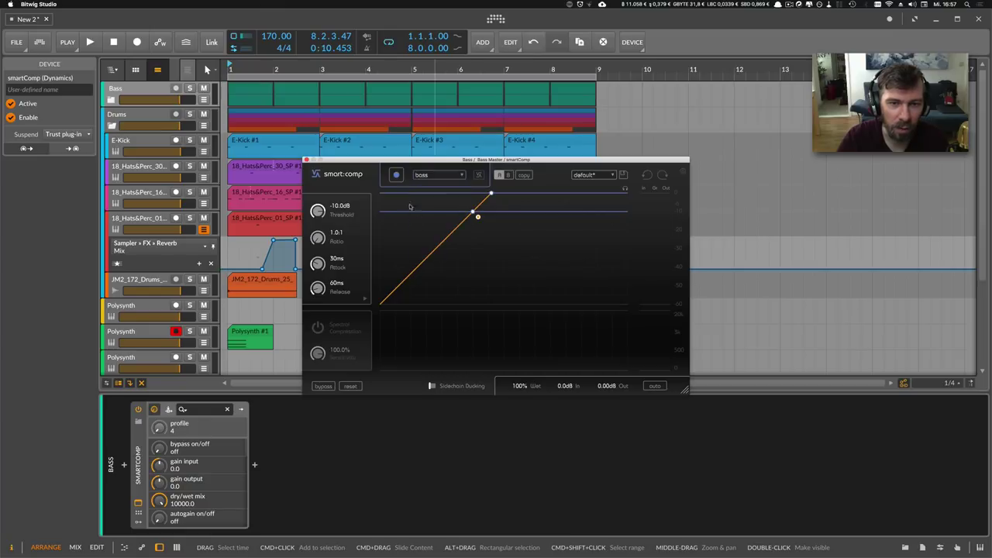
# Run smartComp's learning on the playing bass, fold the Drums group and close the plug-in window.
pyautogui.click(397, 176)
pyautogui.press('space')
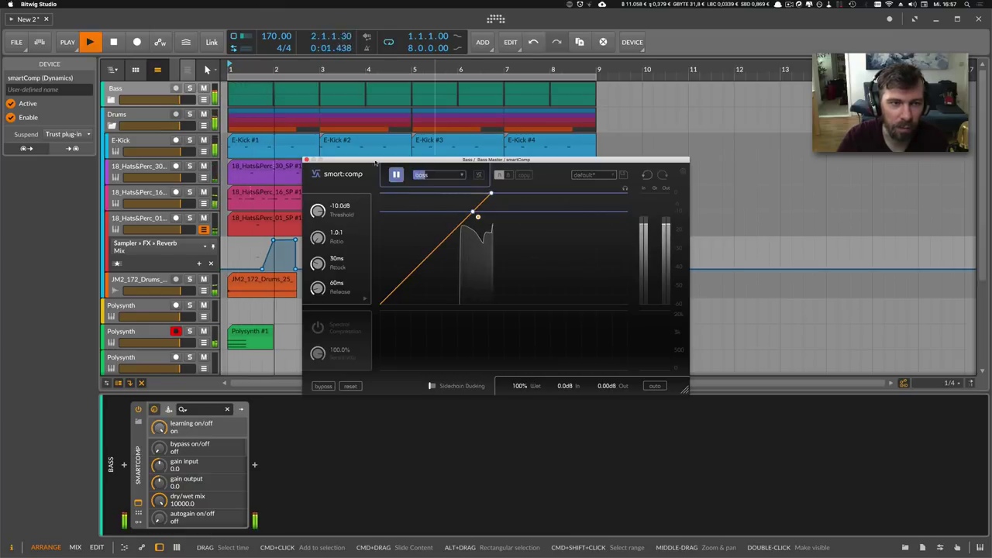
pyautogui.moveTo(381, 159); pyautogui.dragTo(504, 153)
pyautogui.click(112, 125)
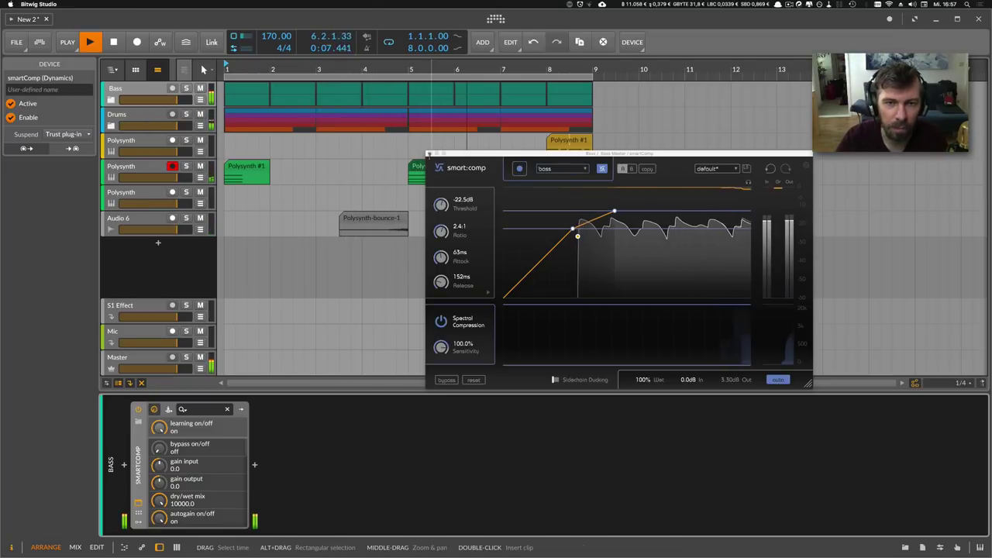
pyautogui.press('space')
pyautogui.click(429, 153)
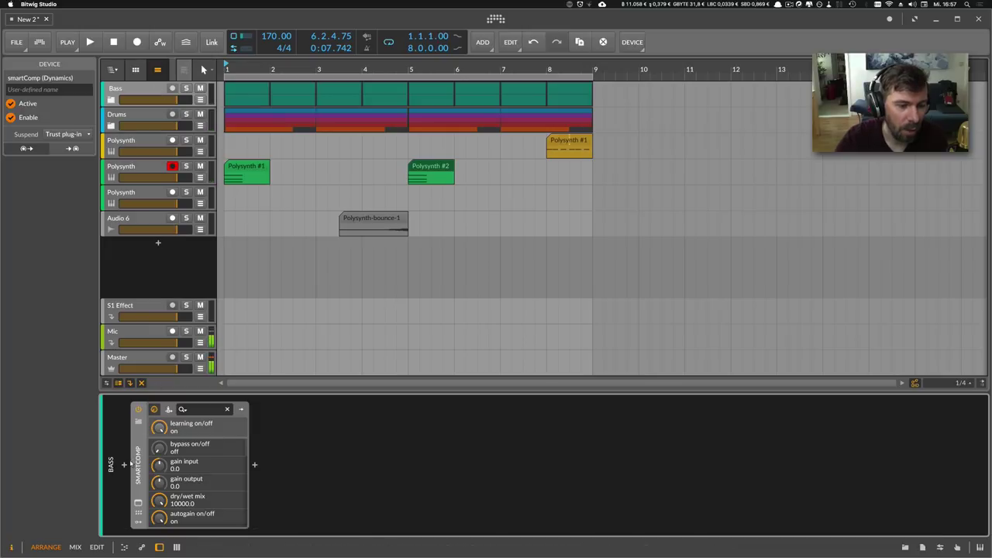
# Insert HoRNetLUMeter before smartComp on the Bass group, set its auto gain to Mom. and start playback.
pyautogui.click(125, 465)
pyautogui.write('lu')
pyautogui.press('Return')
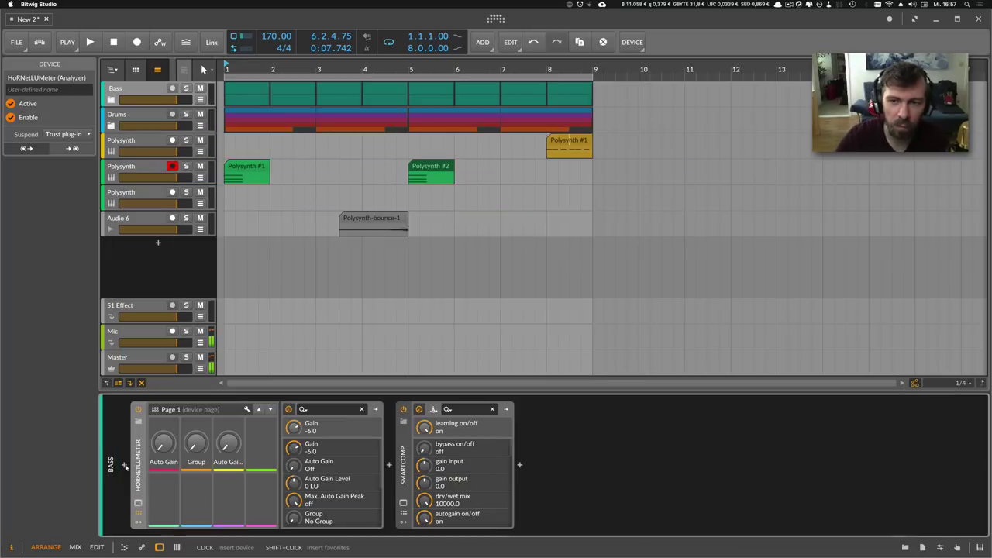
pyautogui.click(405, 296)
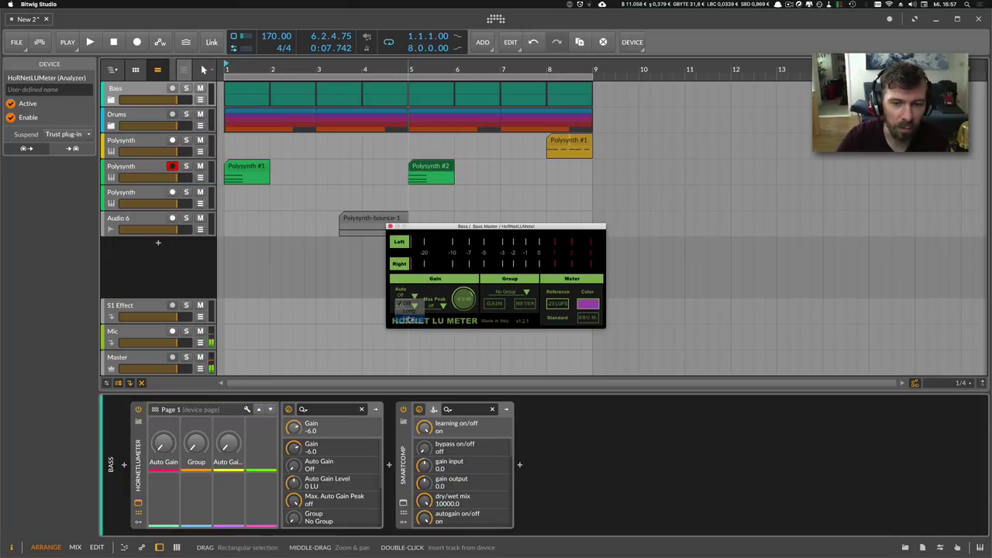
pyautogui.click(408, 317)
pyautogui.press('space')
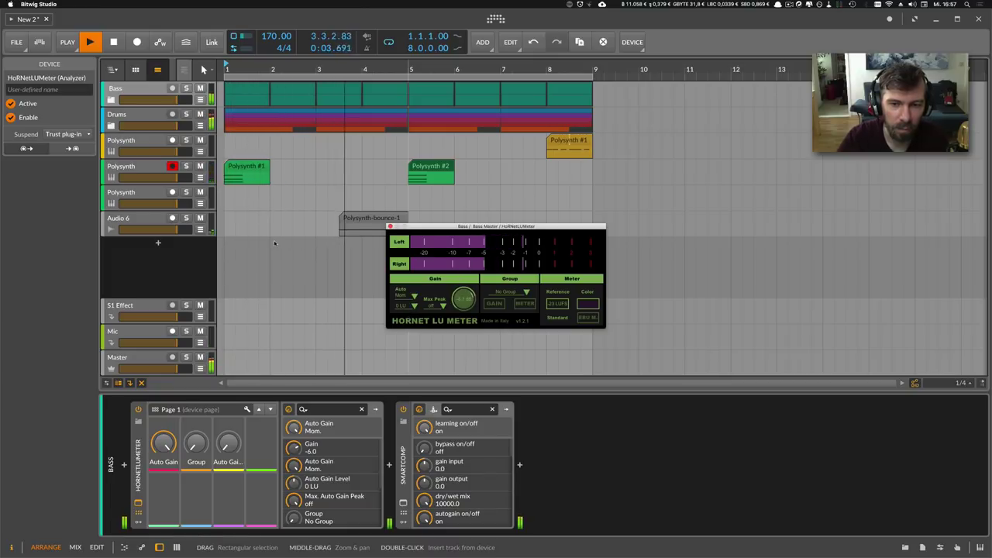
# Insert HoRNetLUMeter on the Drums group, set its auto gain to Mom. and close both meter windows.
pyautogui.click(155, 117)
pyautogui.click(124, 465)
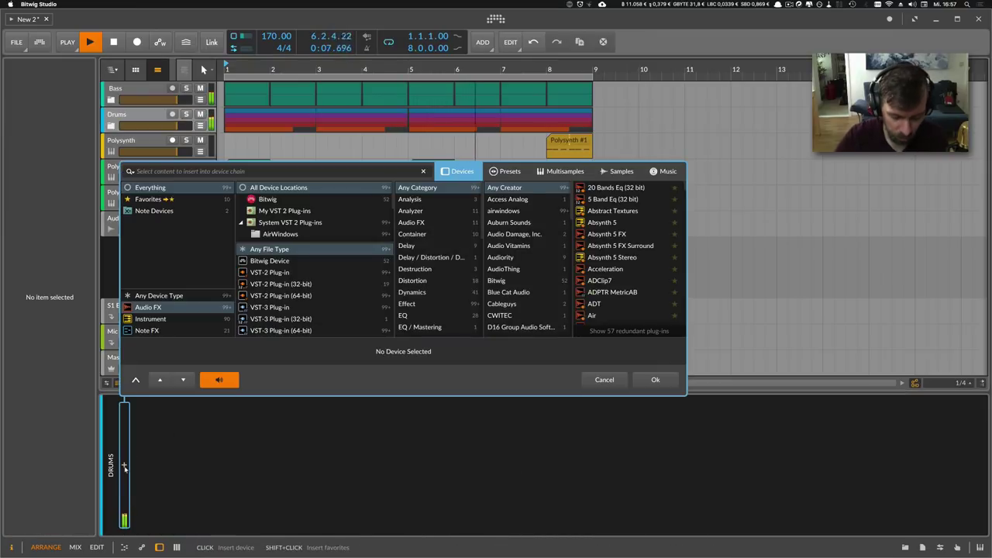
pyautogui.write('lum')
pyautogui.press('Return')
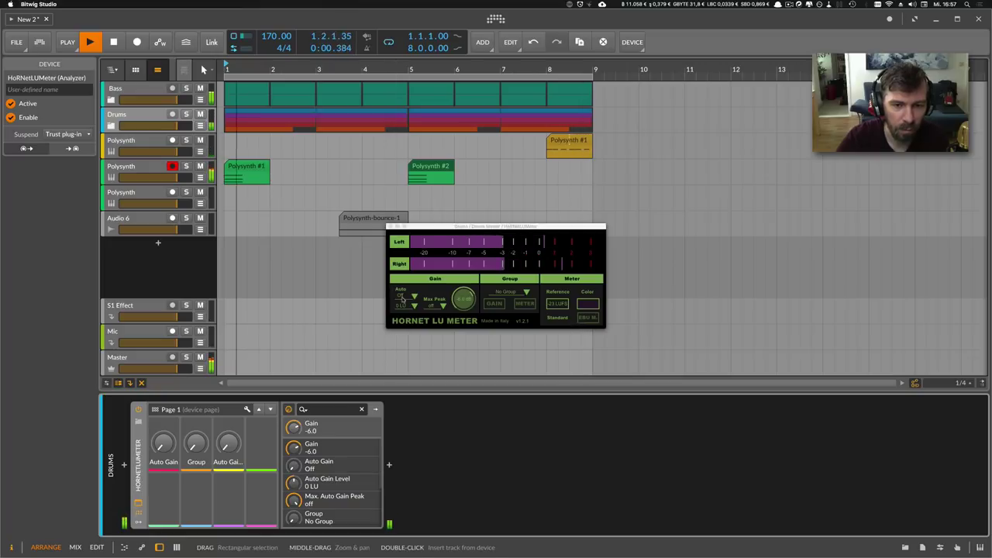
pyautogui.click(402, 299)
pyautogui.click(405, 308)
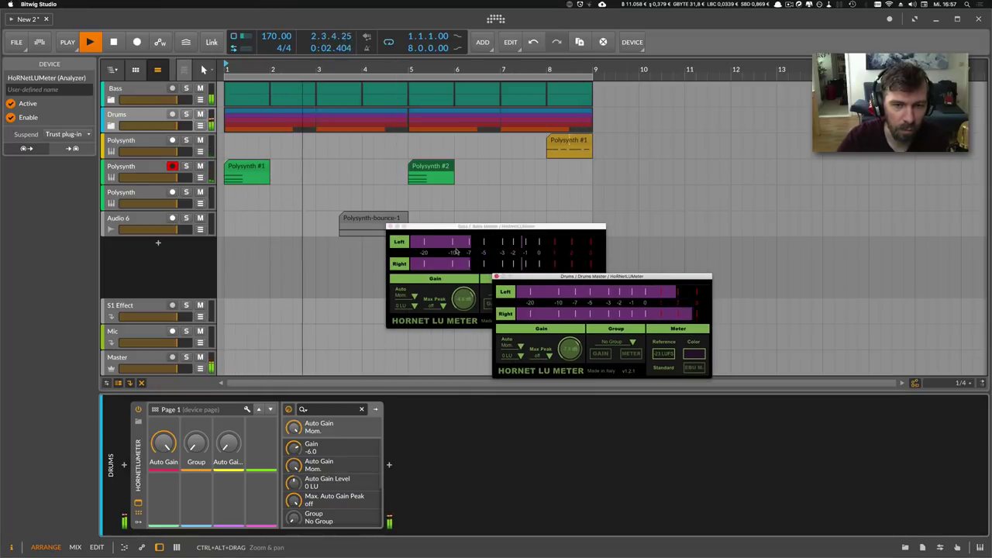
pyautogui.click(390, 226)
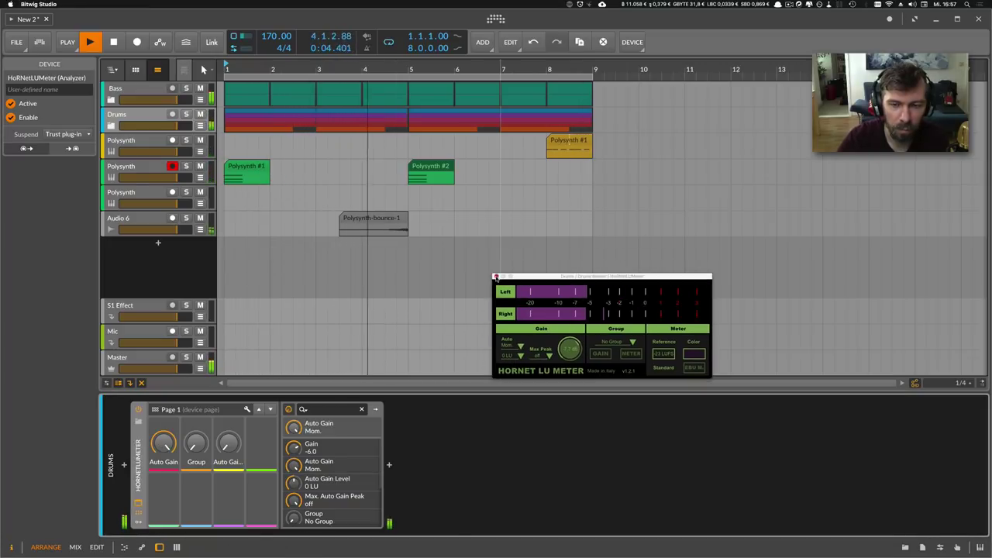
pyautogui.click(496, 277)
# Insert HoRNetLUMeter after the Polysynth on the upper green track and set its auto gain to Mom.
pyautogui.click(153, 144)
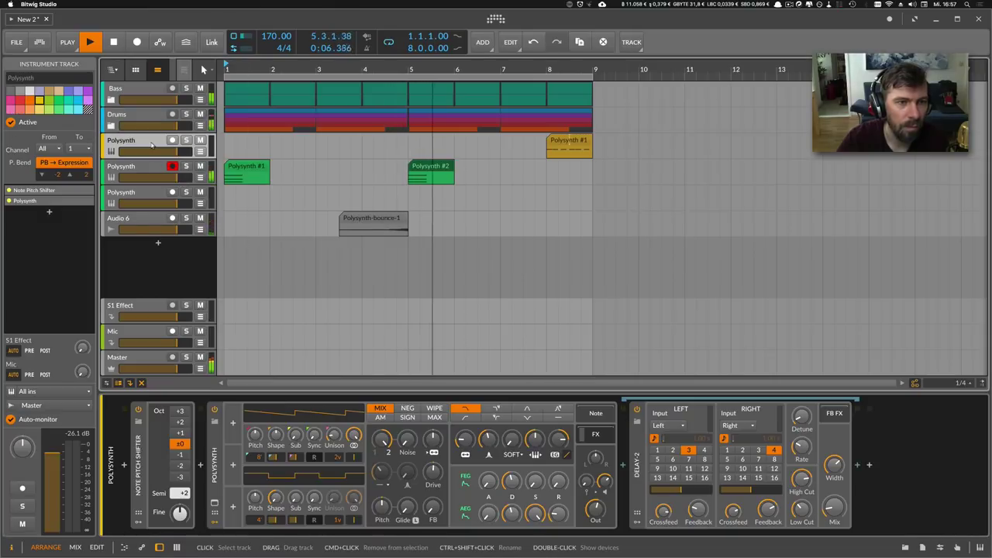
pyautogui.click(151, 167)
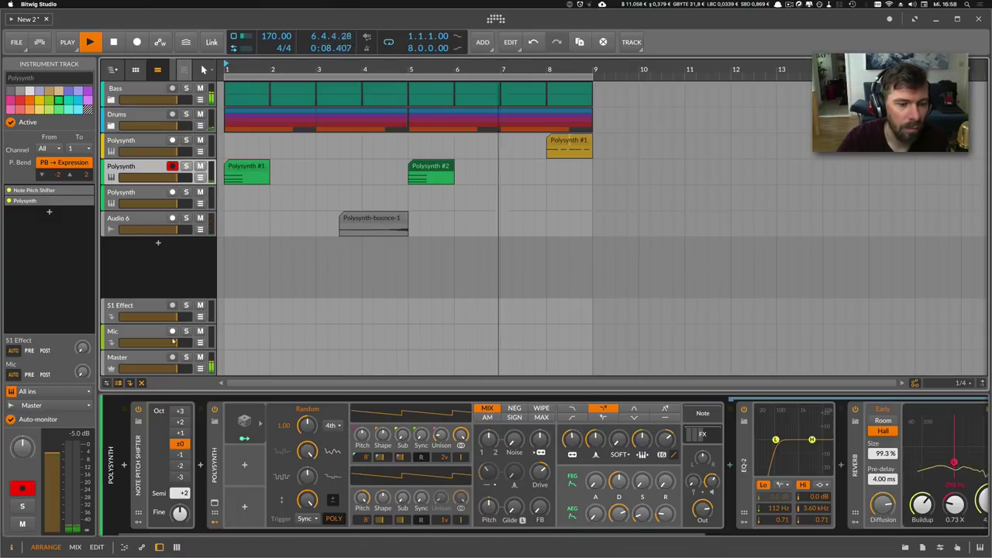
pyautogui.click(702, 435)
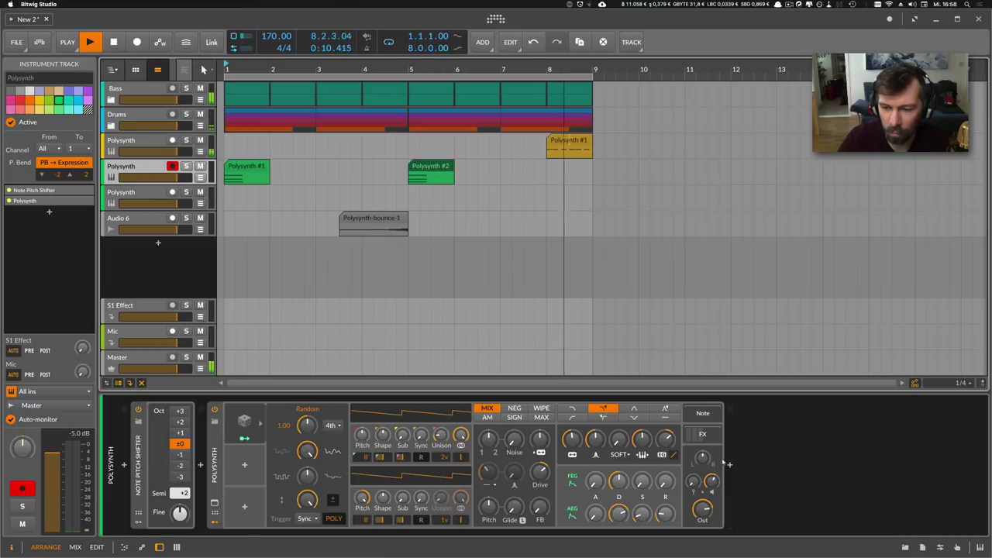
pyautogui.click(727, 464)
pyautogui.write('lu')
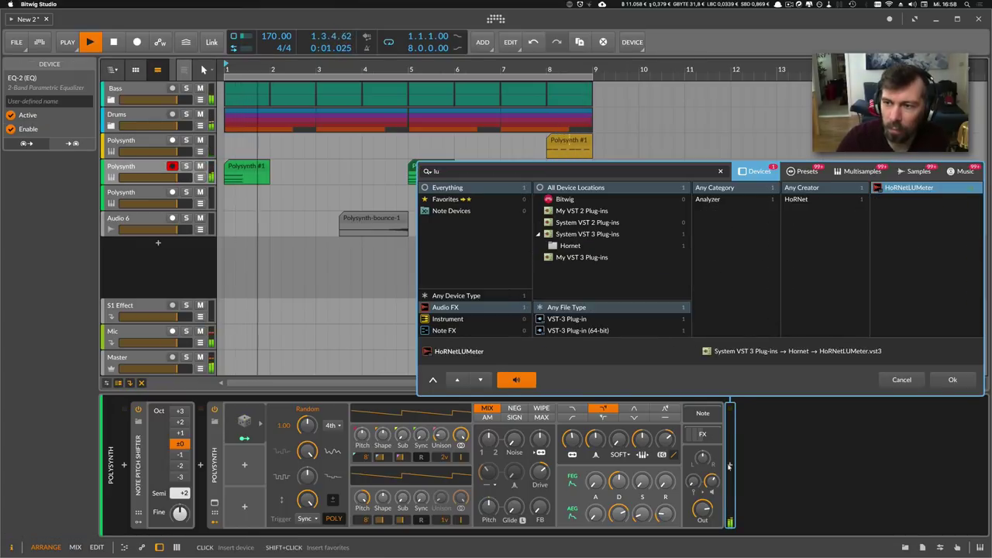
pyautogui.press('Return')
pyautogui.click(406, 296)
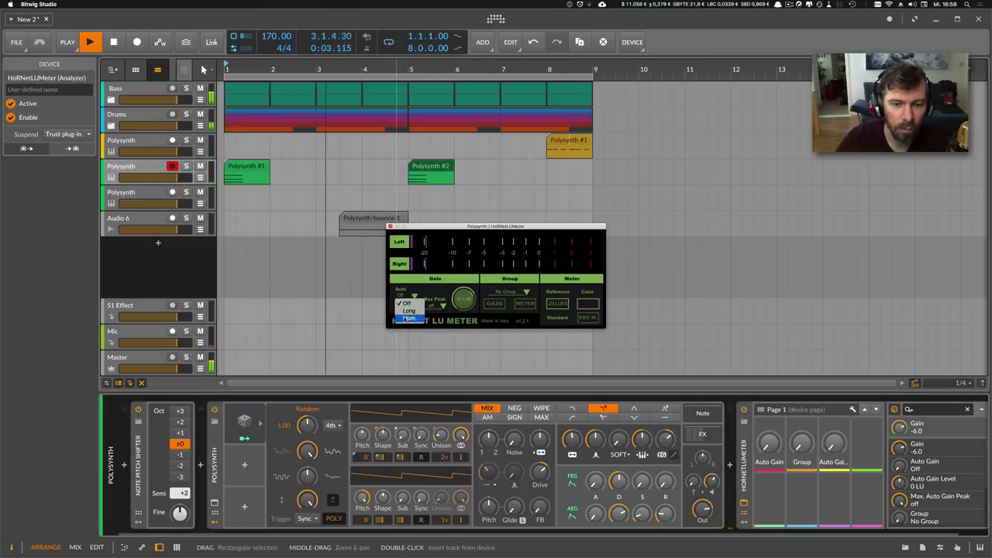
pyautogui.click(405, 249)
pyautogui.click(390, 226)
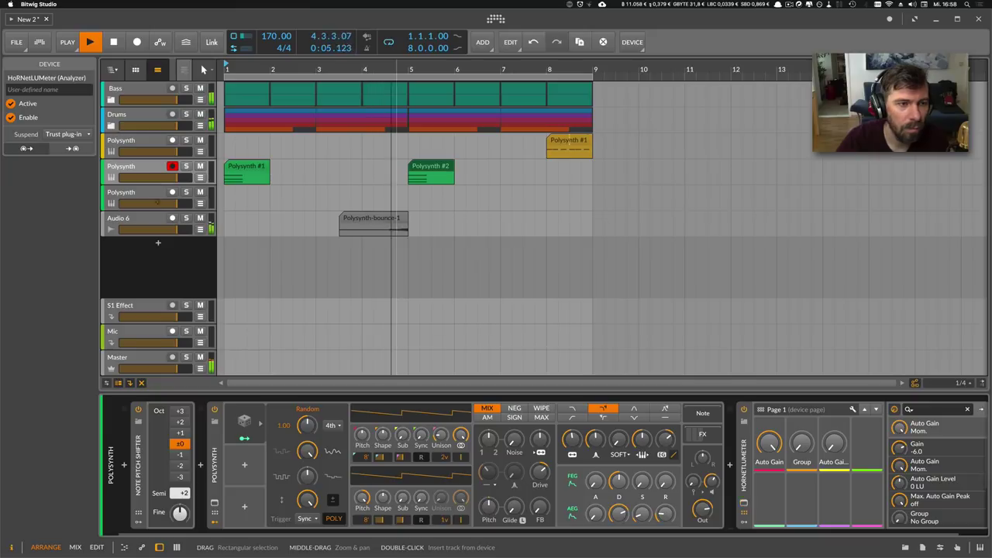
# Move the green chord clip at bar 5 down to the second green Polysynth track and start playback from bar 5.
pyautogui.click(141, 193)
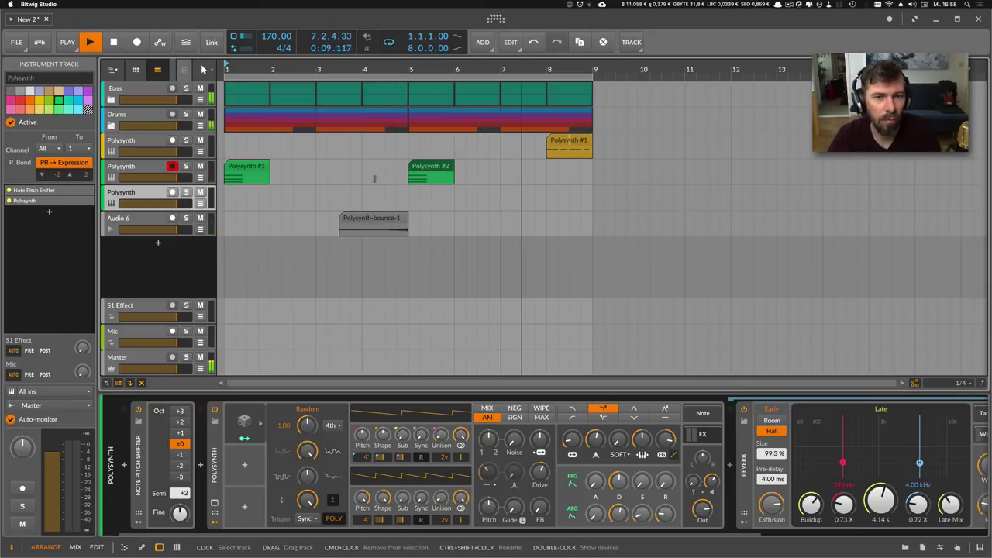
pyautogui.moveTo(430, 173); pyautogui.dragTo(430, 200)
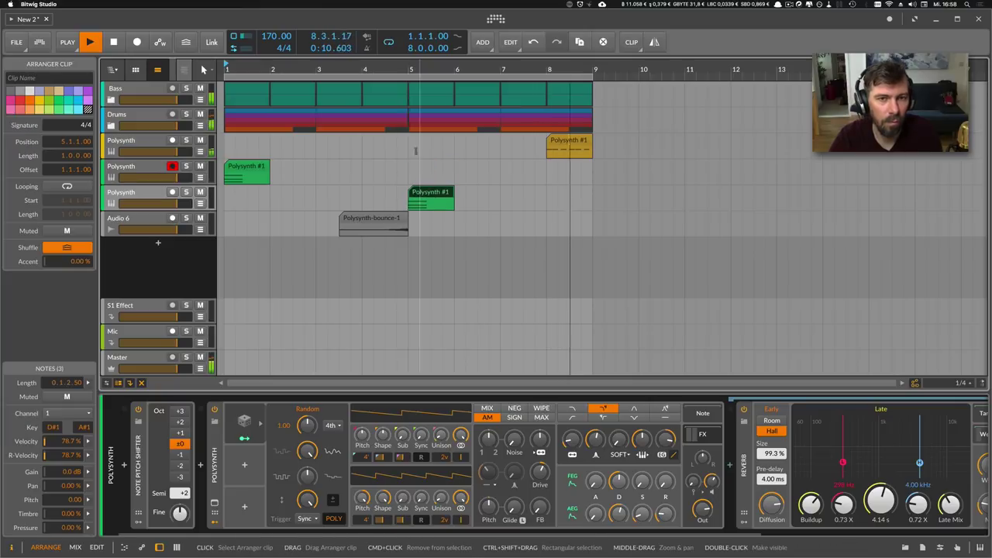
pyautogui.click(411, 69)
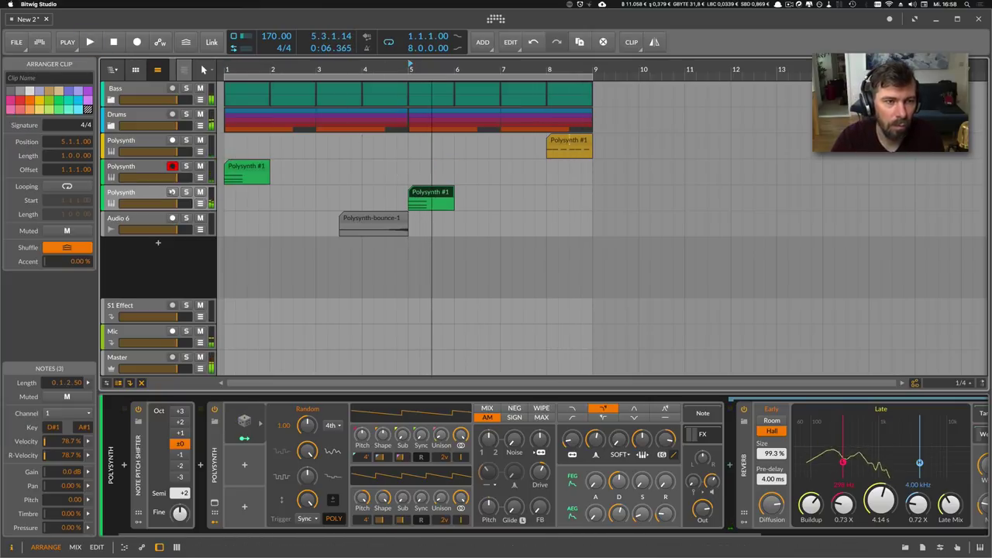
pyautogui.press('space')
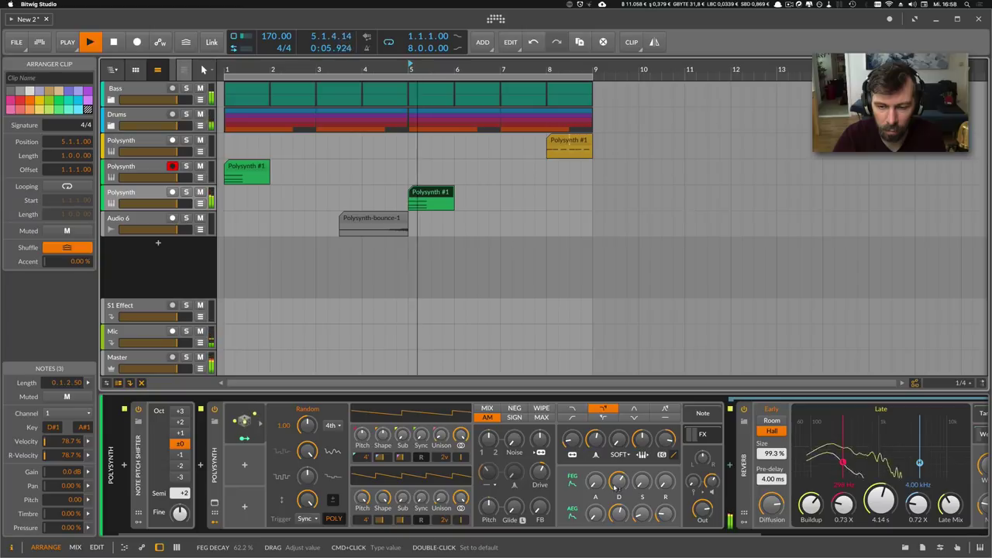
# Raise the lower green Polysynth's filter envelope decay to 76.8 % while auditioning the chord from bar 5.
pyautogui.press('space')
pyautogui.press('space')
pyautogui.press('space')
pyautogui.press('space')
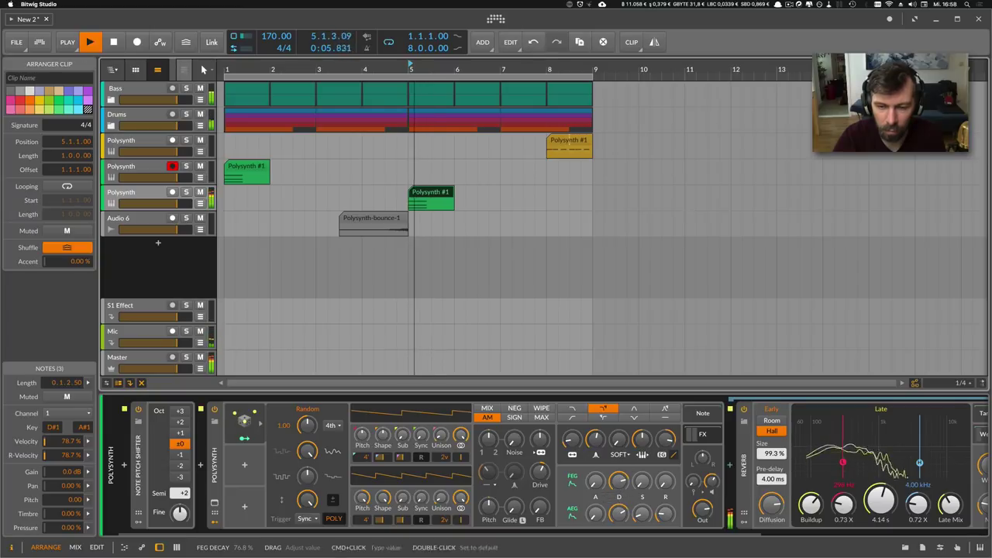
pyautogui.press('space')
# Adjust Delay-2's vibrato rate to about 0.06 Hz and its mix to 39.0 % while auditioning the chord from bar 5.
pyautogui.moveTo(759, 533); pyautogui.dragTo(968, 532)
pyautogui.press('space')
pyautogui.press('space')
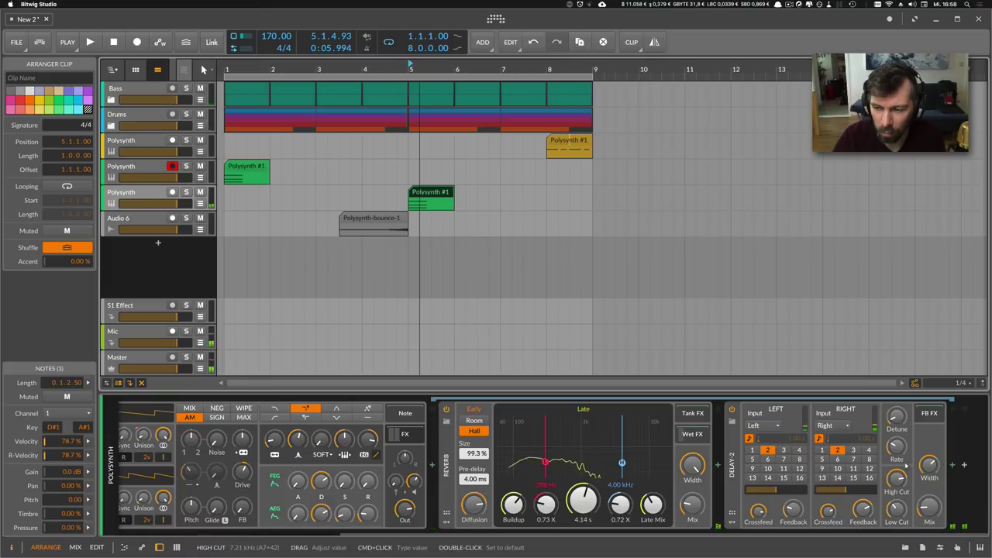
pyautogui.press('space')
pyautogui.press('space')
pyautogui.press('space')
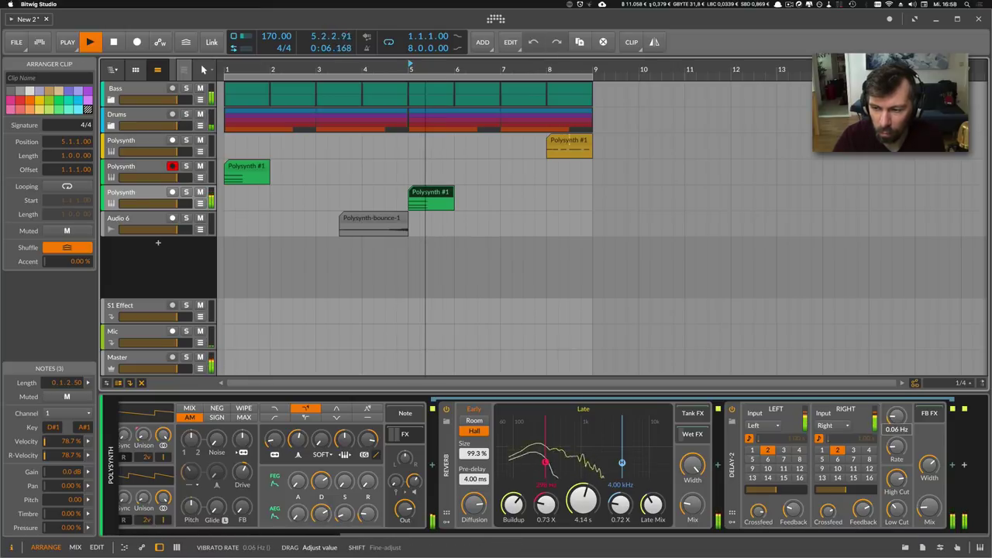
pyautogui.press('space')
pyautogui.press('space')
pyautogui.press('space')
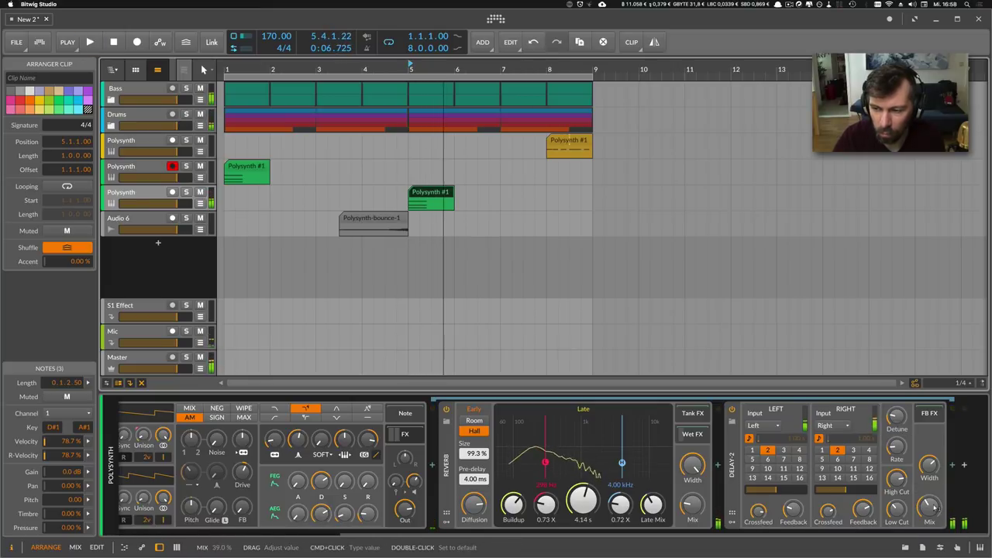
pyautogui.press('space')
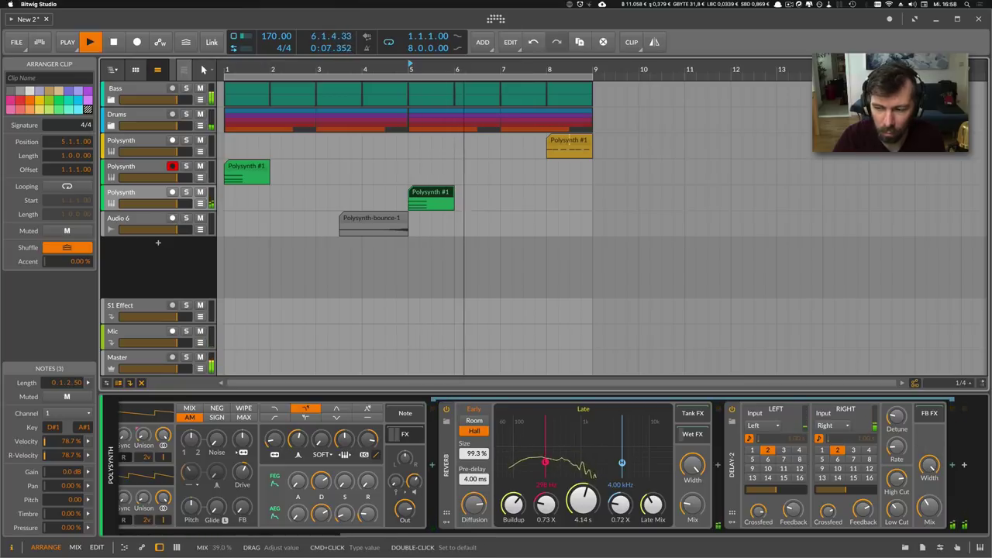
# Lower the output level of the lower green Polysynth to about -9.5 dB while auditioning the chord from bar 5.
pyautogui.moveTo(928, 505); pyautogui.dragTo(882, 525)
pyautogui.press('space')
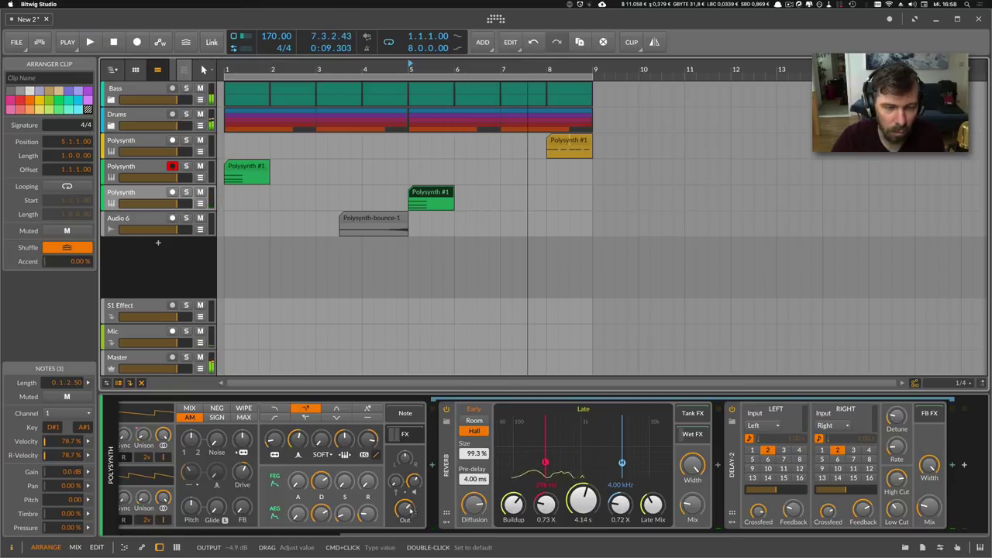
pyautogui.press('space')
pyautogui.press('space')
pyautogui.press('space')
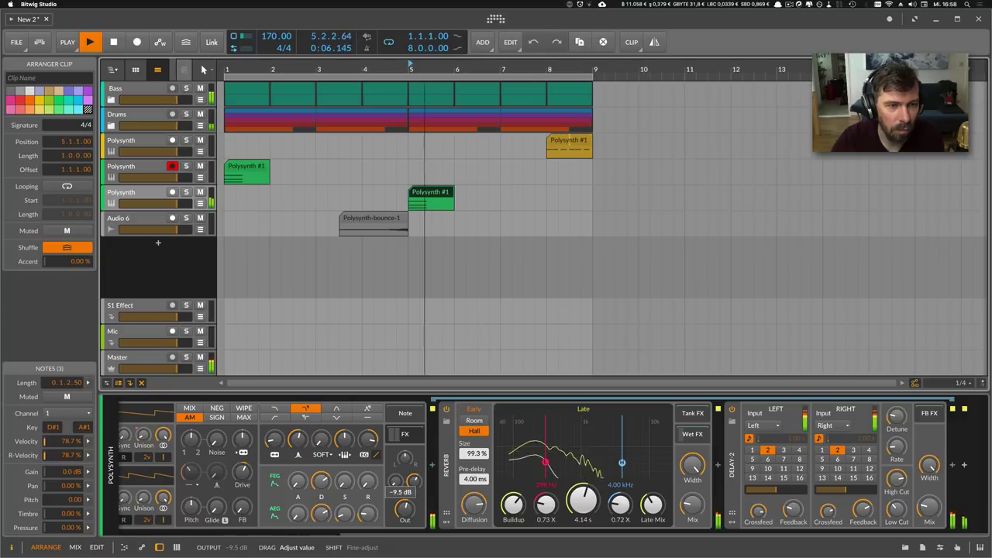
pyautogui.press('space')
pyautogui.press('space')
# Group the three Polysynth tracks and the Audio 6 track, and name the new group Music.
pyautogui.click(155, 192)
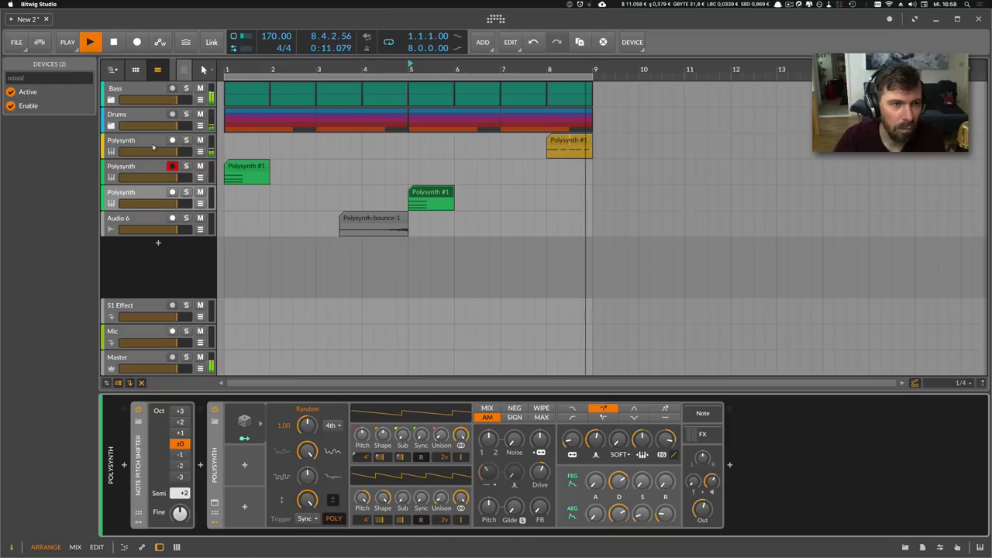
pyautogui.click(153, 146)
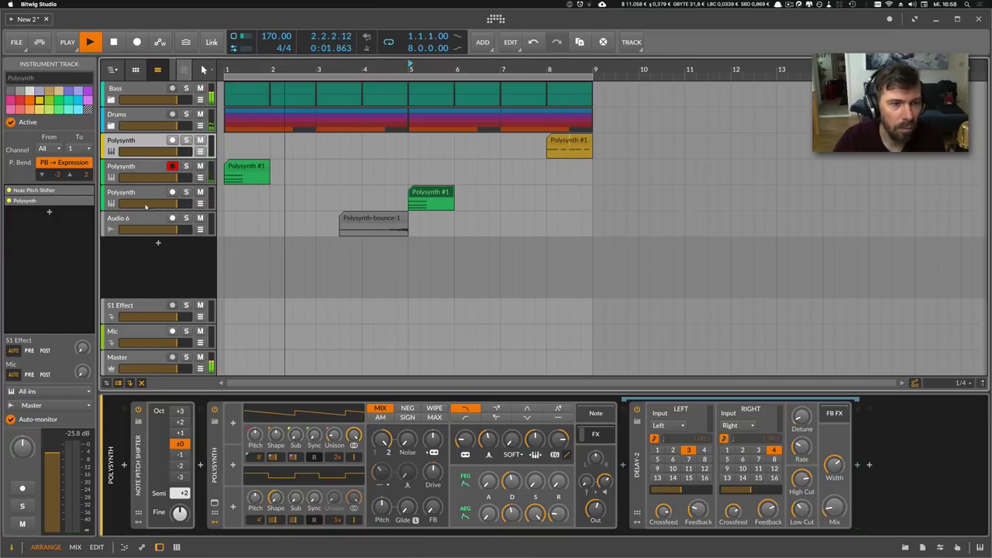
pyautogui.keyDown('shift'); pyautogui.click(145, 197); pyautogui.keyUp('shift')
pyautogui.keyDown('shift'); pyautogui.click(140, 222); pyautogui.keyUp('shift')
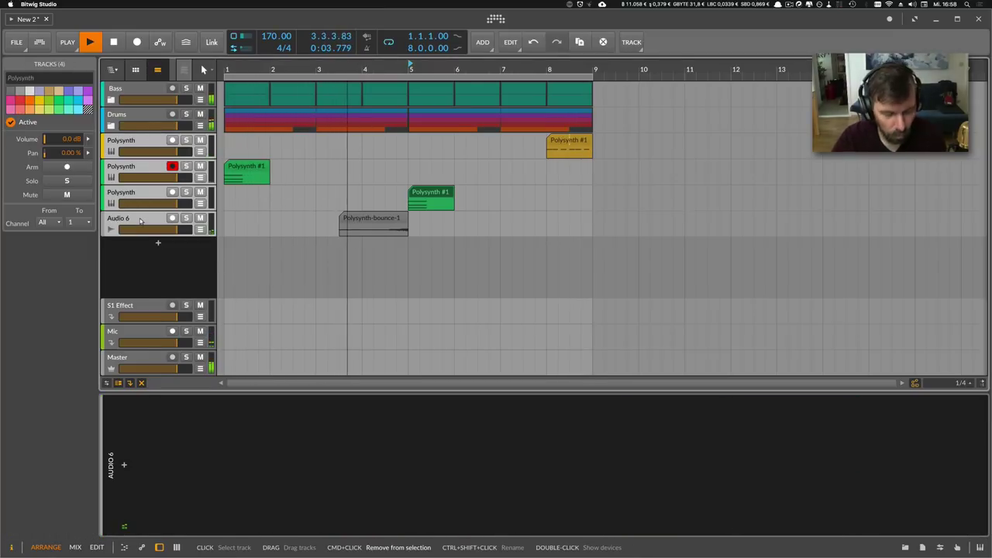
pyautogui.press('super+g')
pyautogui.write('Mus')
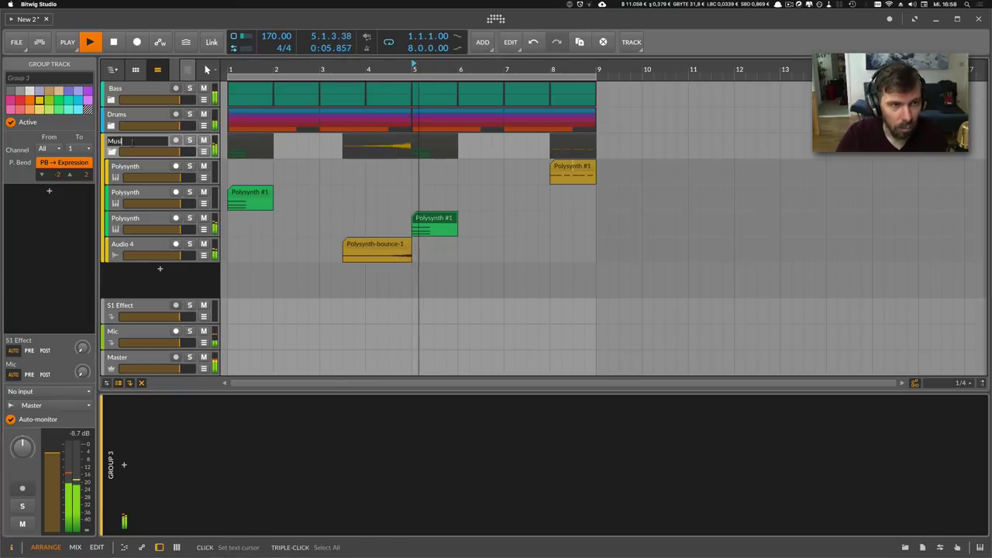
pyautogui.write('ic')
pyautogui.press('Return')
# Insert smartComp after the HoRNetLUMeter on the Drums group and let it learn with the drums profile.
pyautogui.click(135, 130)
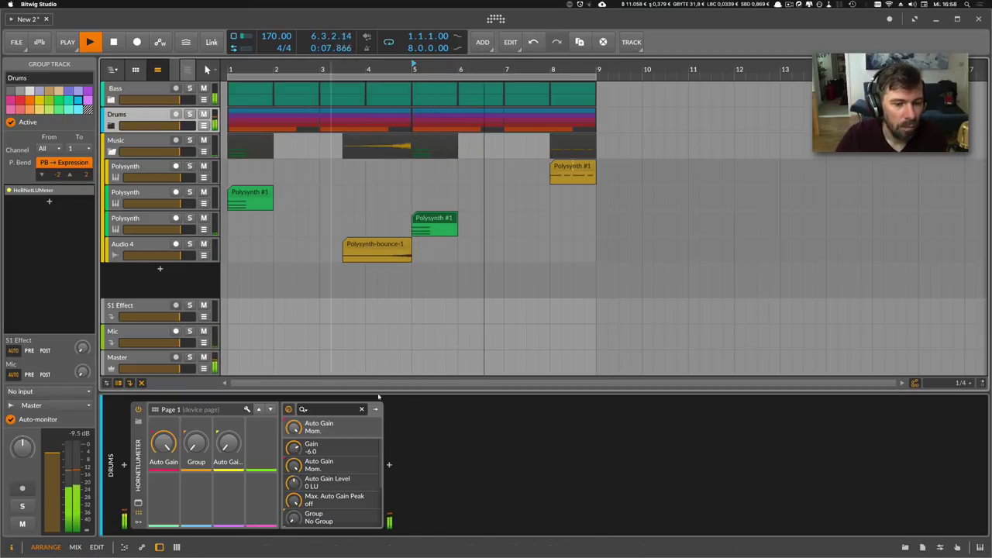
pyautogui.click(389, 465)
pyautogui.write('smart')
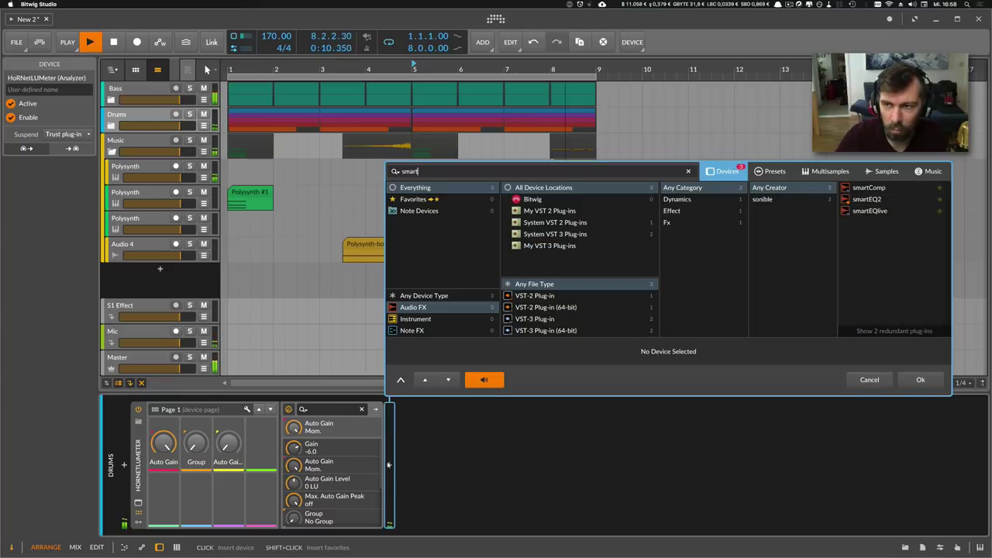
pyautogui.press('Return')
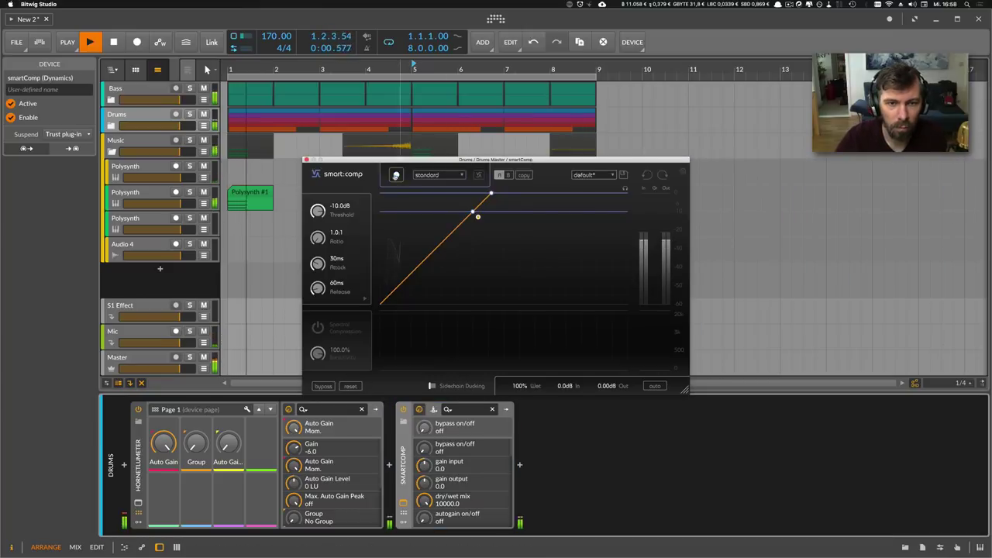
pyautogui.click(438, 174)
pyautogui.click(421, 194)
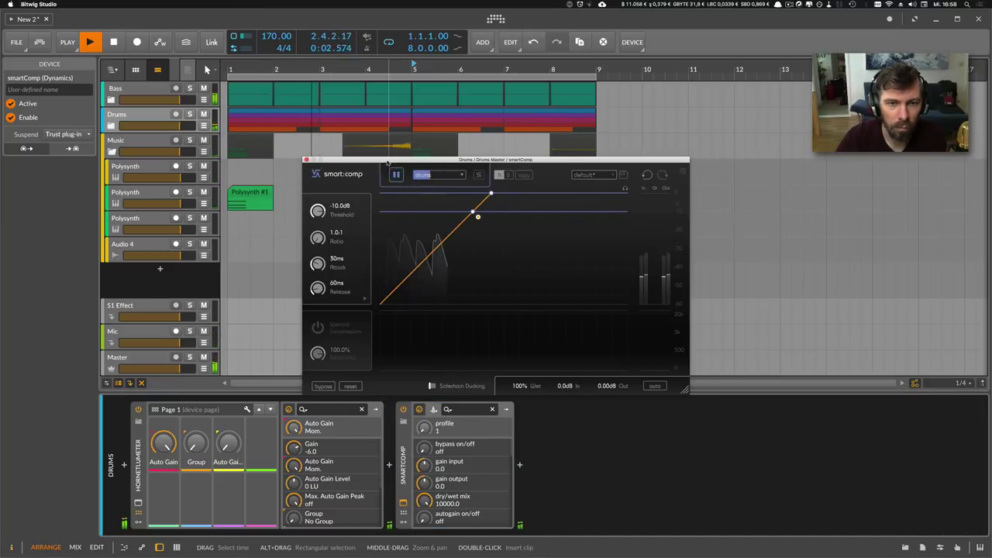
pyautogui.moveTo(388, 161); pyautogui.dragTo(622, 187)
# Collapse the Music group, insert smartComp on it and let it learn with the keys profile.
pyautogui.click(112, 152)
pyautogui.click(126, 145)
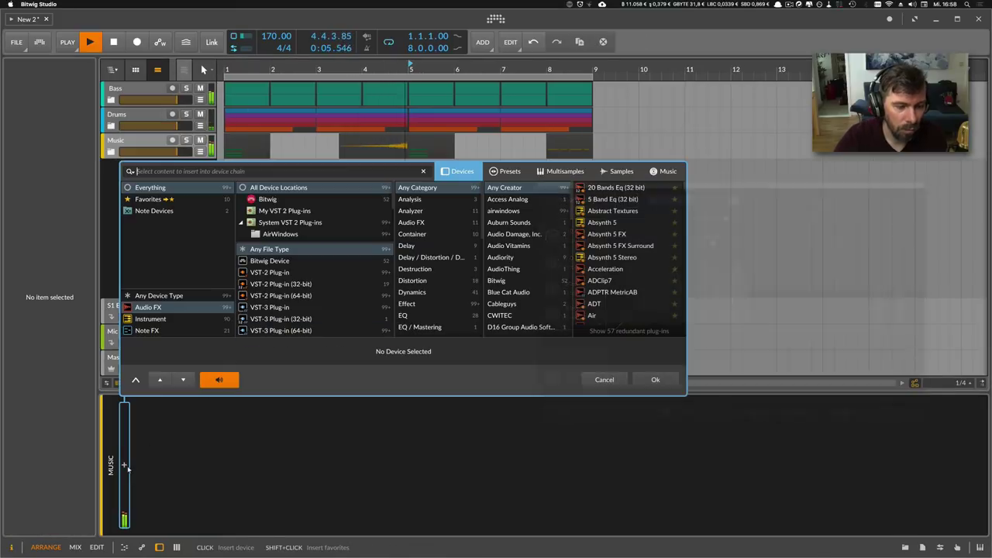
pyautogui.click(124, 465)
pyautogui.write('smart')
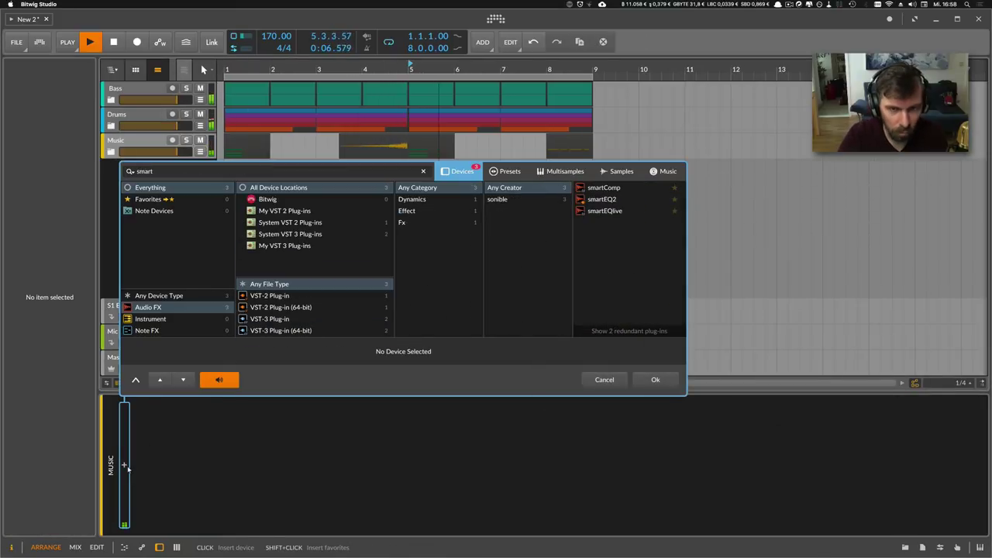
pyautogui.press('Down')
pyautogui.press('Return')
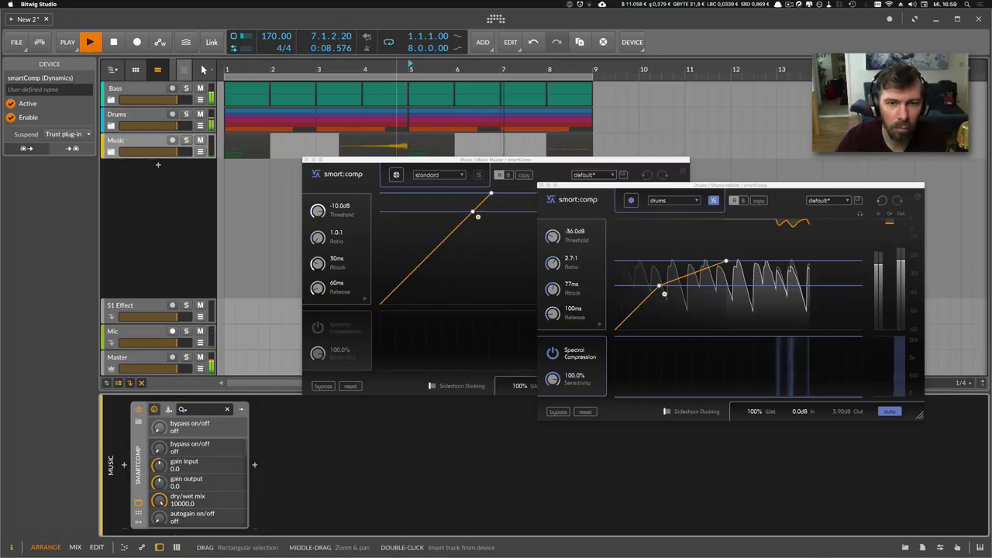
pyautogui.click(419, 176)
pyautogui.click(417, 176)
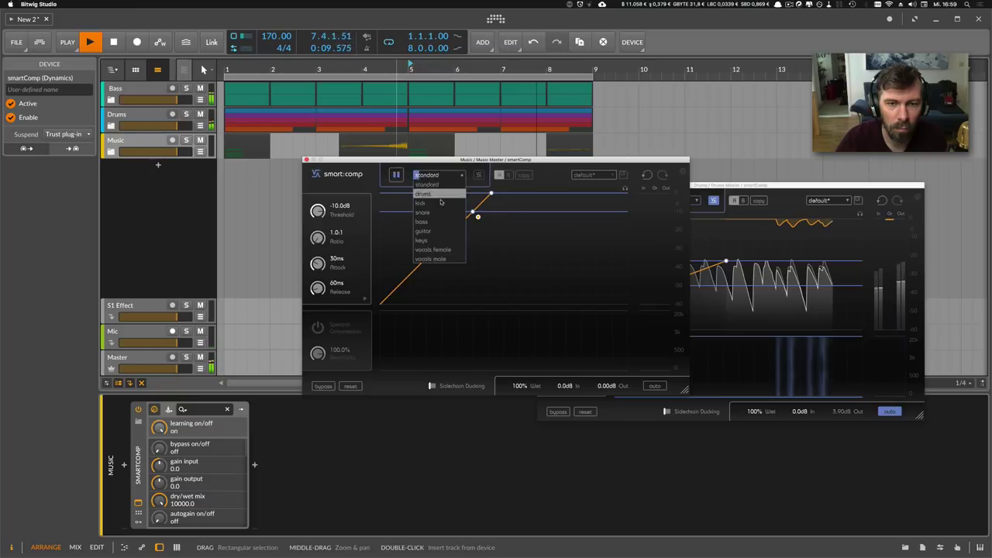
pyautogui.click(436, 240)
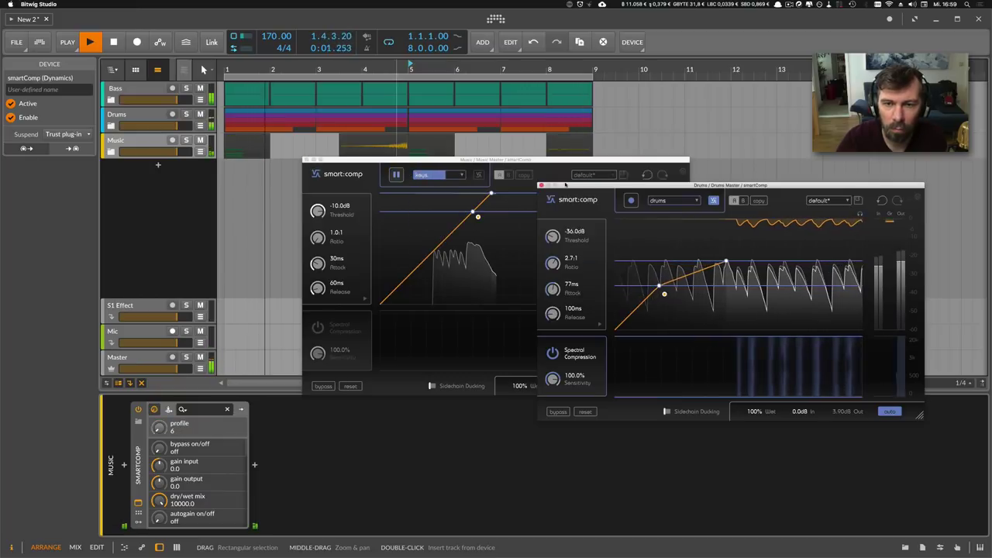
pyautogui.click(307, 159)
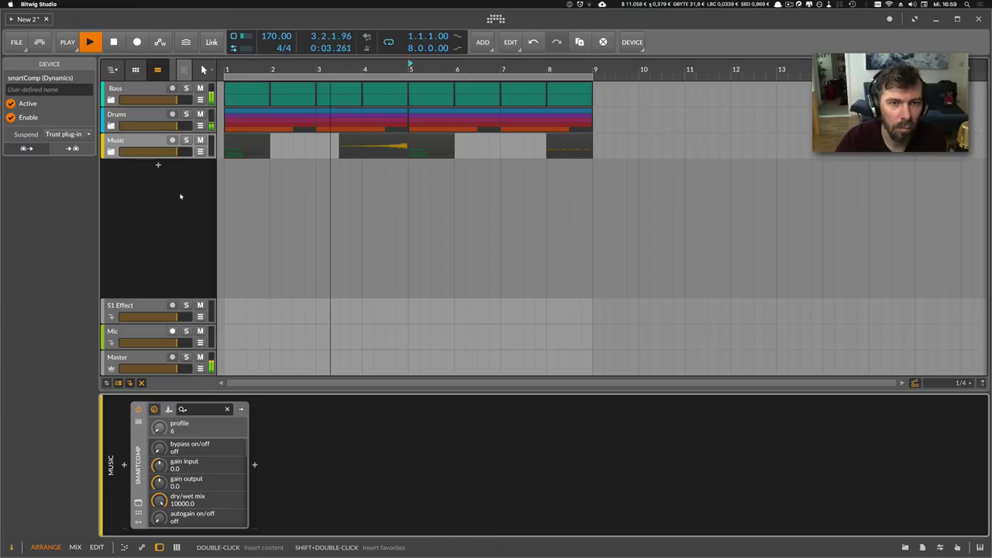
# Enable sidechain ducking in the Bass group's smartComp, set its sidechain input to Drums Master (POST) and start playback.
pyautogui.click(128, 95)
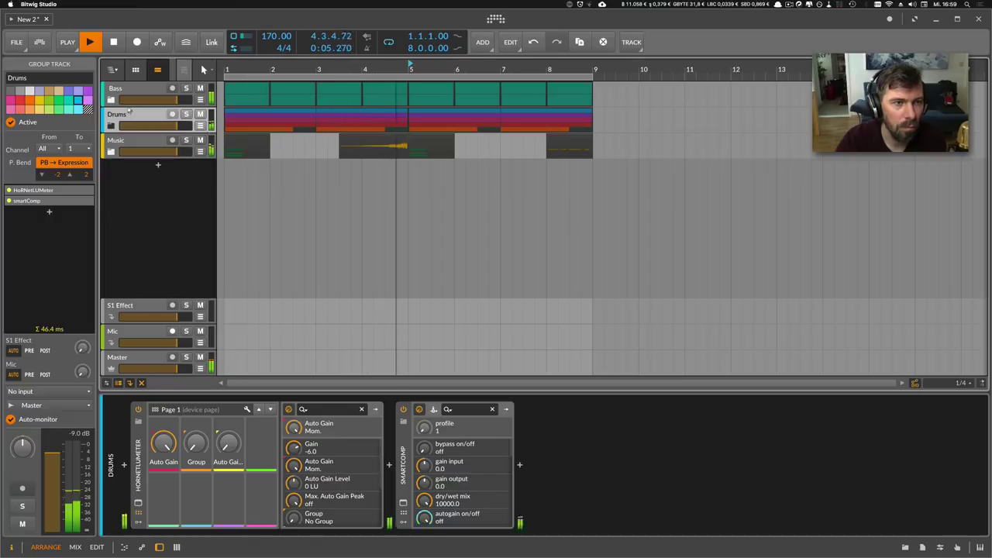
pyautogui.click(402, 504)
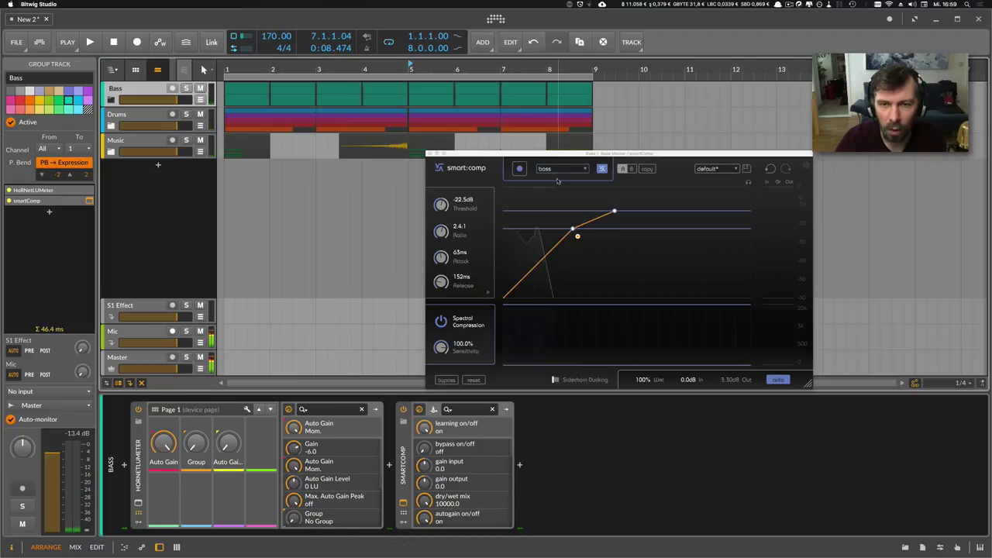
pyautogui.moveTo(540, 152); pyautogui.dragTo(531, 154)
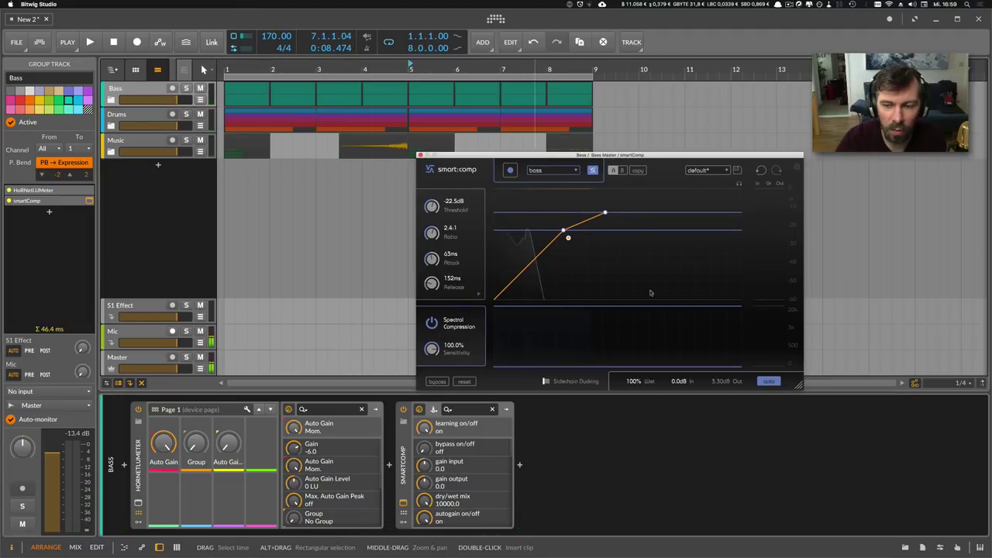
pyautogui.click(546, 381)
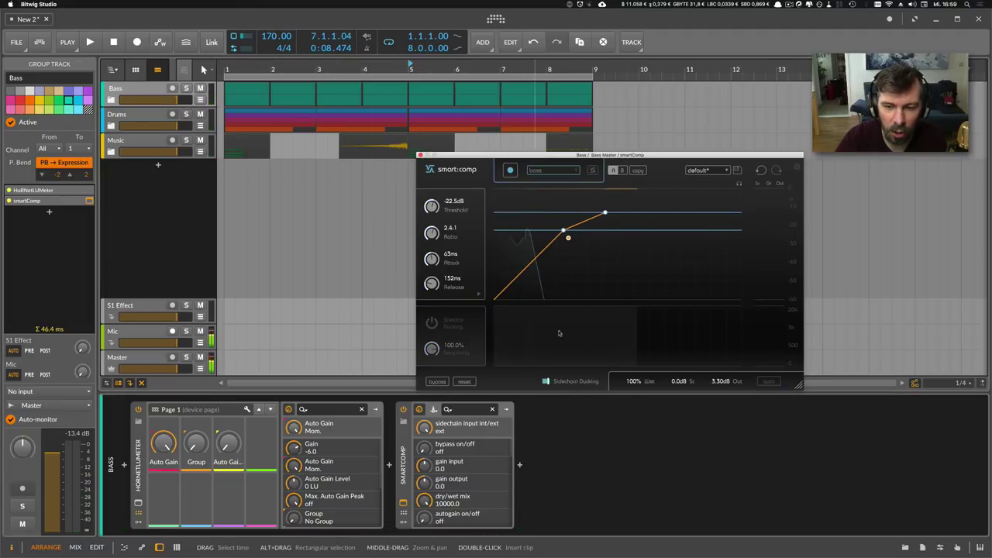
pyautogui.click(434, 409)
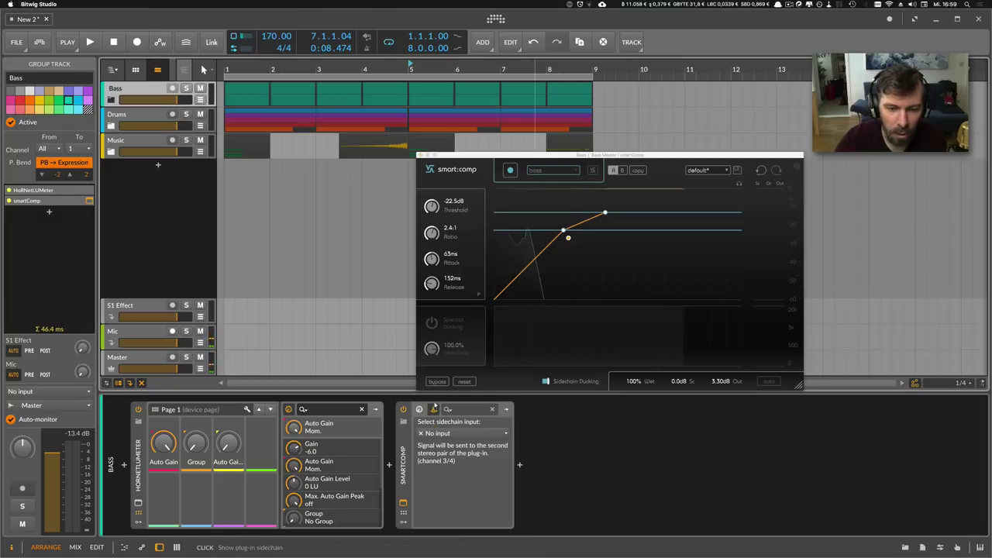
pyautogui.click(440, 434)
pyautogui.moveTo(461, 504)
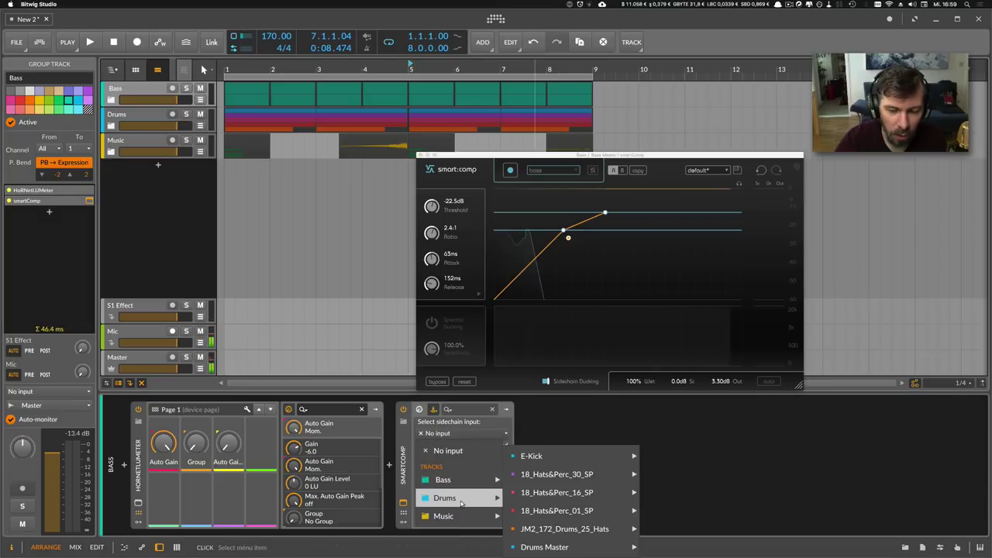
pyautogui.click(683, 500)
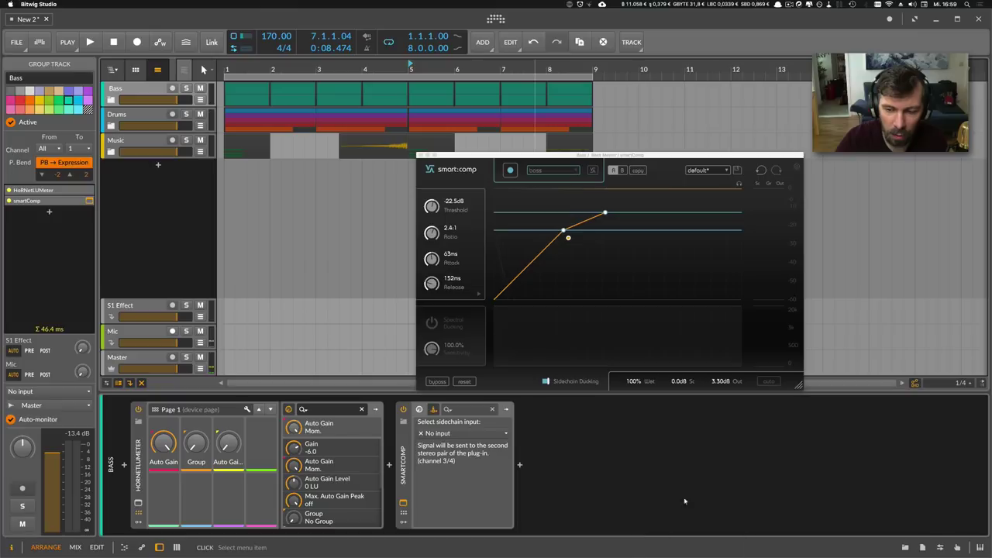
pyautogui.press('space')
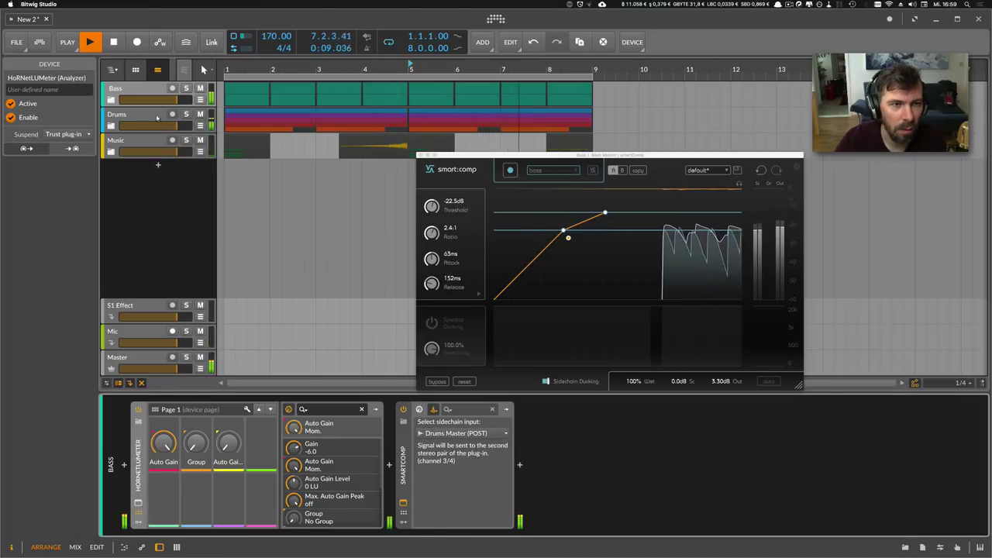
pyautogui.click(144, 118)
pyautogui.click(142, 89)
pyautogui.click(144, 115)
pyautogui.keyDown('shift'); pyautogui.click(143, 90); pyautogui.keyUp('shift')
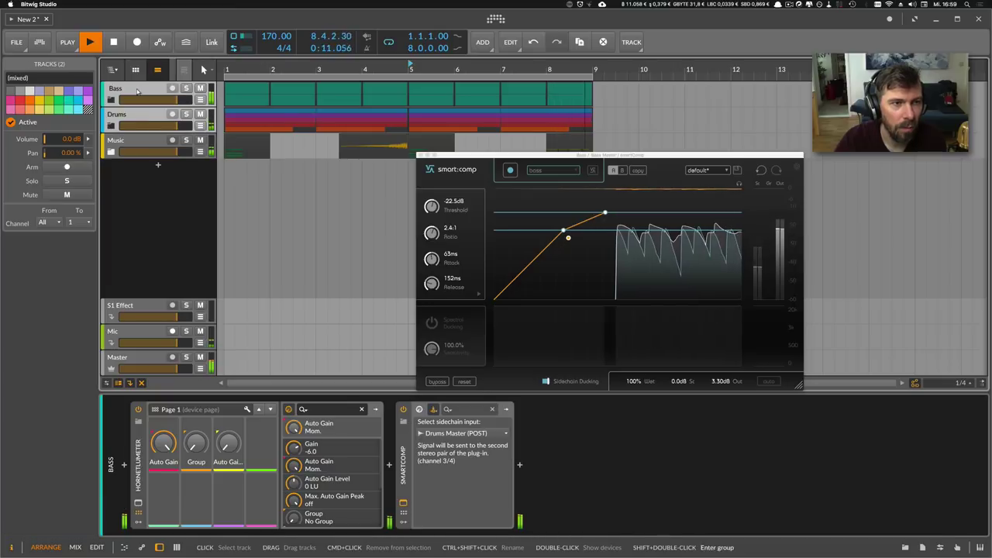
# Insert Gullfoss before smartComp on the Music group and set its Recover to 24 % and Tame to 48 %.
pyautogui.click(144, 144)
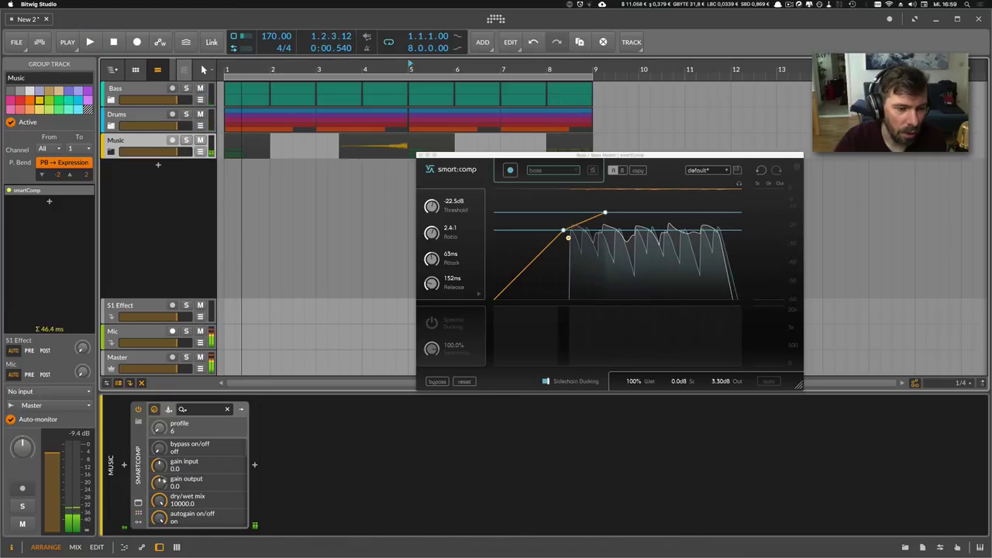
pyautogui.click(124, 465)
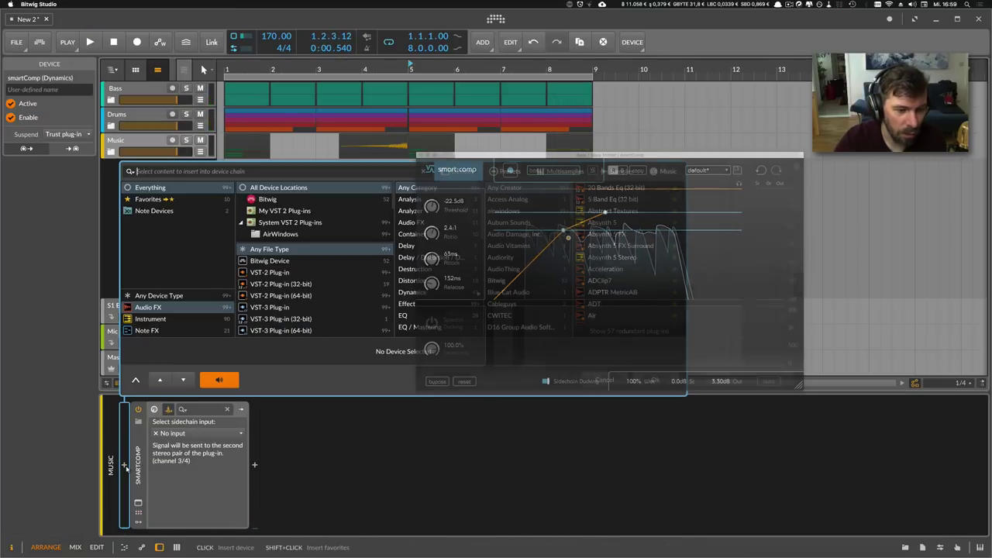
pyautogui.write('gull')
pyautogui.press('Return')
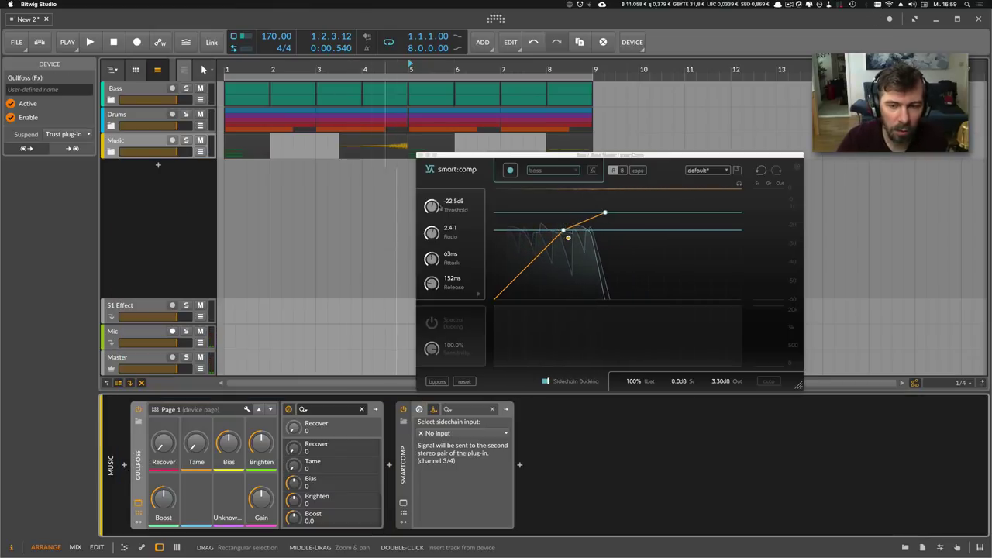
pyautogui.moveTo(425, 159); pyautogui.dragTo(526, 166)
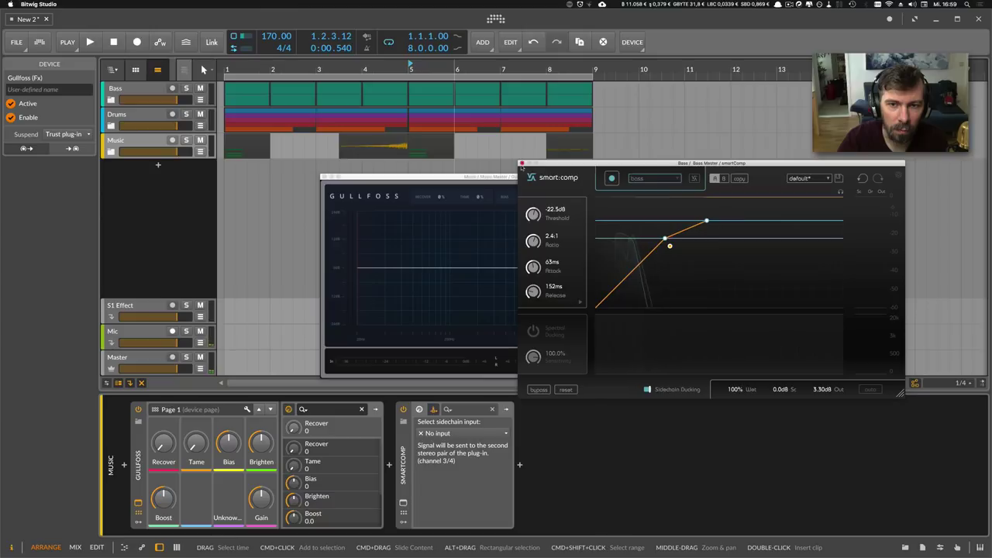
pyautogui.click(523, 163)
pyautogui.moveTo(476, 200); pyautogui.dragTo(446, 198)
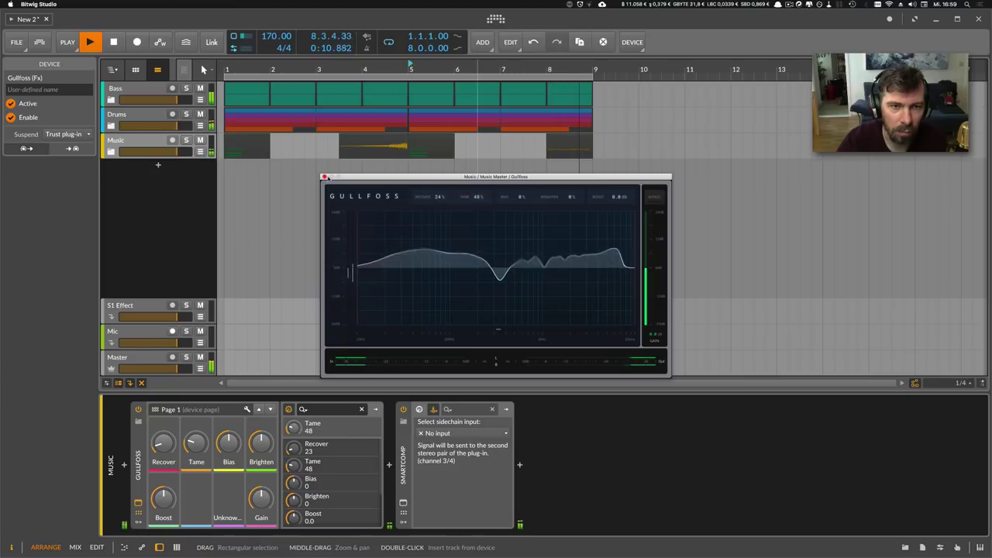
pyautogui.click(324, 177)
# Combine the Bass and Drums groups into a parent group named D*B.
pyautogui.click(140, 113)
pyautogui.press('space')
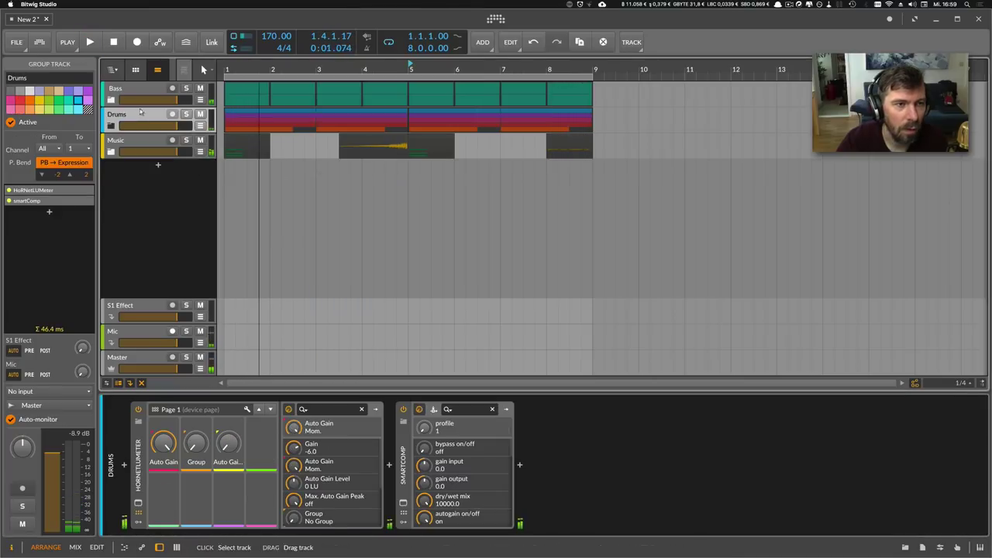
pyautogui.keyDown('shift'); pyautogui.click(137, 93); pyautogui.keyUp('shift')
pyautogui.press('super+g')
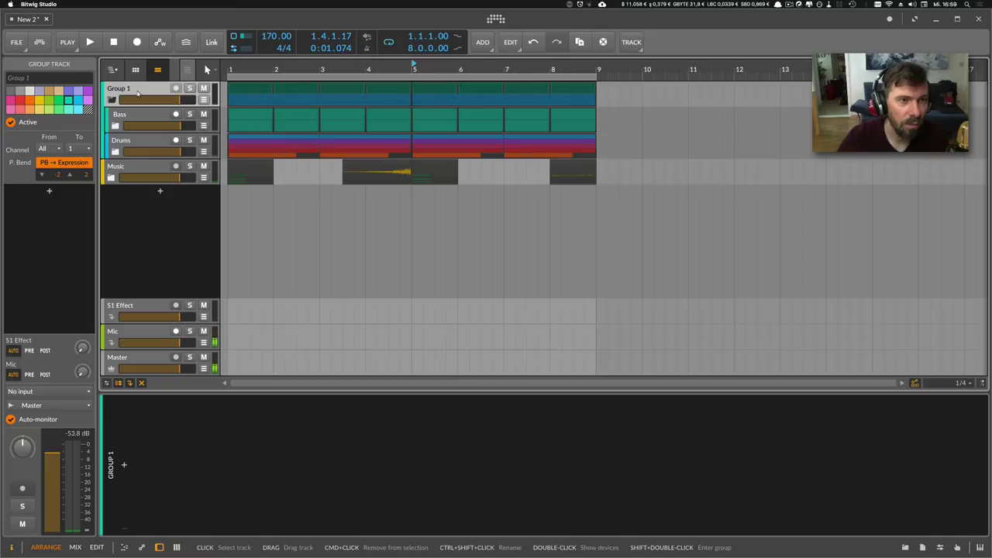
pyautogui.press('super+r')
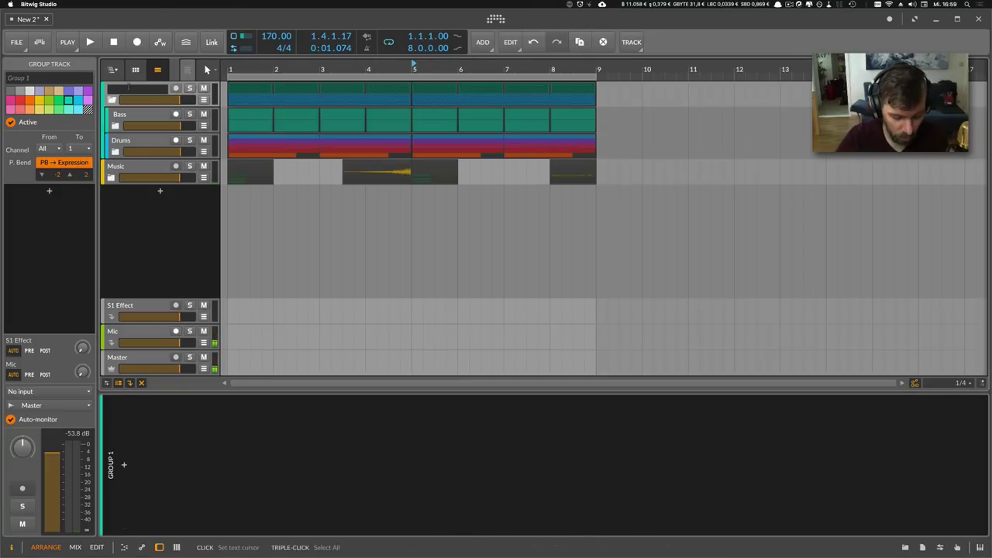
pyautogui.write('D&B')
pyautogui.press('Return')
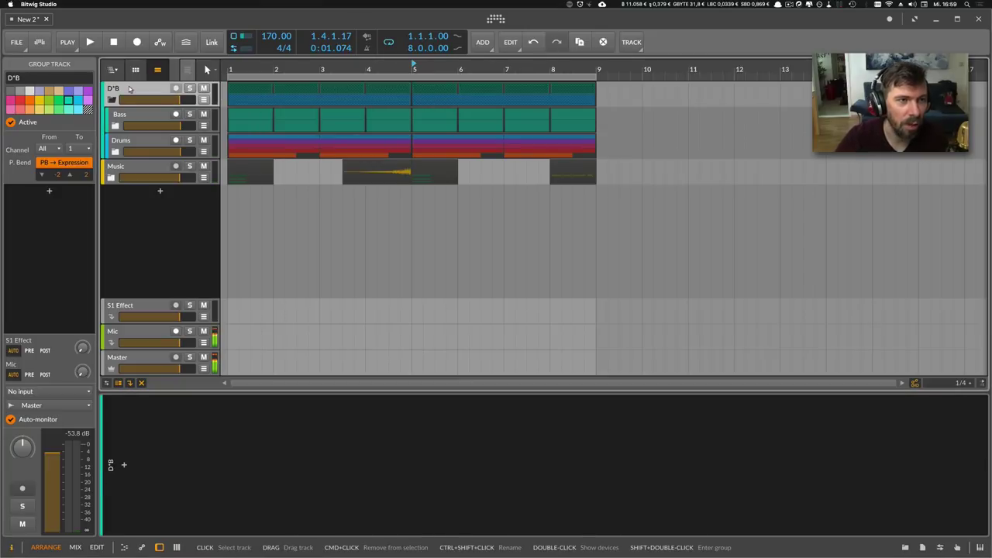
# Rename the parent group of Bass and Drums as D+B.
pyautogui.press('super+r')
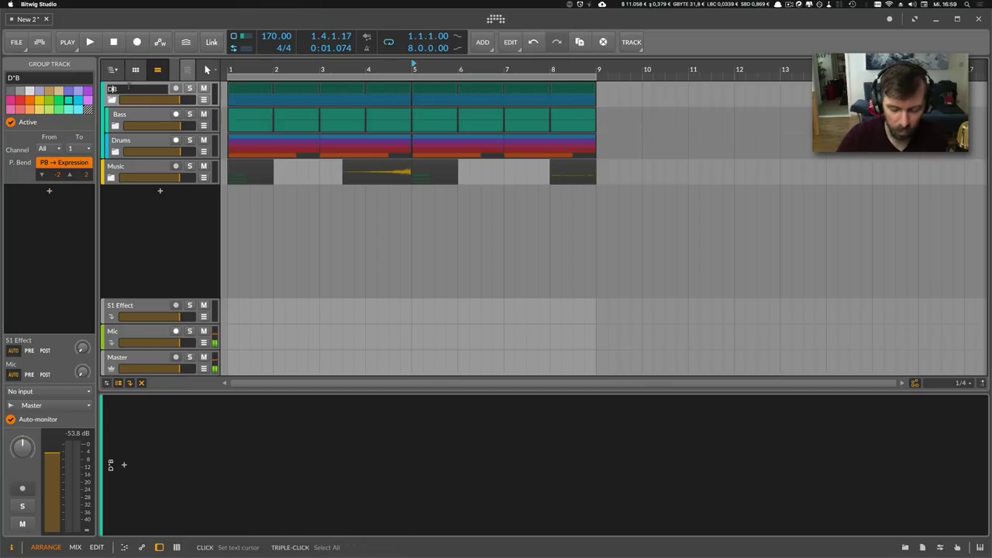
pyautogui.write('D+B')
pyautogui.press('Return')
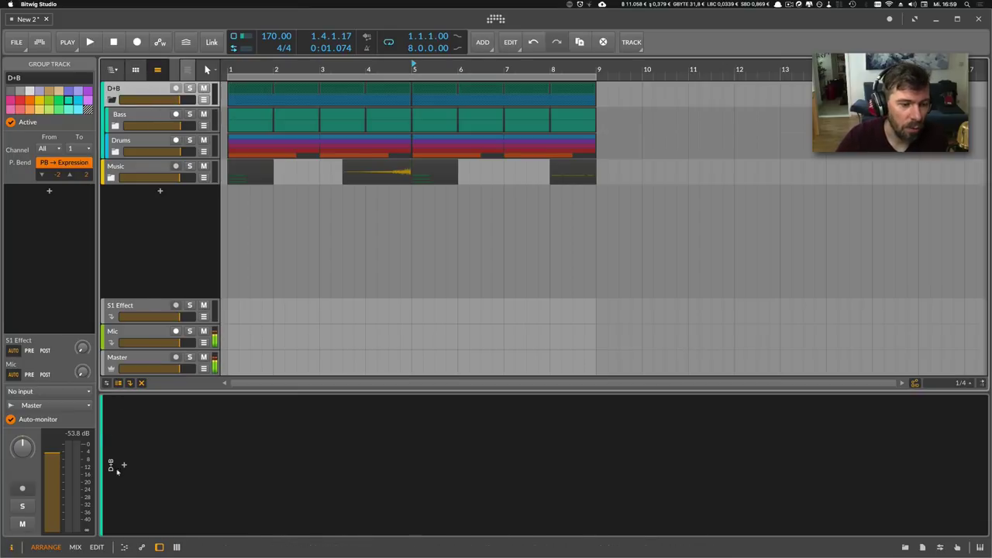
# Insert smartComp on the D+B group, let it learn with the drums profile and close its window.
pyautogui.click(123, 465)
pyautogui.write('smart')
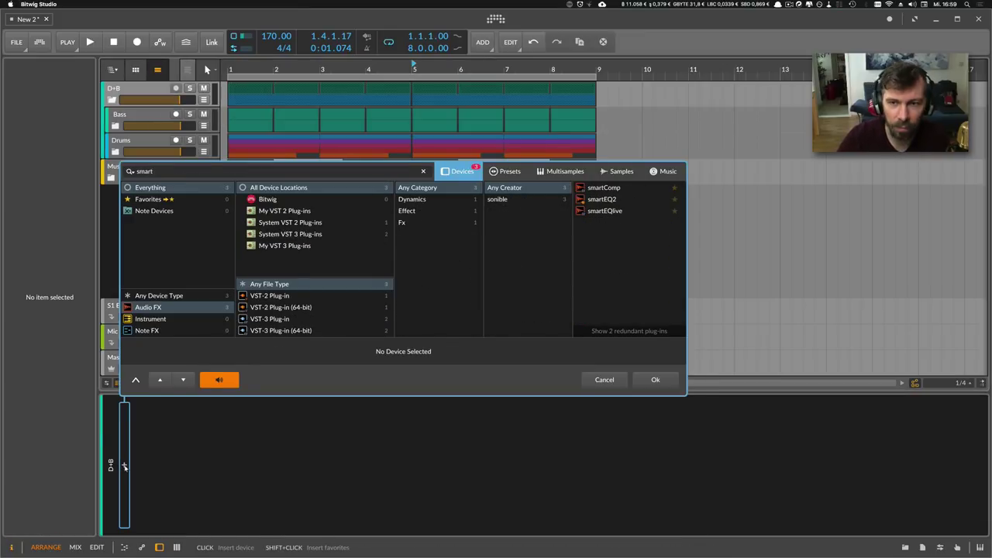
pyautogui.press('Return')
pyautogui.click(438, 174)
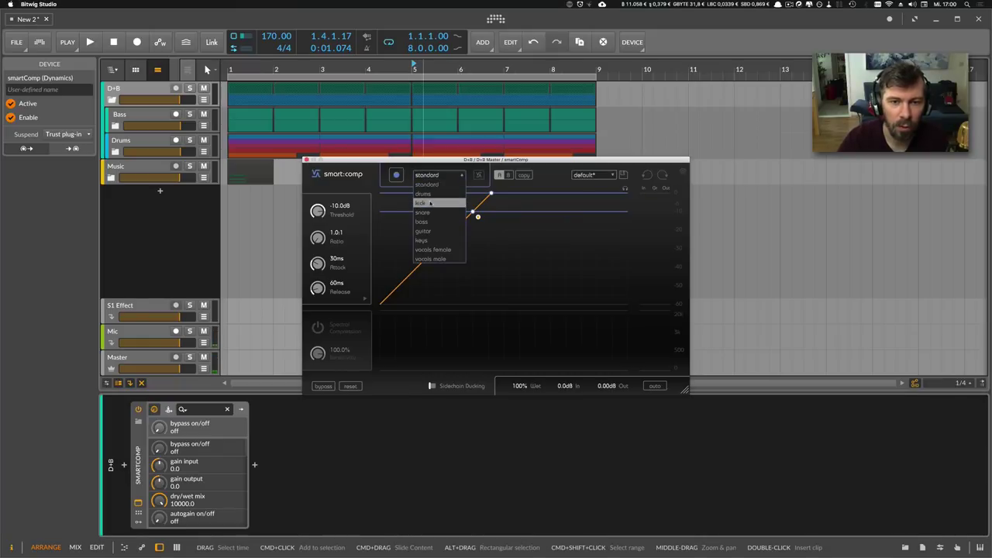
pyautogui.click(431, 198)
pyautogui.click(398, 175)
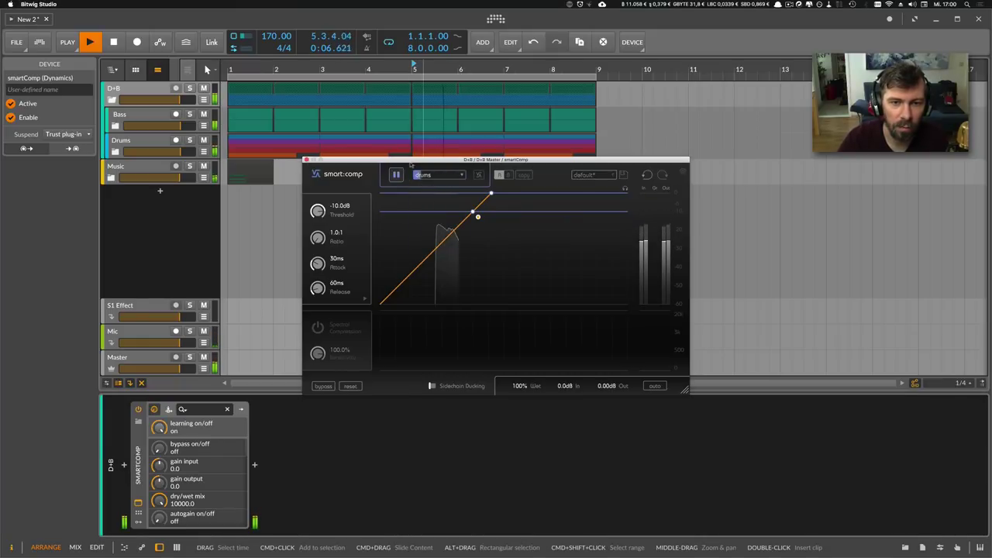
pyautogui.moveTo(411, 161); pyautogui.dragTo(600, 248)
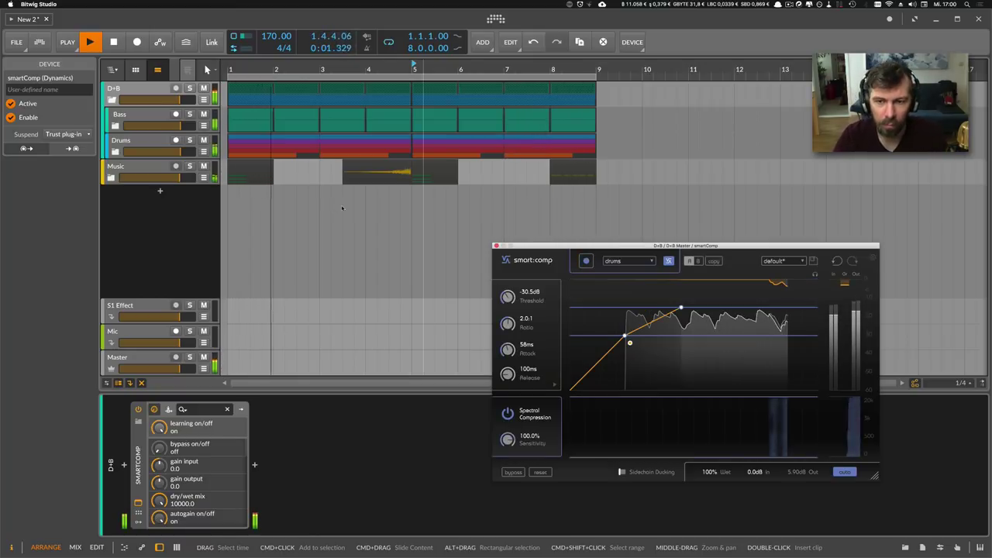
pyautogui.click(497, 246)
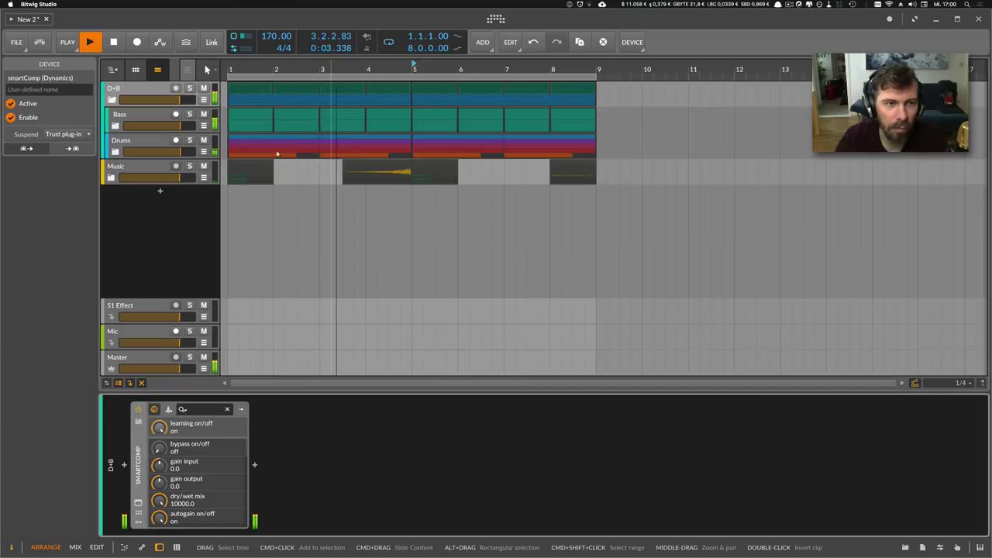
# Expand the Drums group, solo the JM2_172_Drums_25_Hats track and stop playback.
pyautogui.click(156, 118)
pyautogui.click(123, 141)
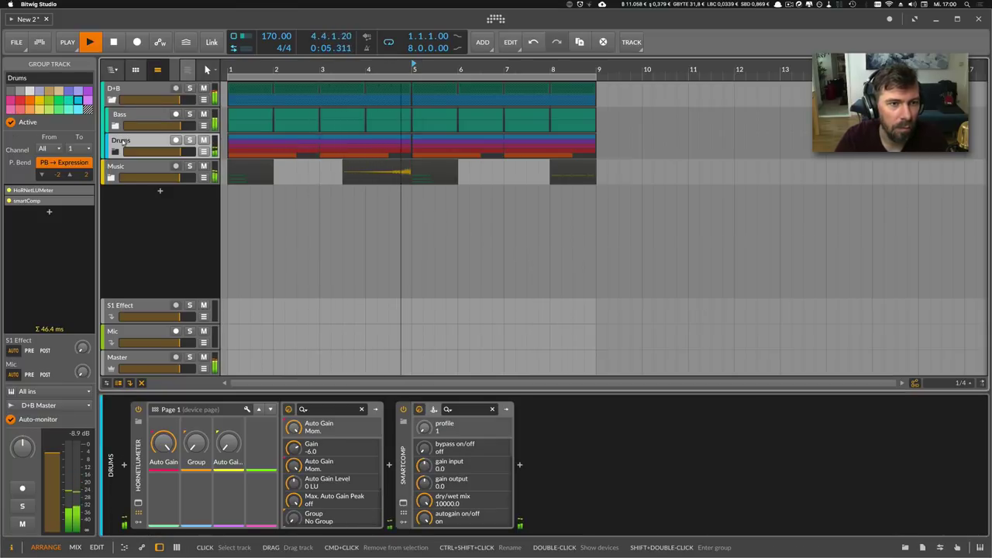
pyautogui.click(115, 152)
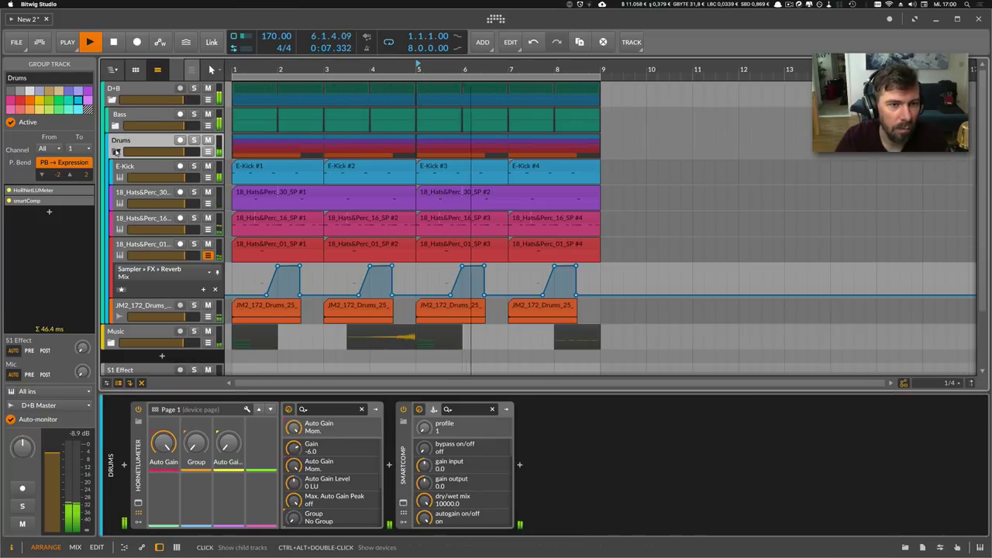
pyautogui.scroll(-2, 187, 222)
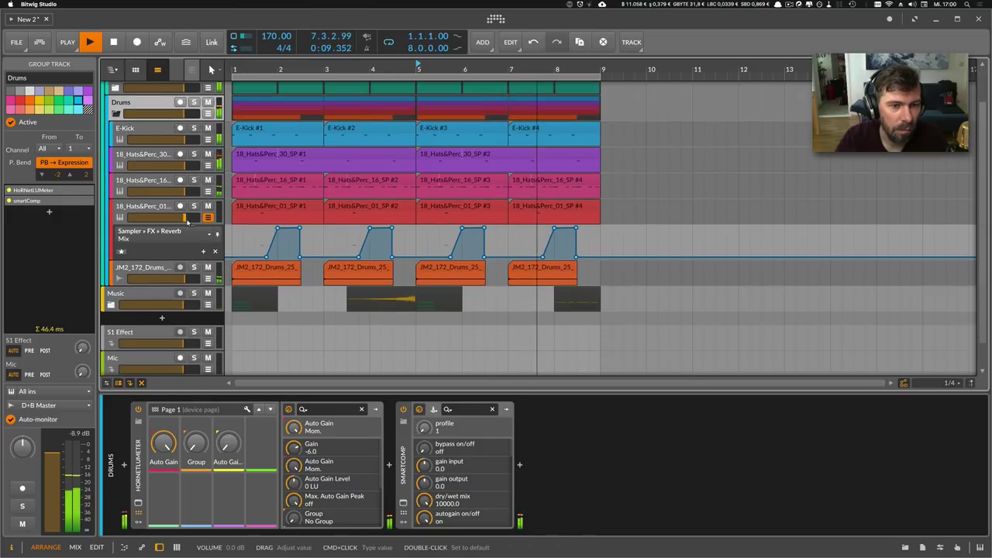
pyautogui.click(194, 266)
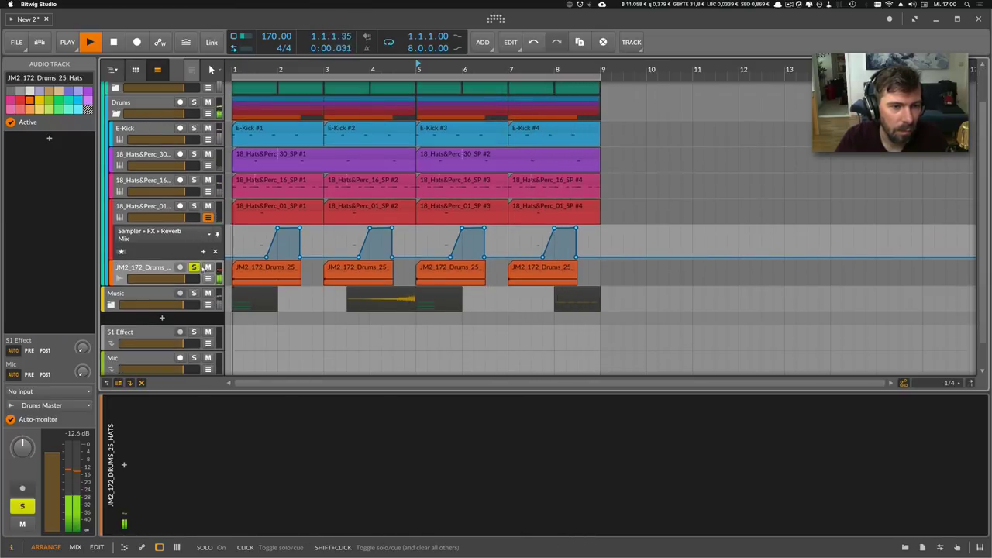
pyautogui.press('space')
# Open the first JM2_172_Drums_25_Hats clip and delete its audio from 1.1 to 1.2.
pyautogui.click(237, 270)
pyautogui.doubleClick(237, 271)
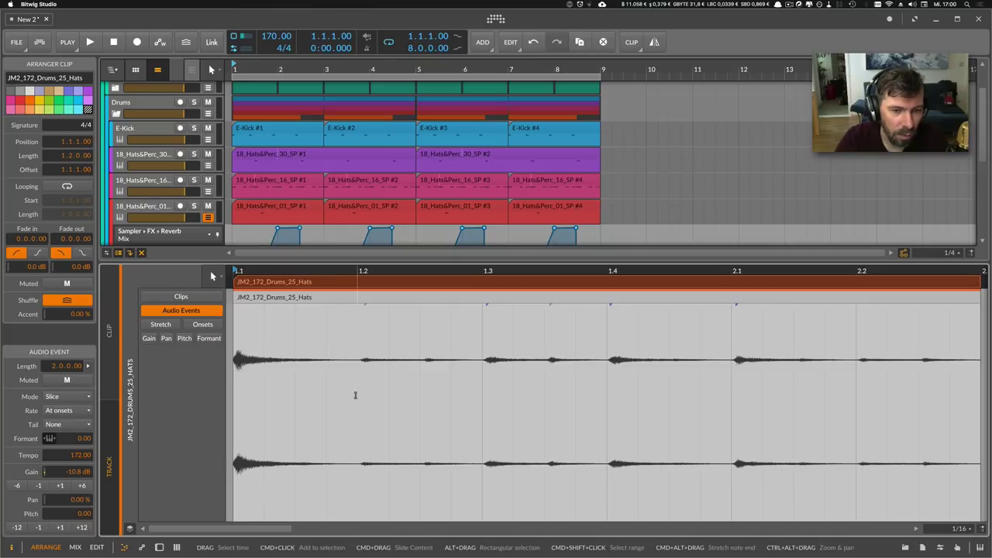
pyautogui.moveTo(354, 396); pyautogui.dragTo(241, 393)
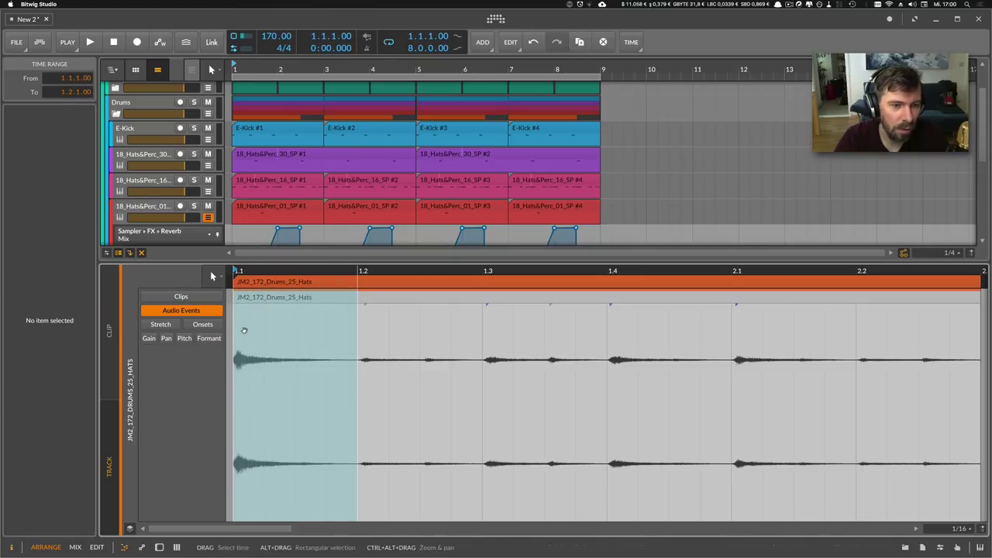
pyautogui.press('Delete')
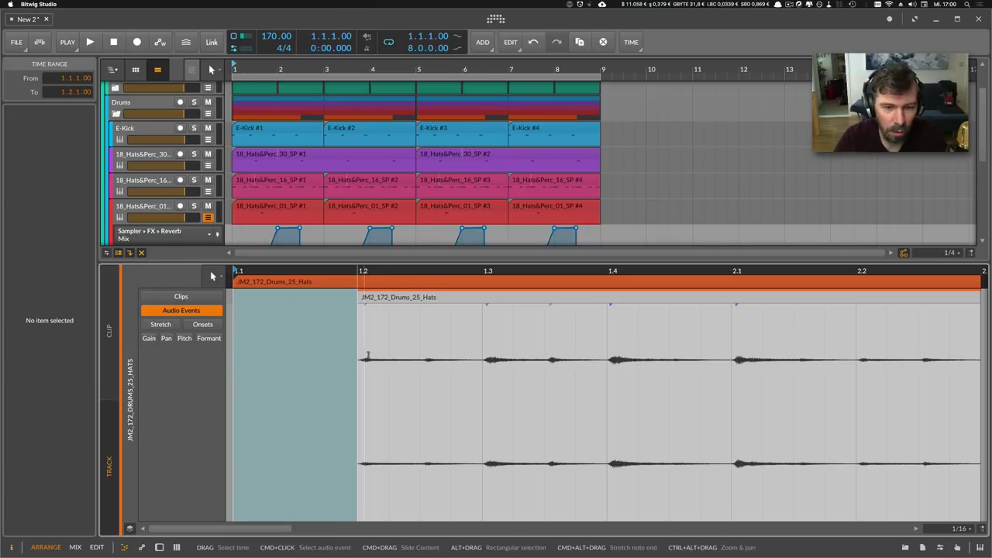
# Copy the hats audio between 1.2 and 1.3 into the empty first beat and play the result.
pyautogui.moveTo(364, 358)
pyautogui.mouseDown()
pyautogui.moveTo(416, 364)
pyautogui.moveTo(358, 366)
pyautogui.mouseUp()
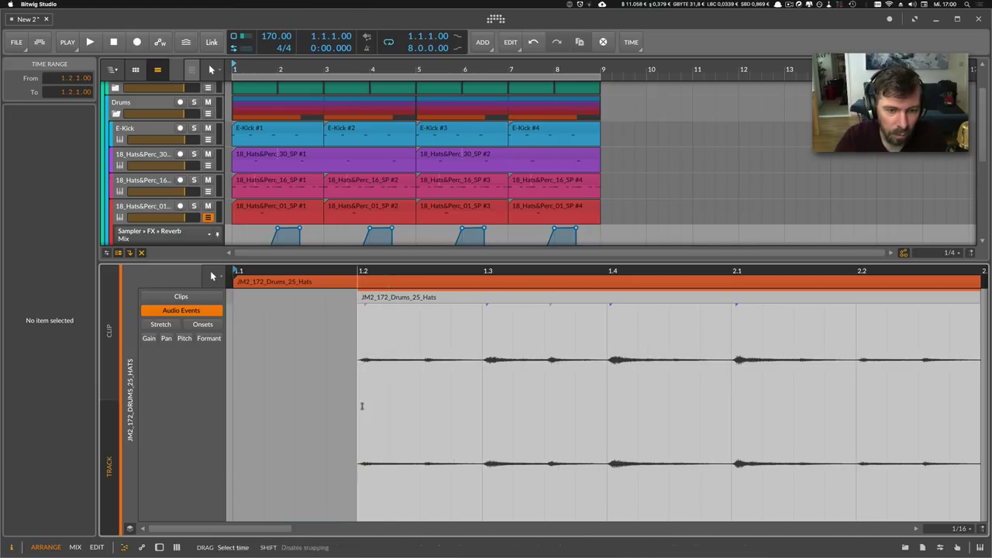
pyautogui.moveTo(359, 403); pyautogui.dragTo(425, 411)
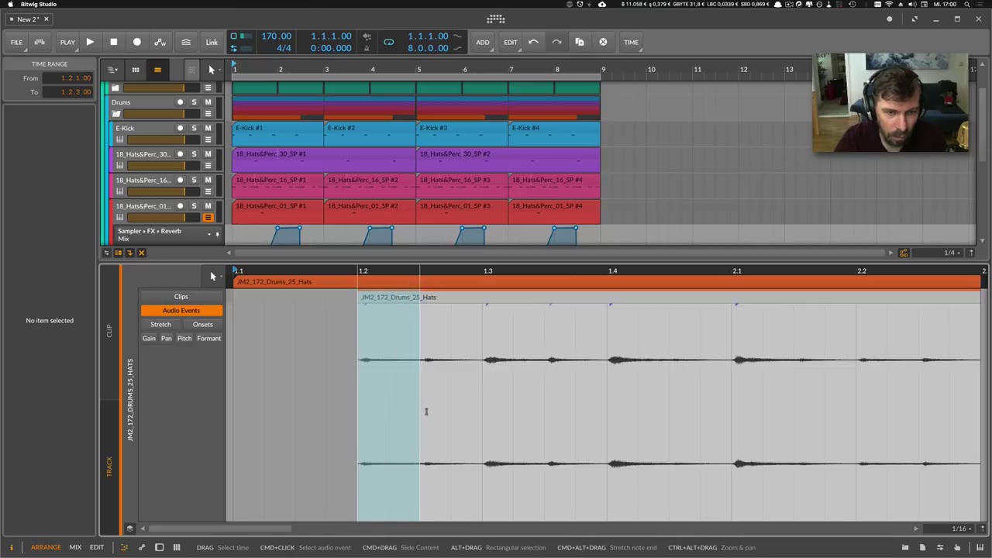
pyautogui.click(414, 407)
pyautogui.moveTo(366, 417)
pyautogui.mouseDown()
pyautogui.moveTo(399, 420)
pyautogui.moveTo(368, 420)
pyautogui.mouseUp()
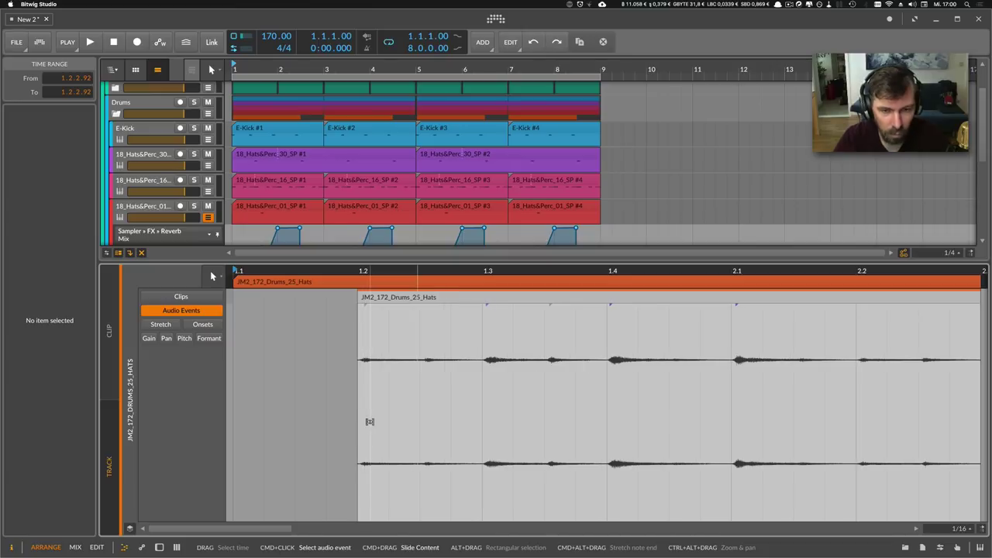
pyautogui.moveTo(348, 471); pyautogui.dragTo(477, 486)
pyautogui.click(358, 474)
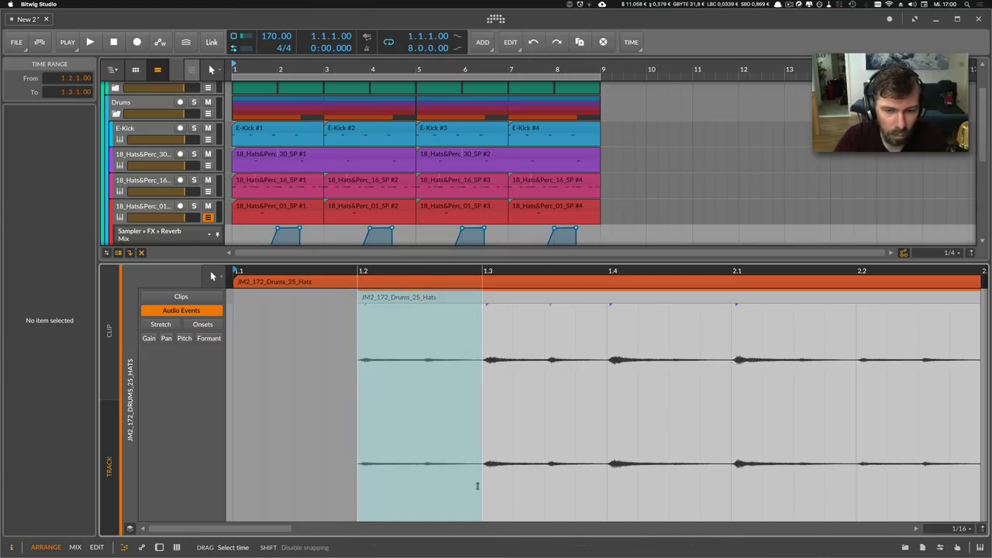
pyautogui.moveTo(356, 449); pyautogui.dragTo(231, 458)
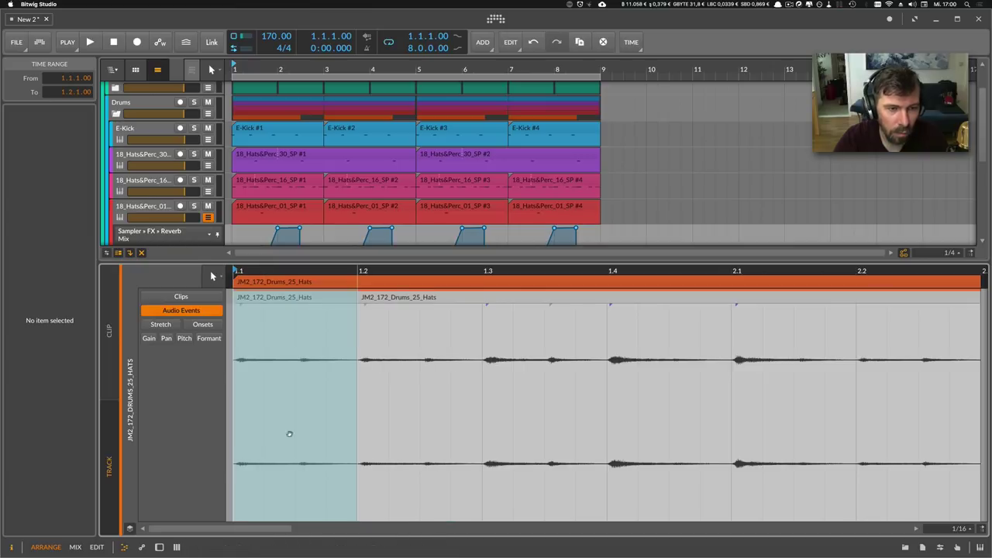
pyautogui.press('space')
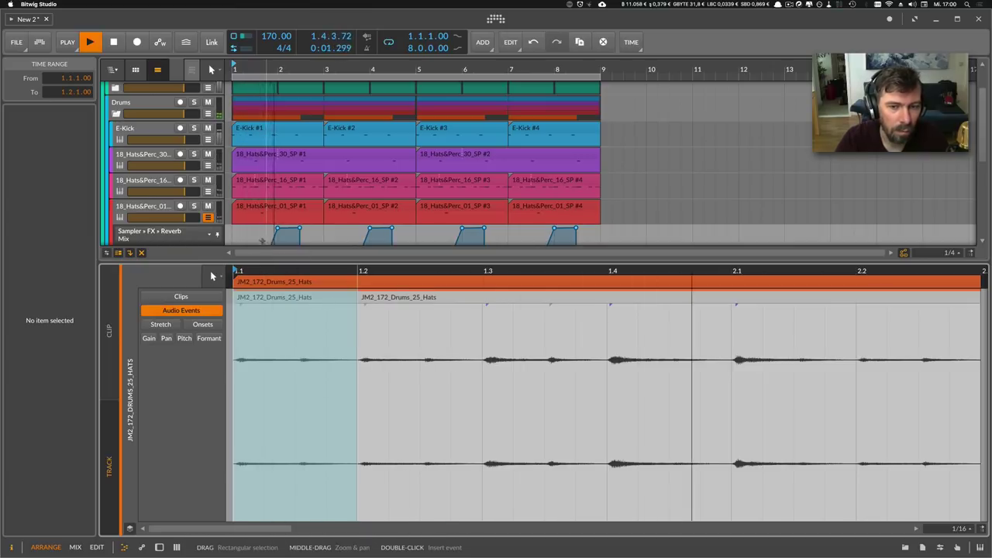
# Replace the hats clips at bars 3, 5 and 7 with copies of the edited first clip and unsolo the track.
pyautogui.scroll(-3, 163, 162)
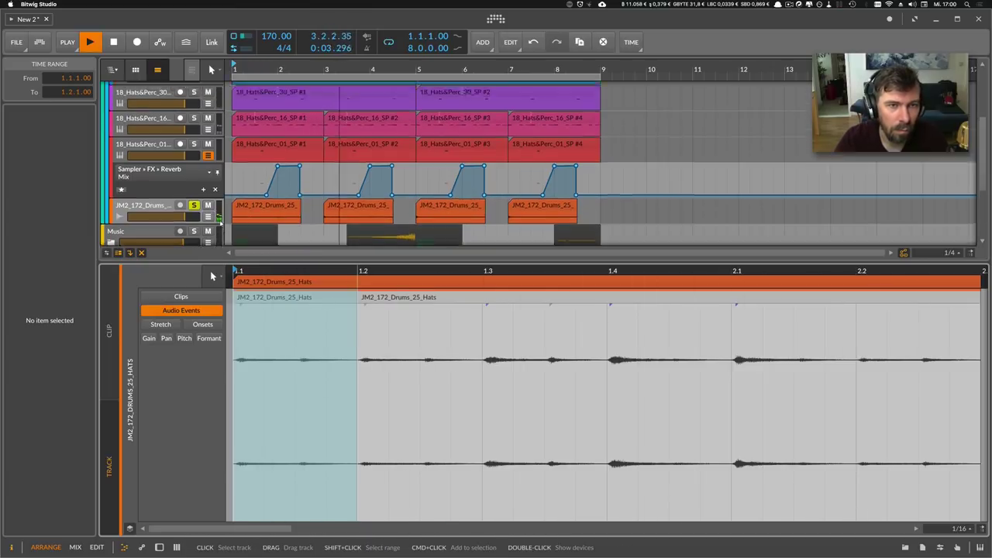
pyautogui.scroll(3, 301, 203)
pyautogui.scroll(-5, 304, 201)
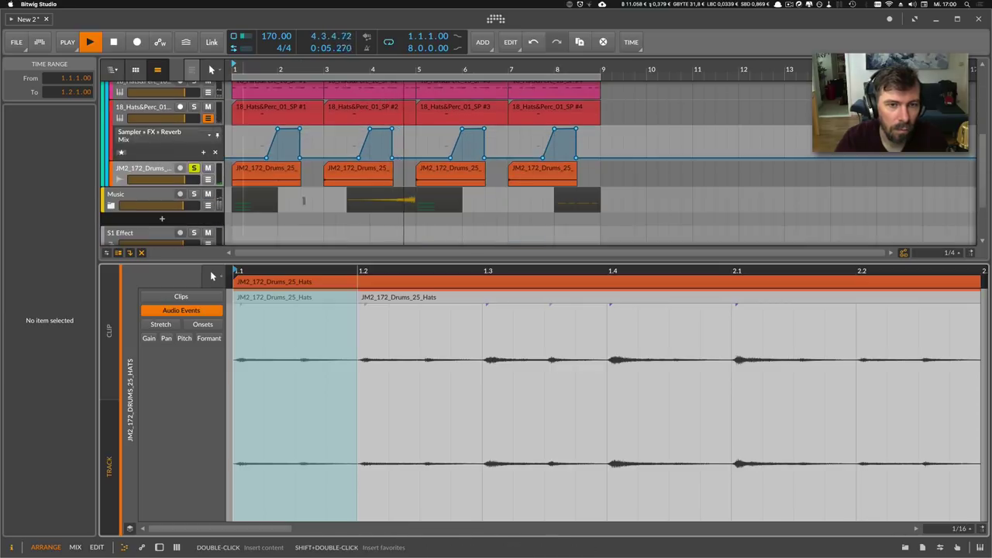
pyautogui.click(346, 169)
pyautogui.moveTo(590, 166); pyautogui.dragTo(361, 168)
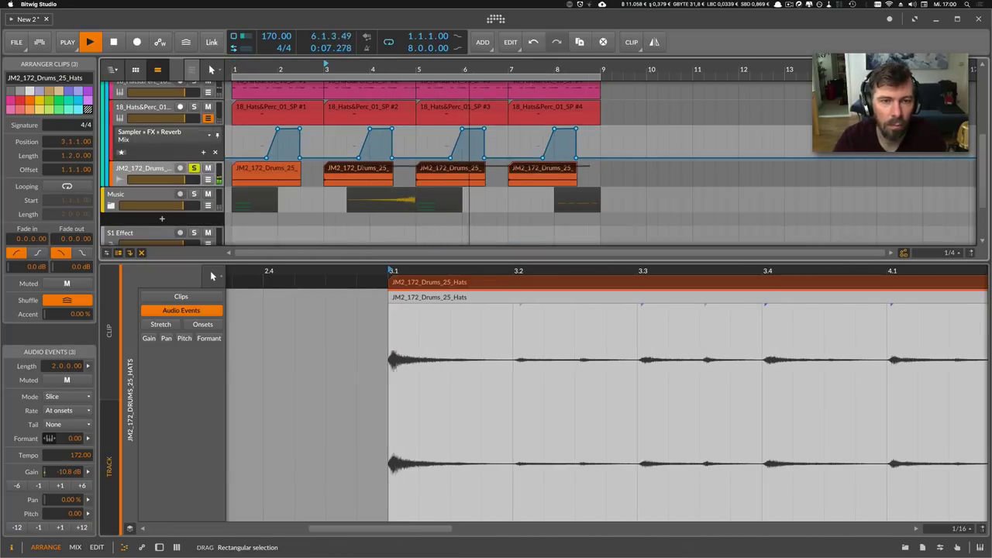
pyautogui.press('Delete')
pyautogui.click(260, 168)
pyautogui.moveTo(264, 169); pyautogui.dragTo(367, 169)
pyautogui.moveTo(401, 167); pyautogui.dragTo(459, 169)
pyautogui.scroll(3, 197, 185)
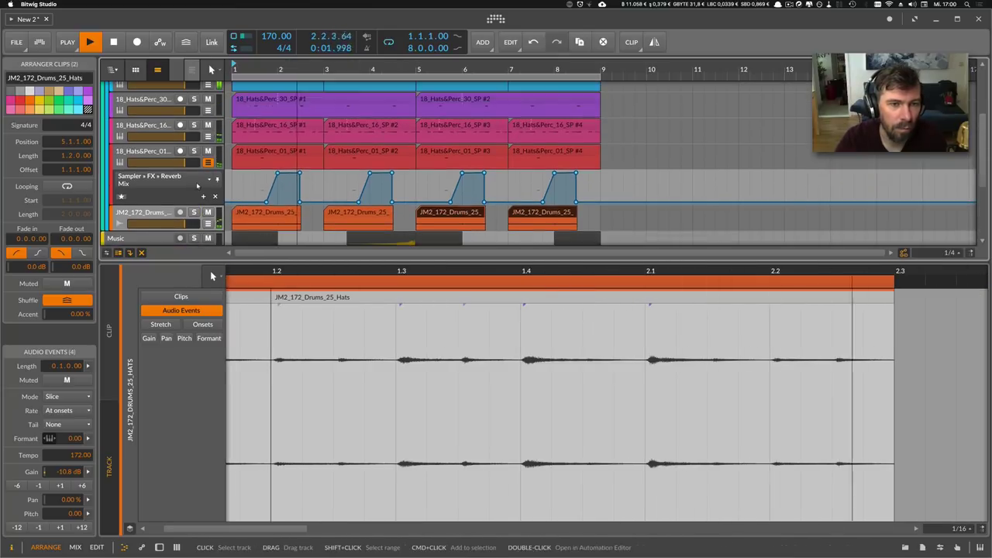
# Show the device chain of the JM2_172_Drums_25_Hats track during playback.
pyautogui.click(156, 212)
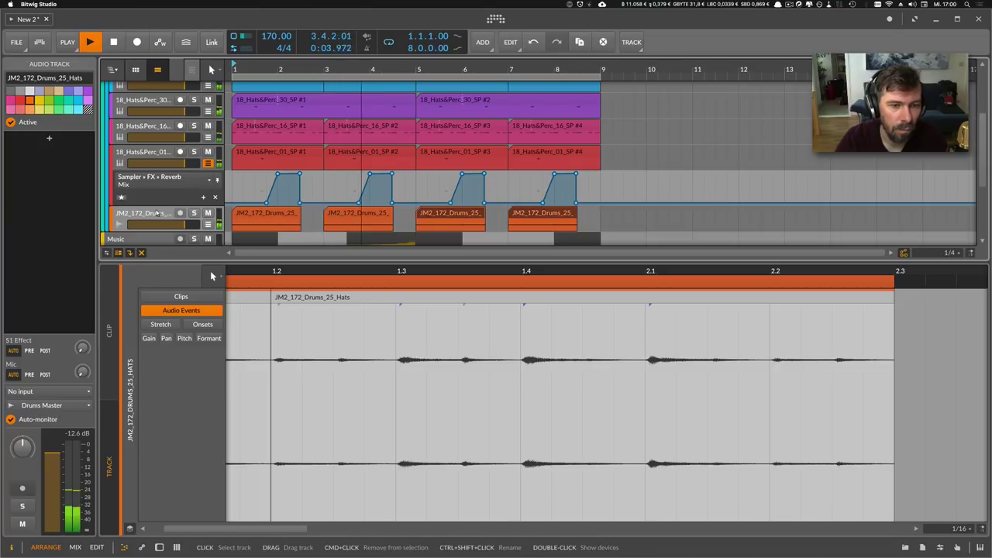
pyautogui.doubleClick(156, 213)
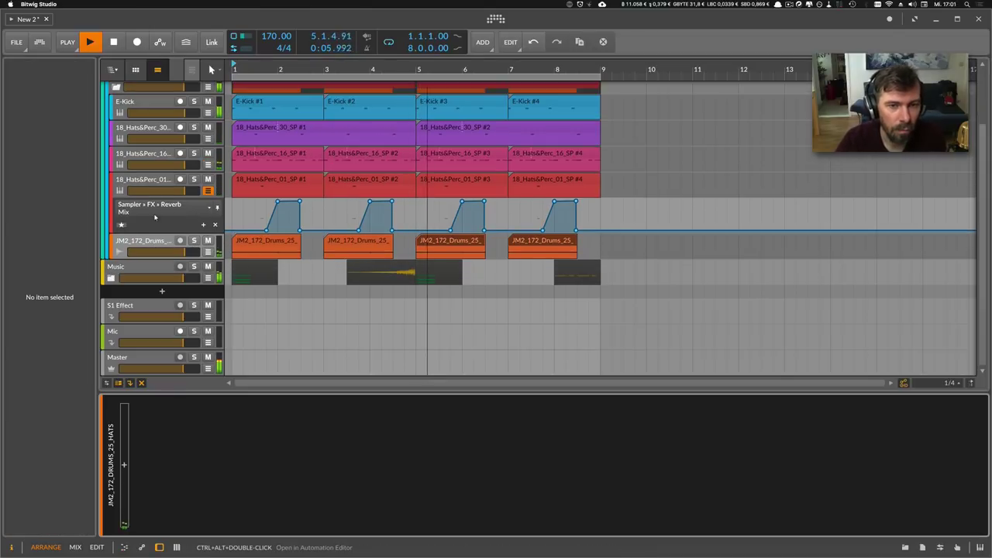
pyautogui.click(159, 242)
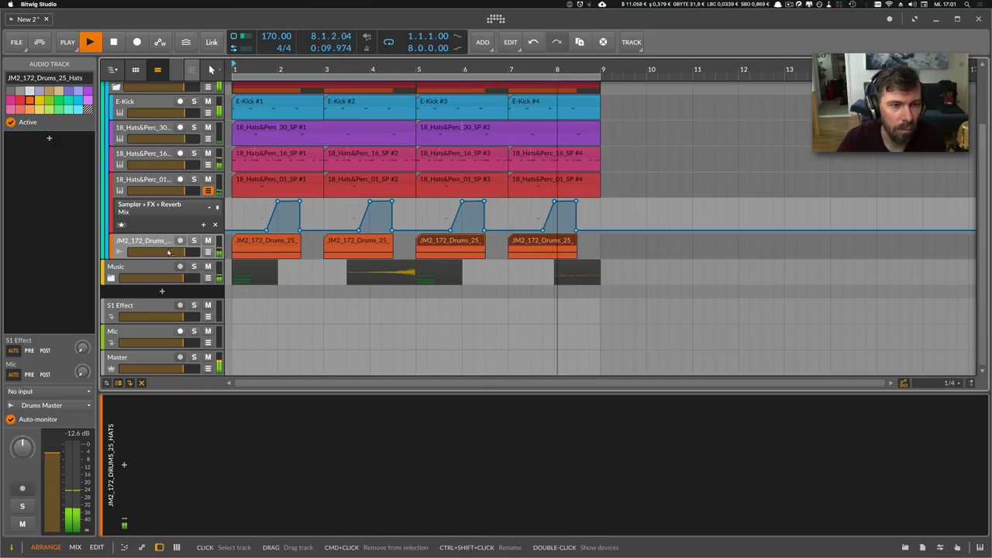
pyautogui.doubleClick(162, 242)
# Collapse the D+B group and combine it with the Music group in a parent group named all.
pyautogui.scroll(3, 165, 235)
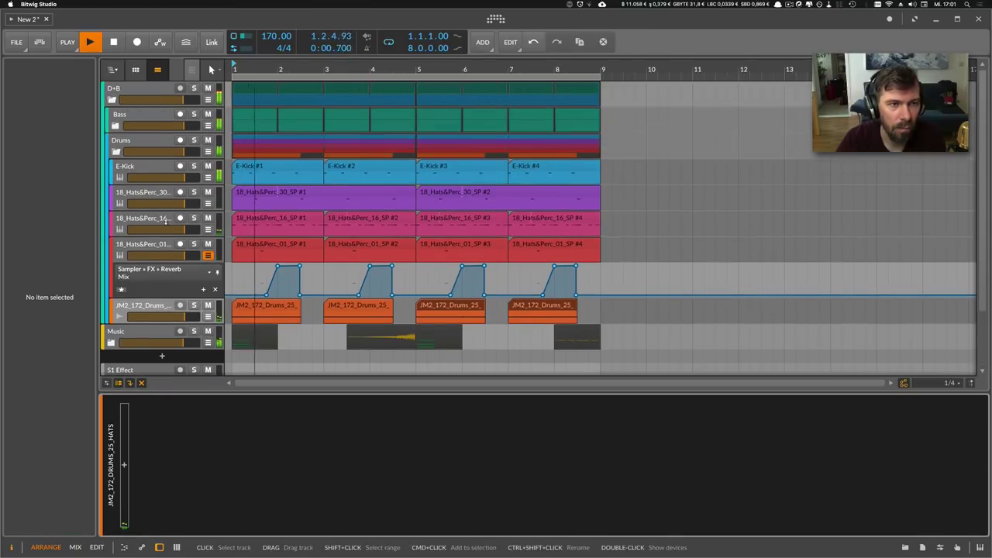
pyautogui.click(111, 100)
pyautogui.click(134, 92)
pyautogui.click(133, 115)
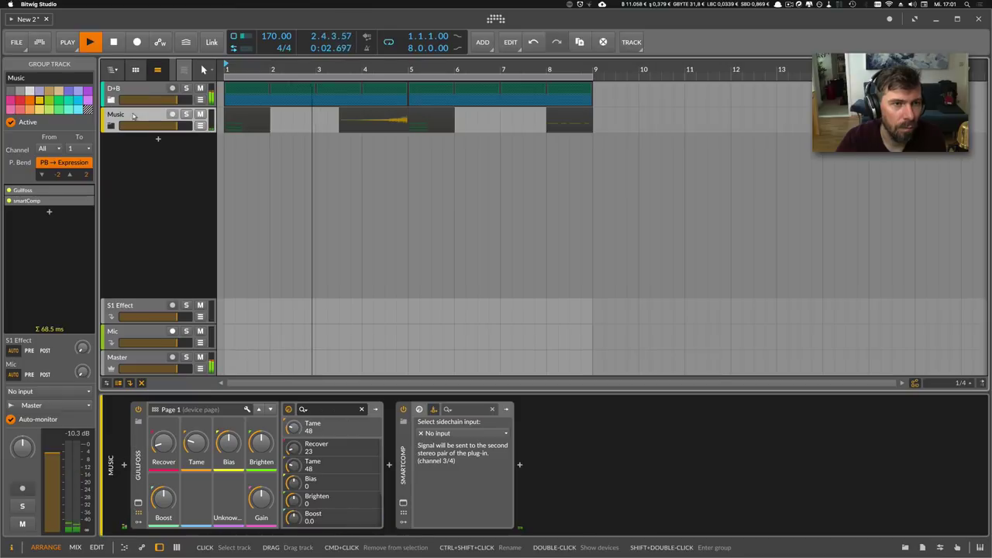
pyautogui.keyDown('shift'); pyautogui.click(144, 96); pyautogui.keyUp('shift')
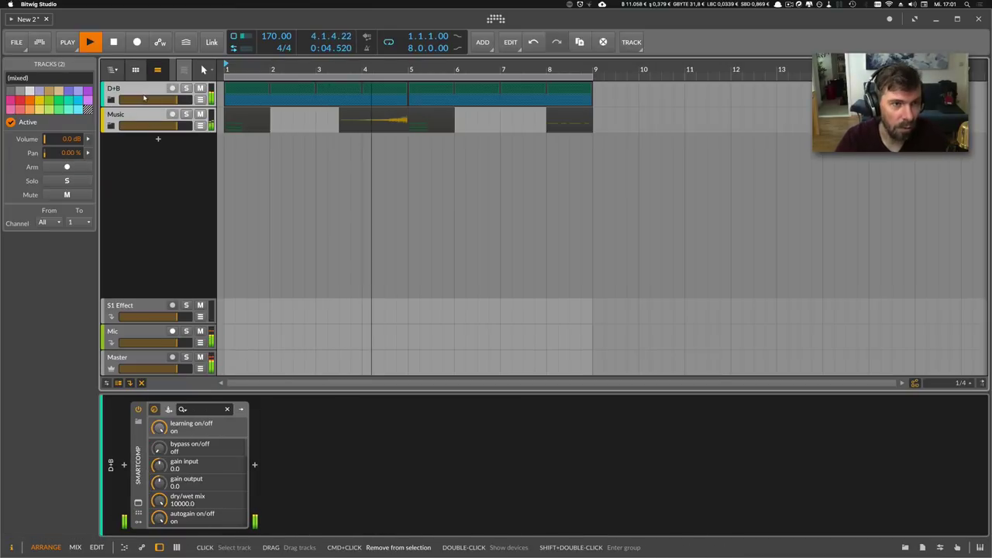
pyautogui.press('super+g')
pyautogui.write('al')
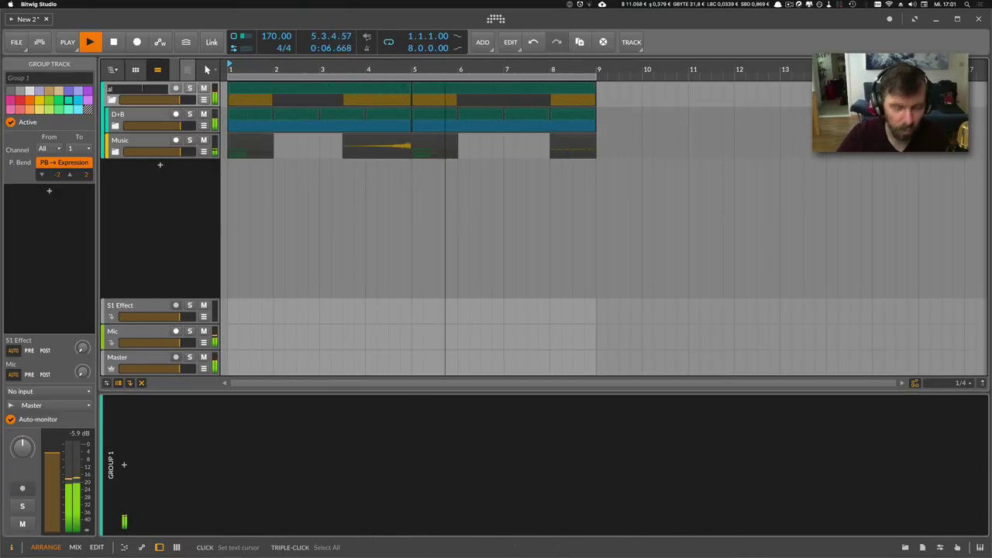
pyautogui.write('l')
pyautogui.press('Return')
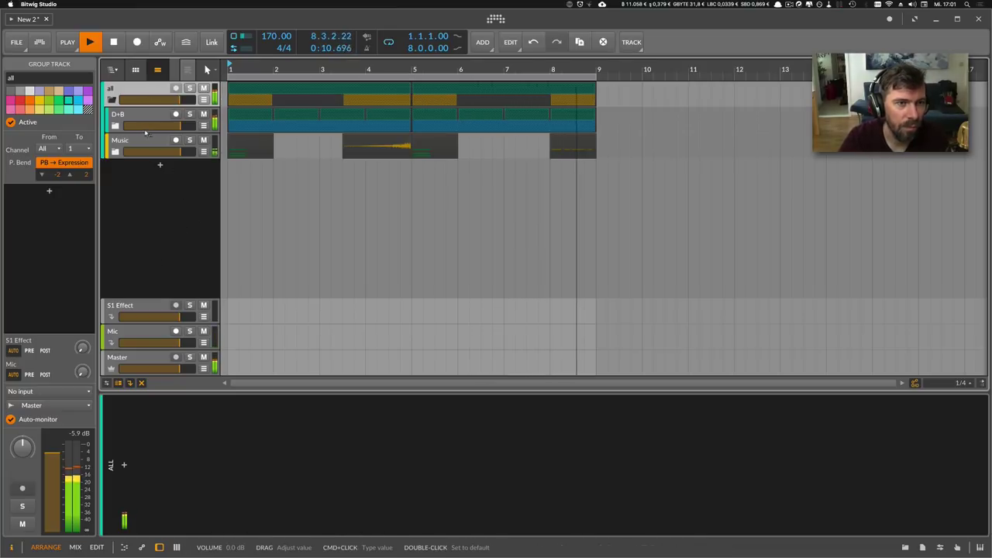
# Insert smartComp on the all group and let it learn with the standard profile during playback.
pyautogui.press('space')
pyautogui.click(124, 465)
pyautogui.write('s')
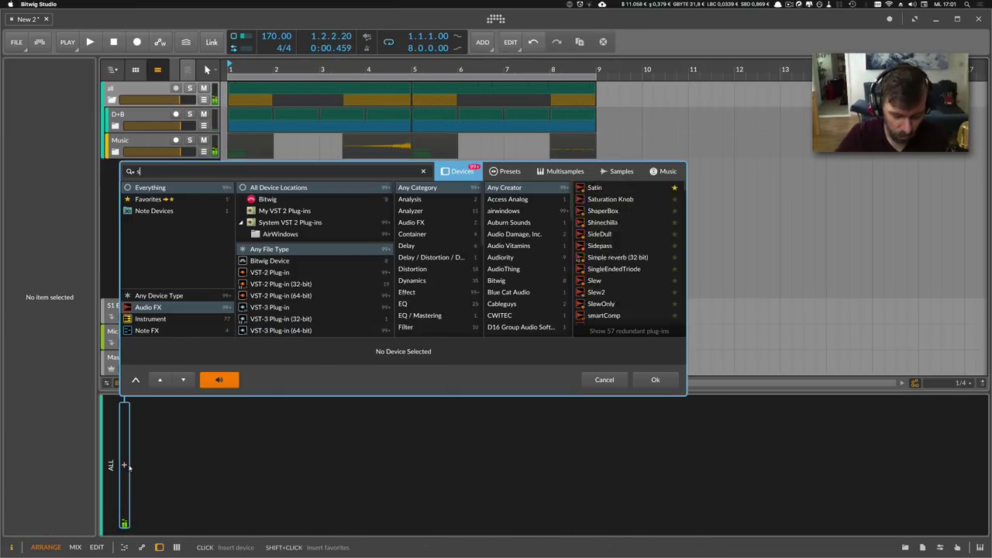
pyautogui.write('mart')
pyautogui.press('Return')
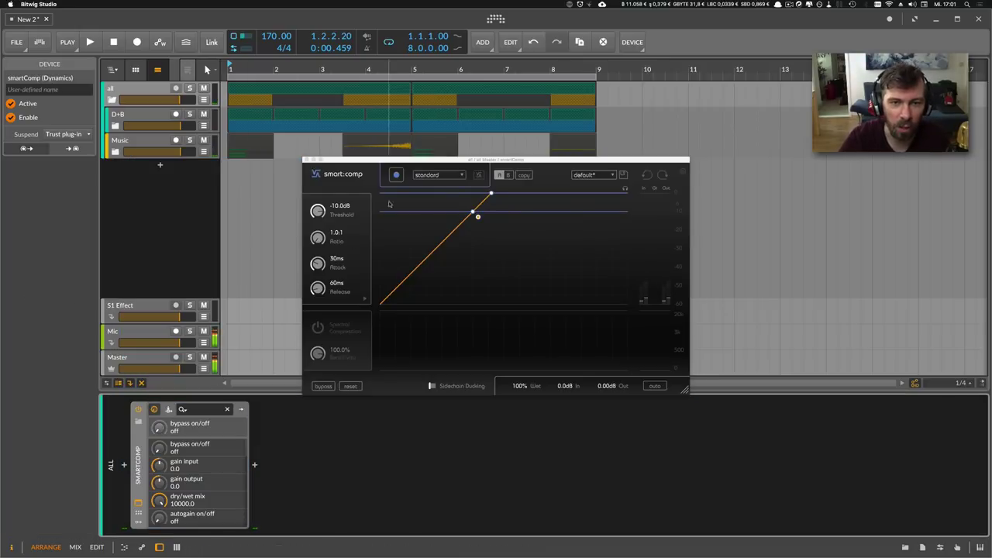
pyautogui.press('space')
pyautogui.moveTo(445, 175); pyautogui.dragTo(509, 197)
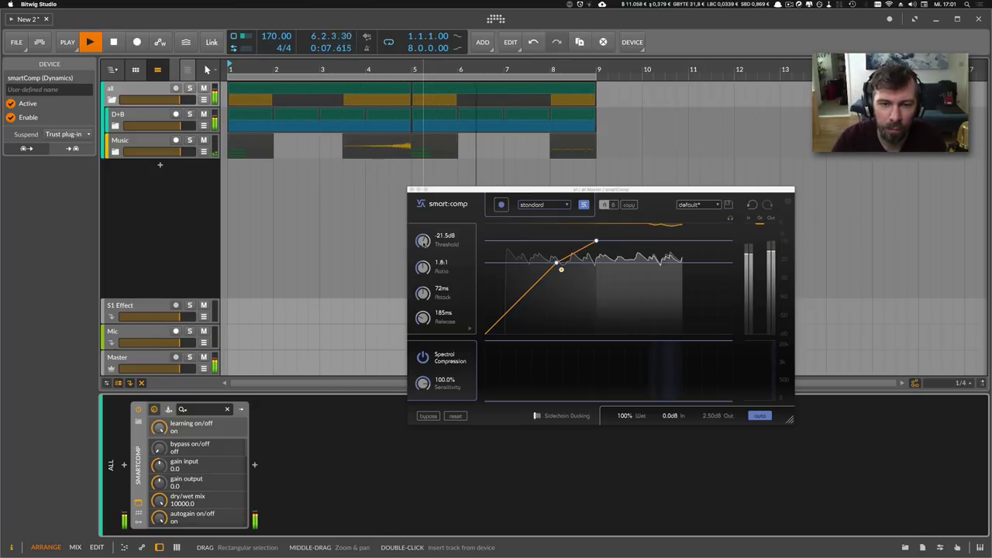
# Set the spectral compression sensitivity of smartComp on the all group to 150% and close its window.
pyautogui.click(412, 190)
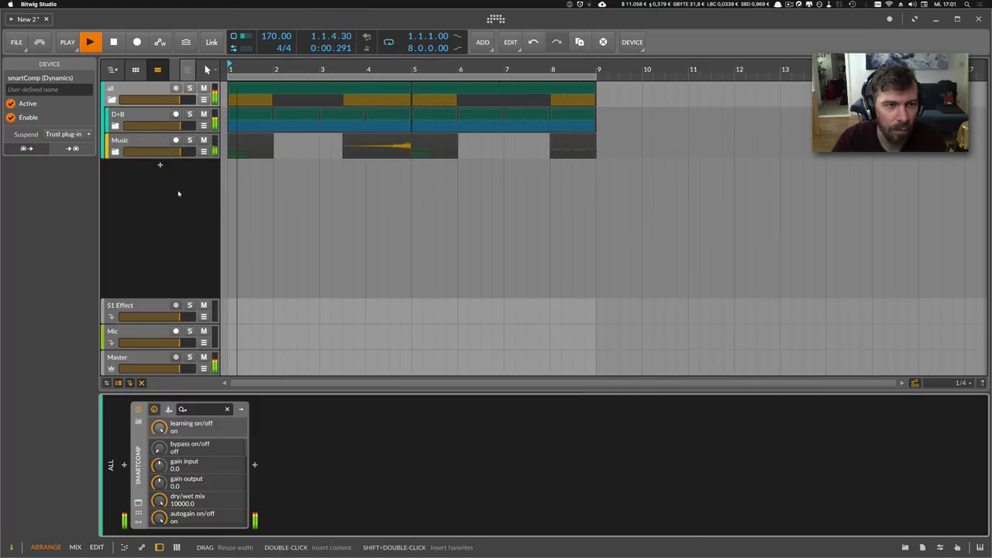
pyautogui.click(162, 185)
pyautogui.click(138, 503)
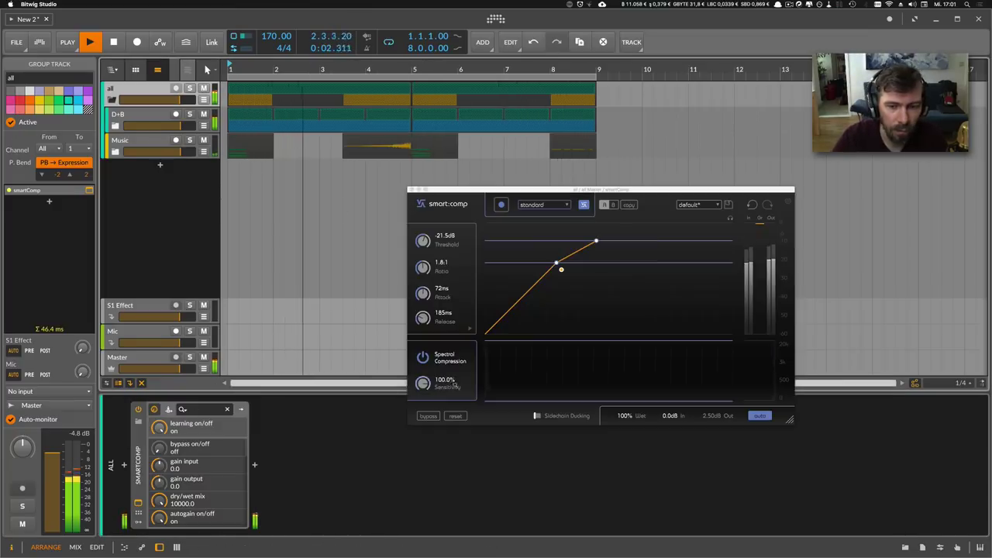
pyautogui.moveTo(423, 383); pyautogui.dragTo(438, 179)
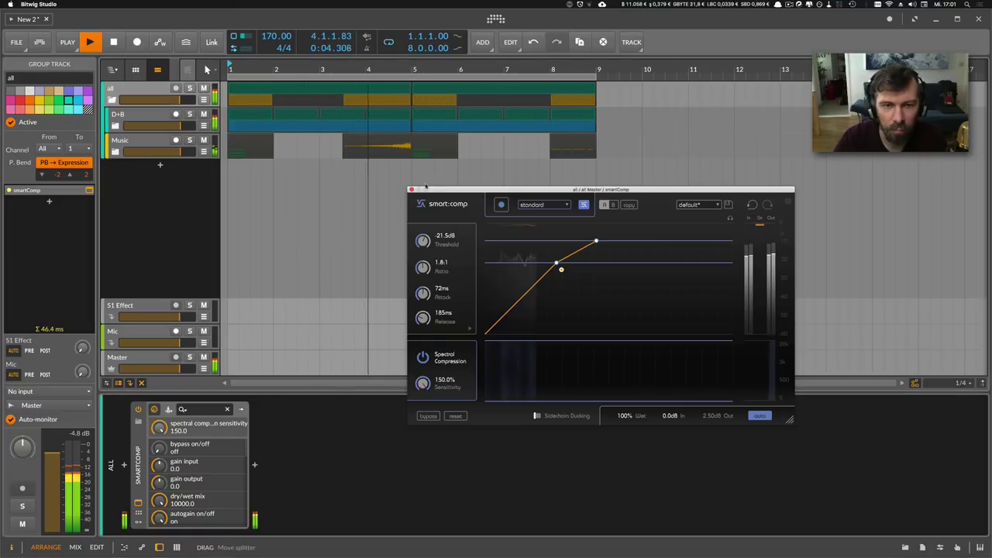
pyautogui.click(412, 189)
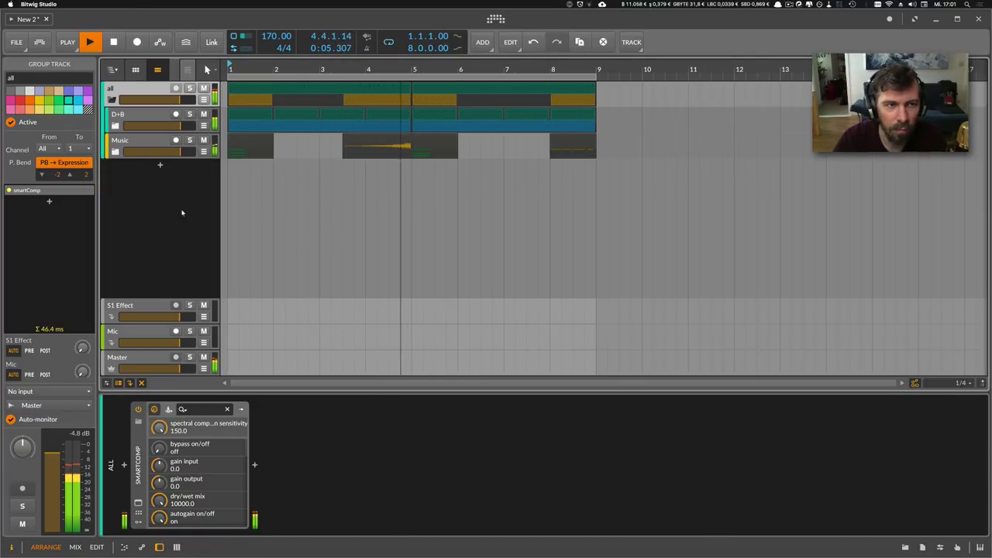
# Insert Ozone 8 Elements after smartComp on the all group and move its window clear of the track list.
pyautogui.click(254, 466)
pyautogui.write('e')
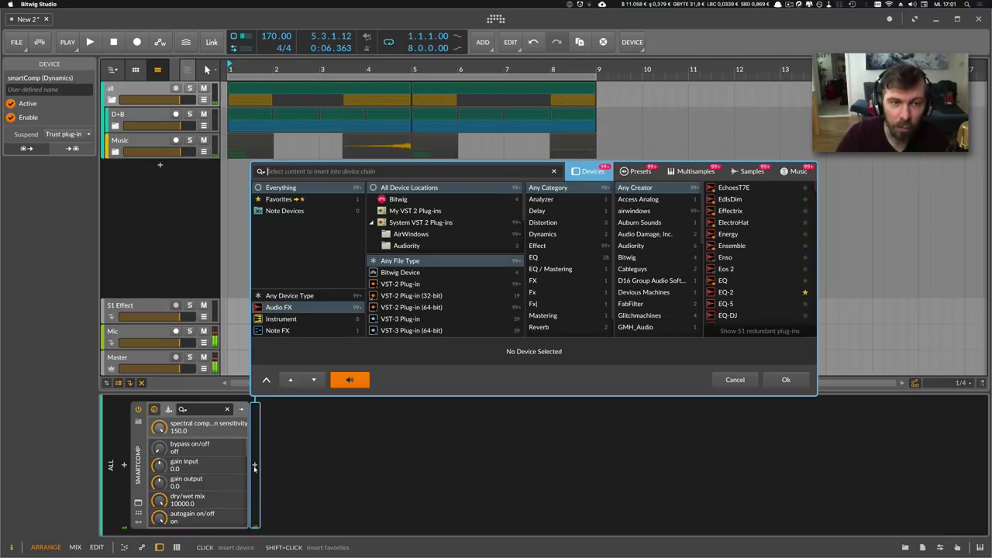
pyautogui.write('lem')
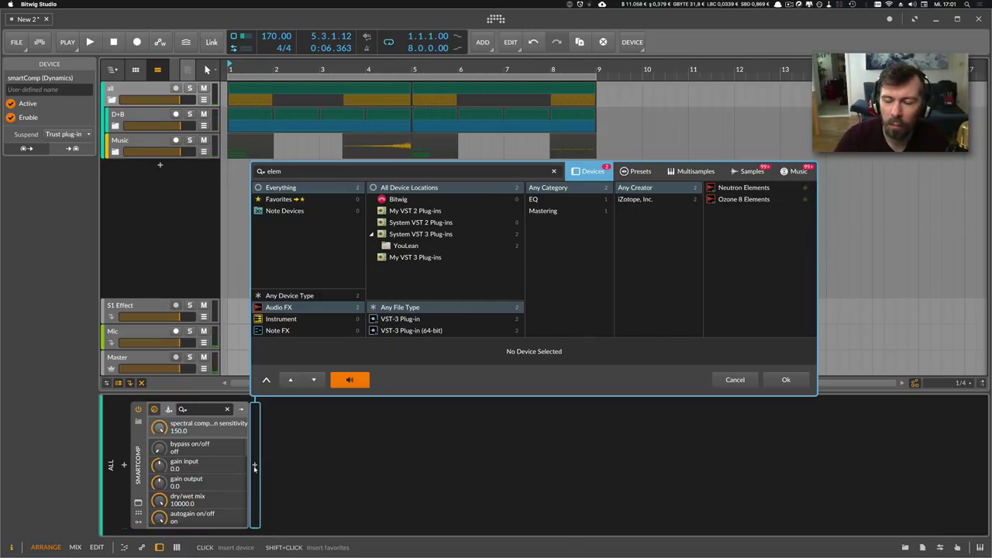
pyautogui.press('Down')
pyautogui.press('Down')
pyautogui.press('Return')
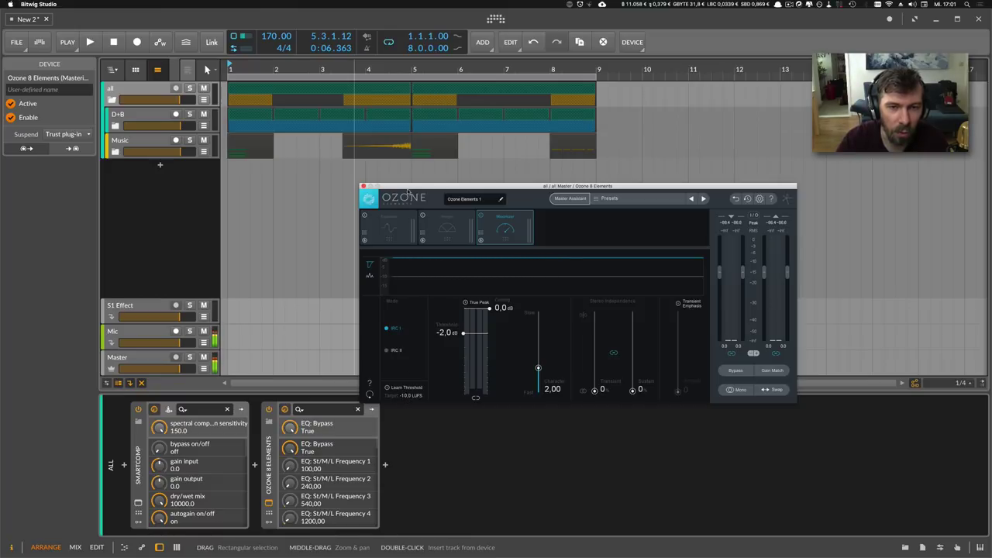
pyautogui.moveTo(435, 187); pyautogui.dragTo(462, 190)
# During playback, let Ozone's Maximizer learn its threshold, enable Transient Emphasis at 98 and set the ceiling to -0.5 dB.
pyautogui.click(159, 202)
pyautogui.press('space')
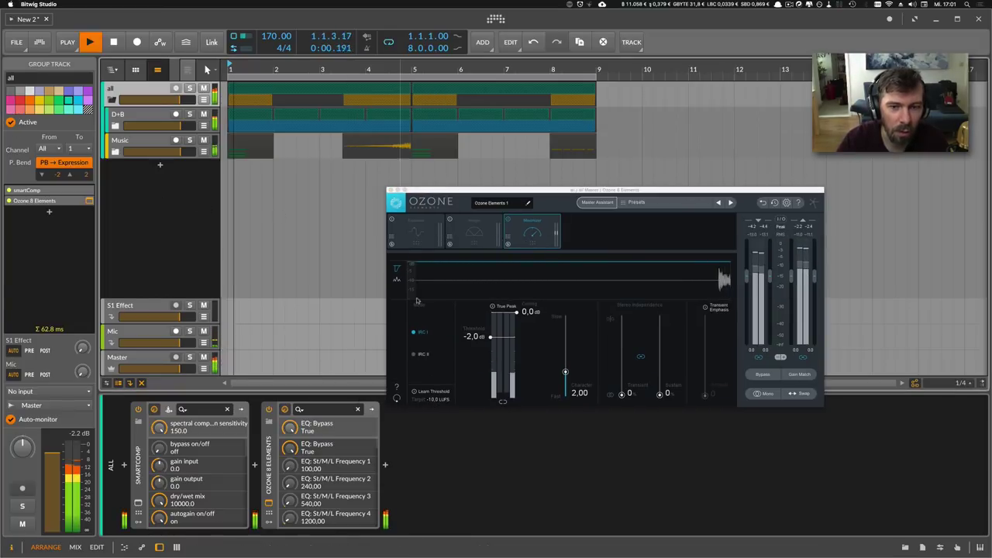
pyautogui.click(437, 392)
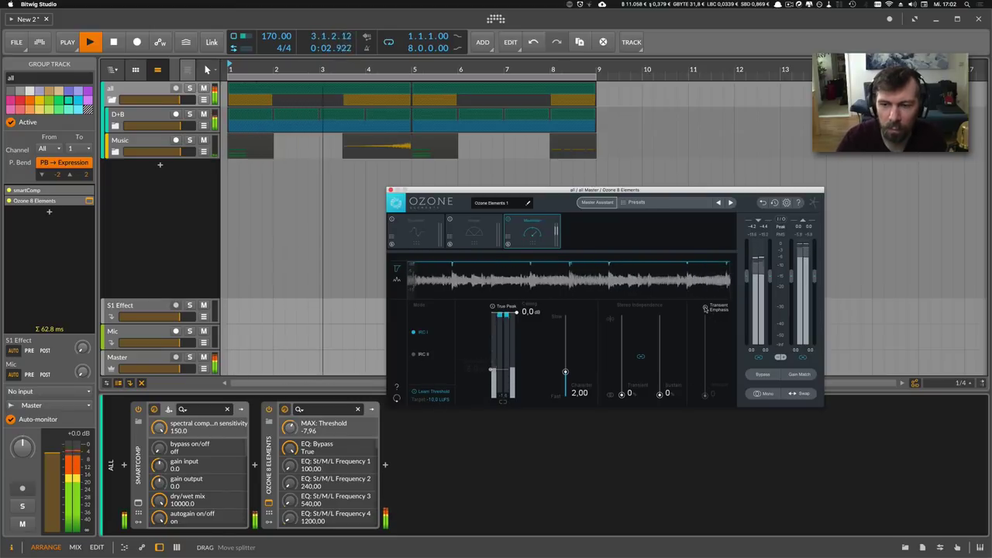
pyautogui.click(706, 308)
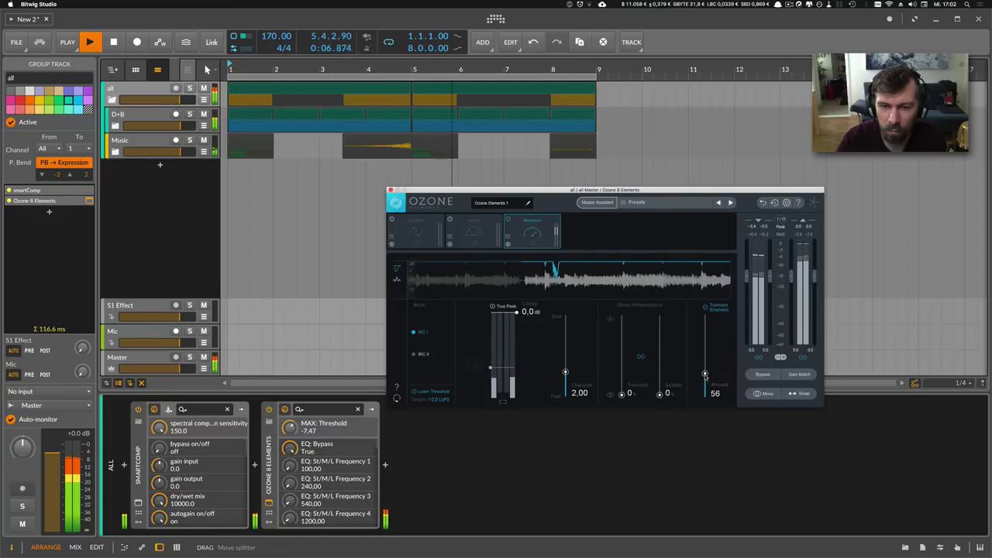
pyautogui.moveTo(705, 374); pyautogui.dragTo(704, 364)
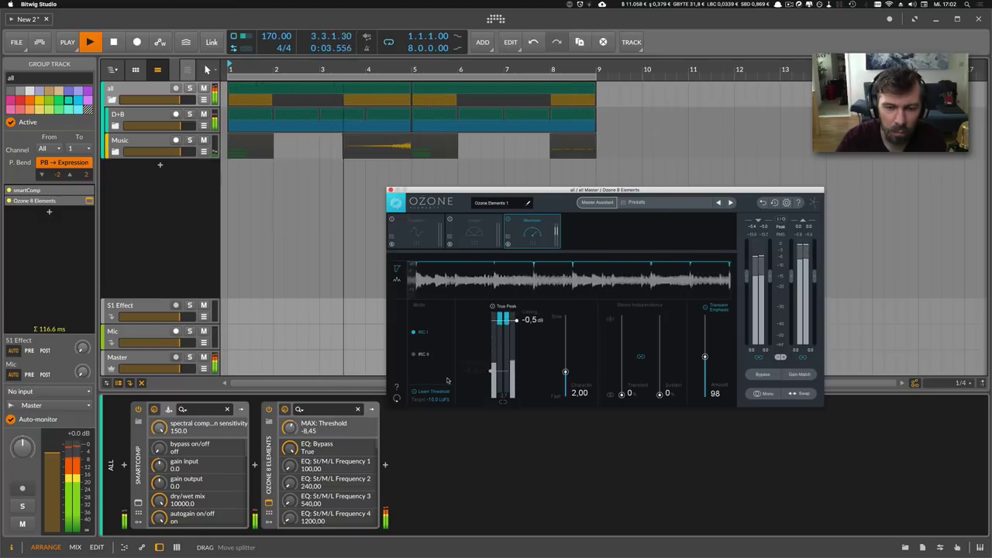
# Expand the D+B group, fine-tune the E-Kick's pitch modulation decay during playback and check the kick in solo.
pyautogui.click(125, 161)
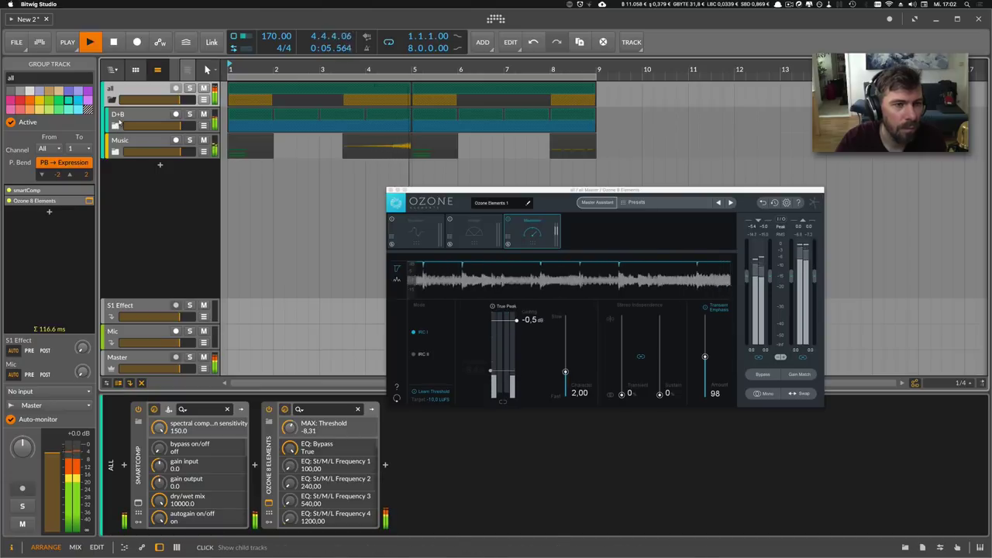
pyautogui.click(116, 126)
pyautogui.scroll(-1, 147, 186)
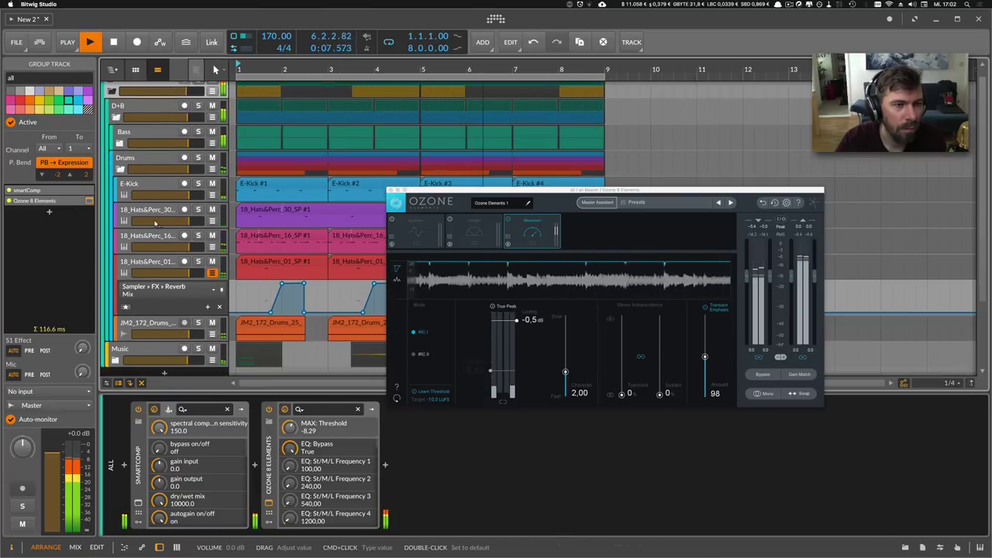
pyautogui.click(147, 178)
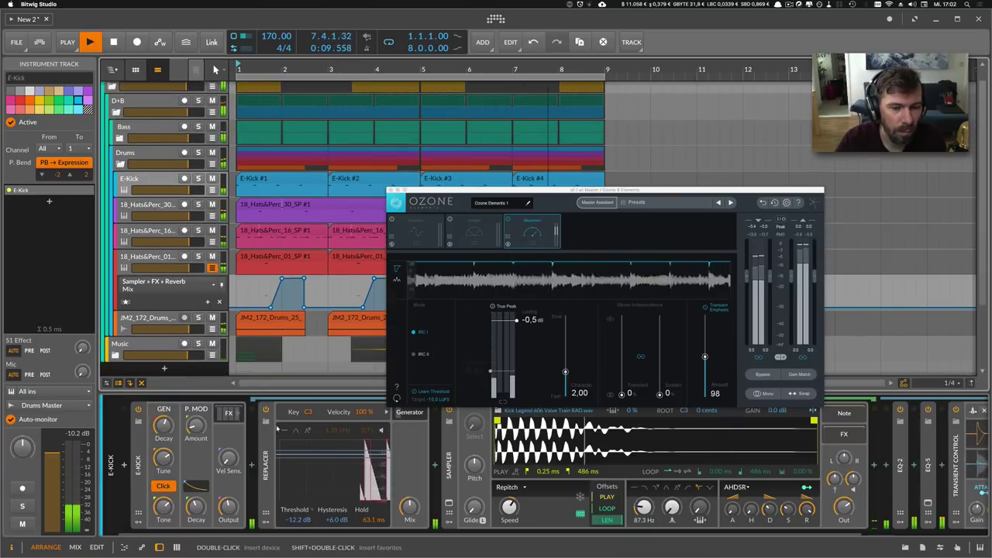
pyautogui.click(228, 413)
pyautogui.click(230, 414)
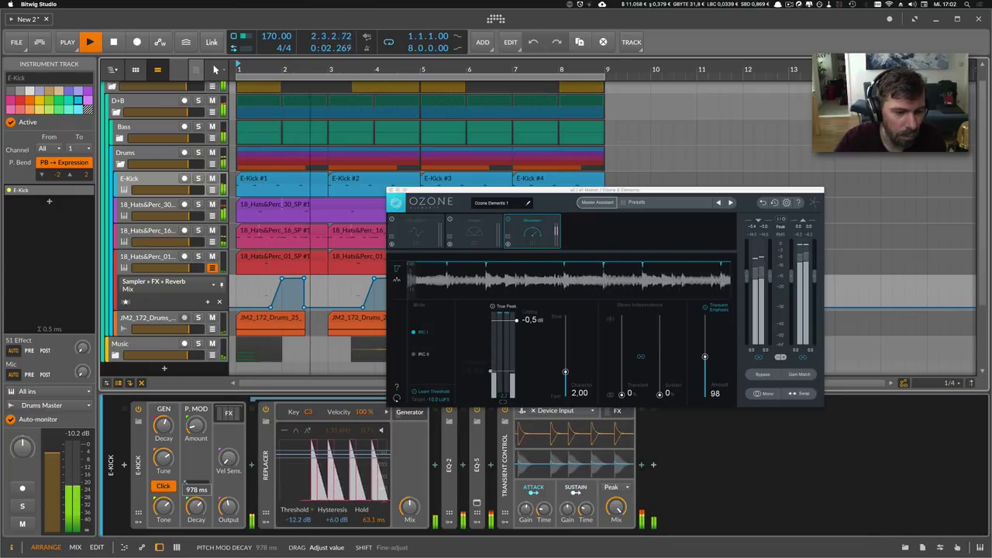
pyautogui.moveTo(196, 507)
pyautogui.mouseDown()
pyautogui.moveTo(197, 490)
pyautogui.moveTo(196, 511)
pyautogui.mouseUp()
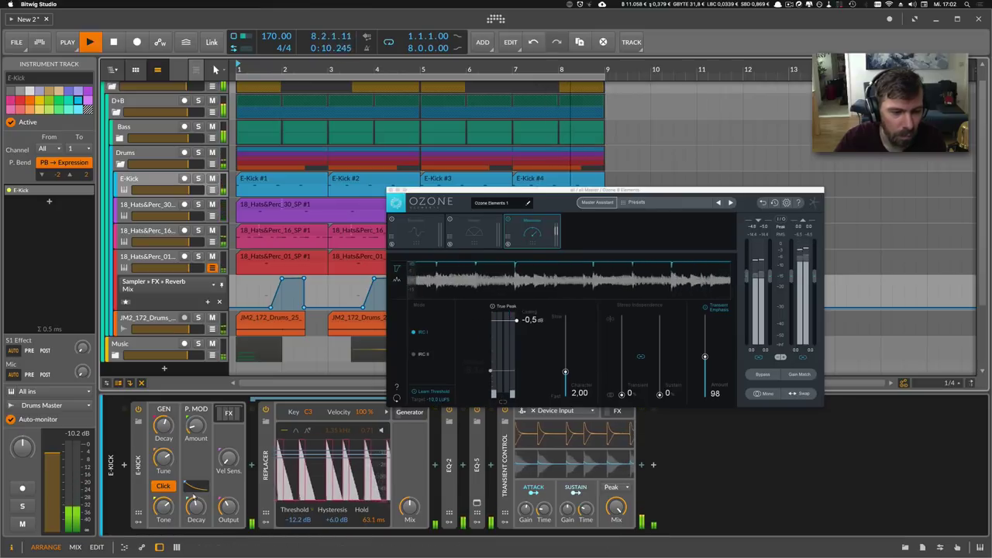
pyautogui.moveTo(196, 507)
pyautogui.mouseDown()
pyautogui.moveTo(197, 493)
pyautogui.moveTo(198, 507)
pyautogui.mouseUp()
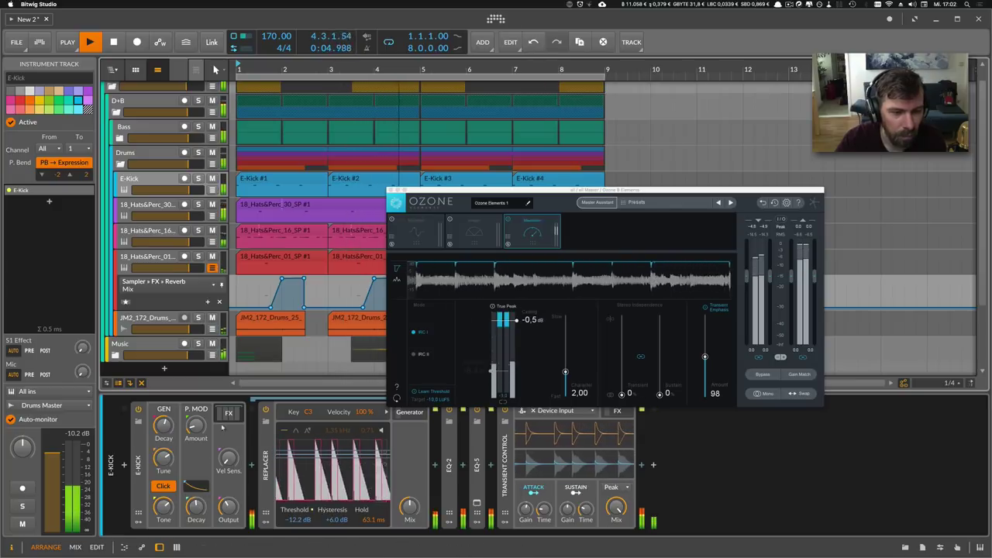
pyautogui.click(229, 413)
pyautogui.click(197, 179)
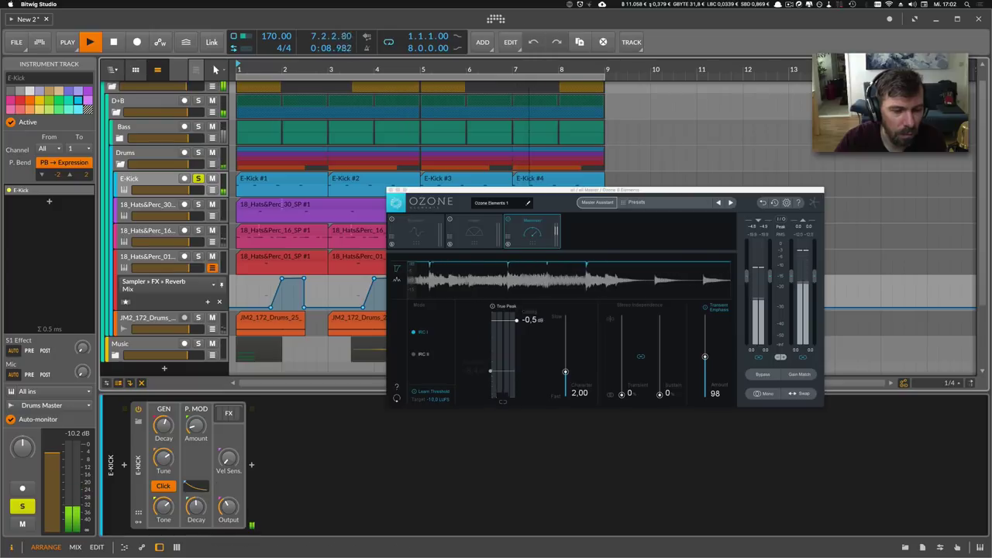
pyautogui.click(198, 180)
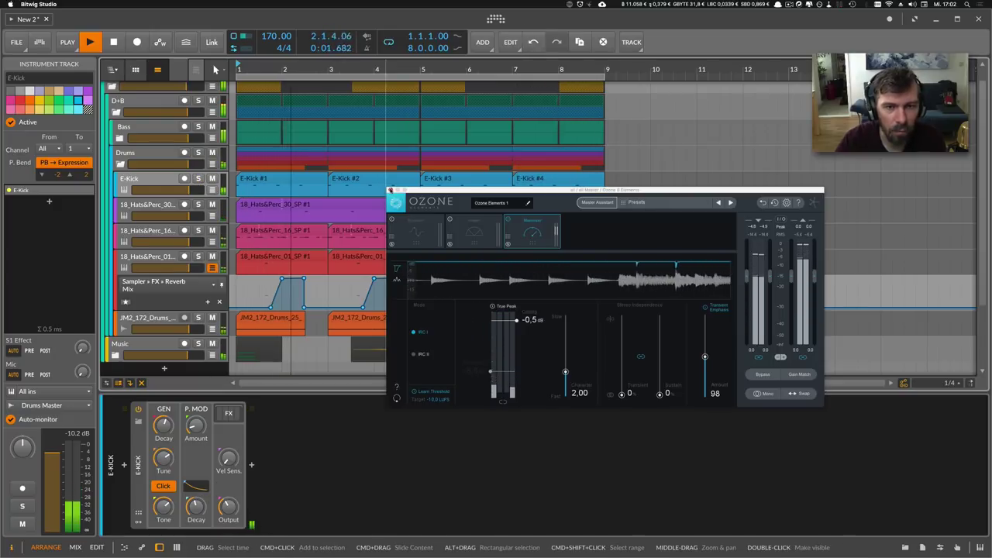
# Close the Ozone window, stop playback, and collapse the all group with the playback start at bar 1.
pyautogui.click(392, 190)
pyautogui.moveTo(345, 67); pyautogui.dragTo(395, 73)
pyautogui.press('space')
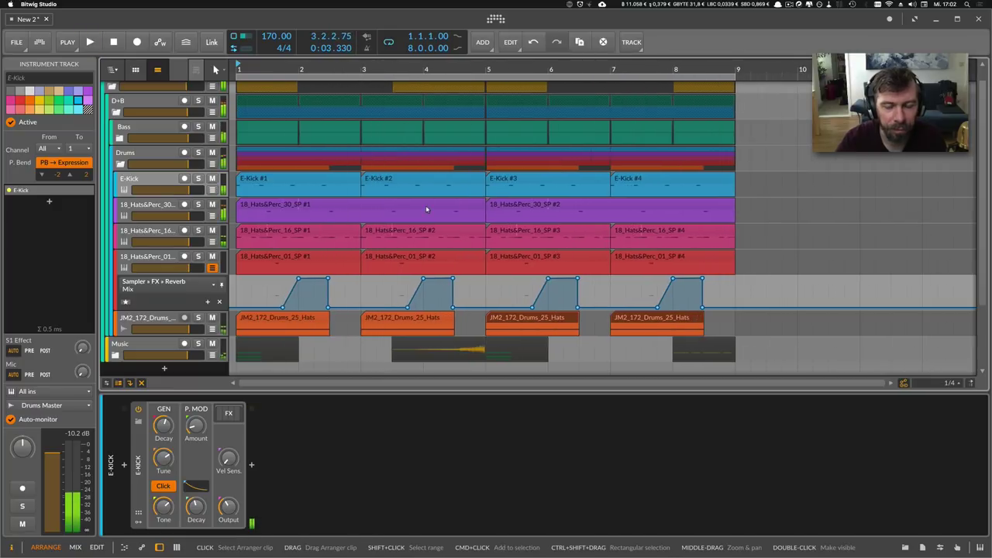
pyautogui.scroll(1, 155, 109)
pyautogui.click(147, 95)
pyautogui.click(112, 100)
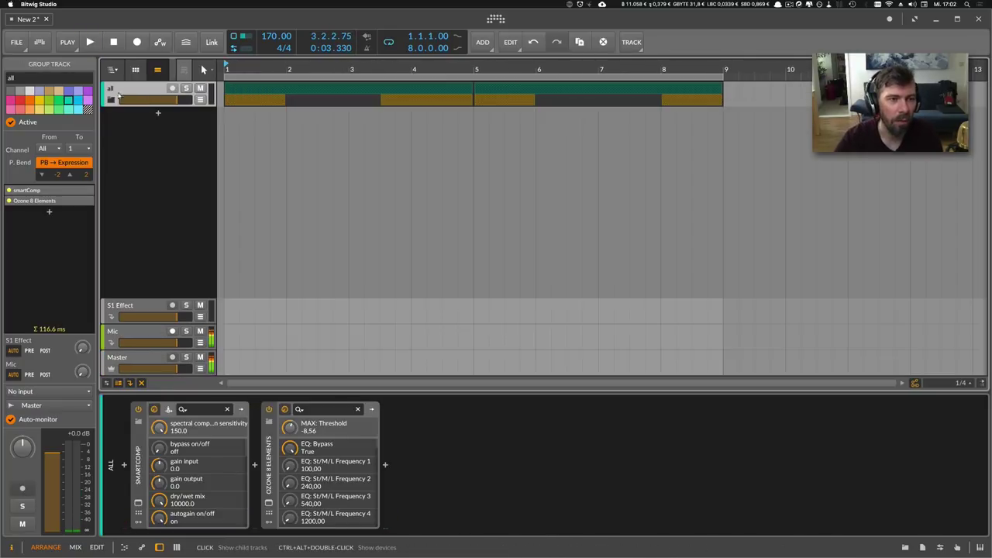
pyautogui.moveTo(249, 71); pyautogui.dragTo(237, 65)
pyautogui.click(224, 69)
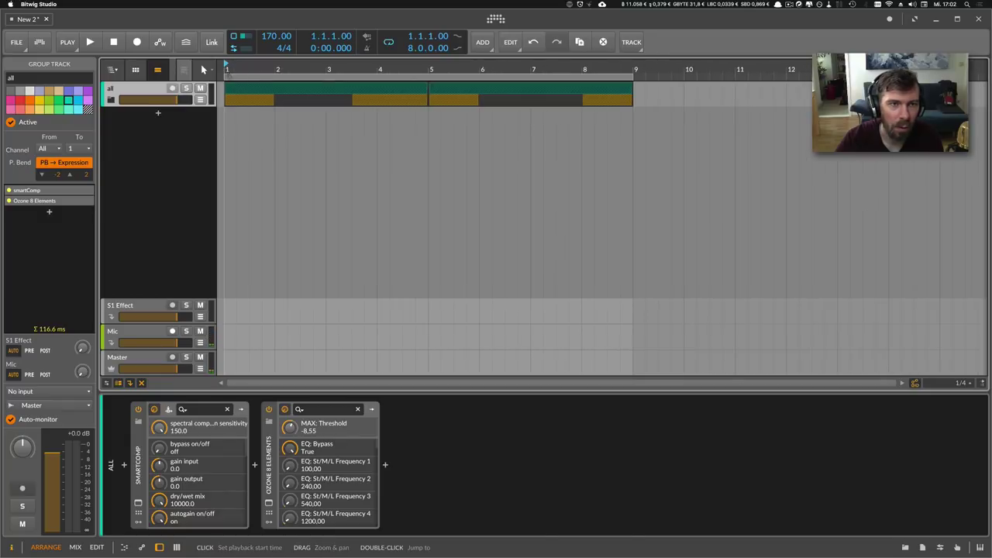
# Save the project under the name Elementos in the Projects folder.
pyautogui.click(24, 45)
pyautogui.click(47, 153)
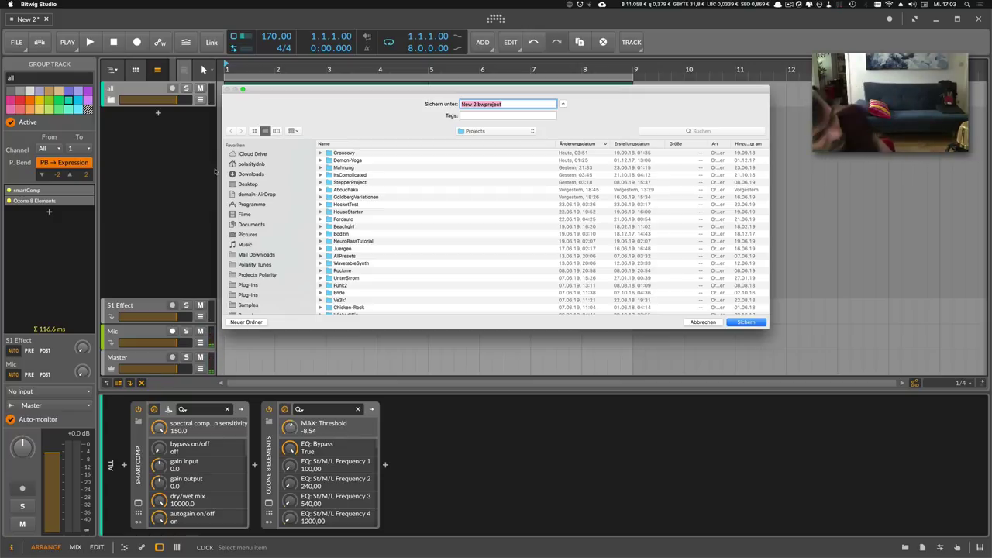
pyautogui.write('Elements')
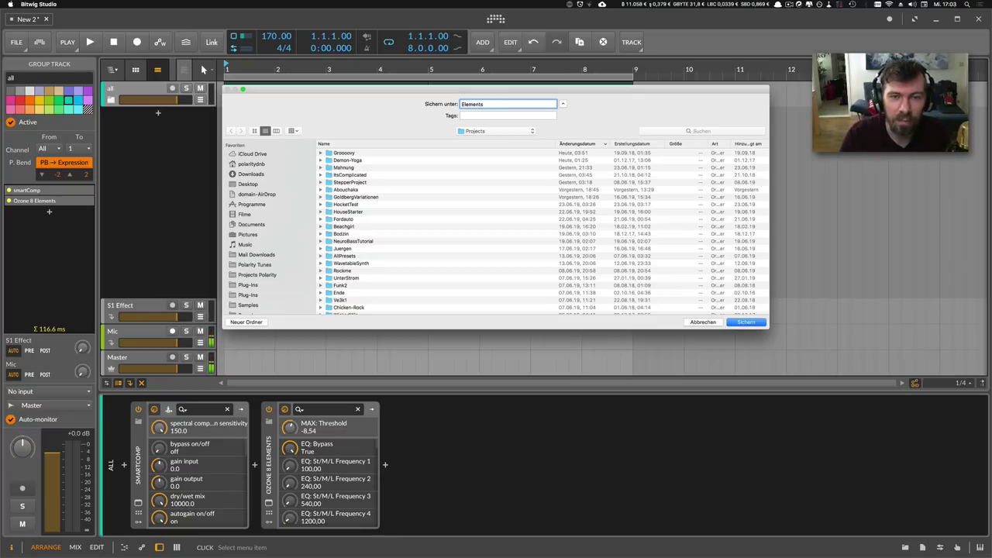
pyautogui.press('Return')
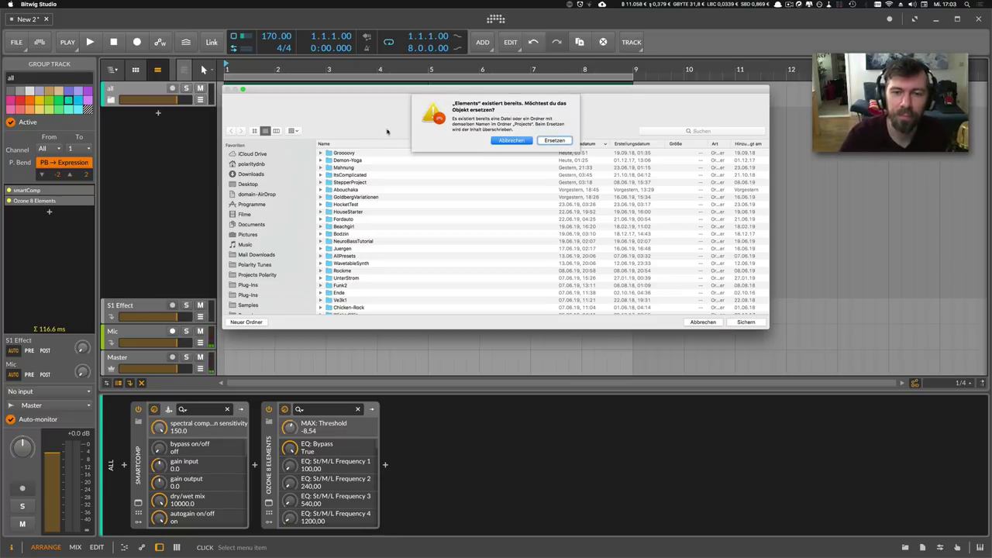
pyautogui.click(510, 141)
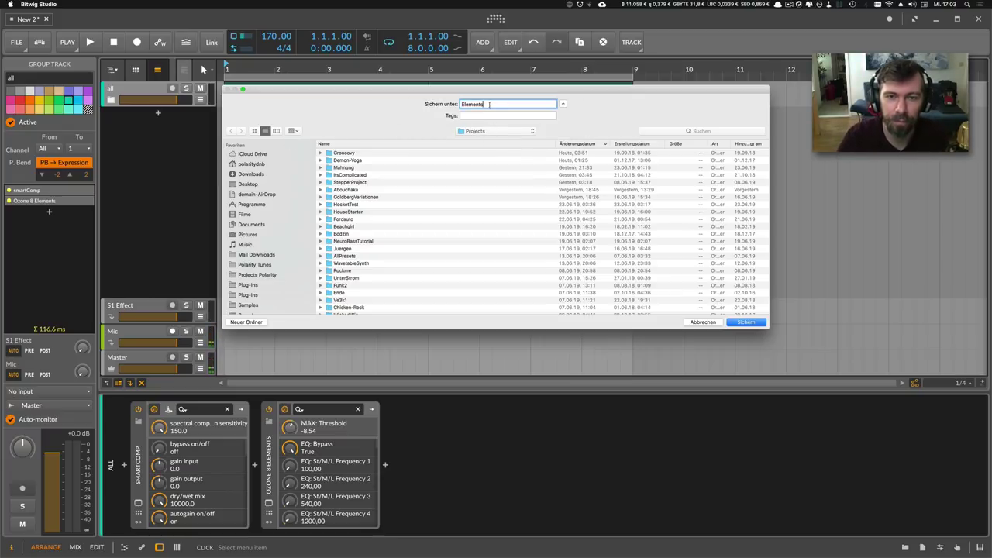
pyautogui.doubleClick(489, 104)
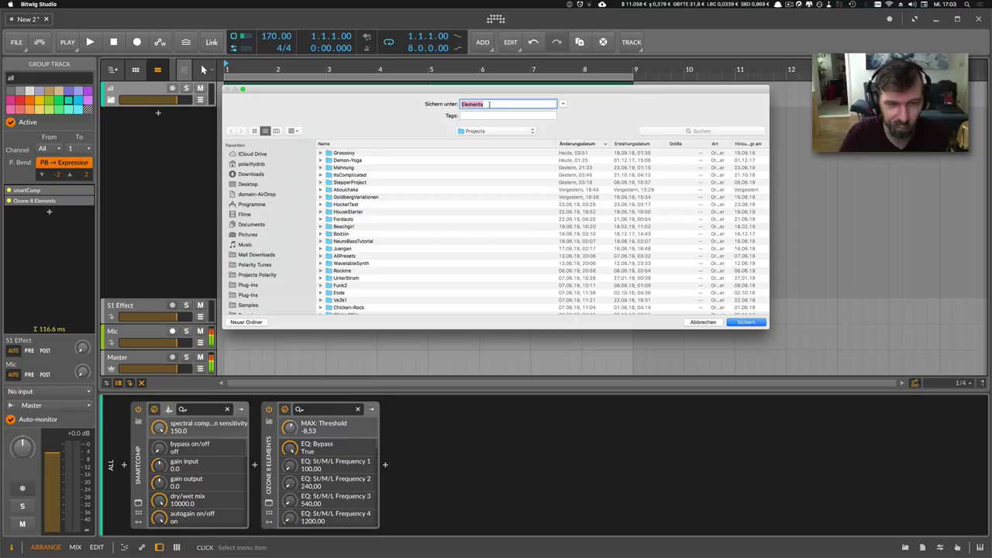
pyautogui.write('E')
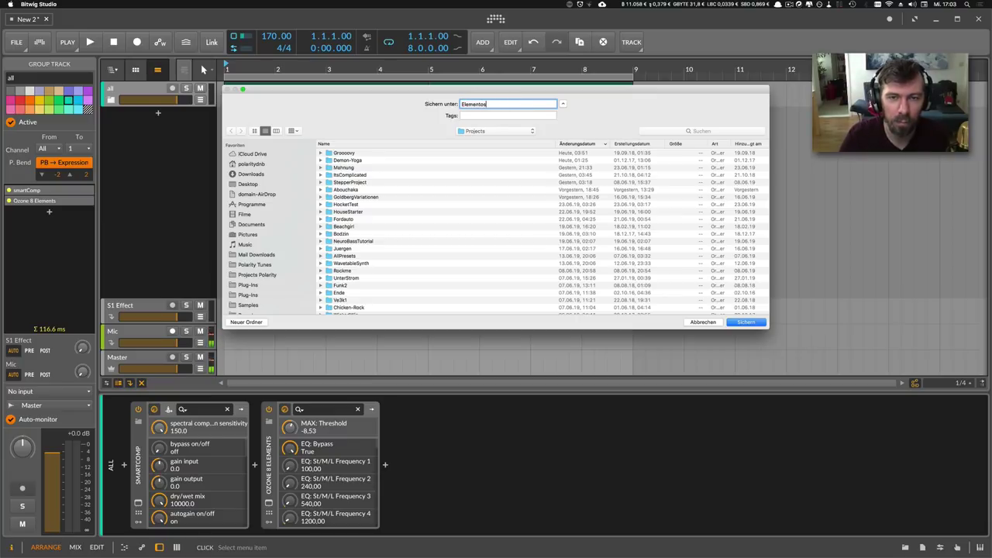
pyautogui.press('Return')
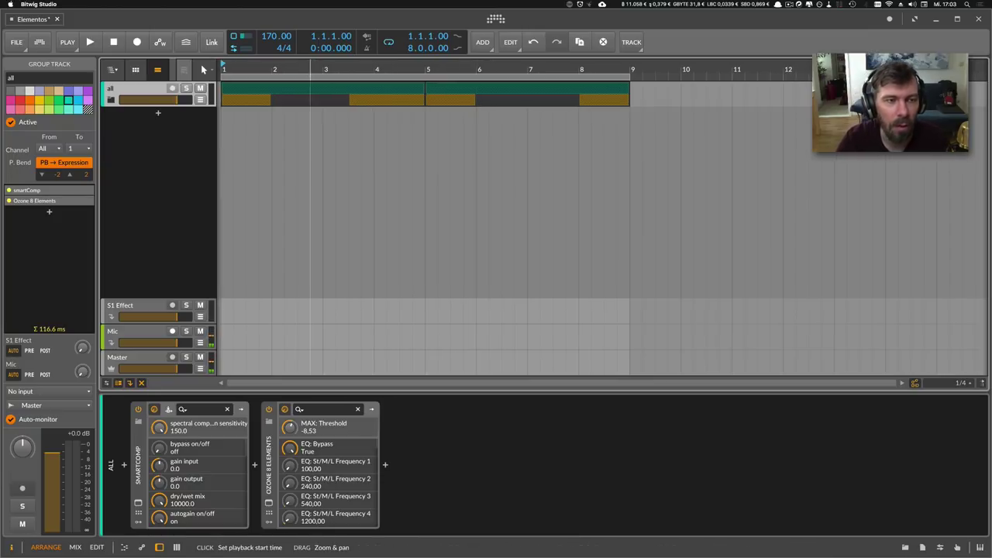
# Expand the all group to review its tracks, collapse it and save the project.
pyautogui.scroll(-3, 244, 70)
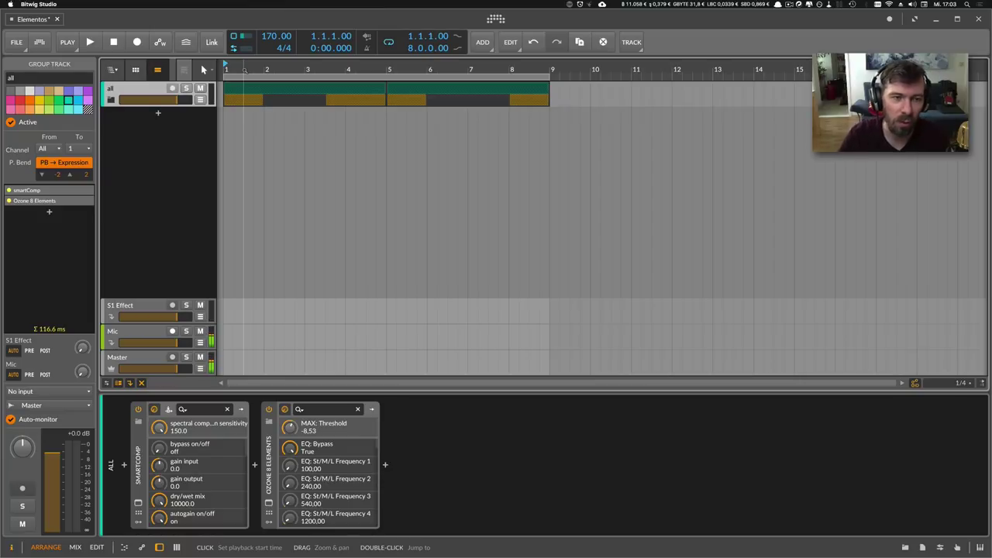
pyautogui.click(110, 100)
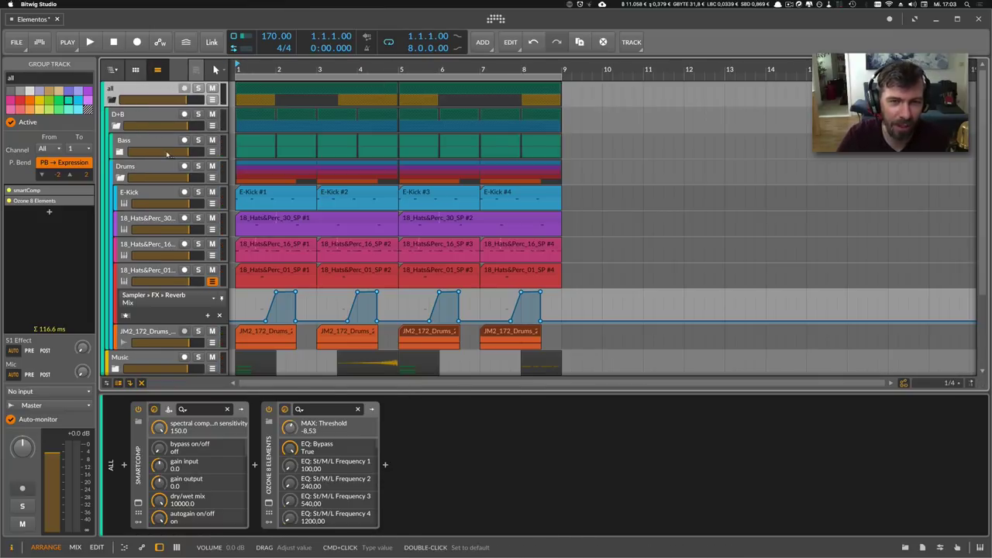
pyautogui.moveTo(251, 75); pyautogui.dragTo(269, 192)
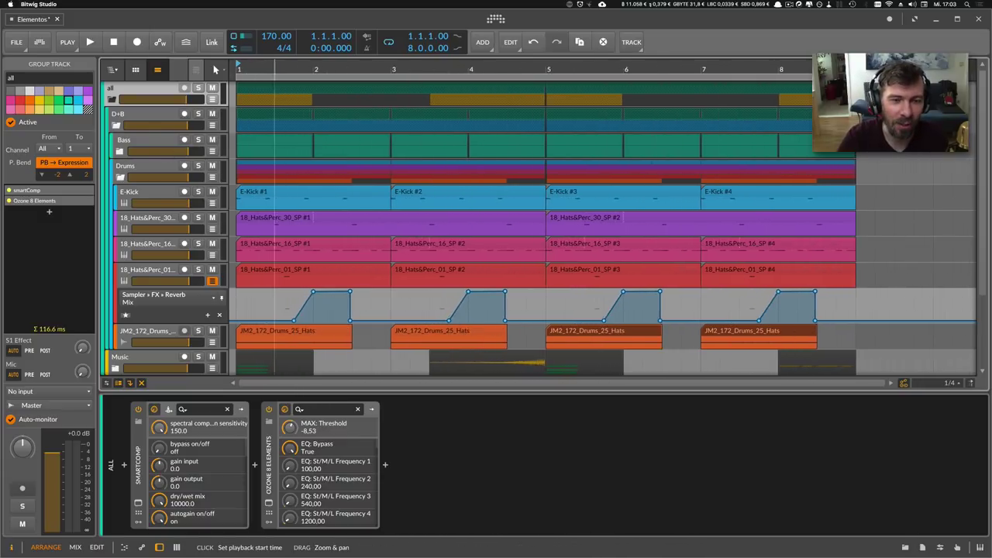
pyautogui.scroll(-4, 268, 193)
pyautogui.scroll(4, 268, 193)
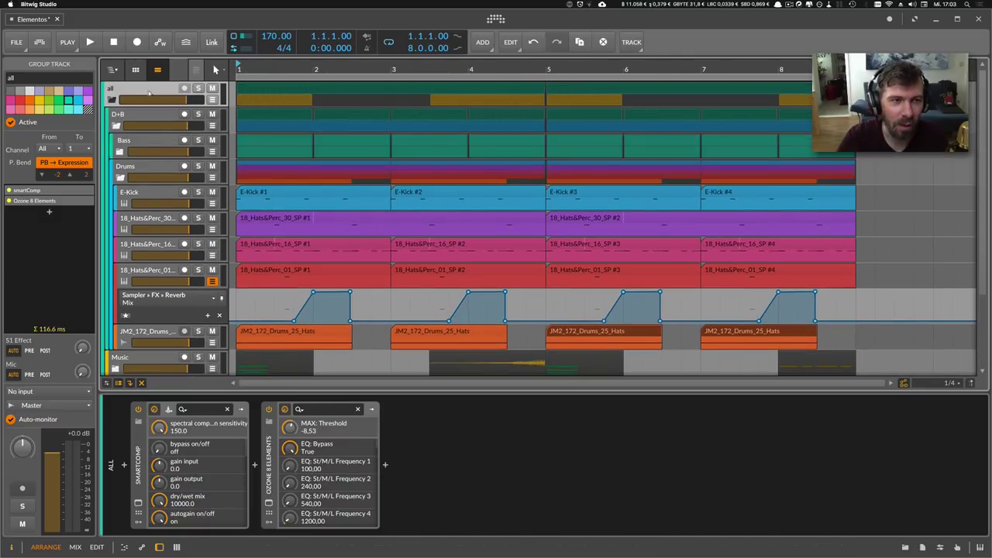
pyautogui.click(116, 98)
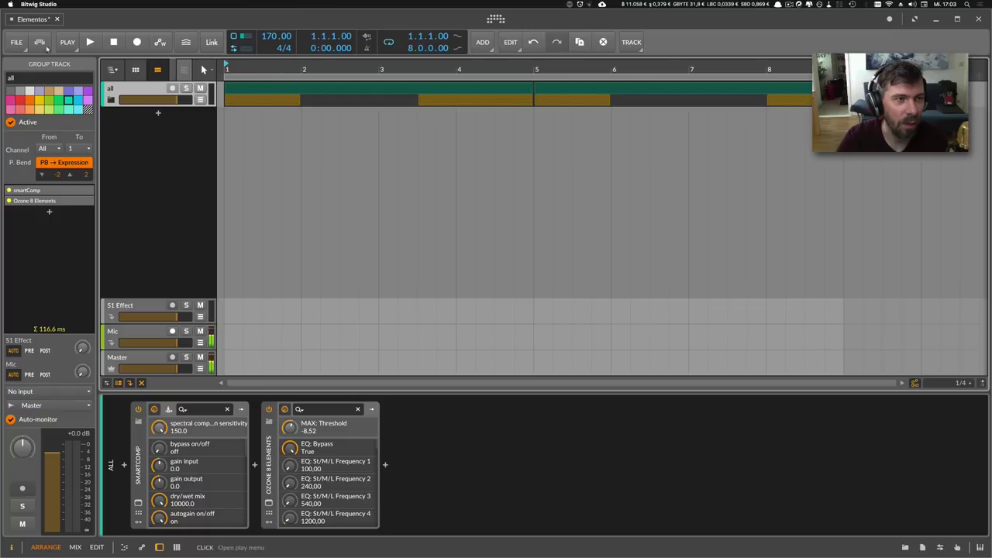
pyautogui.click(17, 42)
pyautogui.click(44, 113)
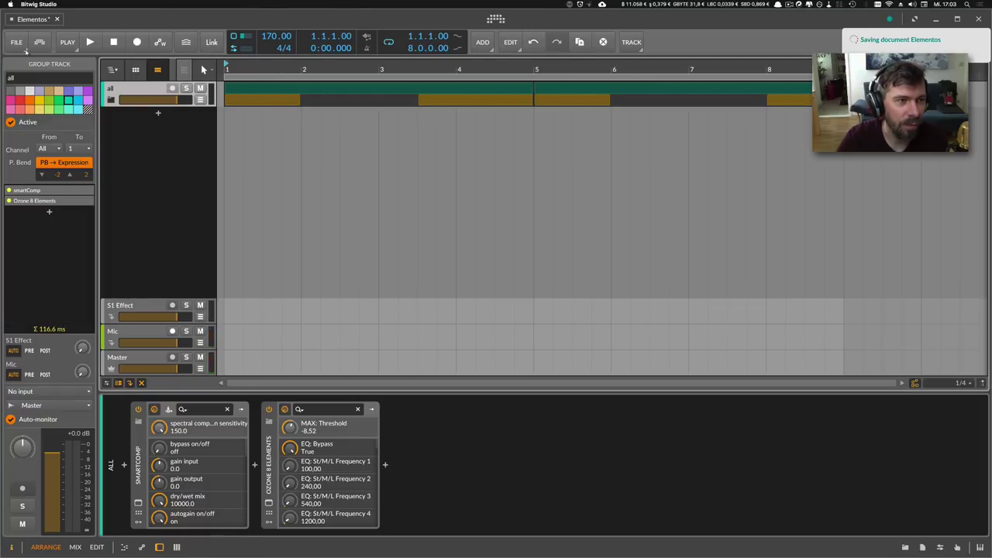
# Export the Master track from 1.1.1.00 to 9.1.1.00 as the 16-bit dithered audio file Elementos in the Polarity Tunes folder.
pyautogui.click(17, 42)
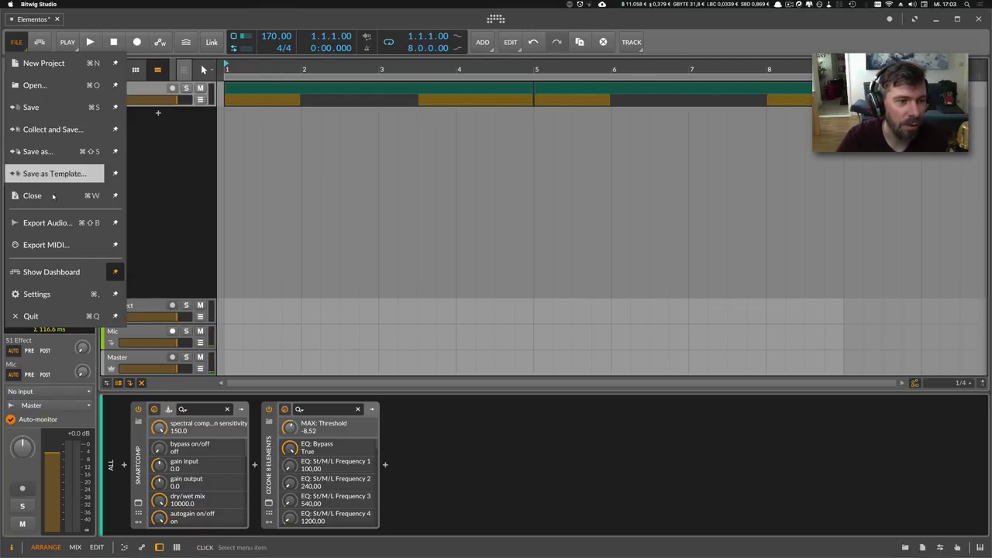
pyautogui.click(55, 219)
pyautogui.click(394, 170)
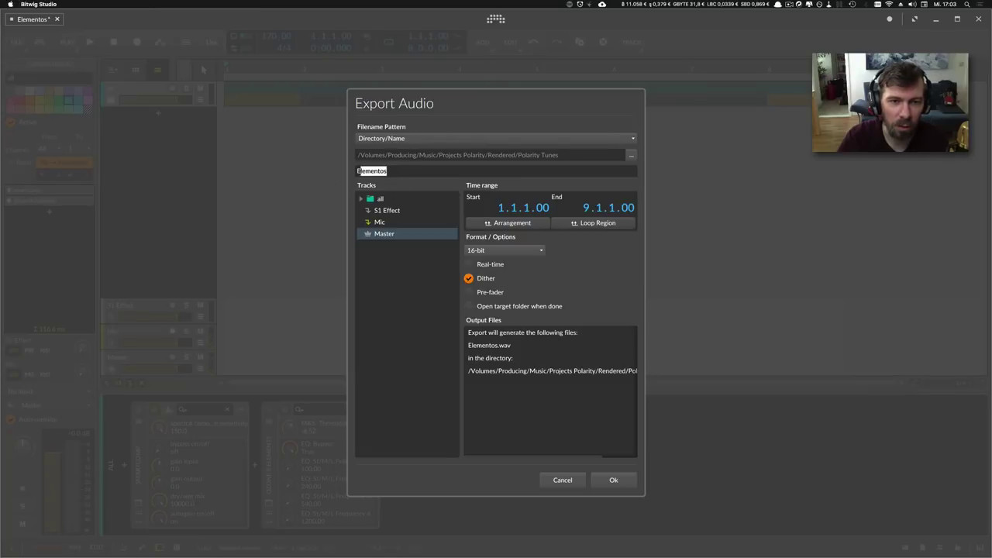
pyautogui.press('Left')
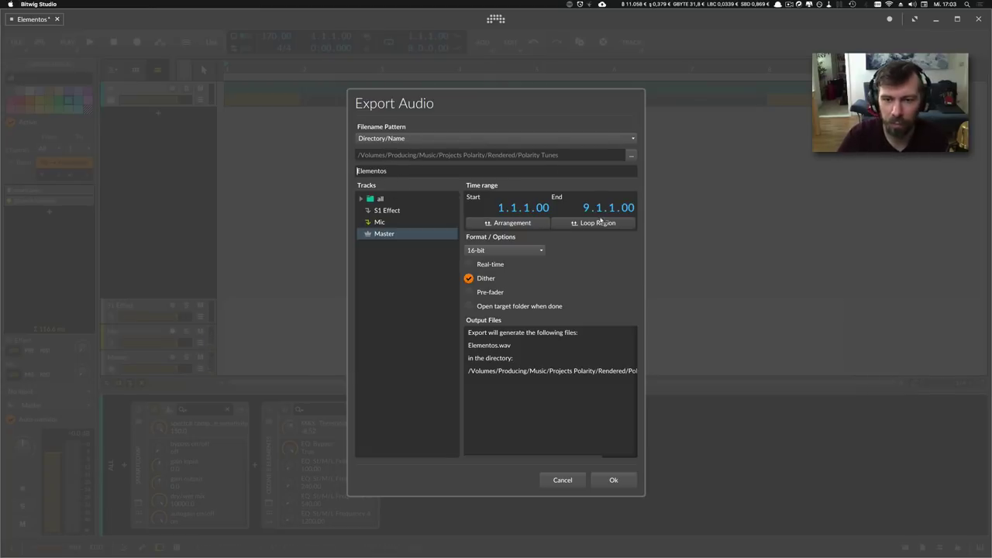
pyautogui.click(496, 251)
pyautogui.click(508, 259)
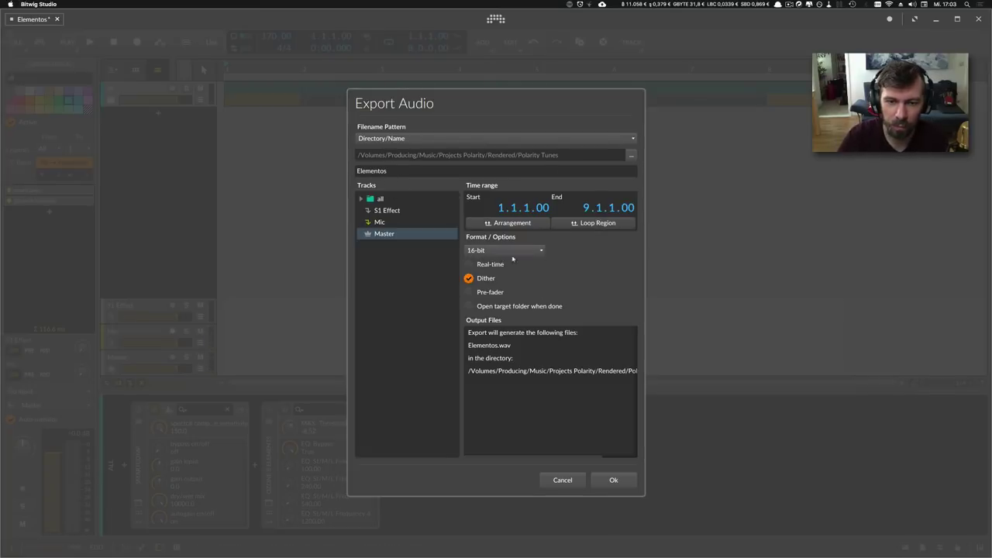
pyautogui.click(614, 480)
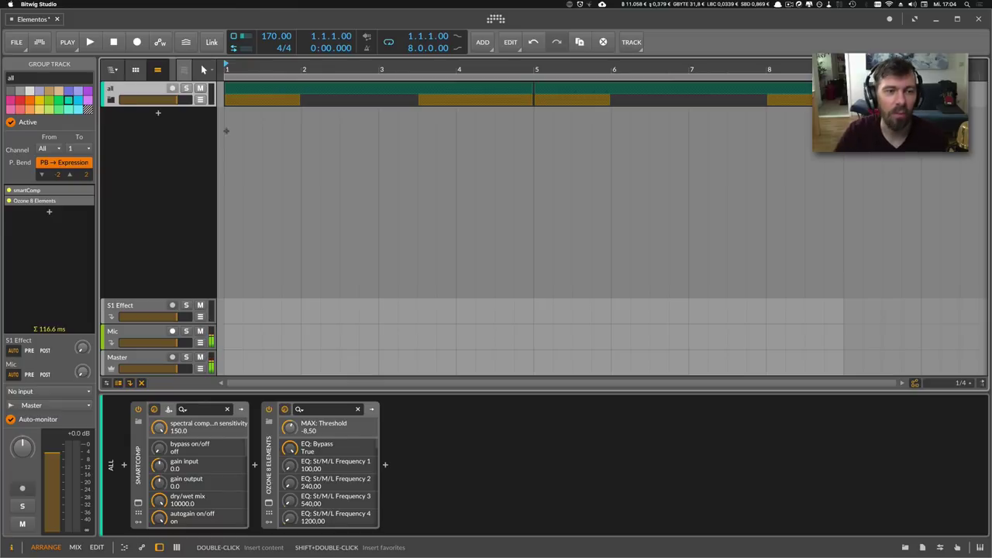
# Expand the all group, fit the eight bars in view, select the D+B group and briefly unfold its Bass group to review the tracks.
pyautogui.click(111, 100)
pyautogui.scroll(-3, 214, 161)
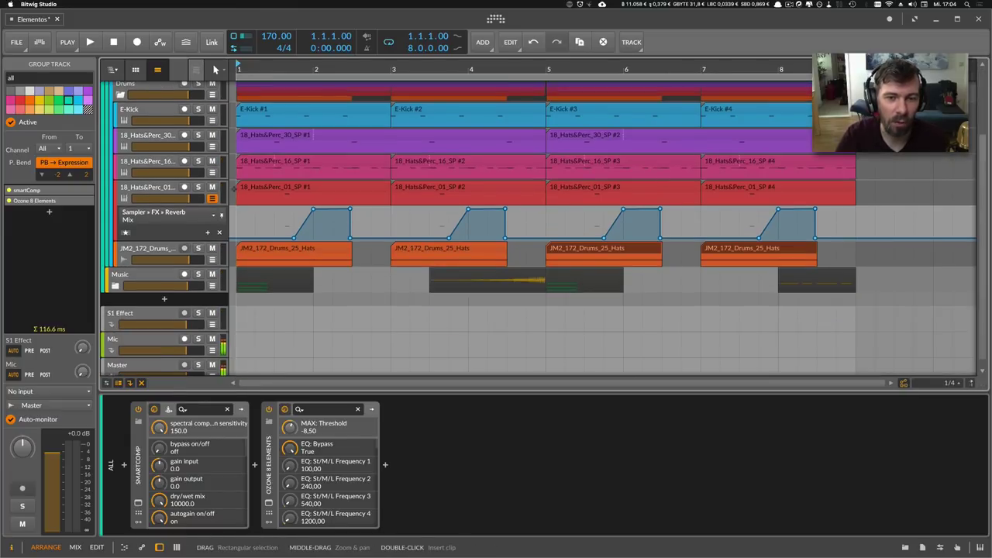
pyautogui.scroll(3, 234, 190)
pyautogui.moveTo(252, 68); pyautogui.dragTo(252, 83)
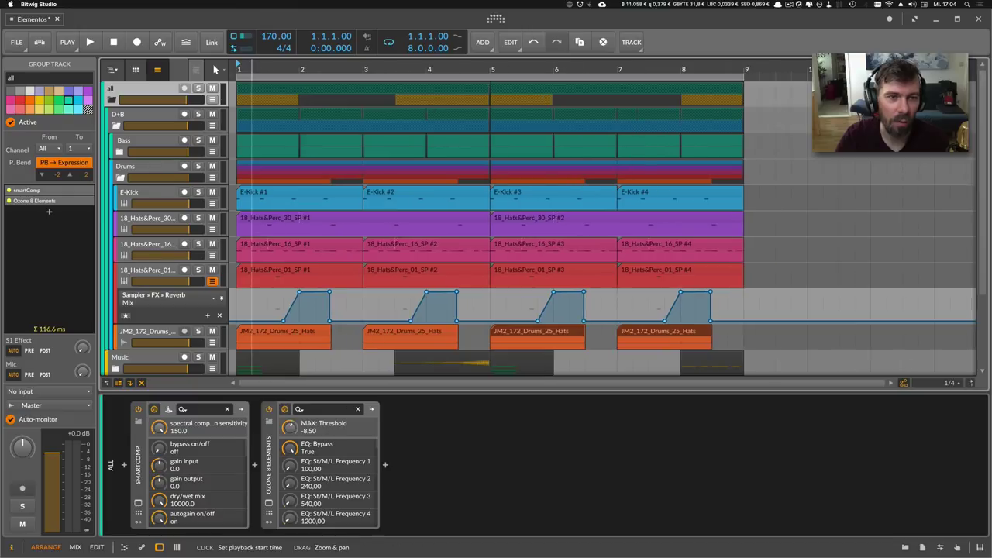
pyautogui.click(155, 122)
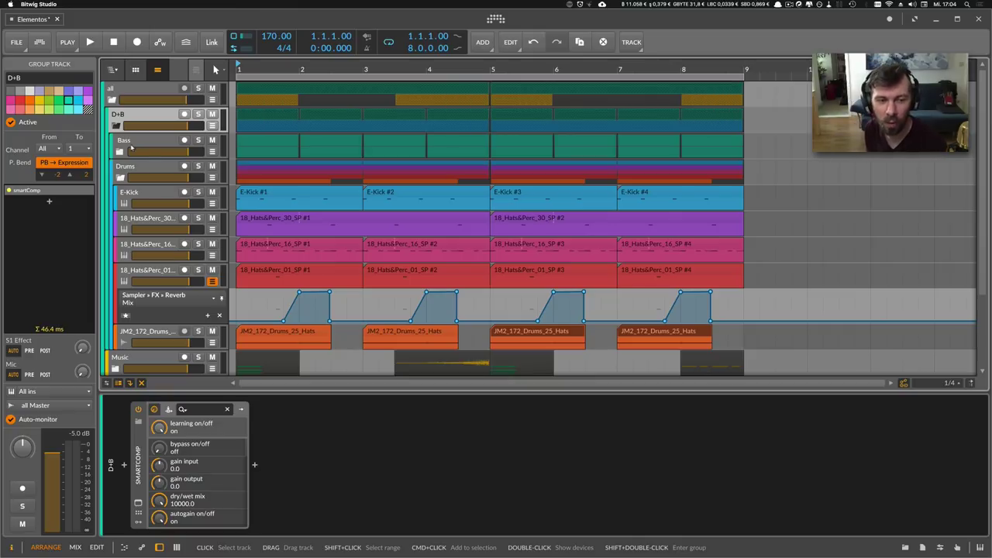
pyautogui.click(120, 148)
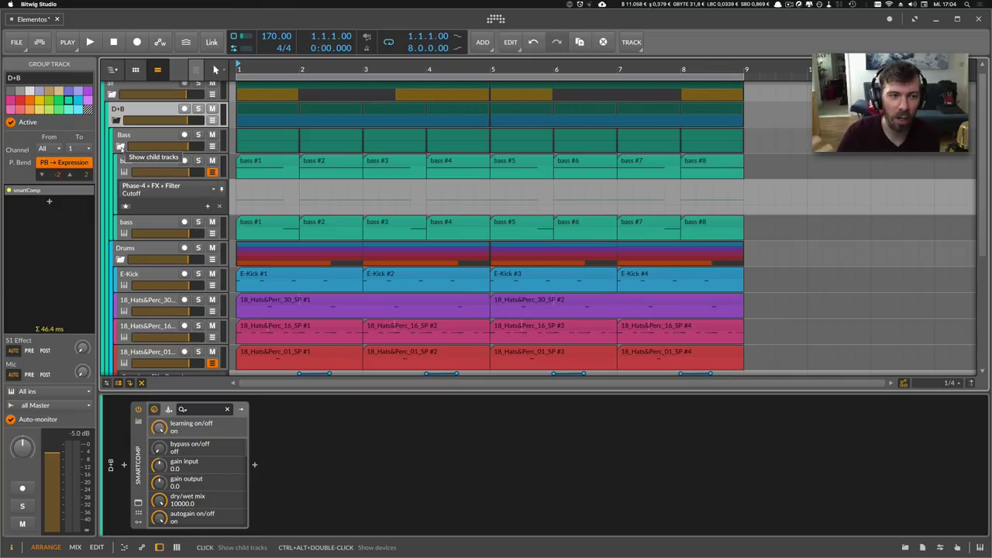
pyautogui.click(120, 147)
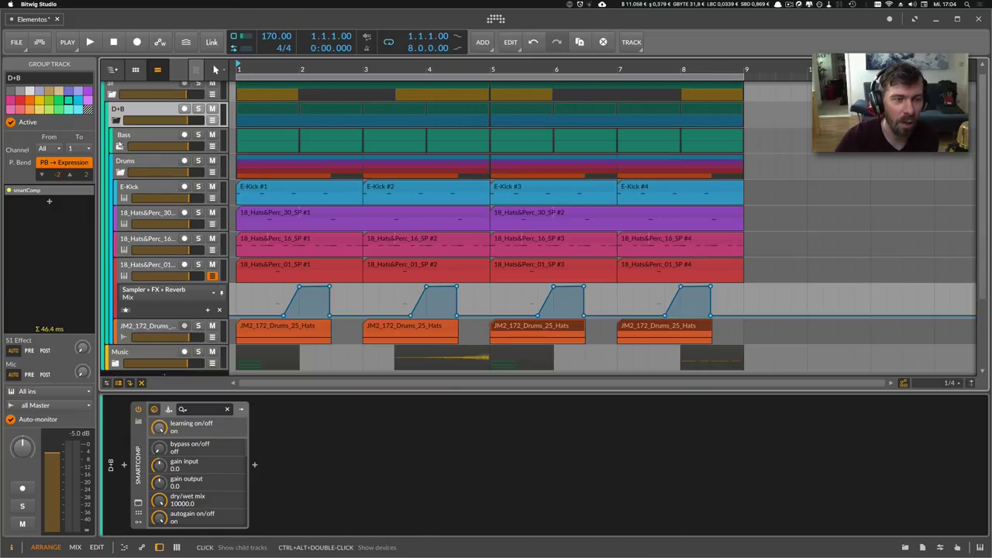